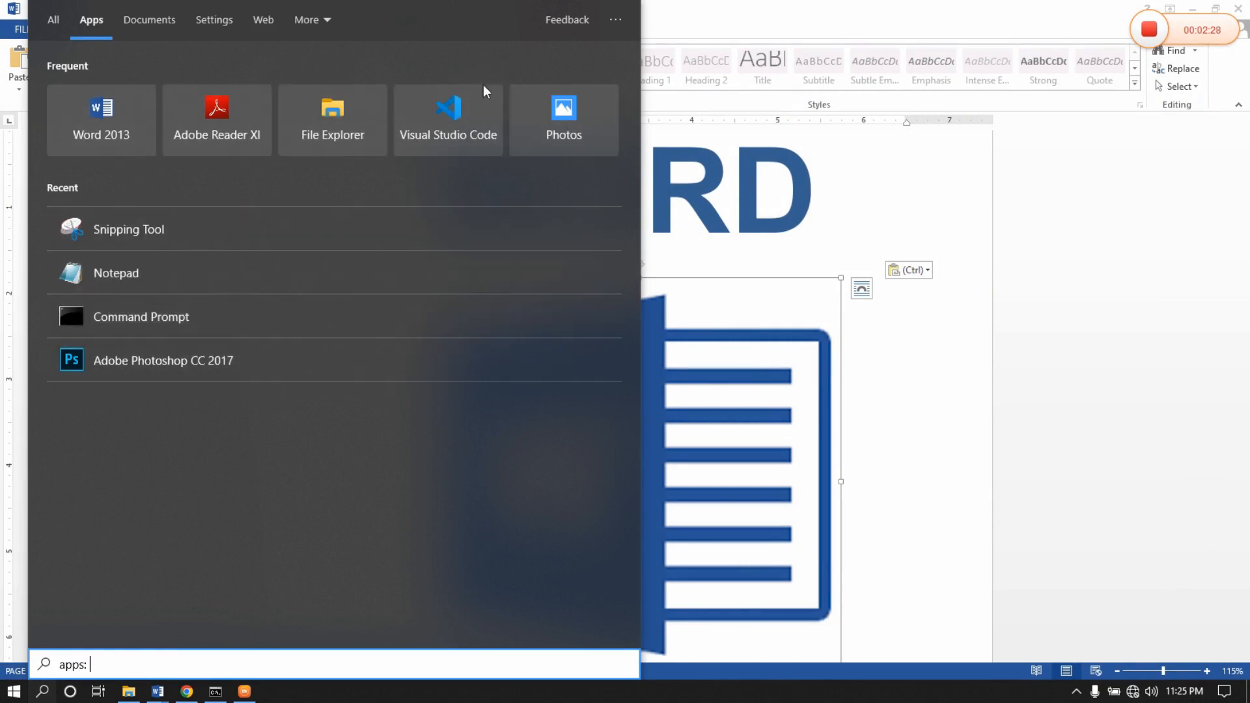
Search 'word' in the Start menu, then close Start to return to Document1 with the WORD heading.
click(679, 10)
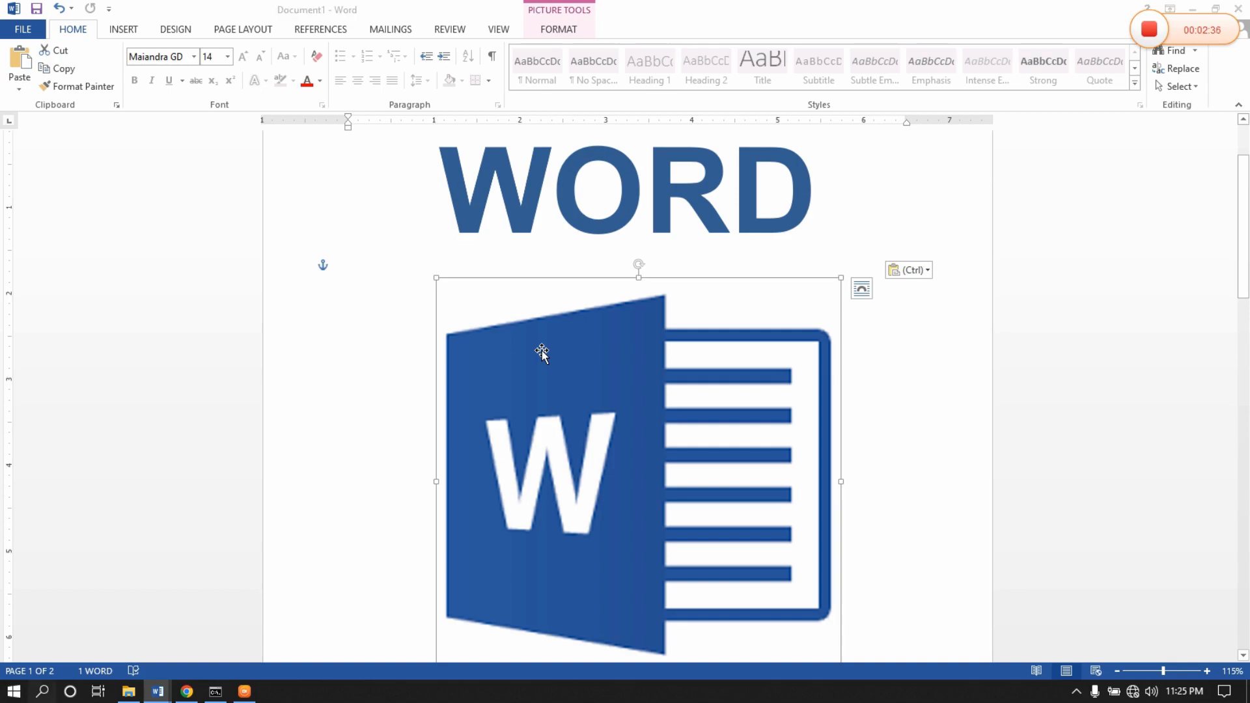
key(super)
text(word)
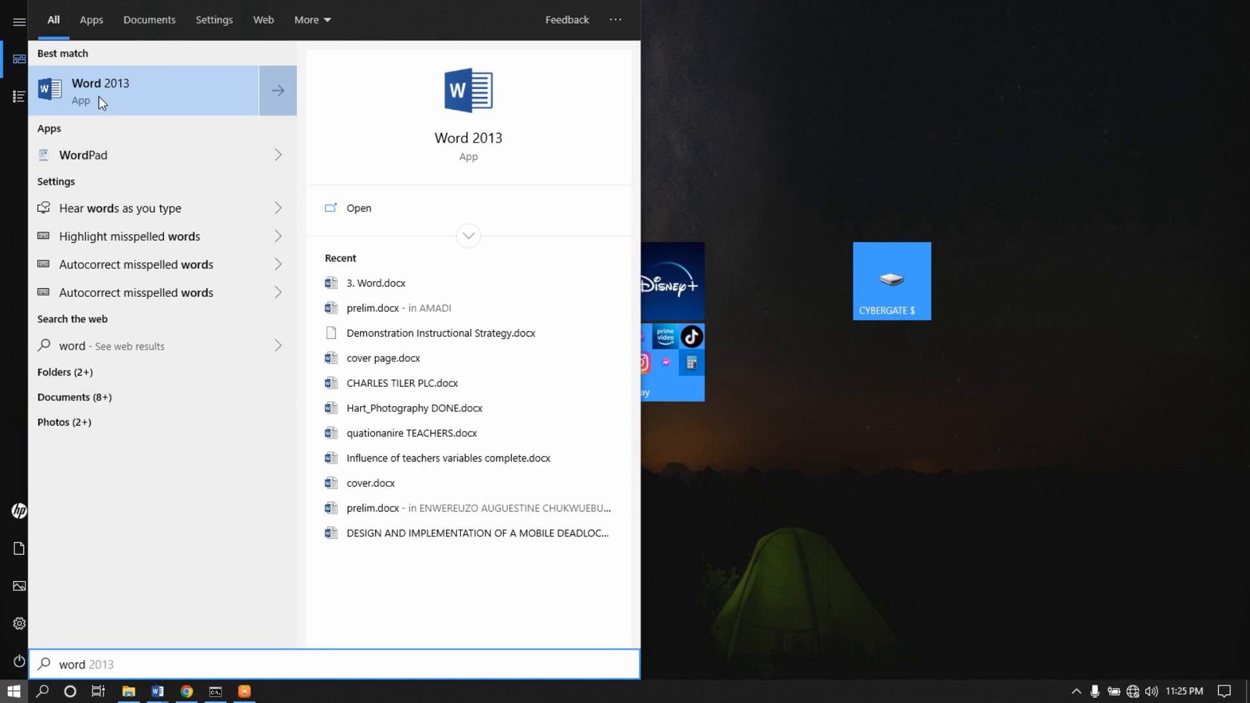
key(Escape)
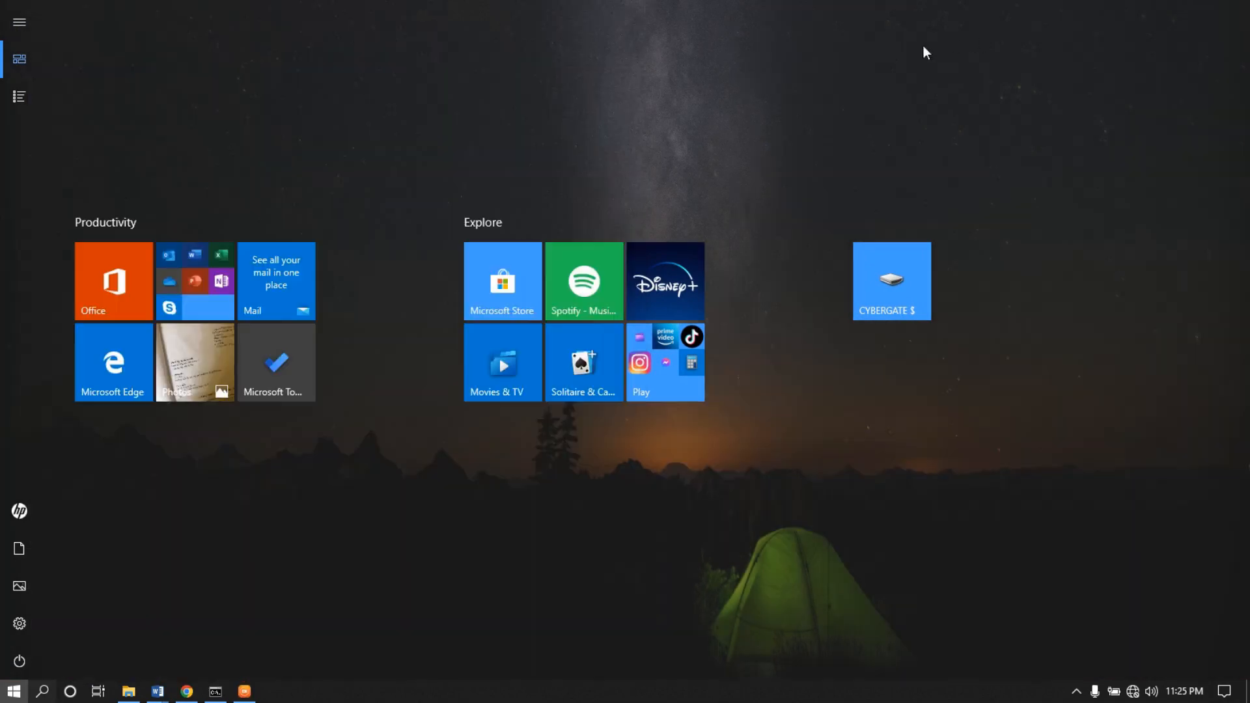
key(Escape)
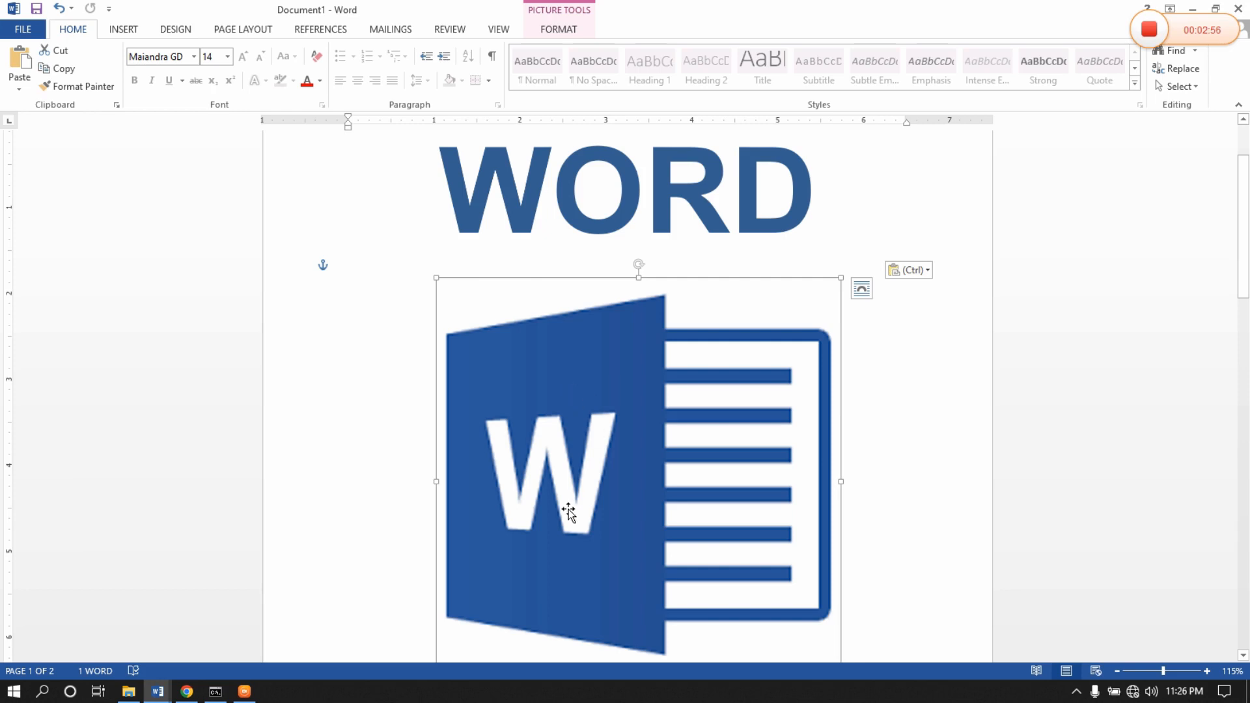
key(Escape)
scroll(606, 384, down, 2)
scroll(606, 384, up, 2)
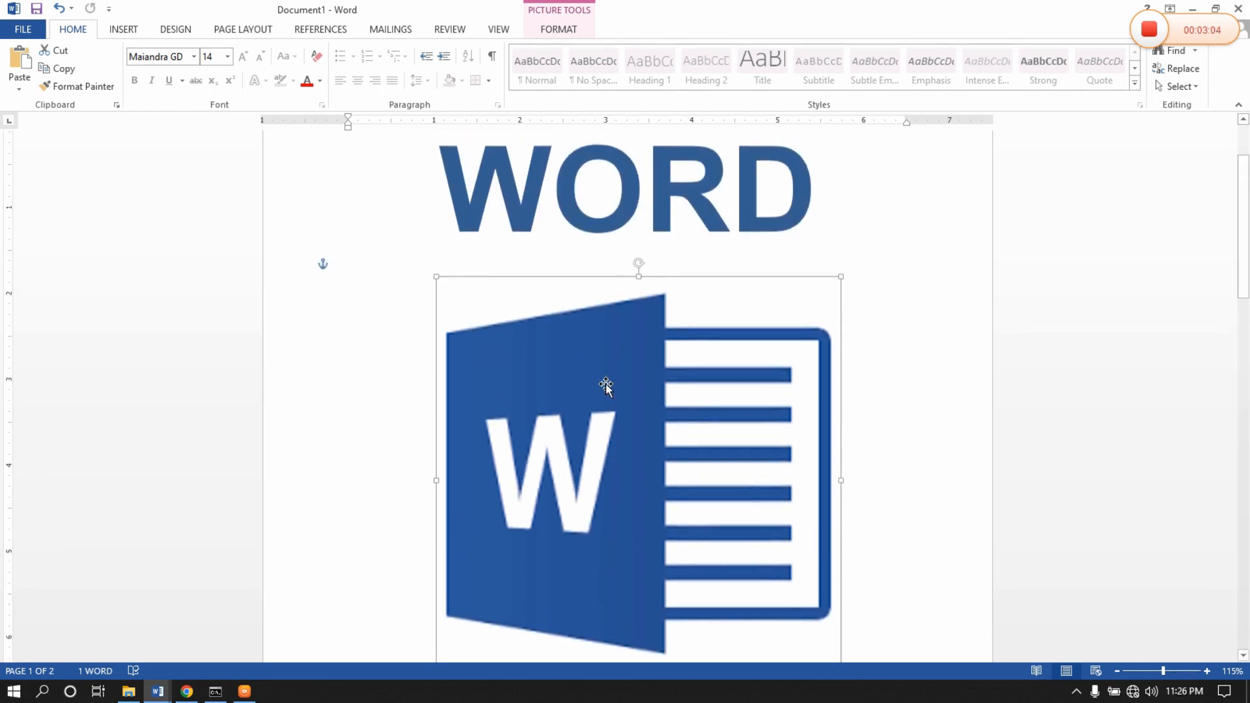
scroll(606, 384, down, 6)
scroll(606, 384, down, 2)
scroll(607, 384, up, 9)
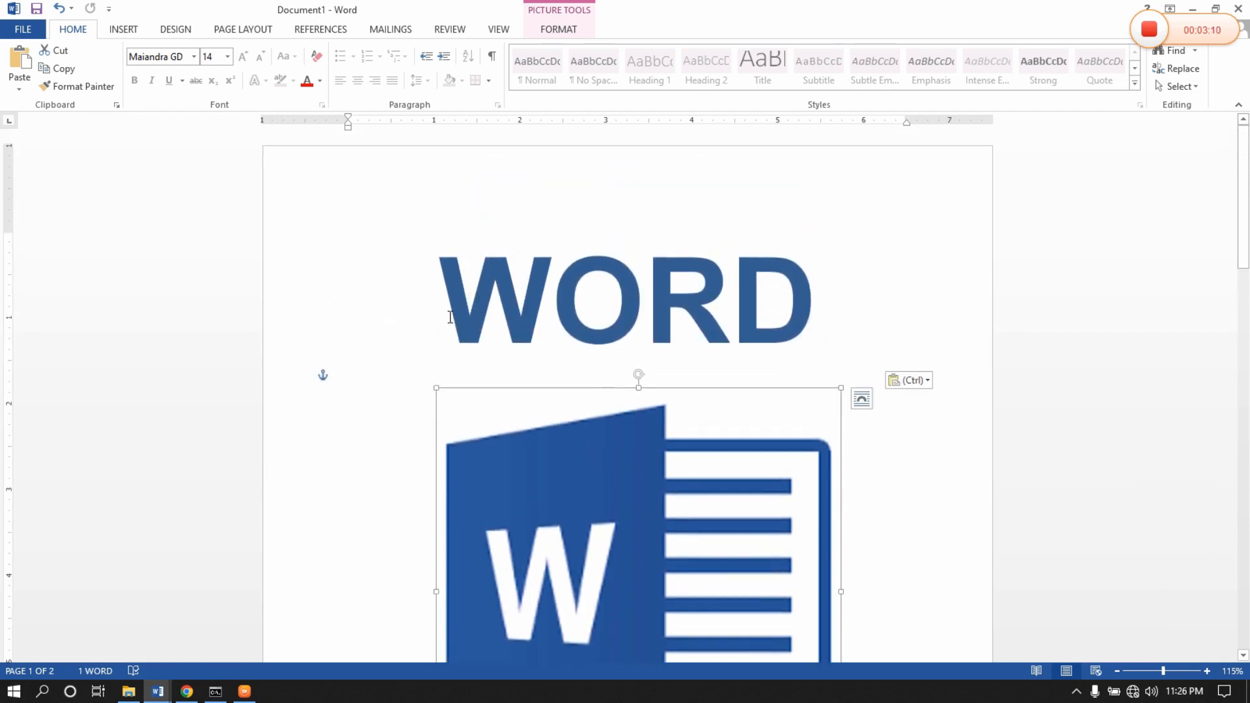
key(ctrl+a)
scroll(674, 481, down, 5)
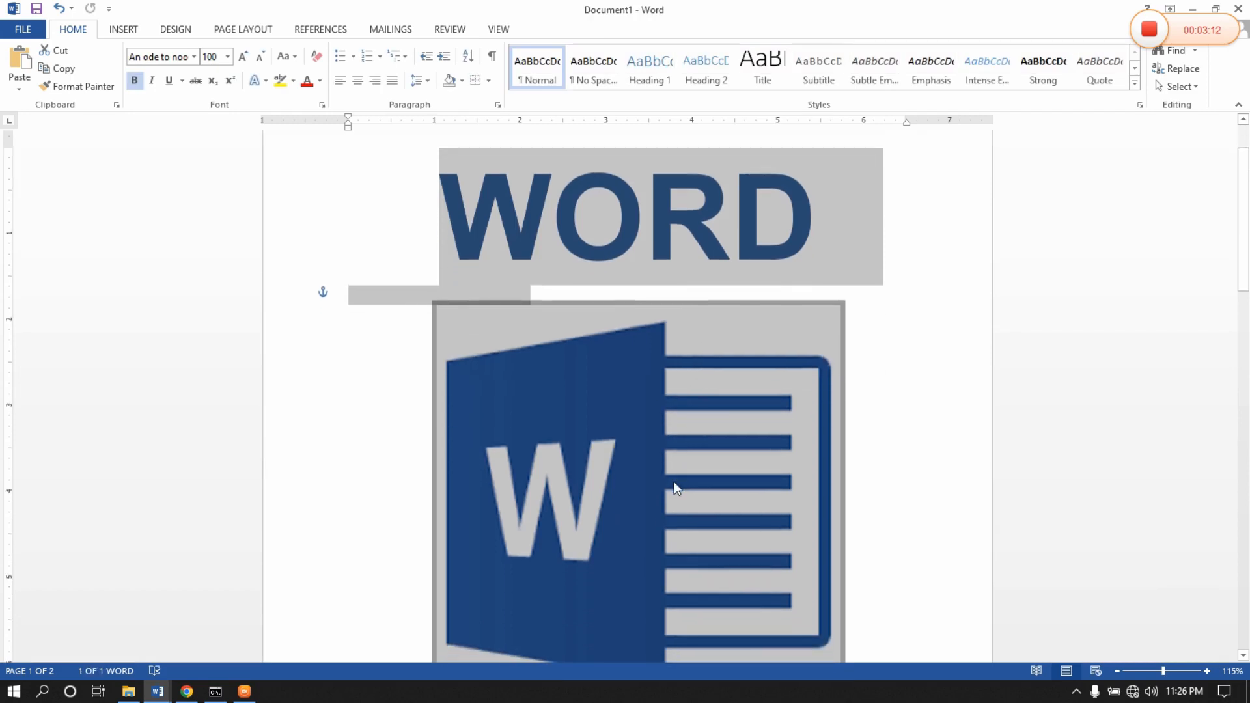
scroll(674, 482, down, 3)
scroll(638, 357, down, 15)
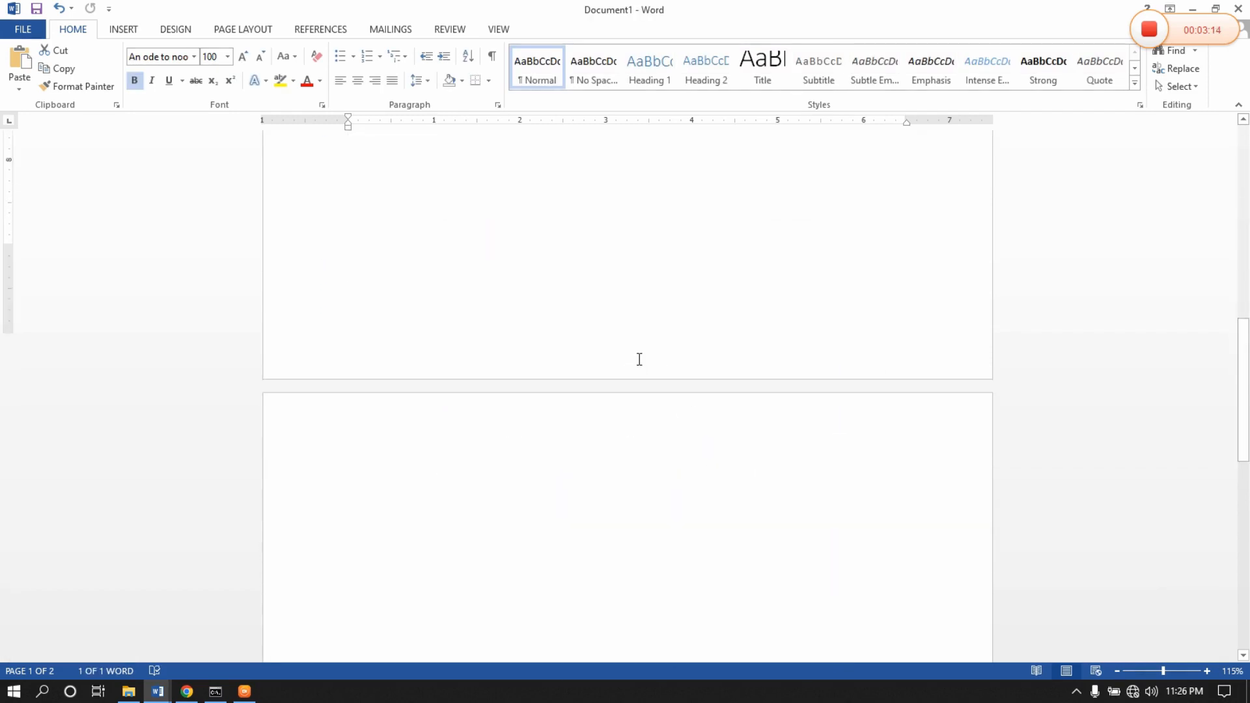
scroll(594, 360, down, 10)
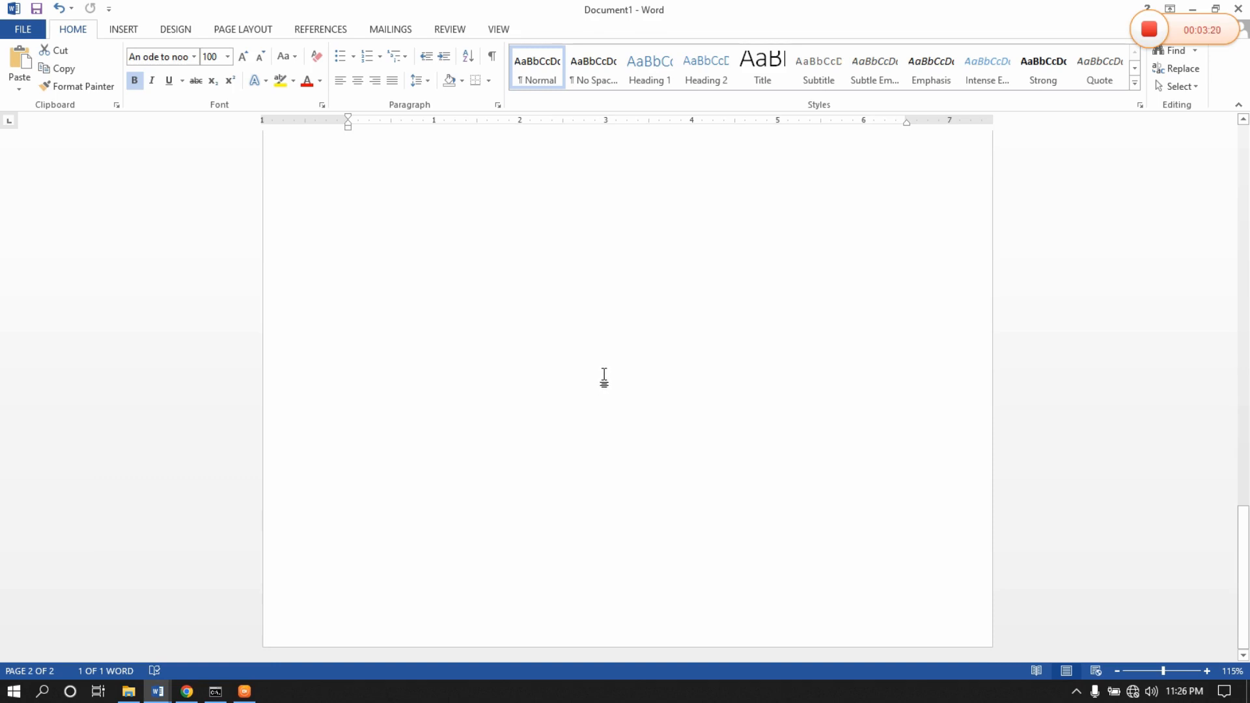
scroll(604, 376, up, 15)
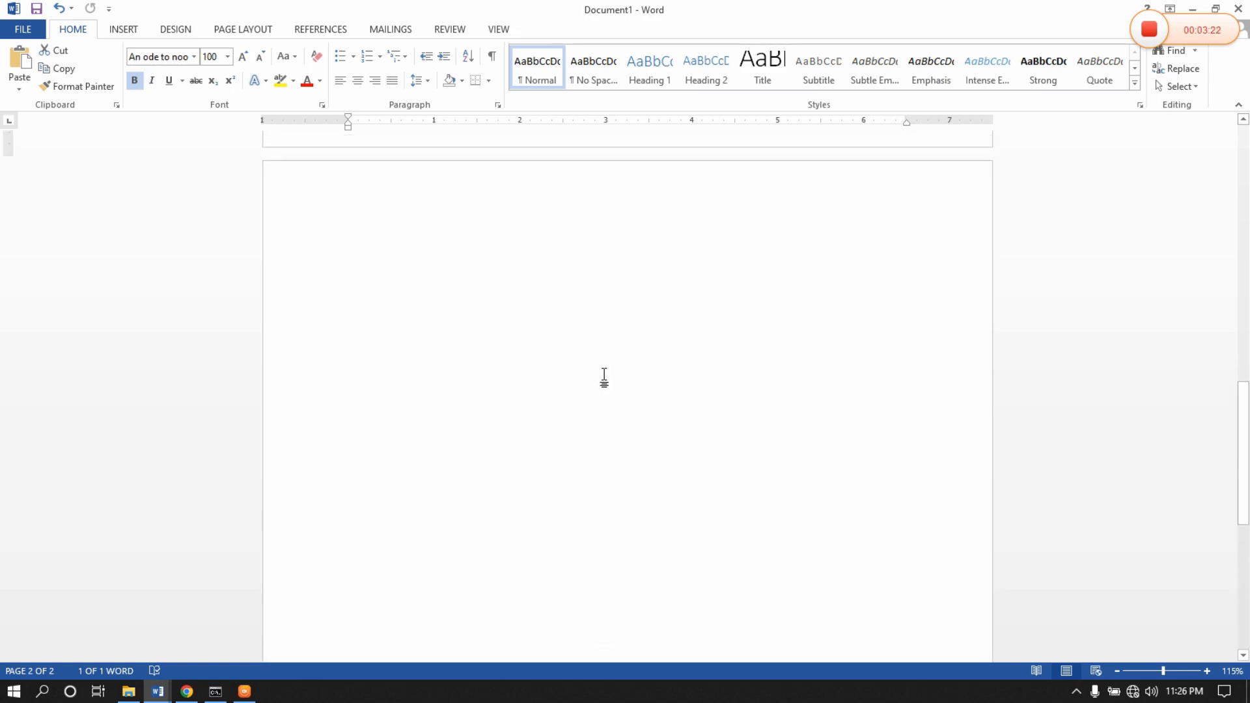
scroll(605, 380, up, 2)
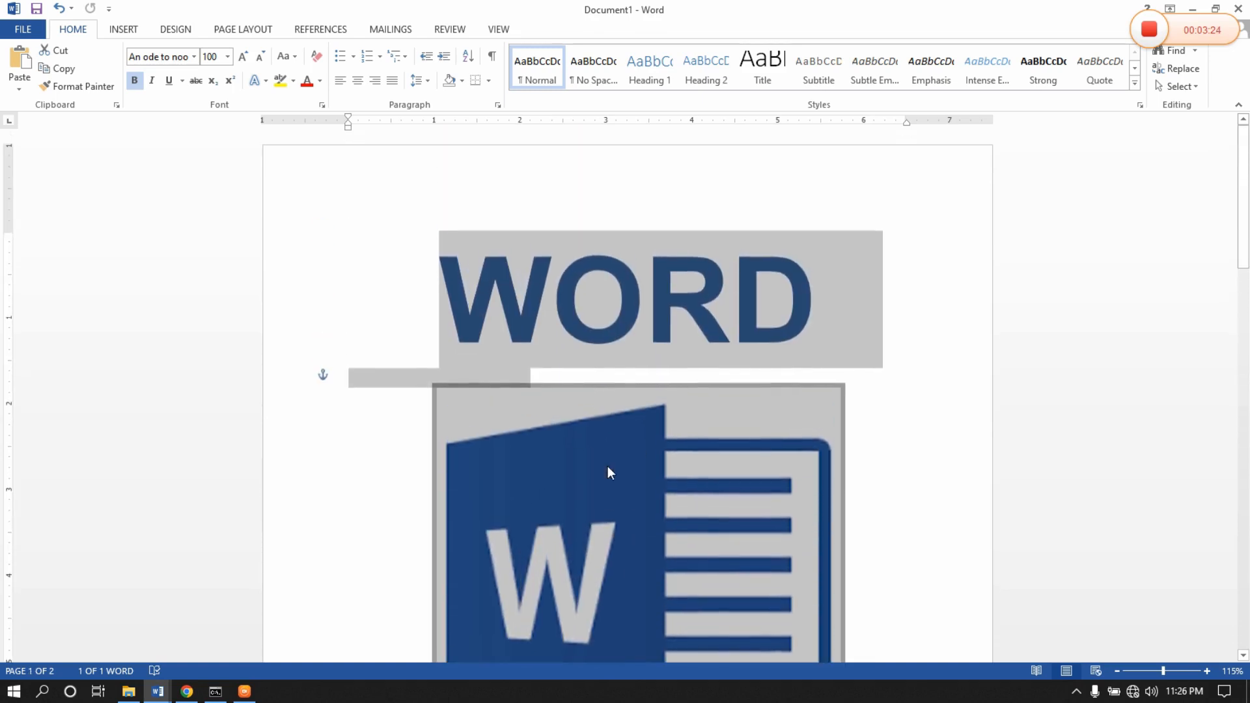
click(599, 353)
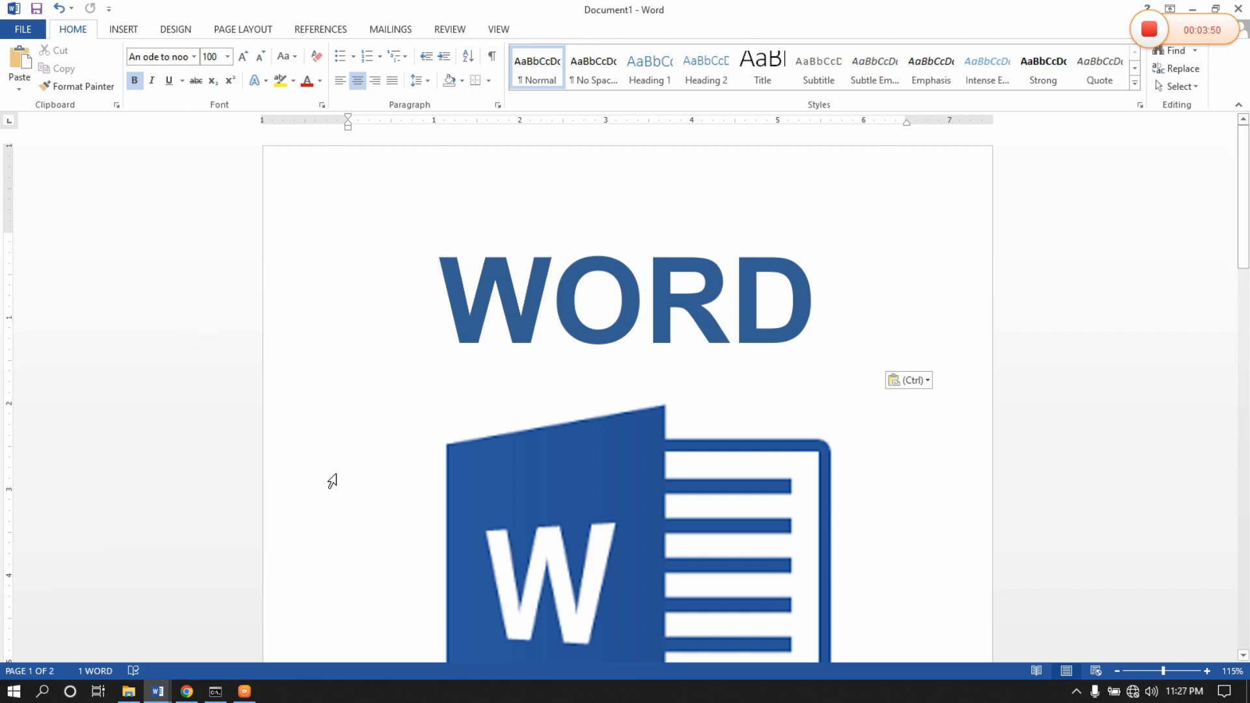
Open the FILE Backstage Info page for Document1.
click(26, 27)
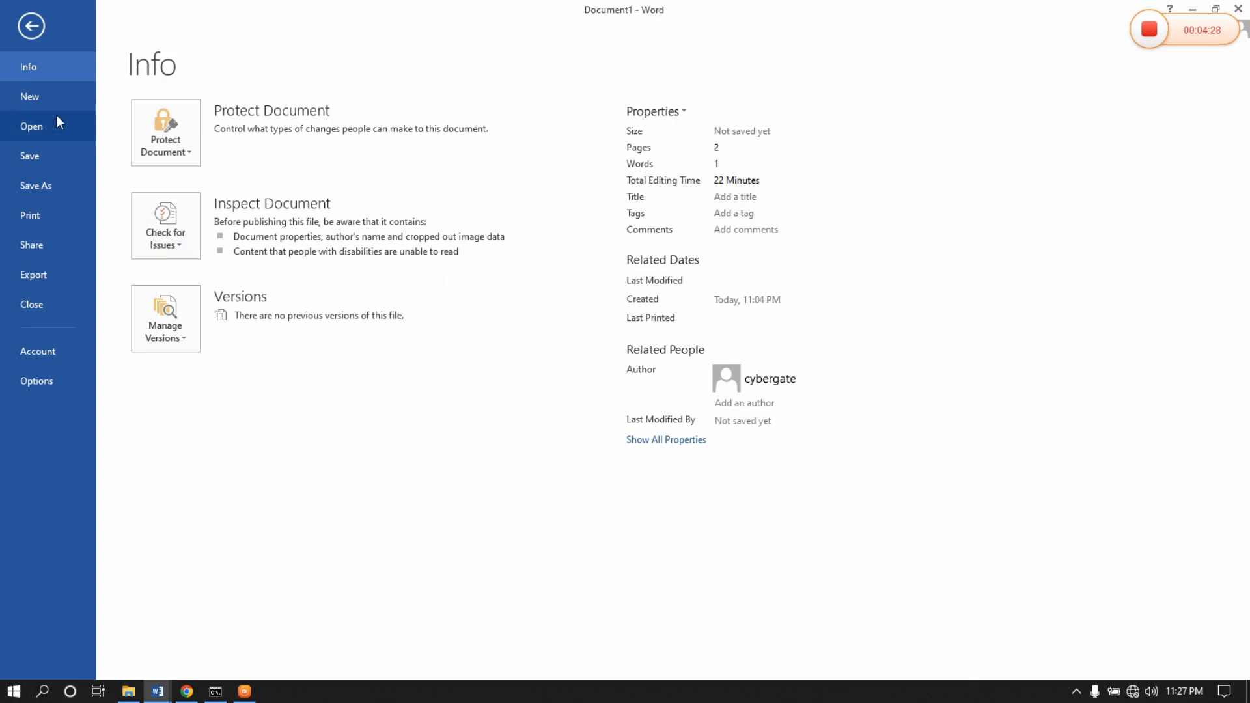
Scroll through the New template gallery, then show the Recent Documents list on the Open page.
click(42, 104)
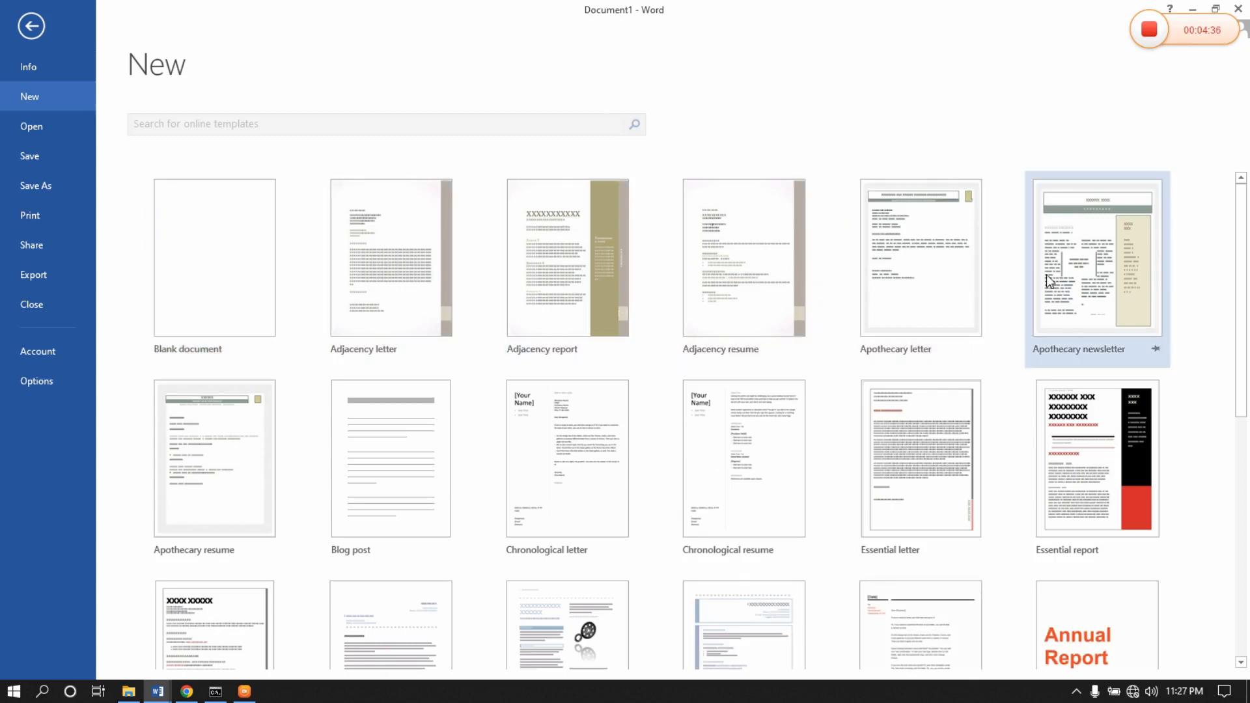
scroll(679, 456, down, 5)
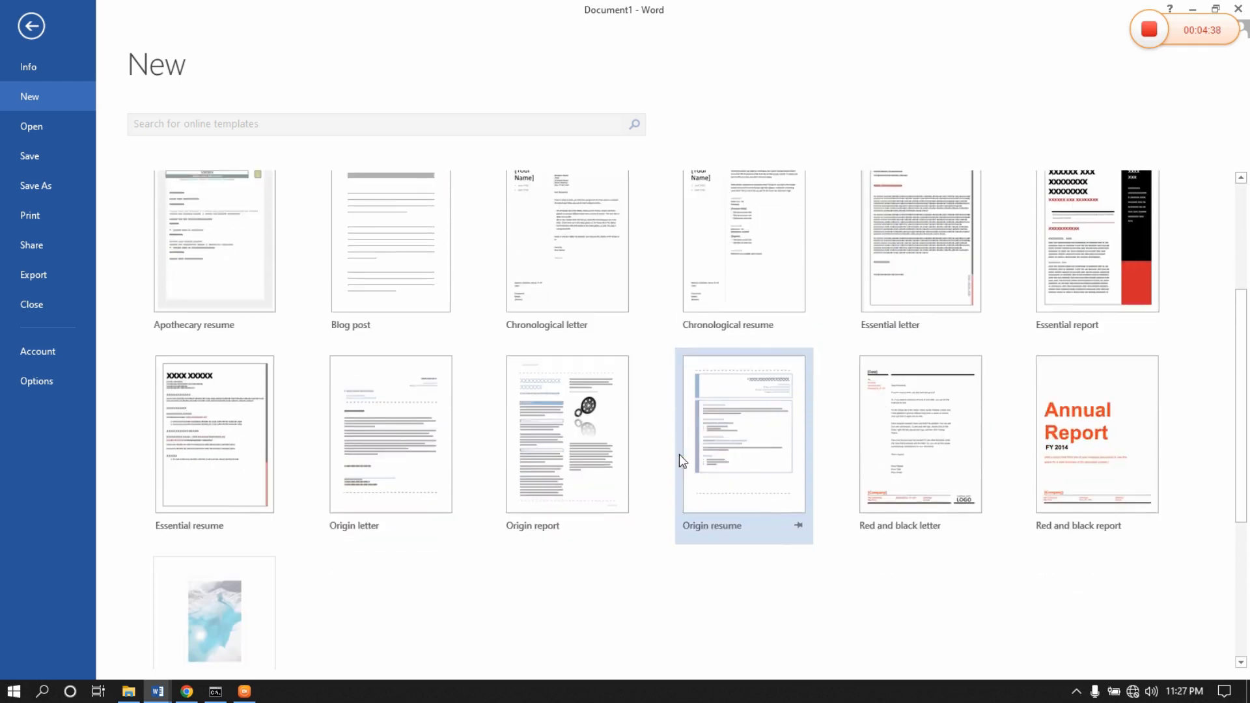
scroll(680, 454, down, 3)
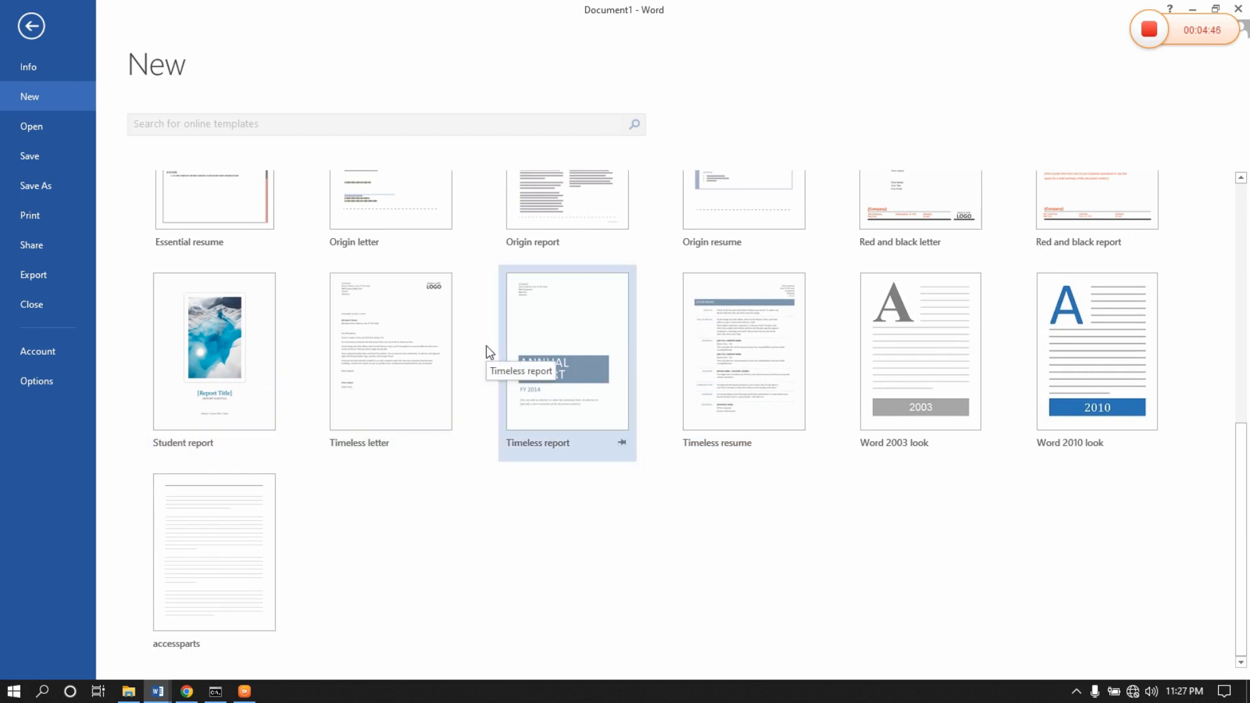
scroll(489, 352, up, 3)
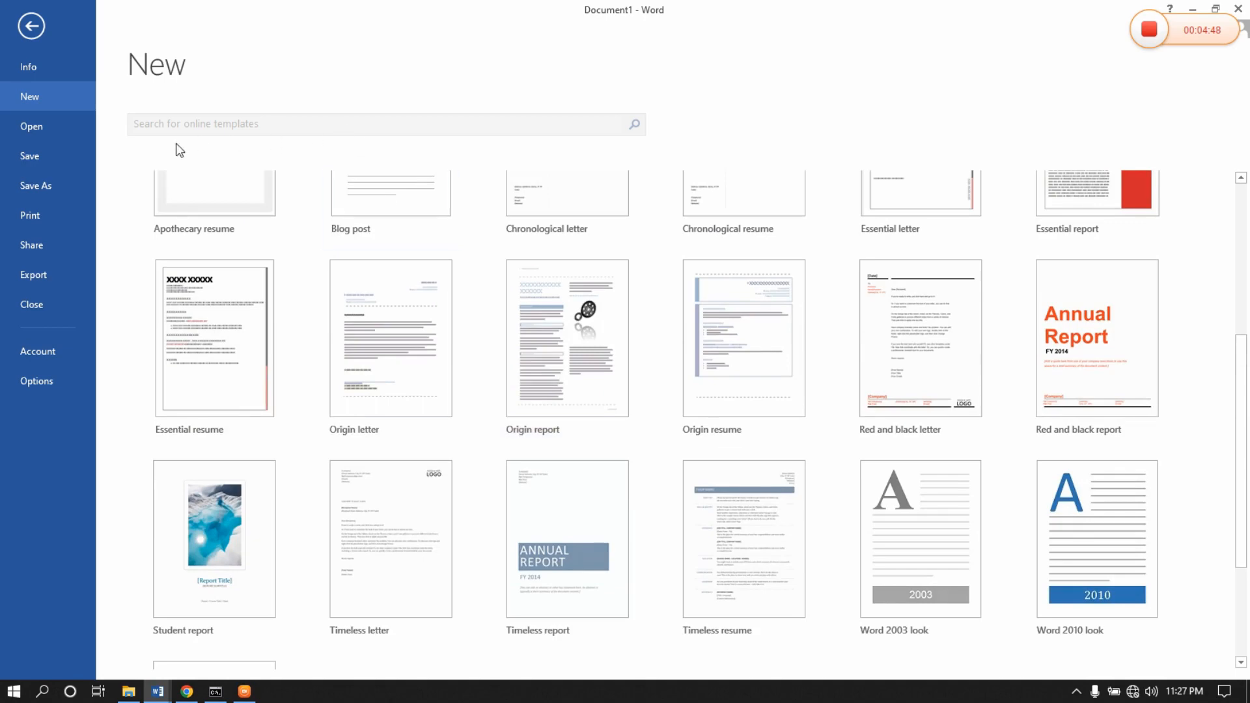
click(39, 136)
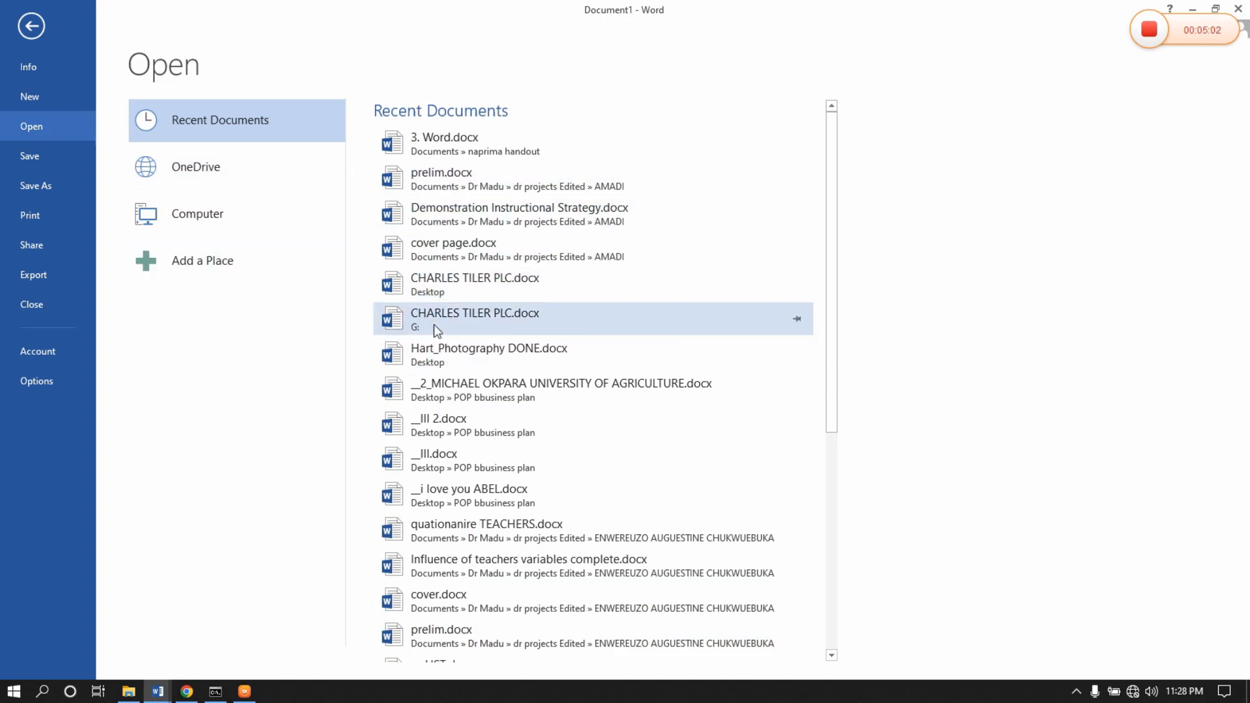
Check the OneDrive, Computer and Add a Place locations, then move through Save As to Print.
click(201, 173)
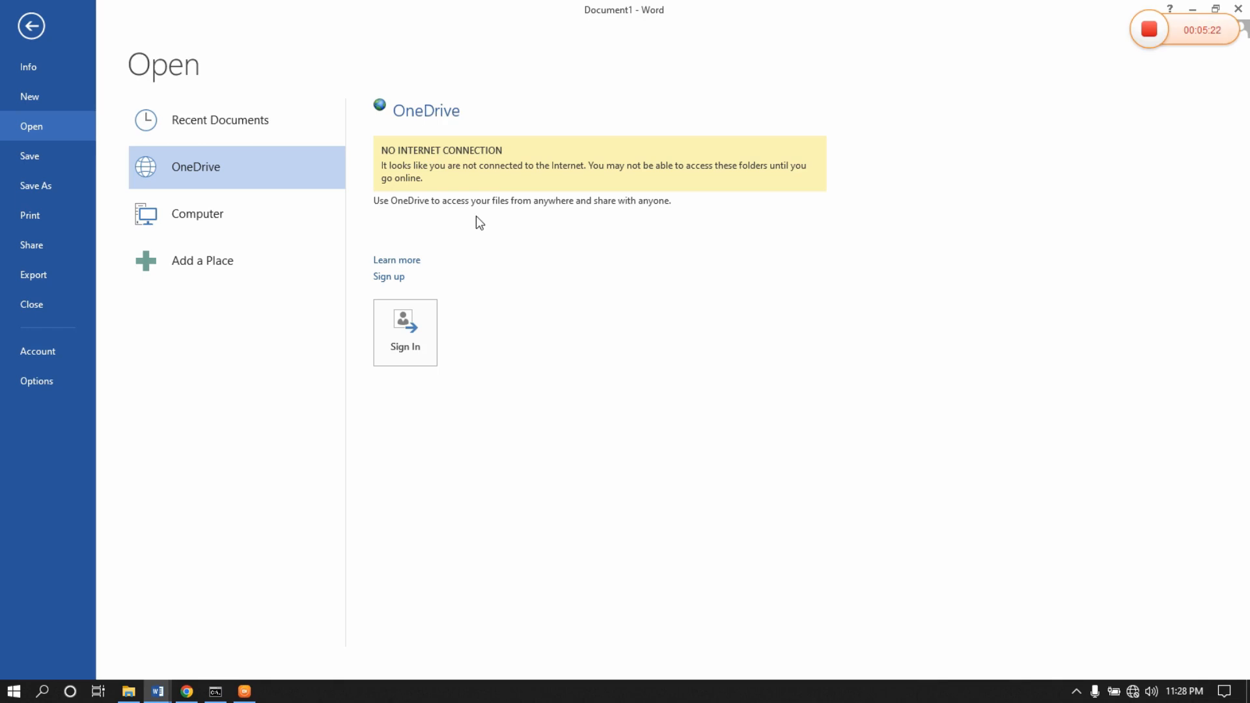
click(236, 222)
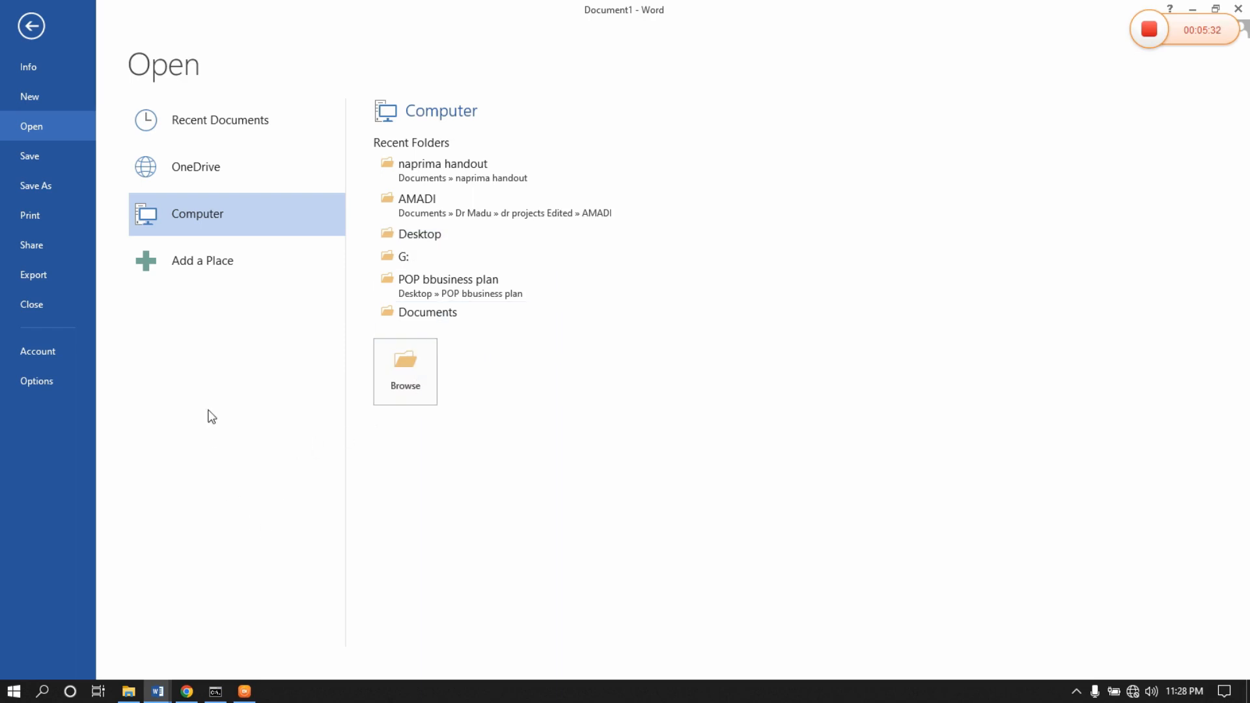
click(205, 270)
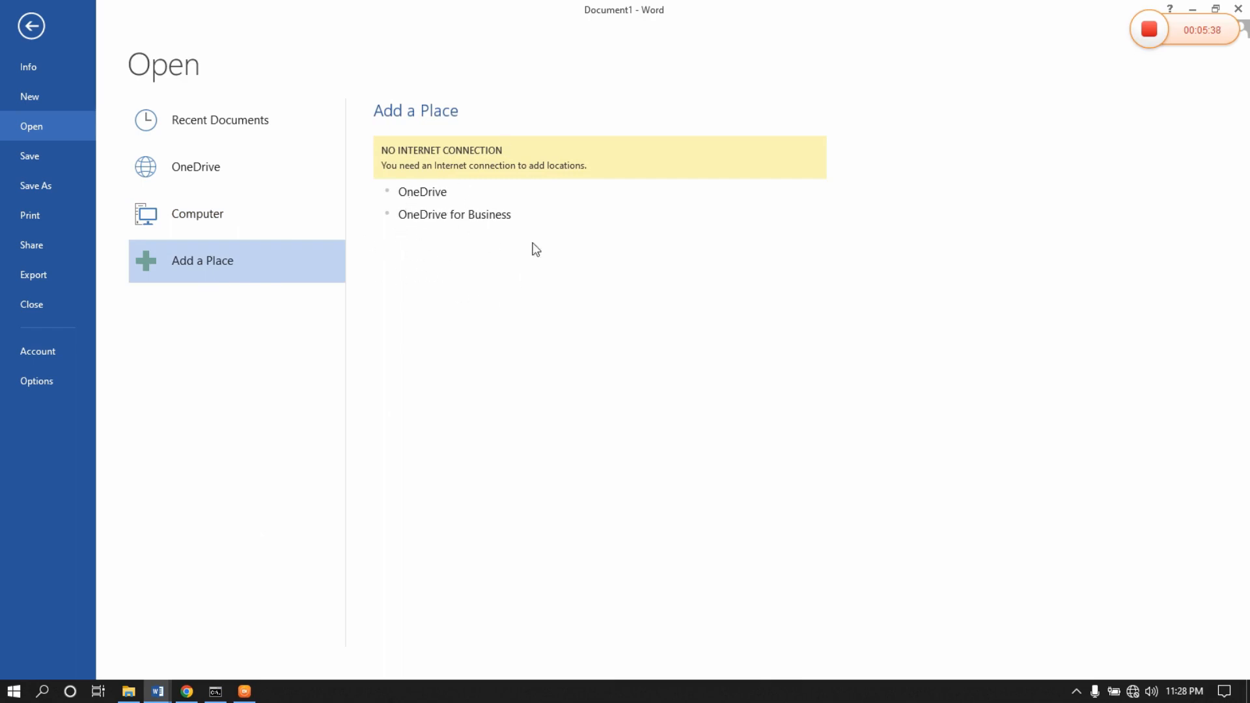
click(54, 163)
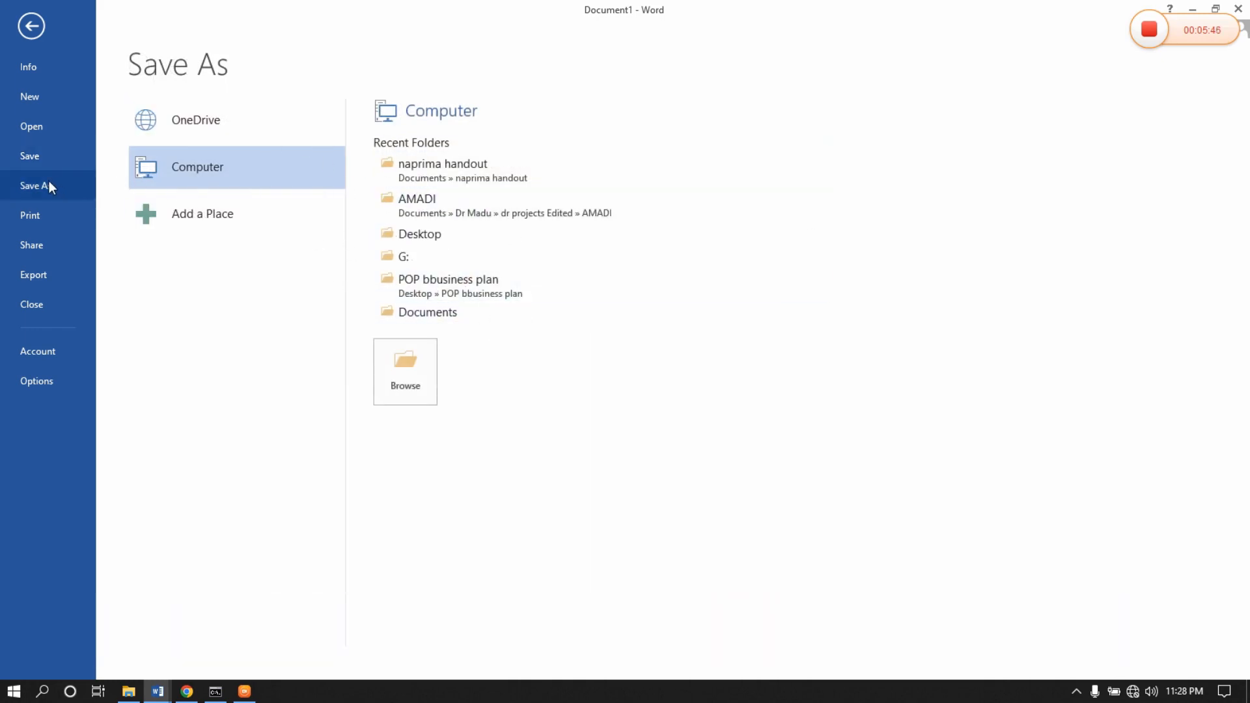
click(50, 221)
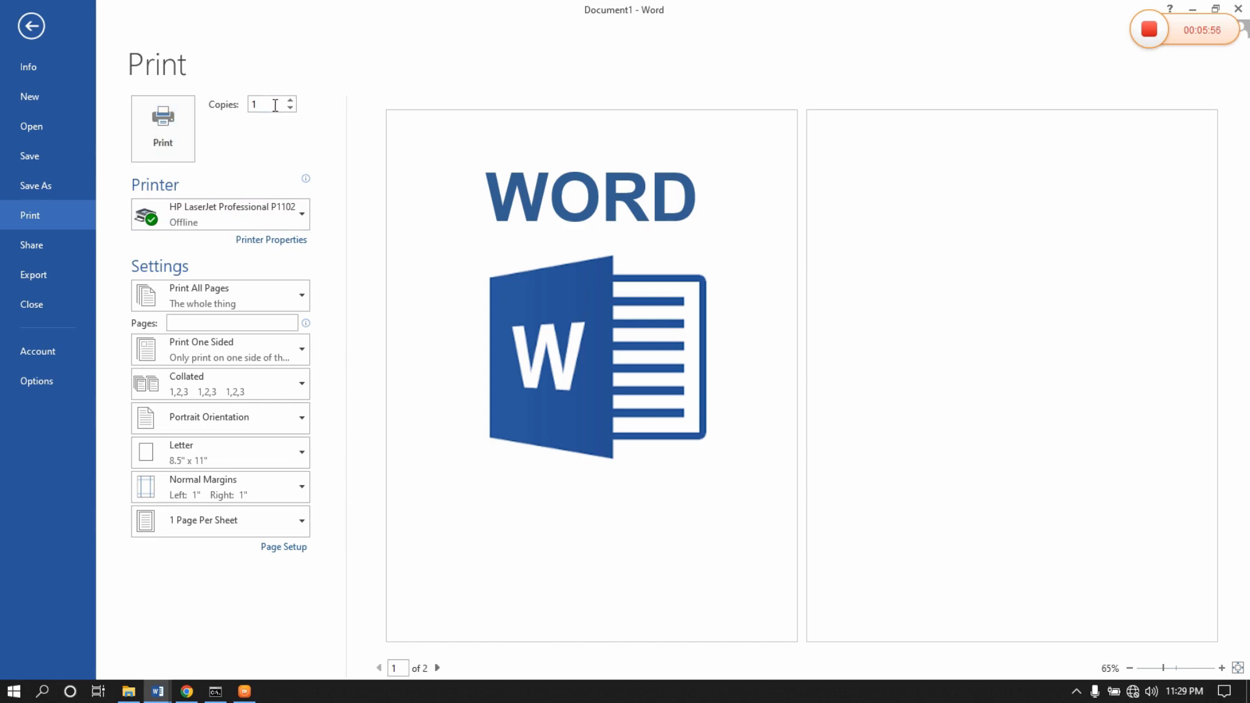
Review the printer list, keeping the current printer, and switch to a custom page range.
click(295, 211)
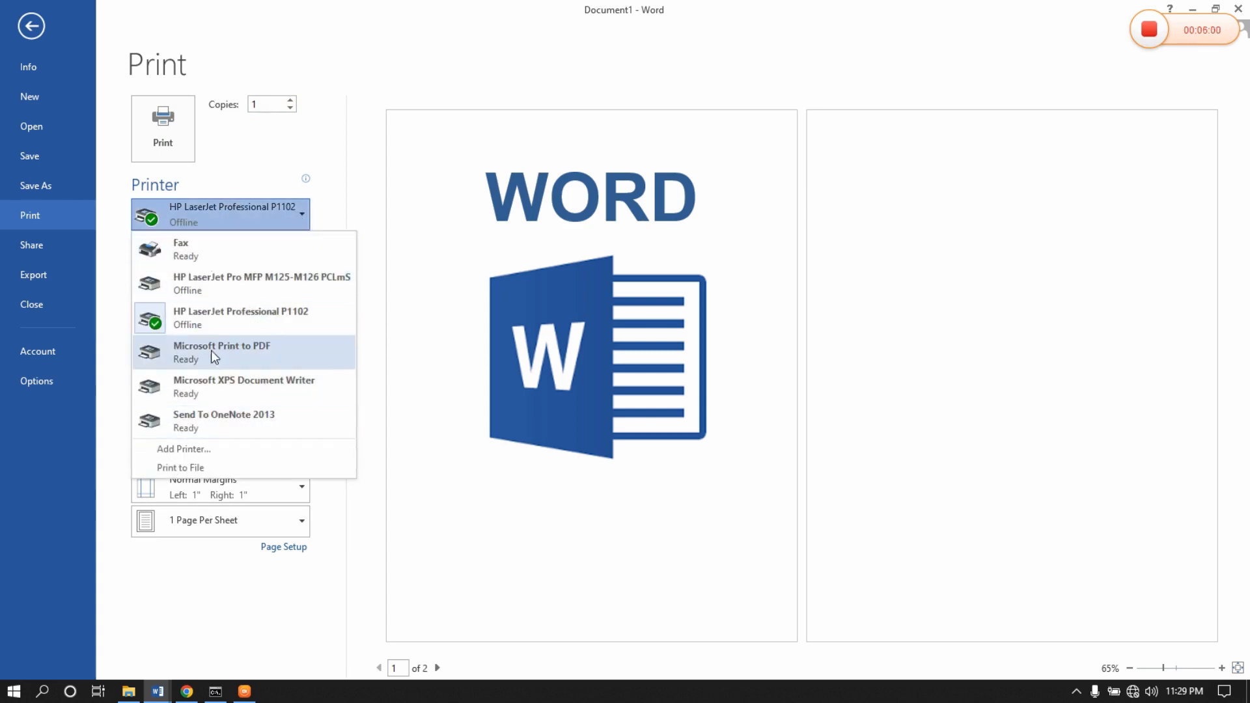
click(268, 213)
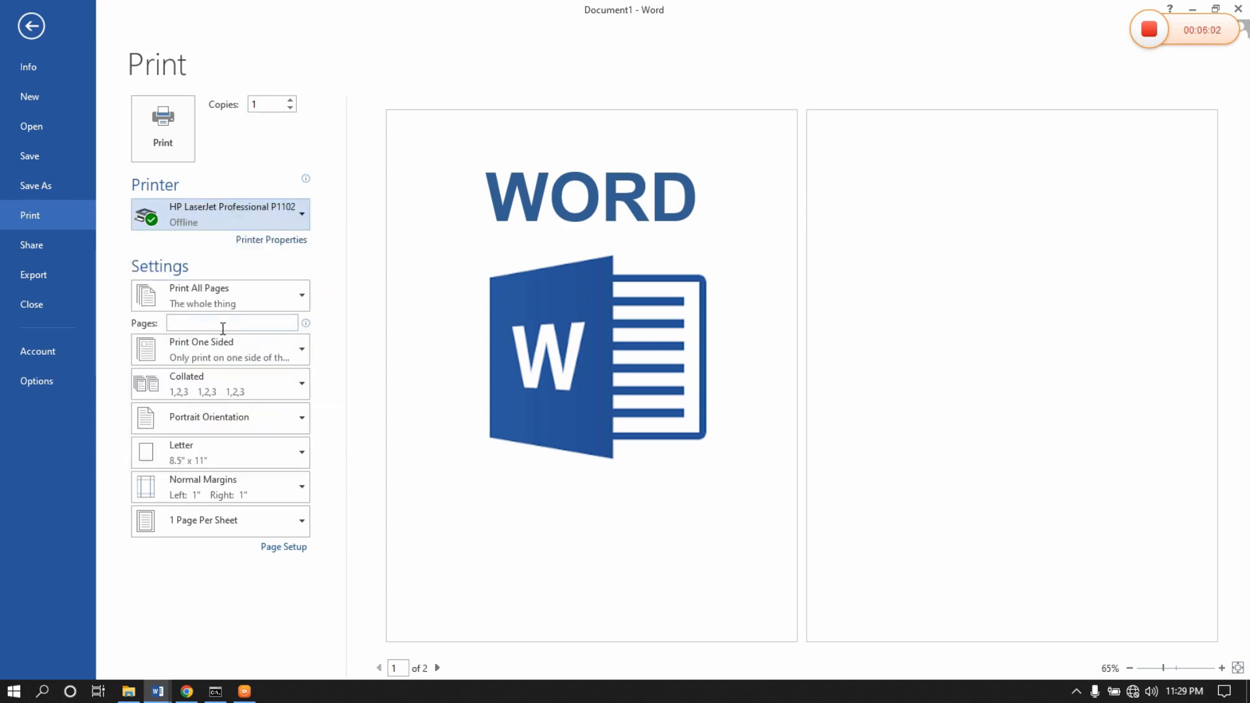
click(260, 297)
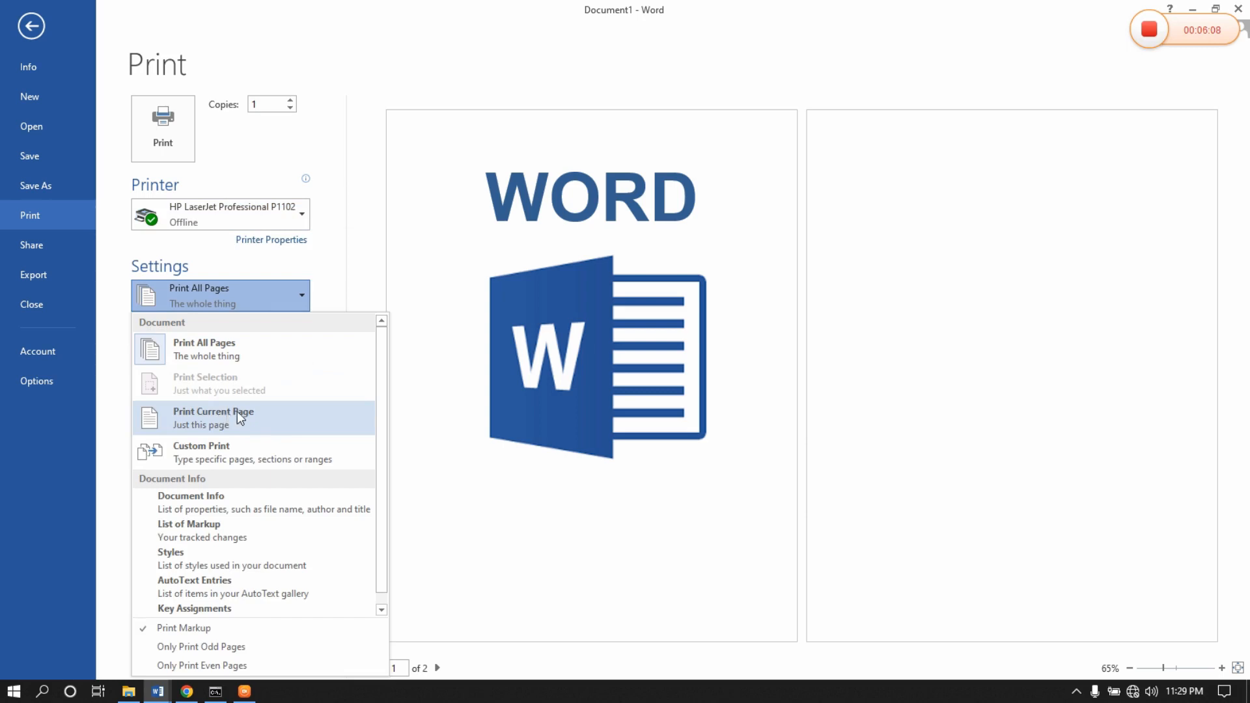
click(215, 453)
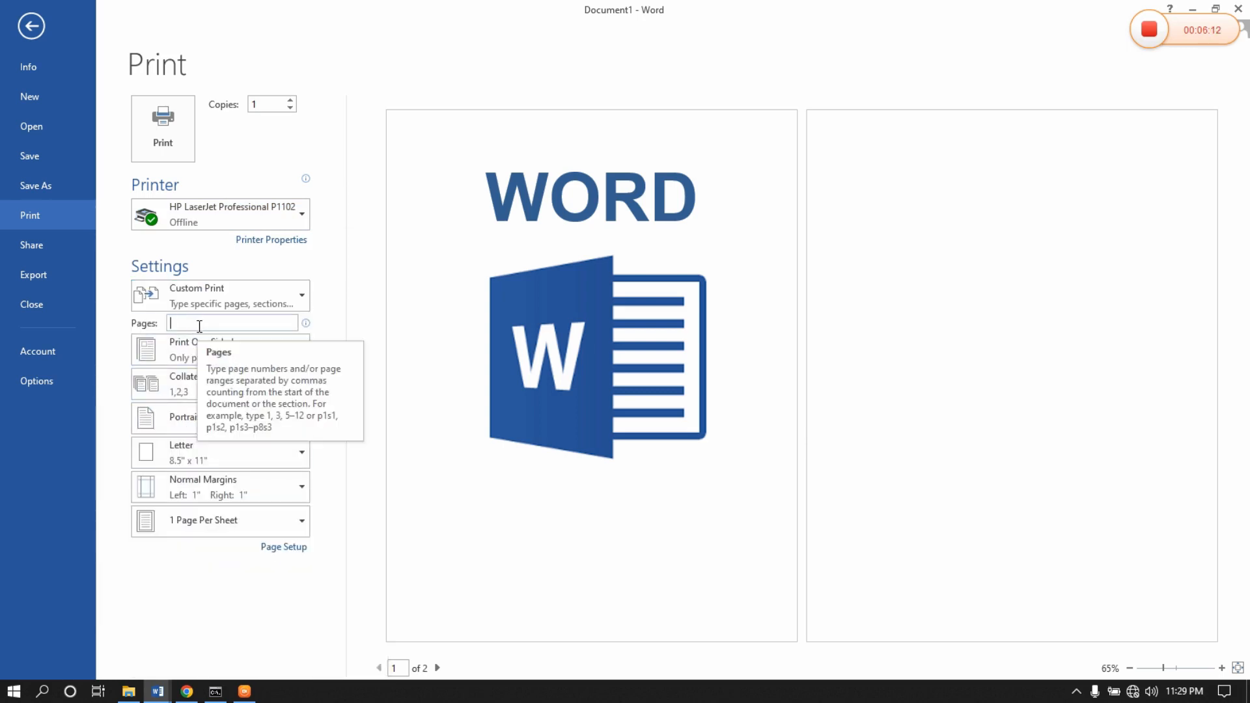
Try page ranges 236 and 50-55, then empty the Pages box to print all pages.
text(236)
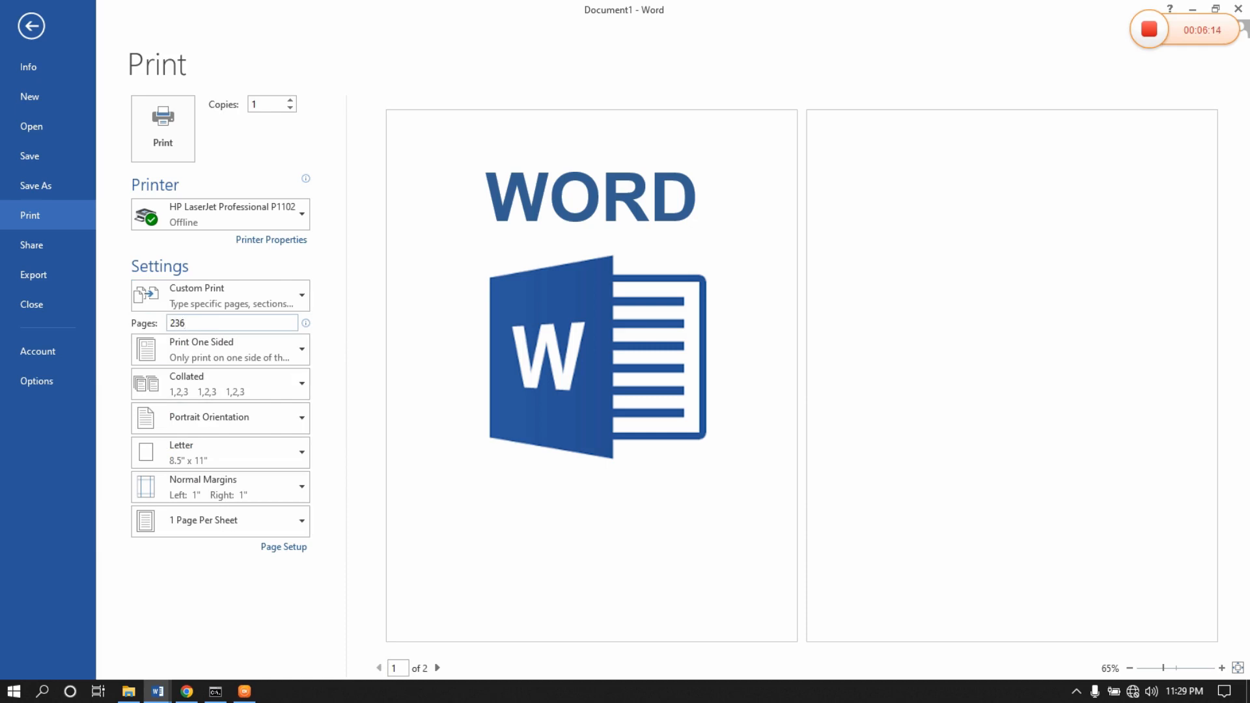
key(BackSpace)
key(BackSpace)
key(BackSpace)
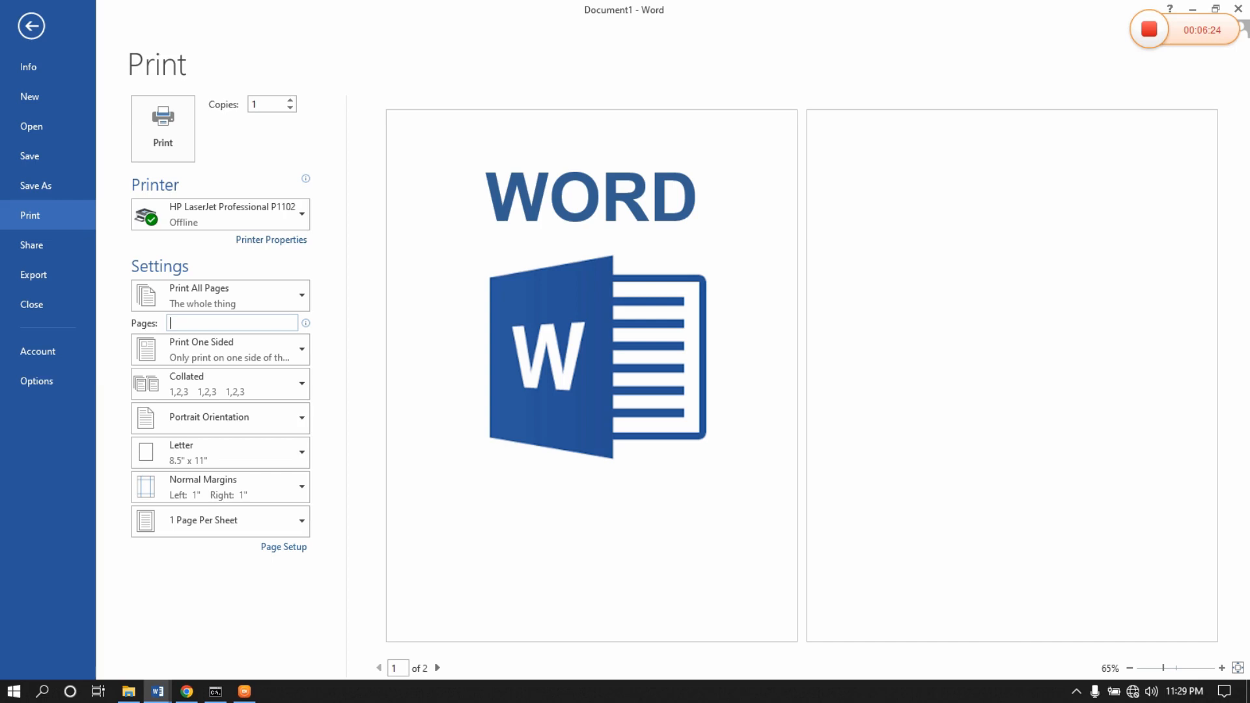
text(50-55)
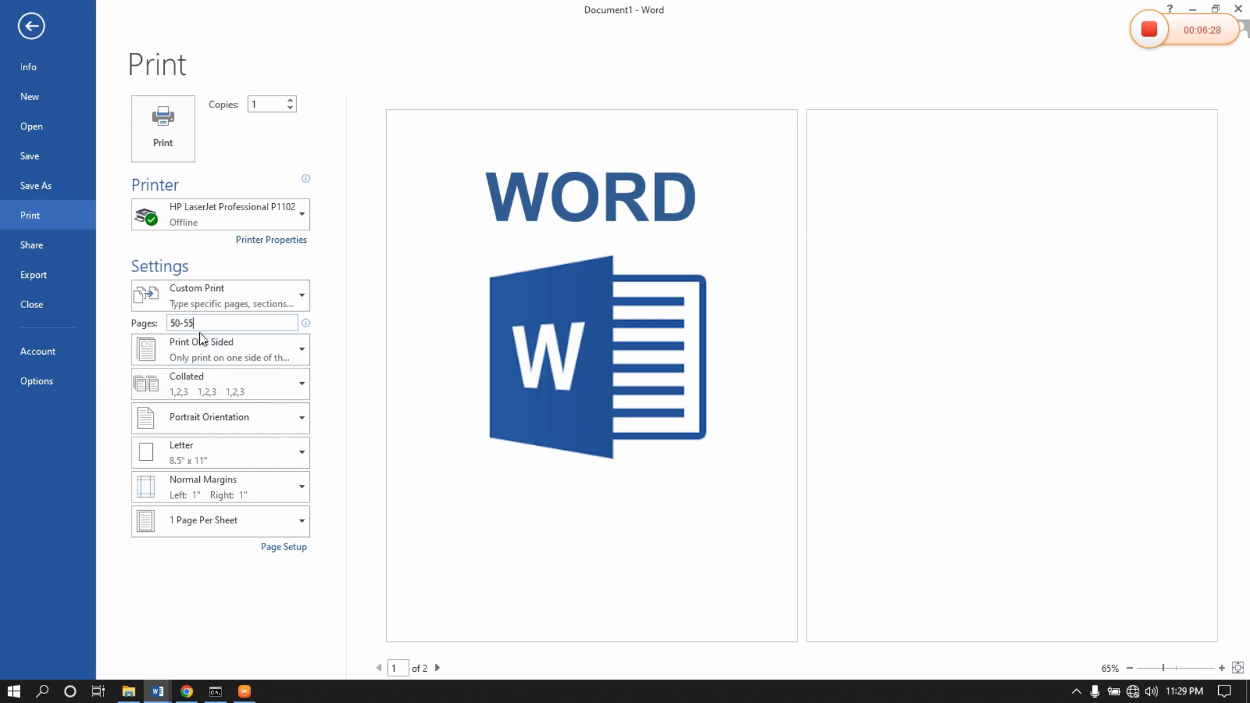
drag(195, 323, 163, 325)
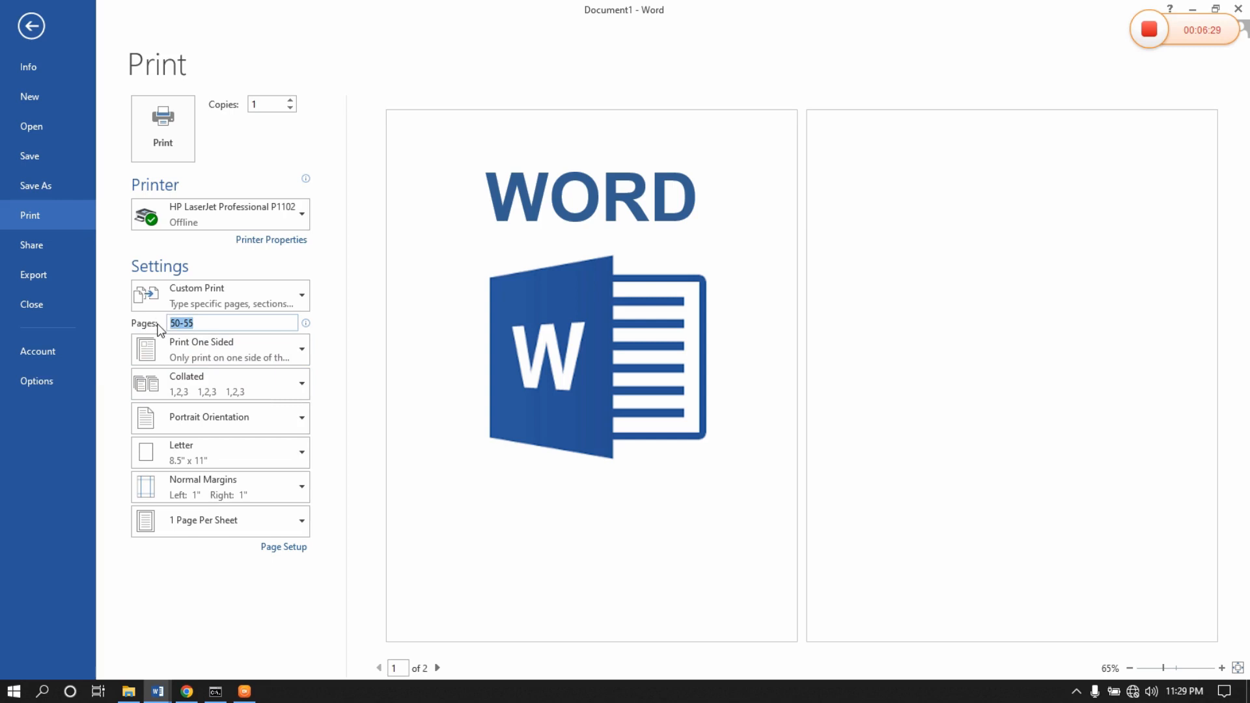
click(222, 323)
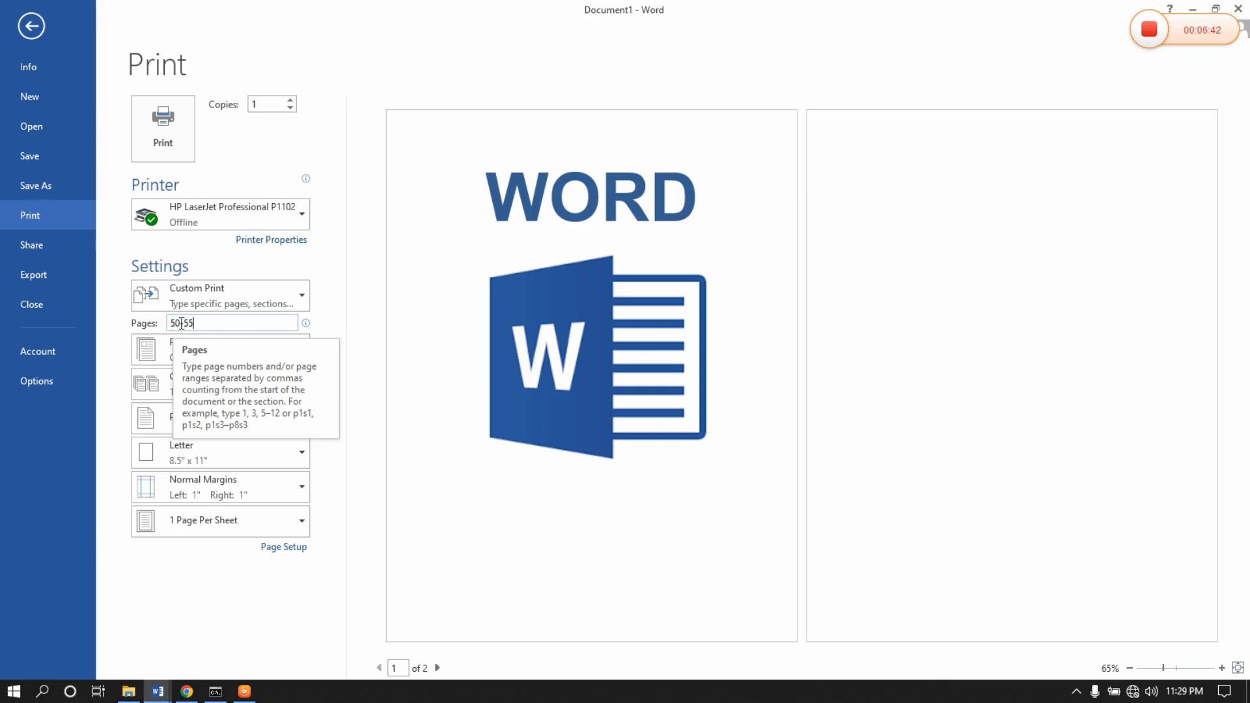
drag(199, 325, 167, 323)
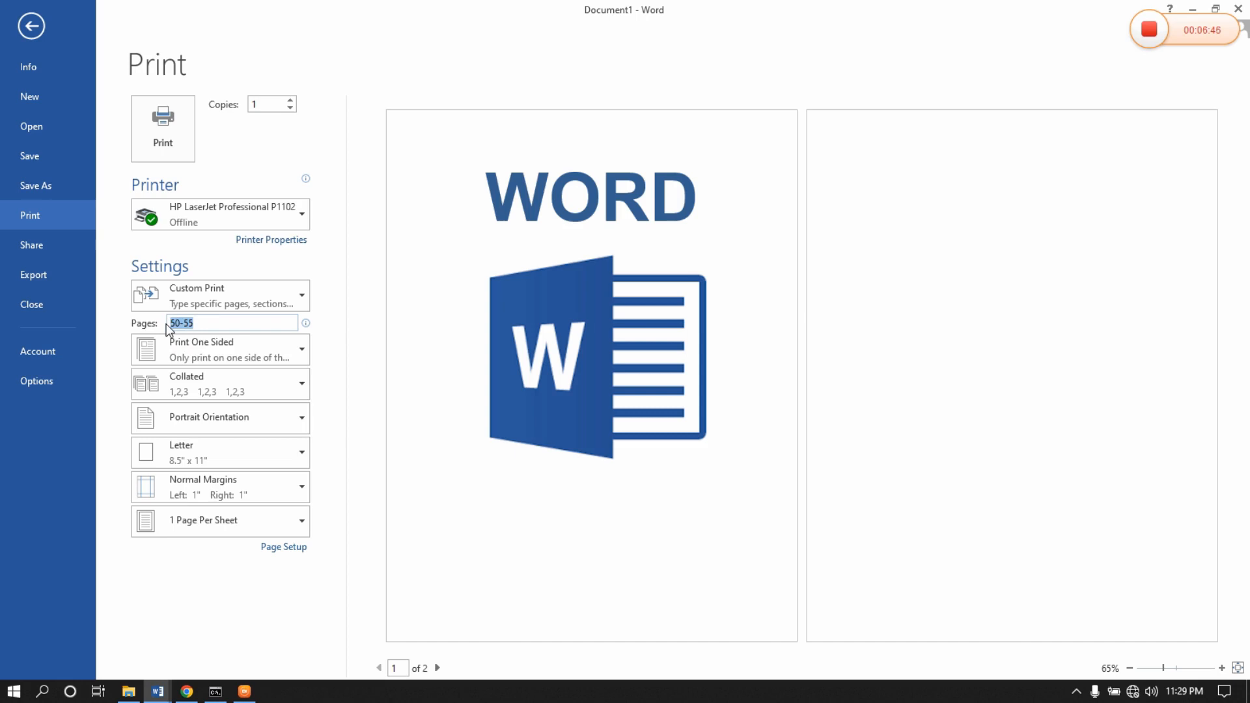
text(50-)
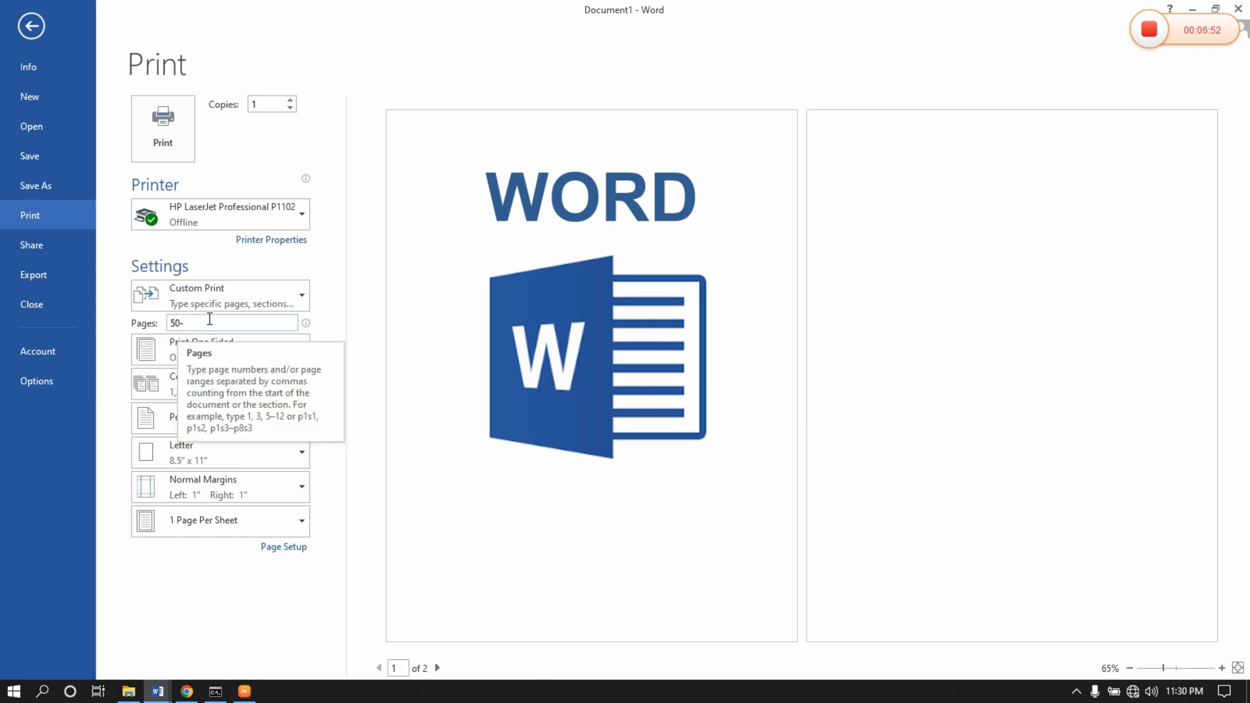
drag(204, 323, 154, 326)
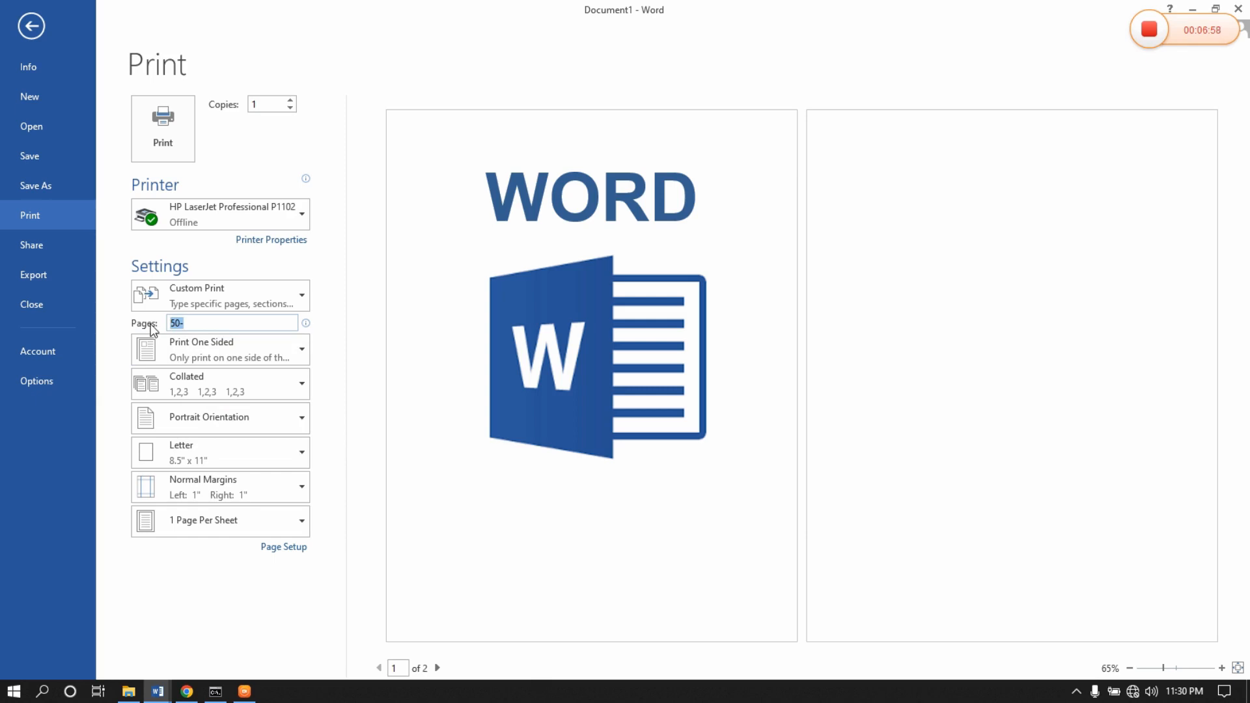
key(BackSpace)
text(1)
drag(189, 324, 160, 324)
key(BackSpace)
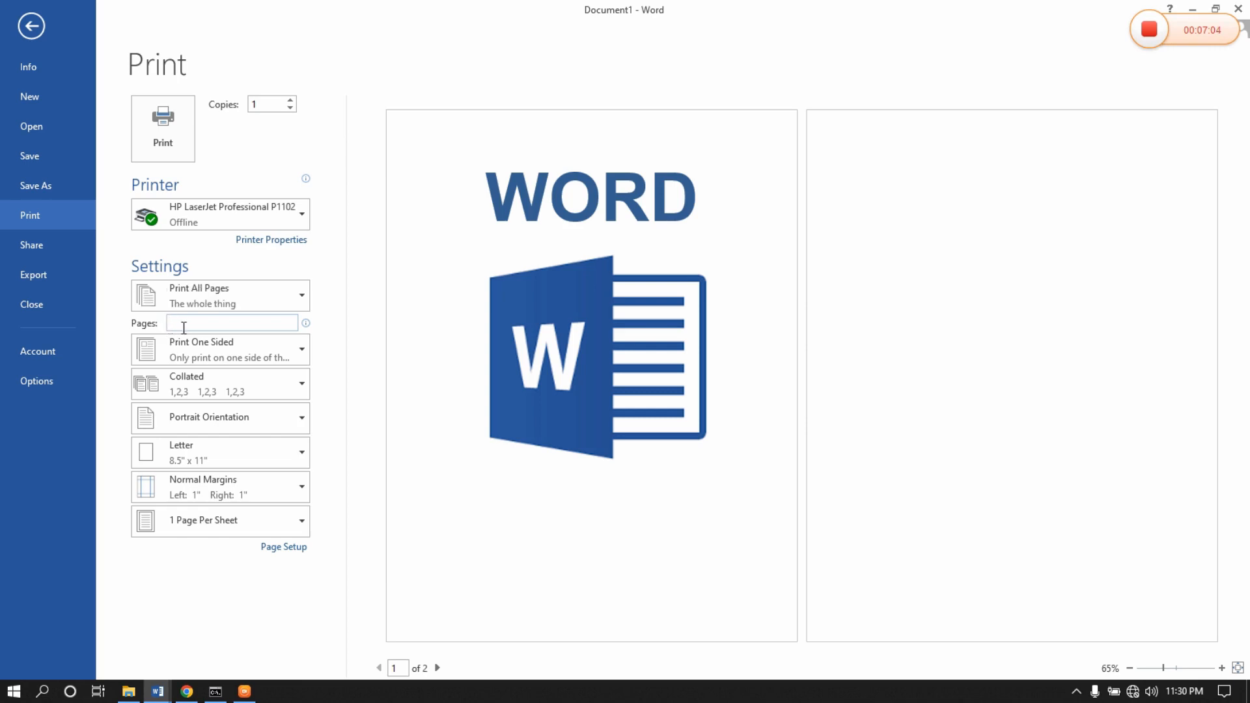
click(227, 299)
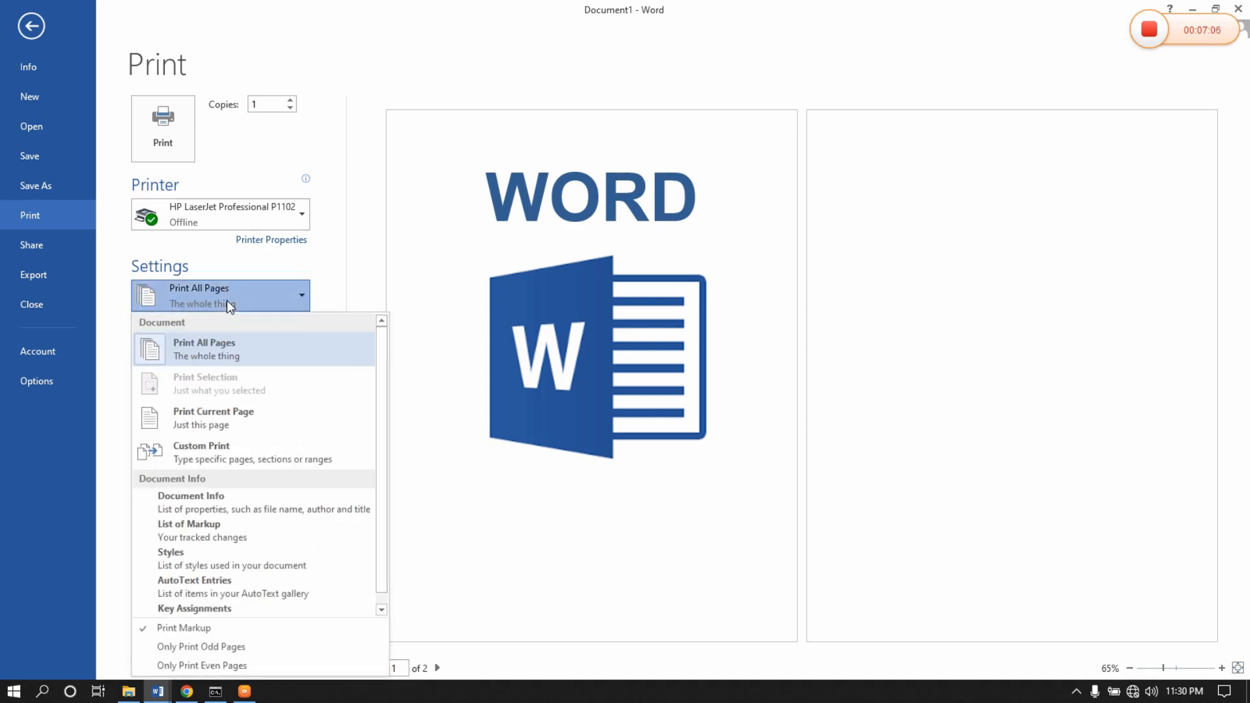
click(233, 433)
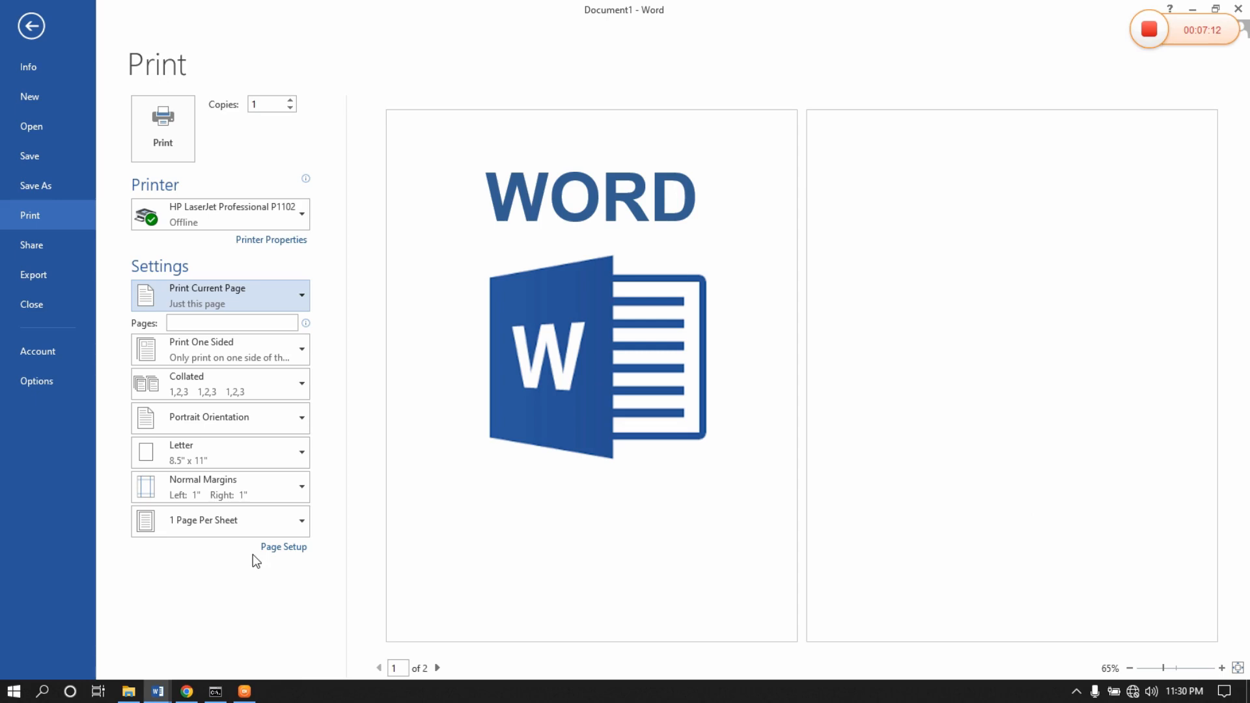
click(179, 324)
text(1)
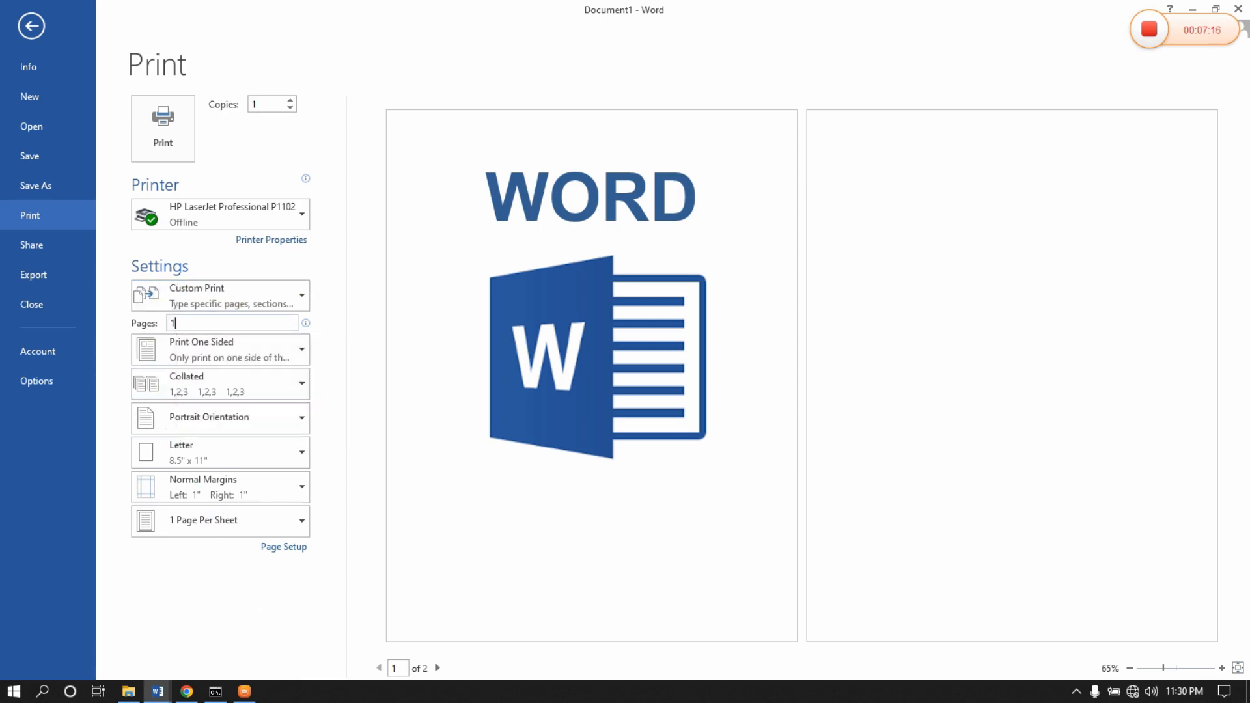
text(,12,56,80-82,90-93)
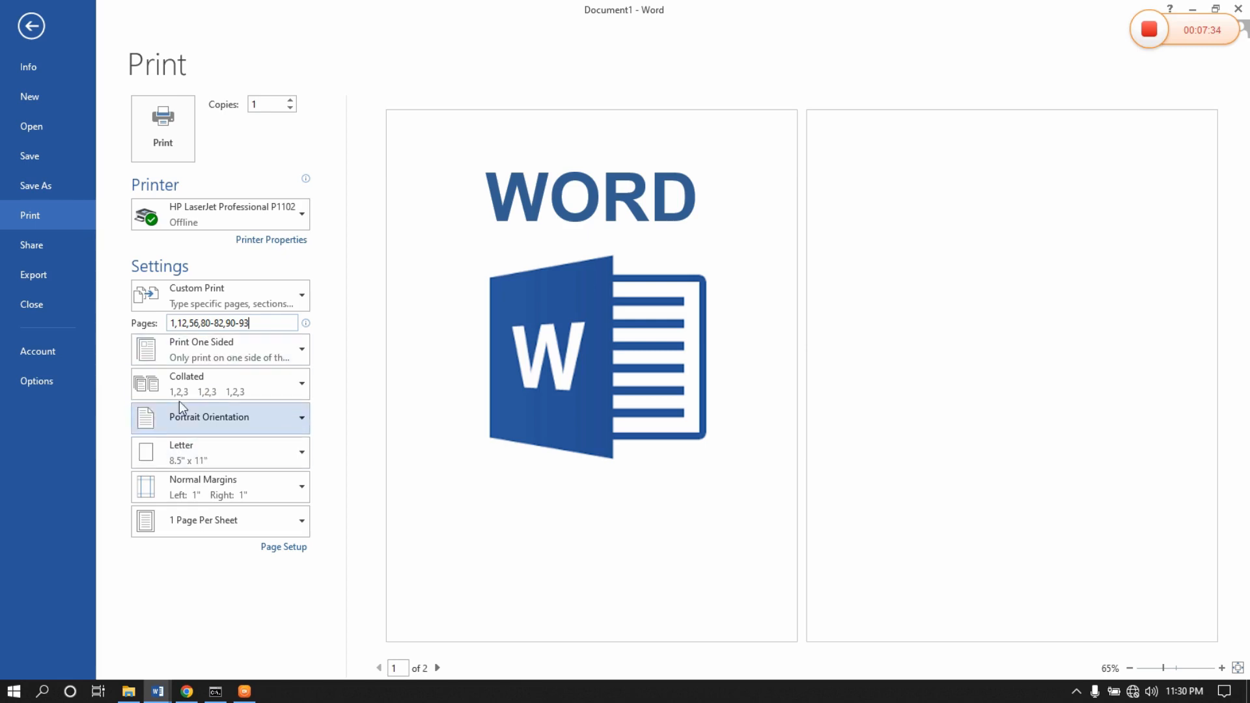
mouse_move(176, 324)
mouse_down()
mouse_move(264, 328)
mouse_move(168, 325)
mouse_up()
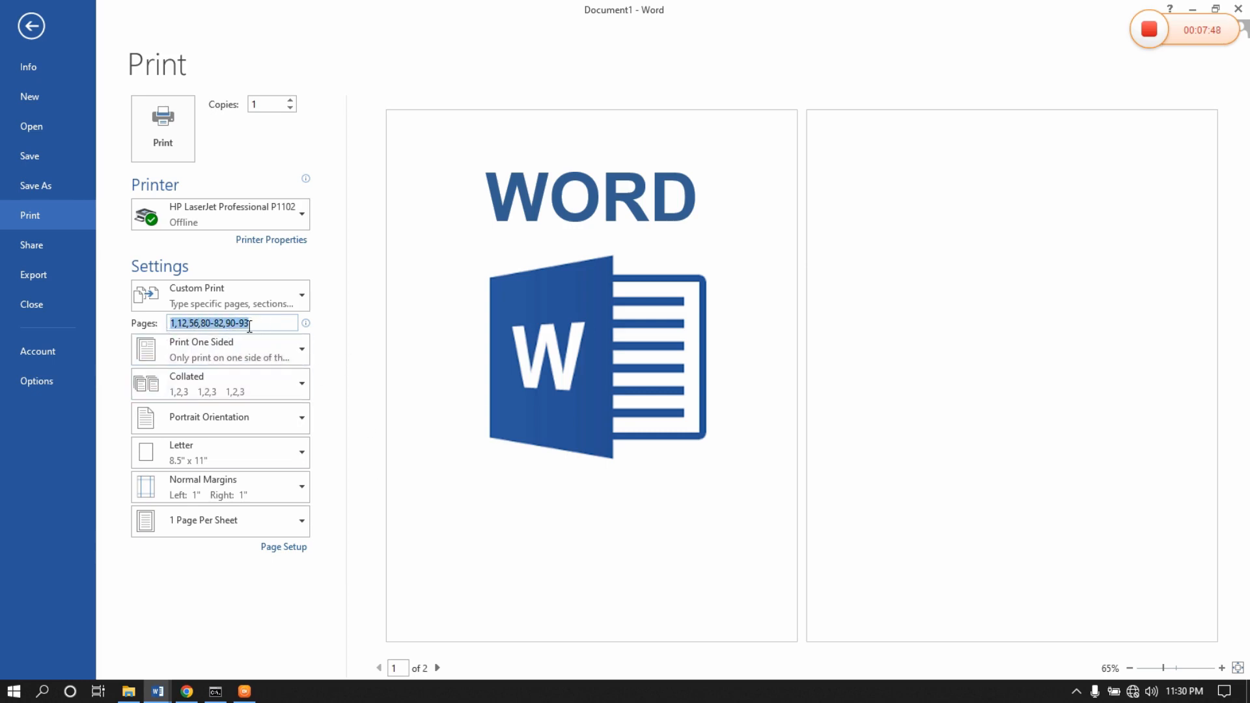
key(BackSpace)
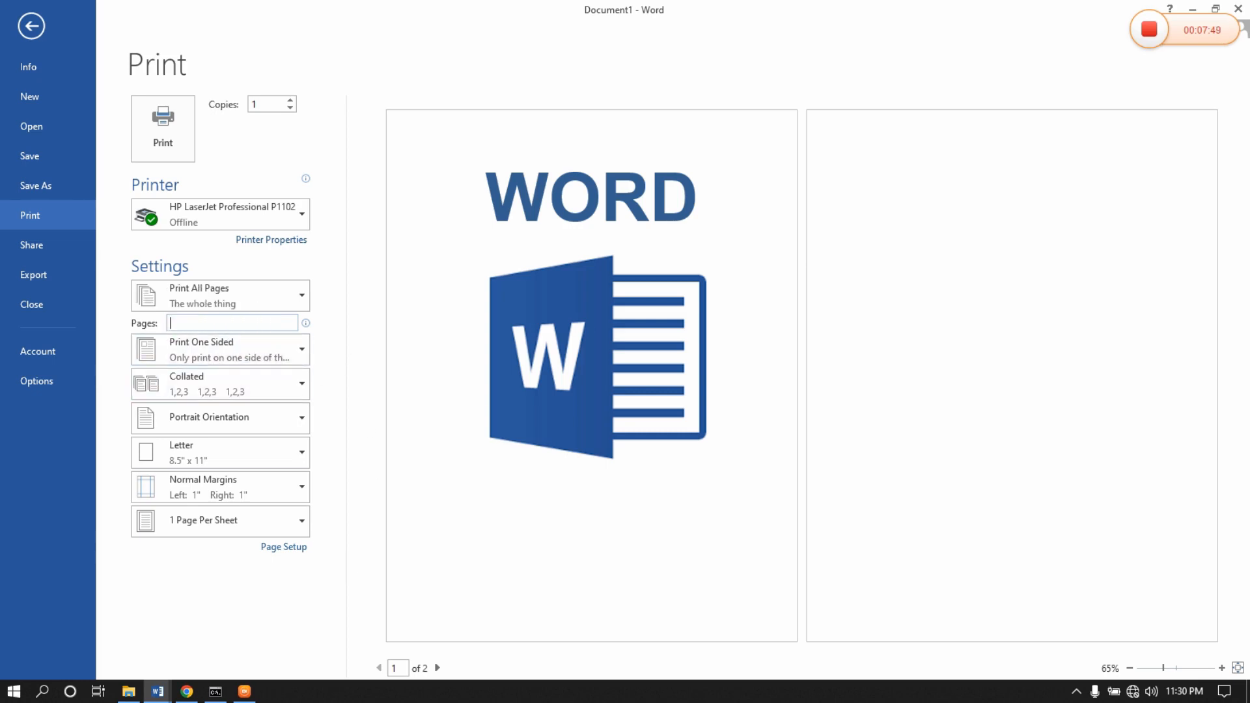
click(264, 350)
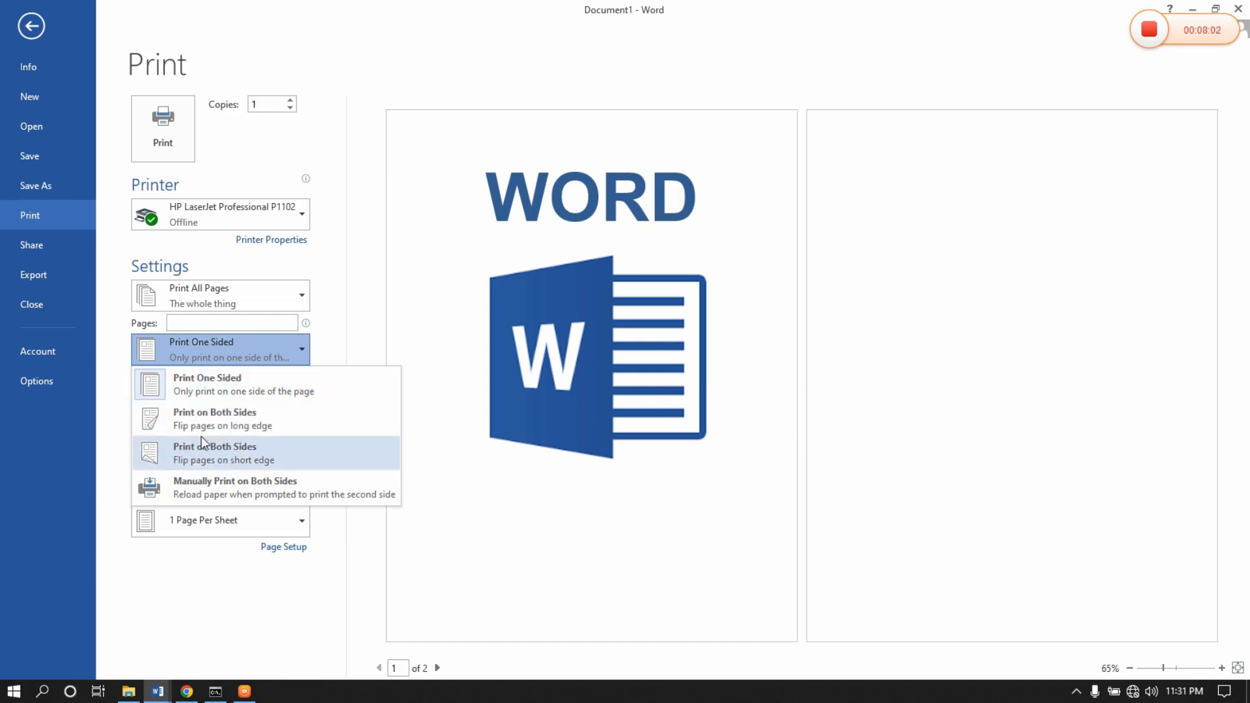
click(284, 358)
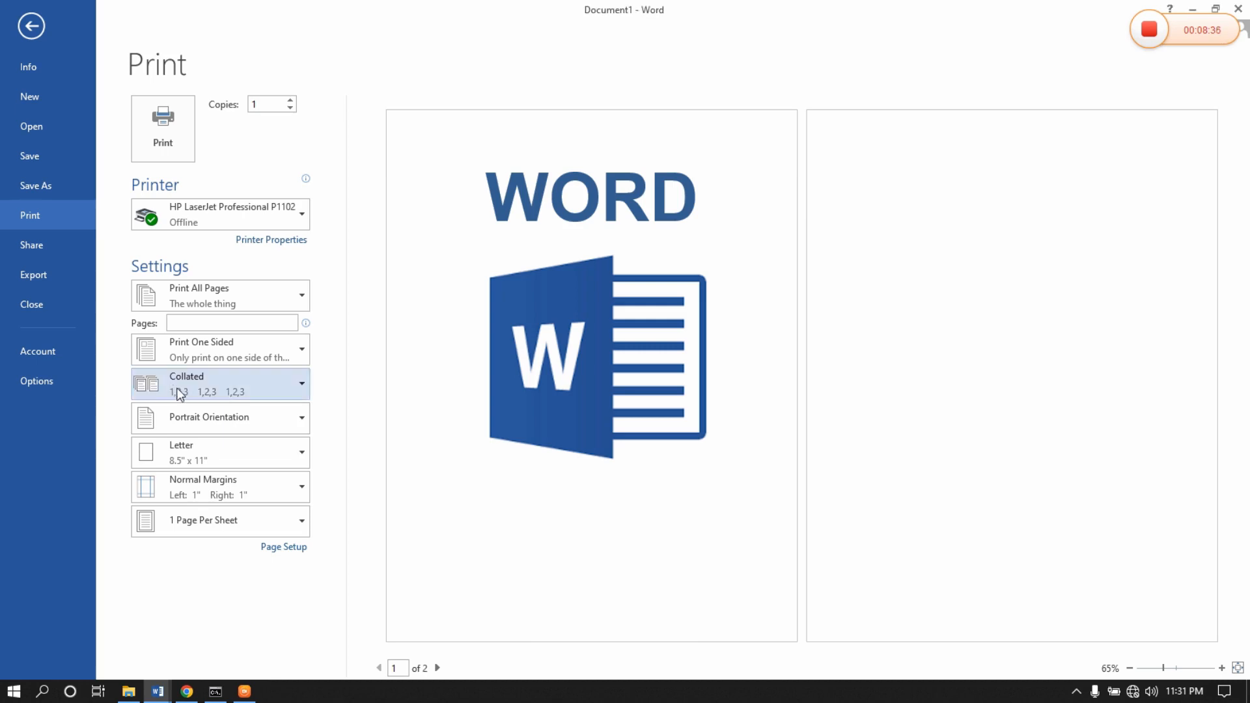
click(299, 387)
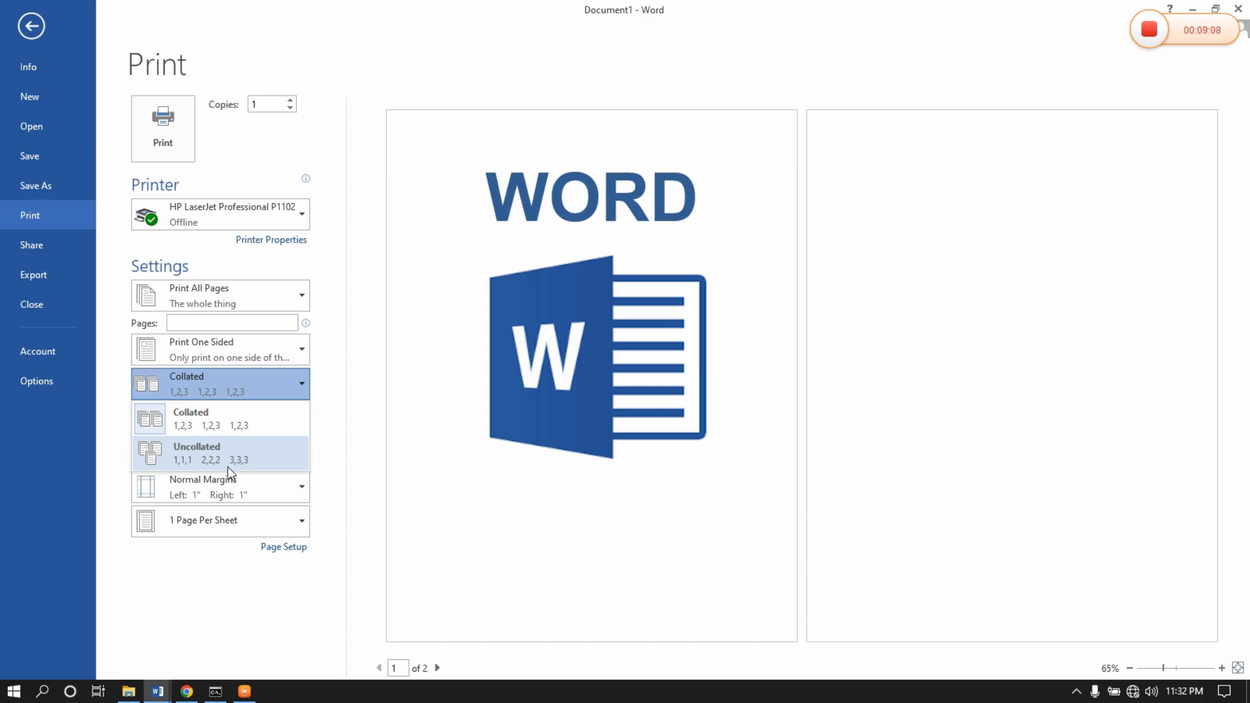
click(215, 423)
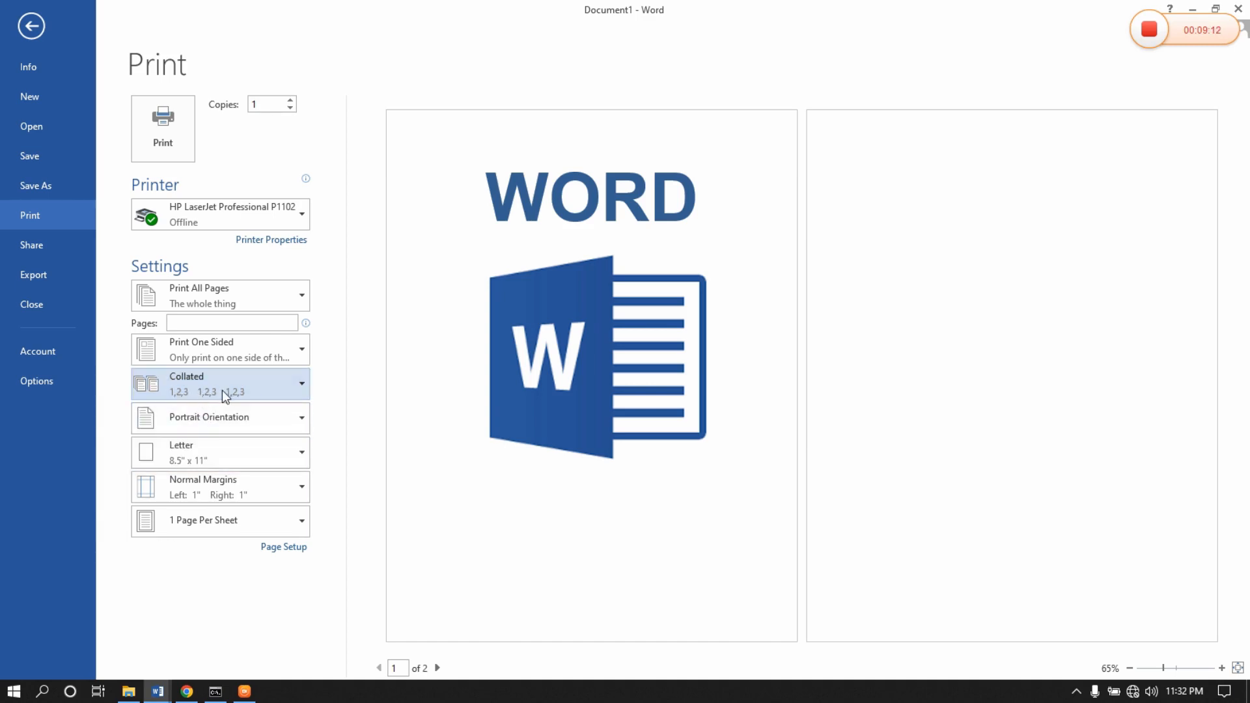
click(262, 423)
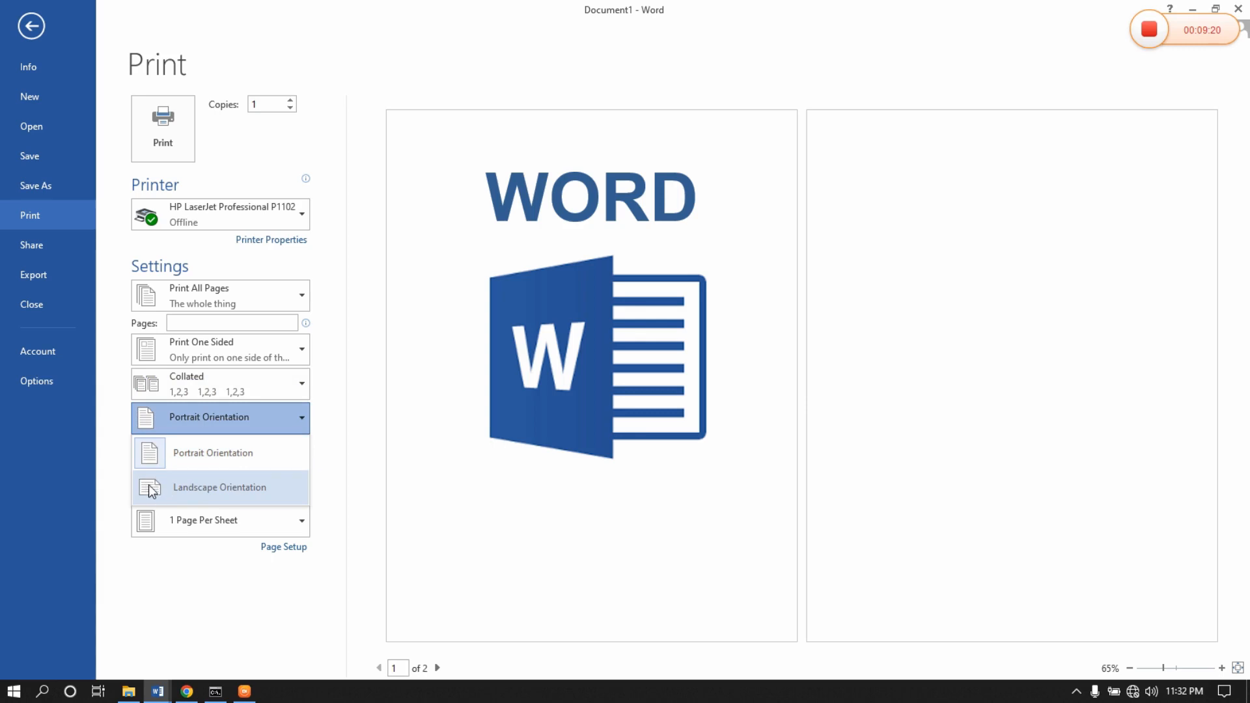
click(280, 427)
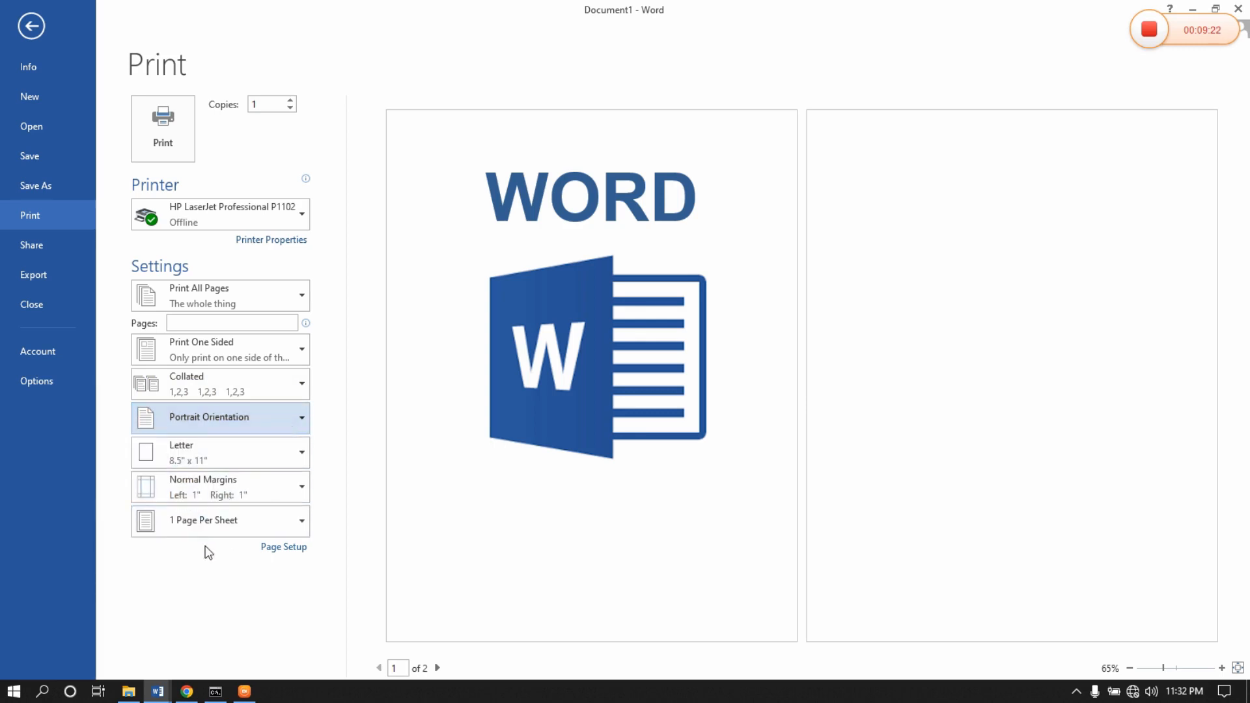
click(248, 454)
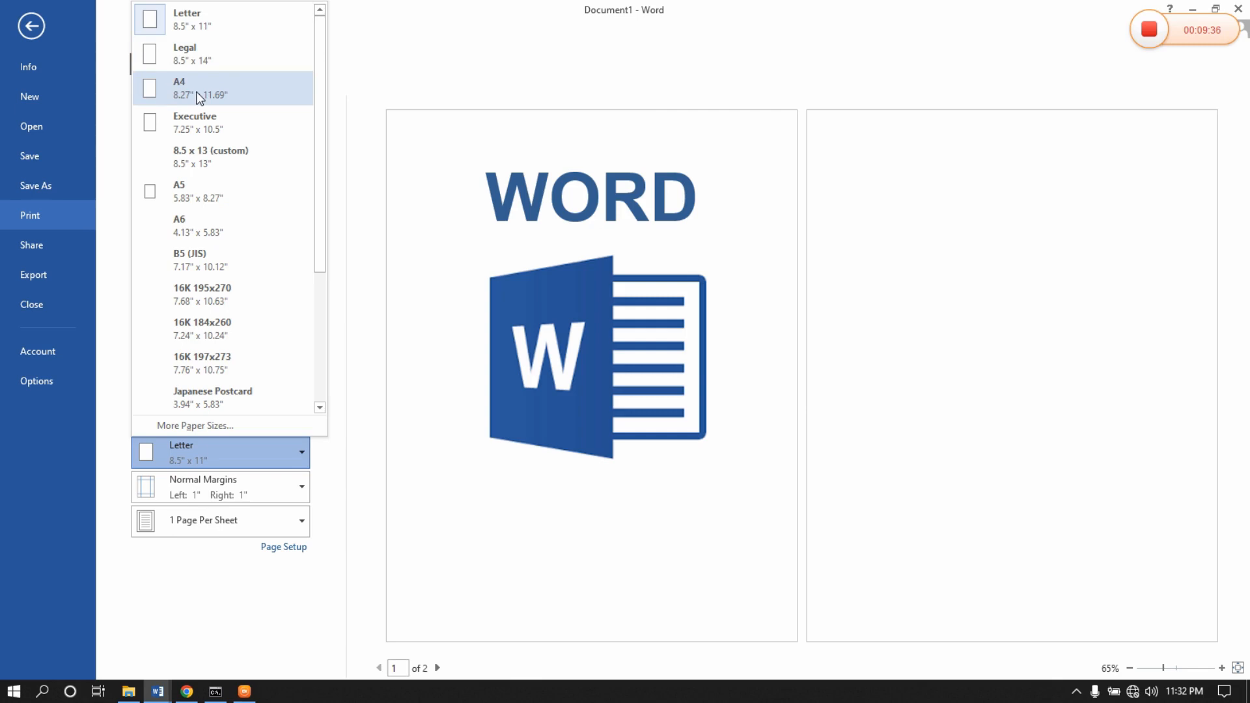
scroll(212, 329, down, 2)
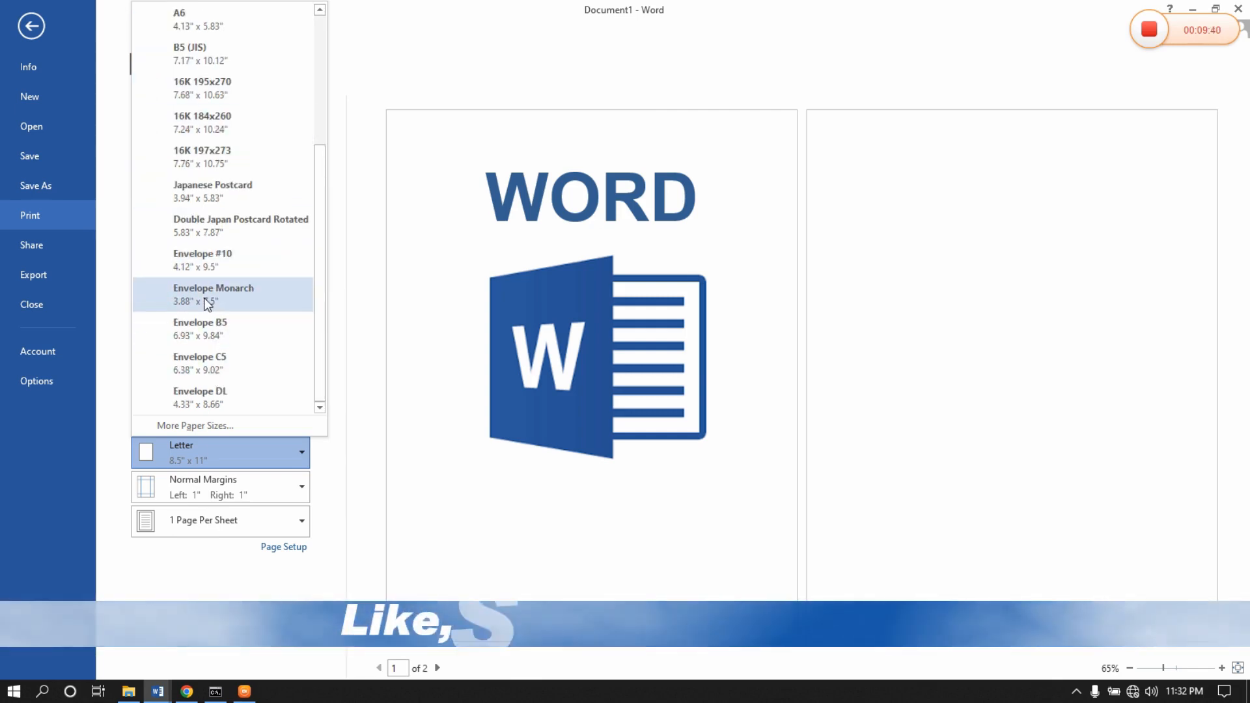
scroll(226, 271, up, 2)
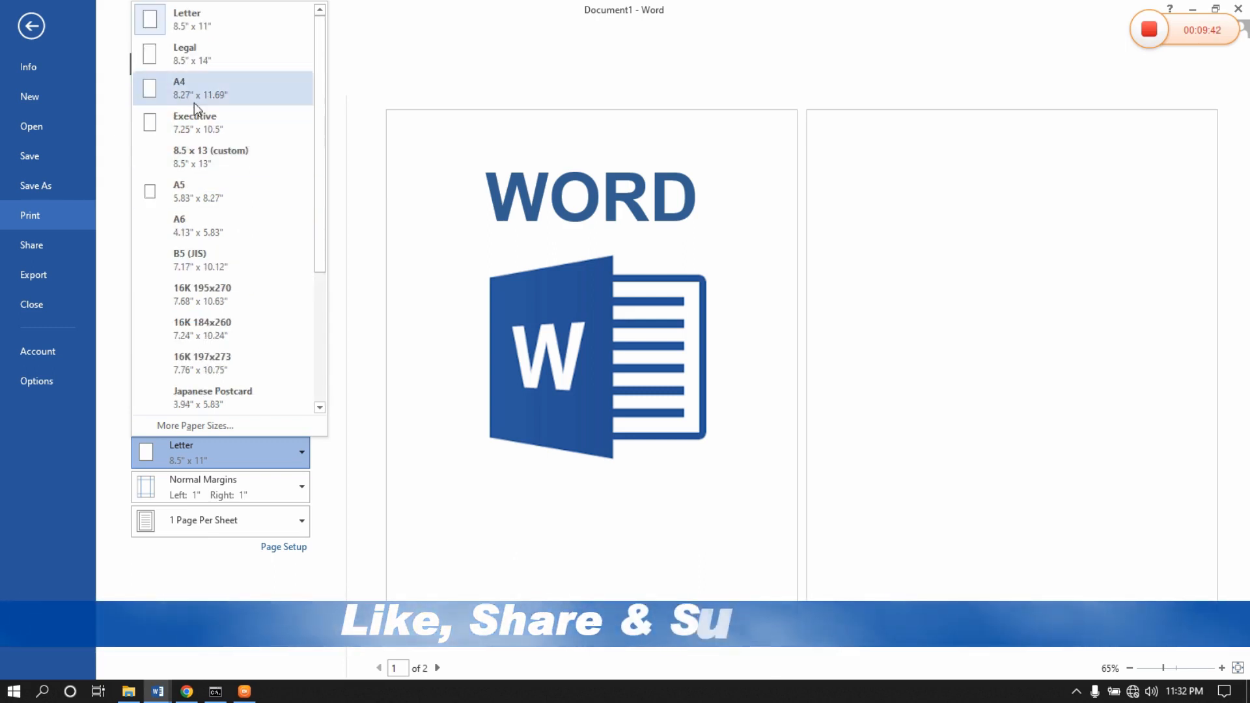
click(191, 30)
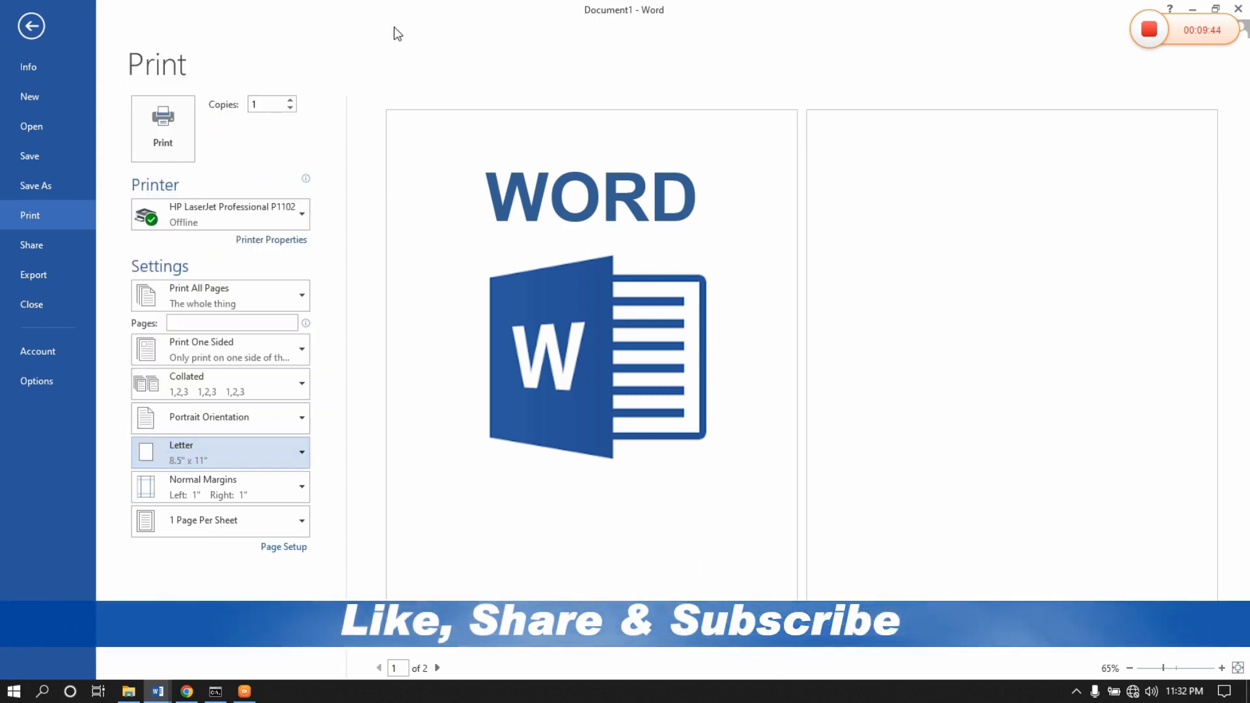
click(225, 486)
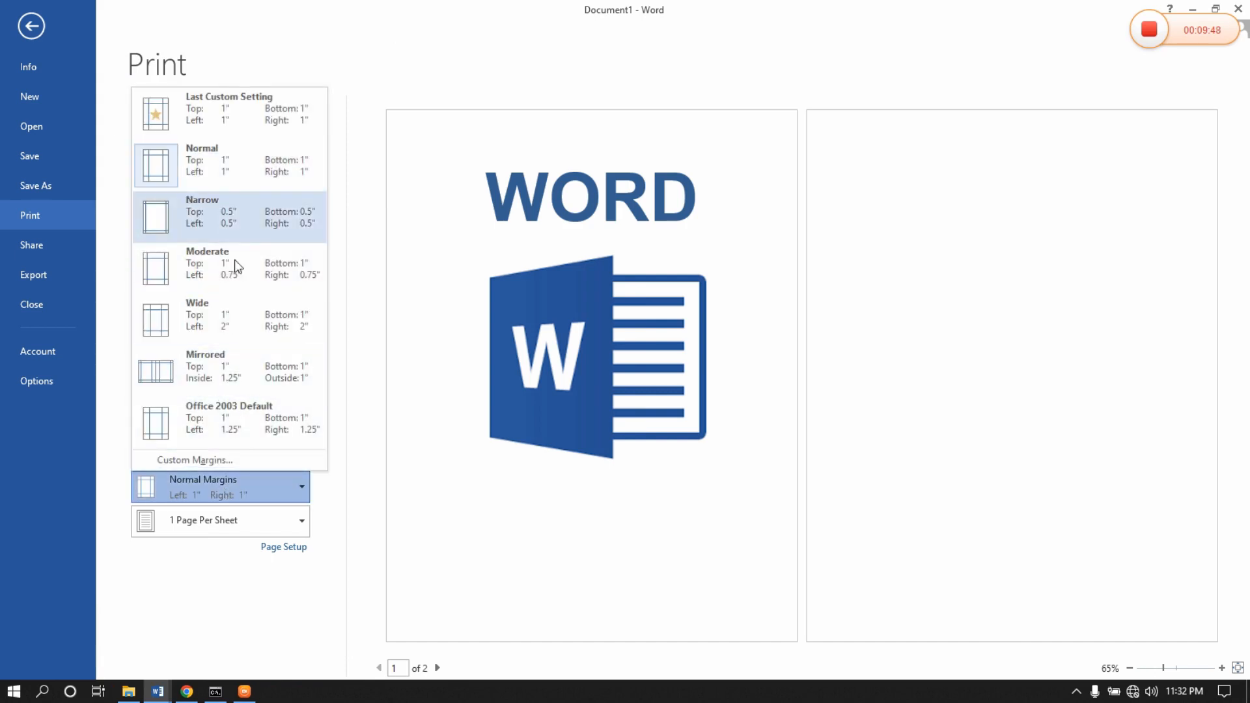
click(380, 352)
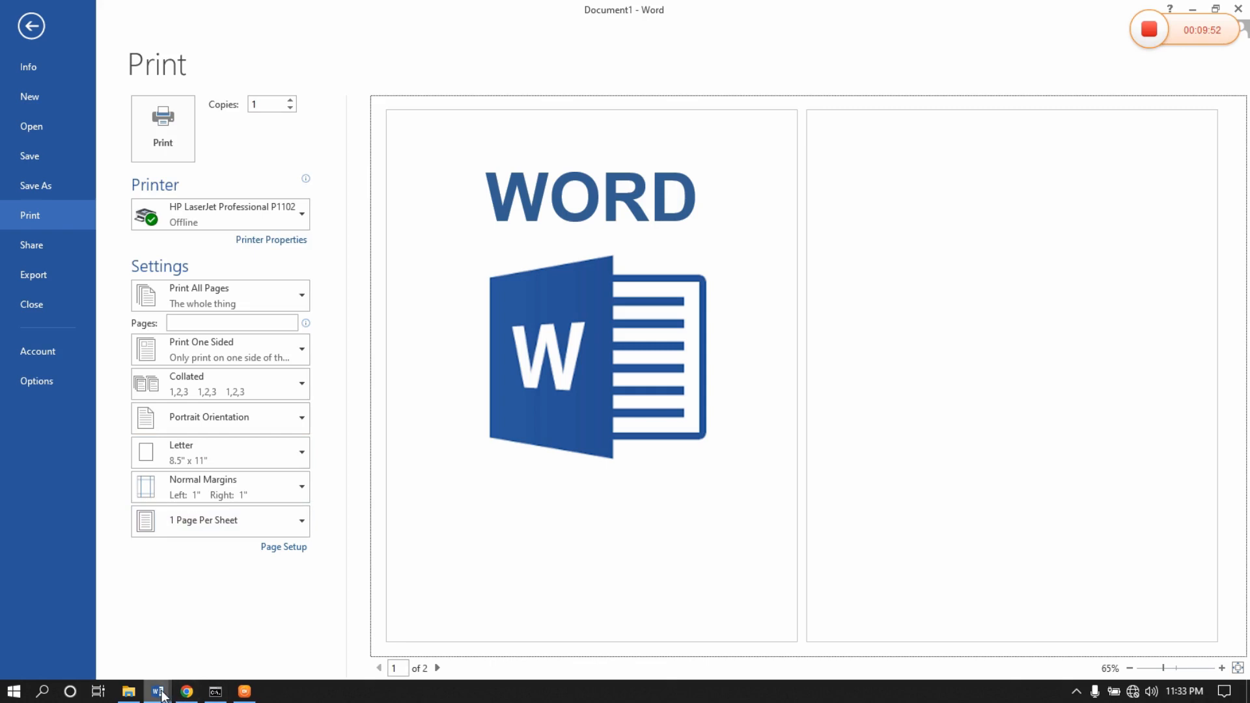
click(288, 519)
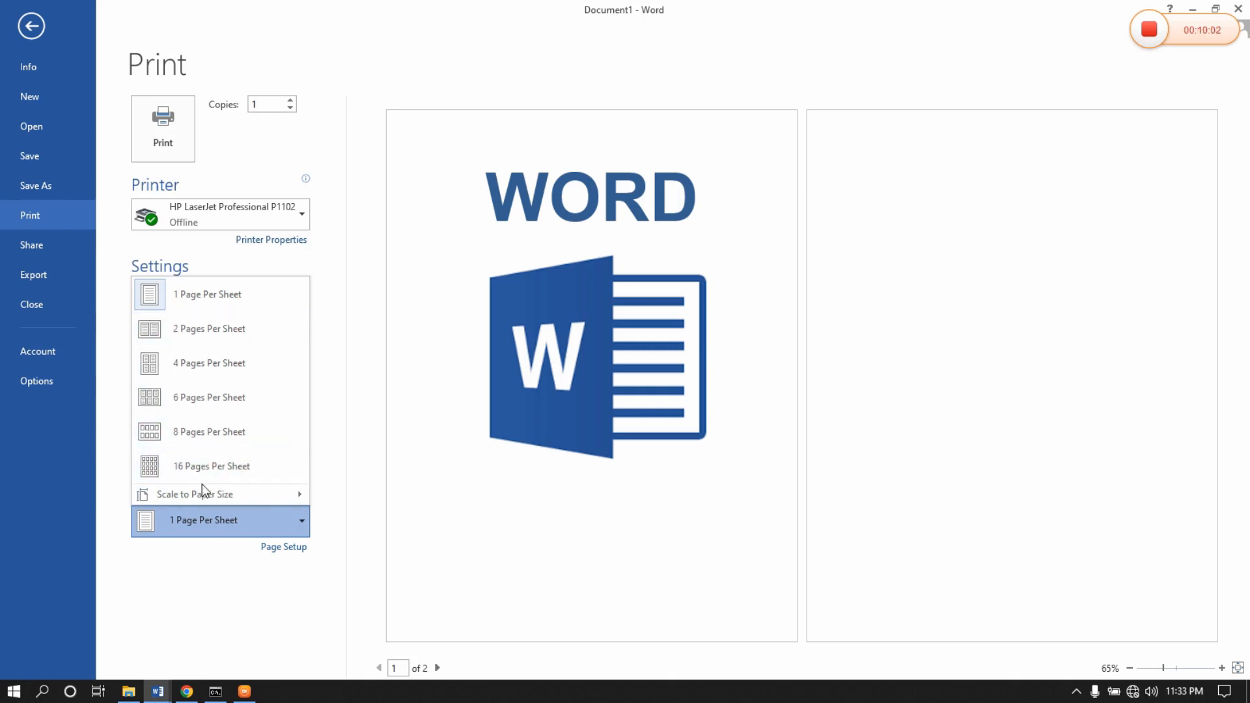
click(180, 572)
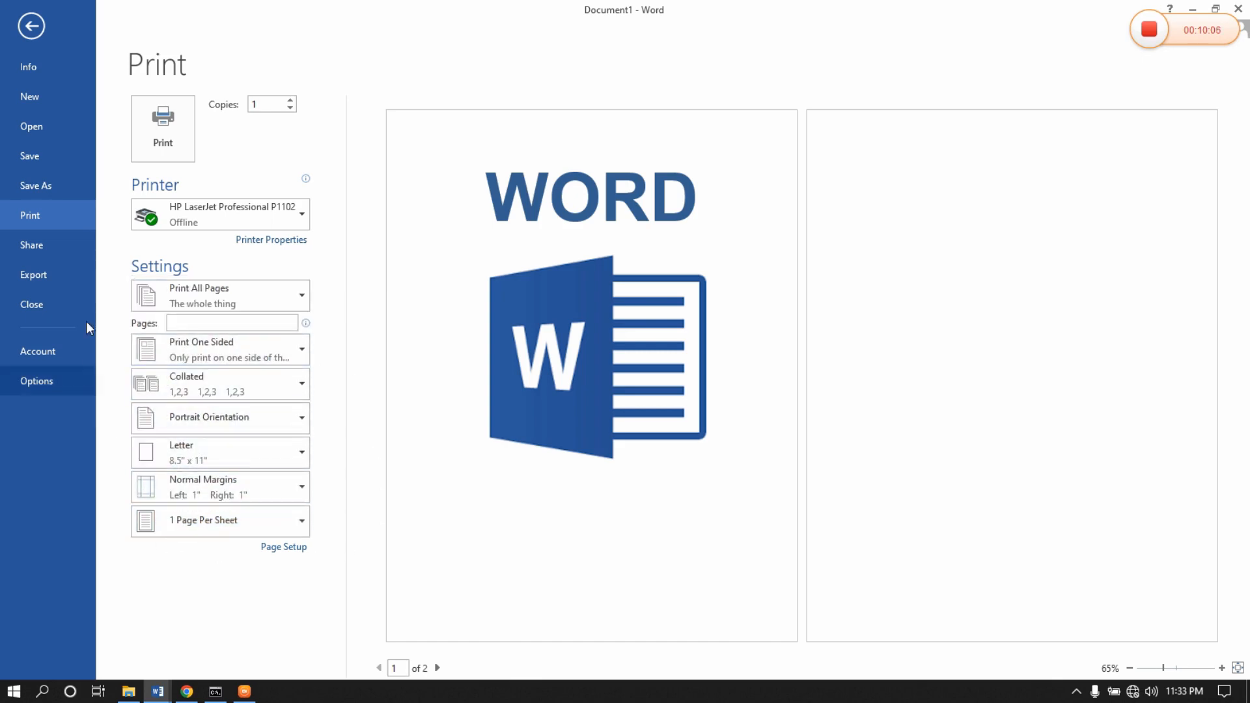
Look over the Share options Email and Present Online, then create a blog post via Post to Blog.
click(27, 248)
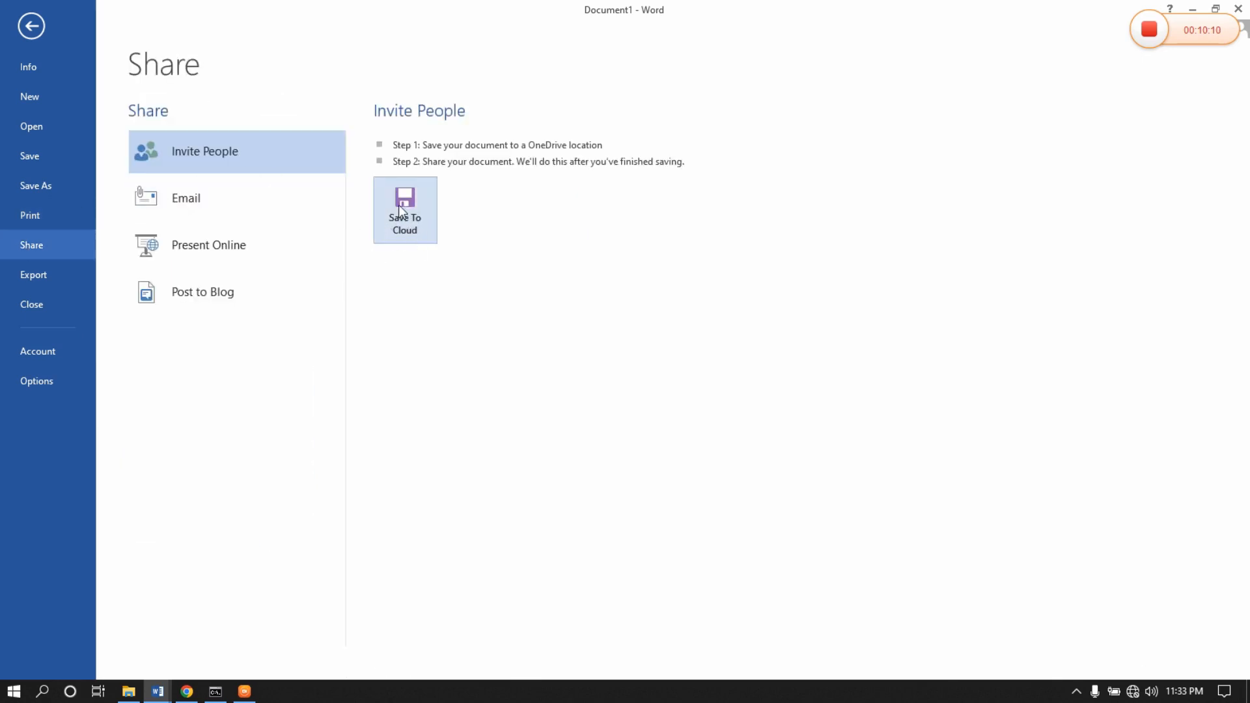
click(261, 202)
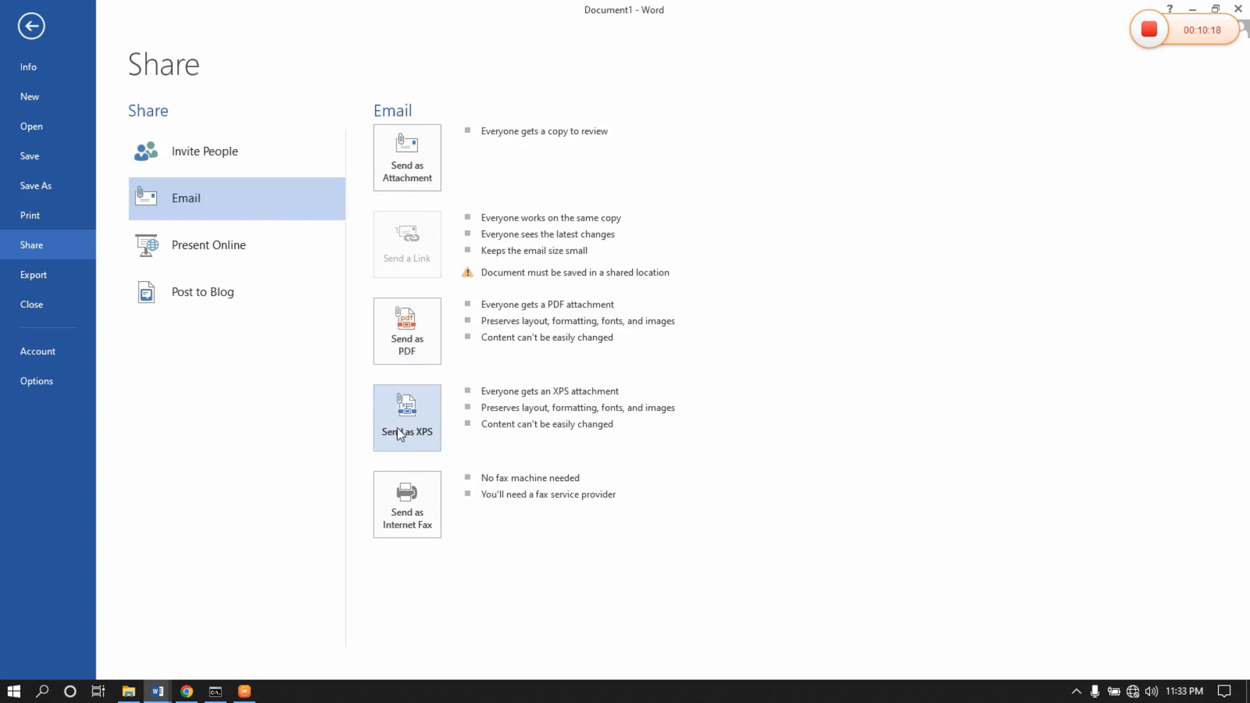
click(223, 255)
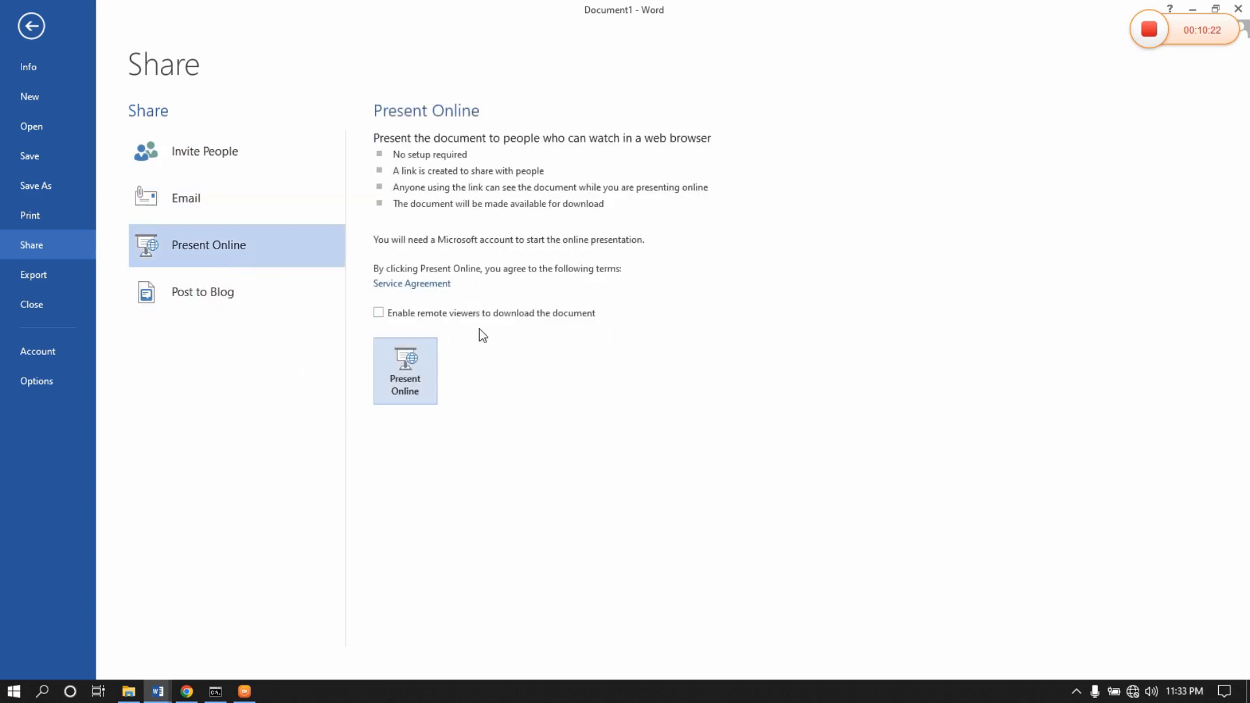
click(211, 306)
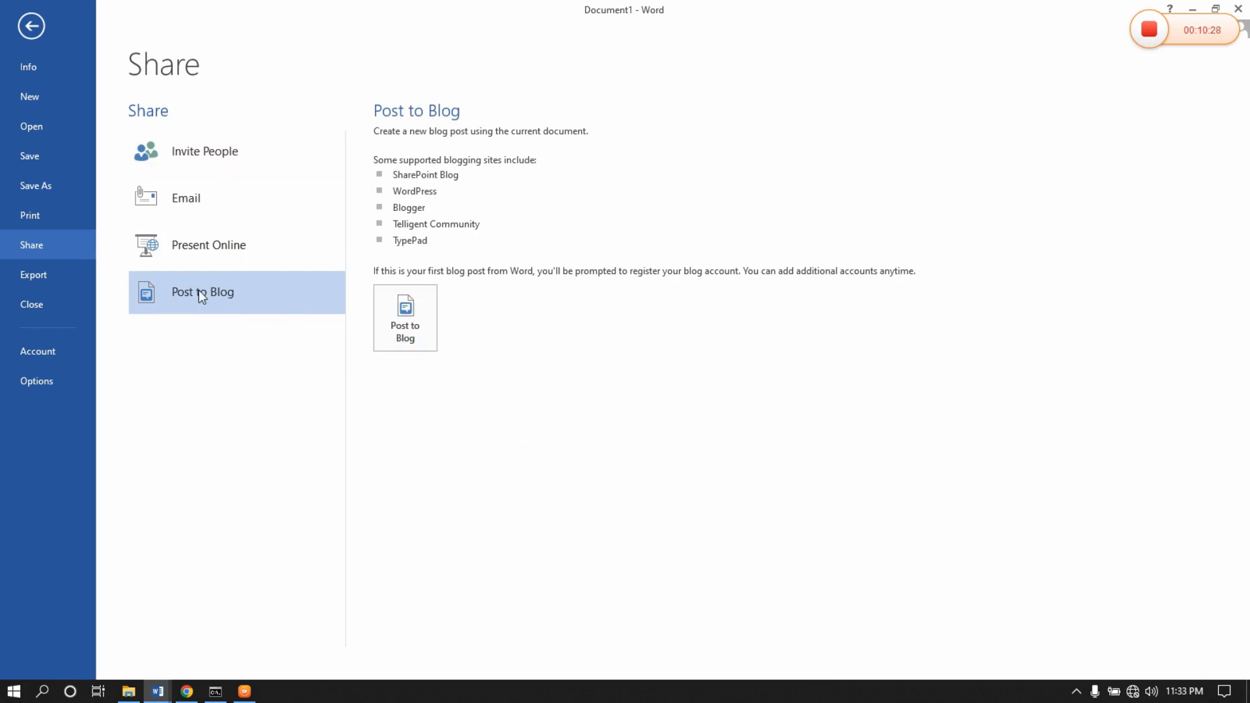
click(408, 327)
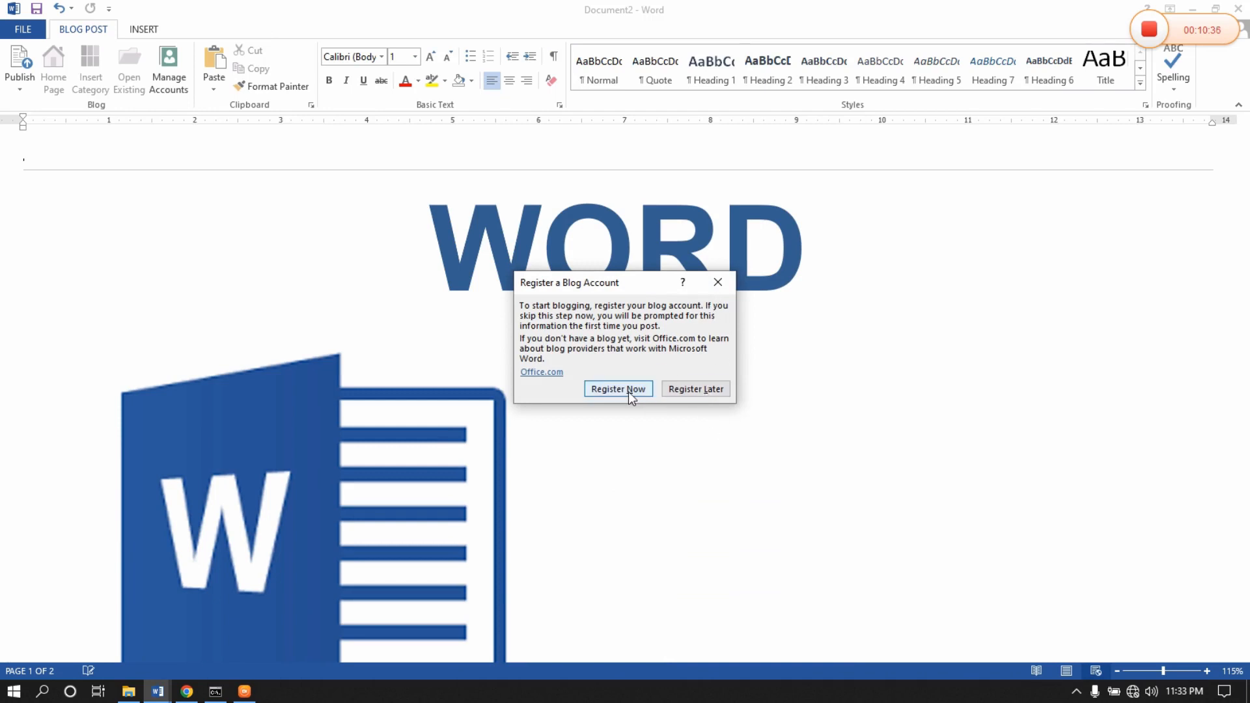
Postpone blog registration, undo, then browse Export, Account and Word Options without changes.
click(689, 390)
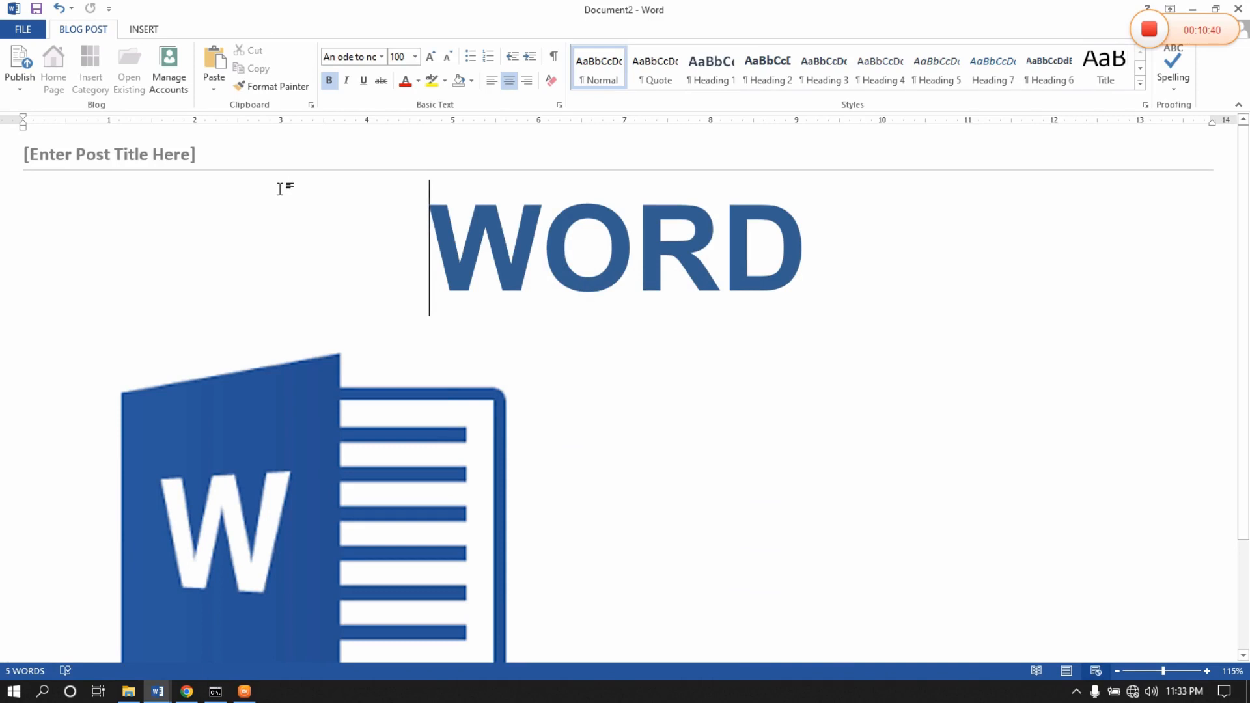
key(ctrl+z)
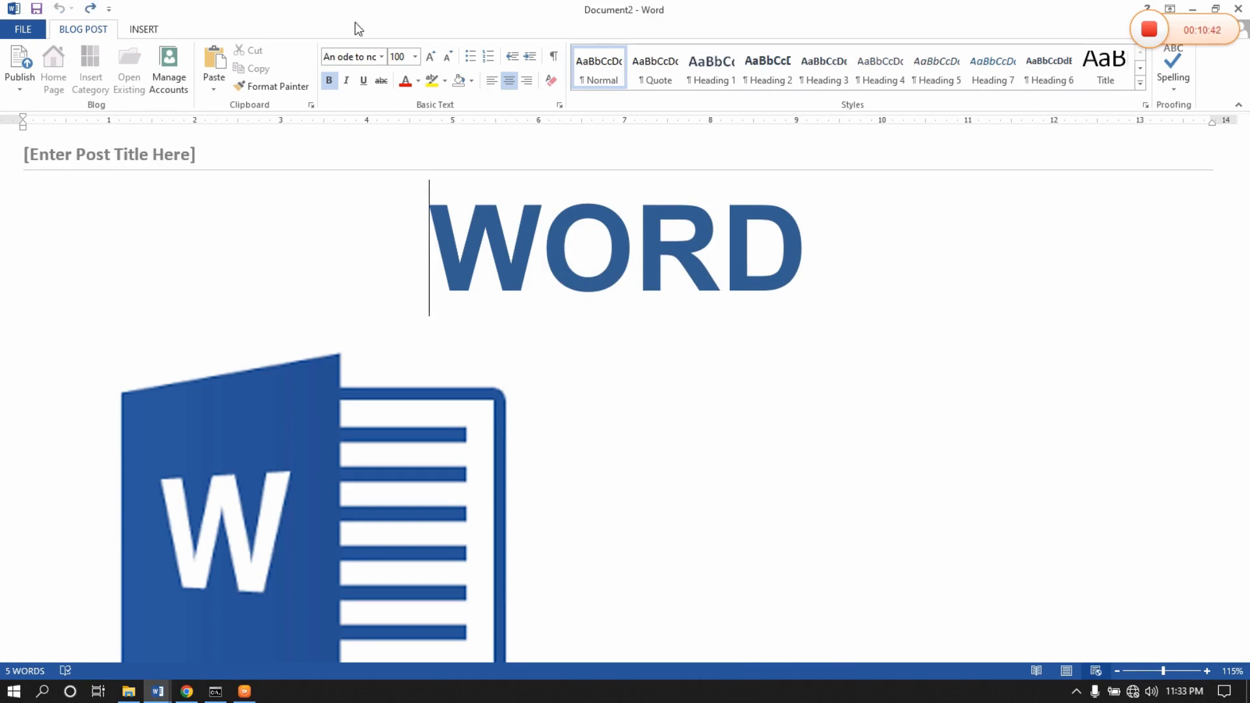
click(34, 30)
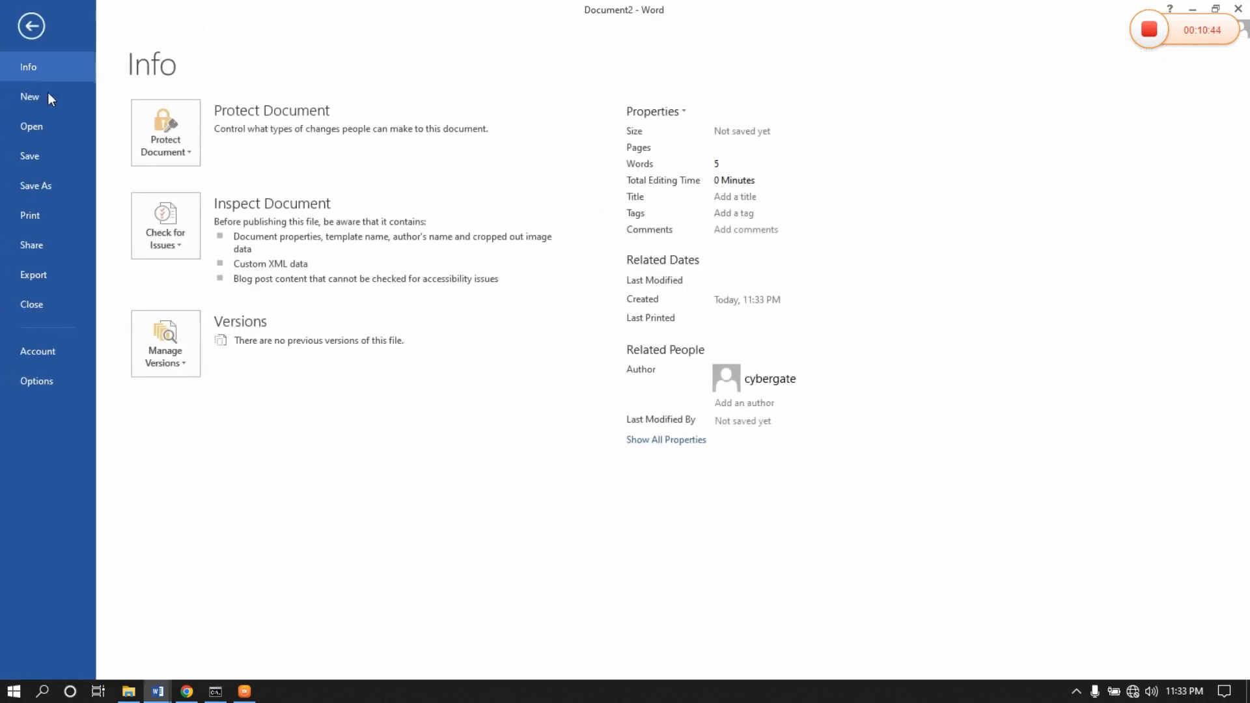
click(45, 278)
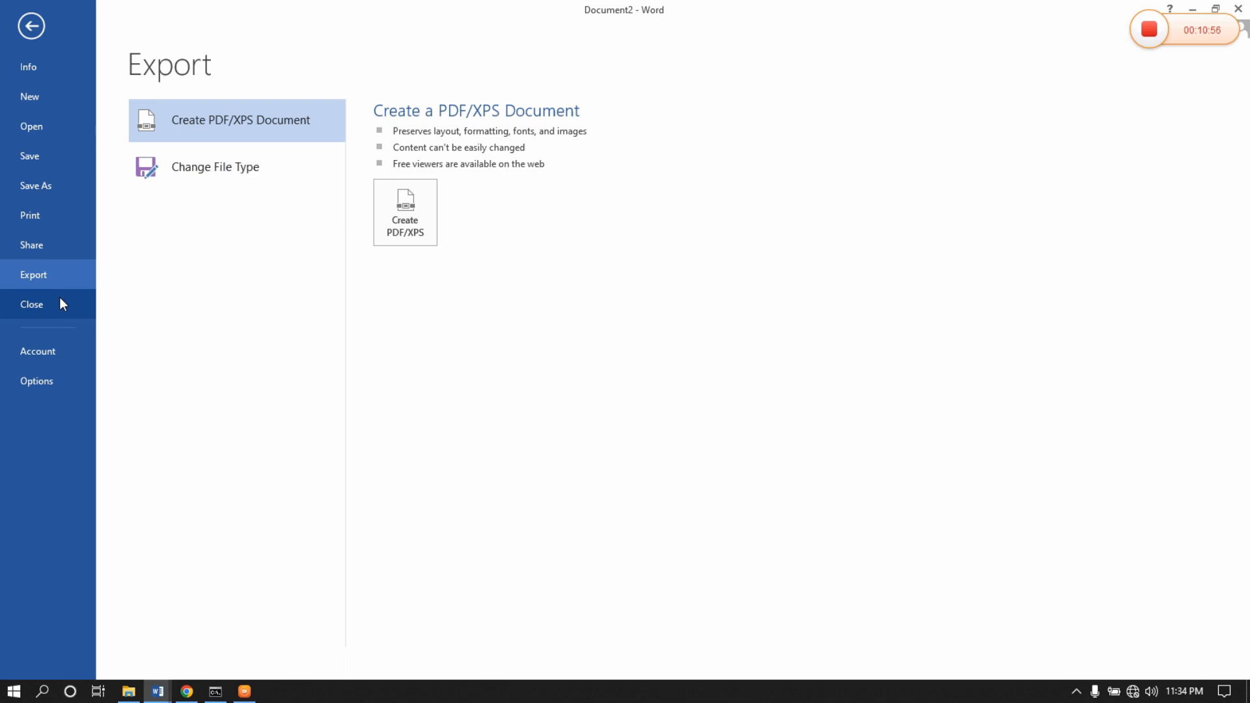
click(62, 355)
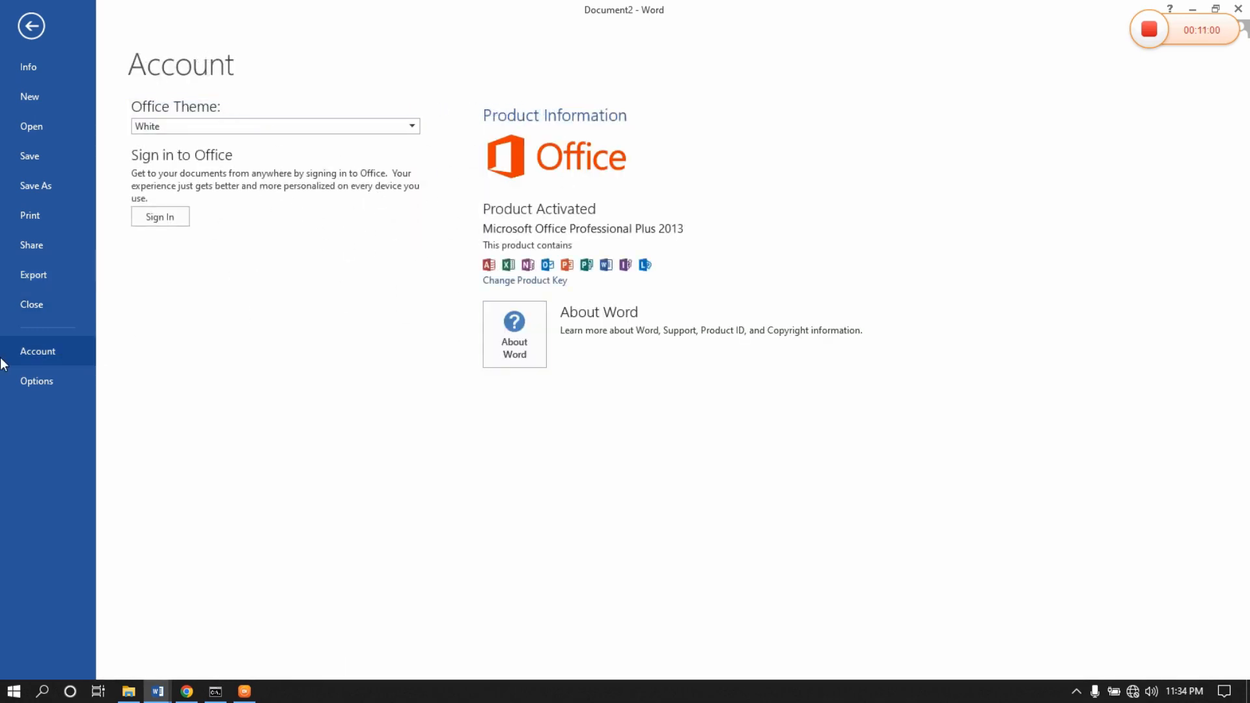
click(23, 379)
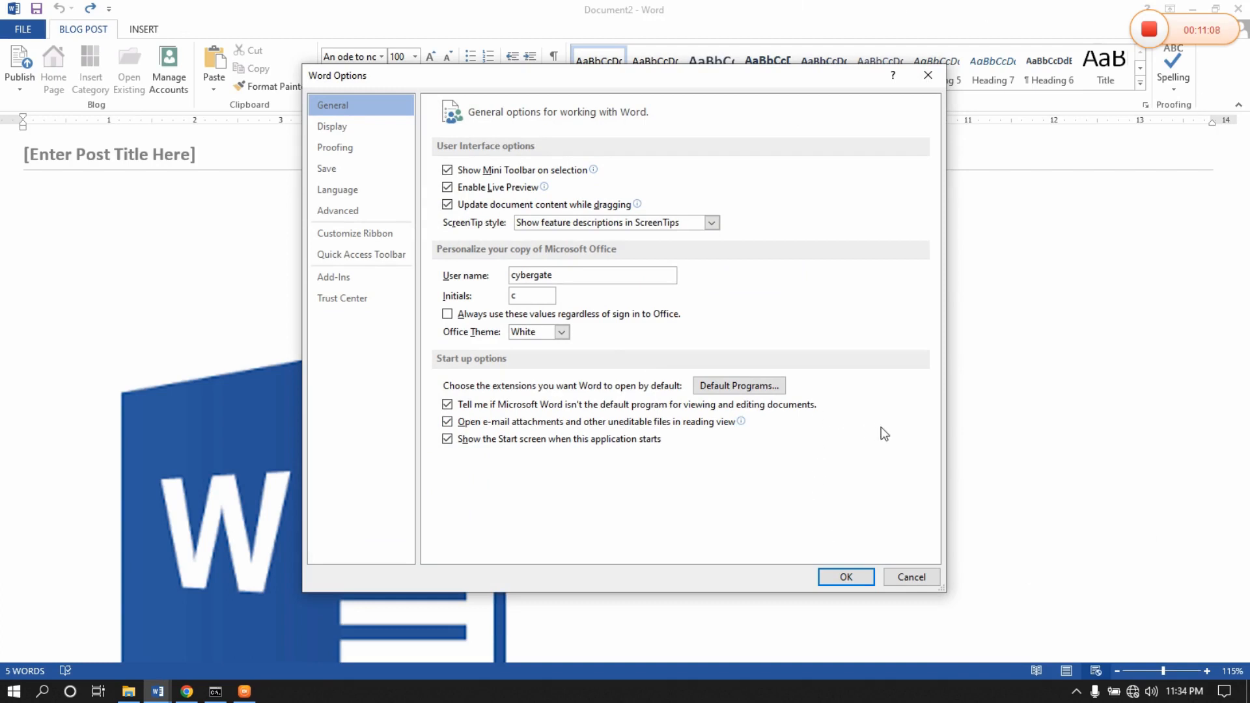
click(914, 575)
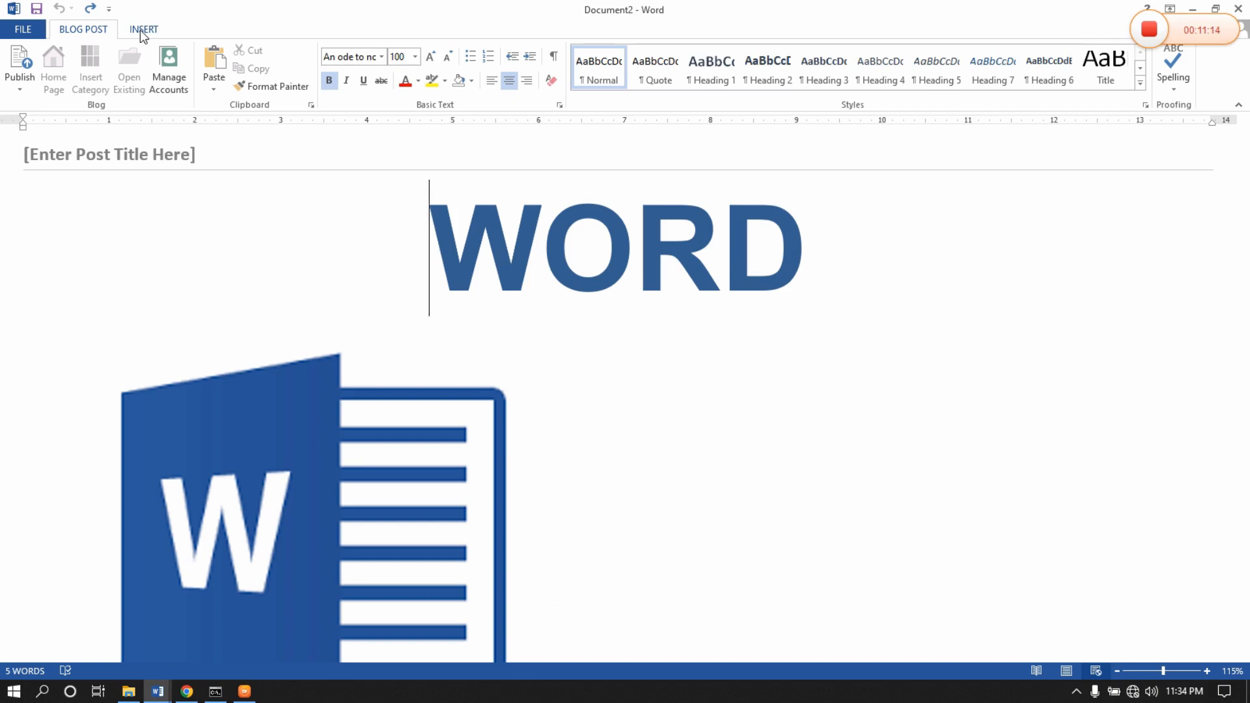
Open and close the Publish dropdown, then show the New page of templates.
scroll(430, 352, down, 3)
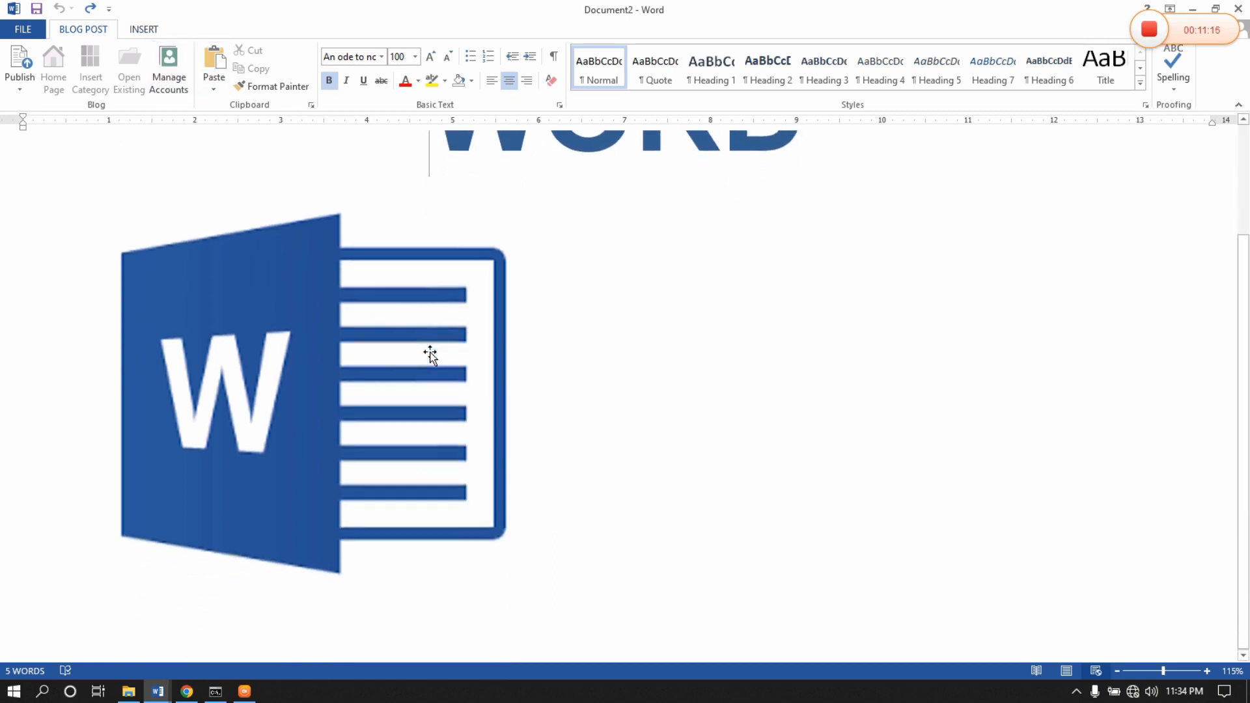
scroll(430, 354, up, 3)
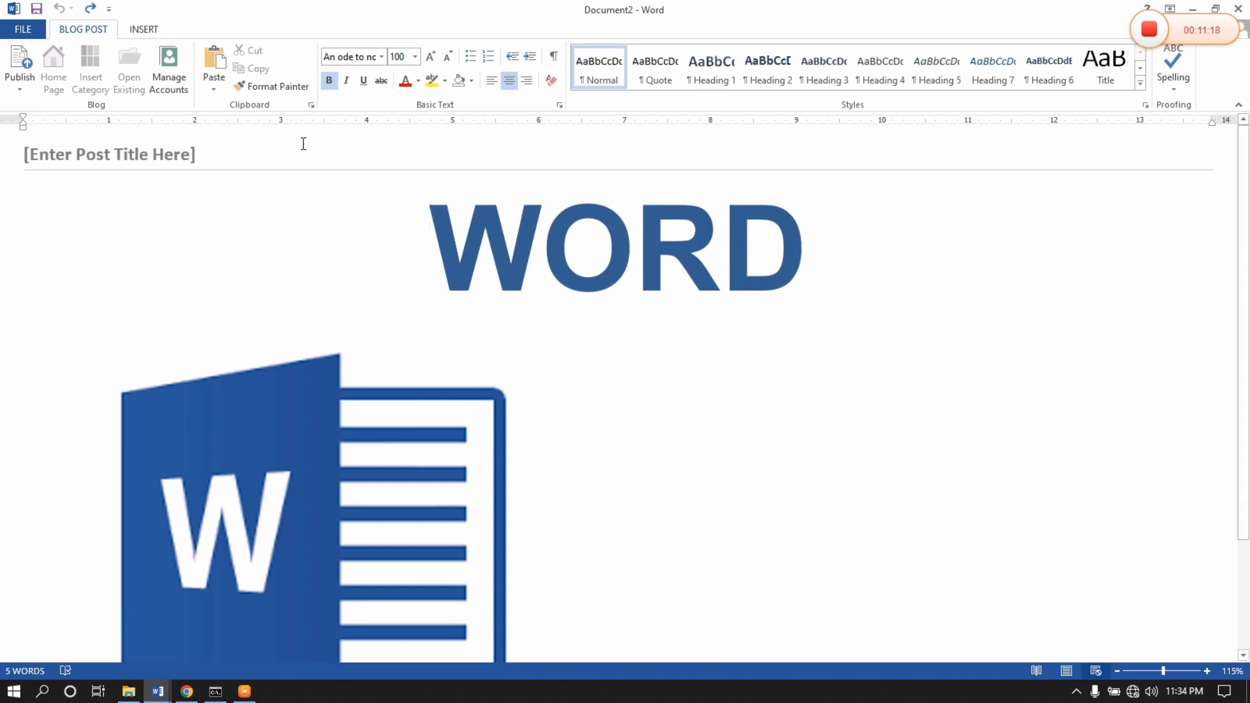
click(23, 89)
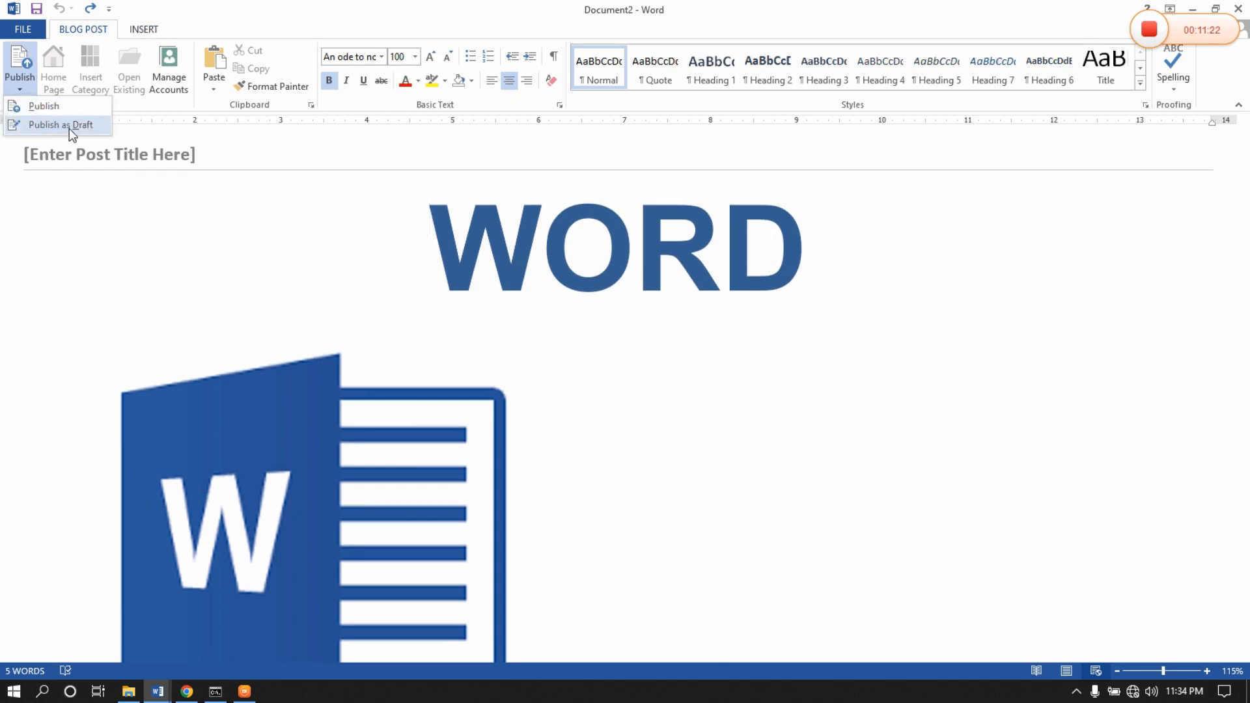
click(157, 257)
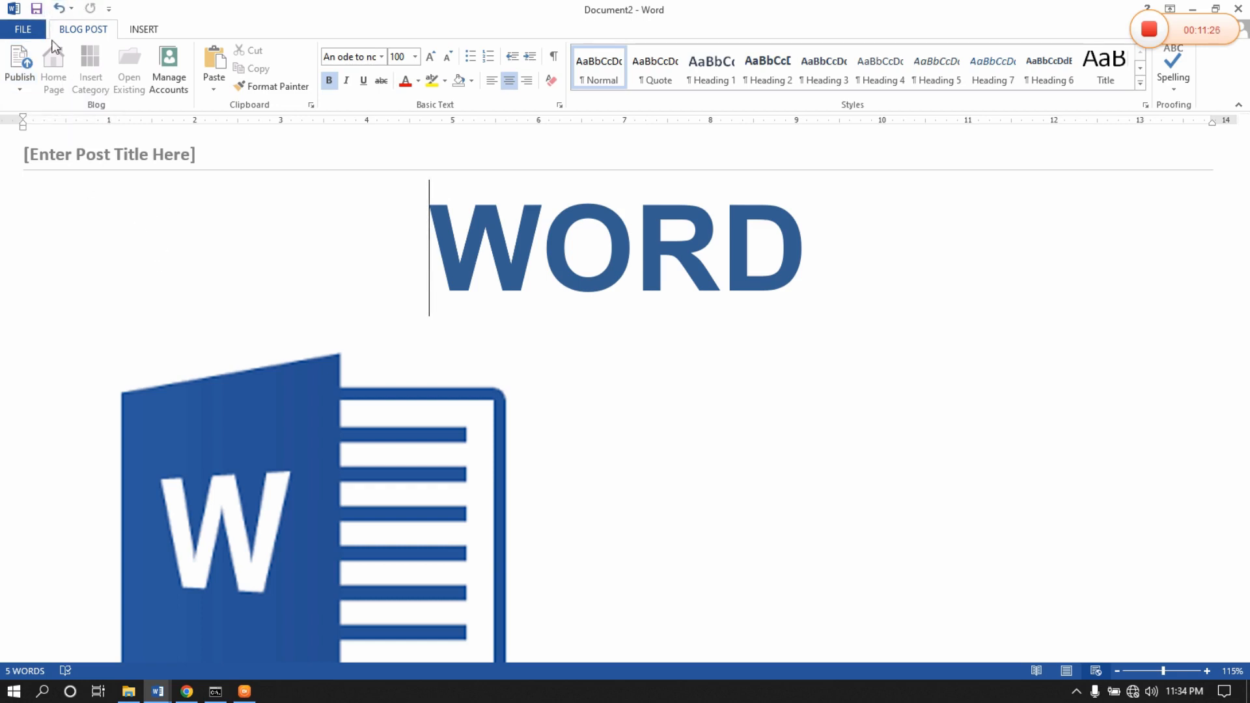
click(26, 30)
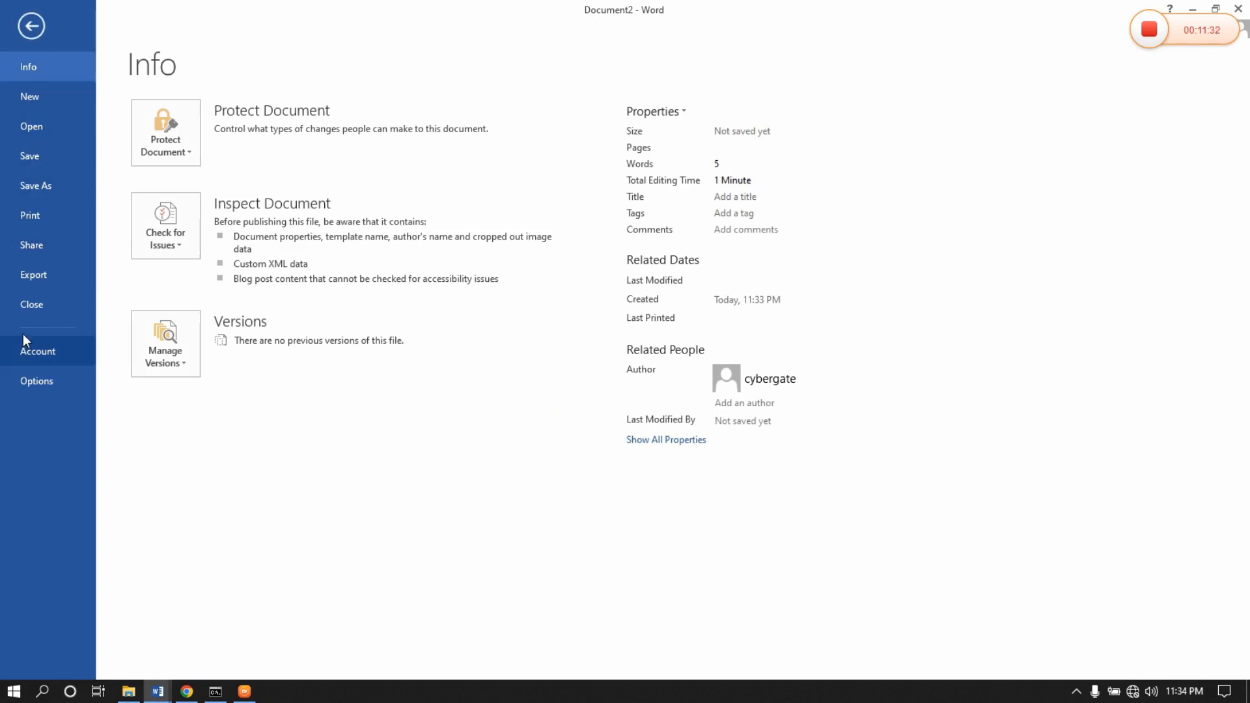
click(43, 107)
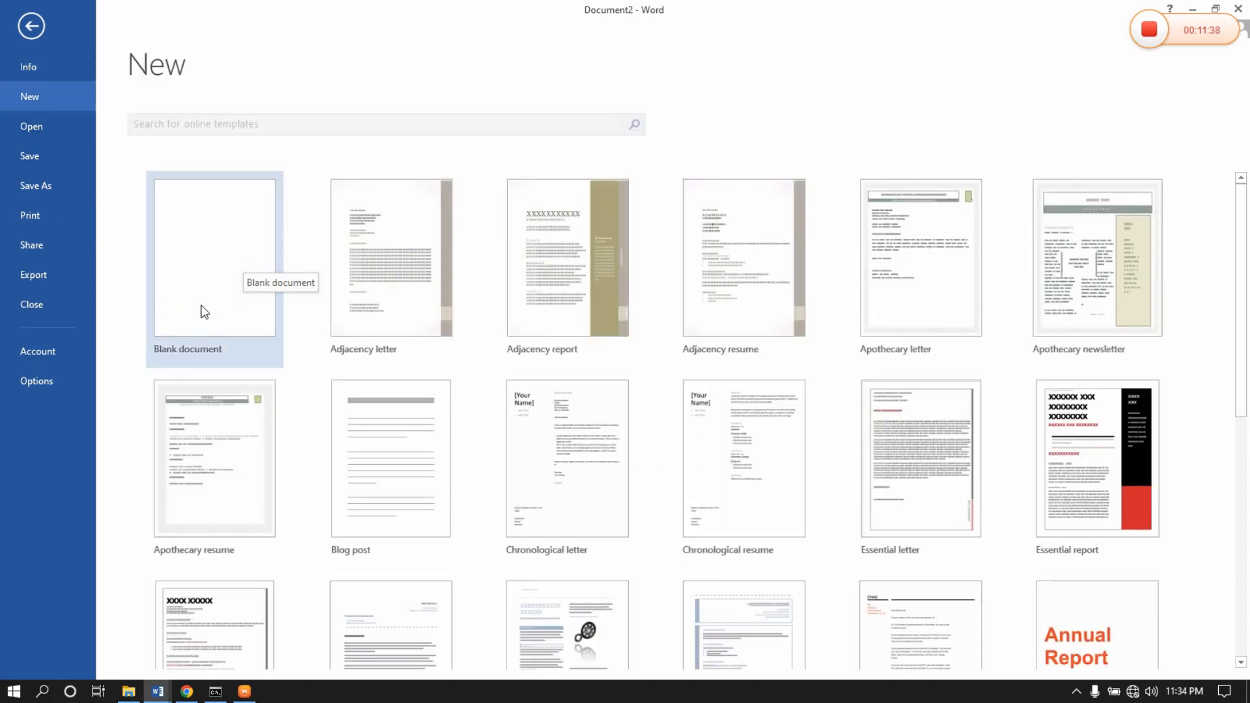
Create Document3 from the Blank document template.
click(196, 254)
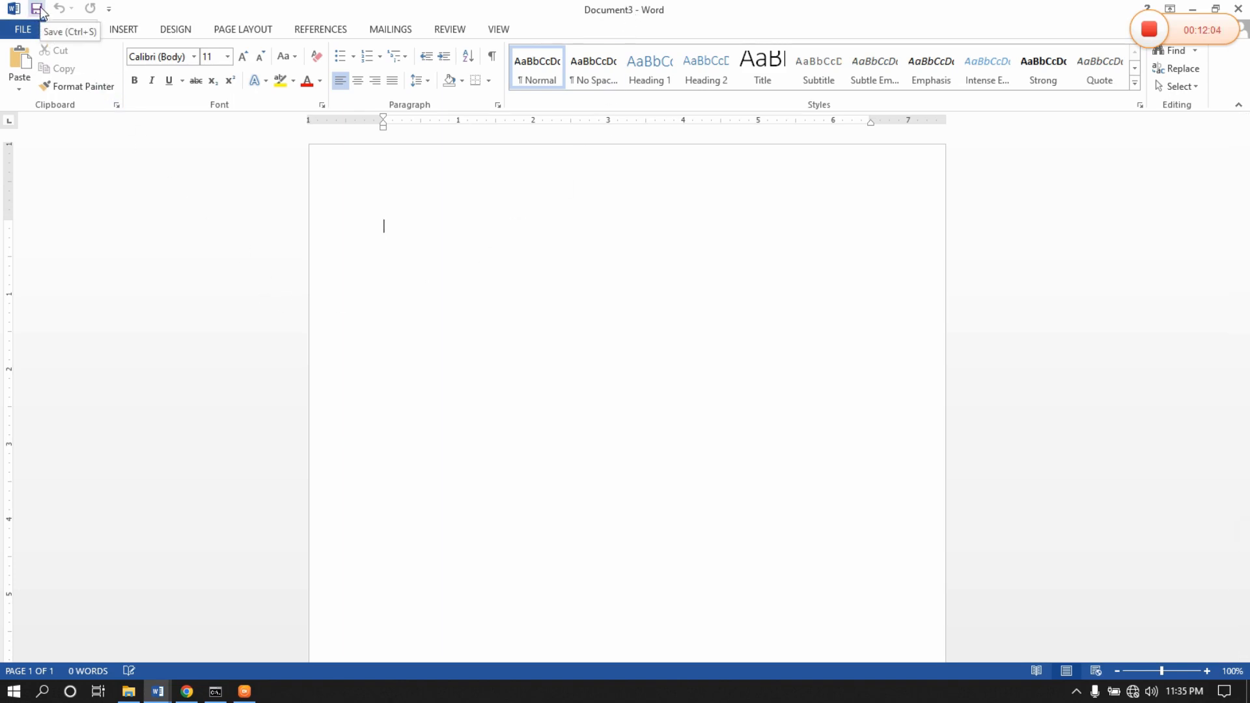
Save Document3 into the Desktop folder with the file name tutorial, giving tutorial.docx.
click(31, 32)
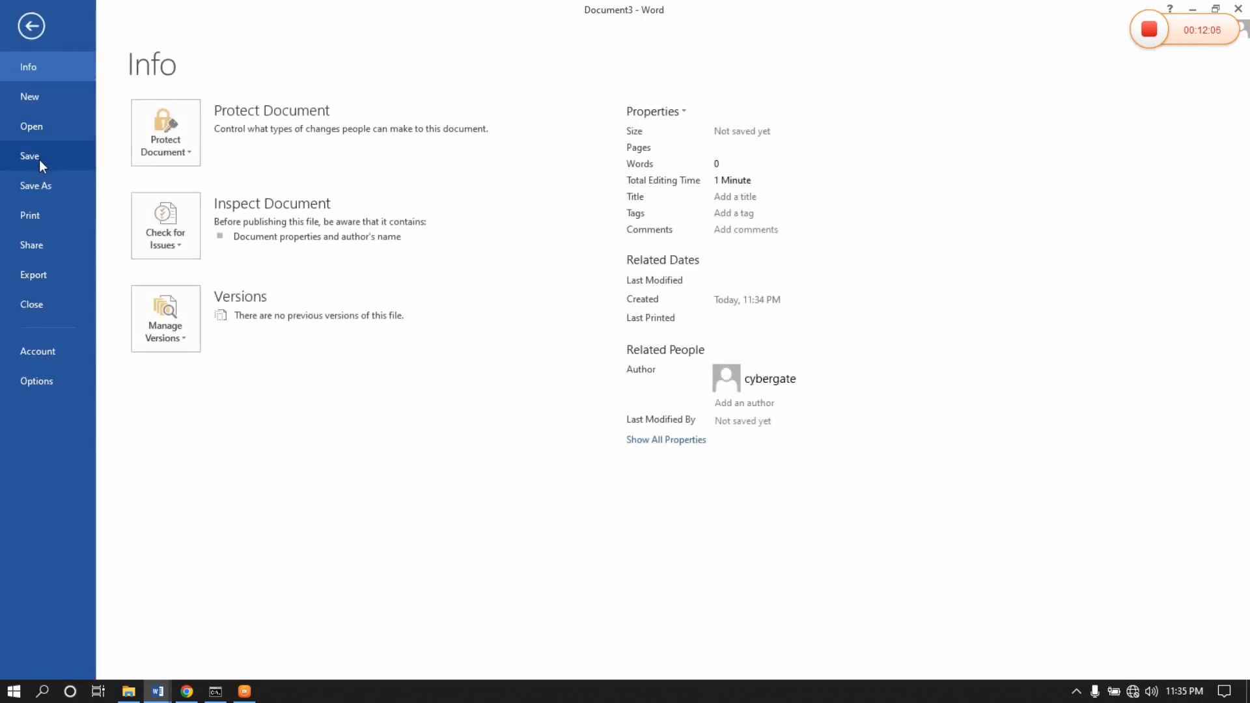
click(31, 32)
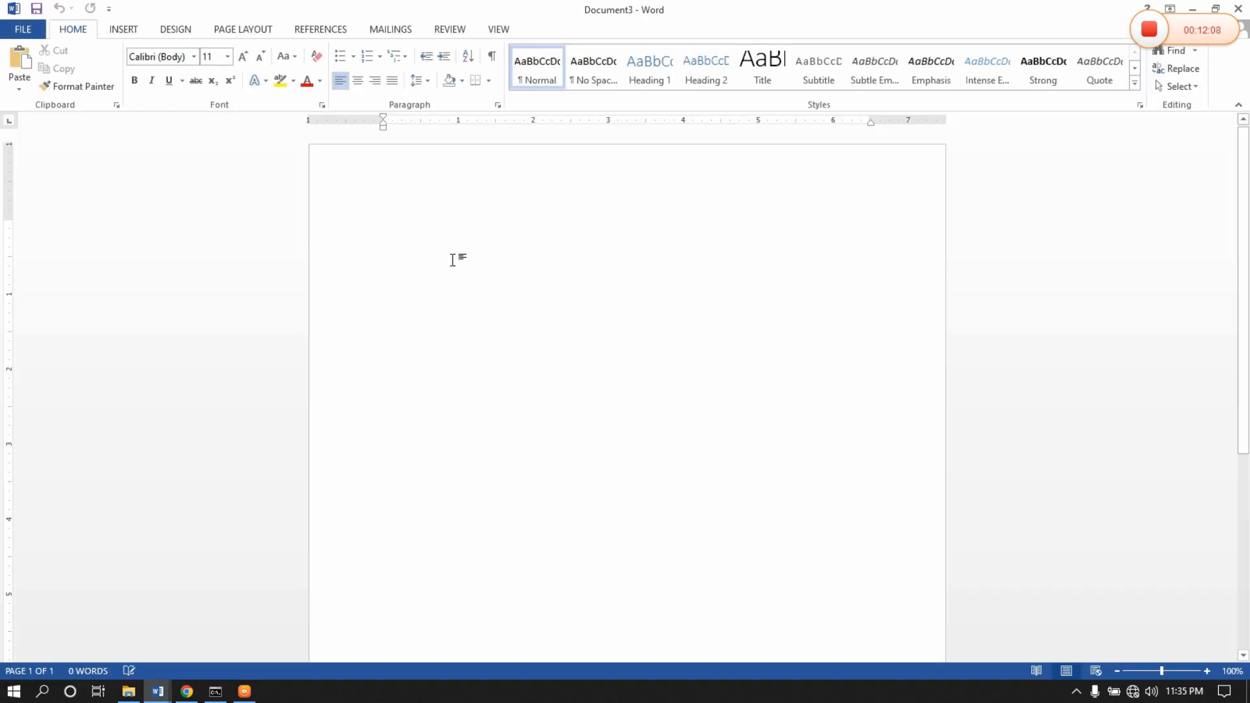
key(ctrl+s)
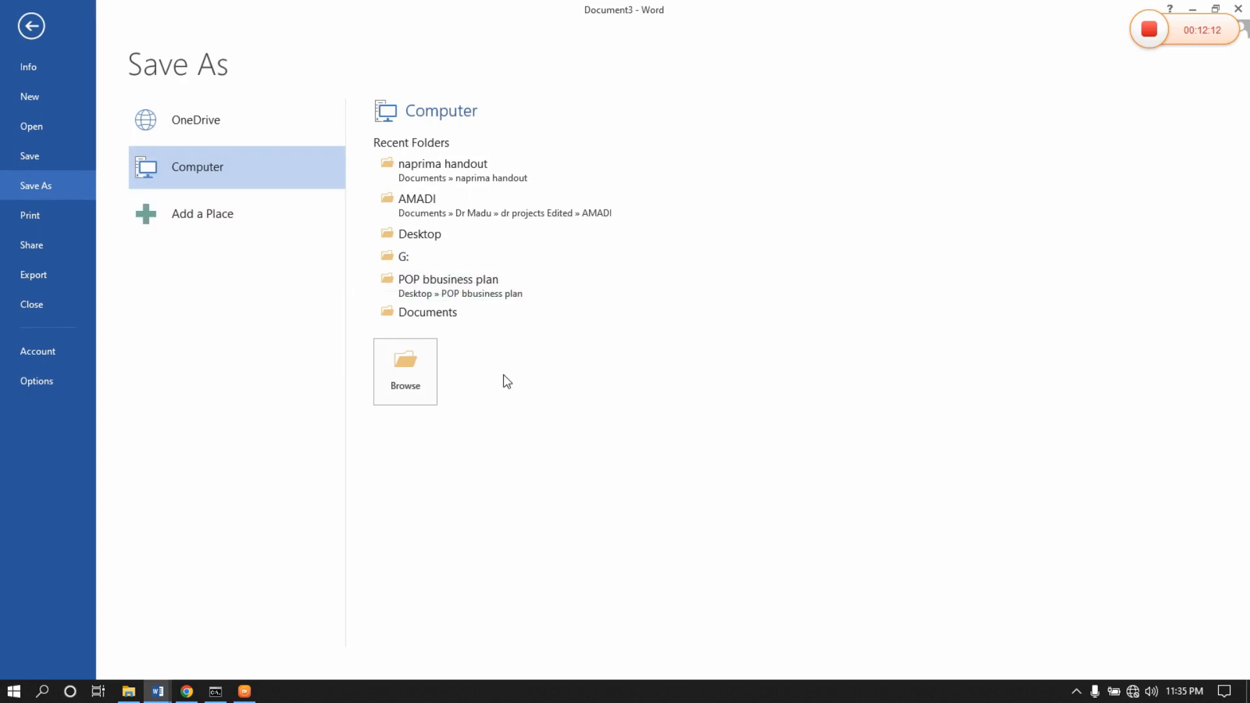
click(432, 233)
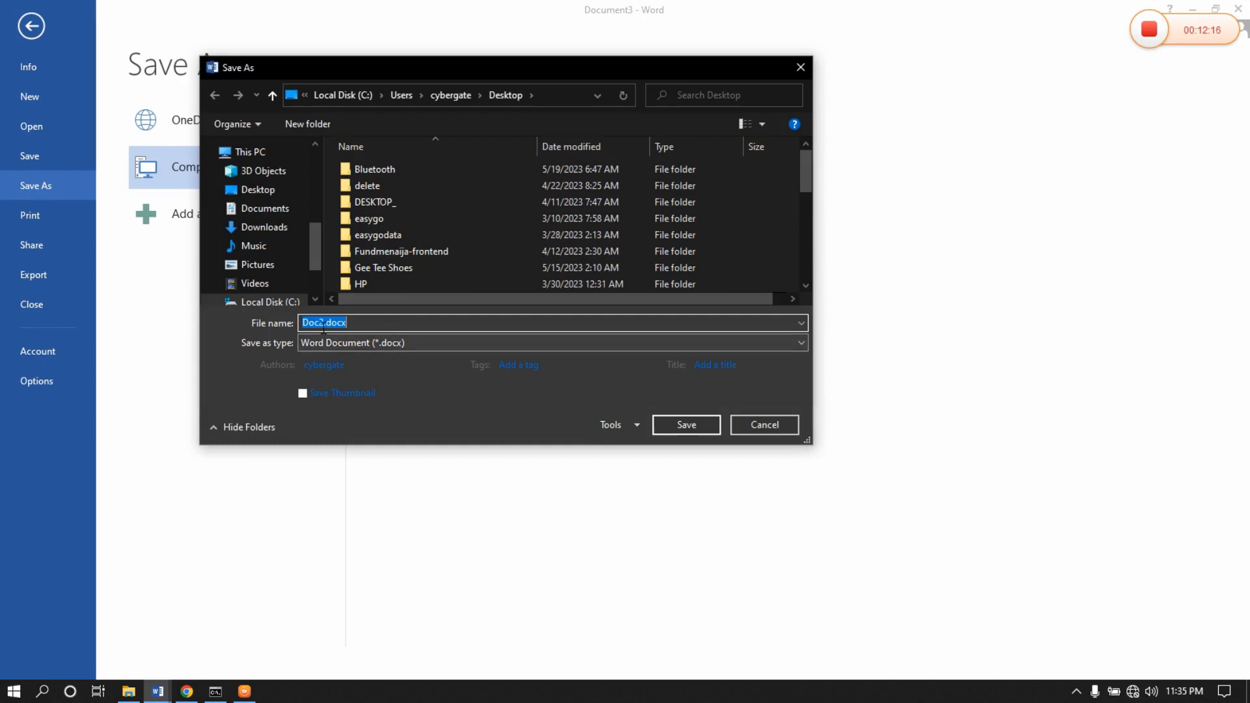
drag(323, 329, 291, 332)
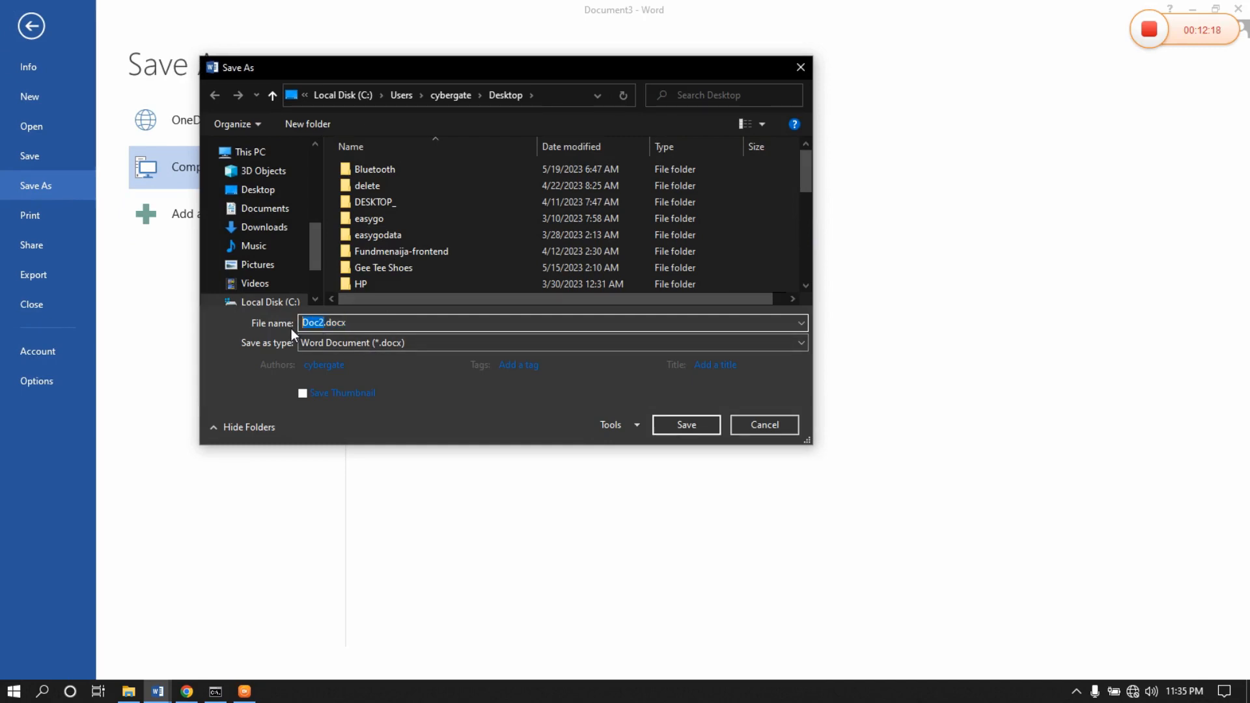
text(tutorial)
click(687, 426)
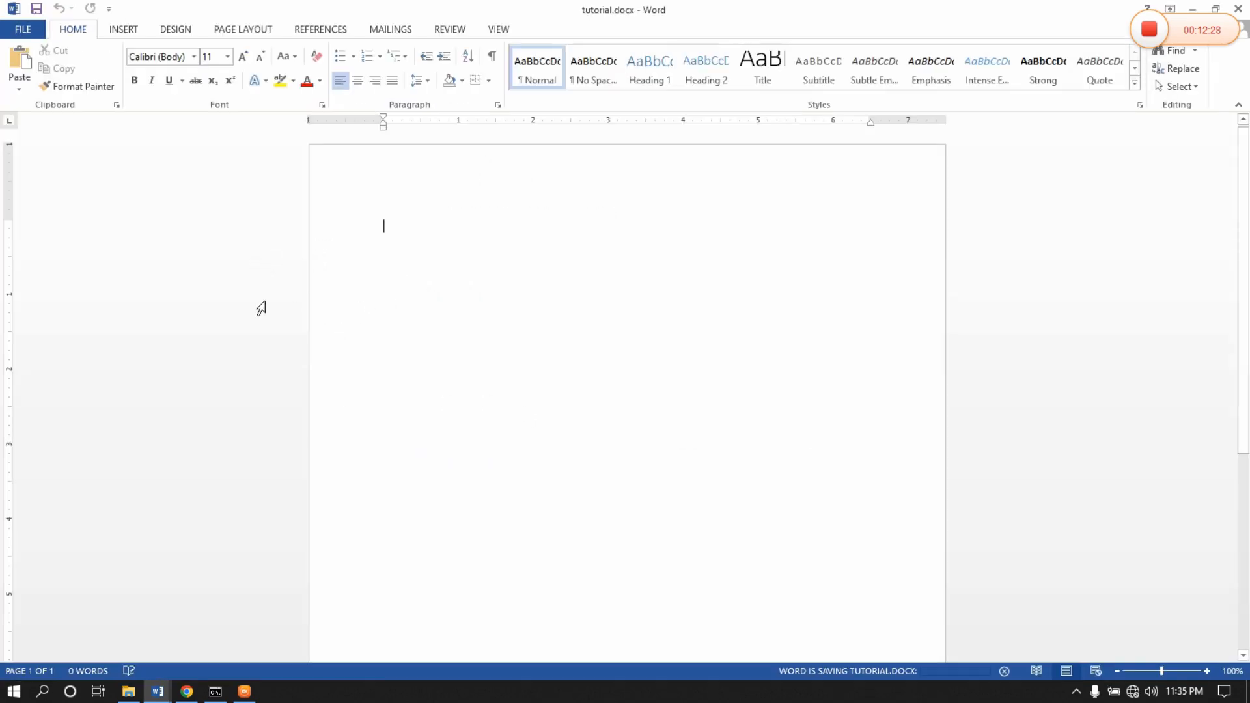
drag(594, 17, 625, 2)
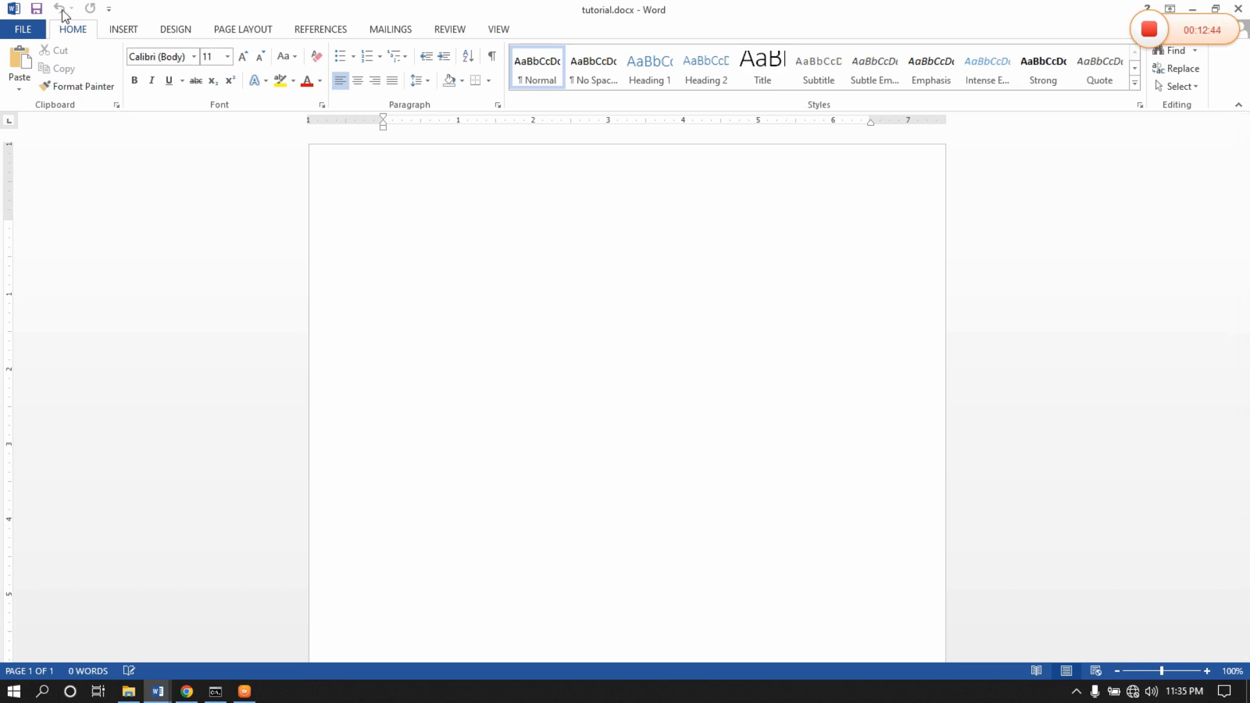
click(109, 9)
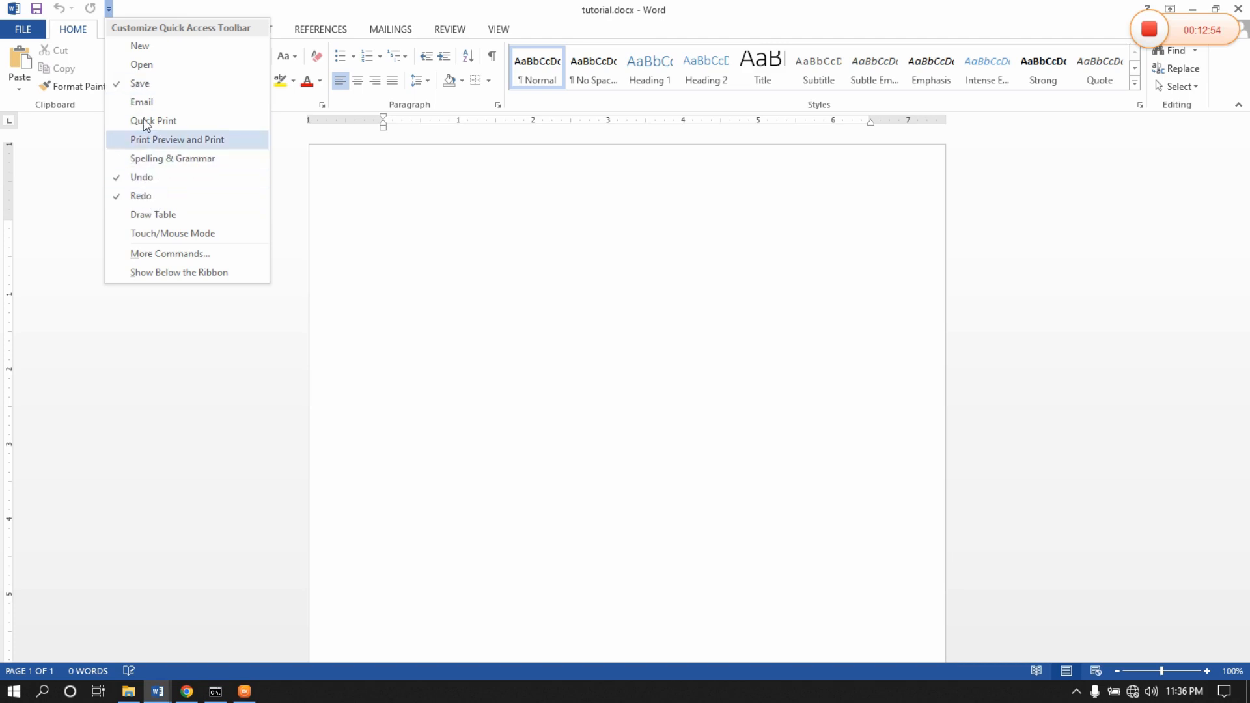
click(181, 8)
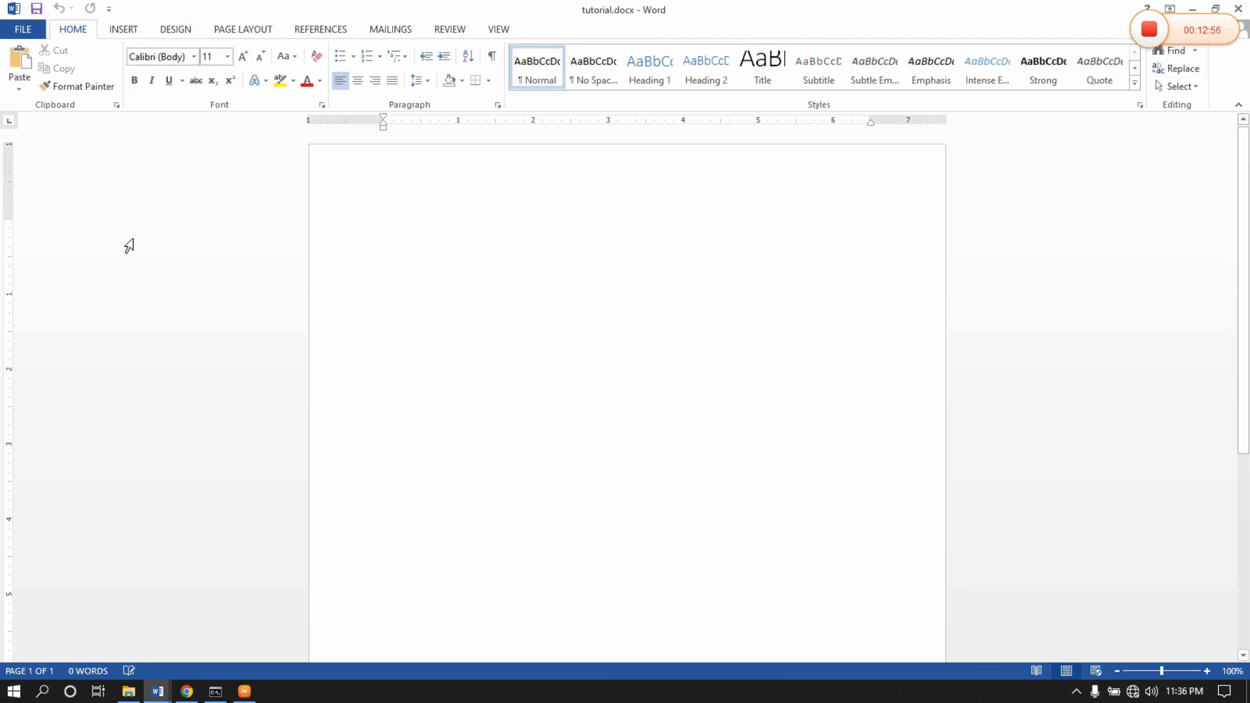
click(26, 34)
click(26, 33)
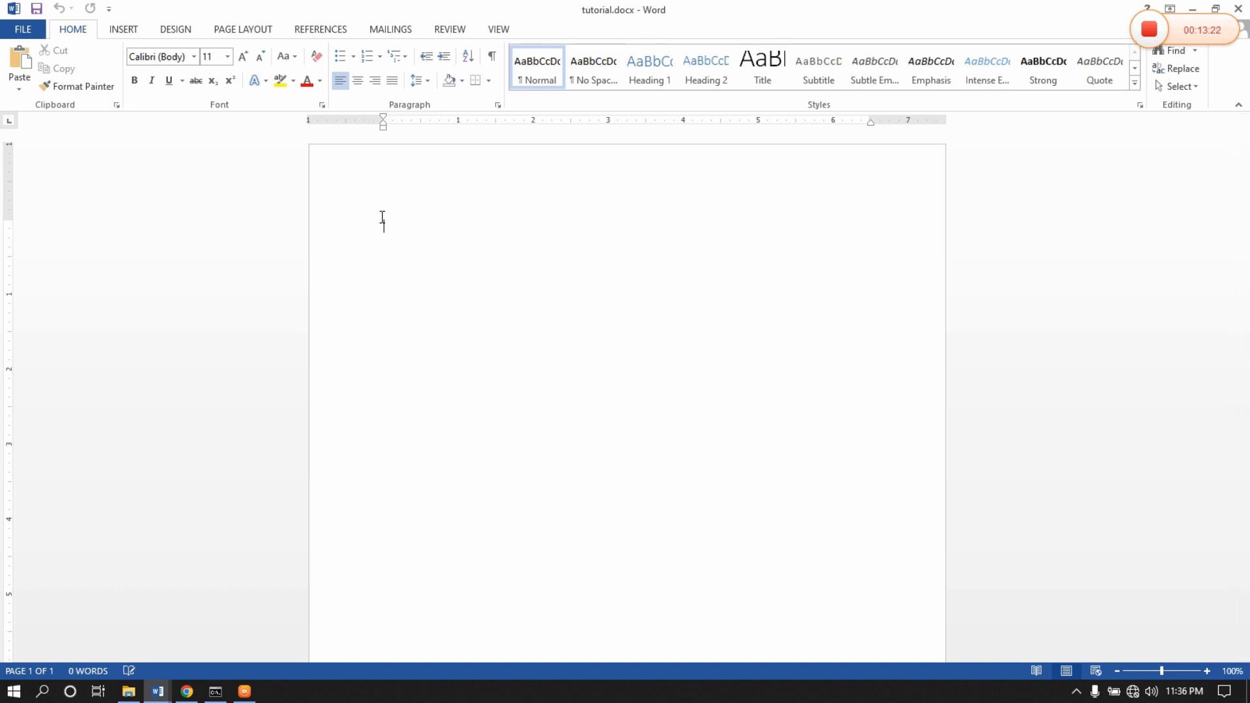
Type 'This is my first document' and format it as bold 12-point Times New Roman.
text(This is my first document)
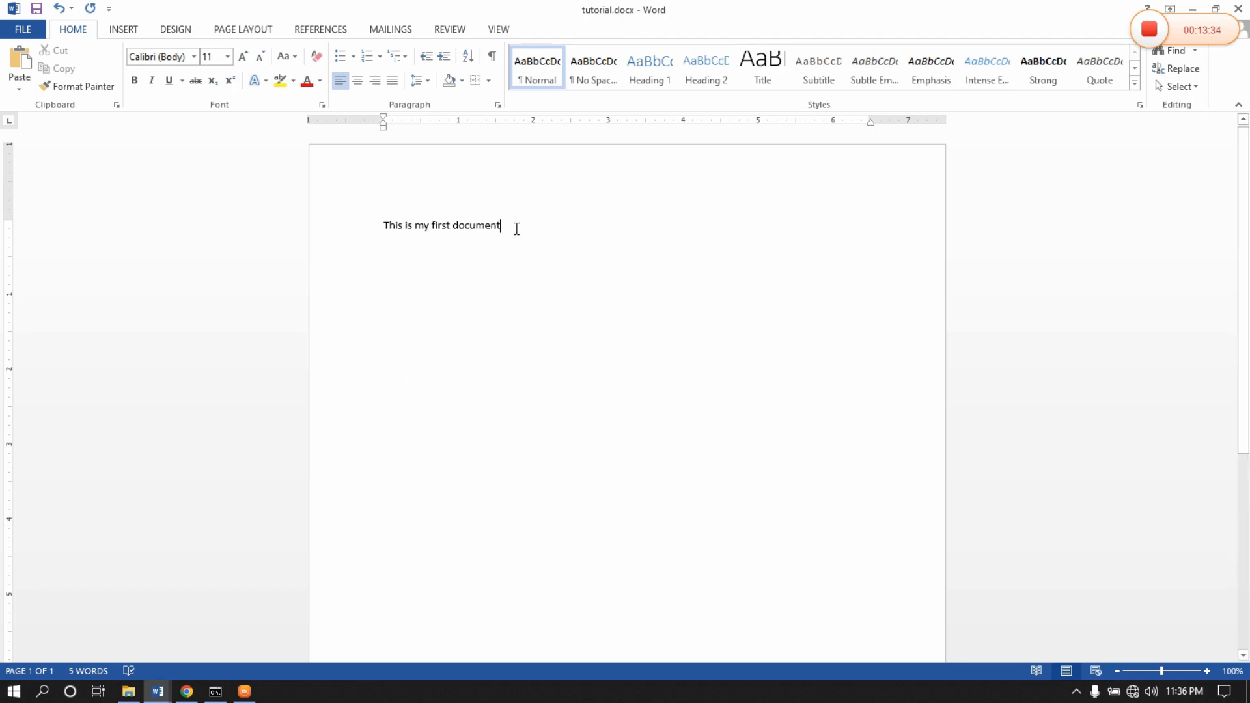
drag(517, 229, 362, 223)
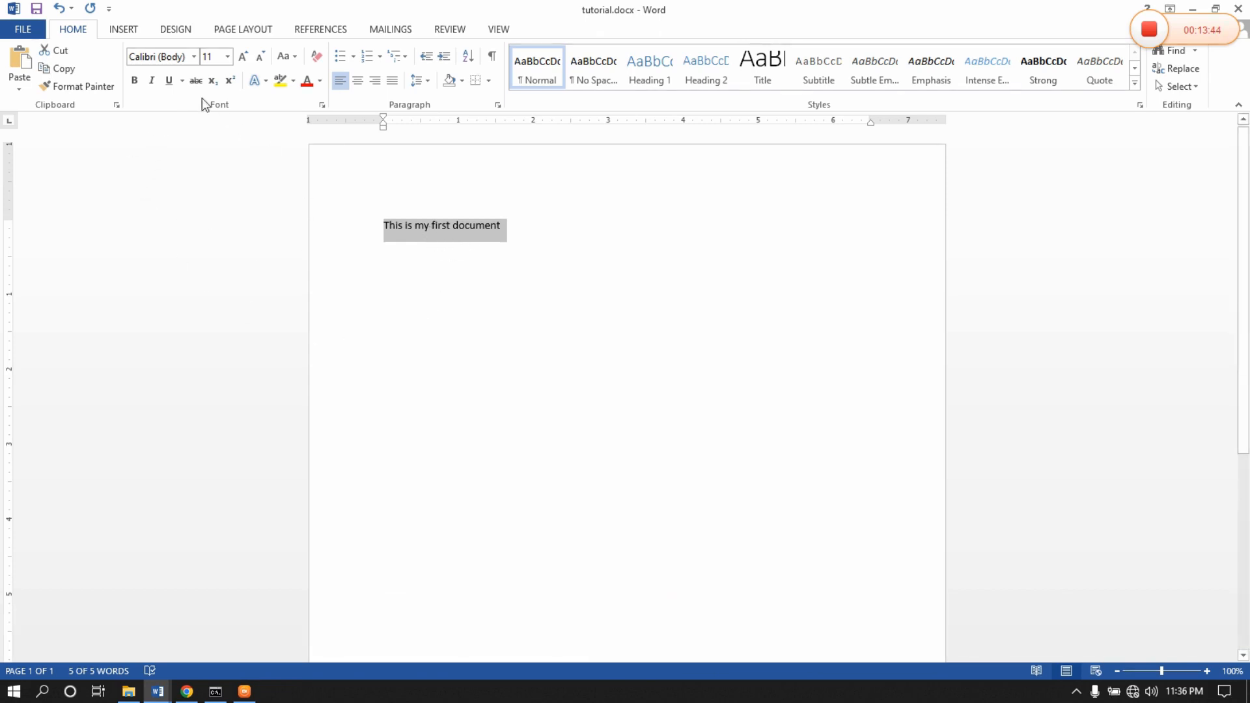
click(194, 57)
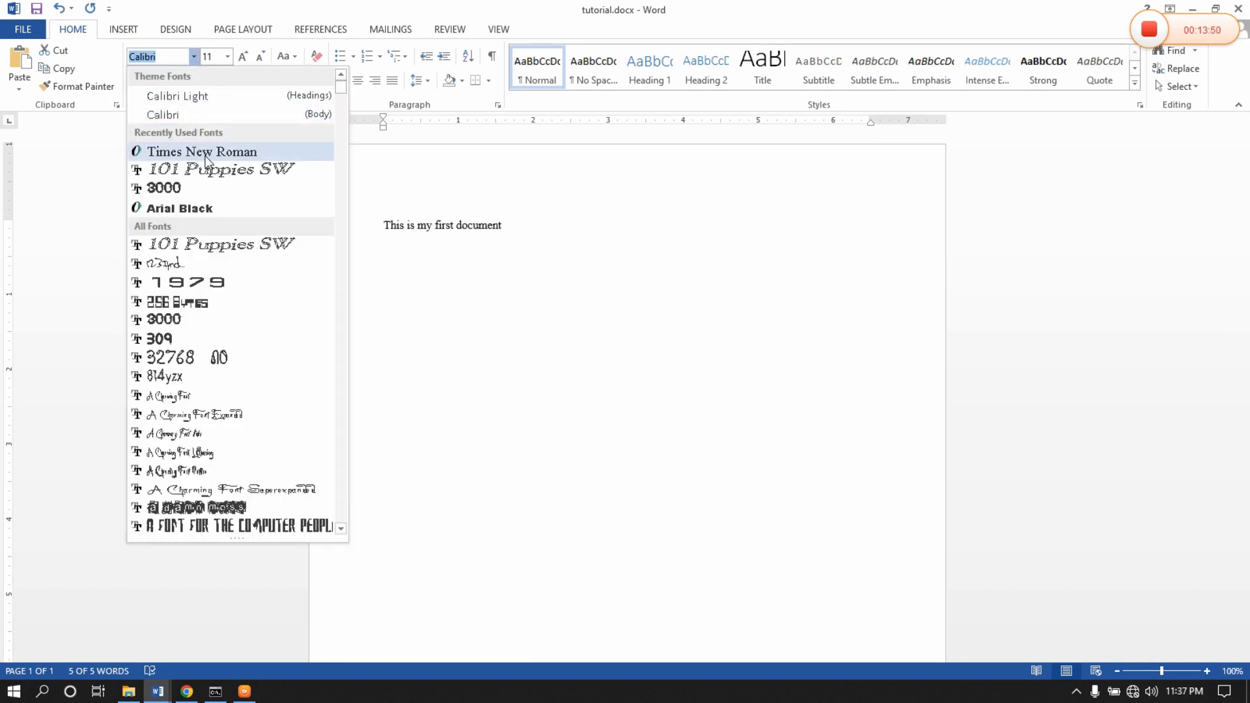
click(199, 154)
click(228, 57)
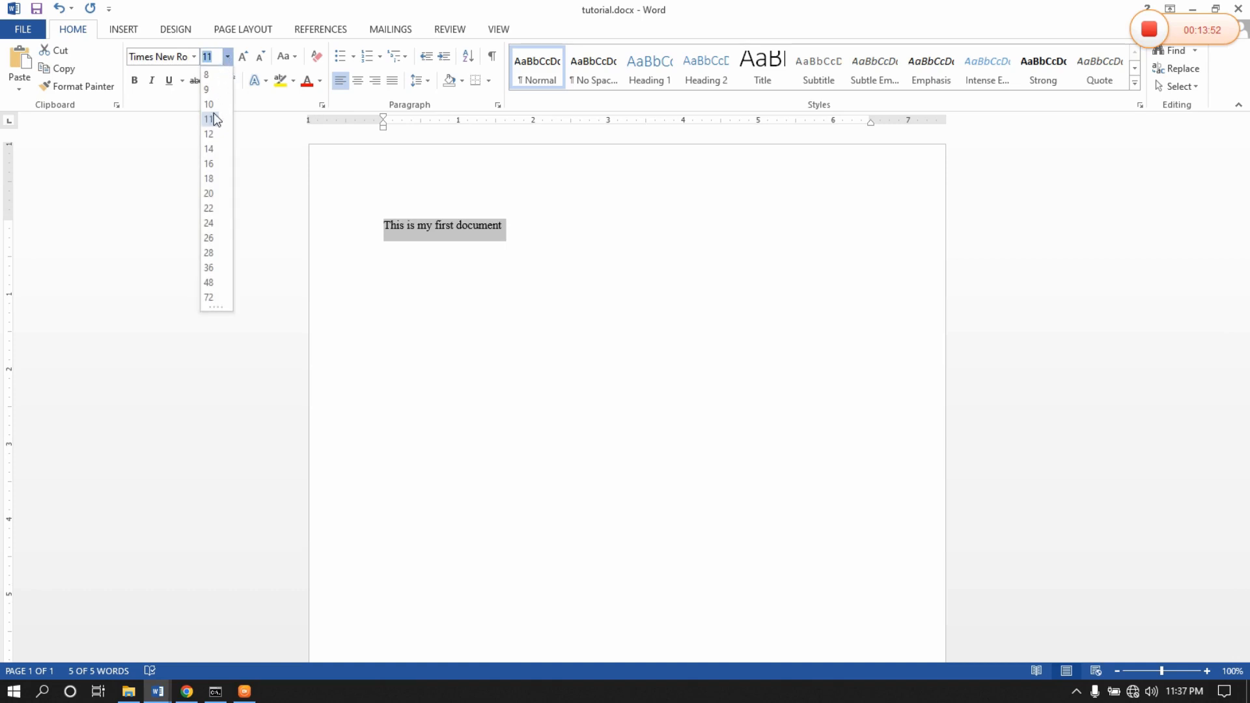
click(210, 137)
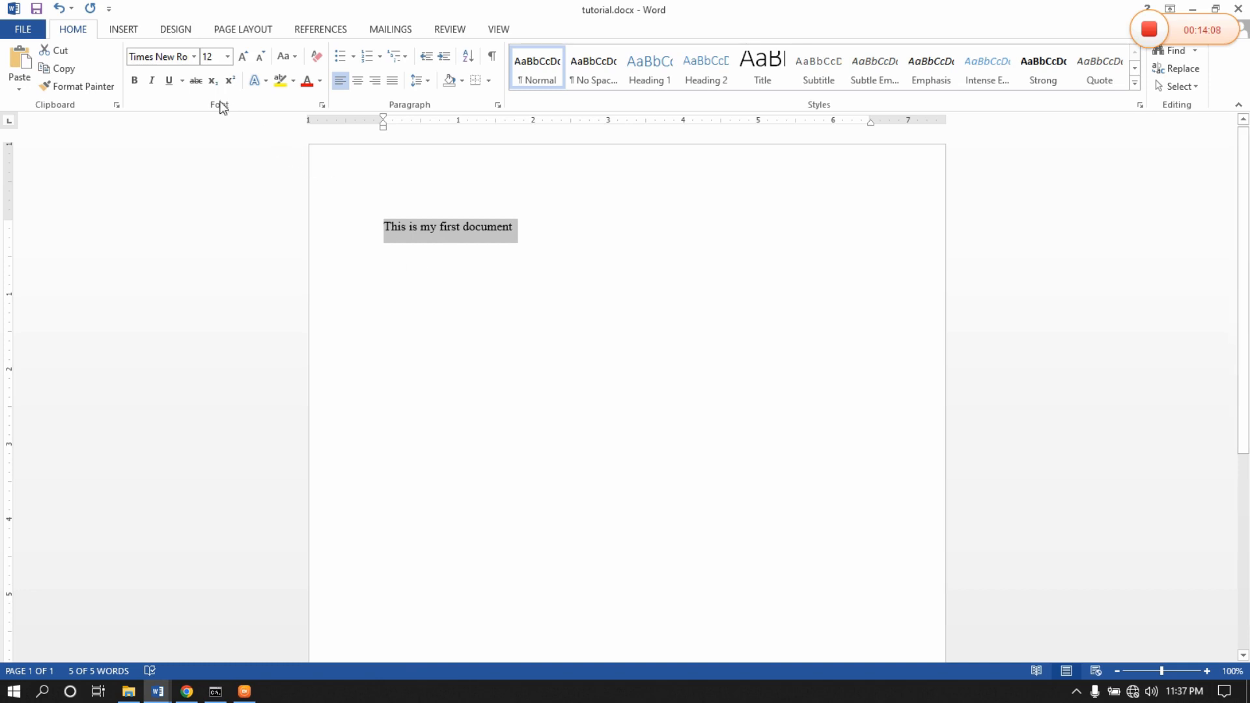
click(136, 78)
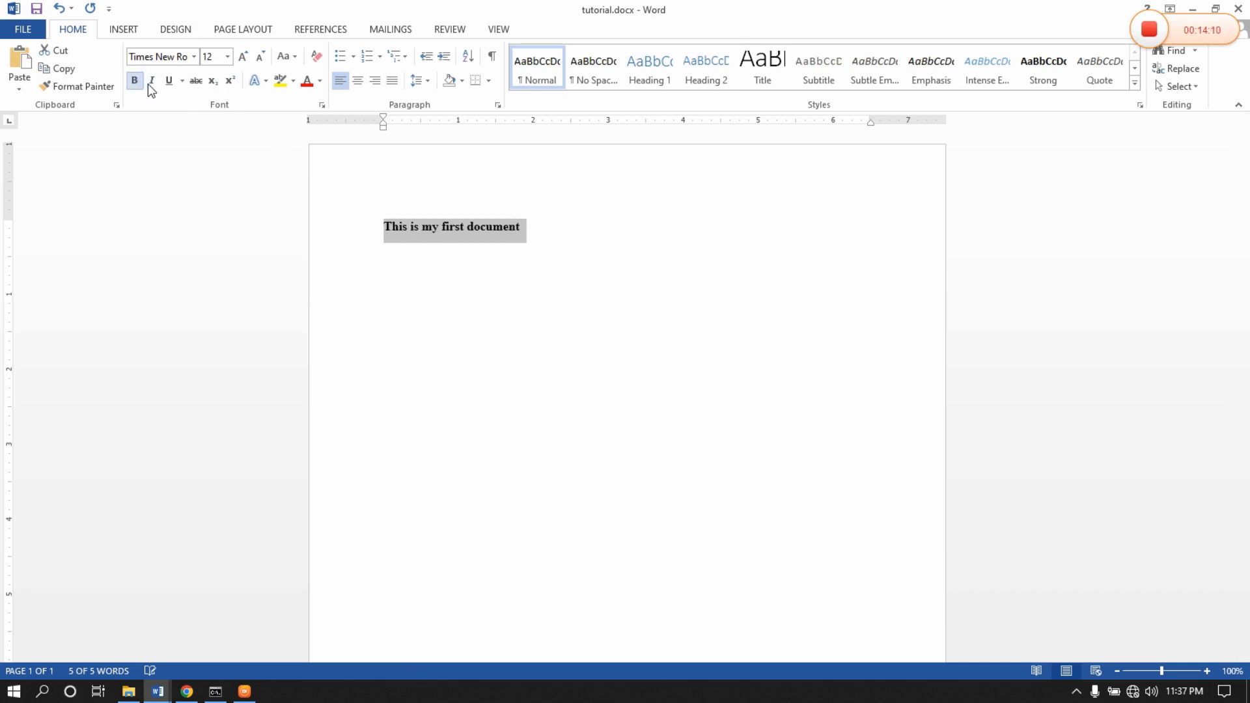
Make the heading bold, italic and underlined.
click(153, 82)
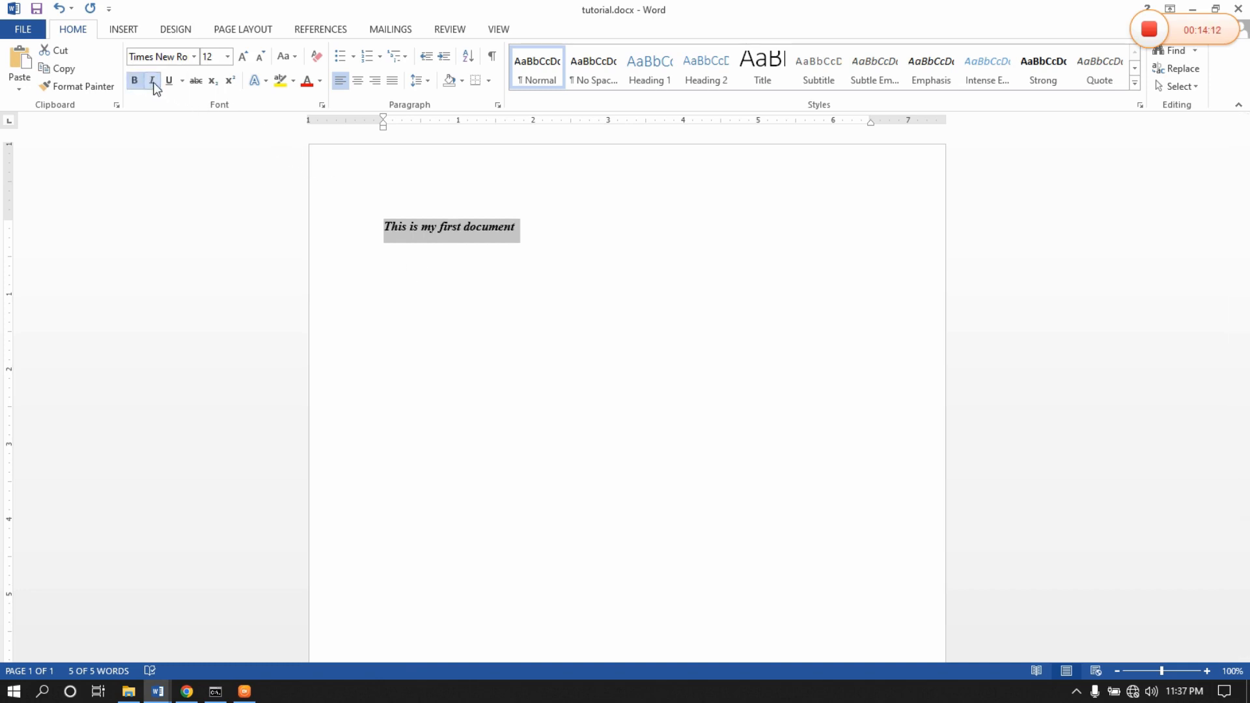
click(168, 81)
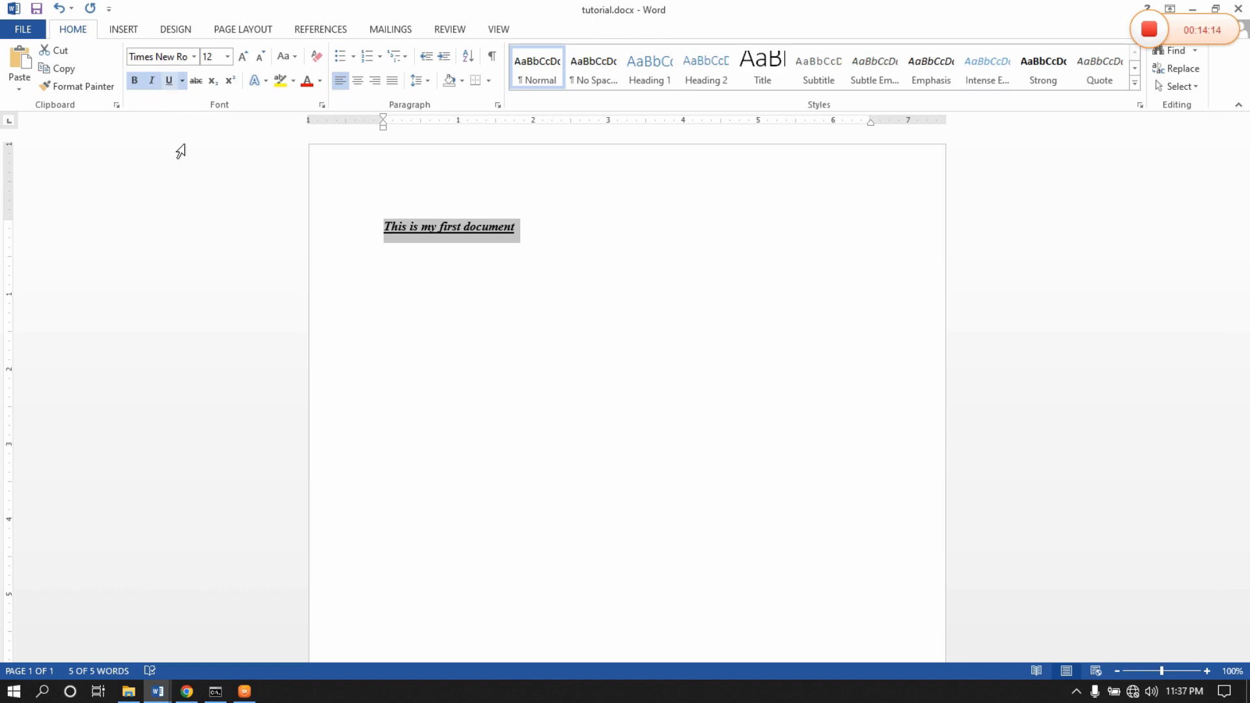
click(169, 81)
click(152, 81)
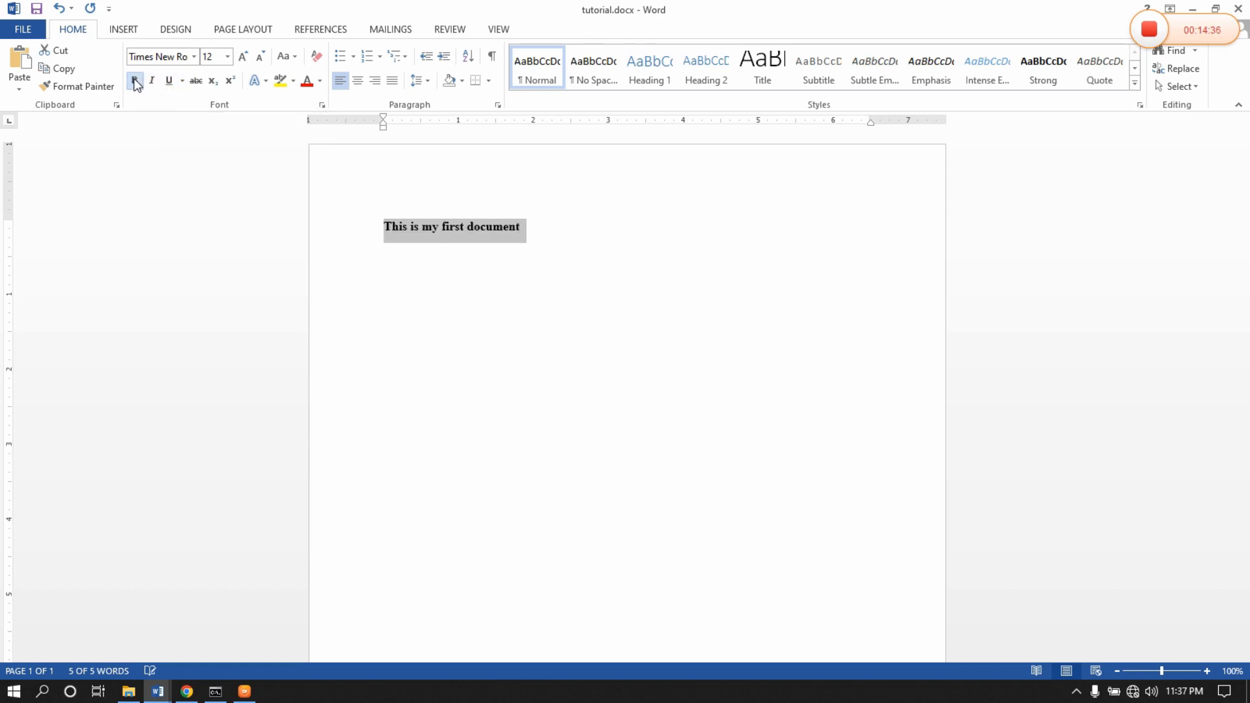
click(135, 81)
click(135, 81)
click(152, 81)
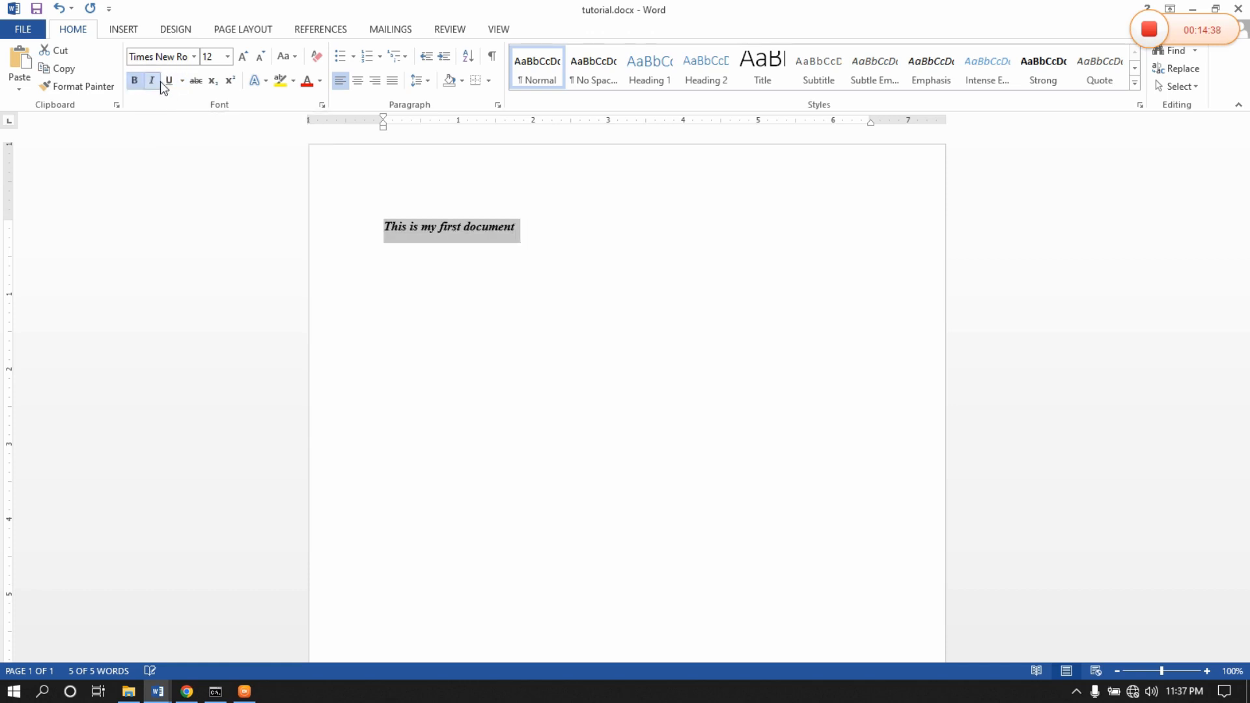
click(152, 81)
click(164, 81)
click(151, 80)
Switch the heading's underline to a double underline and grow it to 20 pt.
click(182, 82)
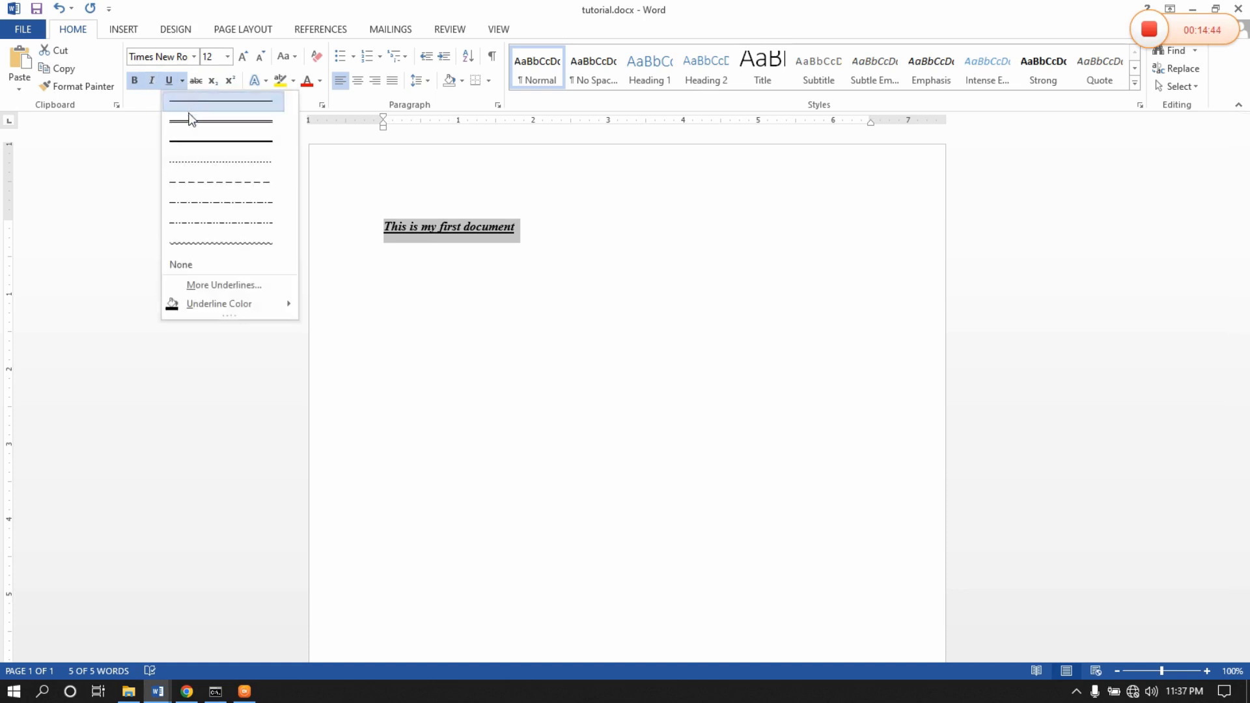
click(204, 224)
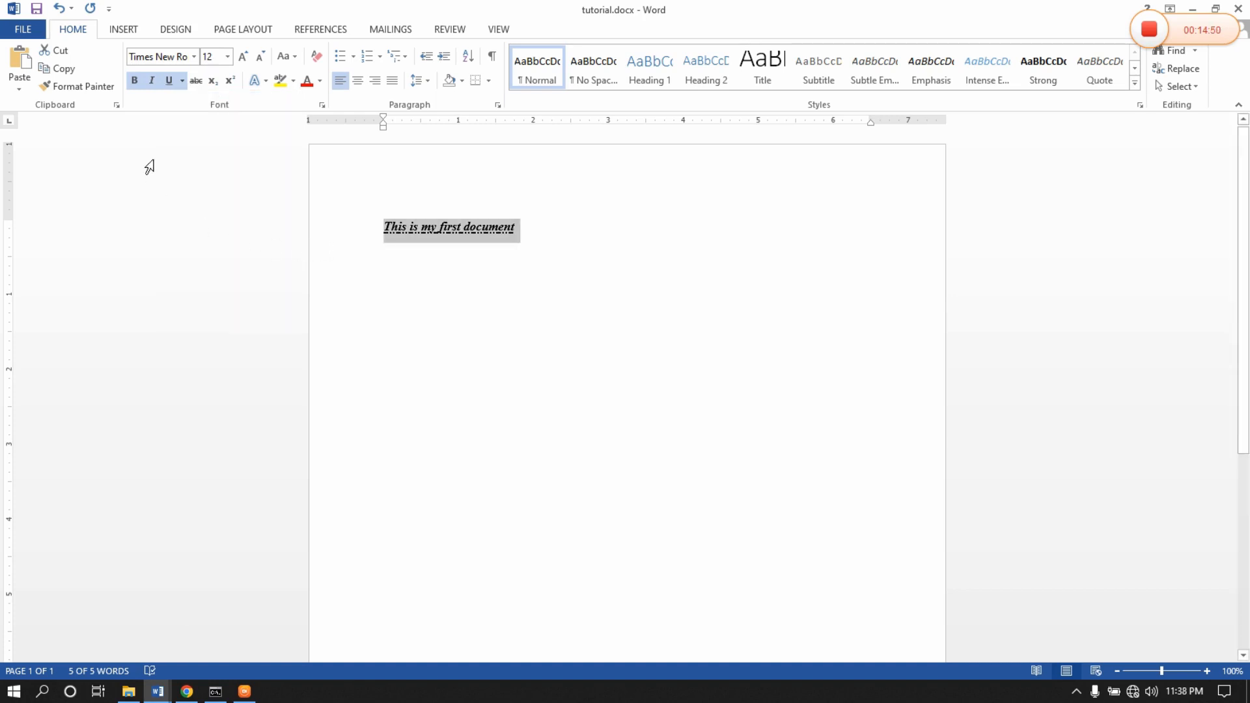
click(183, 82)
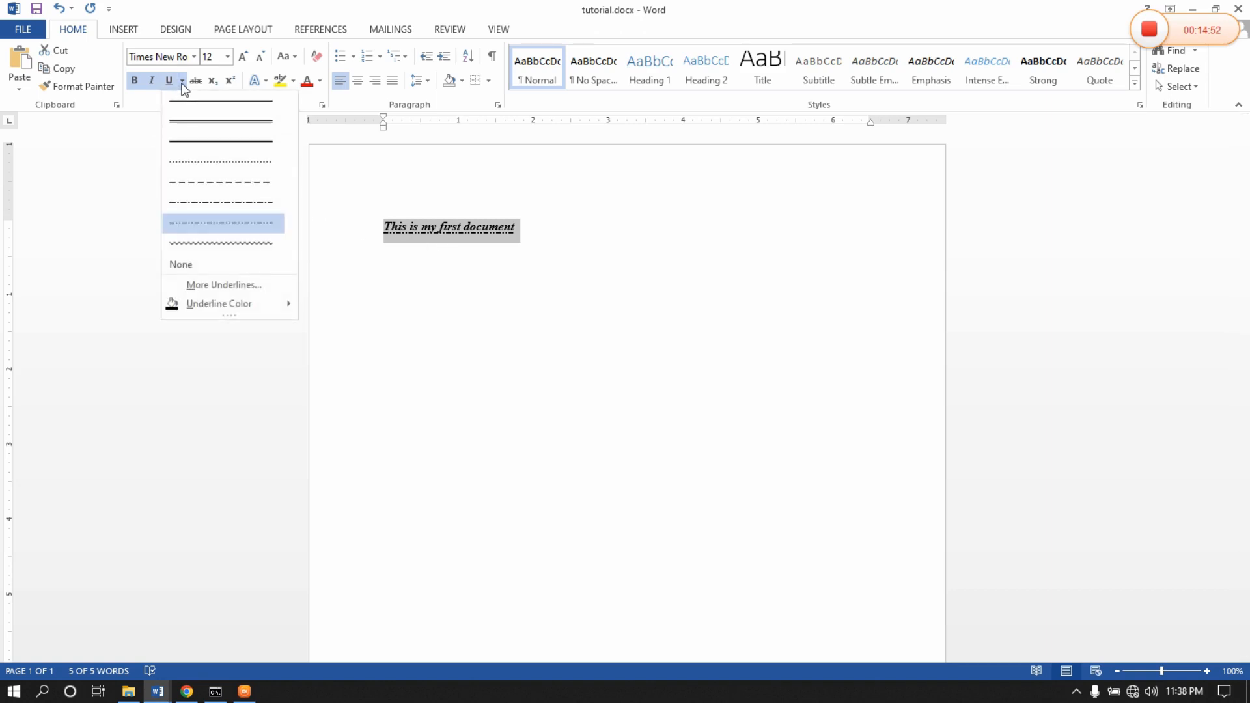
click(209, 139)
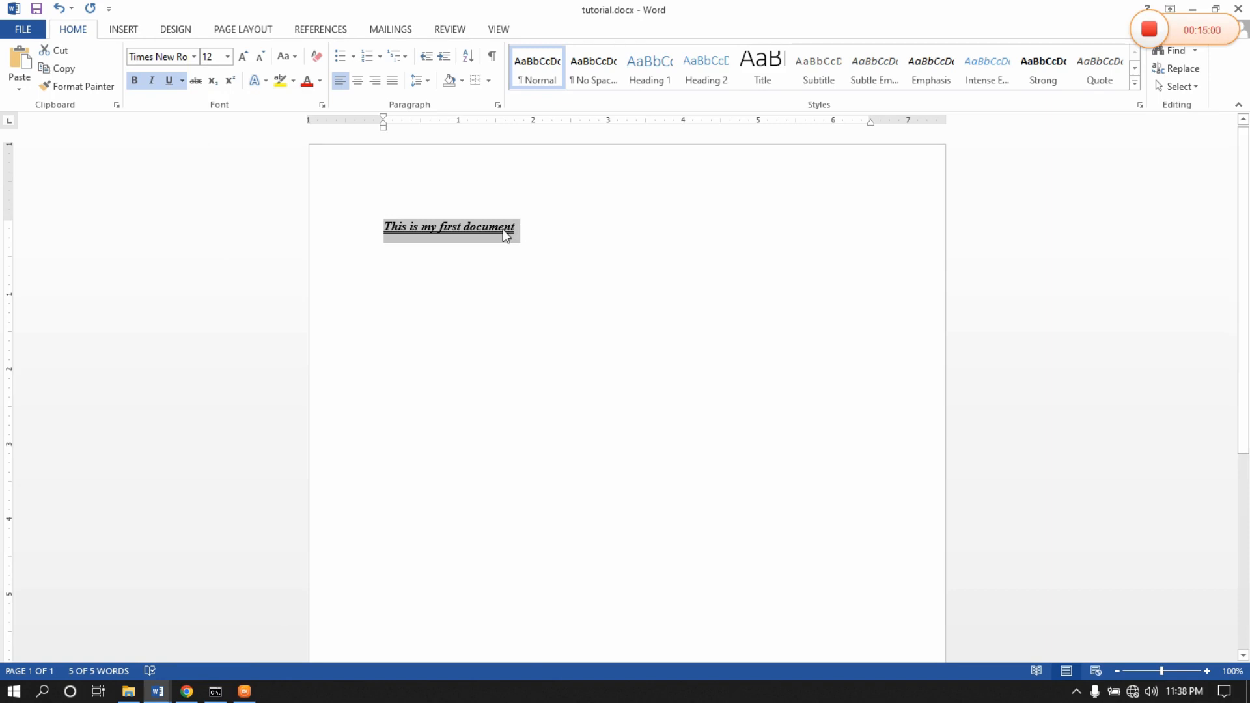
key(ctrl+bracketright)
key(ctrl+bracketright)
key(ctrl+bracketright)
key(ctrl+bracketright)
key(ctrl+bracketright)
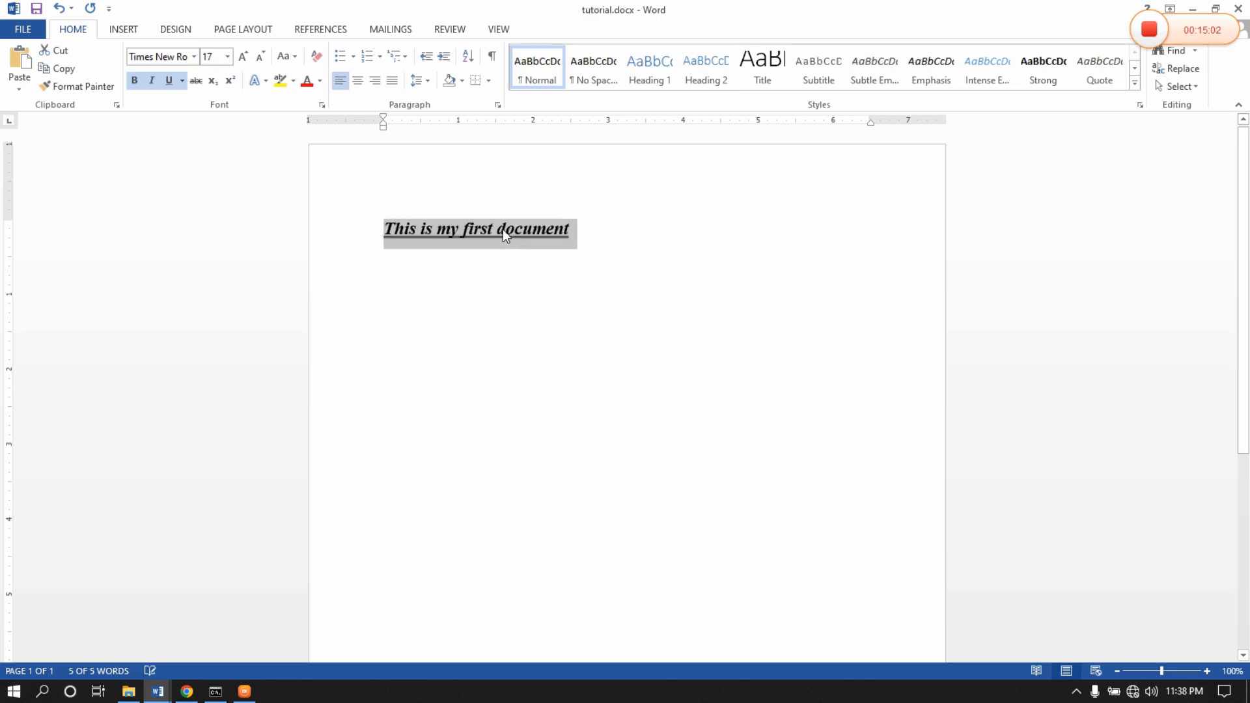
key(ctrl+bracketright)
key(ctrl+bracketright)
key(ctrl+bracketright)
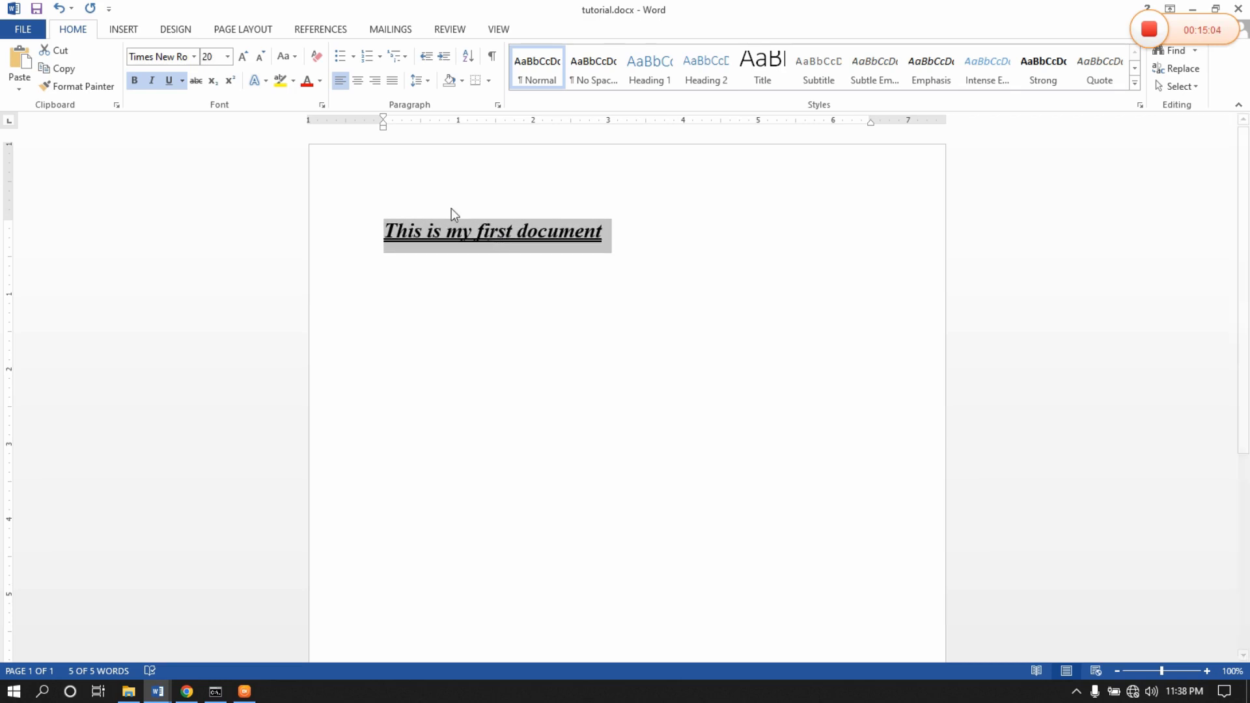
Type 'Ctrl + ]' on a new line beneath the heading.
click(695, 286)
key(Return)
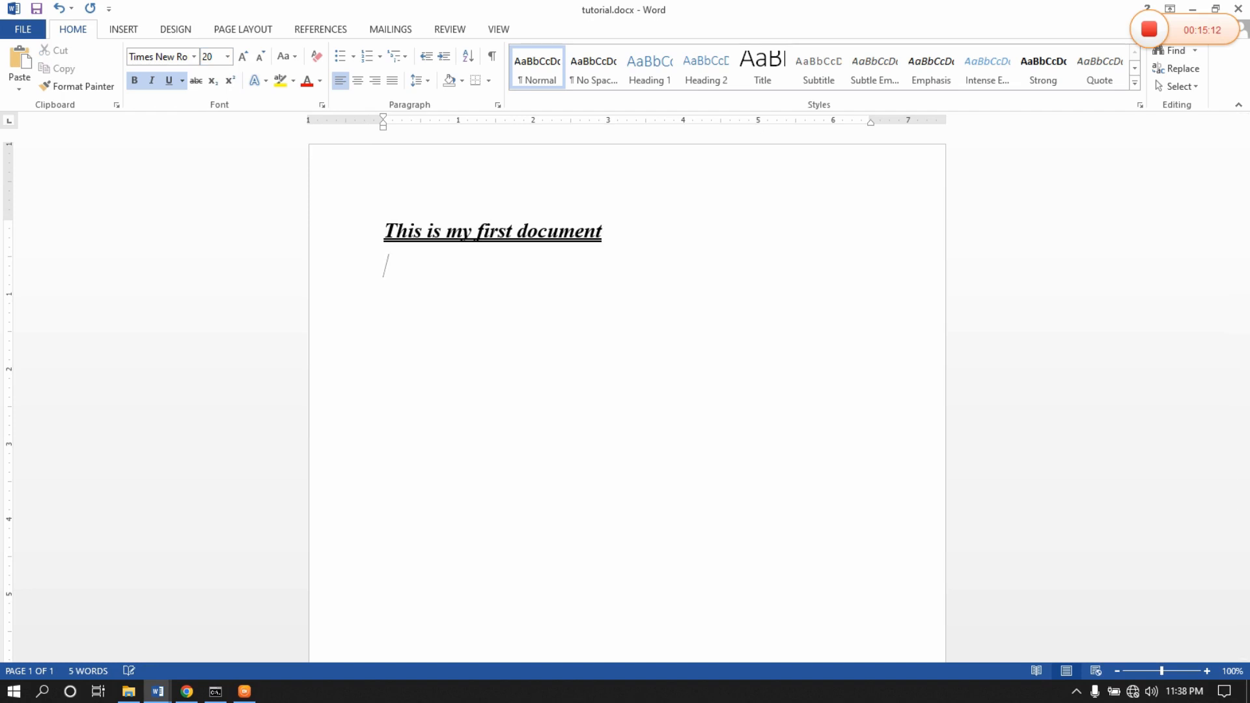
text(Ctrl)
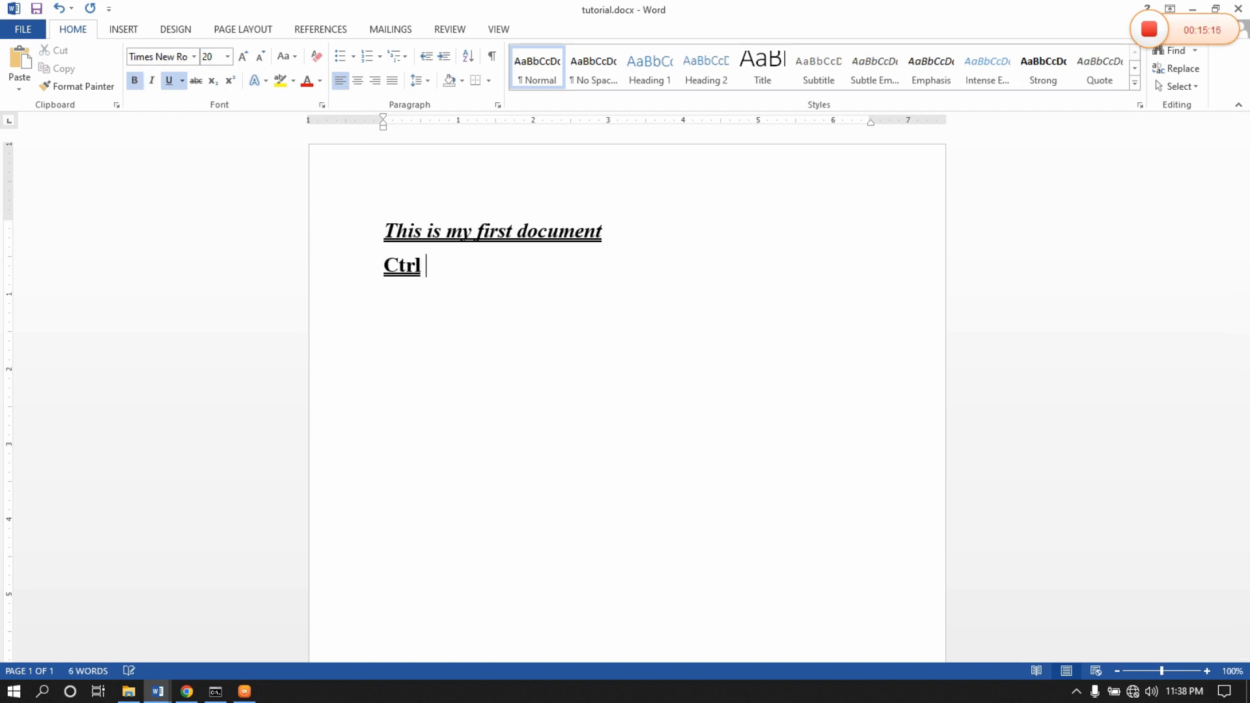
text( + })
key(BackSpace)
text(])
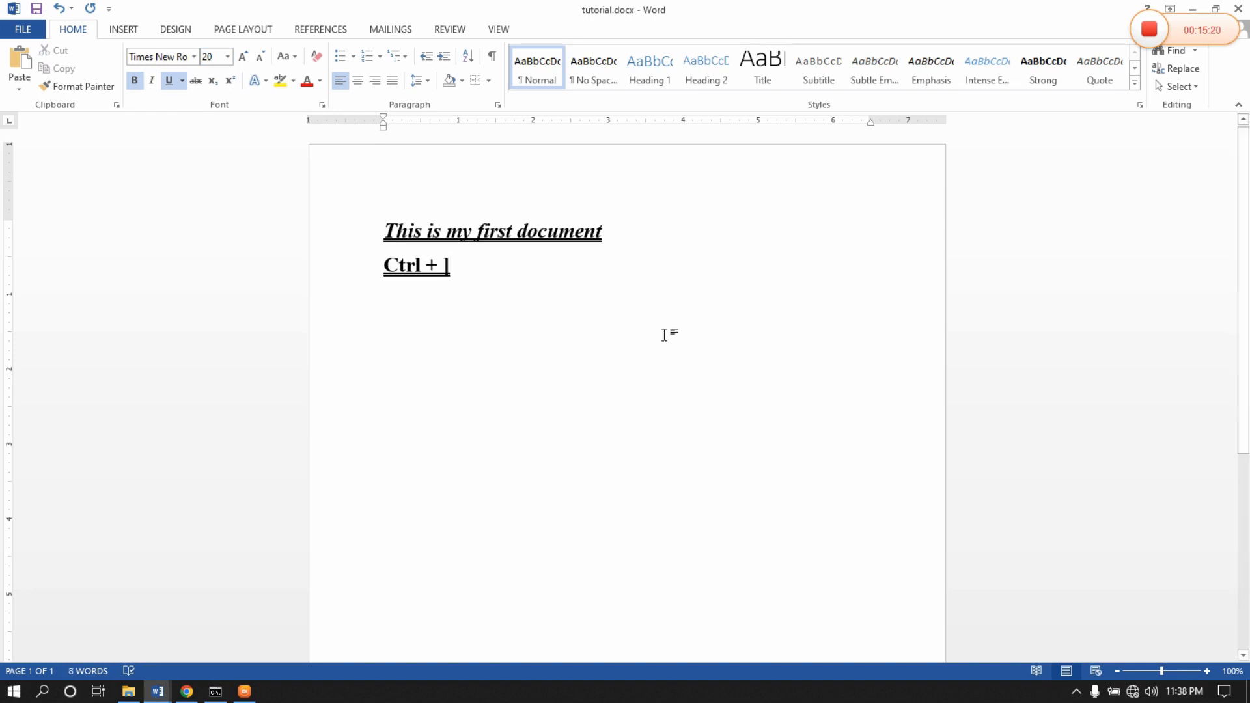
Accept the spelling fix, remove the extra space before ']', and start a new paragraph.
click(353, 273)
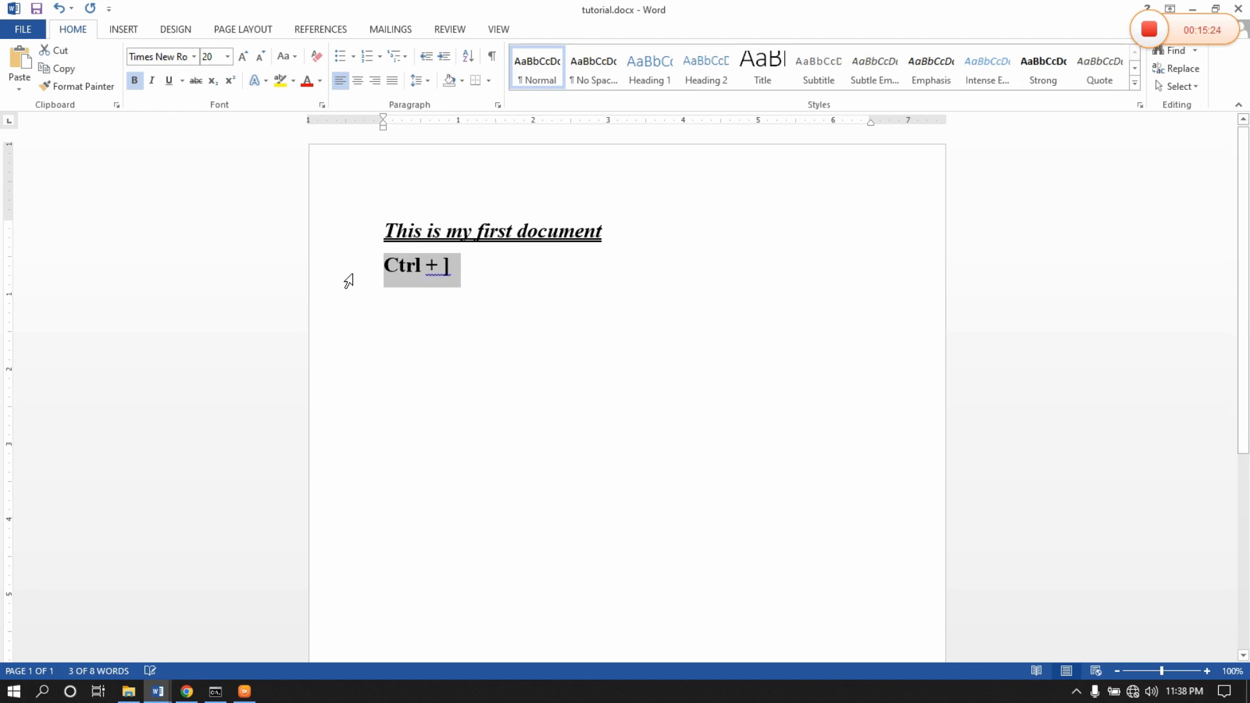
click(507, 287)
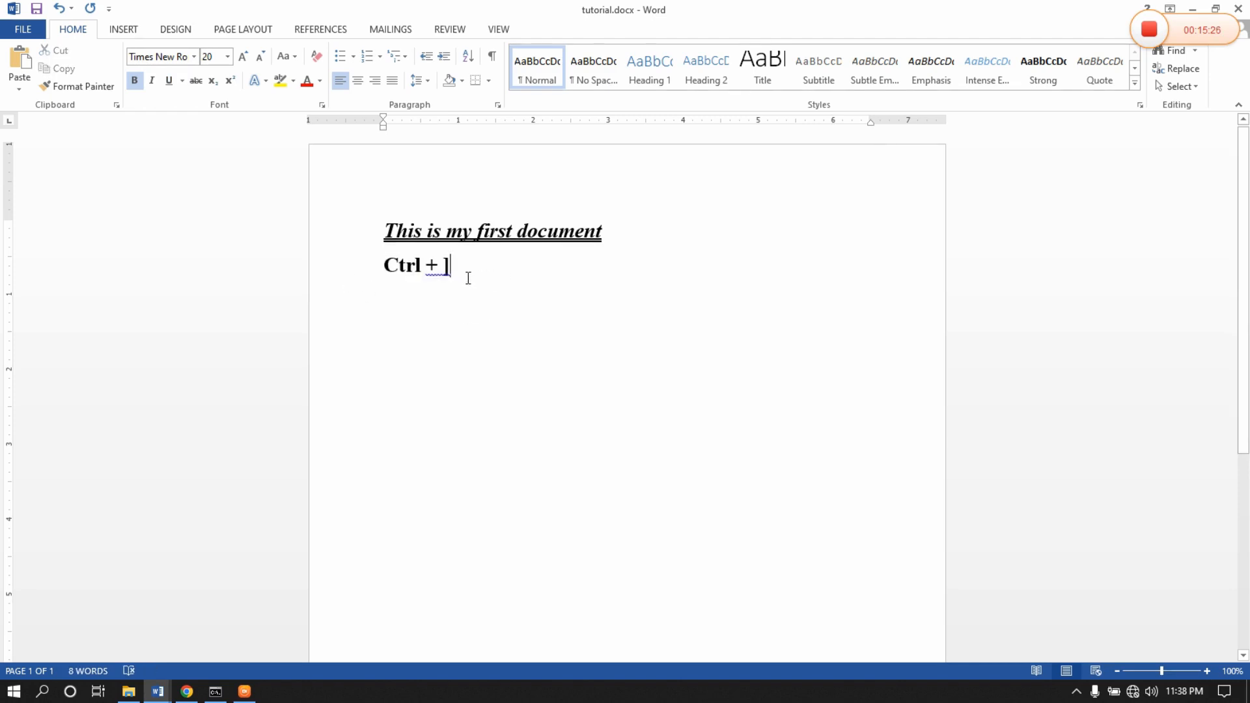
right_click(445, 266)
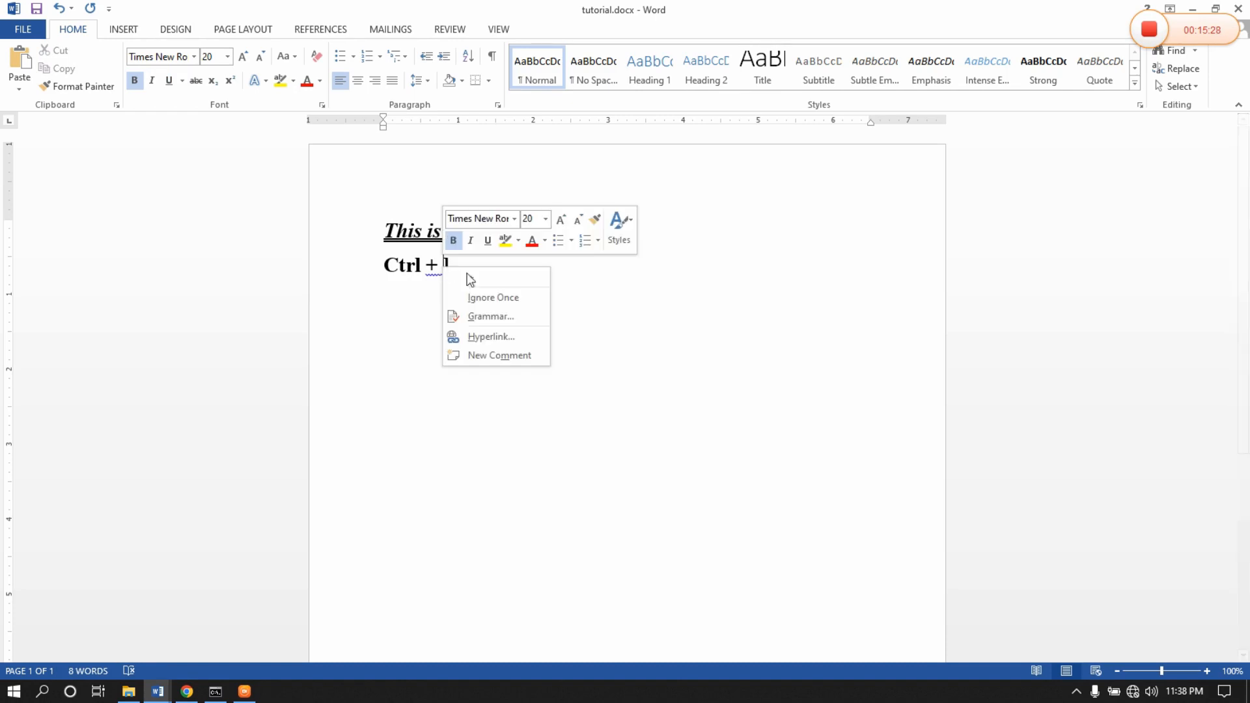
click(477, 282)
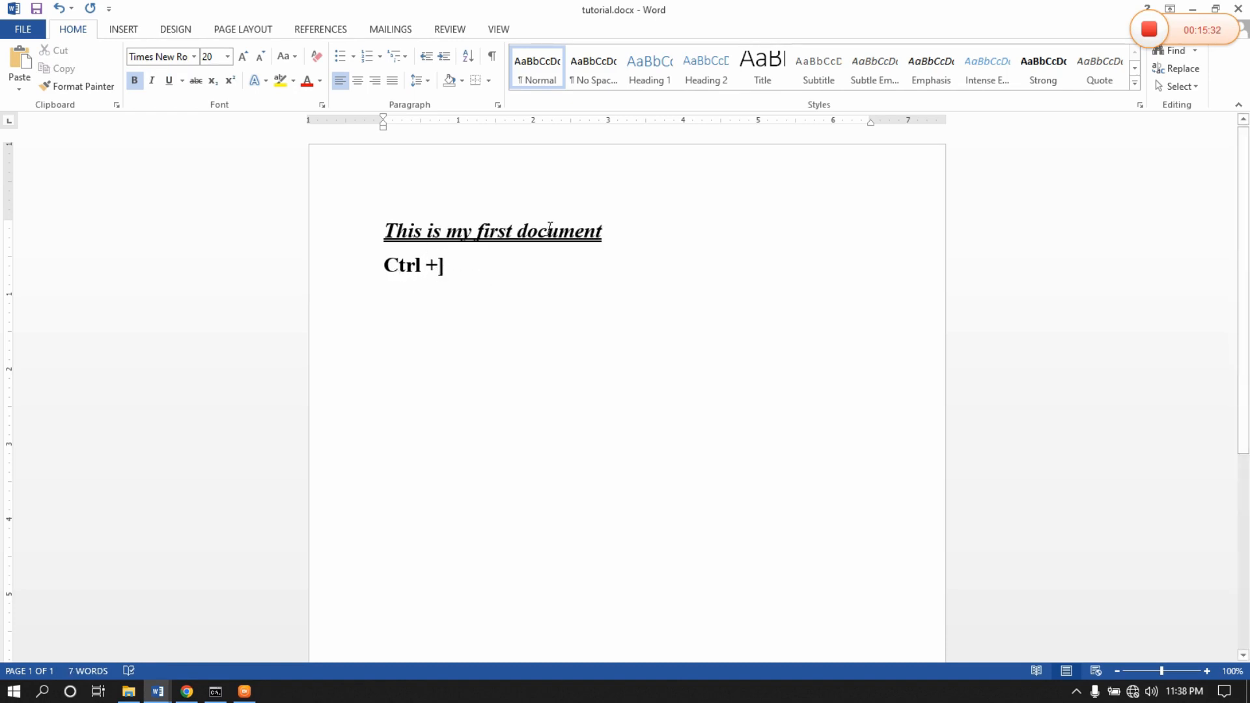
drag(623, 242, 402, 244)
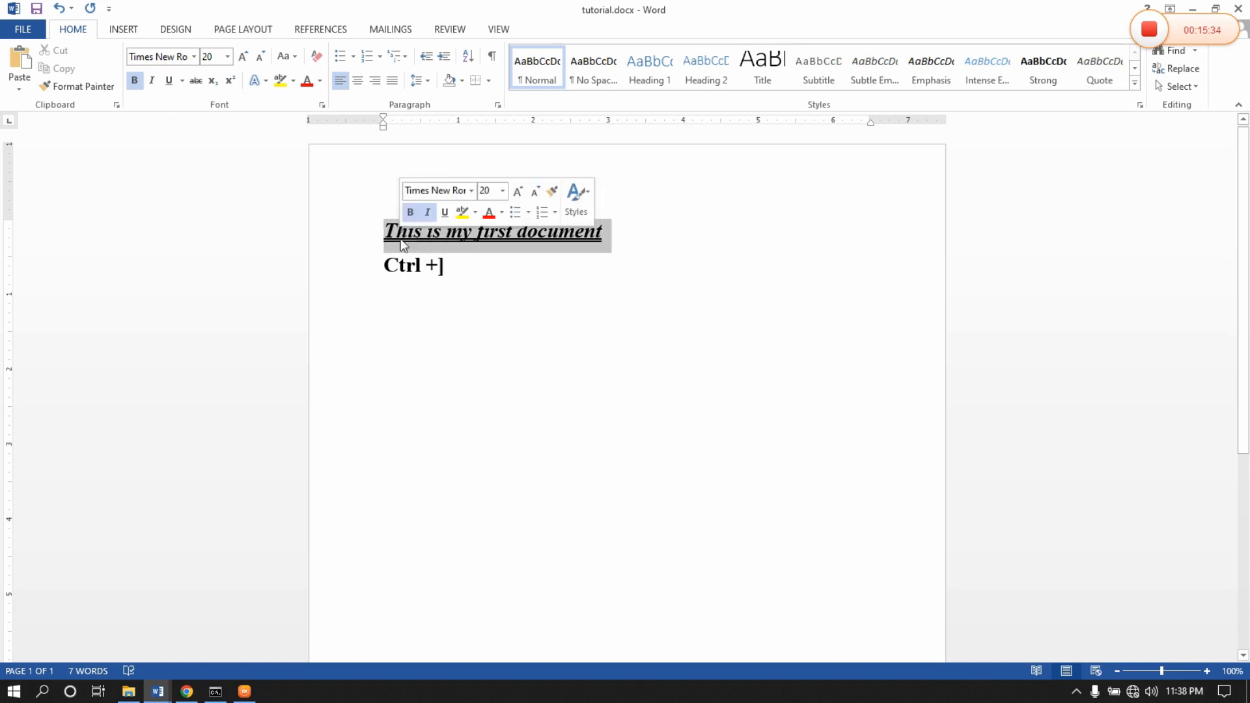
triple_click(448, 265)
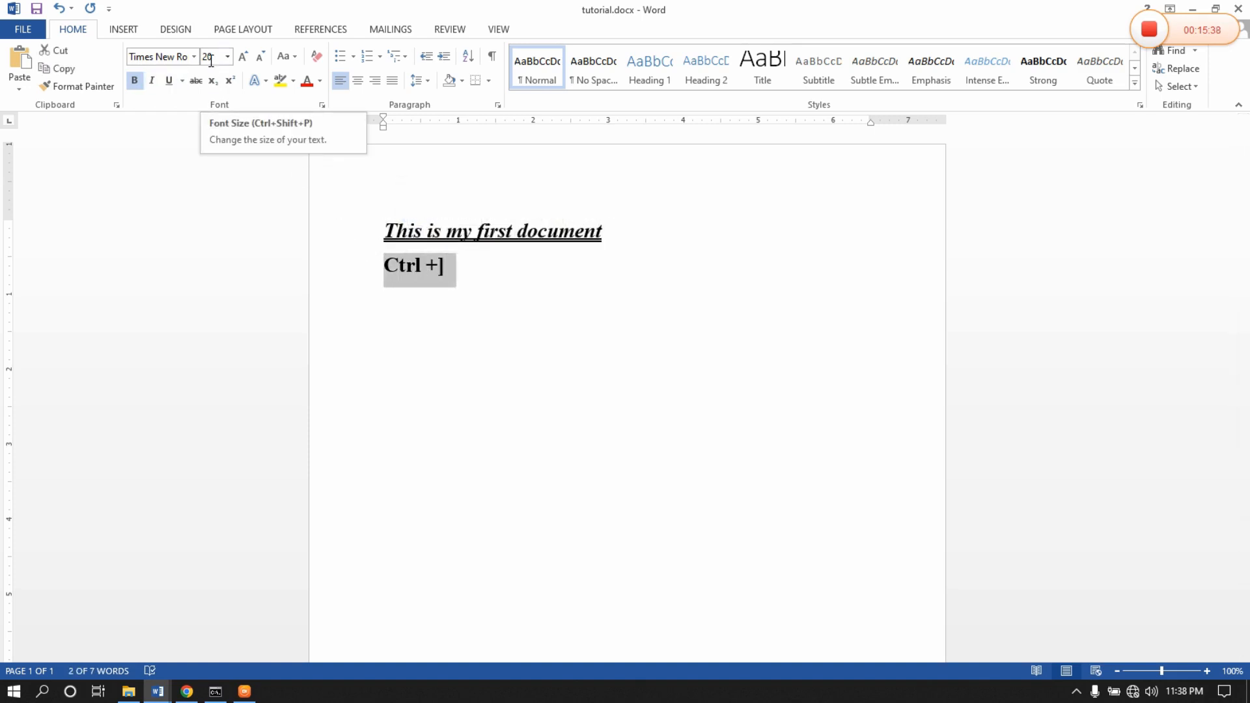
click(438, 263)
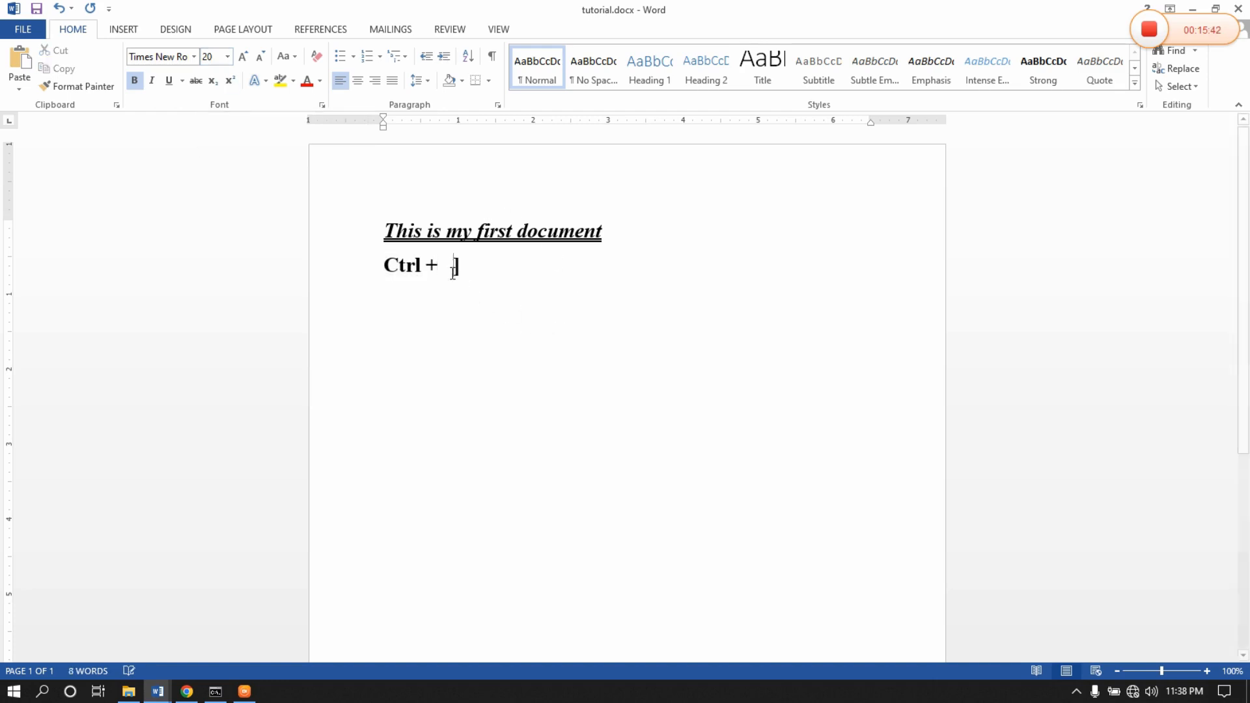
key(BackSpace)
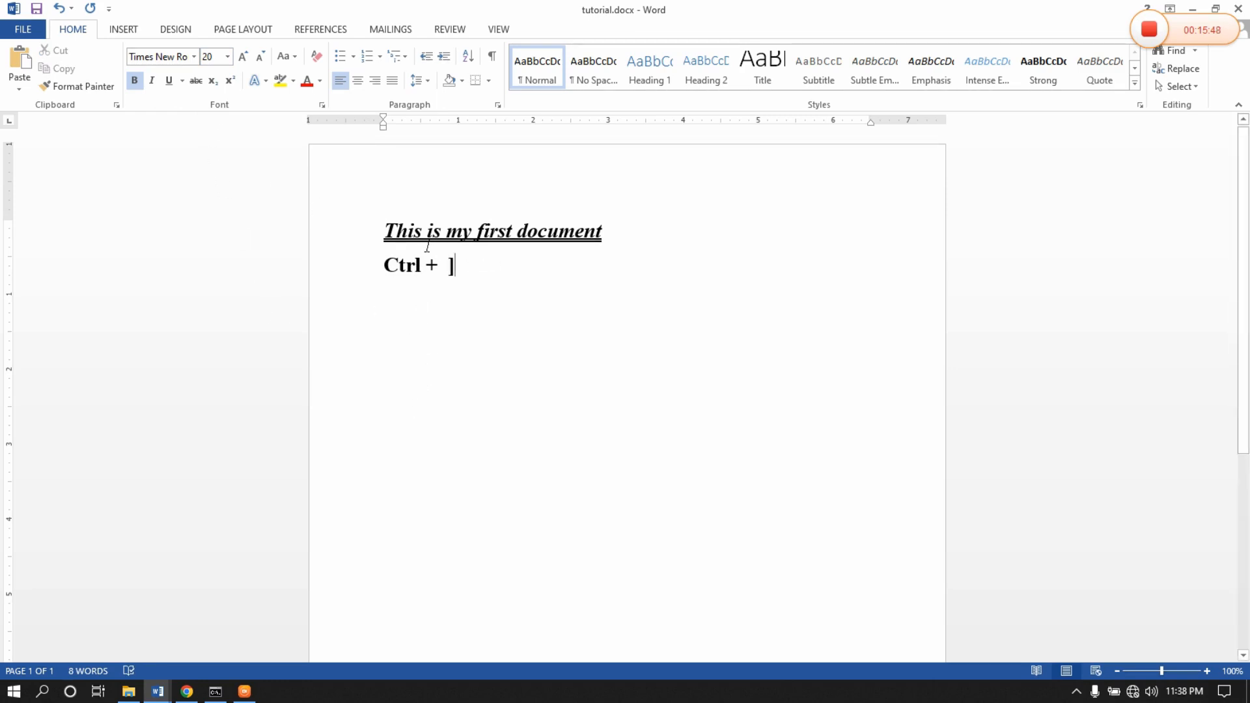
key(Return)
key(Return)
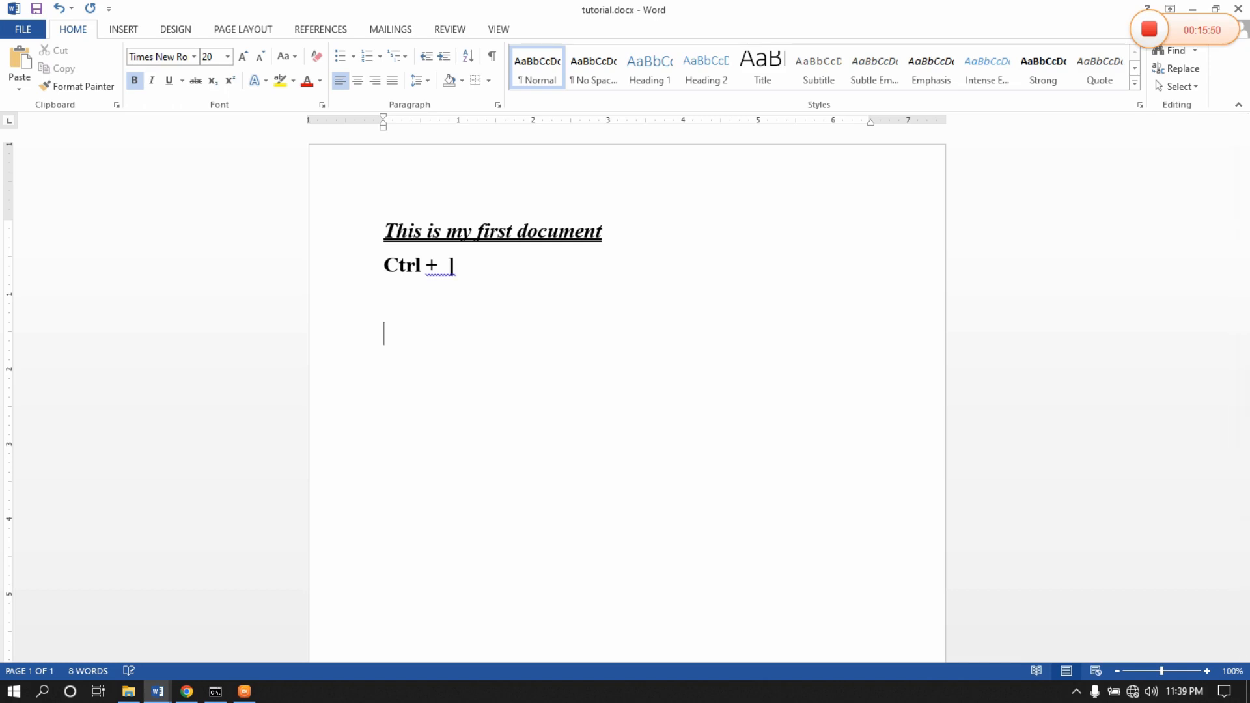
Type 'N' on the new line and apply strikethrough to it.
text(N)
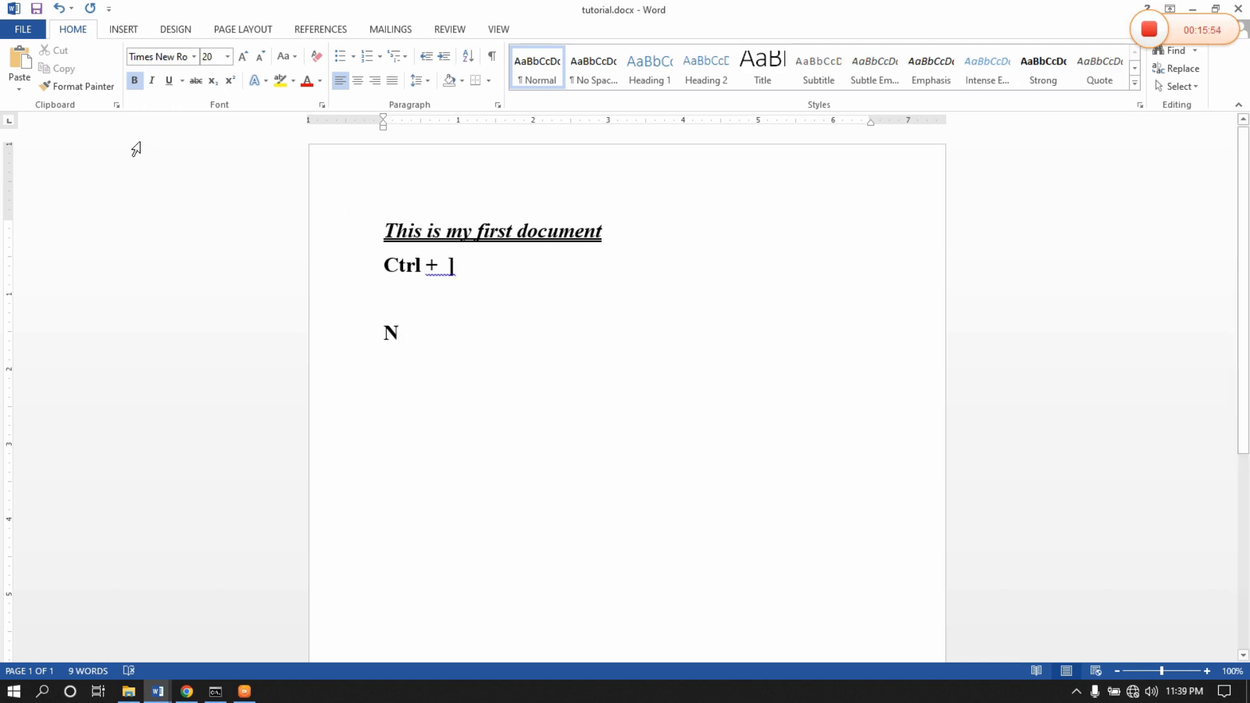
click(197, 81)
drag(403, 333, 374, 332)
click(196, 81)
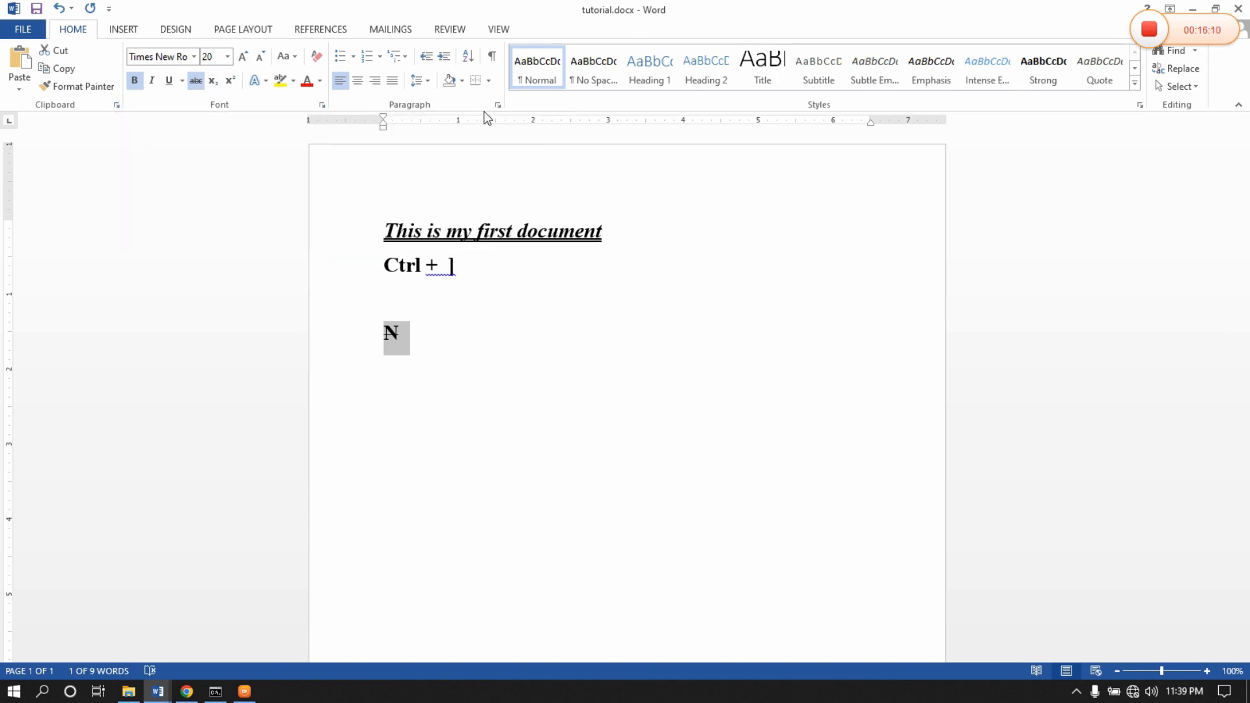
Apply Double strikethrough to the N in the Font dialog.
click(323, 105)
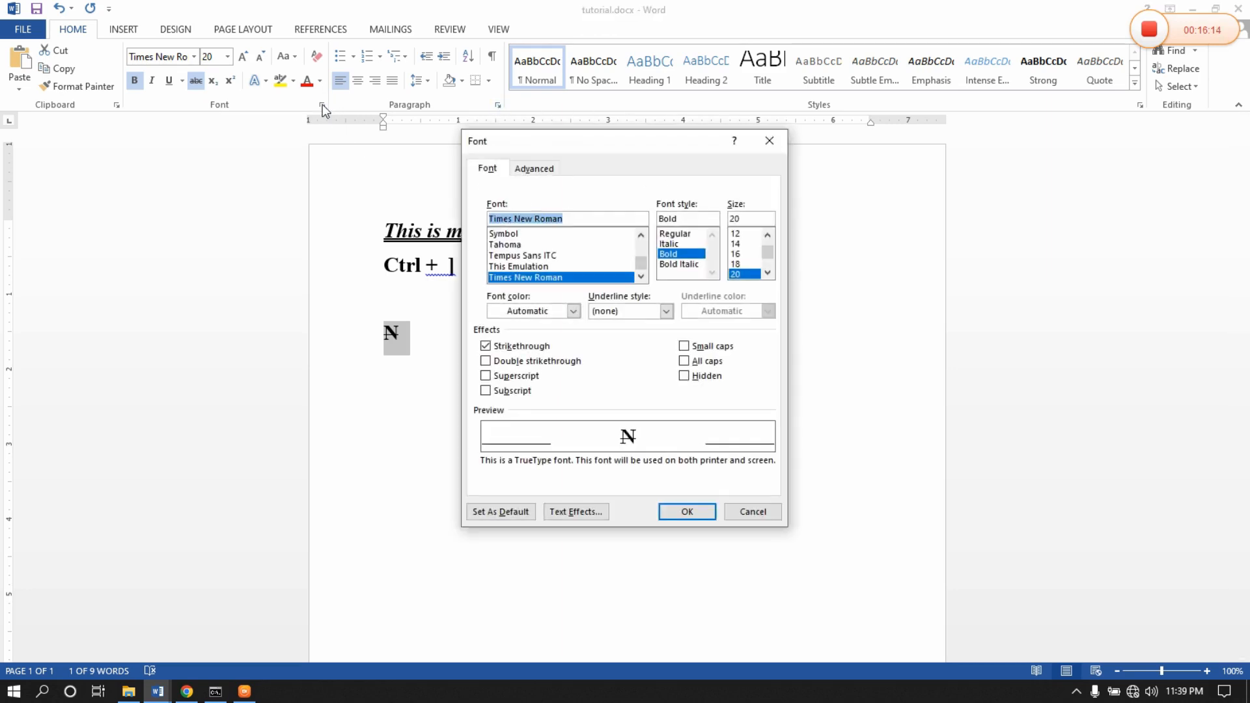
drag(528, 143, 643, 133)
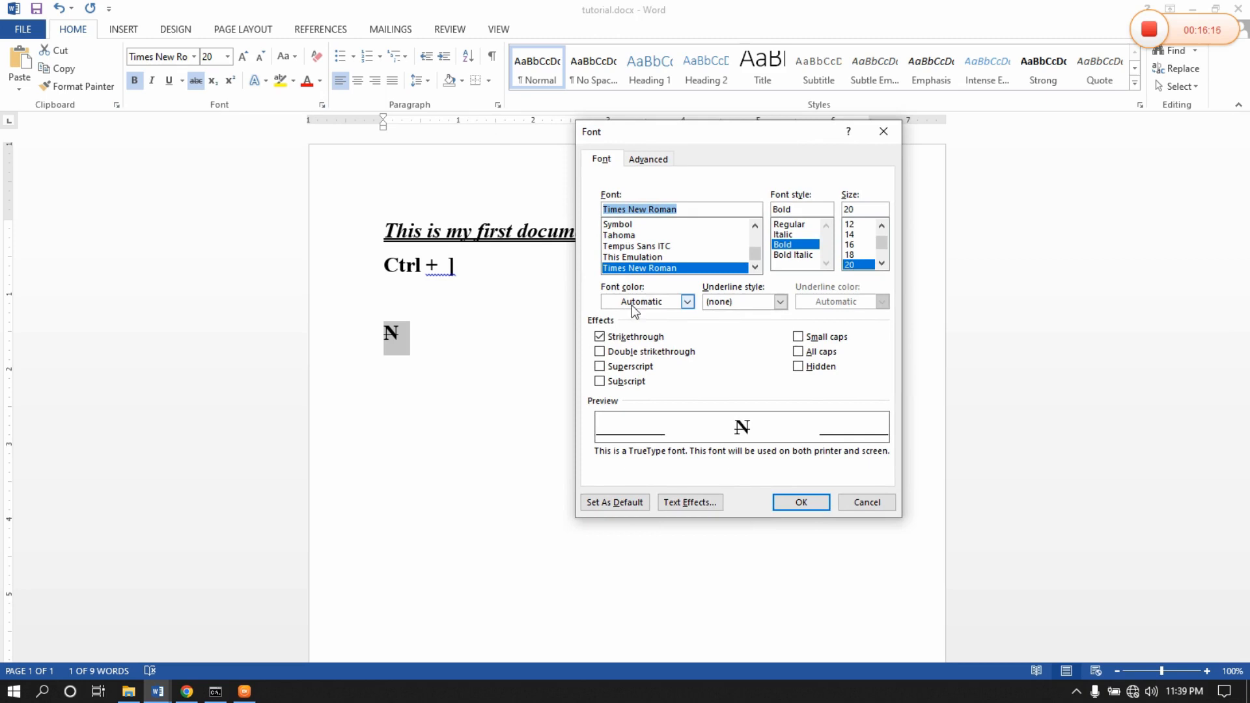
click(601, 353)
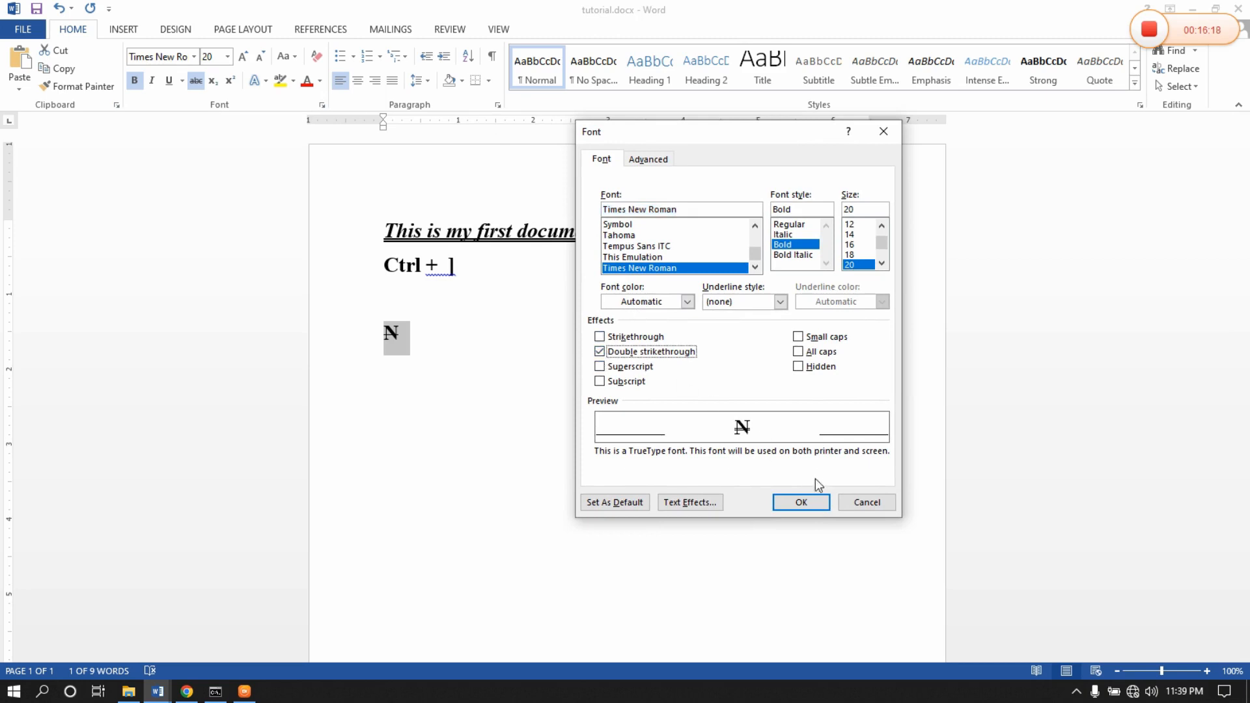
click(802, 502)
Type '¥' on a new line below the N.
click(402, 335)
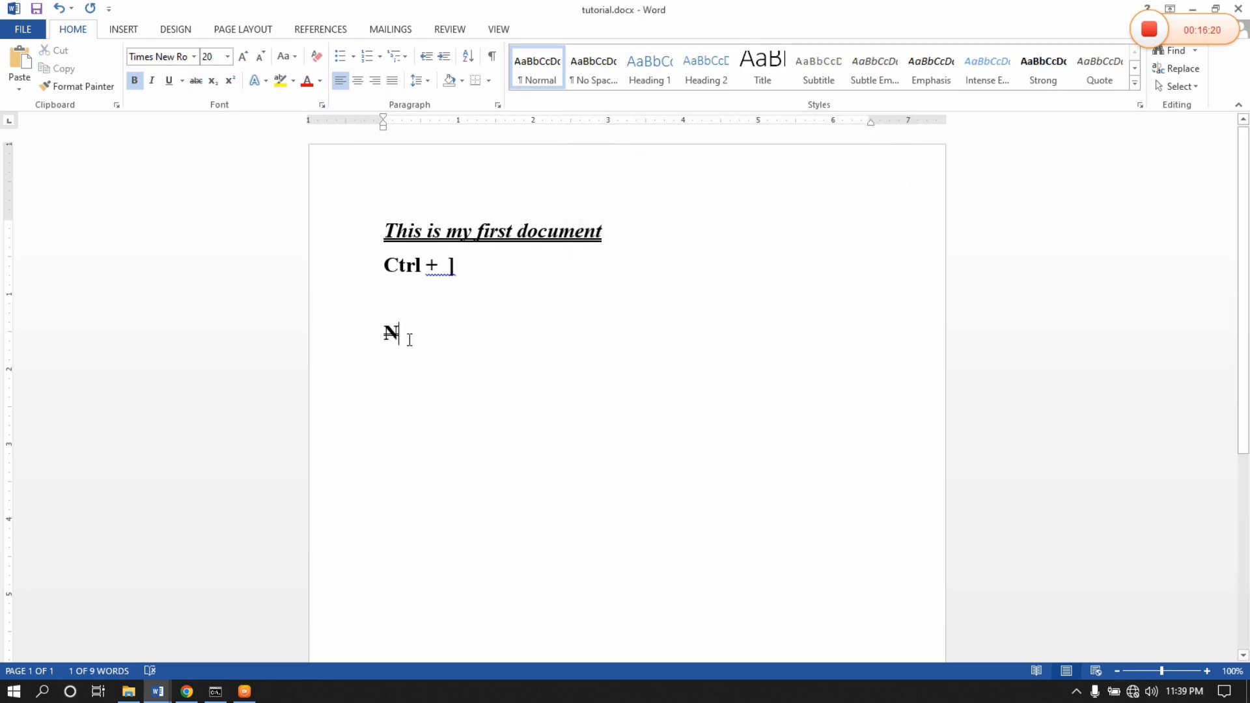
drag(405, 337, 420, 339)
click(420, 339)
drag(386, 331, 402, 332)
click(420, 352)
key(Return)
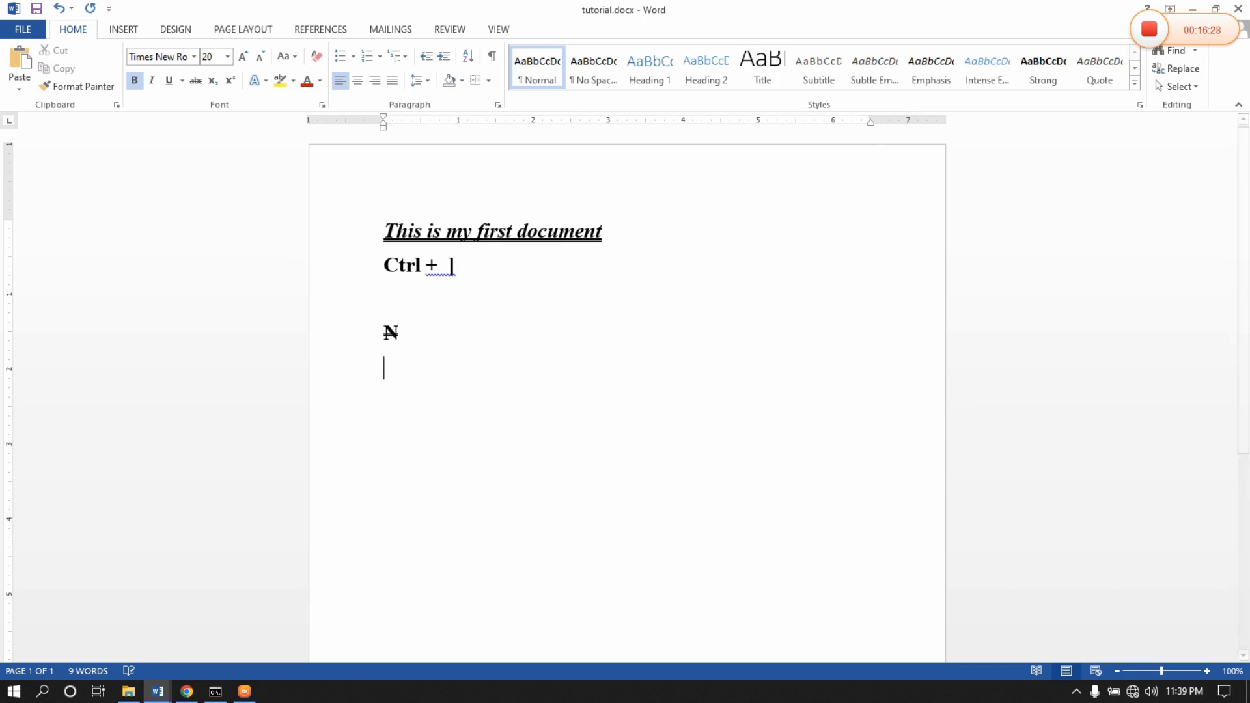
text(¥)
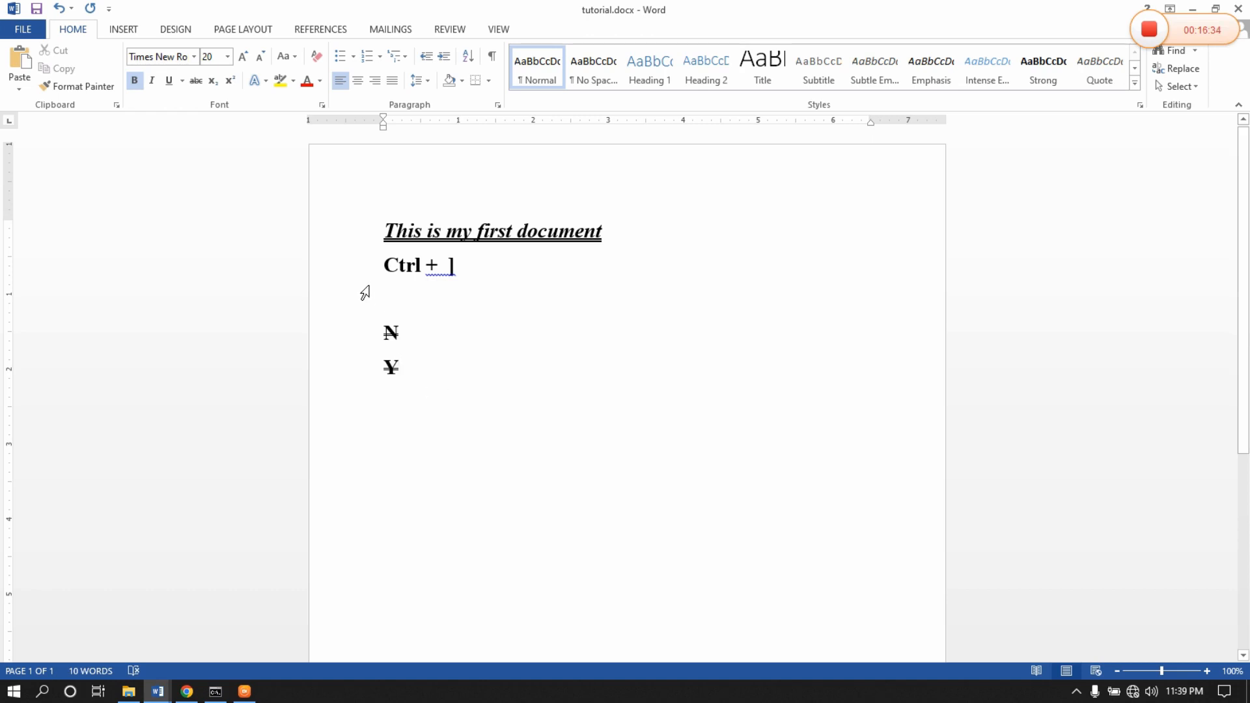
click(405, 300)
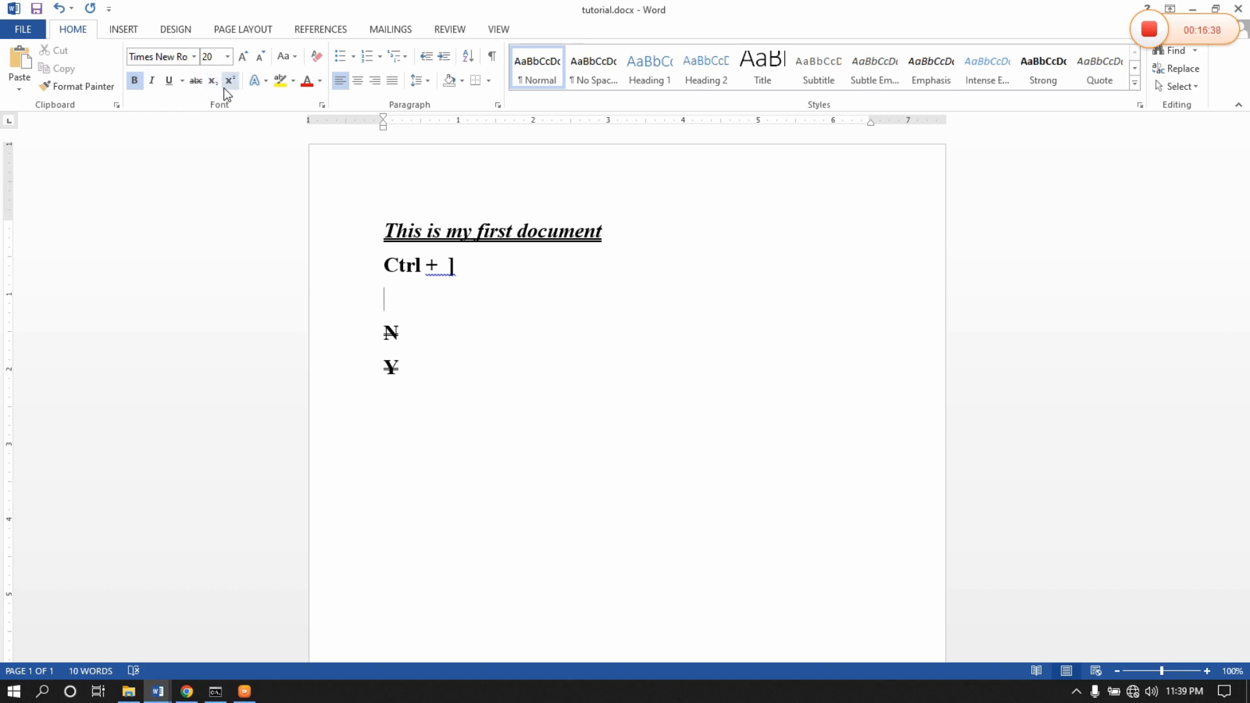
Type 'O2' and make its 2 a subscript.
text(O2)
drag(401, 300, 409, 301)
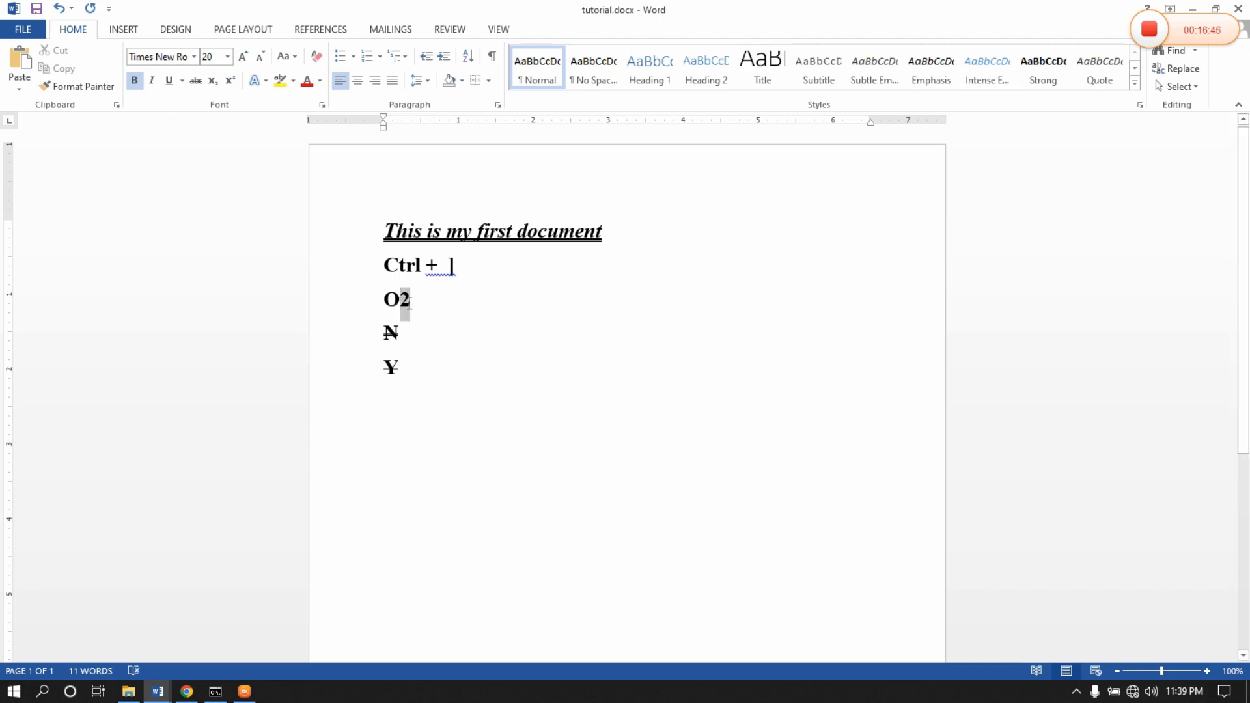
click(232, 81)
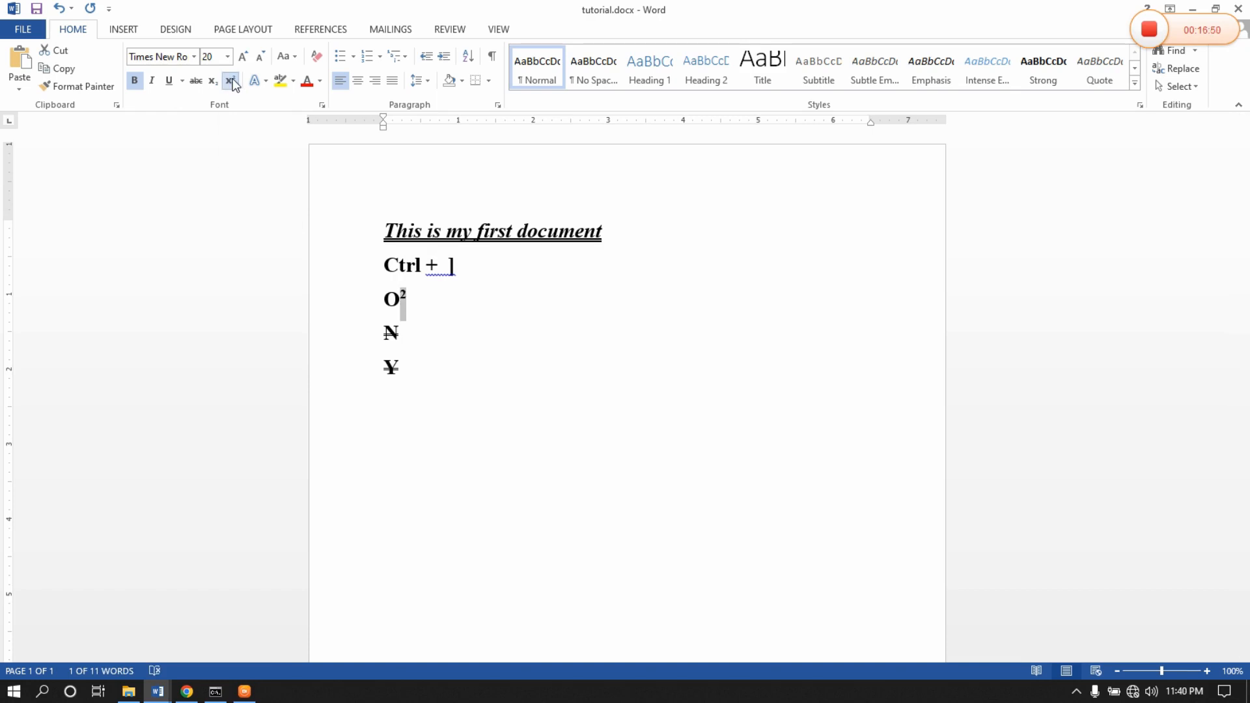
click(212, 81)
click(414, 303)
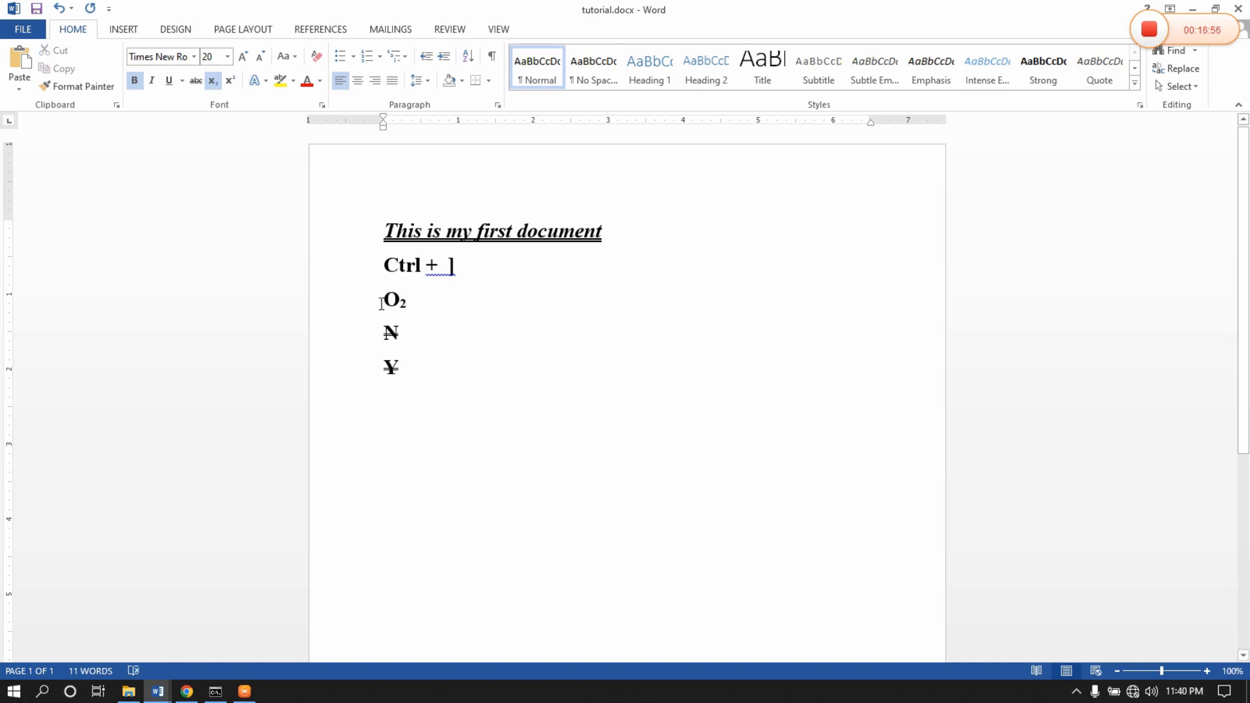
Type 'H2O' before O2 and subscript its 2 with Ctrl+=.
click(382, 303)
click(384, 303)
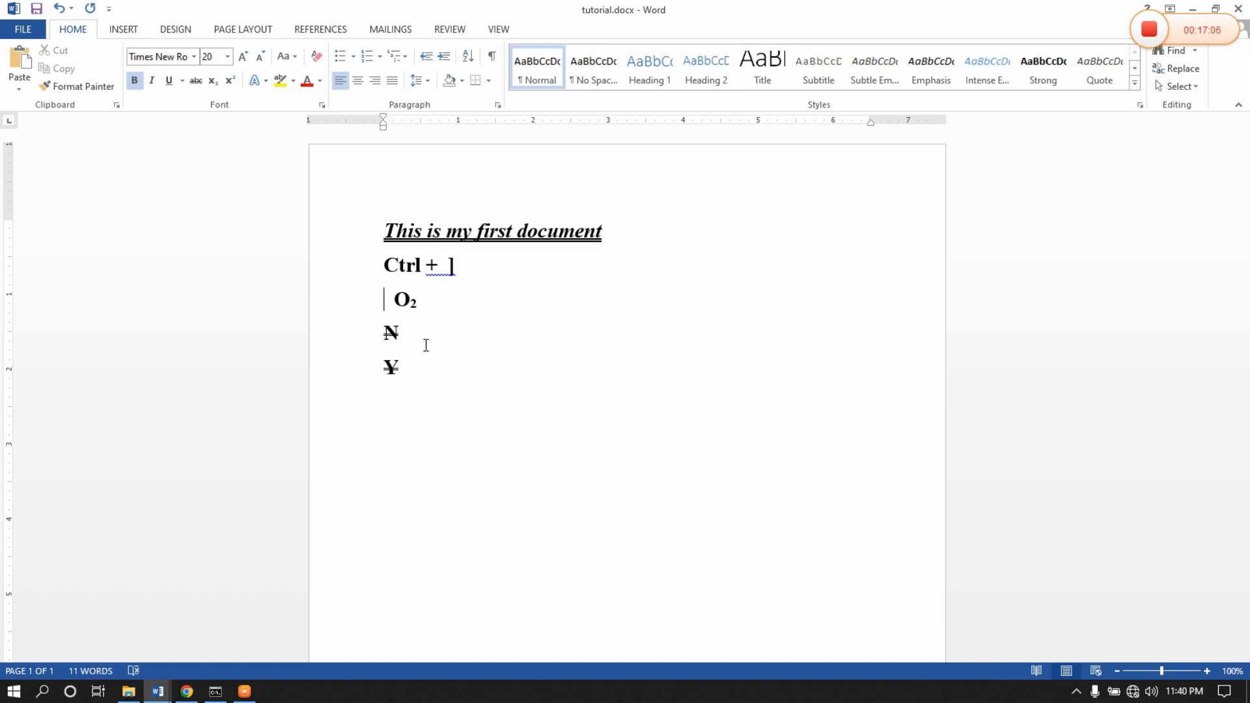
text(H2P)
key(BackSpace)
text(O)
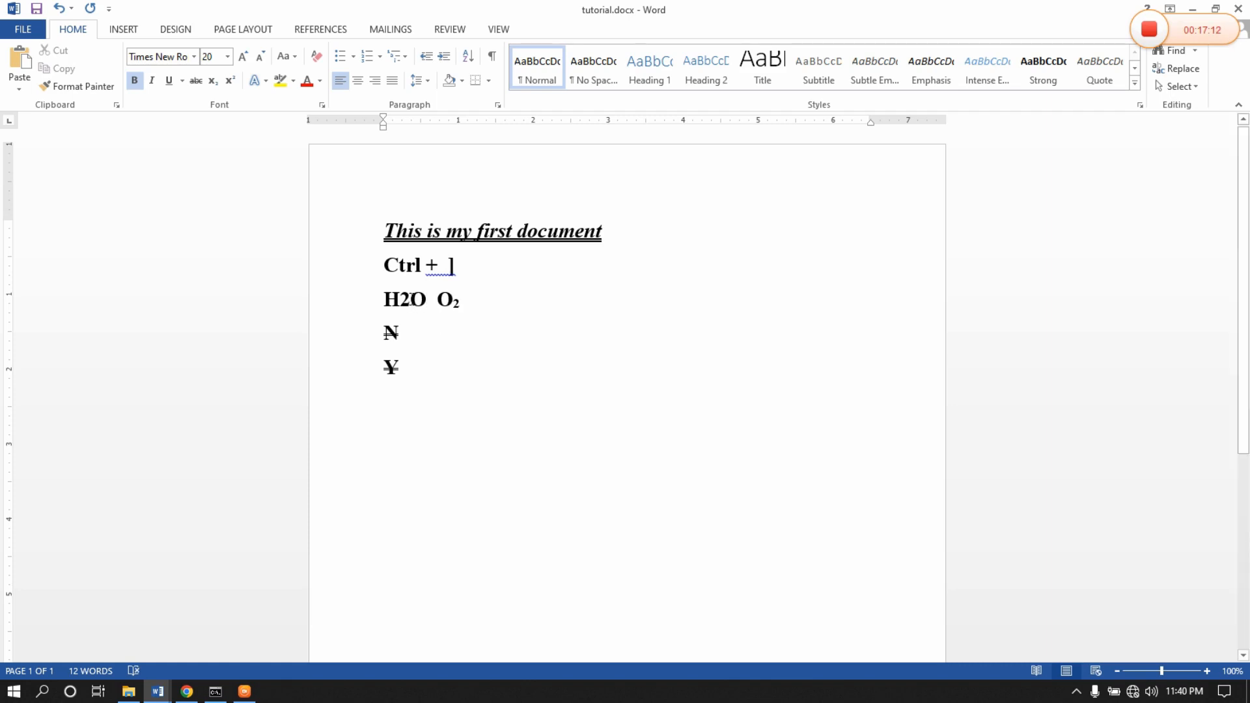
drag(410, 300, 405, 300)
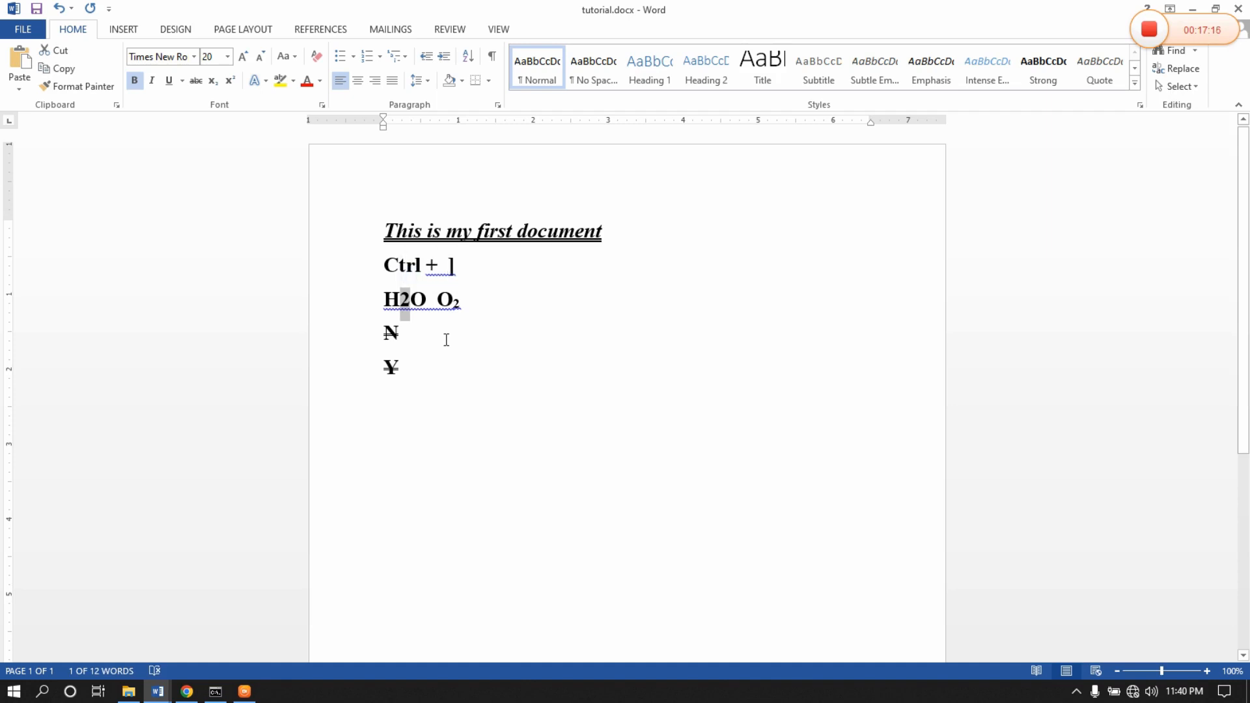
key(ctrl+shift+equal)
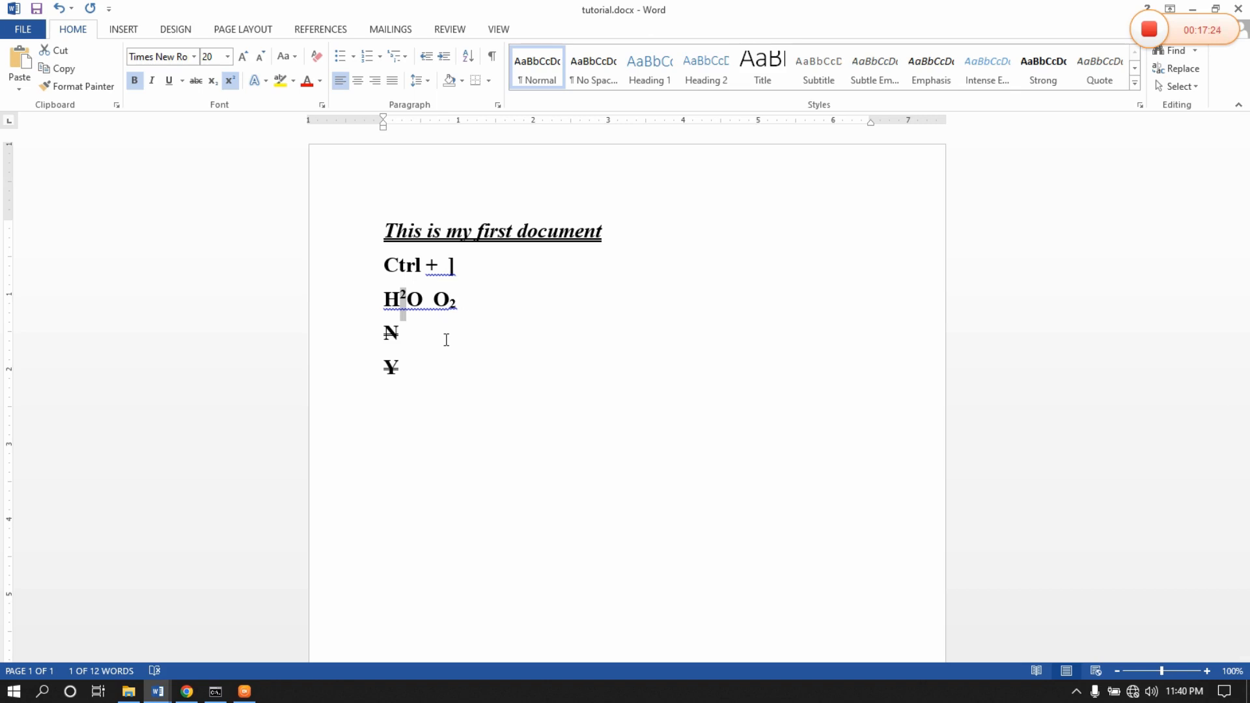
key(ctrl+equal)
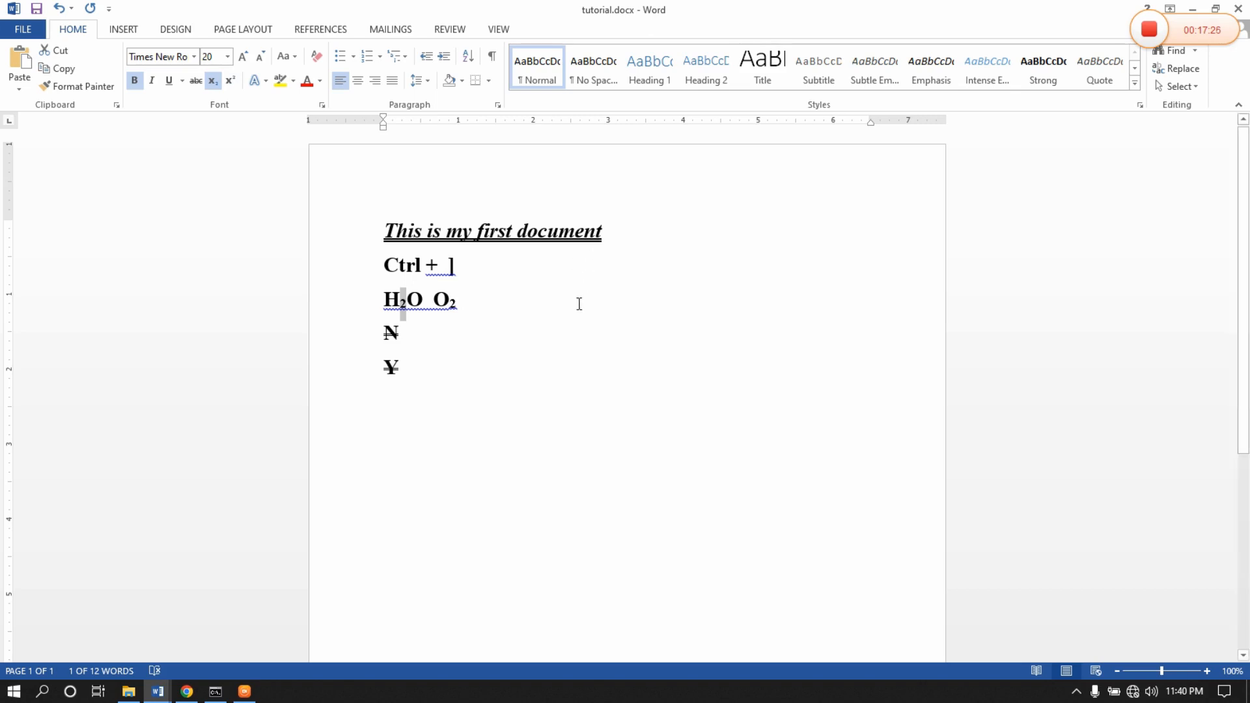
click(549, 302)
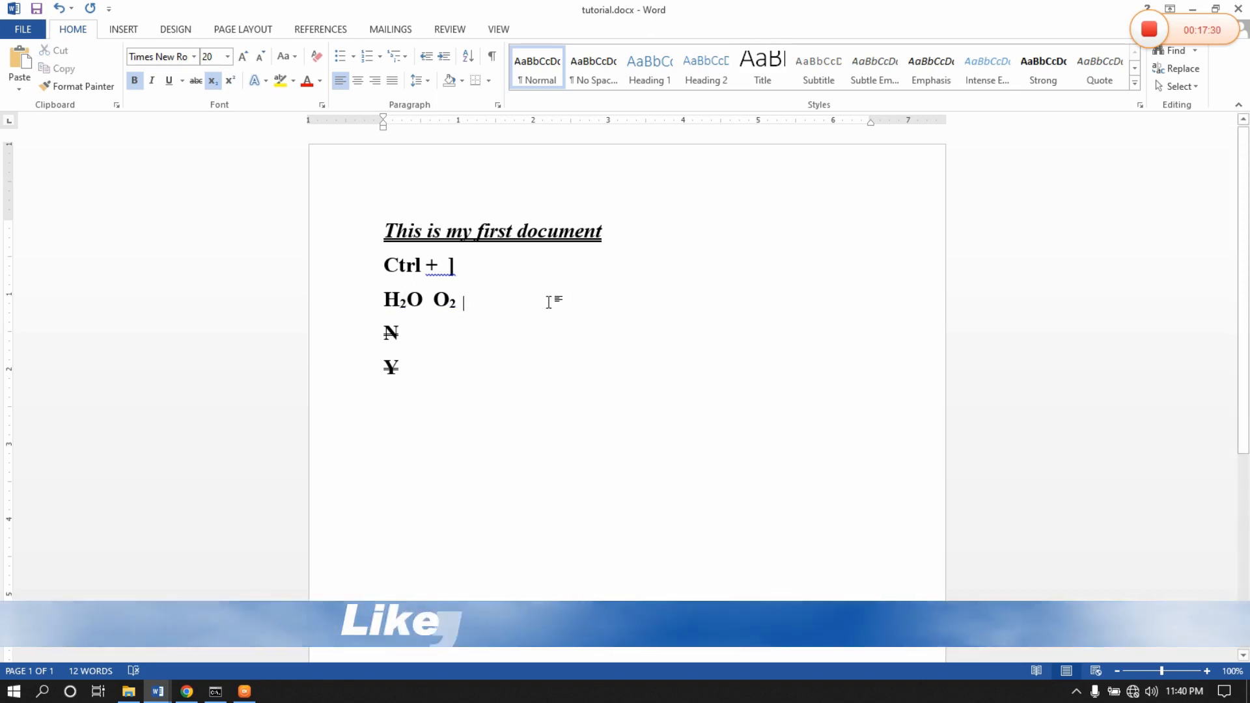
Type 'ctrl & +' after O2 and turn off subscript on it.
text(ctr)
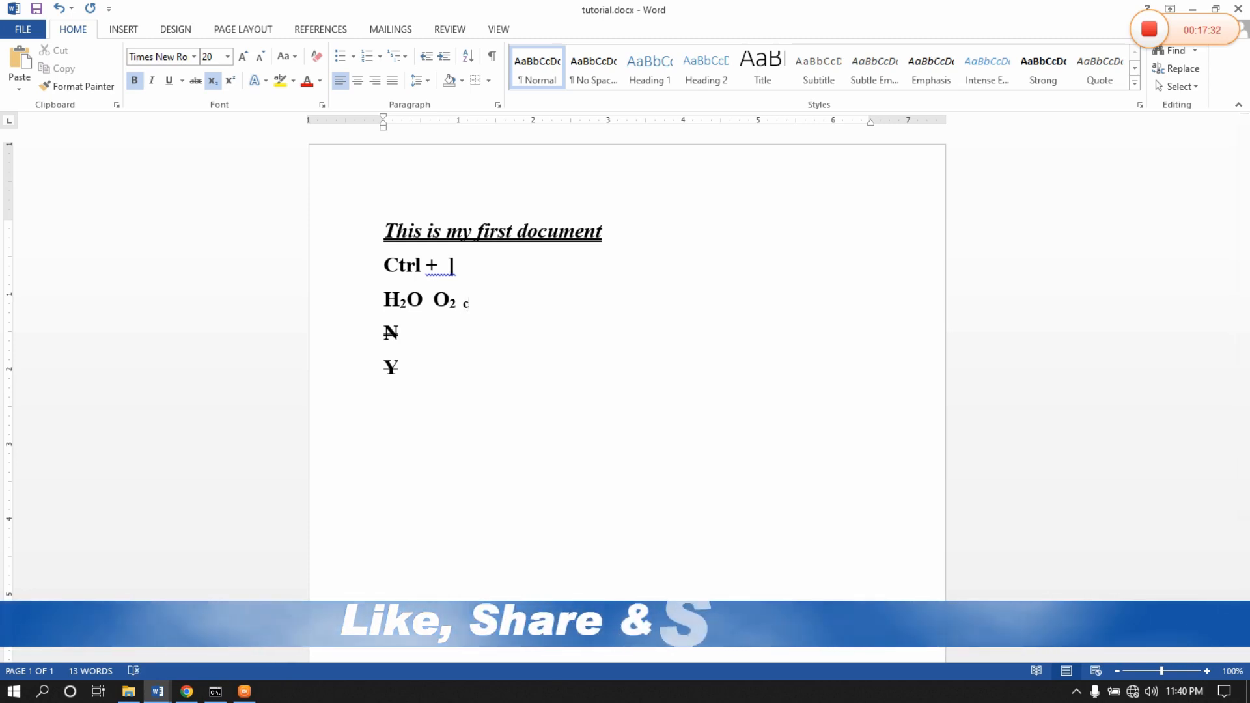
text(l )
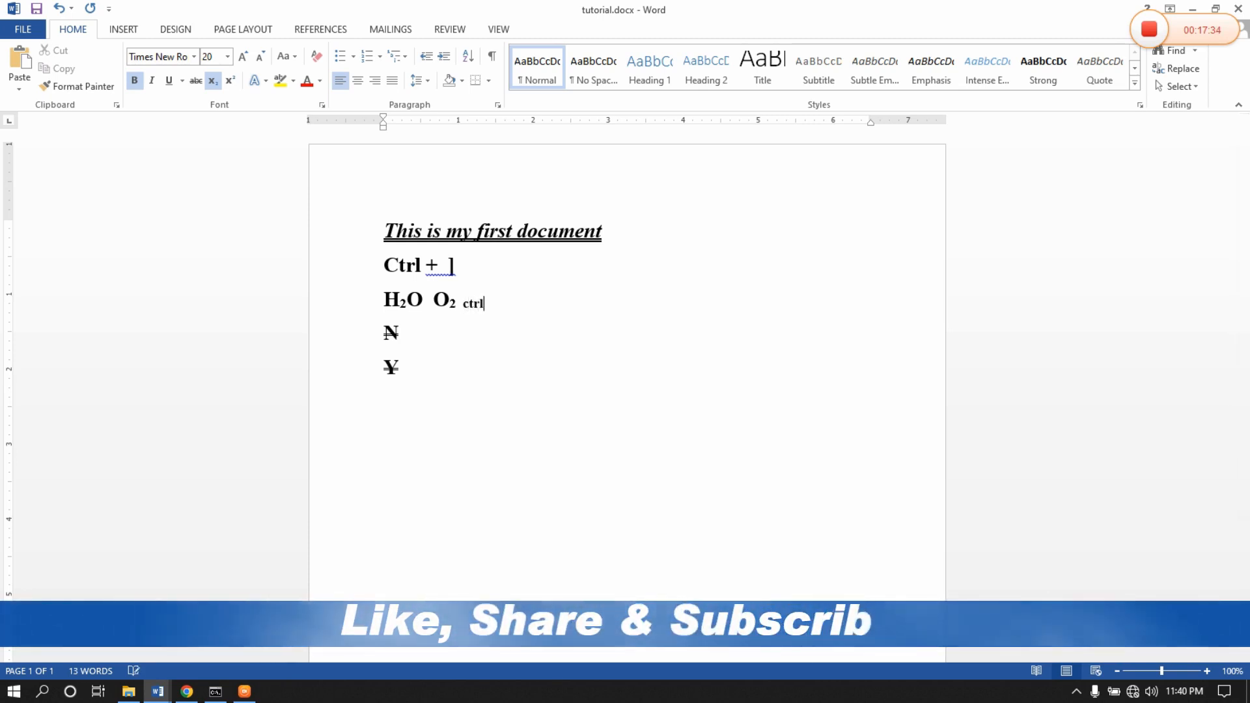
text(+)
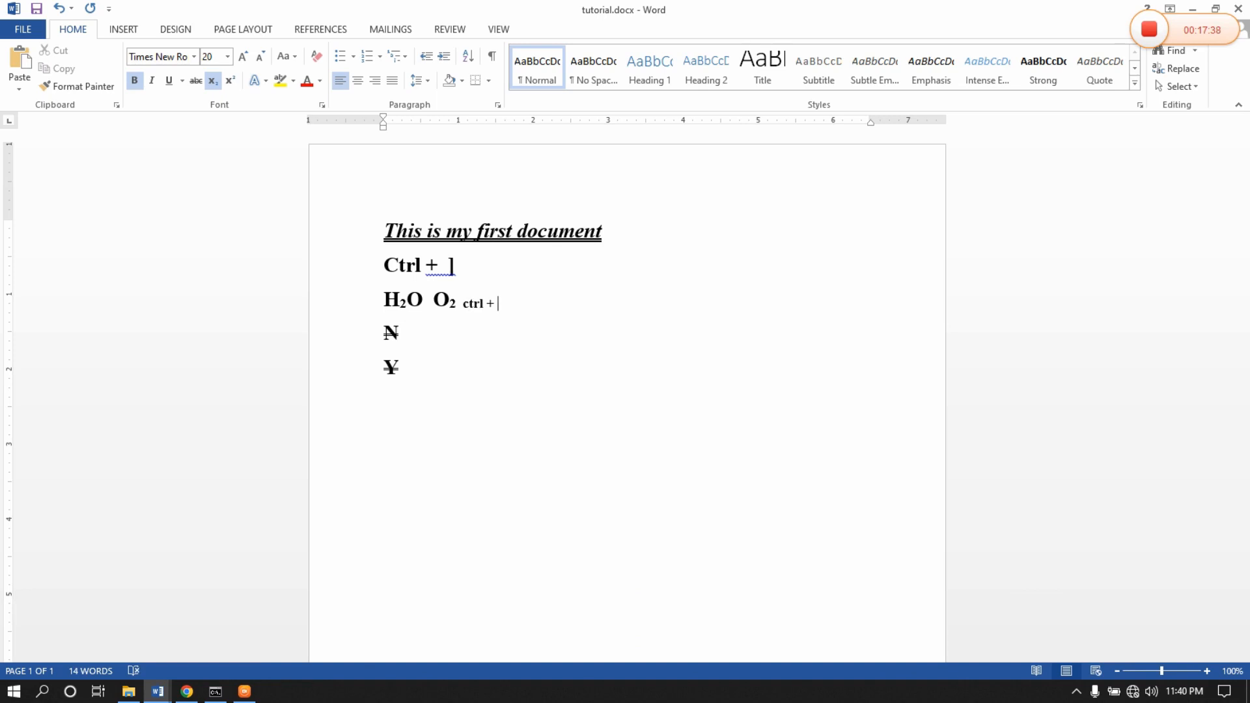
text( +)
click(495, 301)
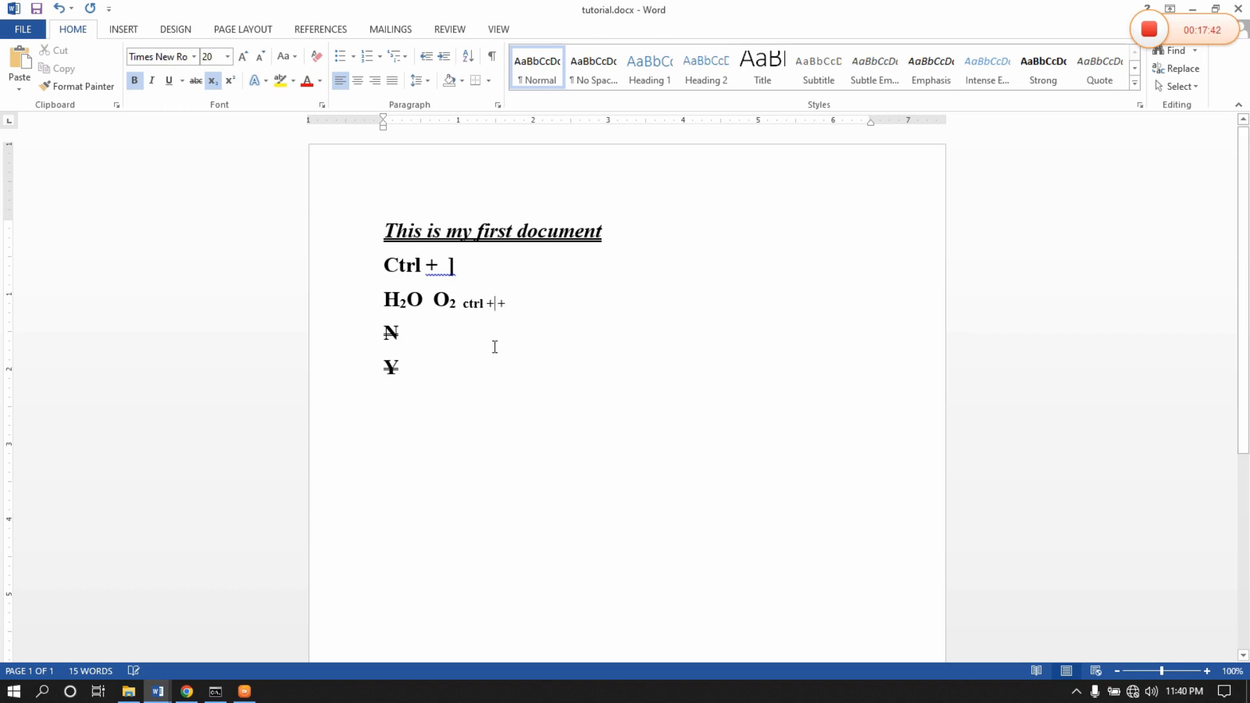
key(BackSpace)
text(&)
drag(512, 304, 463, 304)
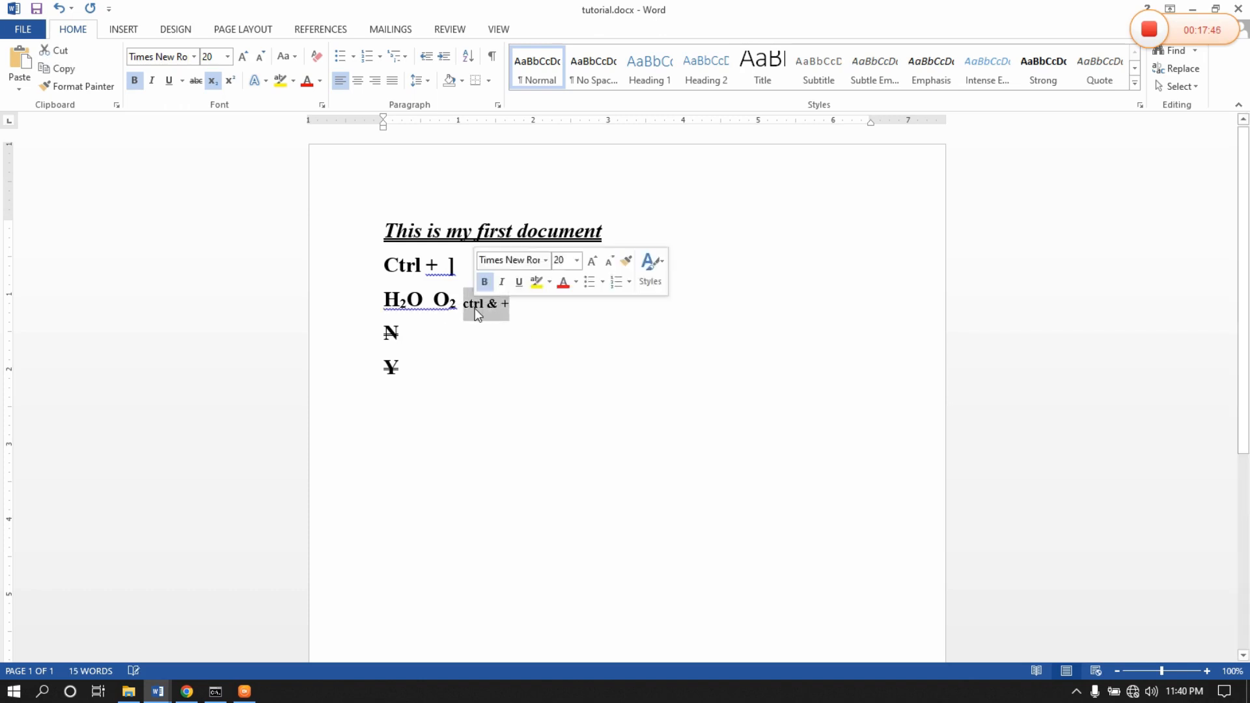
key(ctrl+equal)
Extend the note with '(subscript) while ctrl & shift & + (superscript)'.
click(554, 303)
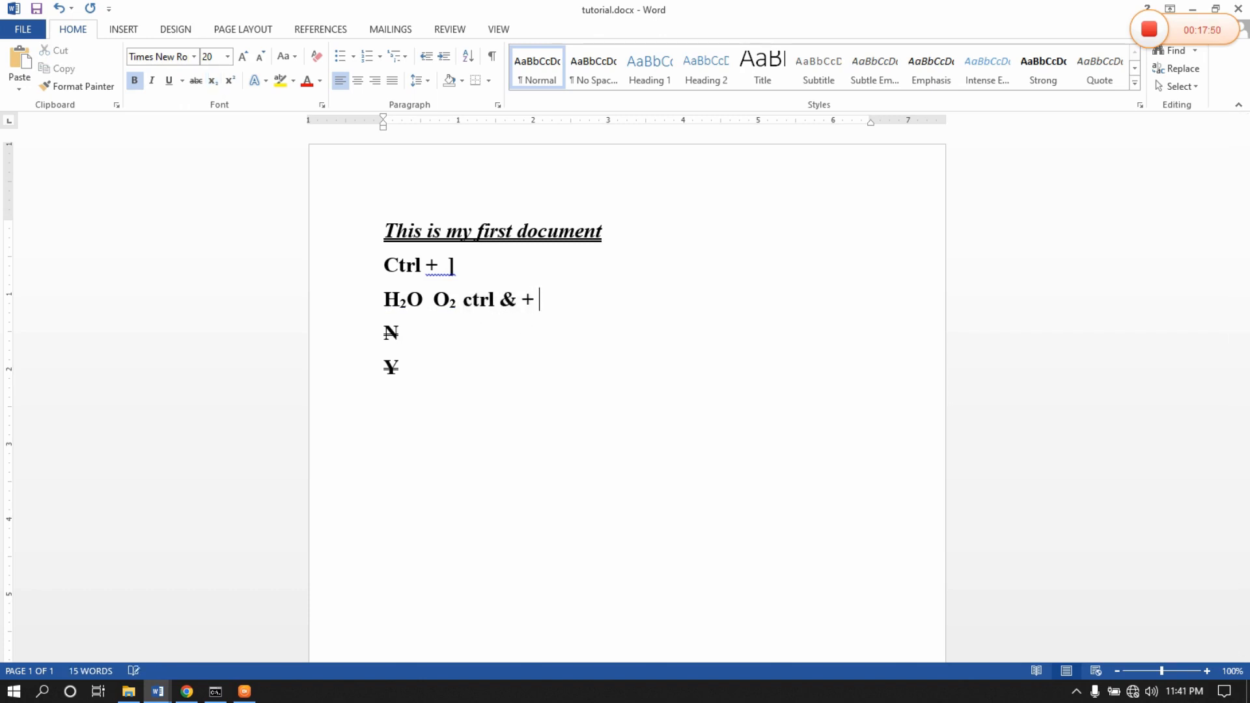
text(subscript)
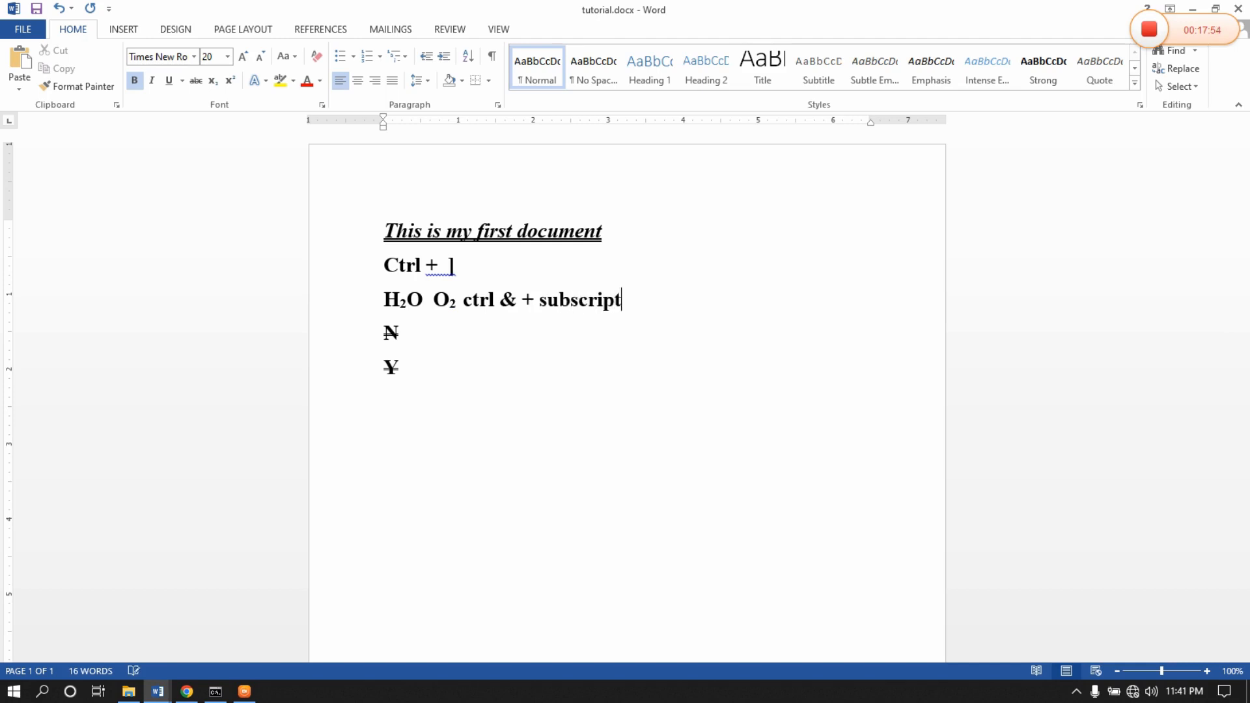
text( whilc)
key(BackSpace)
text(e ctrl )
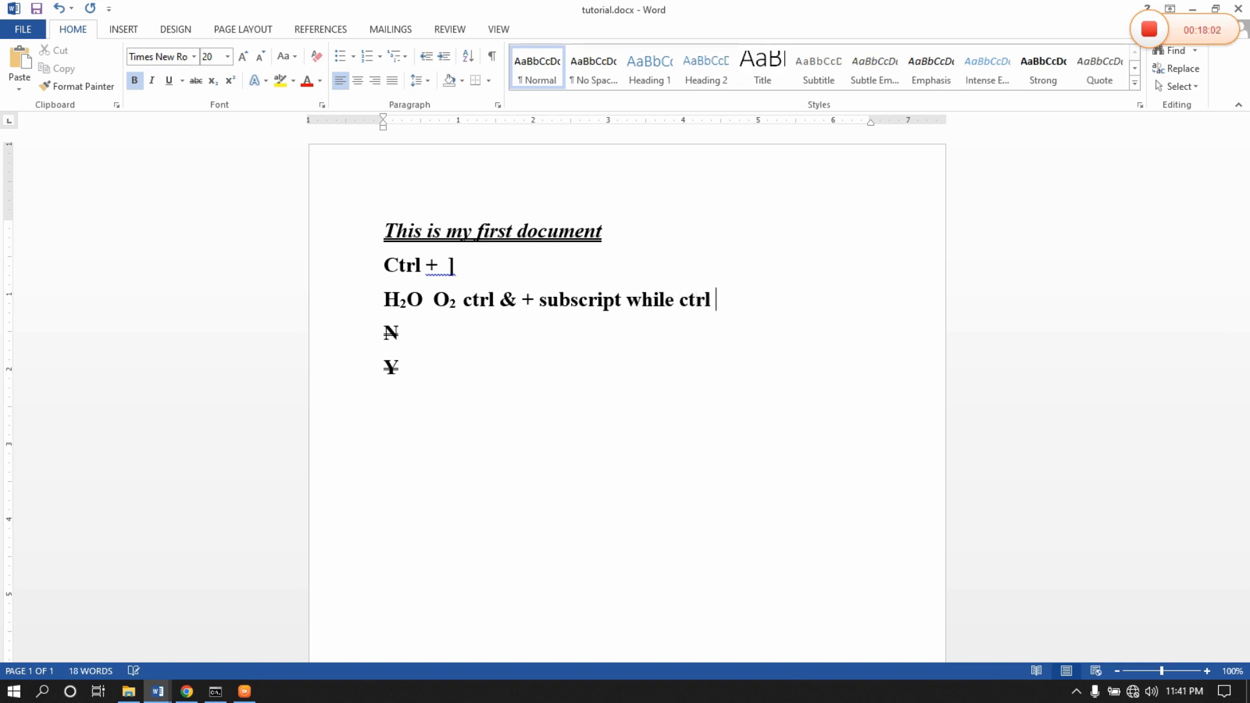
text(& shift & )
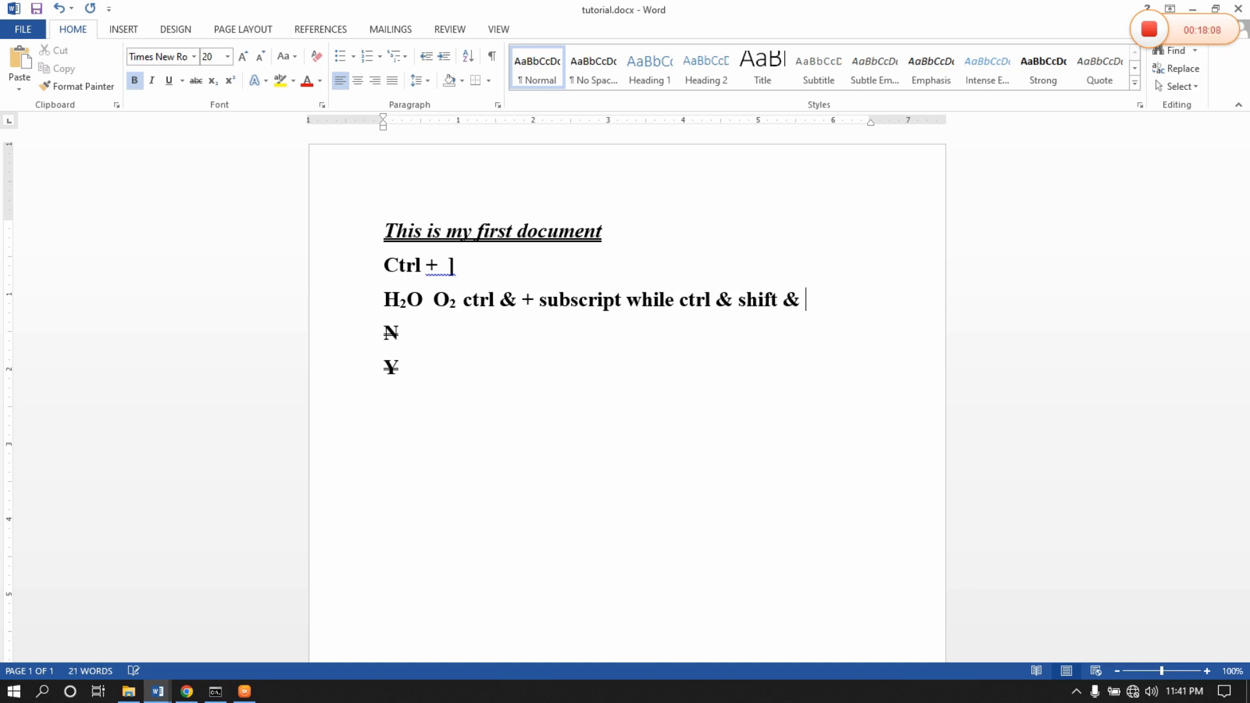
text(+ ())
key(Left)
text(su)
text(perscr)
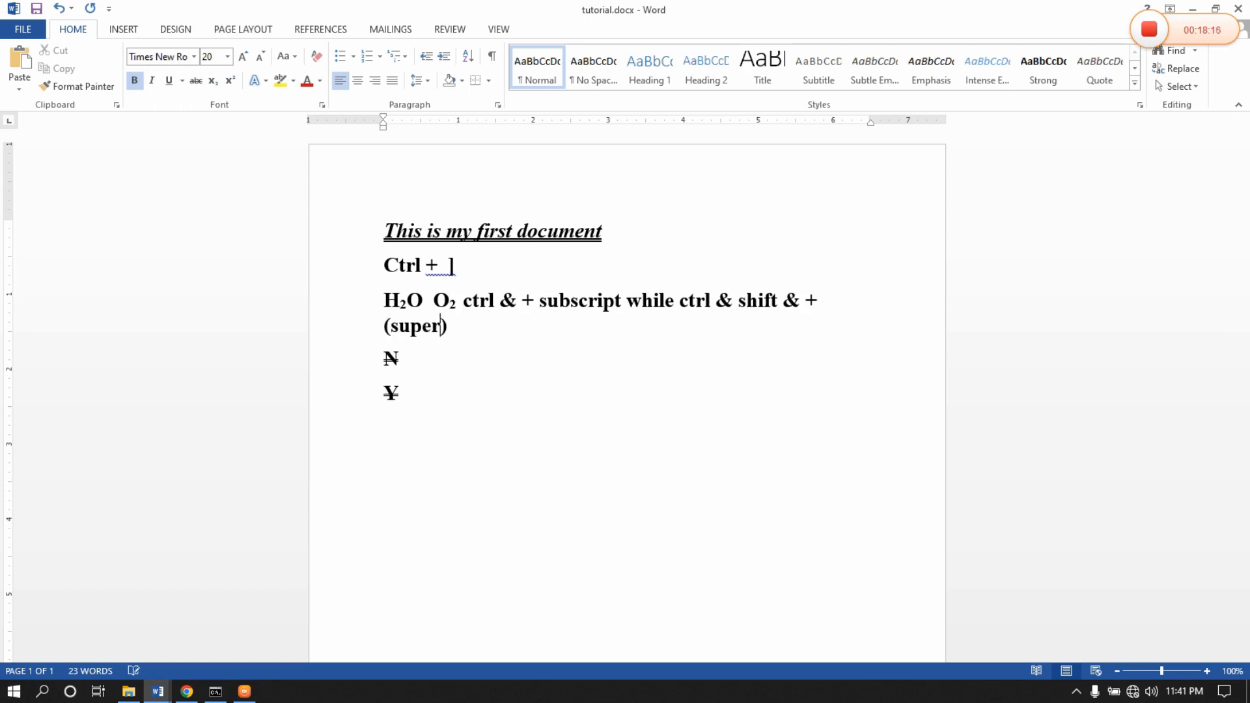
text(ipt)
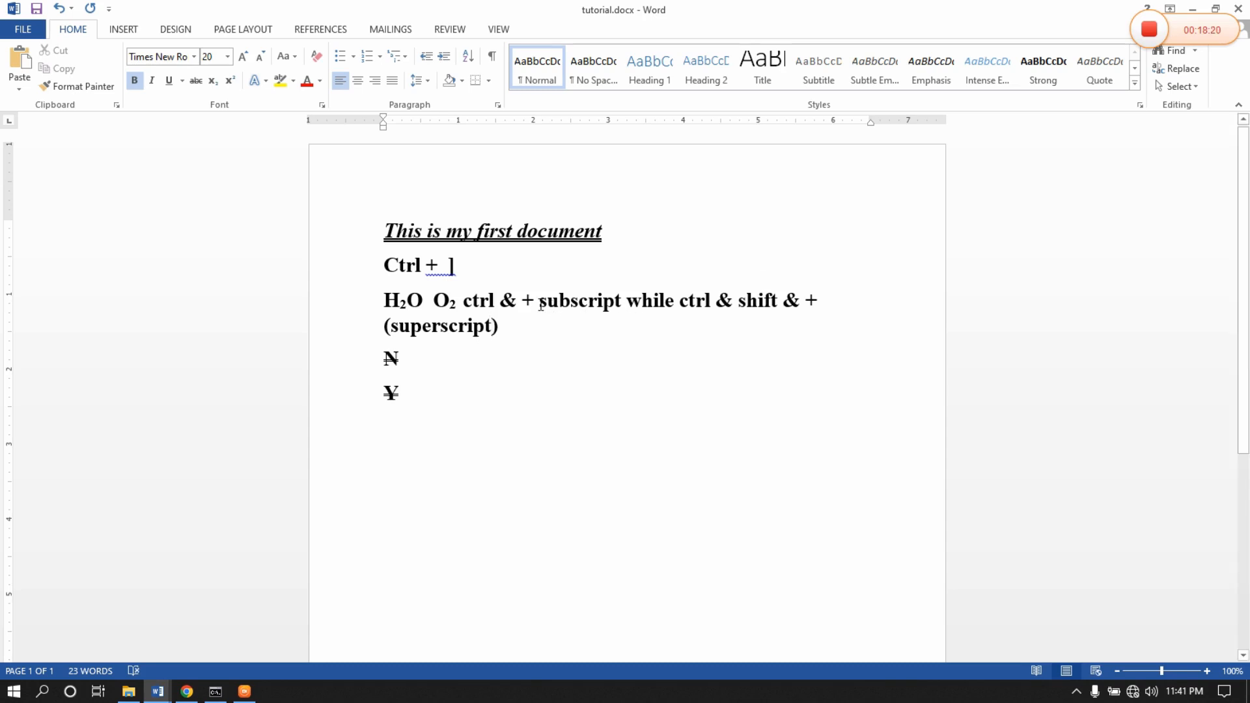
key(BackSpace)
key(BackSpace)
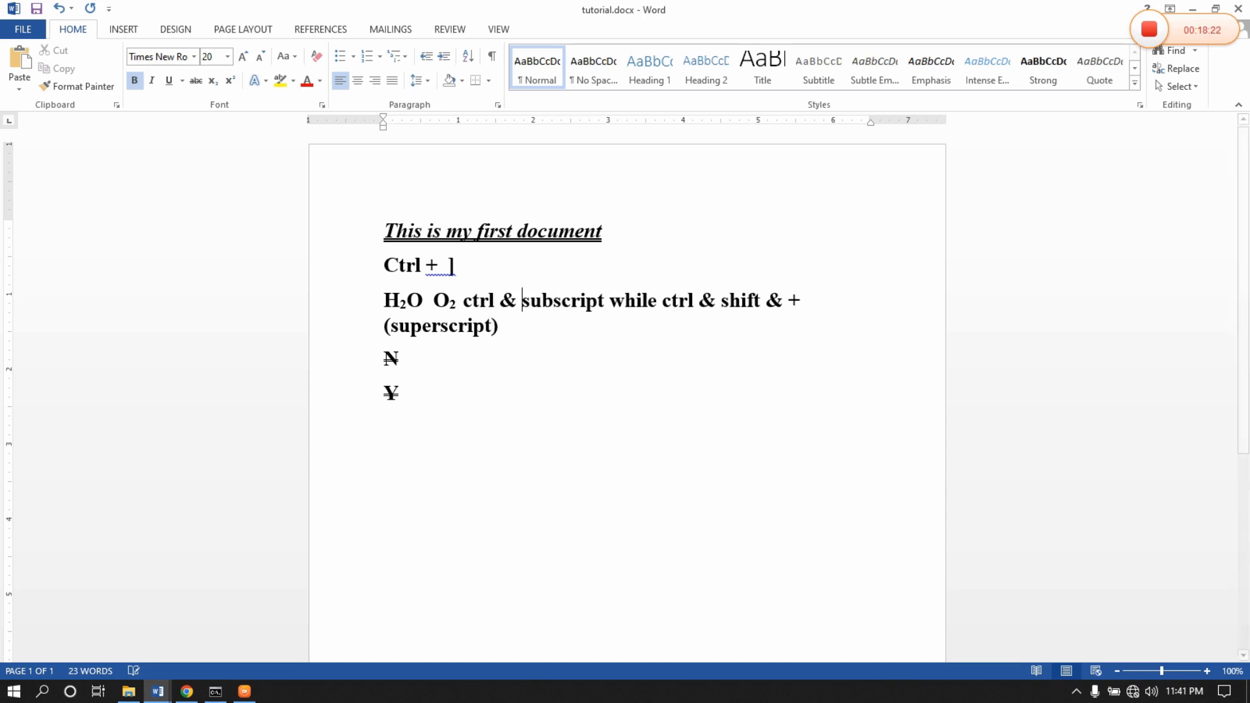
text(+ )
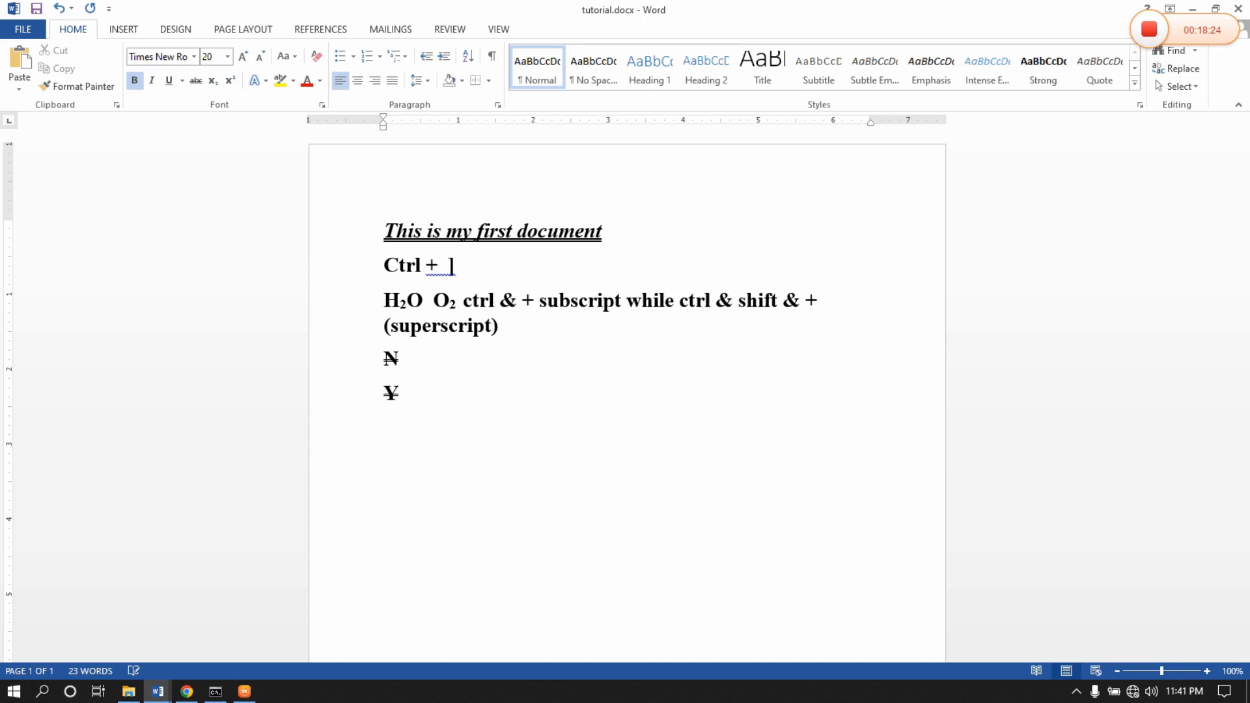
text(()
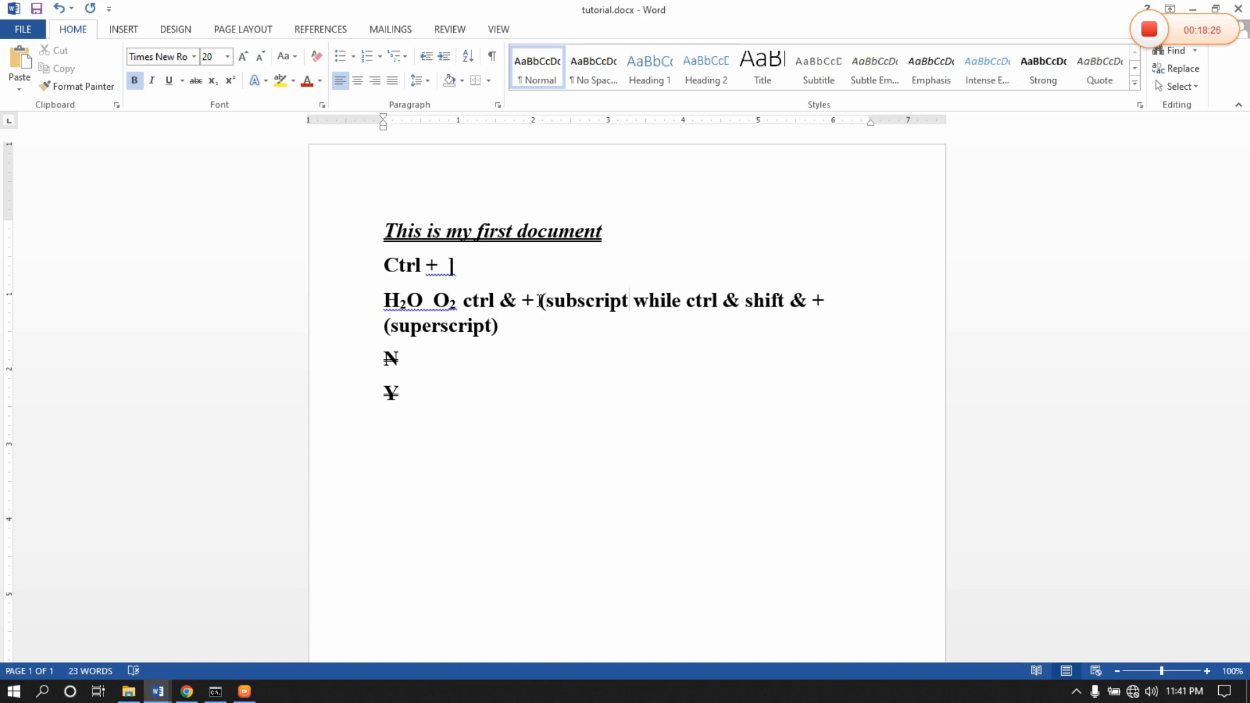
text())
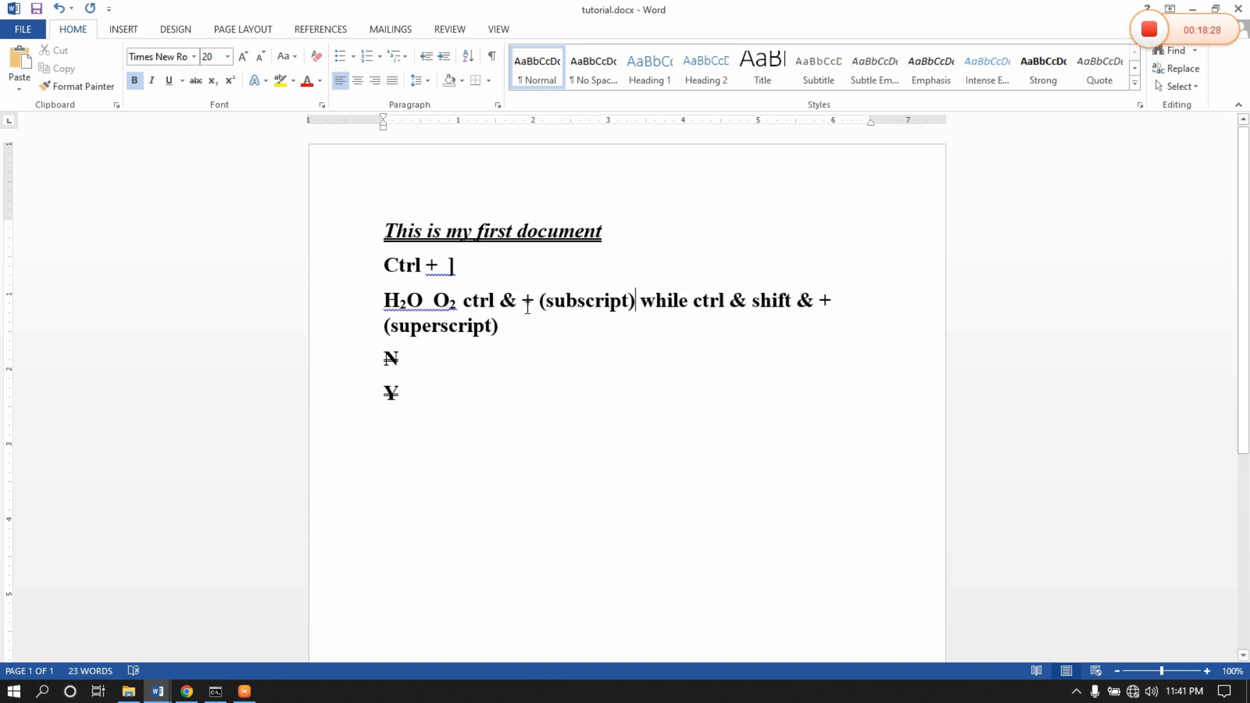
Break the H2O O2 line before each 'ctrl' so each shortcut note gets its own line.
click(694, 301)
key(Return)
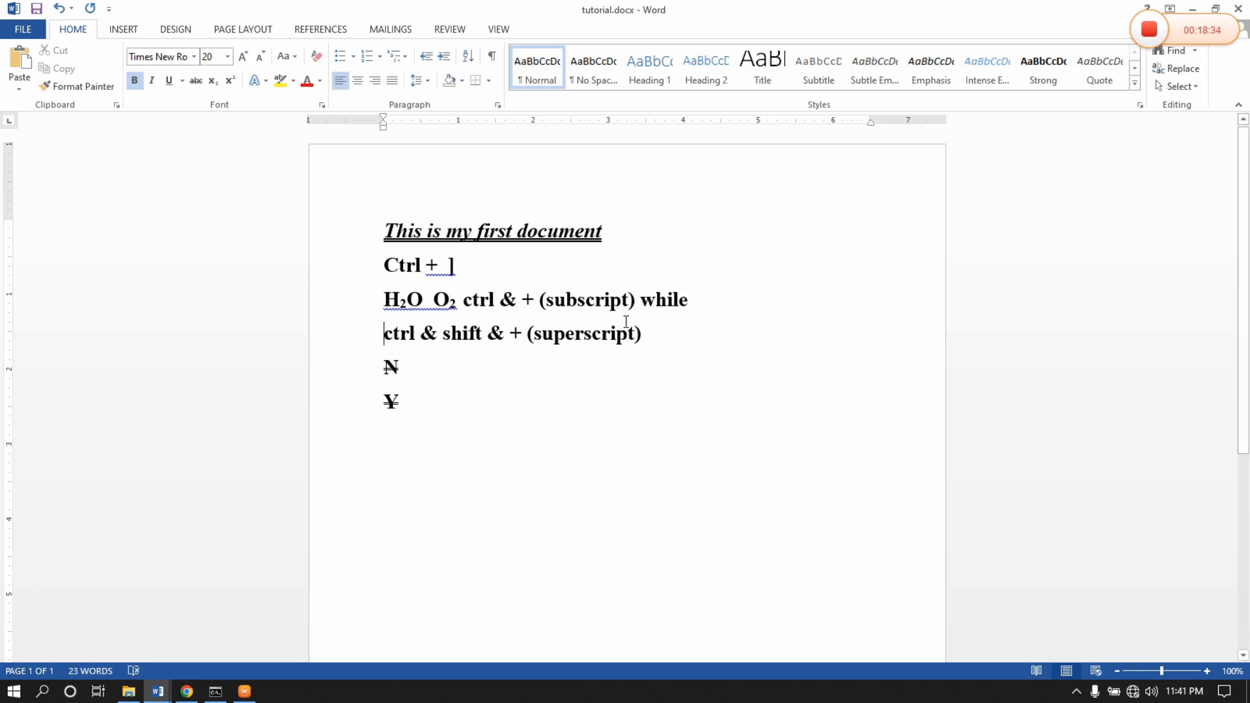
click(465, 302)
key(Return)
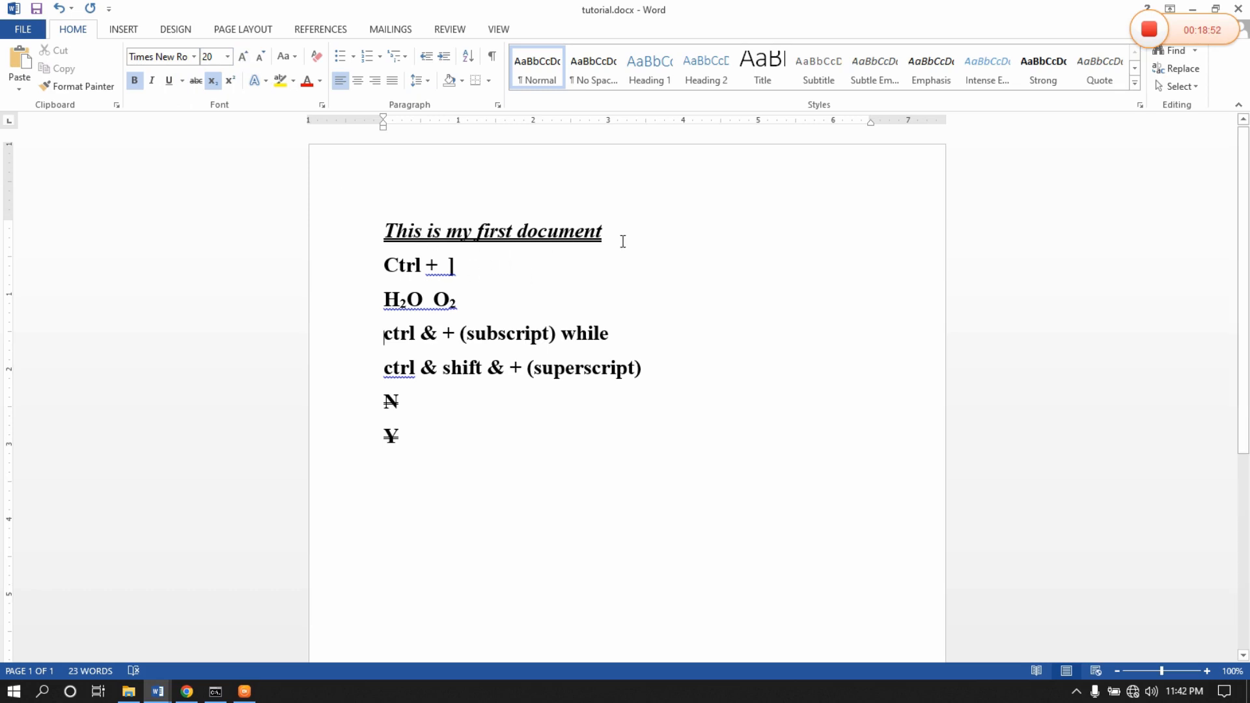
click(460, 268)
Type 'Another Paragraph' on a new line below Ctrl + ].
key(Return)
key(Return)
key(Up)
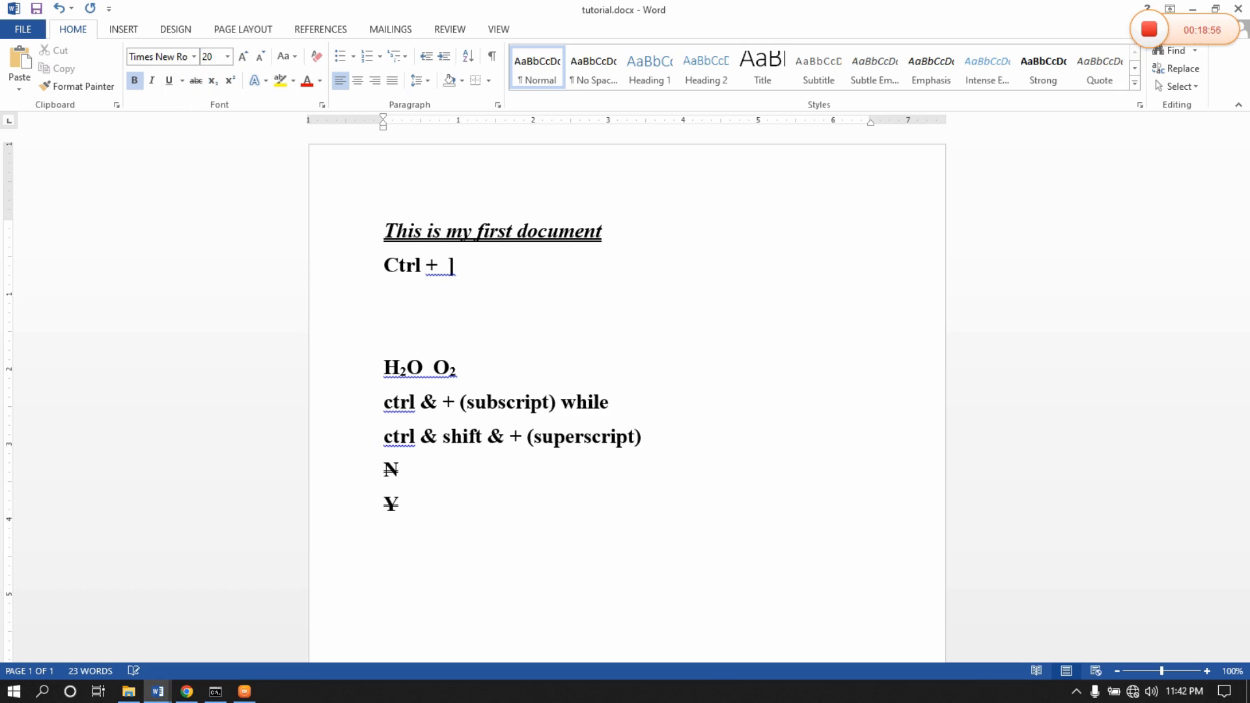
text(Anoher)
key(BackSpace)
key(BackSpace)
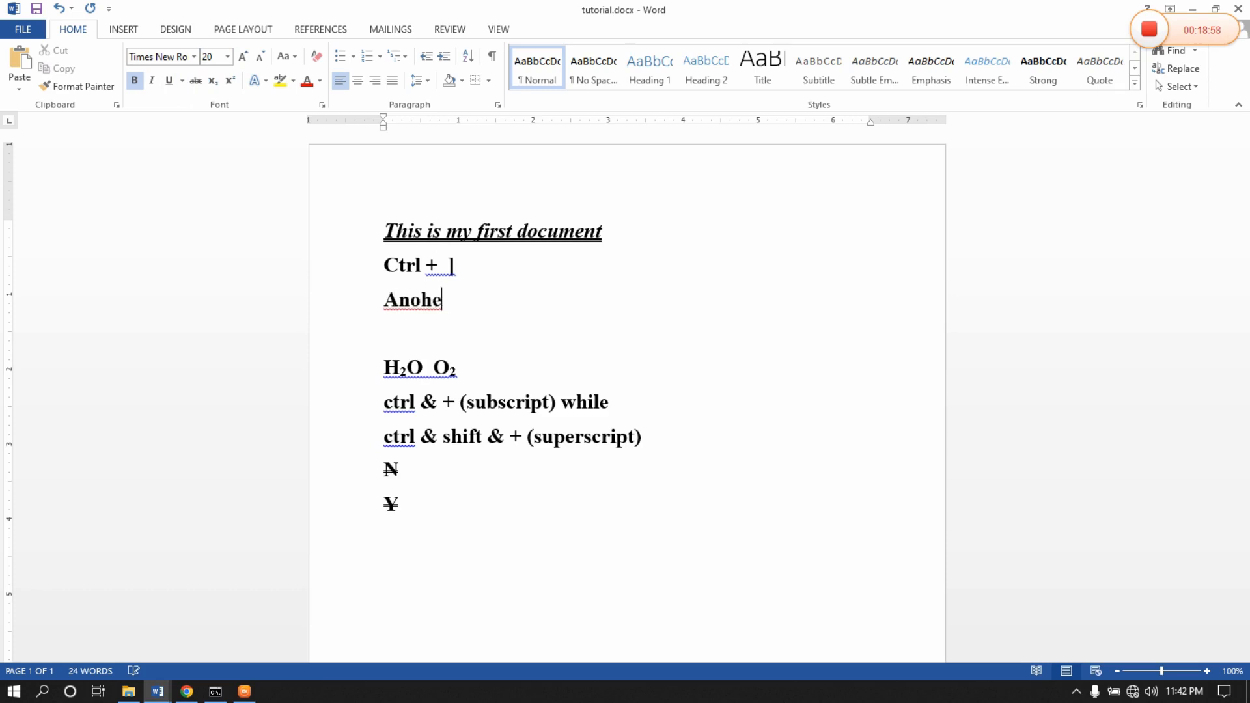
key(BackSpace)
key(BackSpace)
text(ther Par)
key(BackSpace)
text(r)
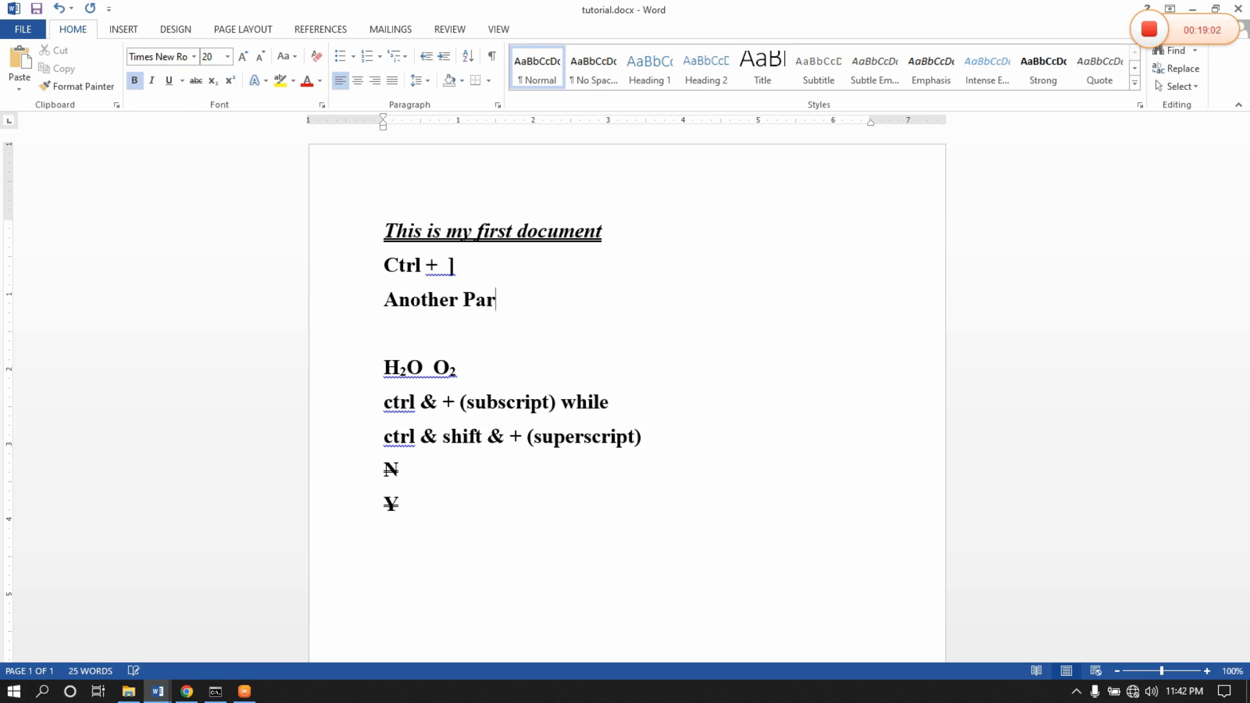
text(agra)
text(ph)
Resize the word 'Paragraph' to 22 pt.
drag(561, 294, 466, 304)
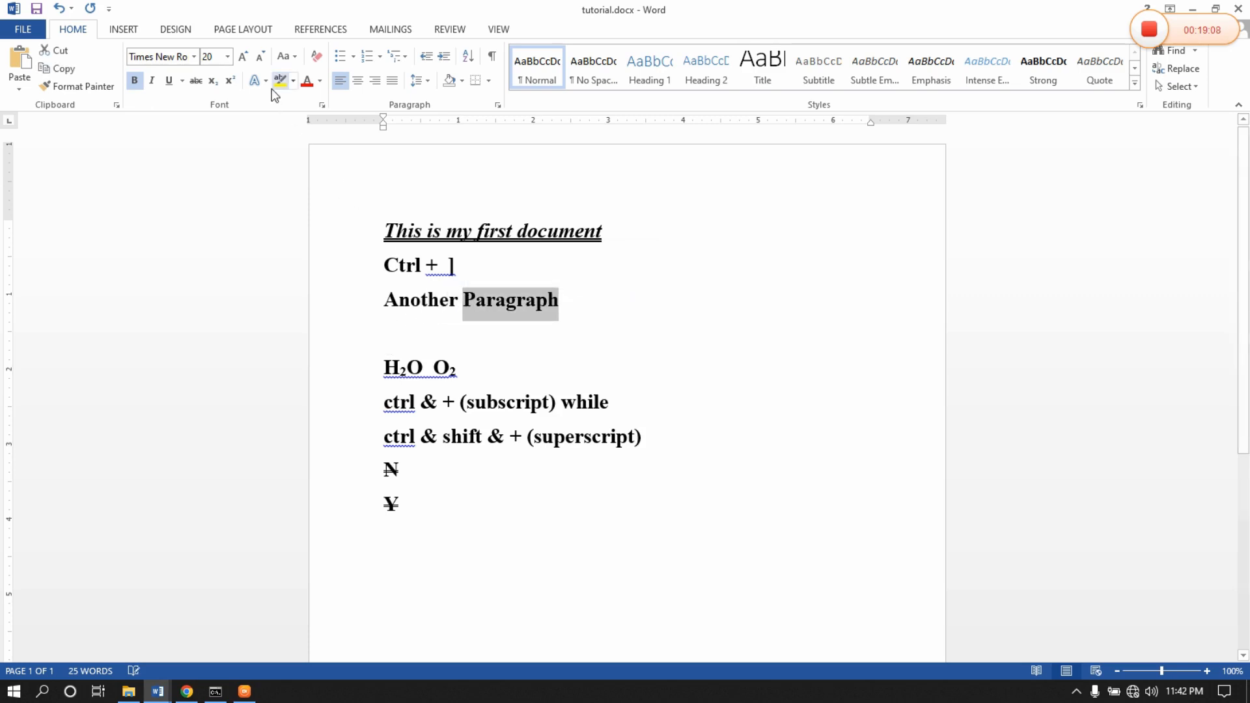
click(243, 58)
click(244, 57)
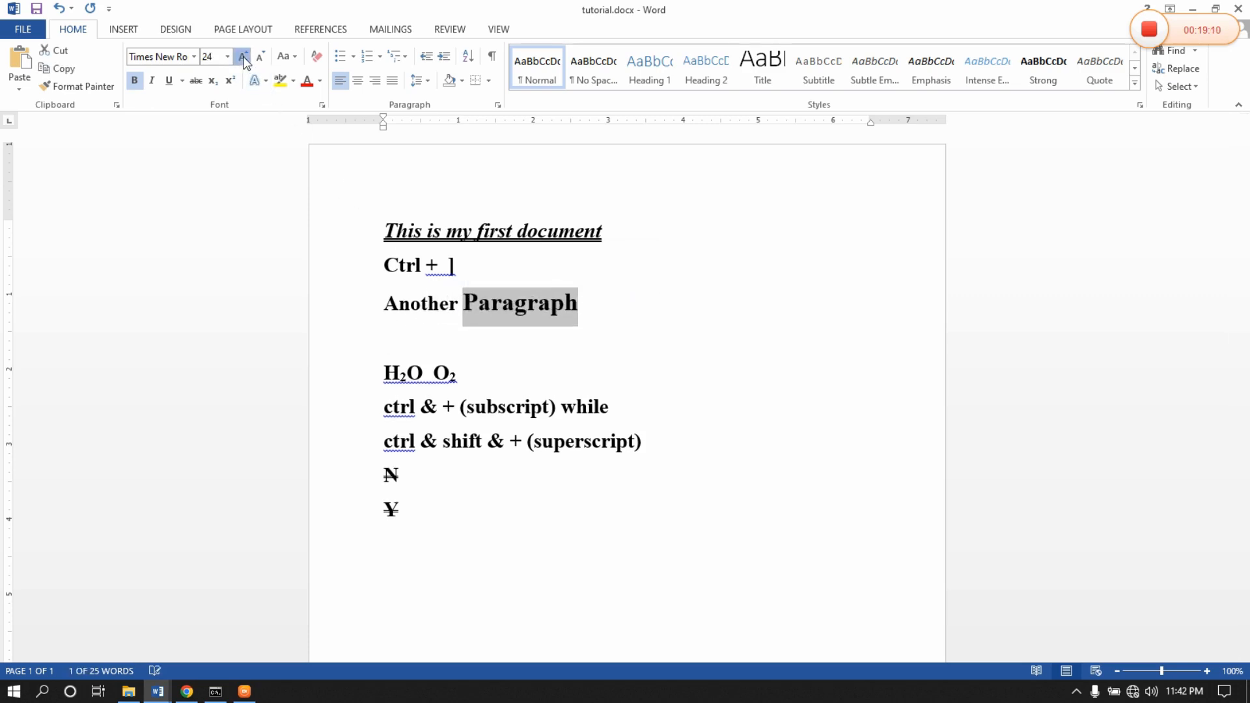
click(244, 57)
click(243, 57)
click(244, 58)
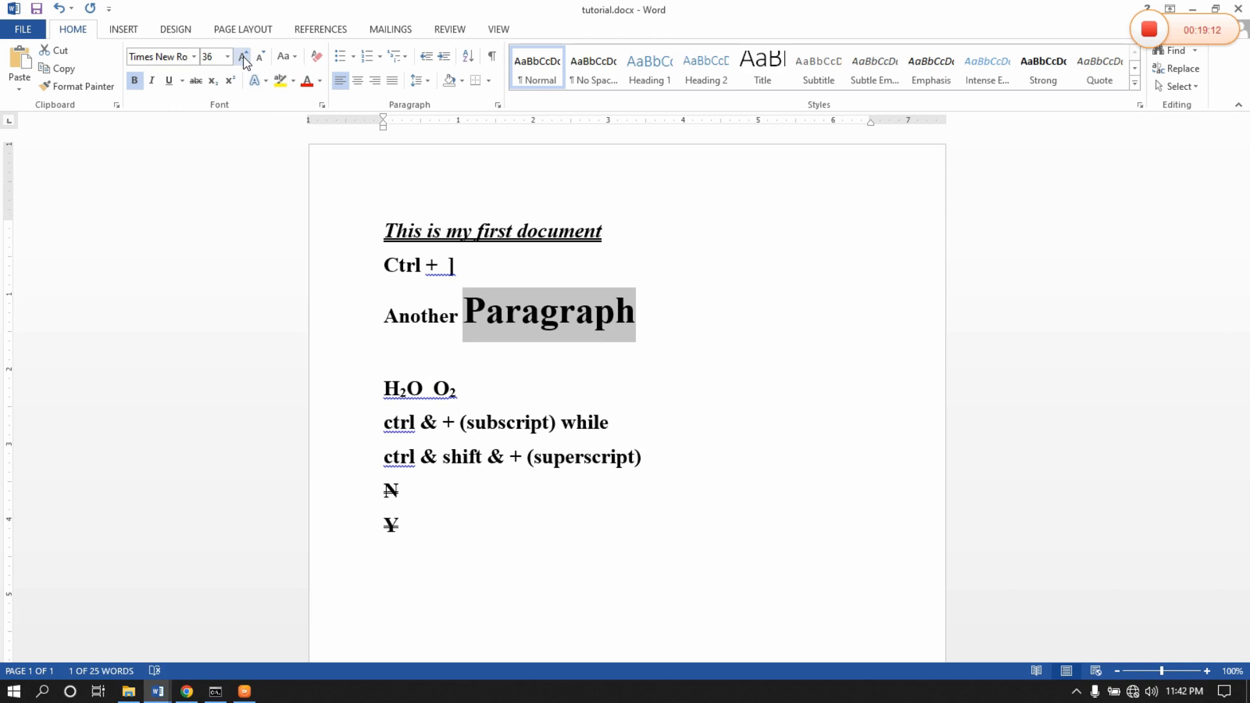
drag(383, 264, 466, 267)
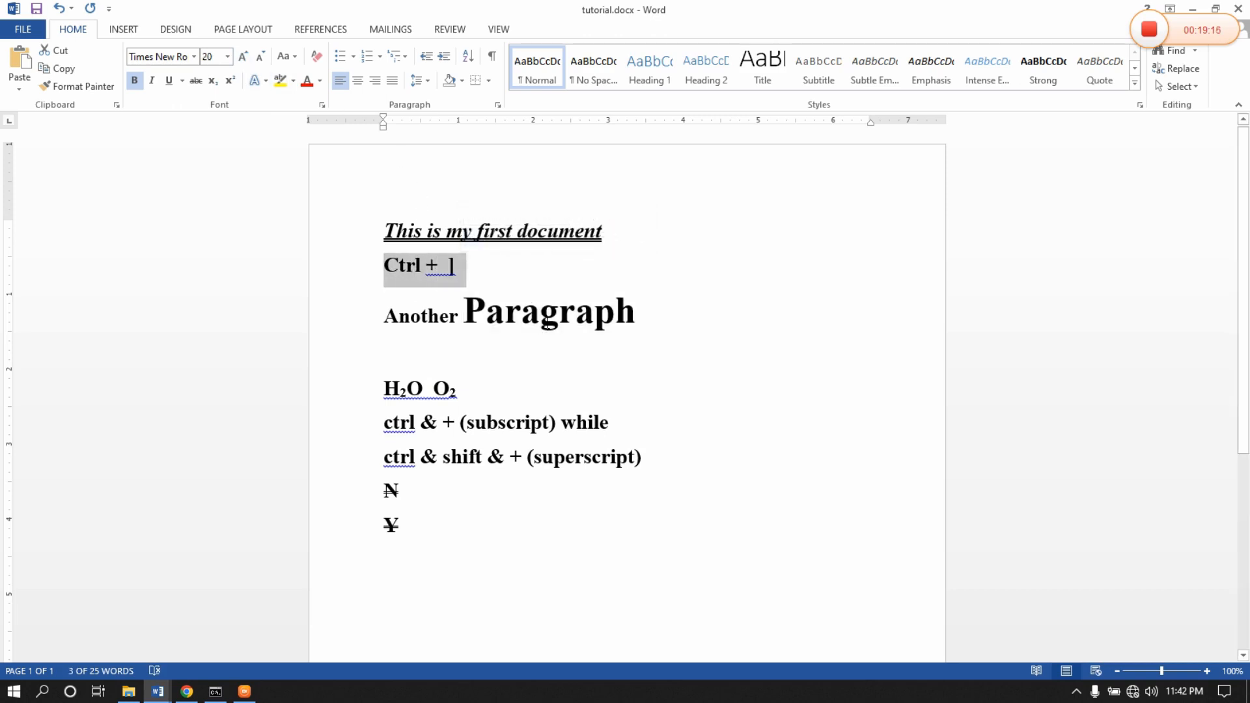
double_click(524, 304)
click(260, 60)
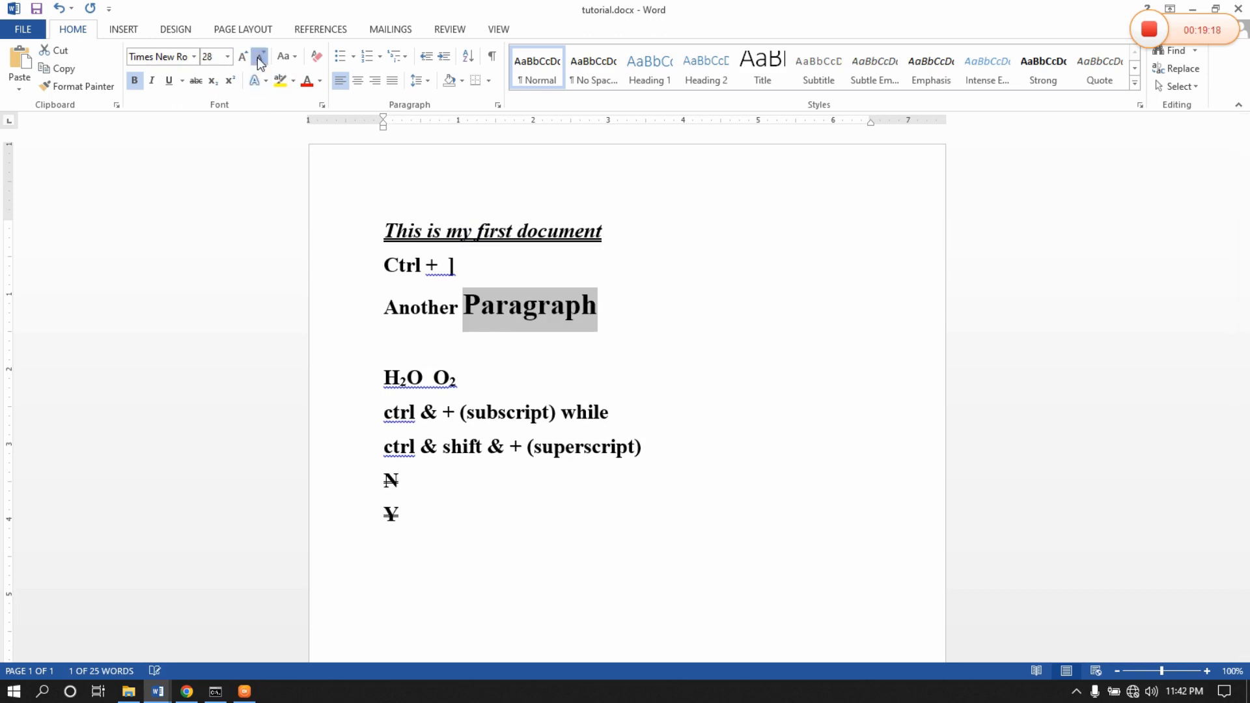
click(259, 60)
click(260, 60)
click(260, 60)
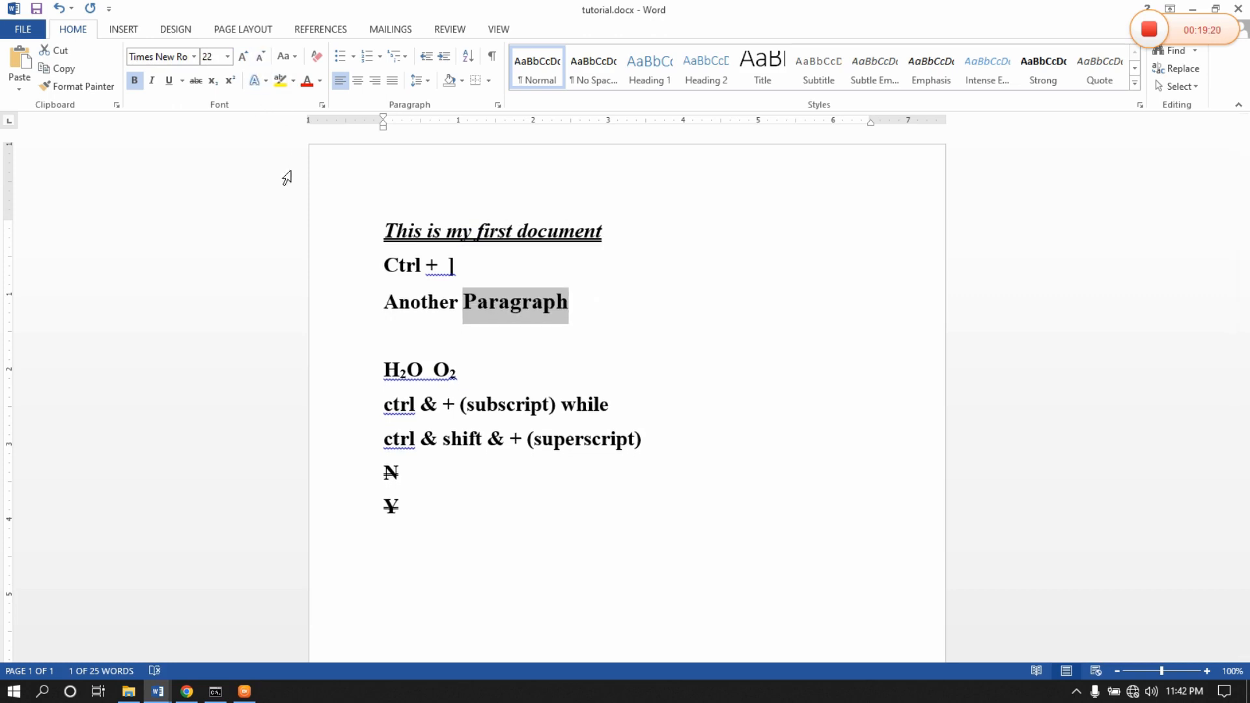
Keep the Ctrl + ] line at 20 pt and select the word 'Paragraph'.
drag(384, 266, 469, 263)
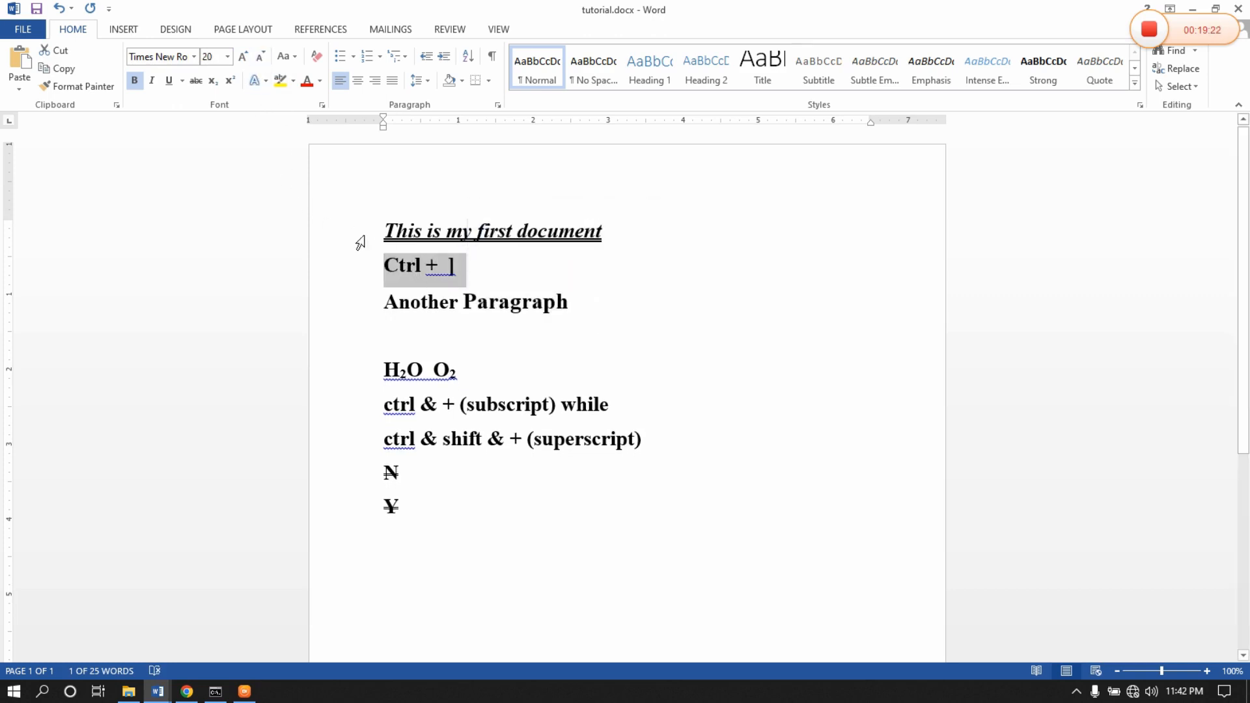
click(243, 57)
click(243, 58)
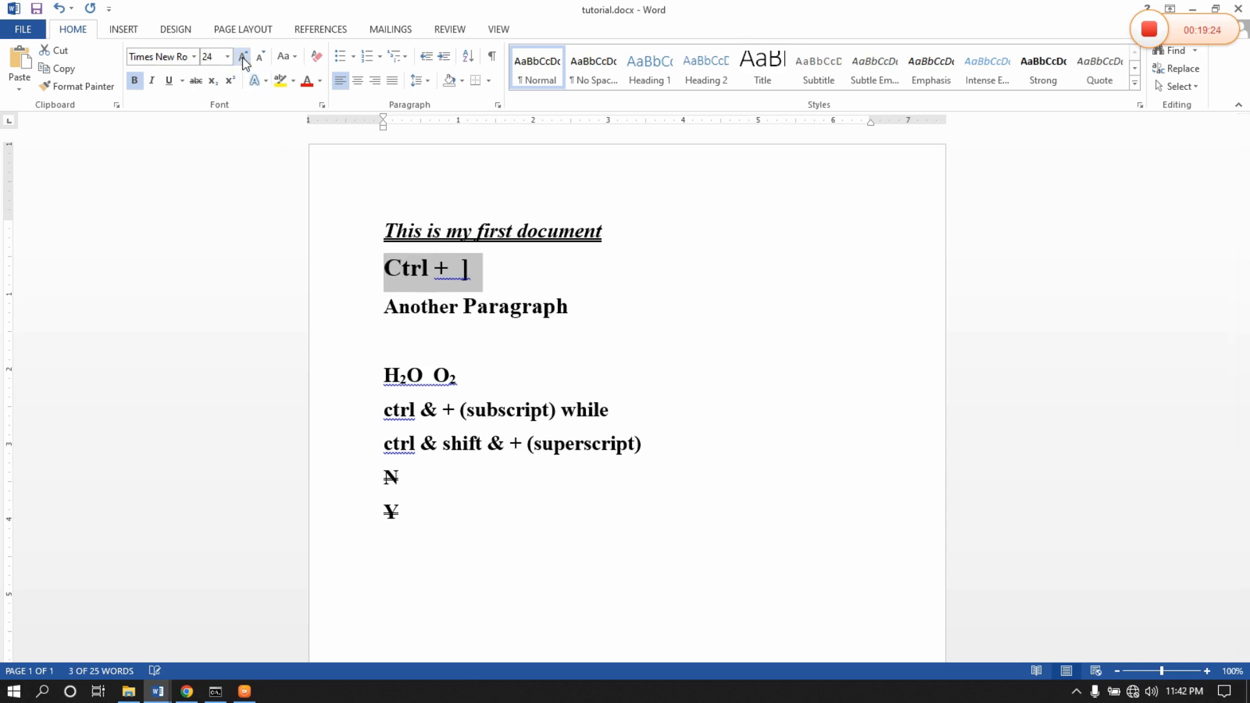
click(259, 59)
click(259, 60)
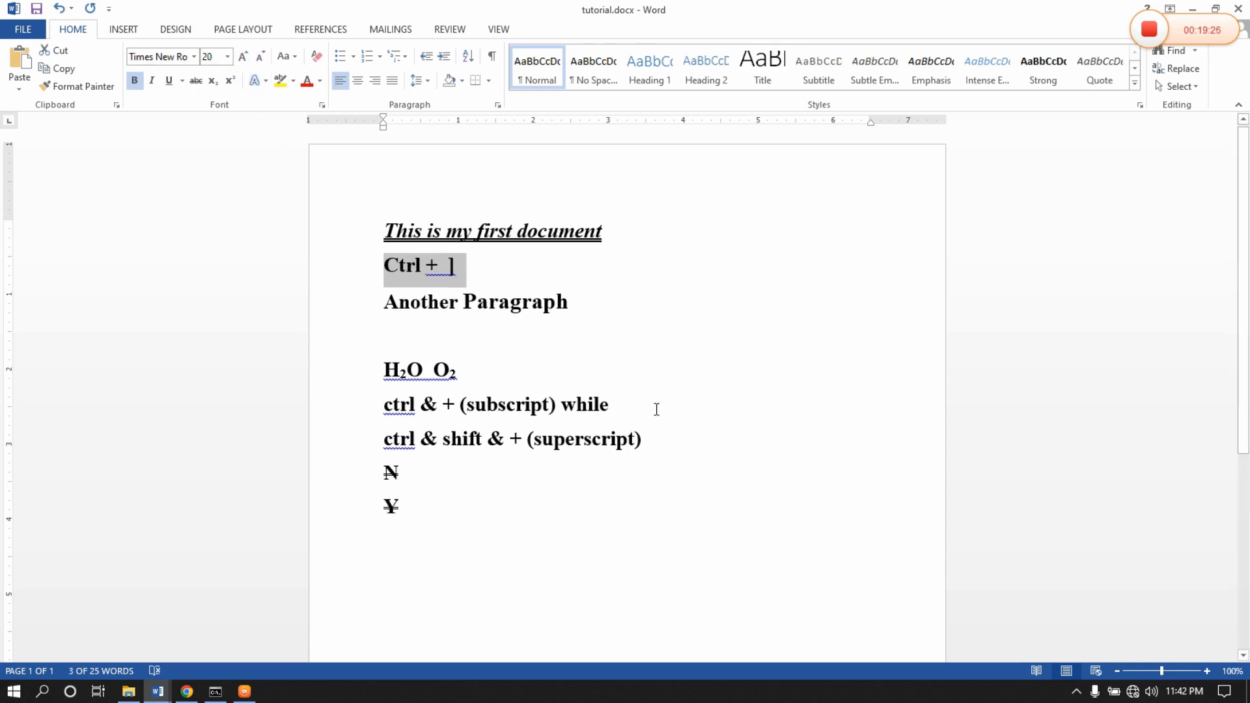
click(660, 336)
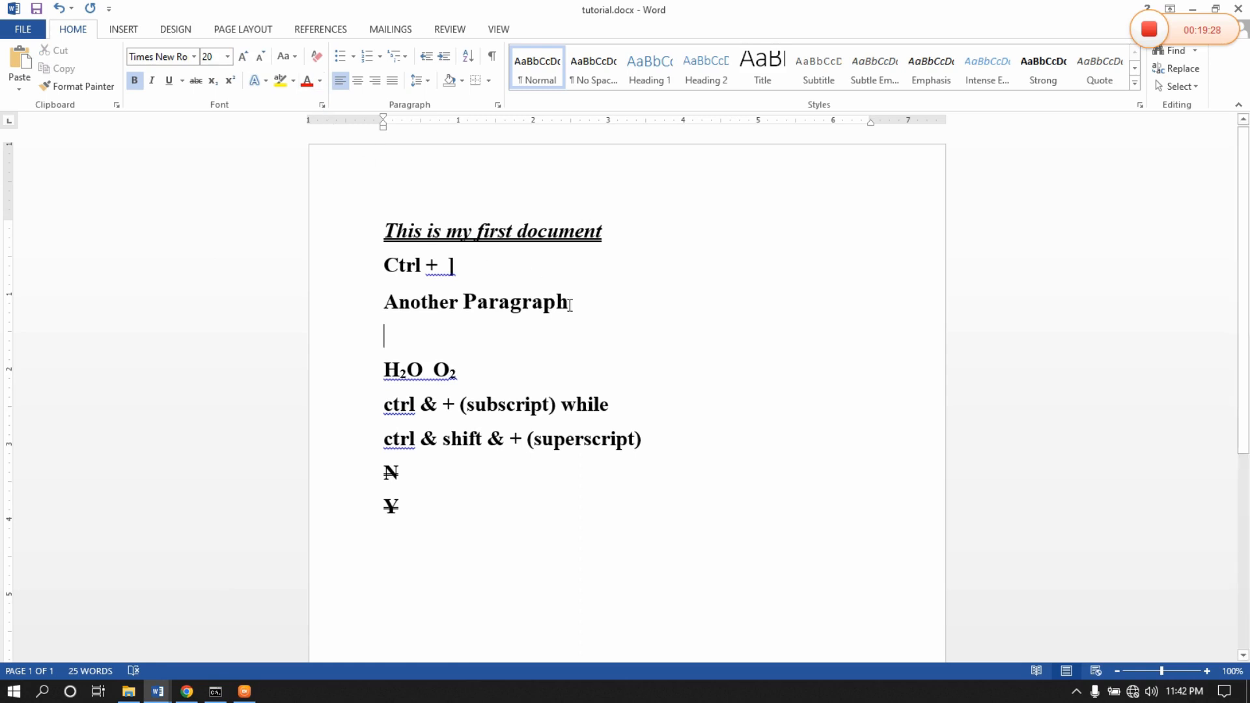
drag(585, 309, 462, 304)
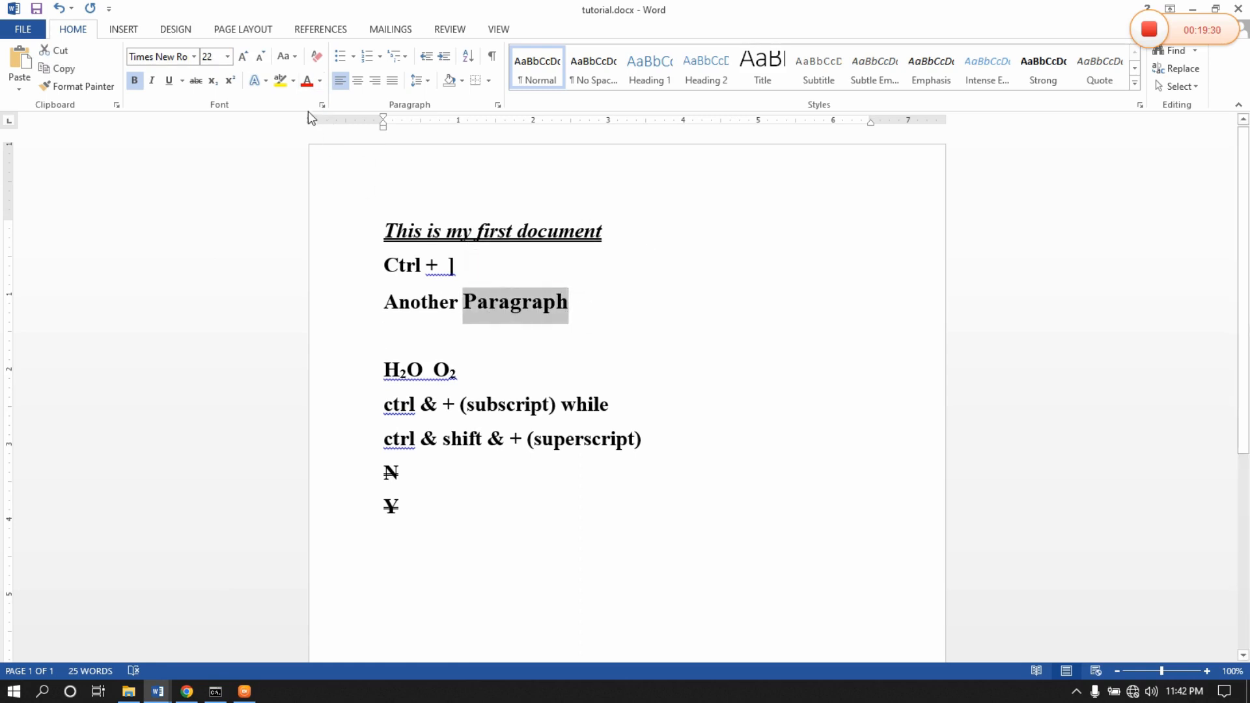
Apply the red standard font colour to 'Paragraph', leaving 'Another' black.
click(306, 80)
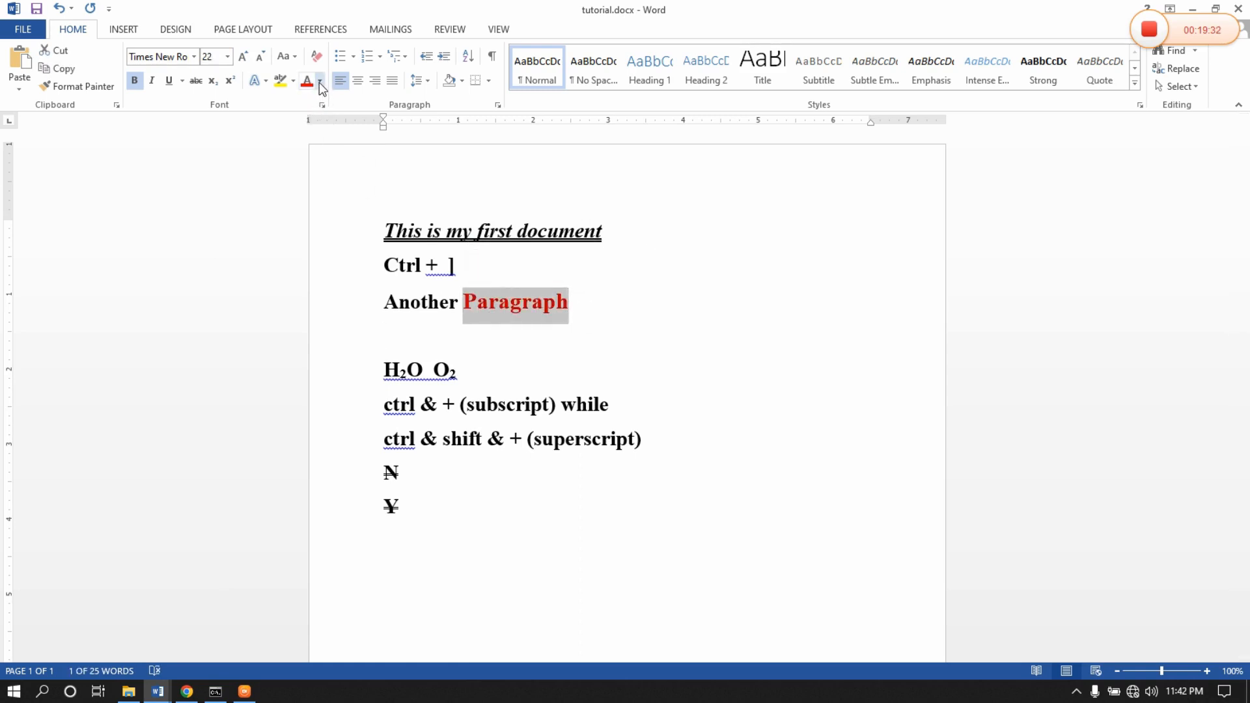
click(319, 82)
click(319, 82)
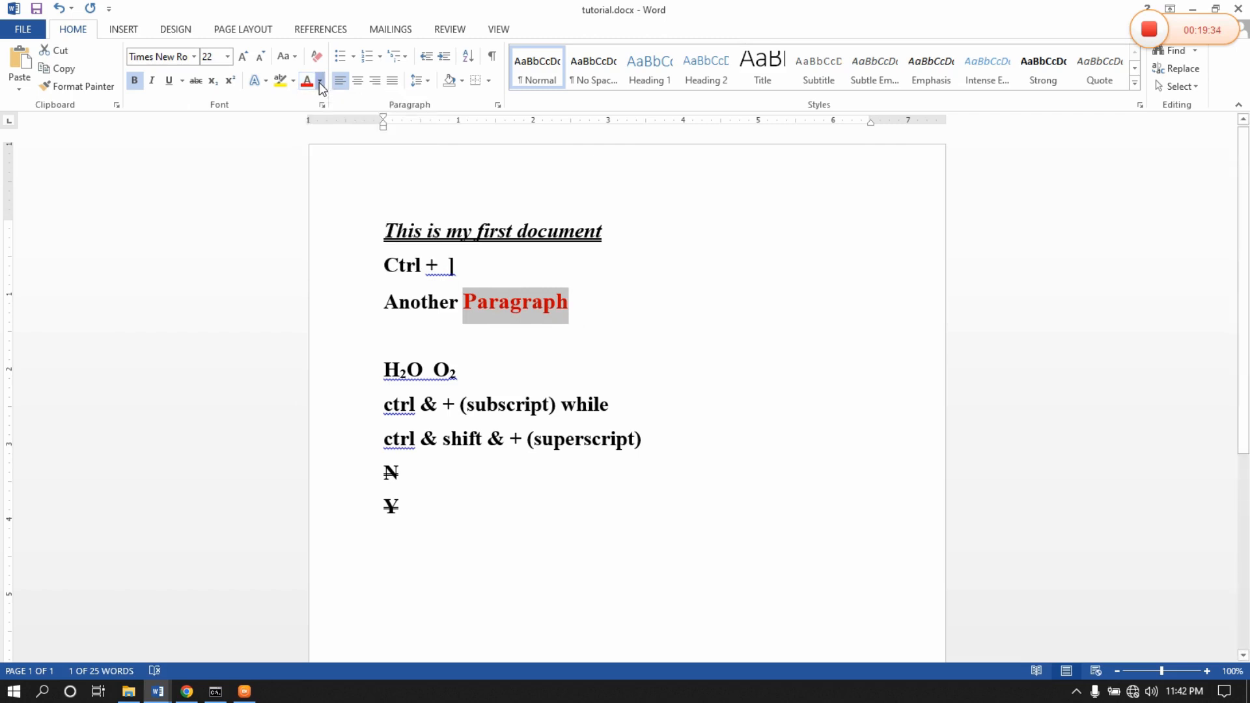
click(319, 82)
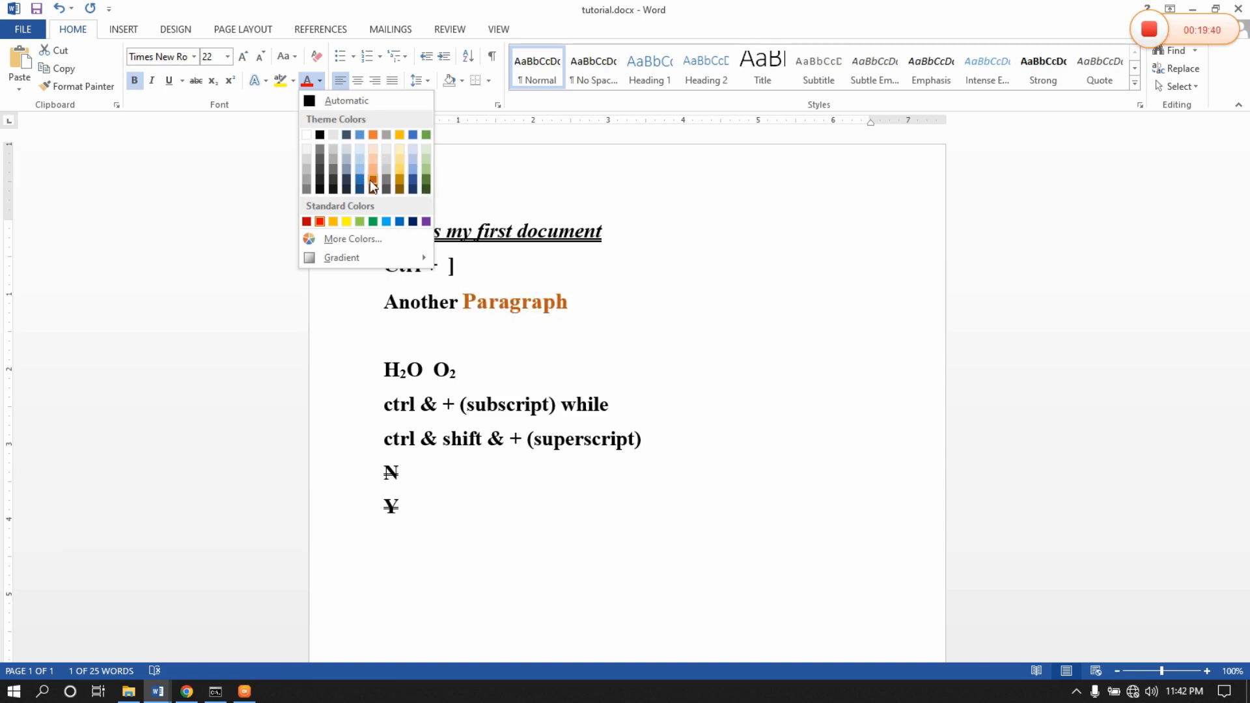
click(317, 222)
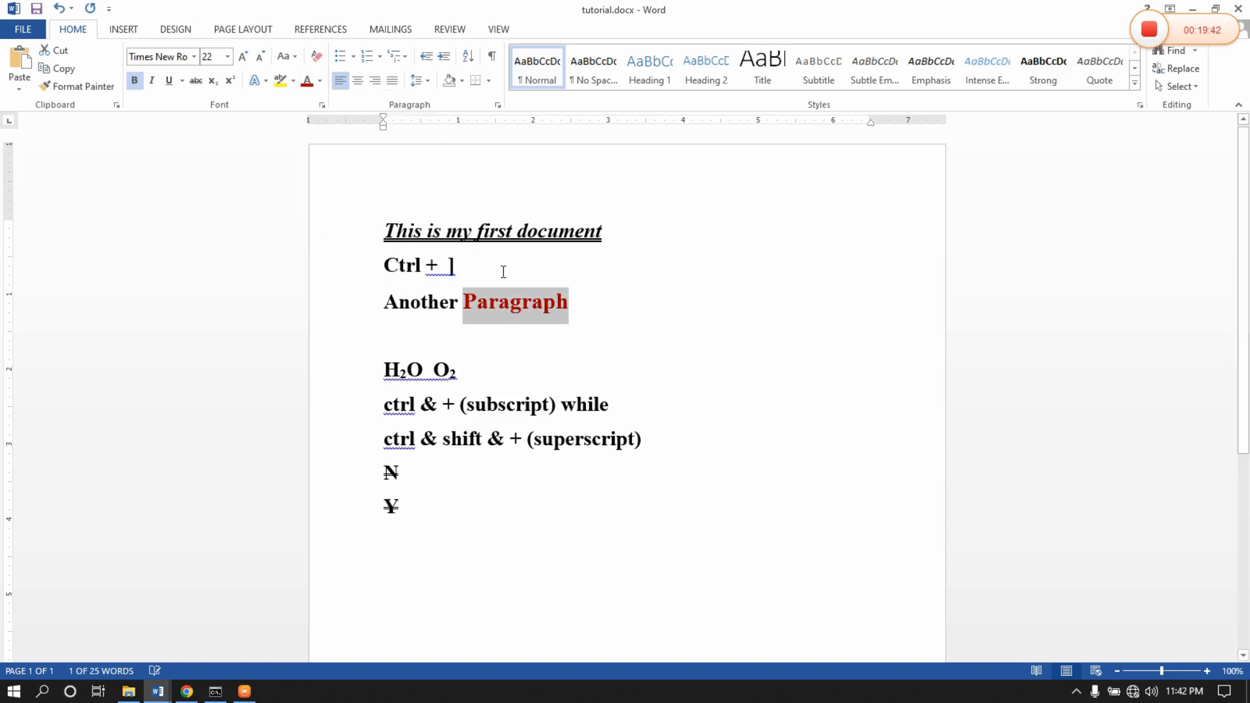
click(600, 308)
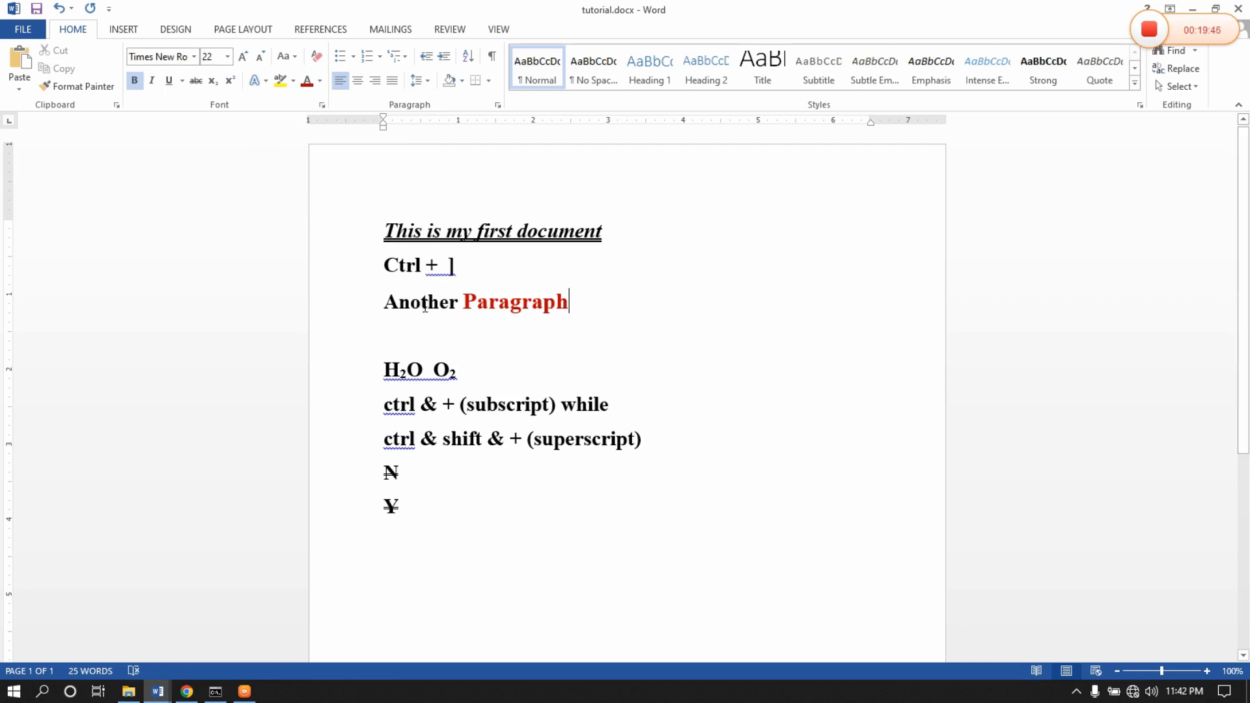
Give the 'A' of 'Another' a Text Effects gallery style and enlarge it to 48 point.
drag(399, 301, 384, 301)
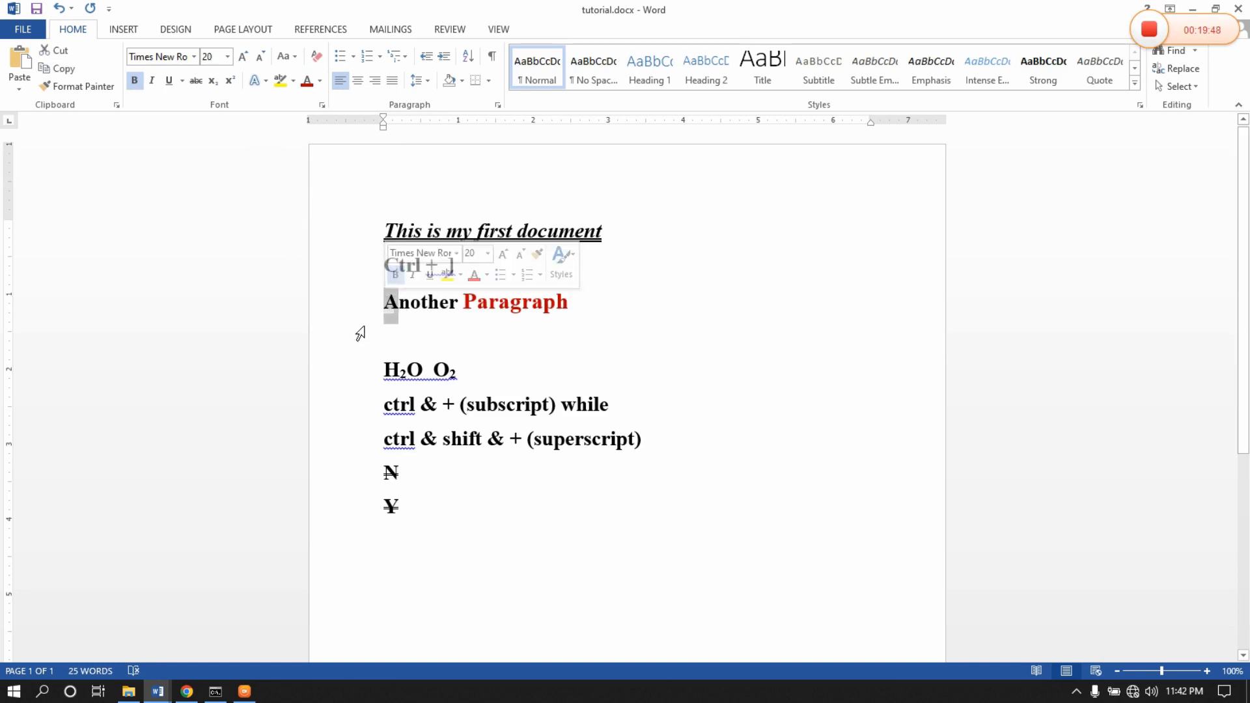
click(265, 81)
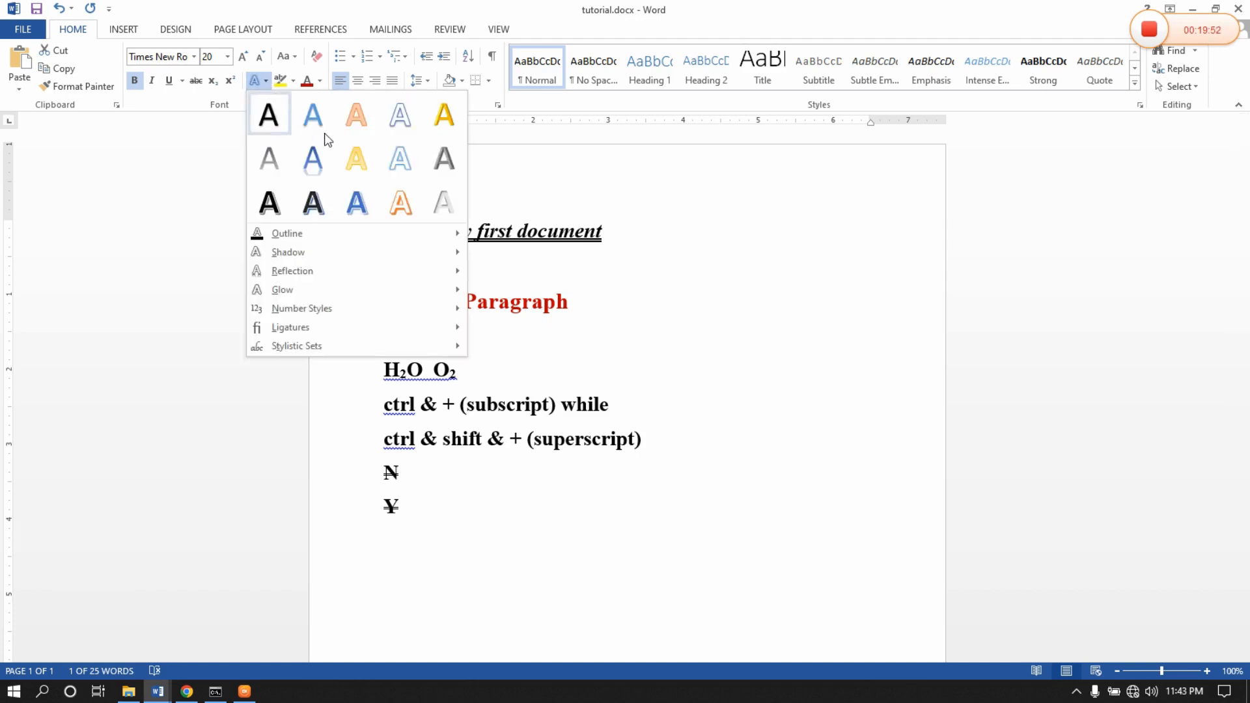
click(270, 203)
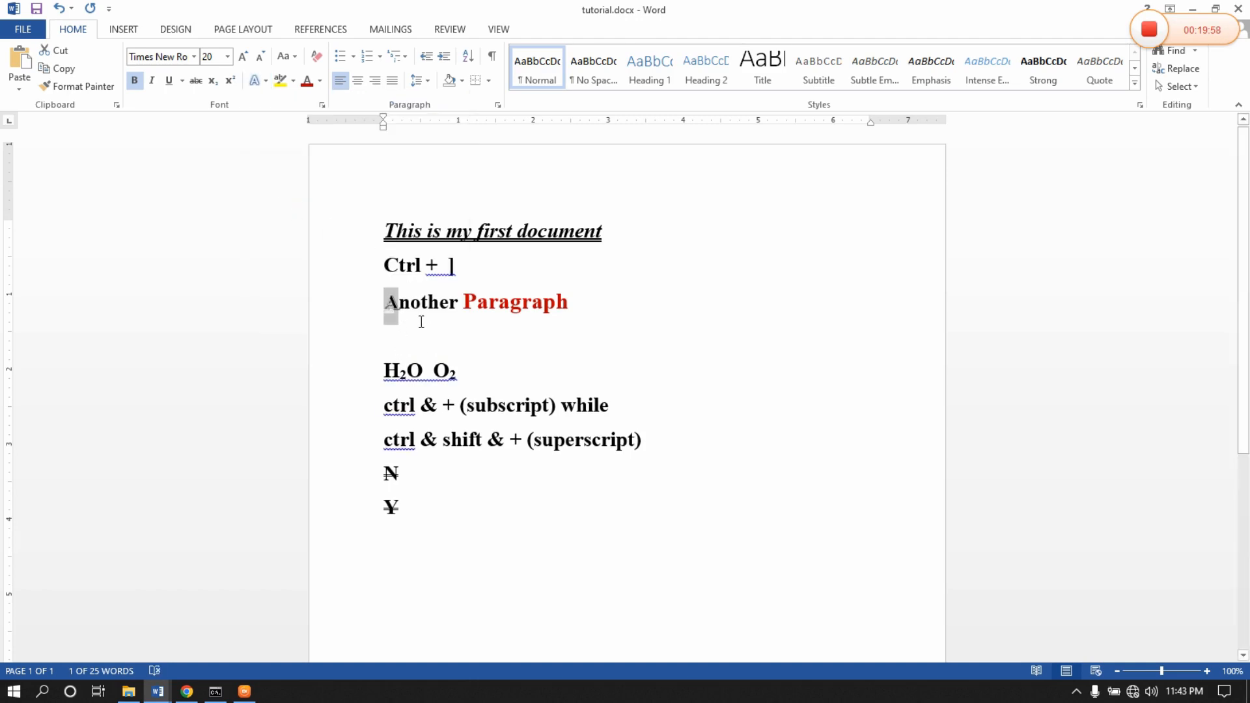
key(ctrl+bracketright)
key(ctrl+bracketright)
key(ctrl+bracketright)
key(ctrl+bracketright)
key(ctrl+bracketright)
key(ctrl+bracketright)
key(ctrl+bracketright)
key(ctrl+bracketright)
key(ctrl+bracketright)
key(ctrl+bracketright)
key(ctrl+bracketright)
key(ctrl+bracketright)
key(ctrl+bracketright)
key(ctrl+bracketright)
key(ctrl+bracketright)
key(ctrl+bracketright)
key(ctrl+bracketright)
key(ctrl+bracketright)
key(ctrl+bracketright)
key(ctrl+bracketright)
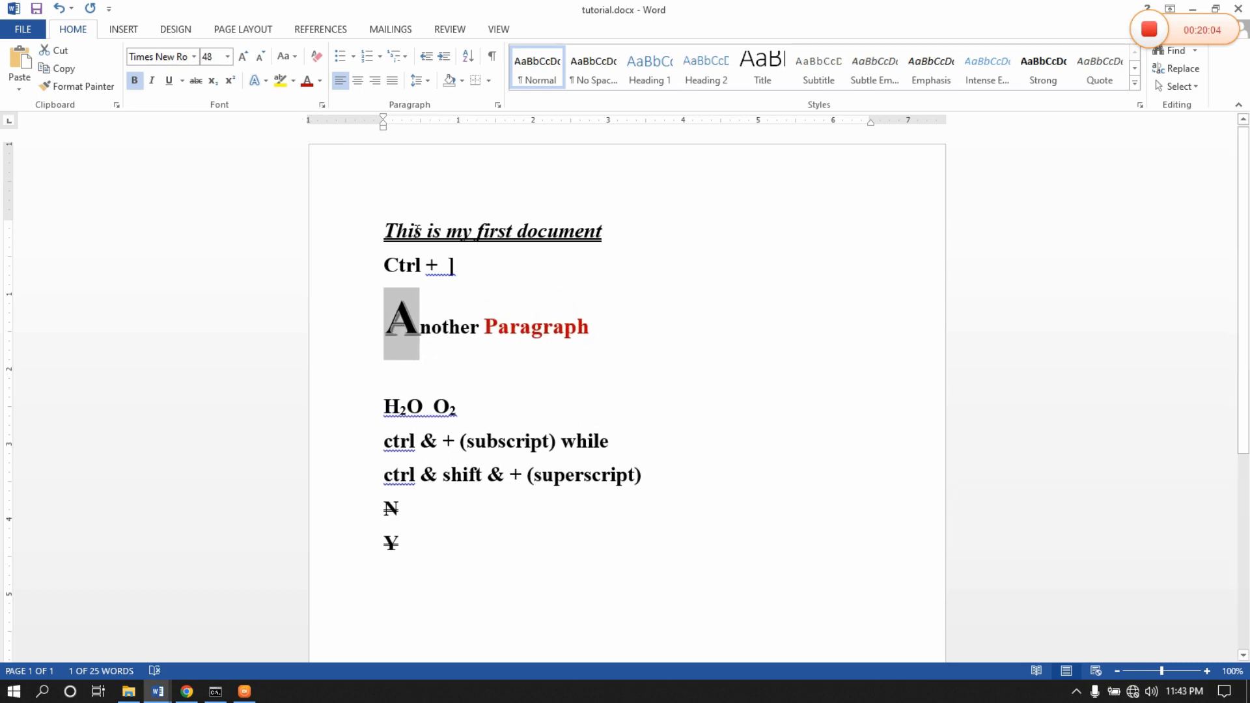
click(474, 333)
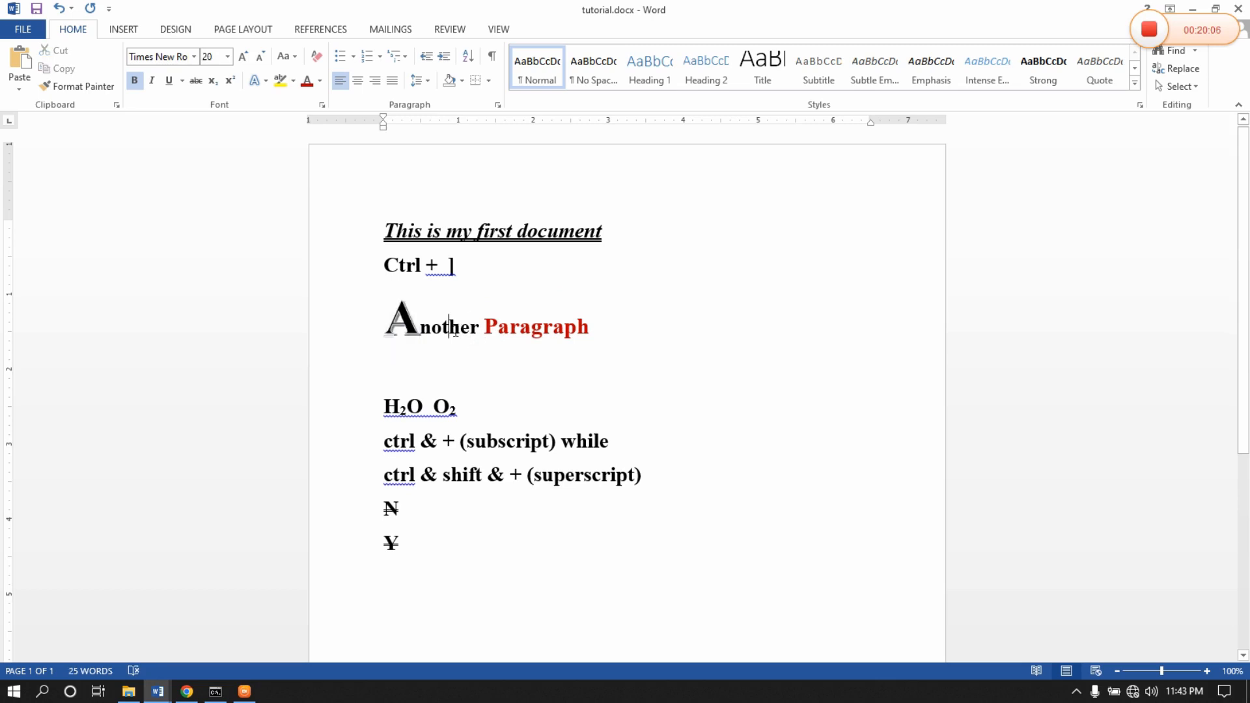
double_click(448, 331)
click(440, 336)
Type 'Ctrl + Z' on the empty line below the Another Paragraph line.
click(582, 369)
text(ctrl +)
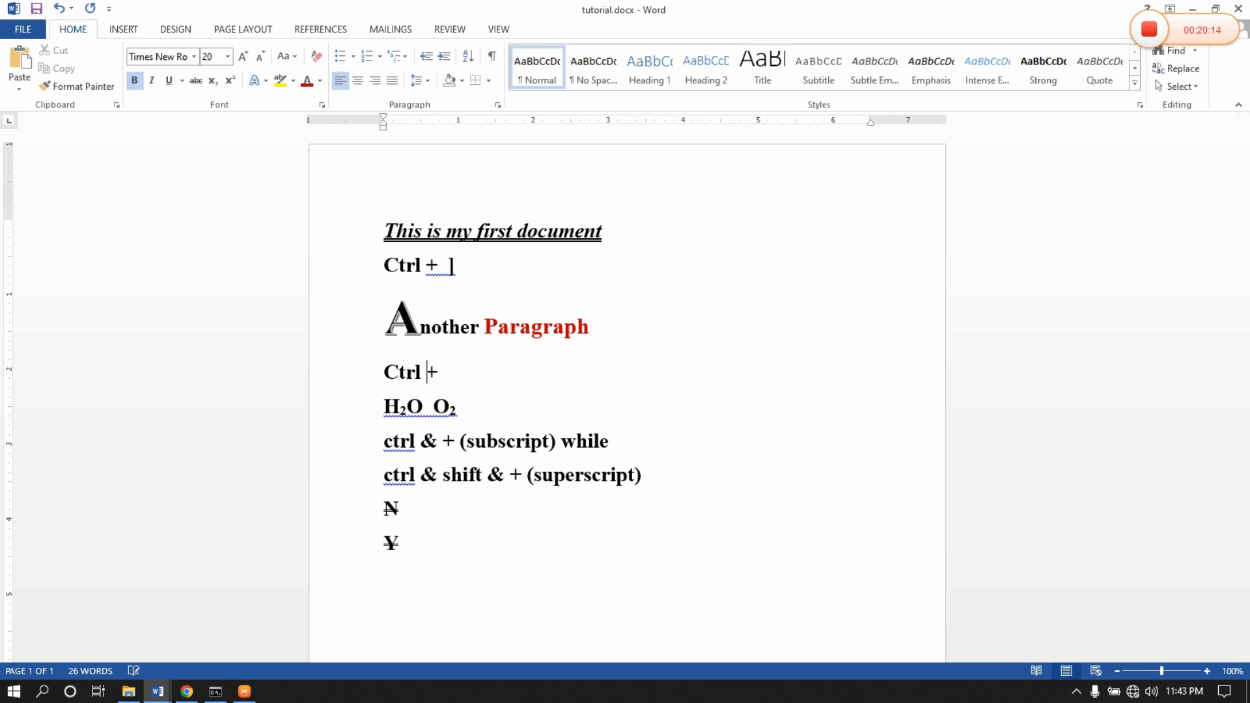
text( Z)
drag(479, 374, 365, 374)
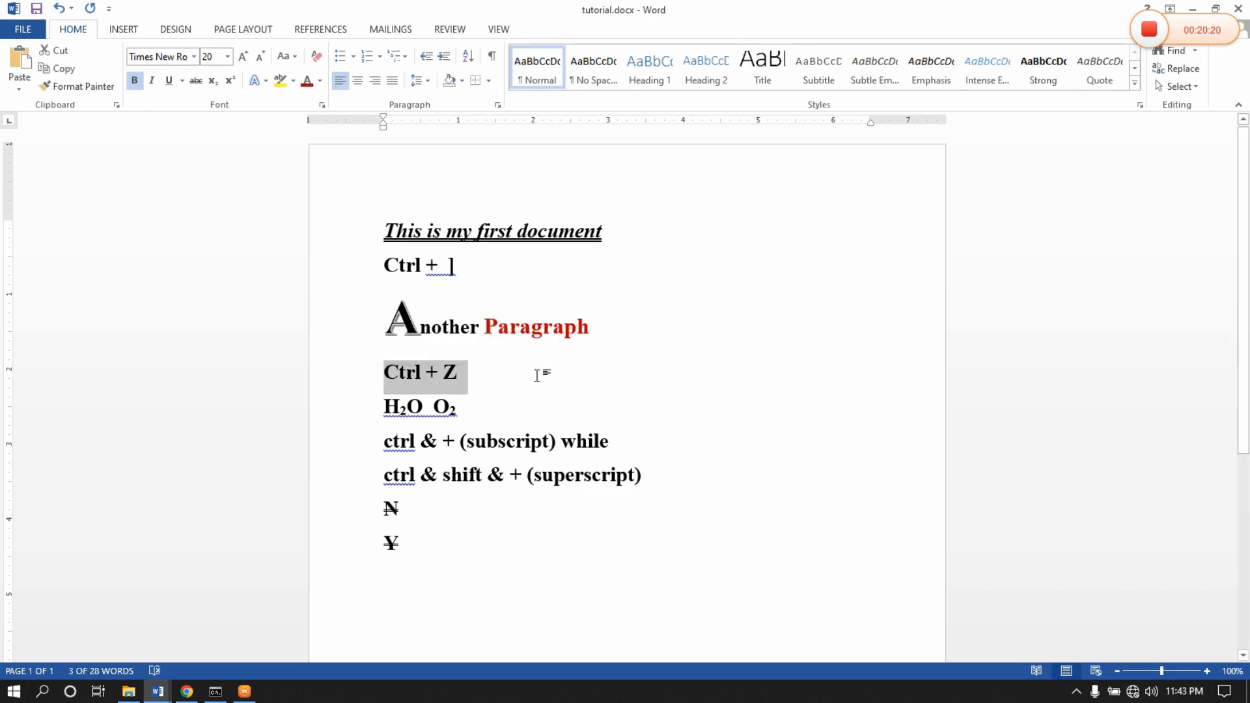
Toggle Undo and Redo from the Quick Access Toolbar, ending with the line reading 'Ctrl + Z'.
key(ctrl+z)
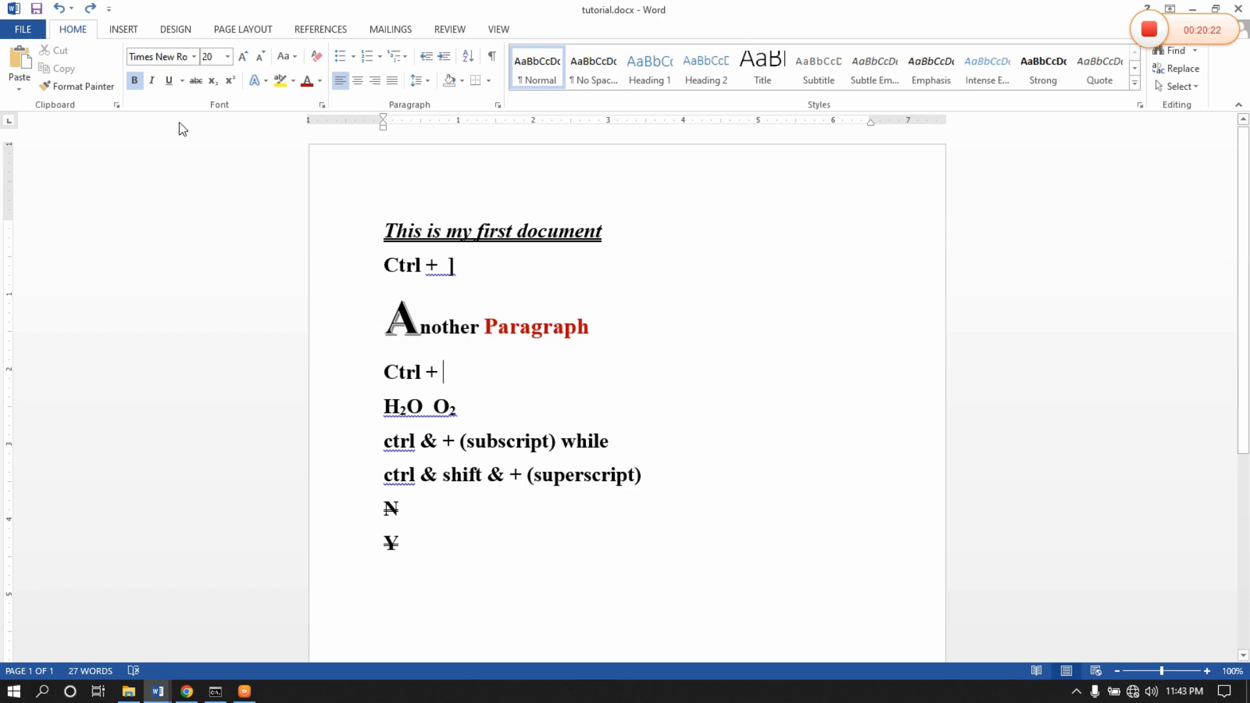
click(90, 10)
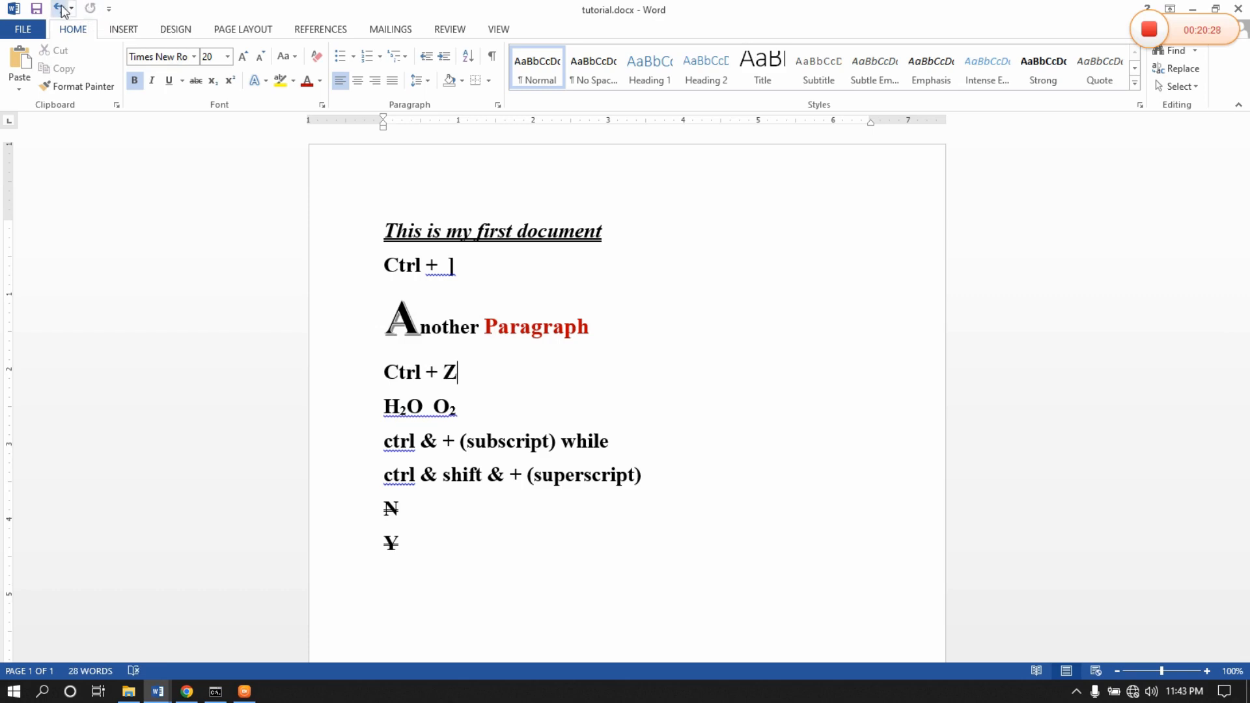
click(62, 7)
click(90, 10)
click(60, 8)
click(91, 11)
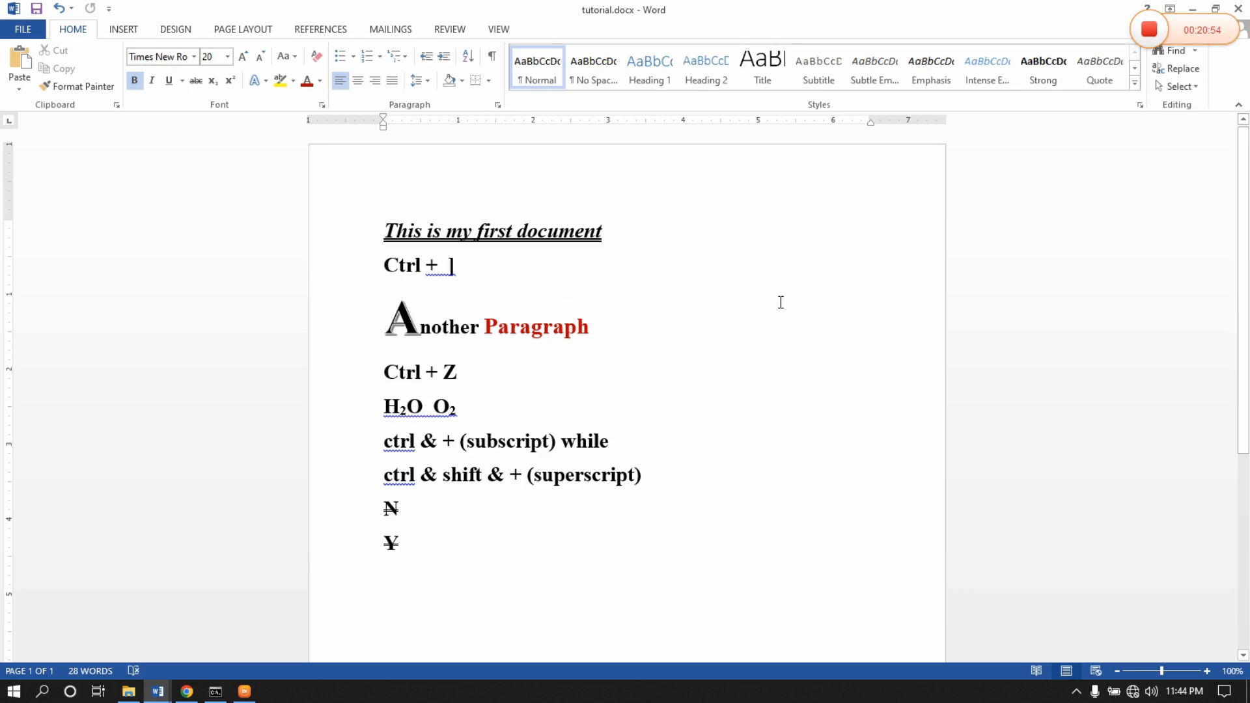
Switch to the other open document and select its POP PRODUCTION section text.
click(162, 692)
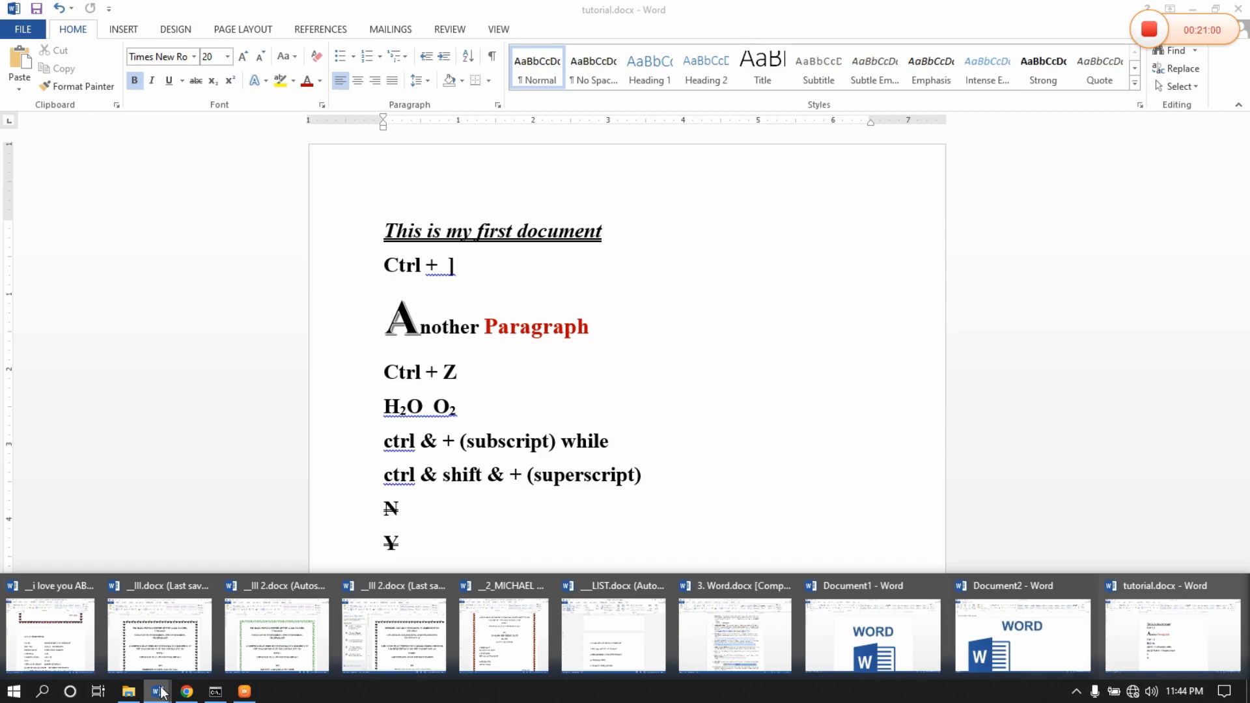
click(50, 635)
scroll(366, 506, down, 3)
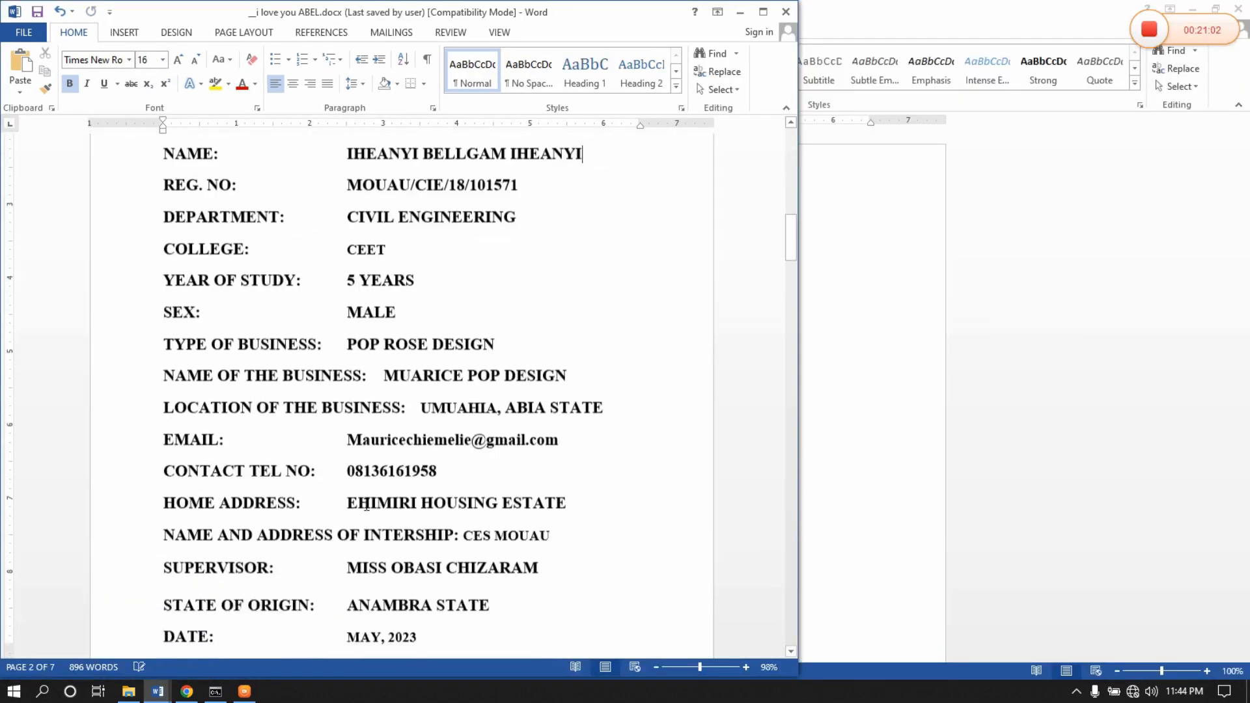
scroll(367, 506, down, 10)
scroll(170, 264, up, 2)
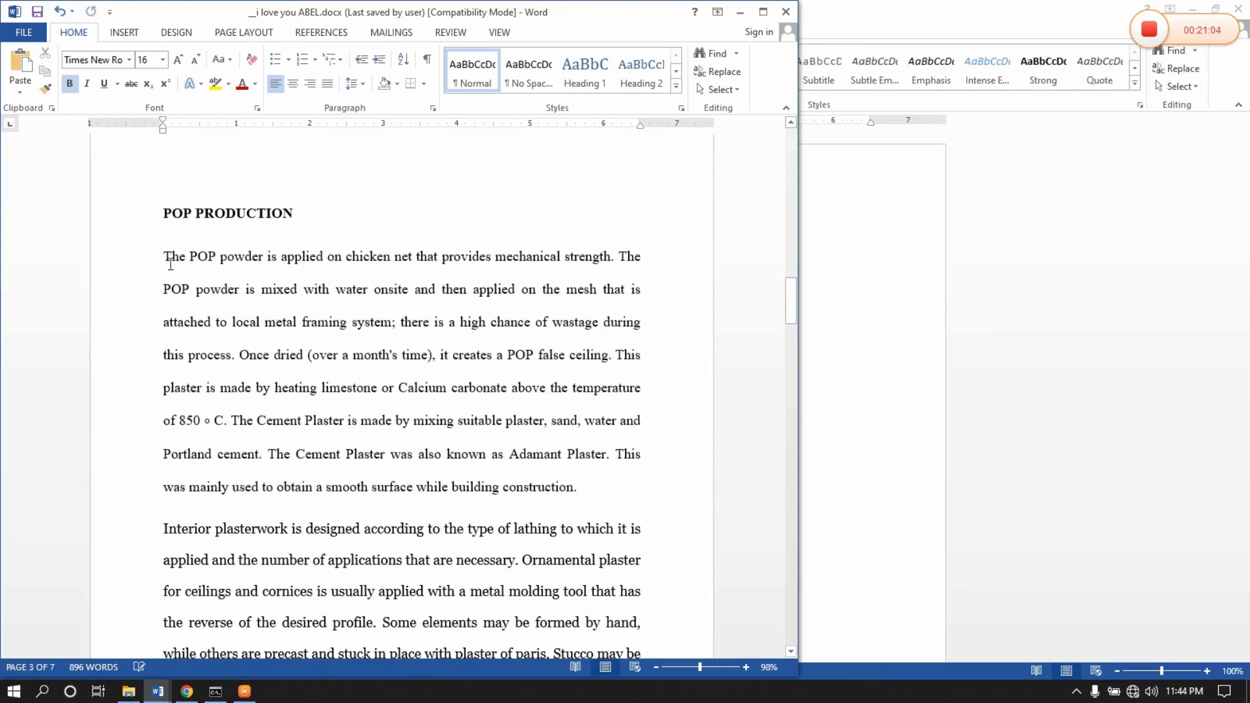
drag(164, 230, 632, 627)
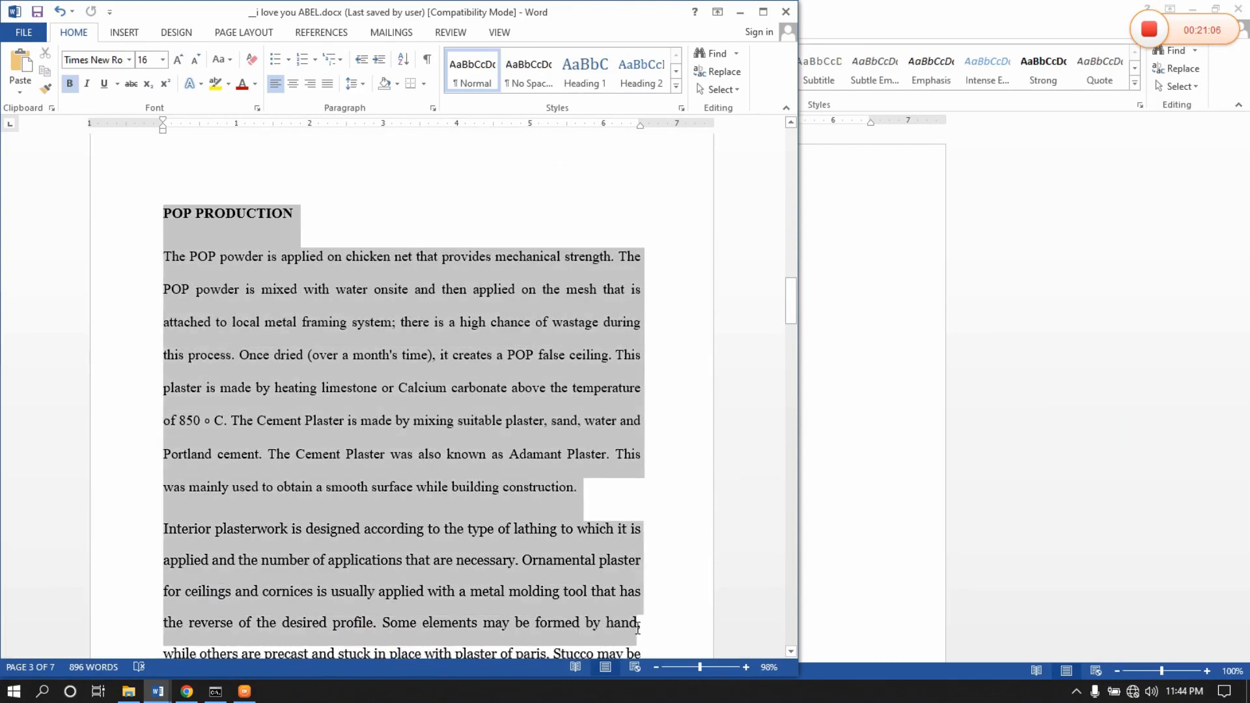
right_click(631, 627)
Copy the POP PRODUCTION text and paste it into tutorial.docx on a new line below ¥.
click(671, 427)
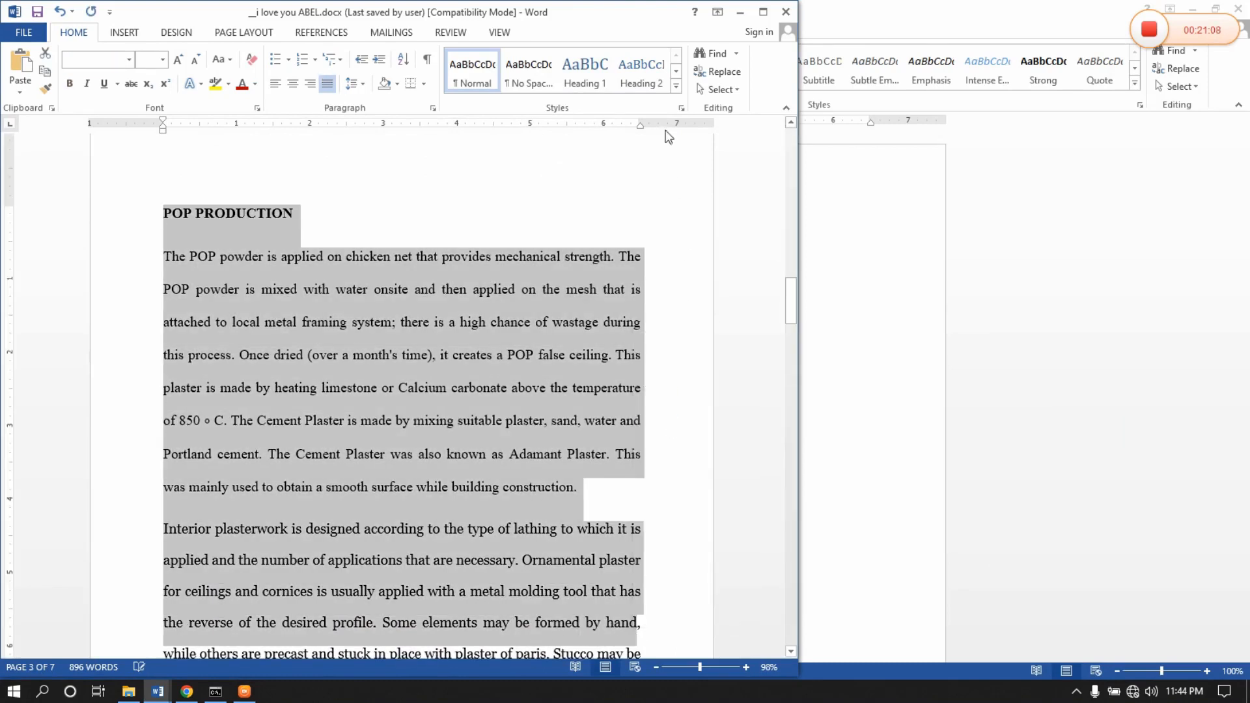
click(740, 11)
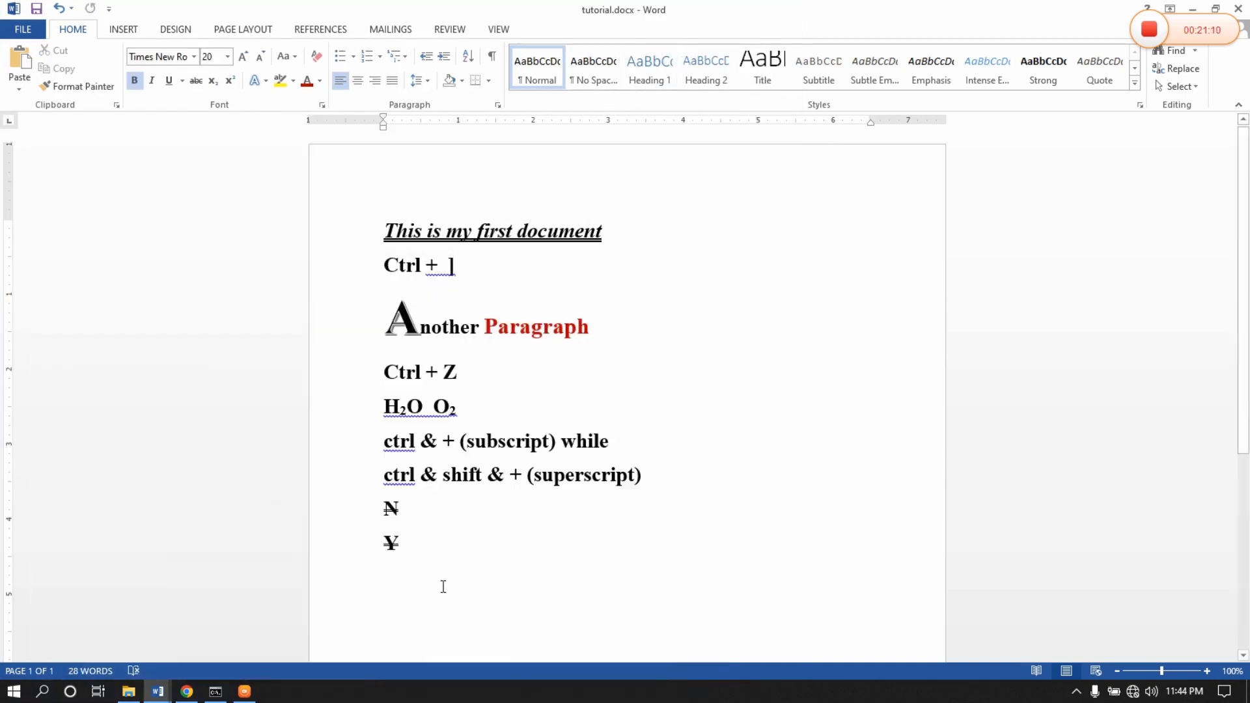
click(488, 535)
scroll(452, 404, down, 4)
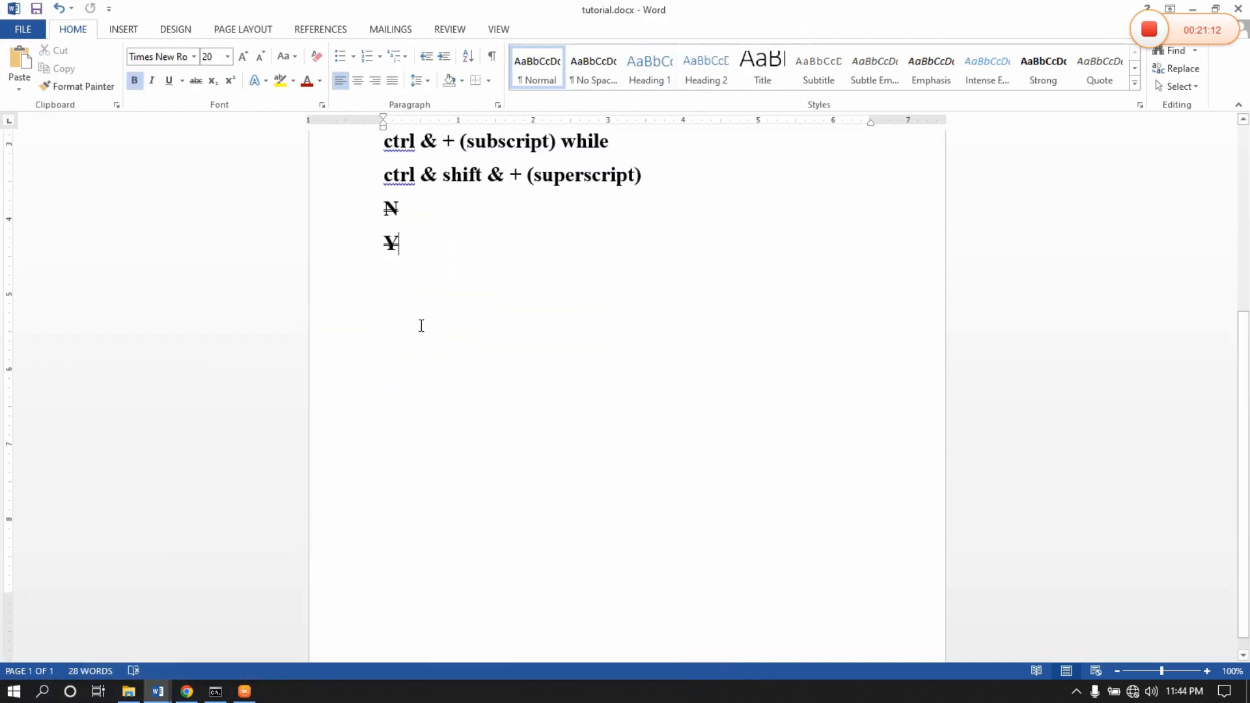
key(Return)
key(Return)
key(ctrl+v)
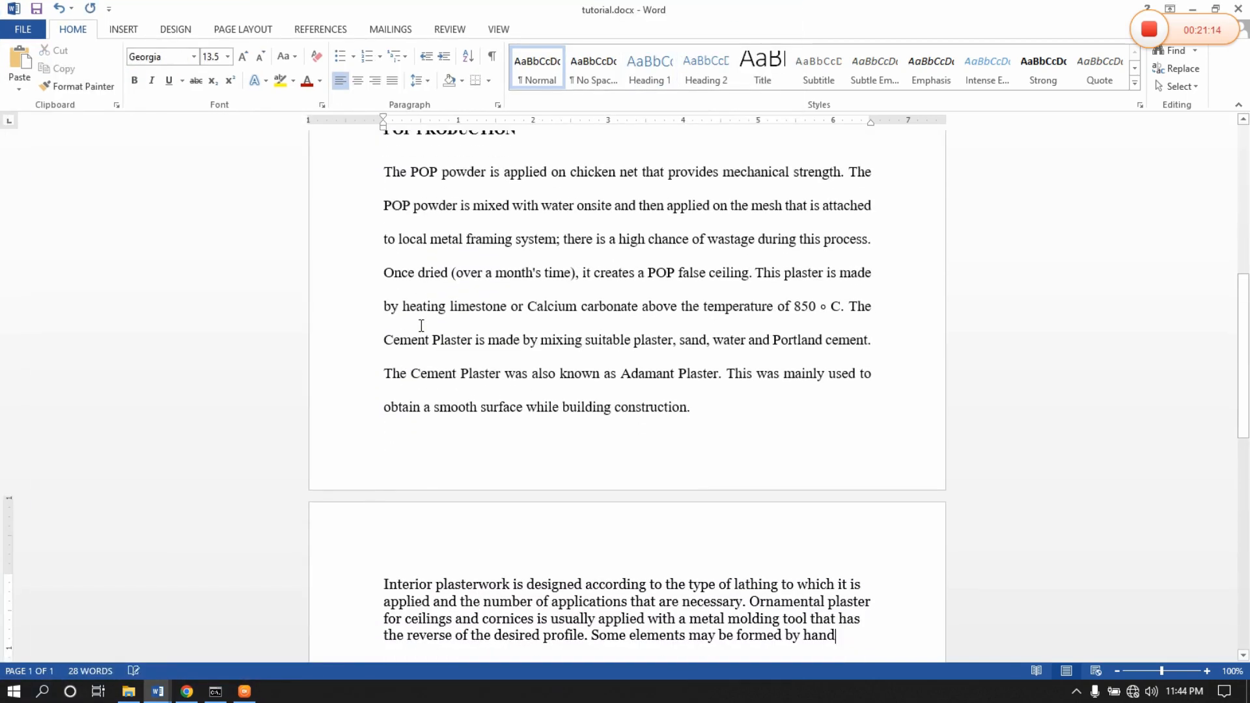
Select the pasted POP PRODUCTION body paragraph.
scroll(476, 449, up, 3)
scroll(479, 479, down, 4)
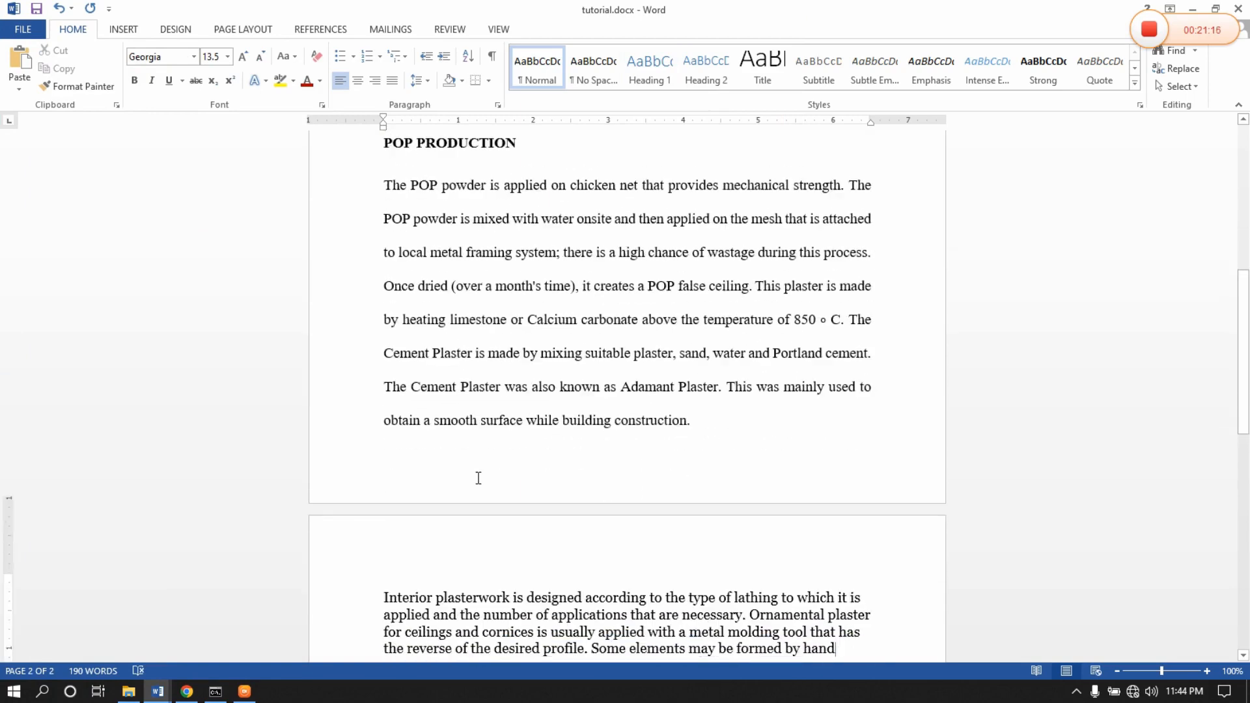
drag(857, 515, 236, 469)
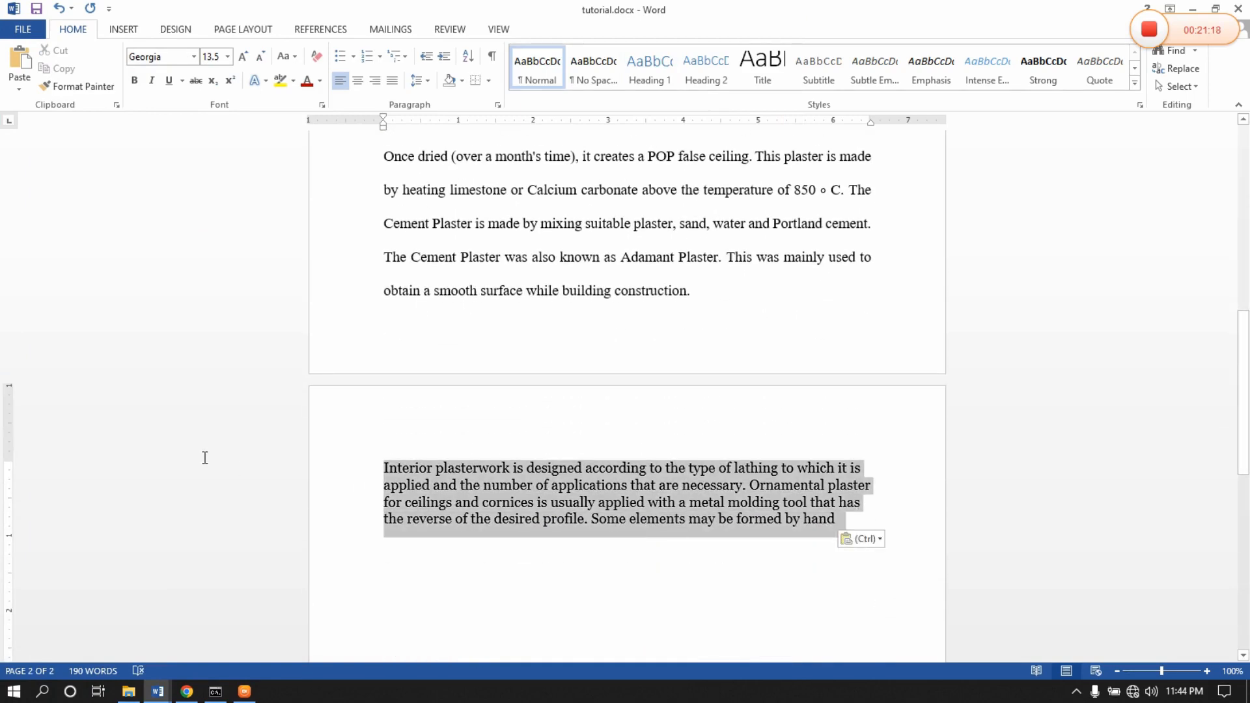
scroll(484, 470, up, 1)
scroll(486, 469, up, 3)
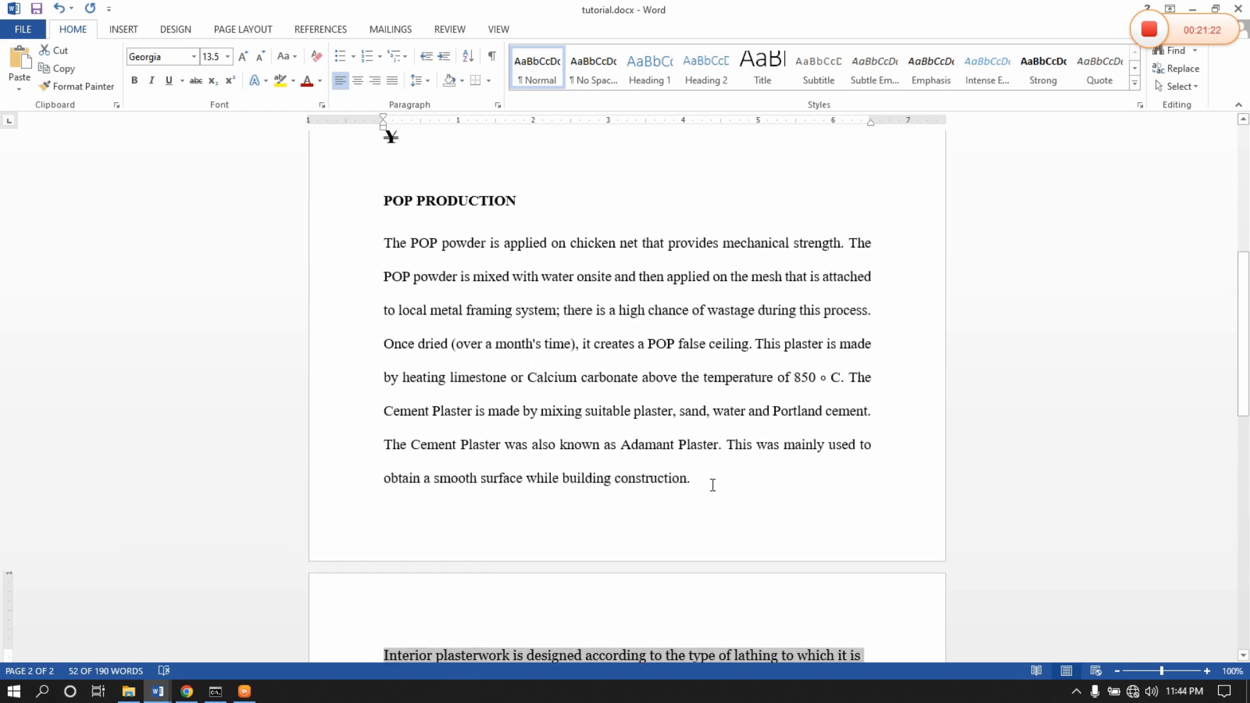
drag(713, 485, 353, 241)
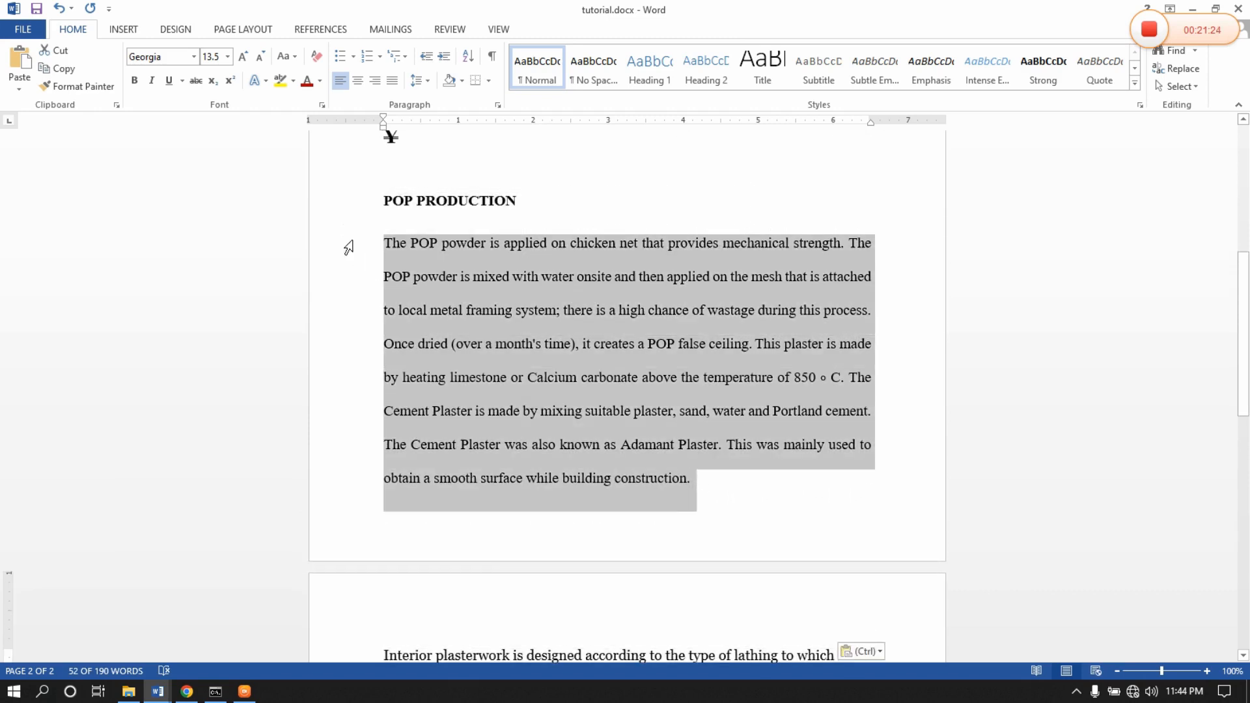
Select from 'The POP powder is applied on' down several lines, adjusting with Shift+arrow keys.
click(606, 411)
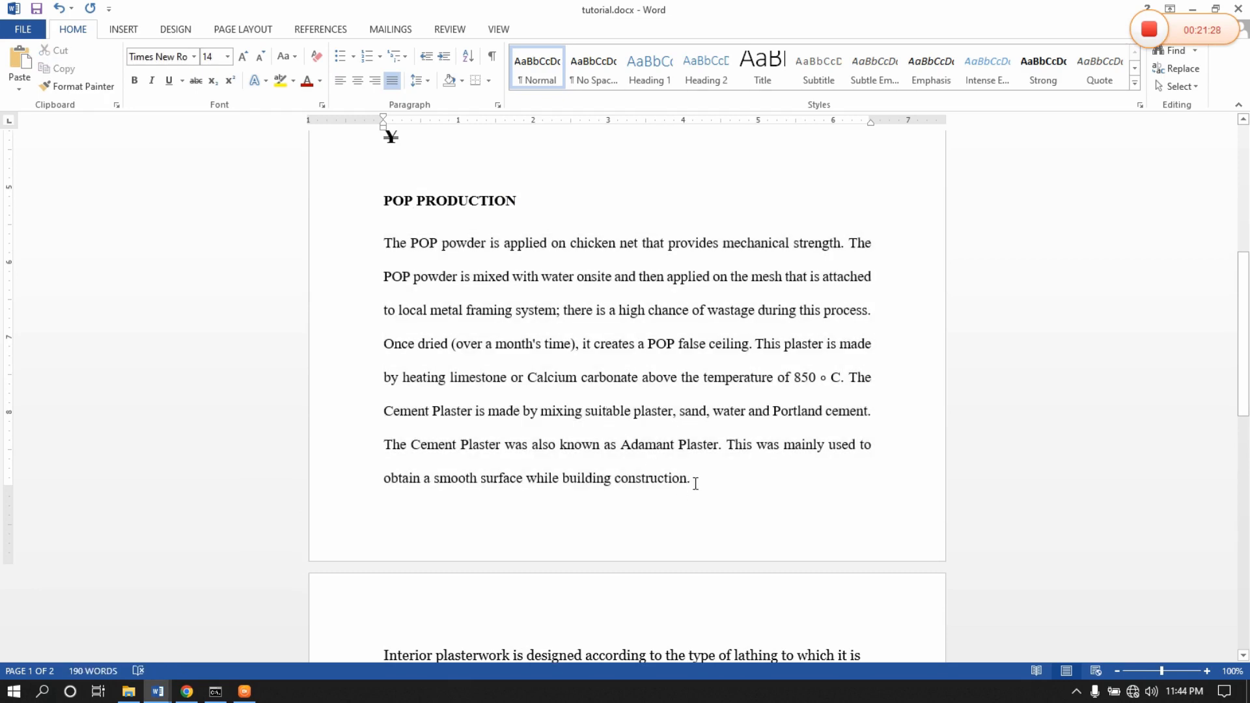
drag(693, 482, 387, 242)
click(387, 242)
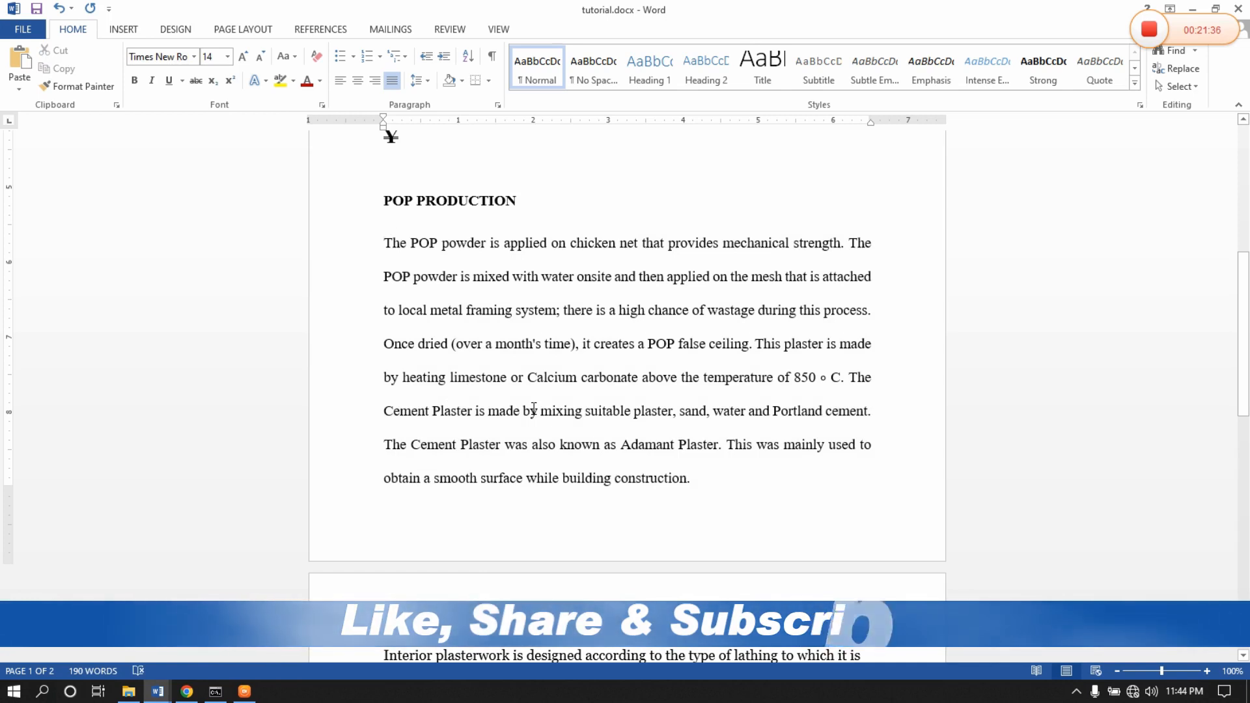
key(shift+Right)
key(shift+Right)
key(shift+Right)
key(shift+Right)
key(shift+Right)
key(shift+Right)
key(shift+Right)
key(shift+Right)
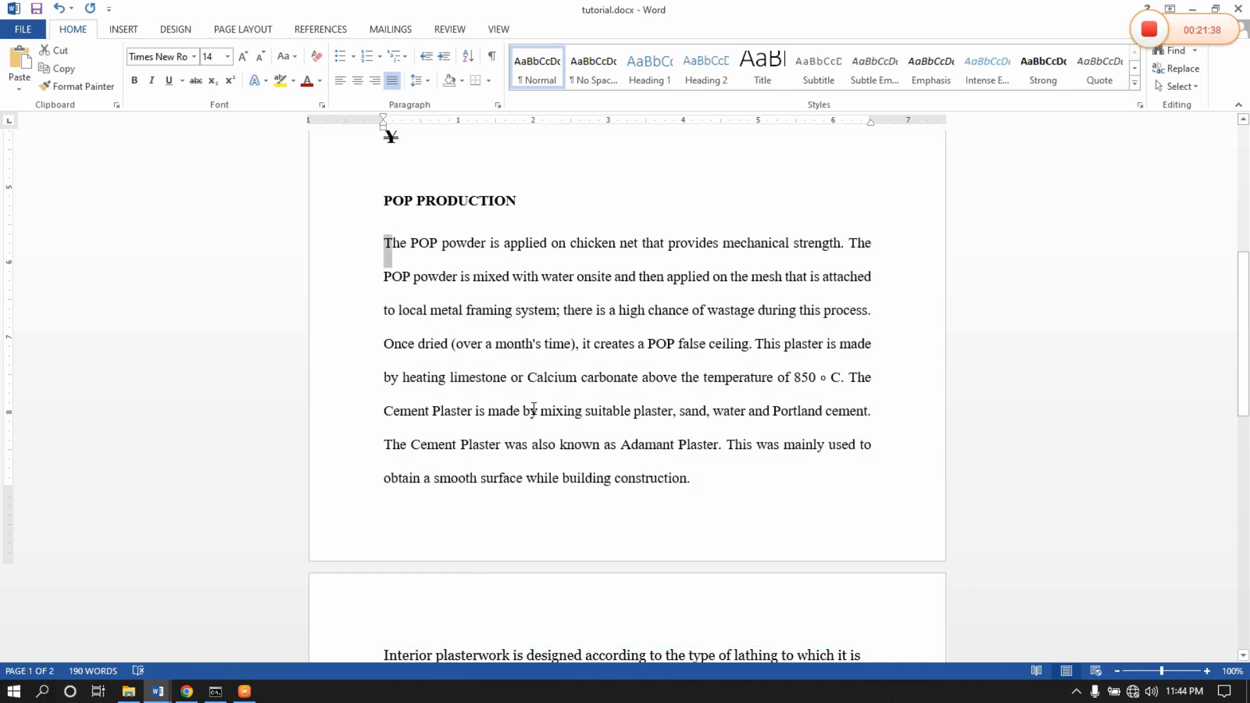
key(shift+Right)
key(shift+Right)
key(shift+Right)
key(shift+Right)
key(shift+Right)
key(shift+Right)
key(shift+Right)
key(shift+Right)
key(shift+Right)
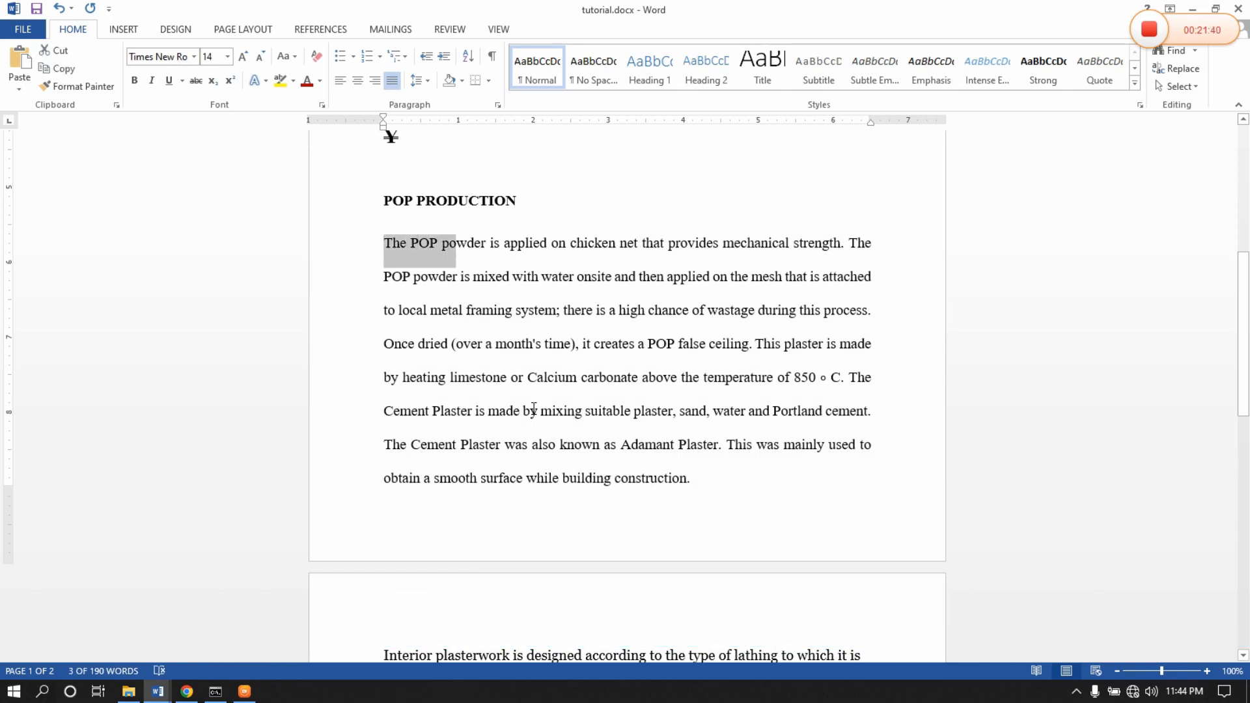
key(shift+Right)
key(shift+Right)
key(shift+Right)
key(shift+Right)
key(shift+Right)
key(shift+Right)
key(shift+Right)
key(shift+Right)
key(shift+Right)
key(shift+Right)
key(shift+Right)
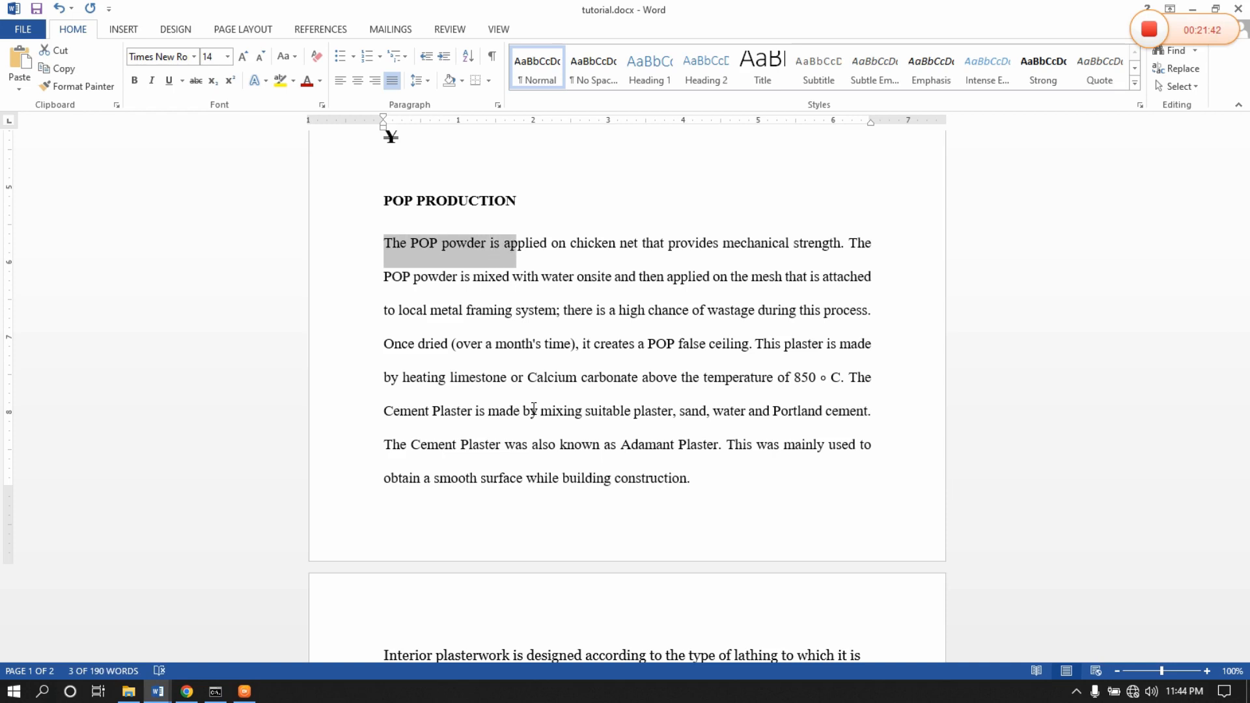
key(shift+Right)
key(shift+Right)
key(shift+Right)
key(shift+Right)
key(shift+Right)
key(shift+Right)
key(shift+Right)
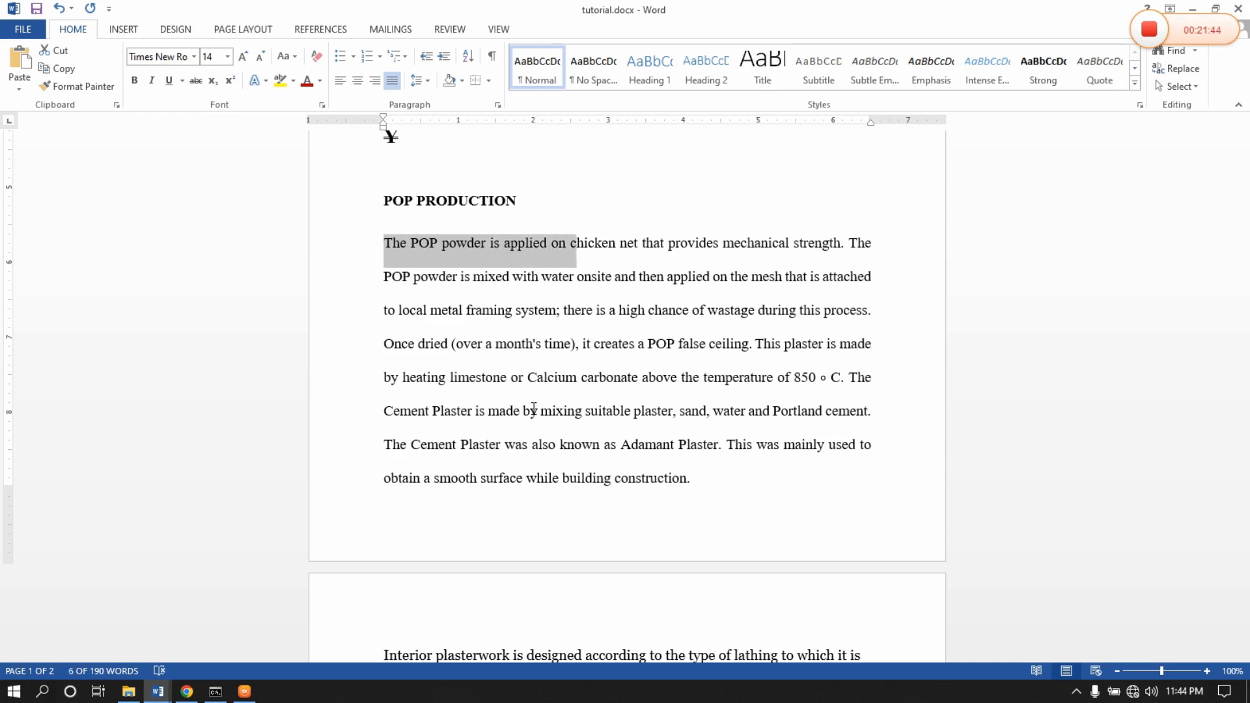
key(shift+Down)
key(shift+Down)
key(shift+Down)
key(shift+Down)
key(shift+Down)
key(shift+Down)
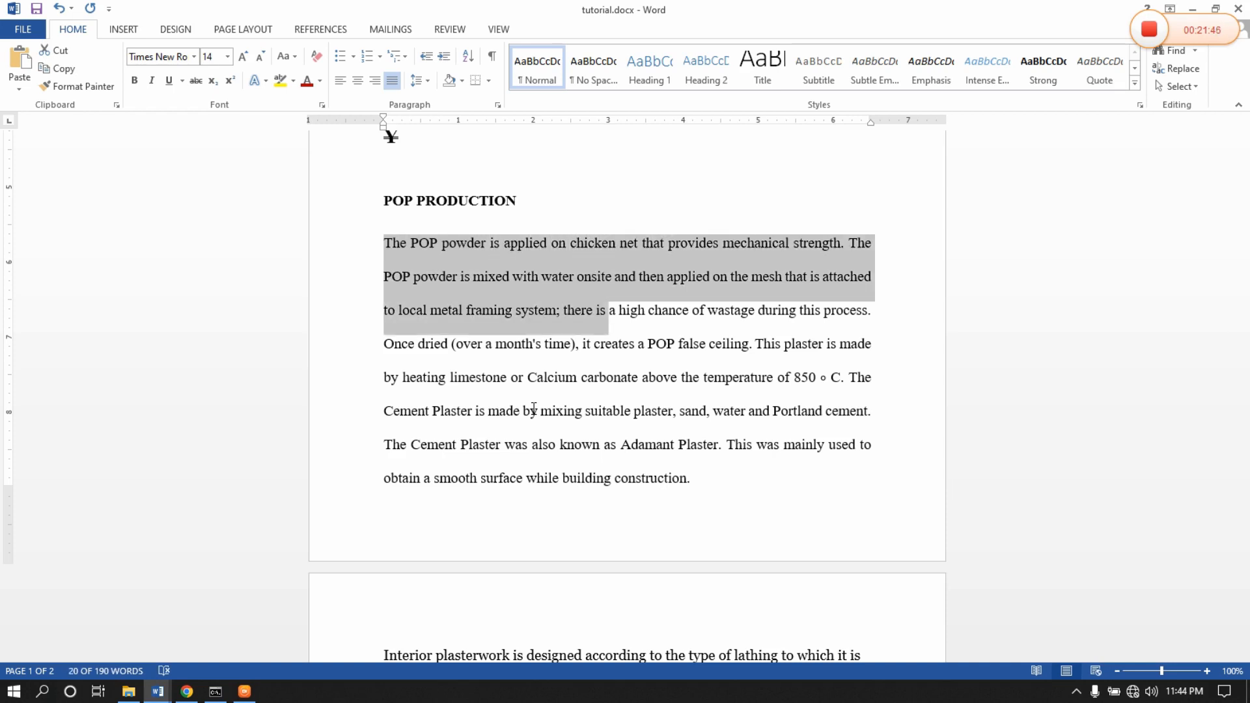
key(shift+Up)
key(shift+Up)
key(shift+Up)
key(shift+Up)
key(shift+Up)
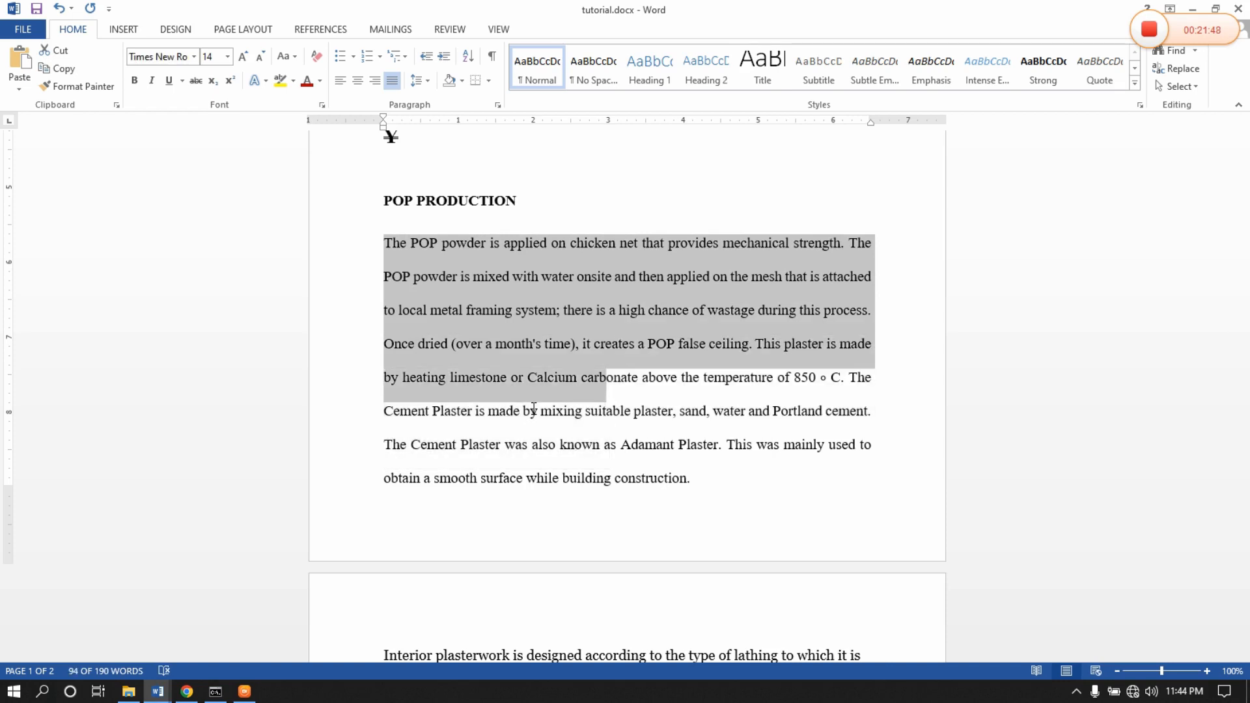
key(shift+Down)
key(shift+Down)
key(shift+Down)
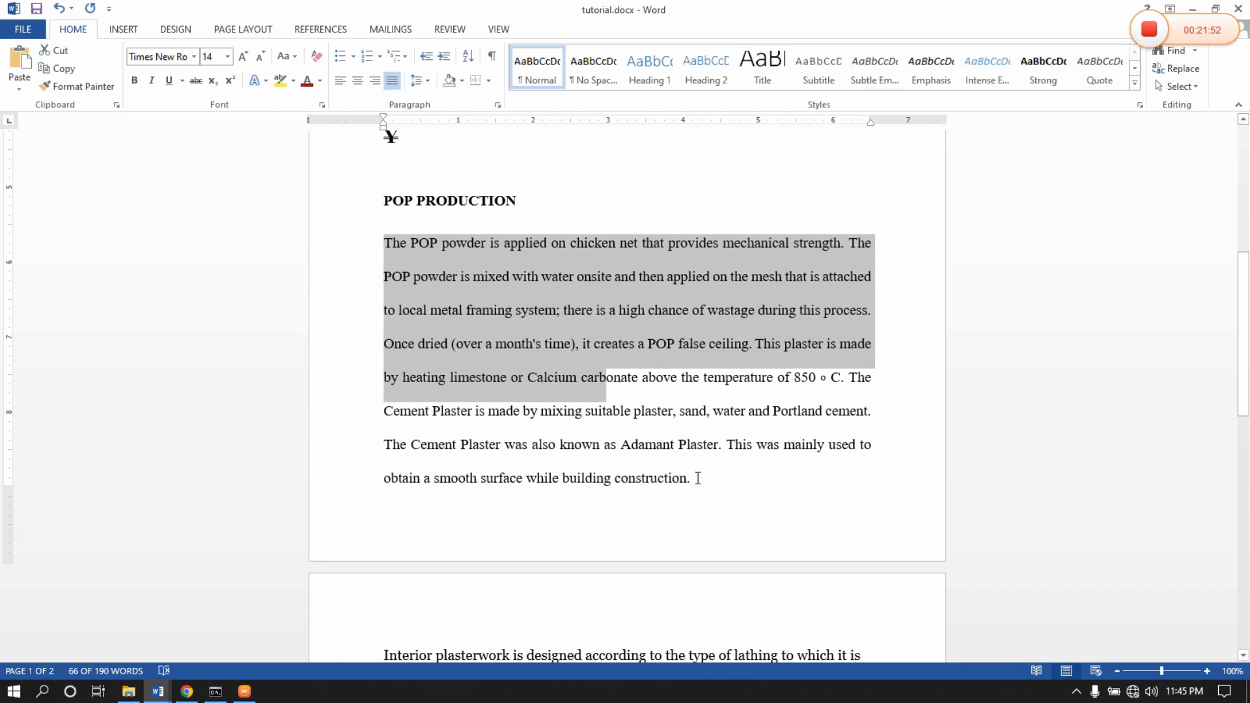
drag(697, 478, 383, 242)
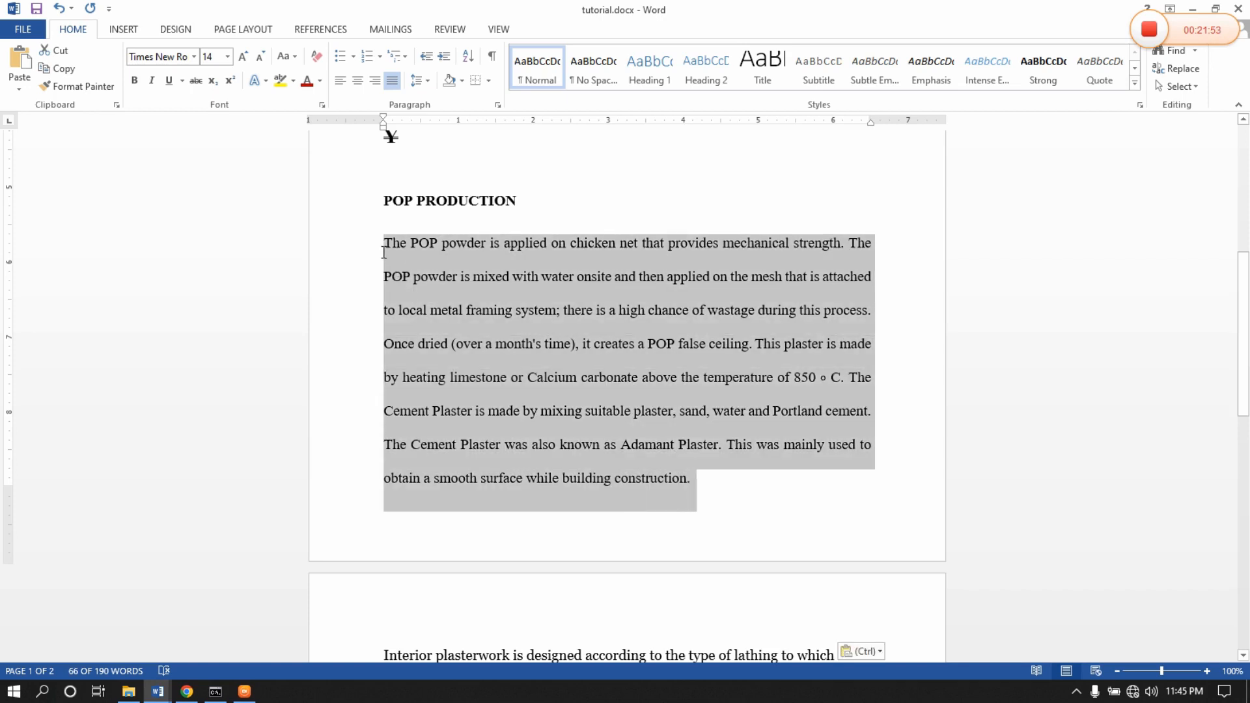
click(340, 81)
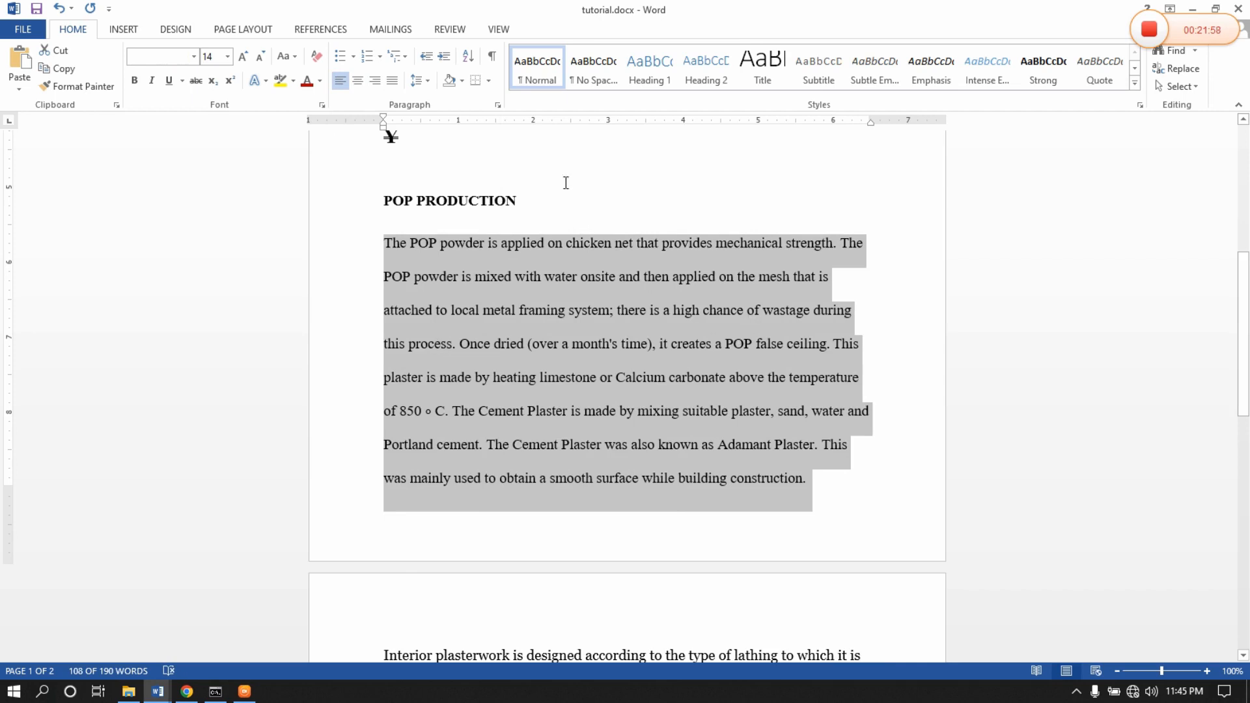
click(357, 80)
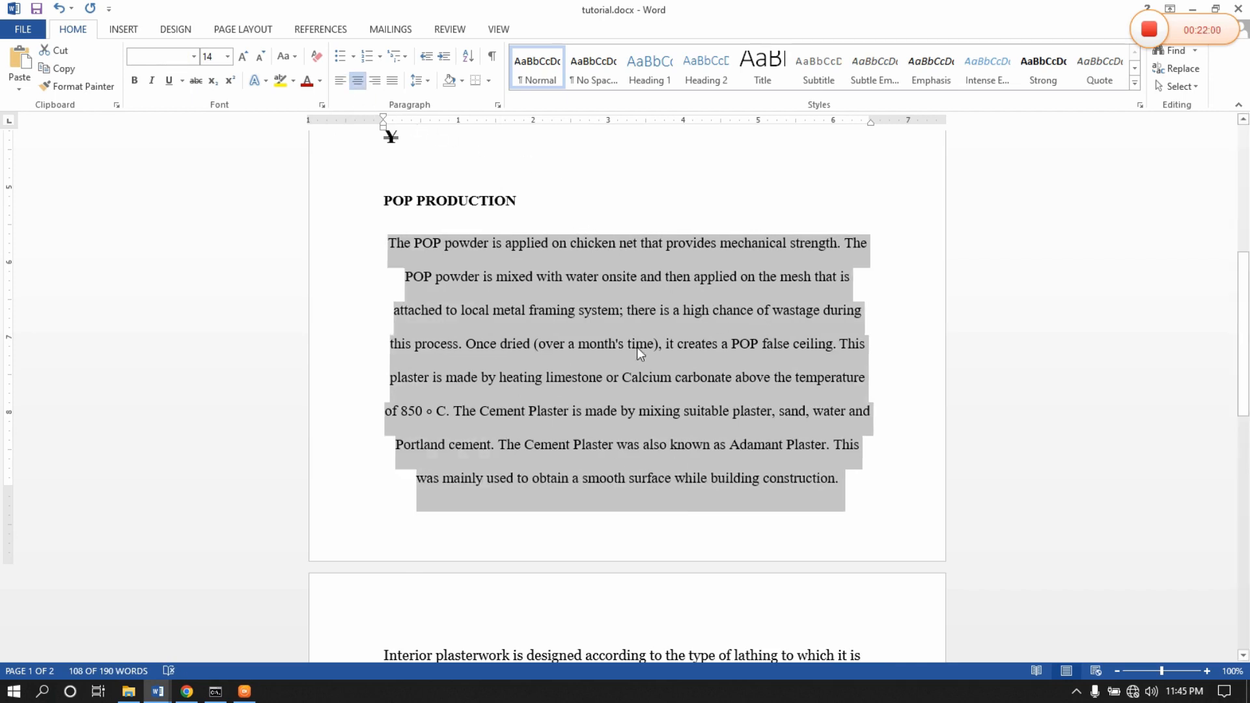
click(375, 81)
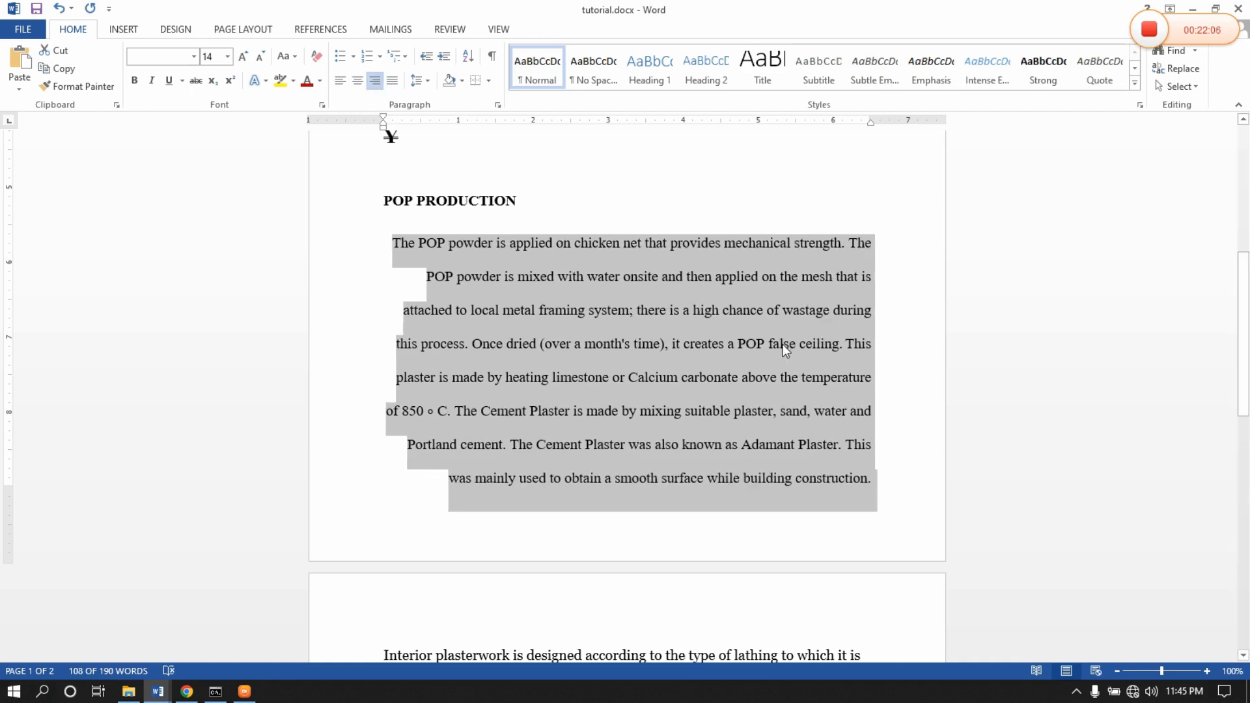
click(392, 80)
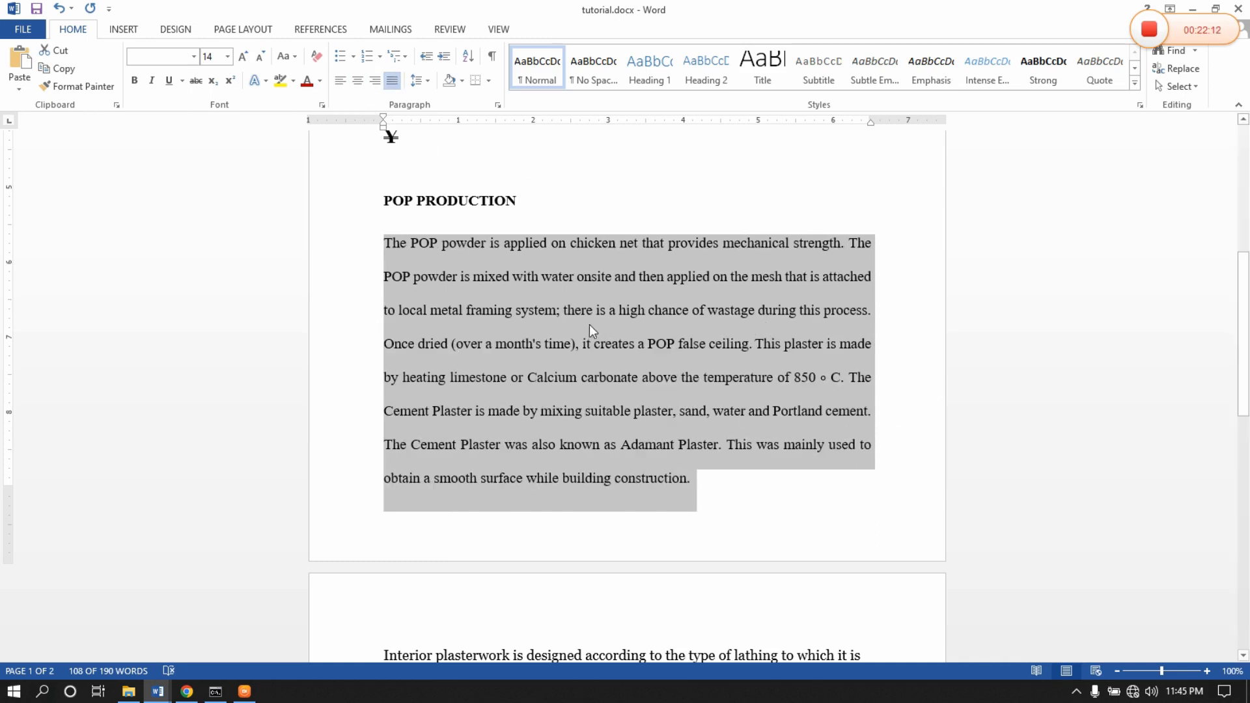
Try 1.5 and 2.0 line spacing on the POP PRODUCTION paragraph, then settle on 1.15.
click(428, 81)
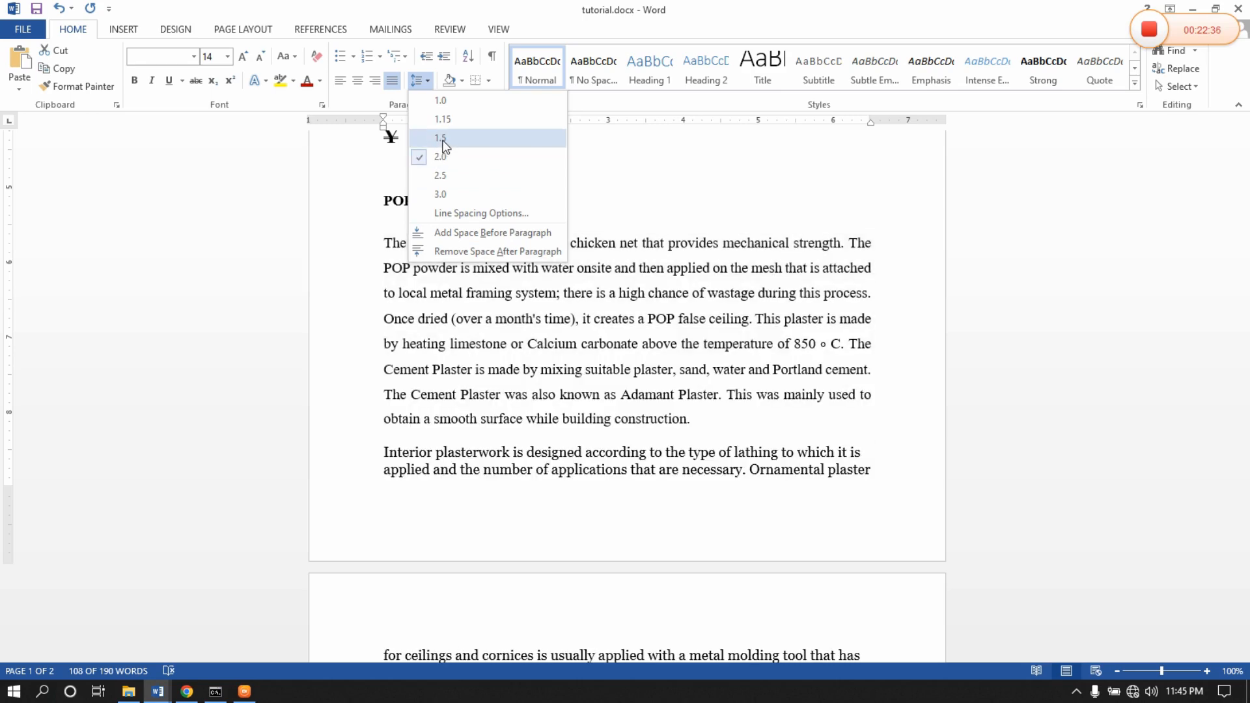
click(441, 139)
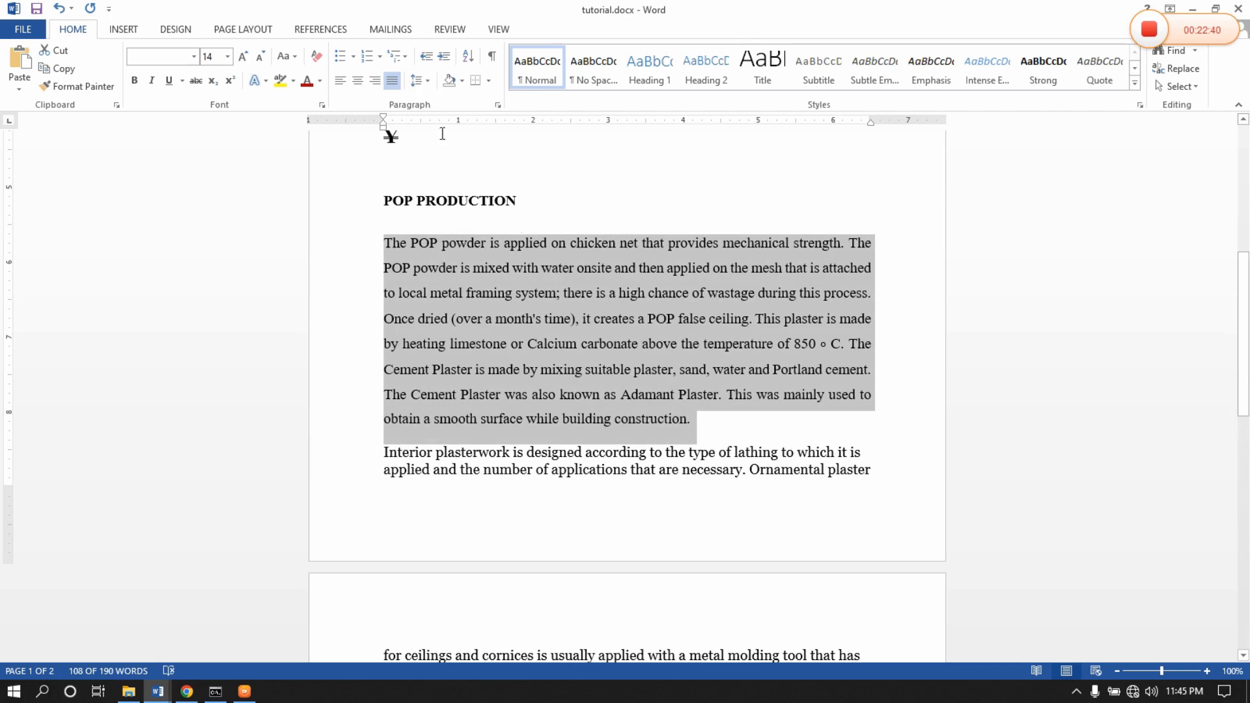
click(426, 84)
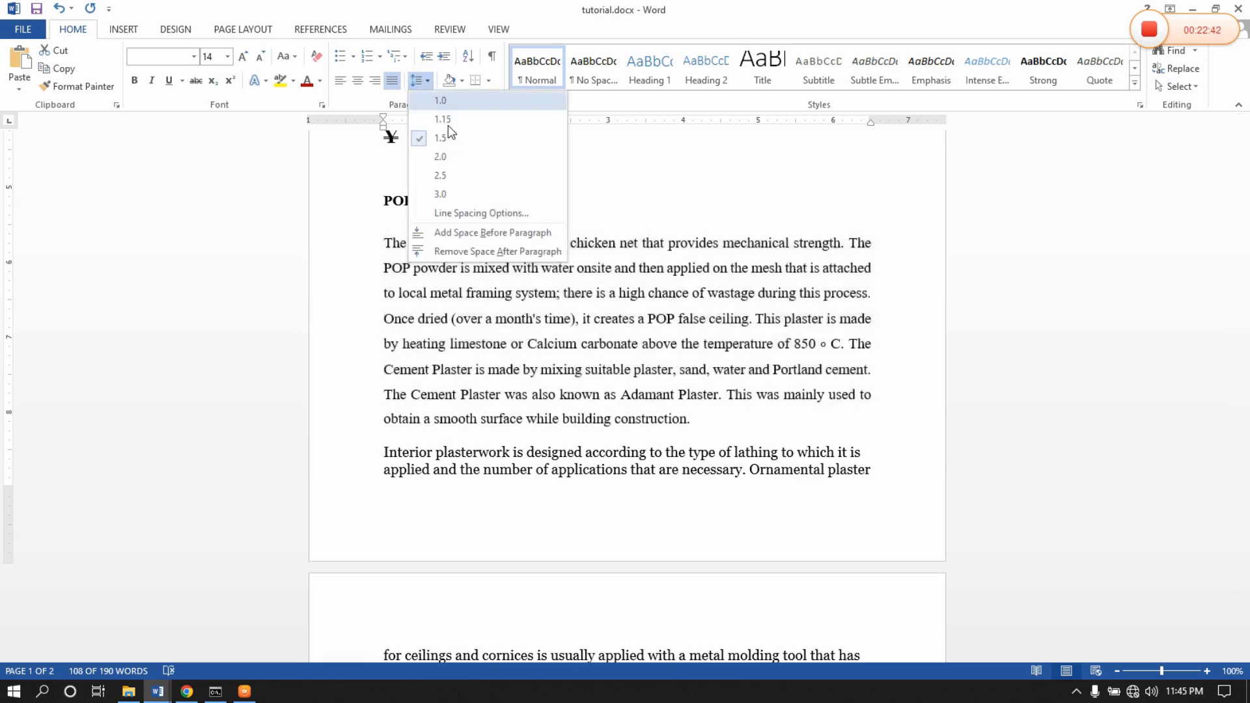
click(443, 153)
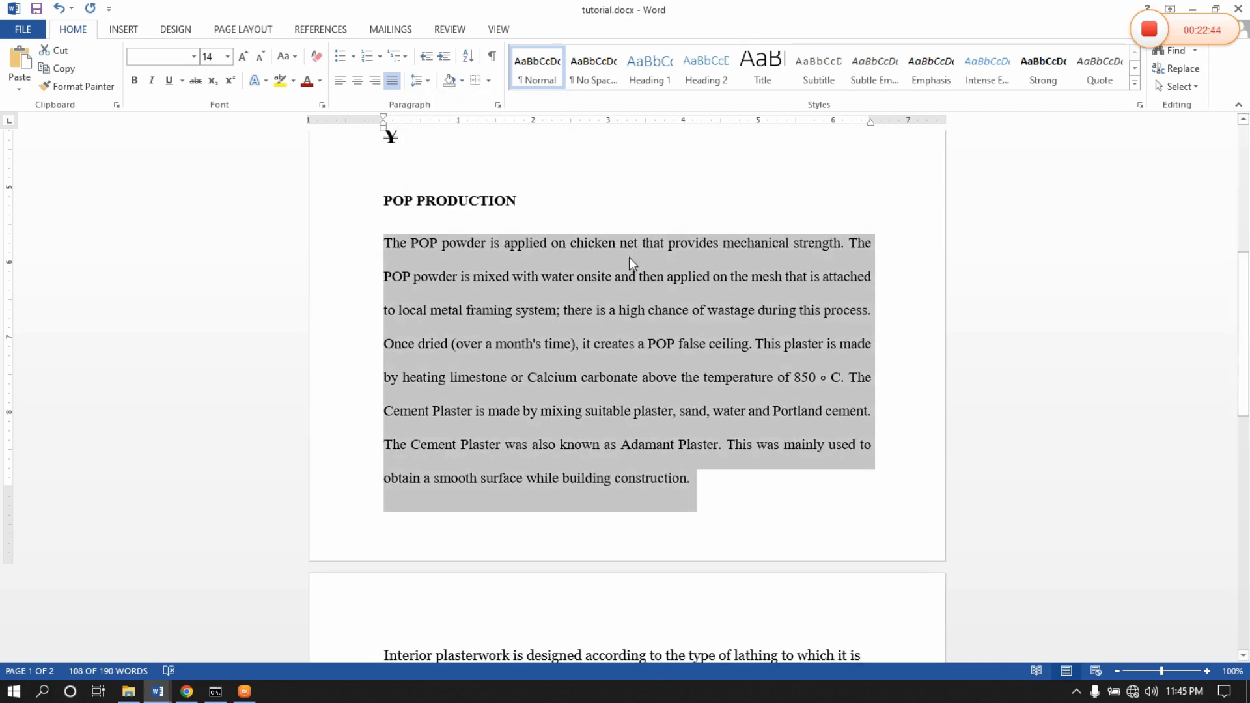
click(418, 80)
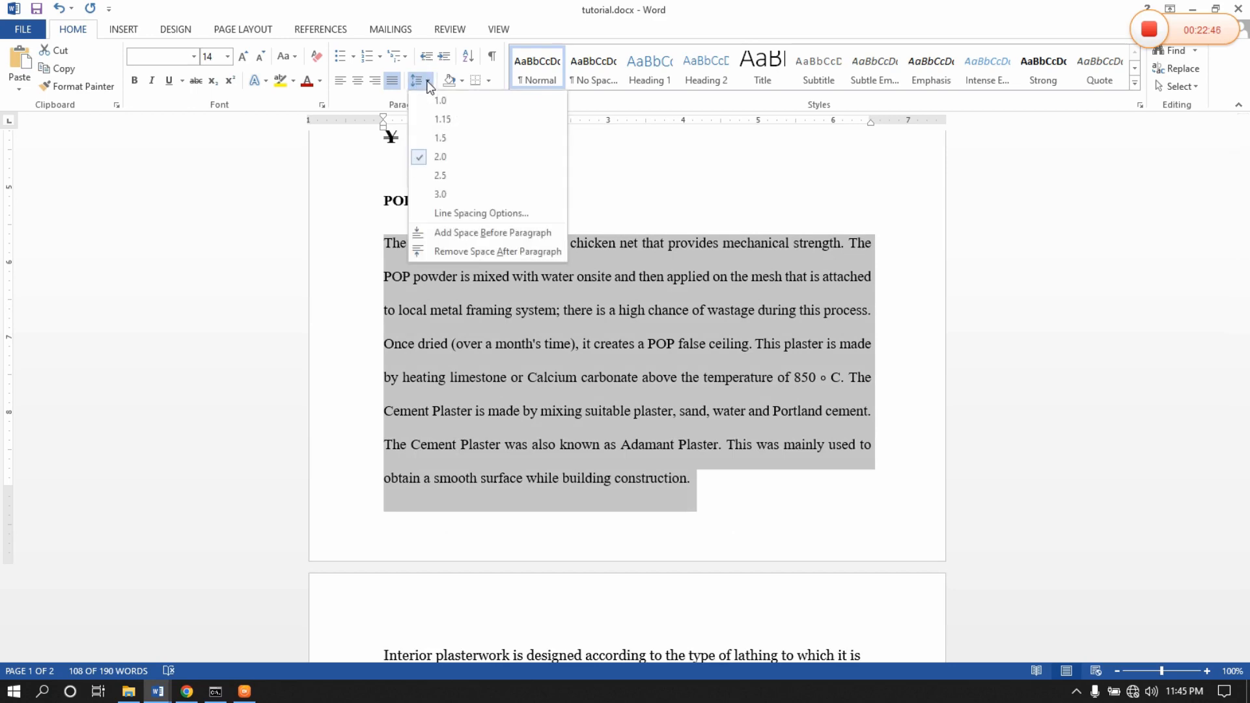
click(446, 122)
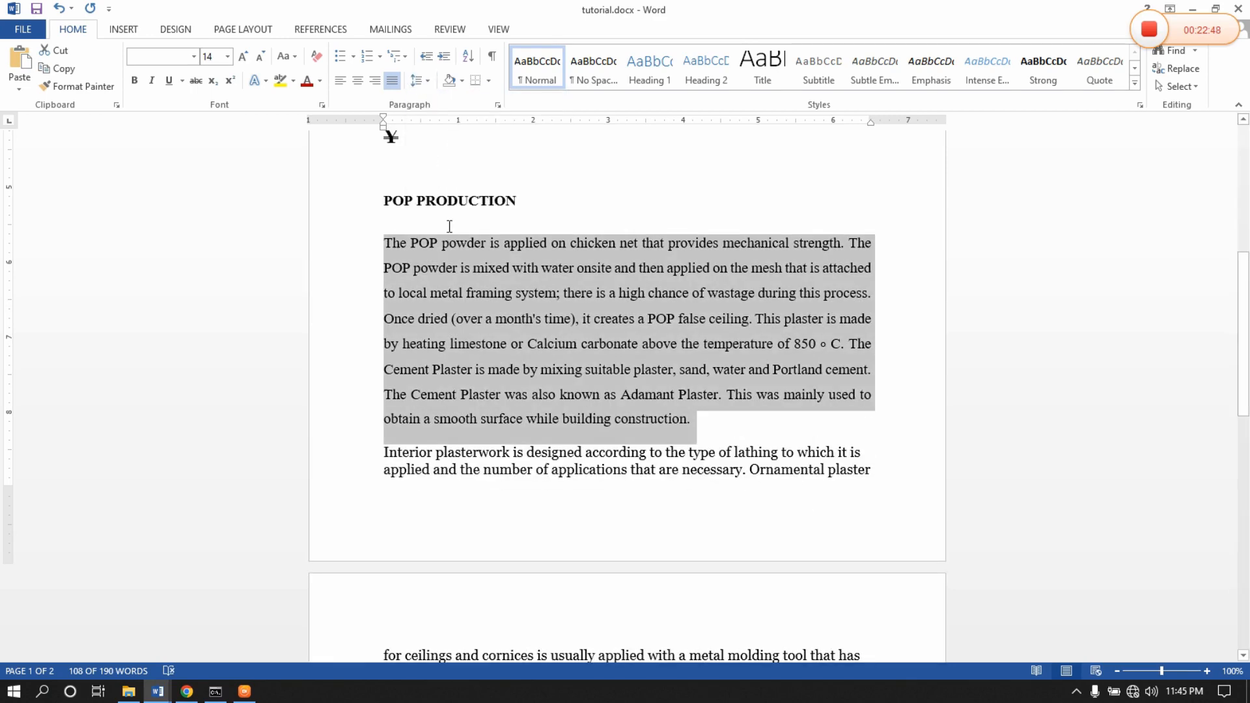
Set the Interior plasterwork text spanning the page break to 1.0 line spacing.
scroll(573, 460, down, 2)
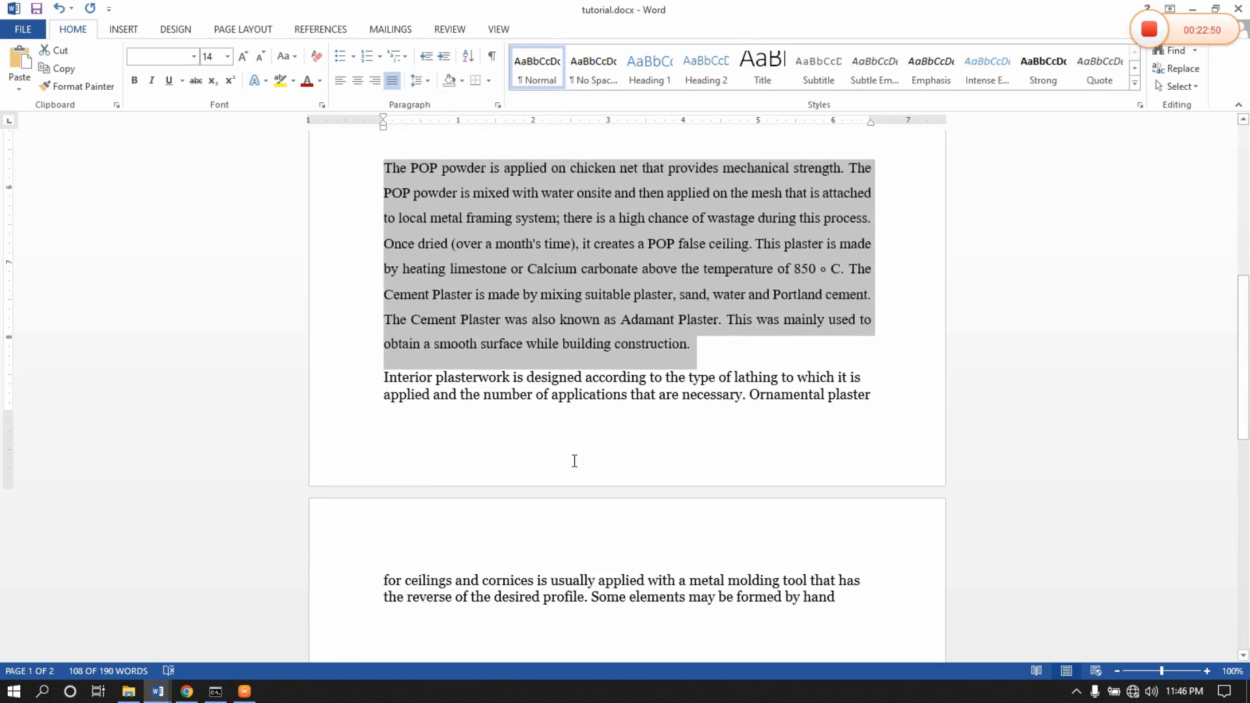
drag(386, 379, 845, 599)
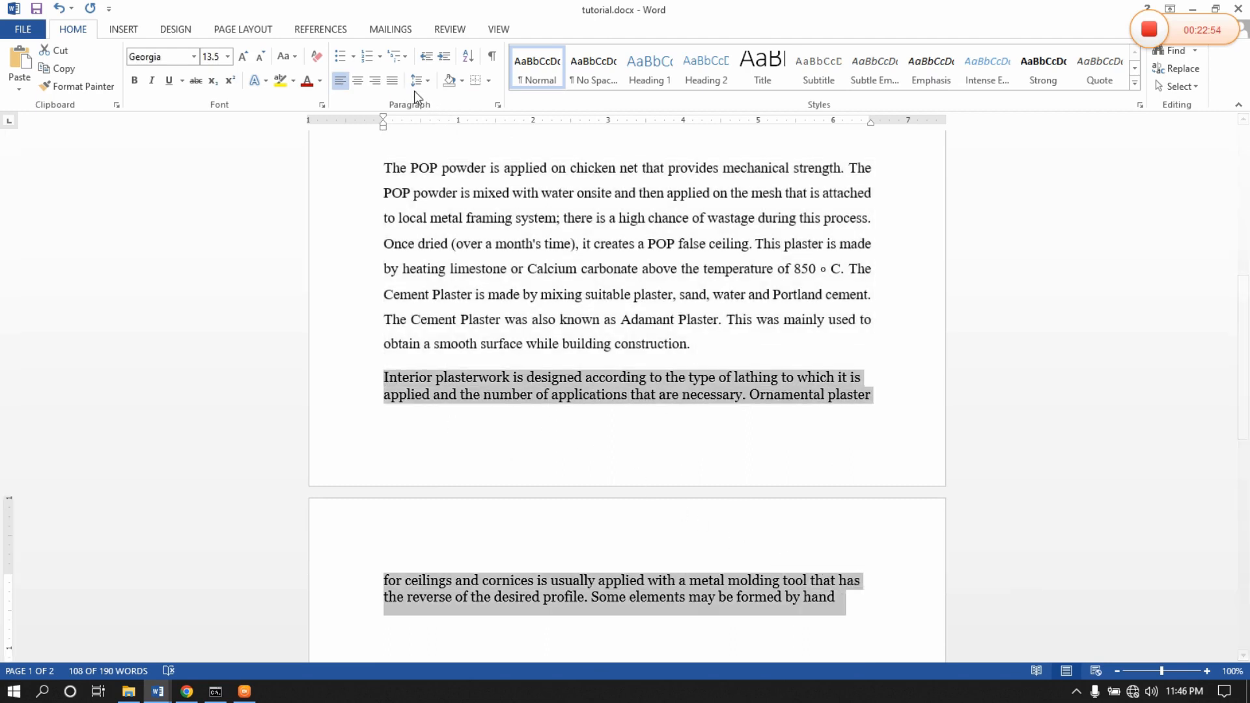
click(428, 78)
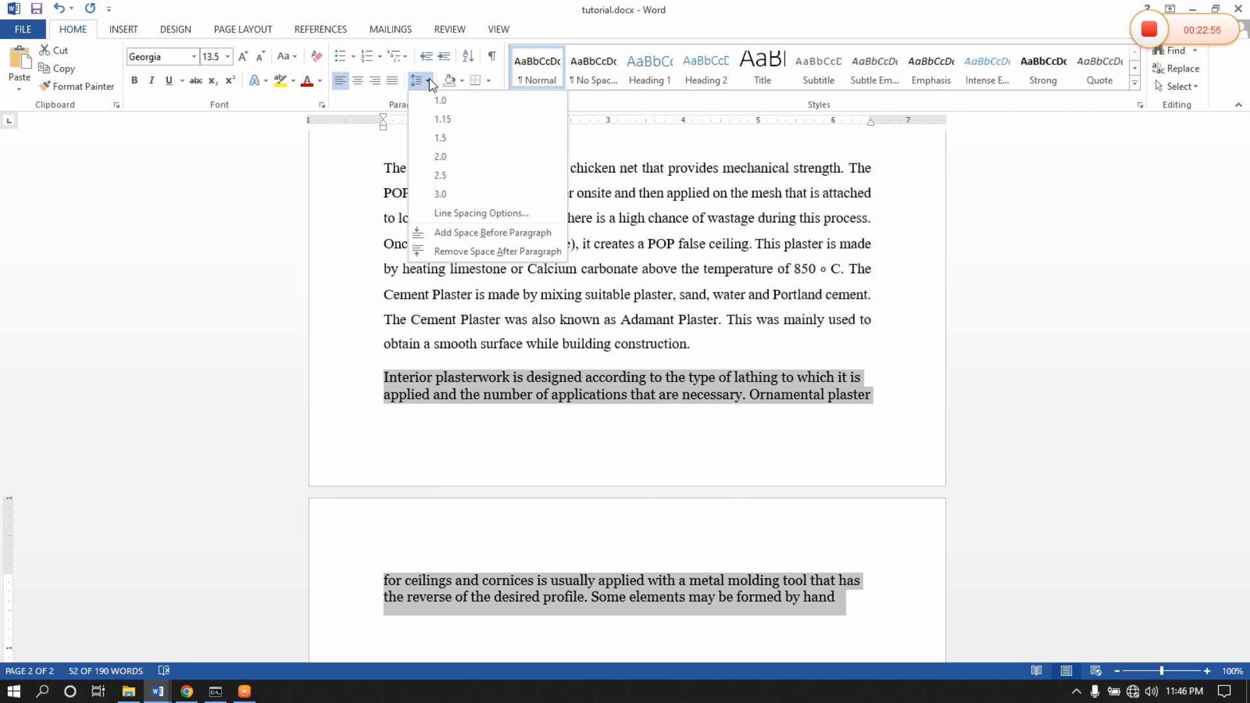
click(442, 101)
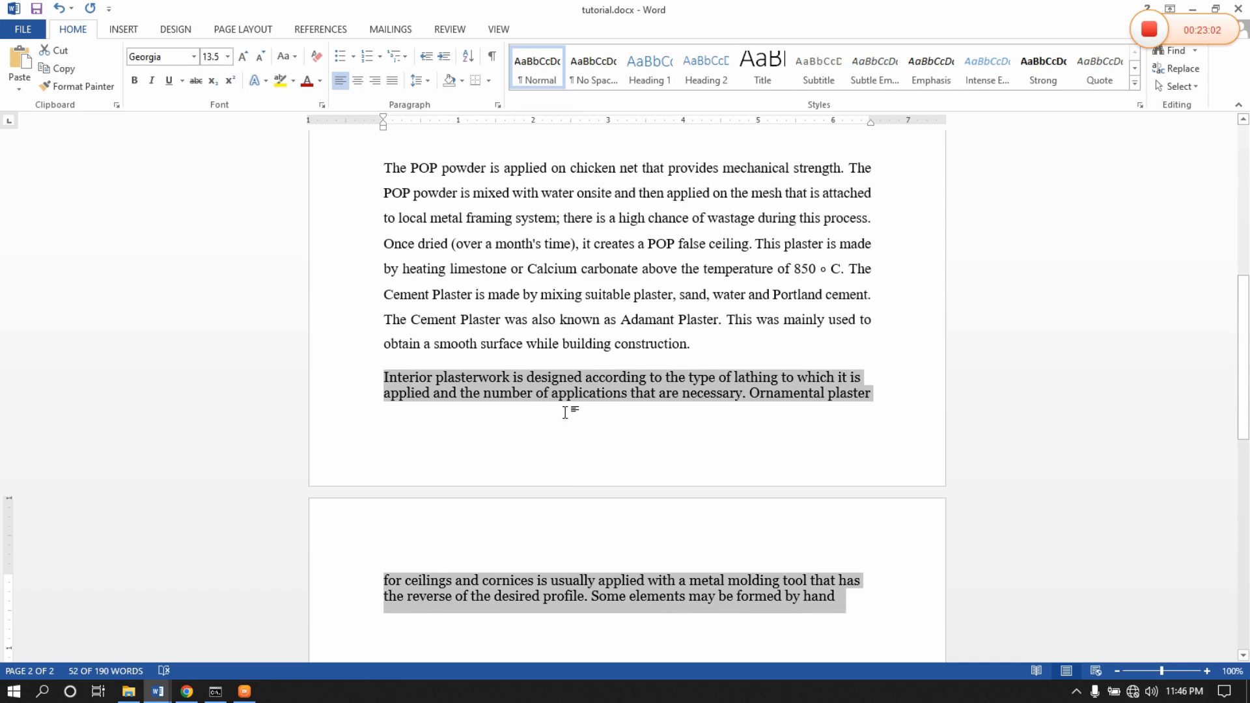
scroll(656, 339, up, 1)
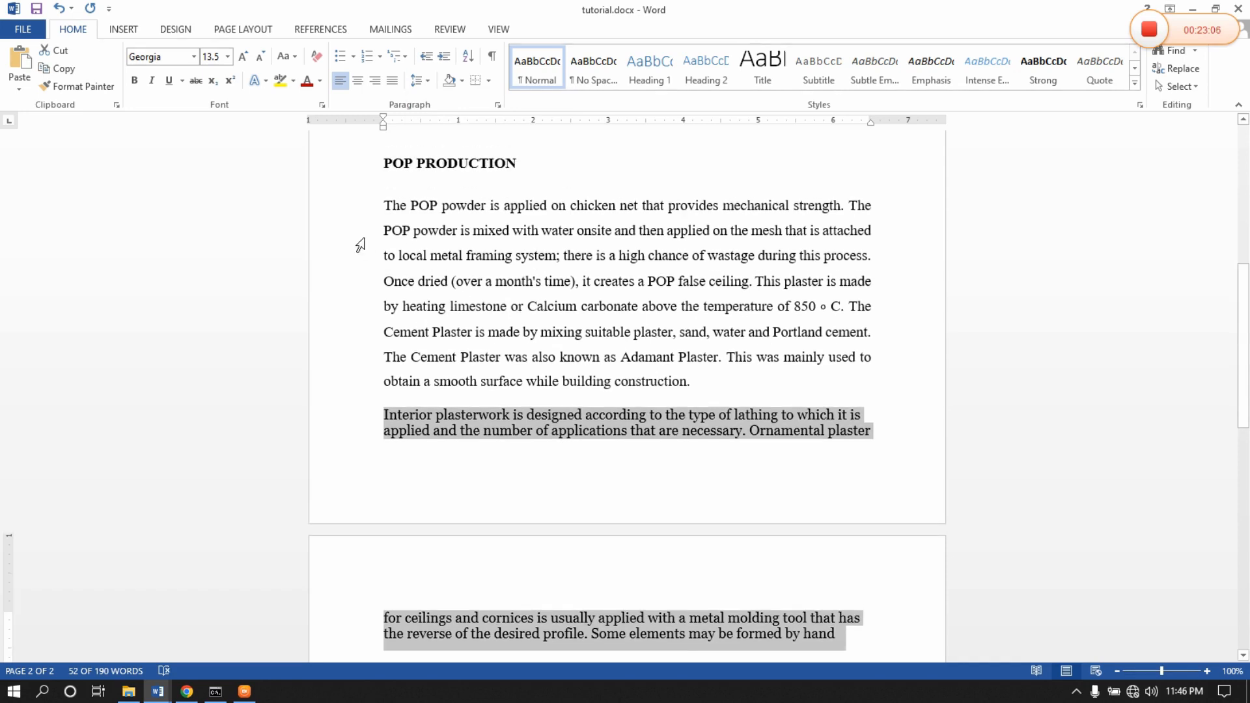
click(508, 262)
Highlight the POP PRODUCTION heading through 'sand, water' in yellow.
drag(747, 333, 368, 189)
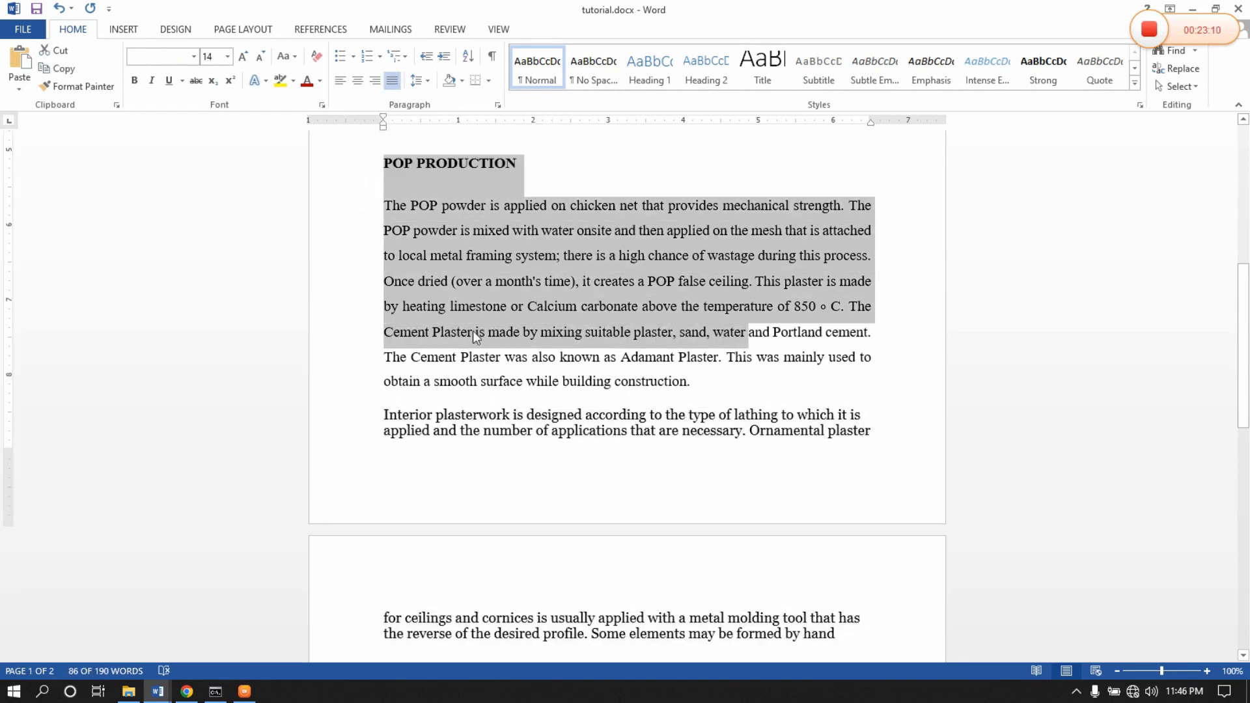
click(282, 82)
key(Left)
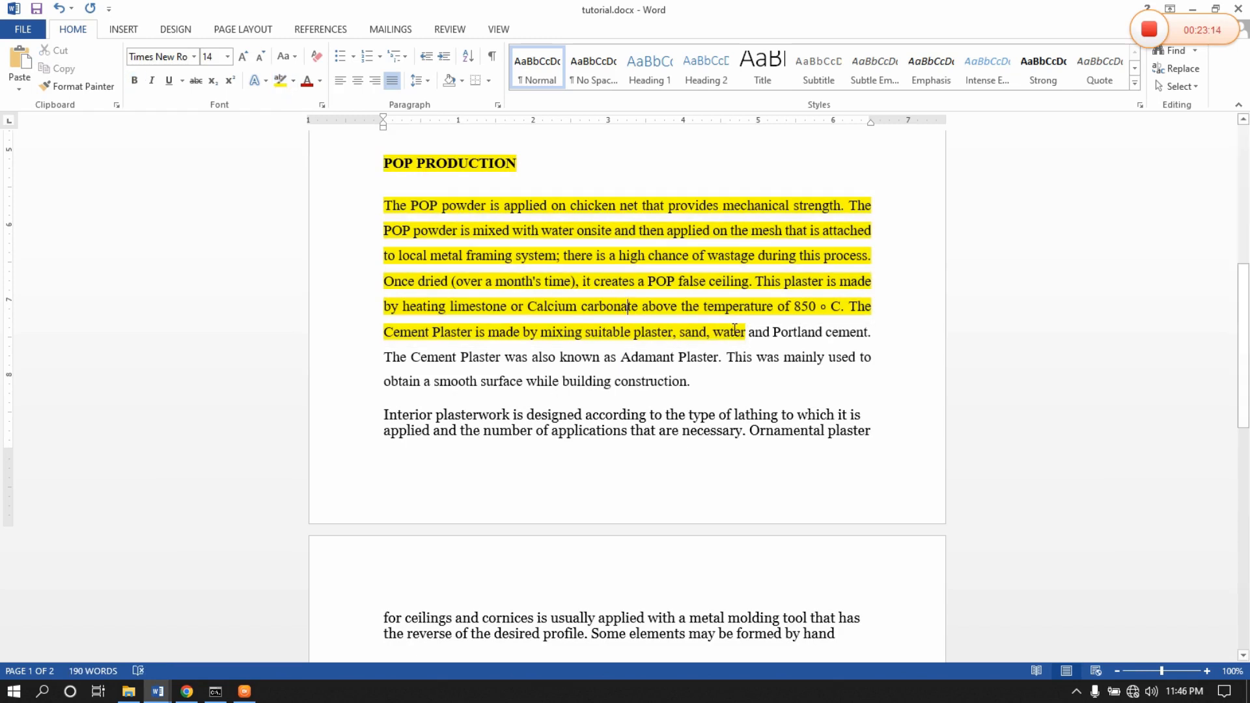
Remove the highlight, undo the removal, then apply Clear All Formatting to the selection.
mouse_move(746, 332)
mouse_down()
mouse_move(571, 296)
mouse_move(414, 173)
mouse_move(382, 170)
mouse_up()
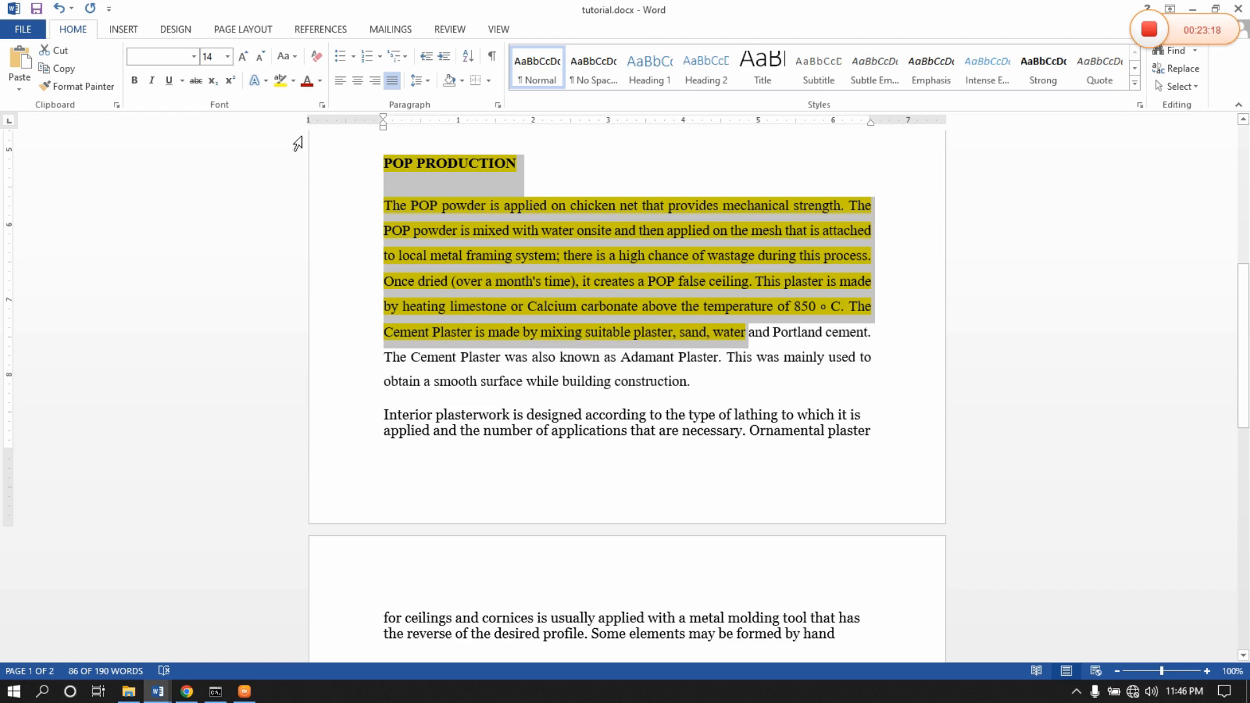
click(280, 82)
key(Left)
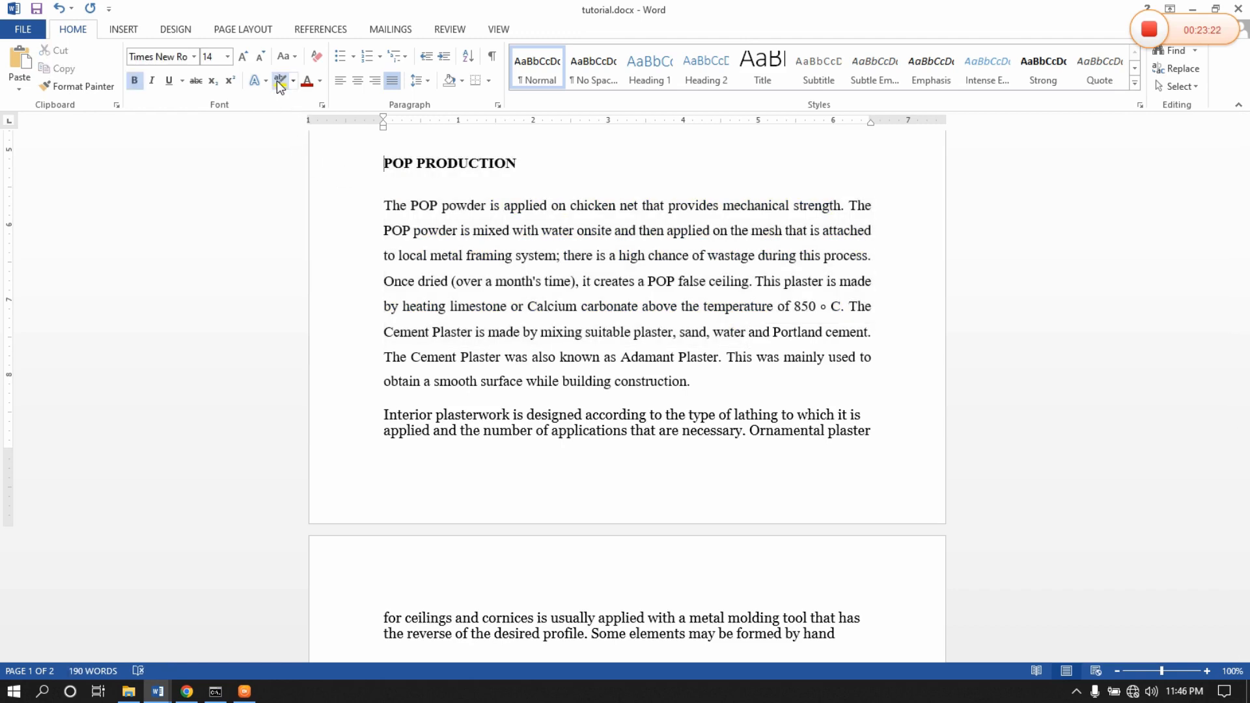
key(ctrl+z)
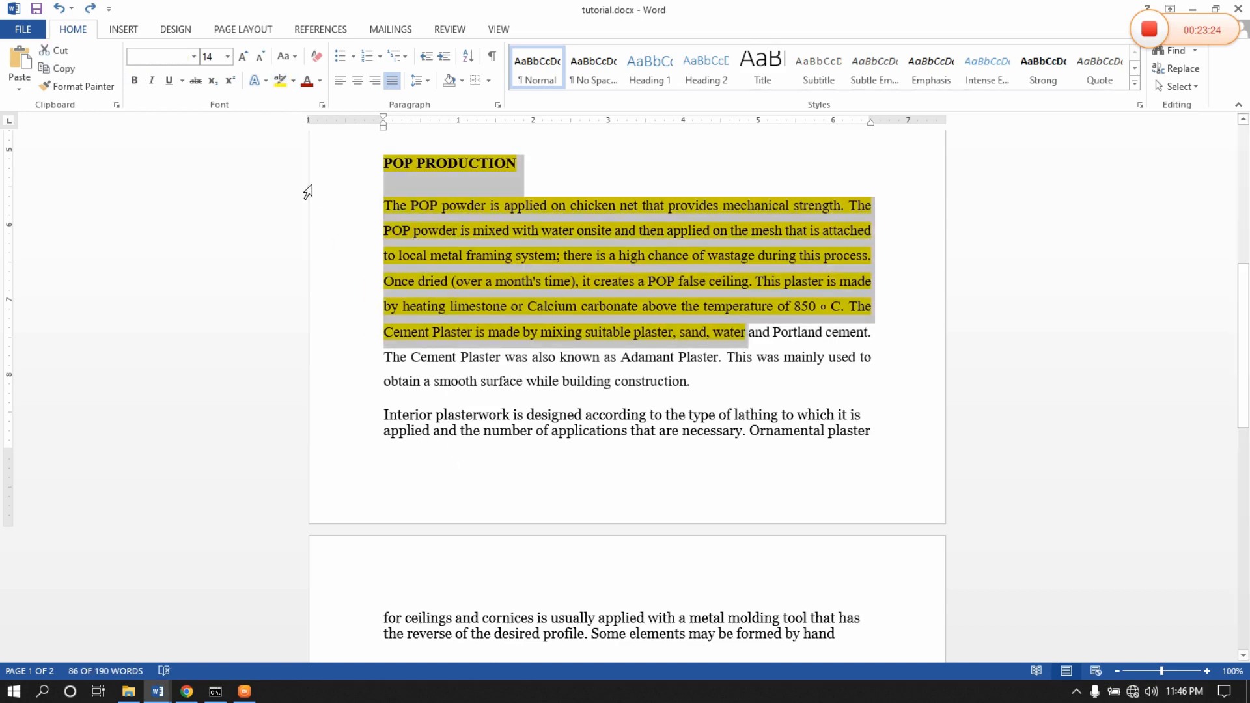
click(315, 58)
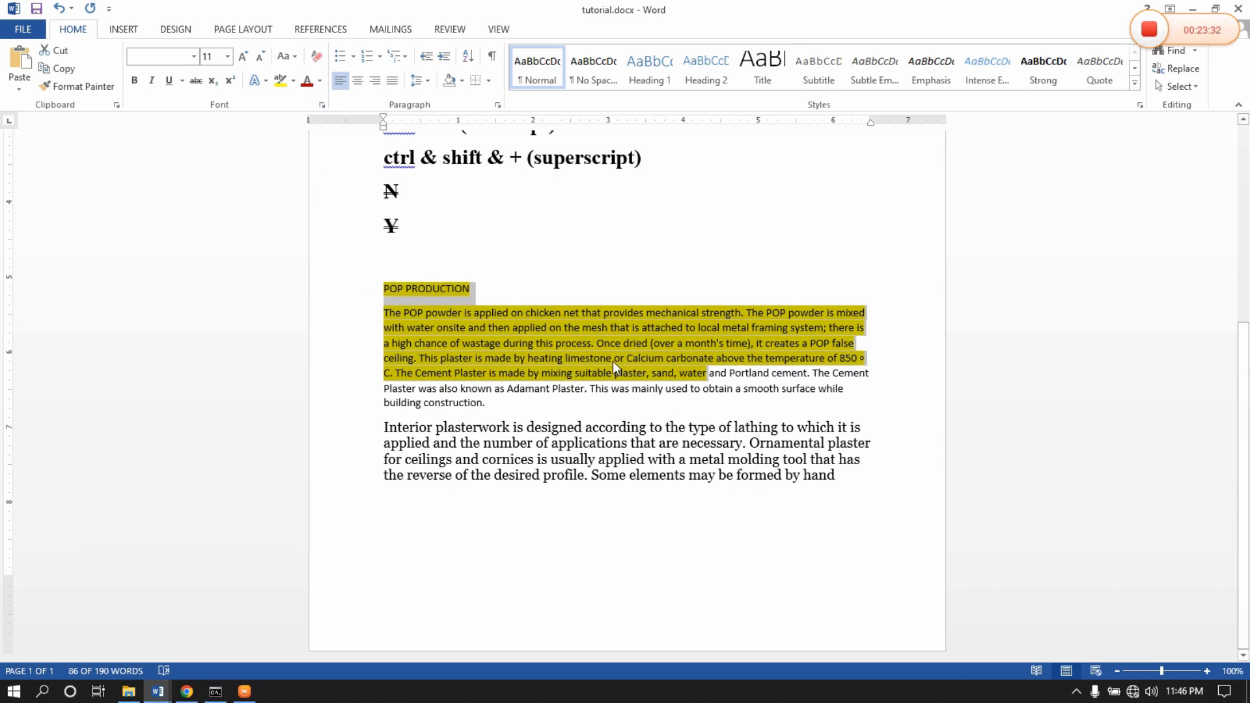
Undo Clear All Formatting, set the highlight to No Color, and select the POP PRODUCTION heading.
key(ctrl+z)
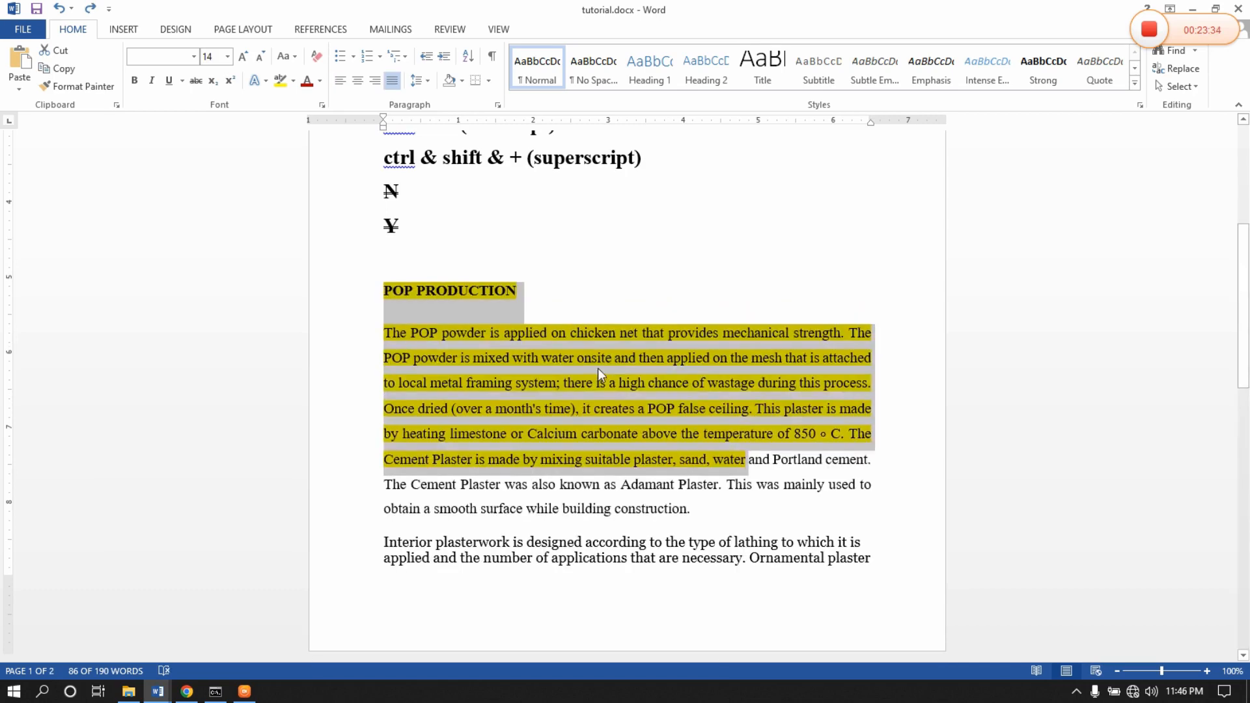
click(276, 81)
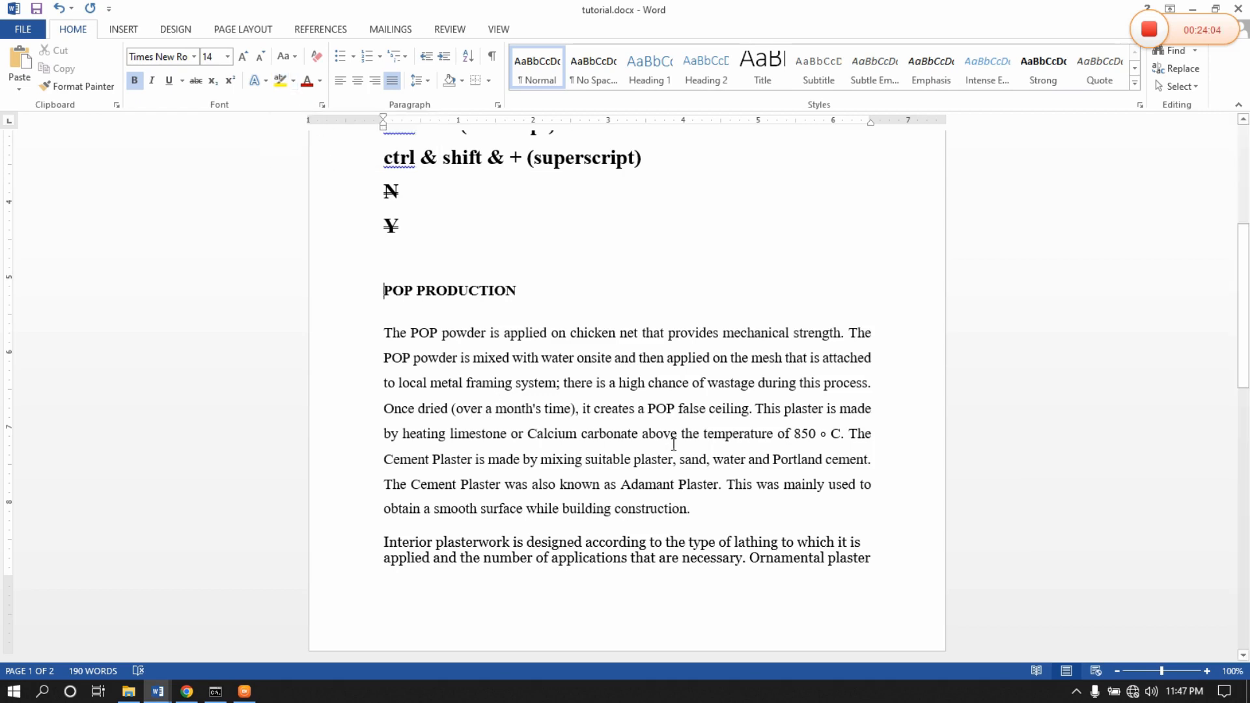
drag(521, 299, 384, 305)
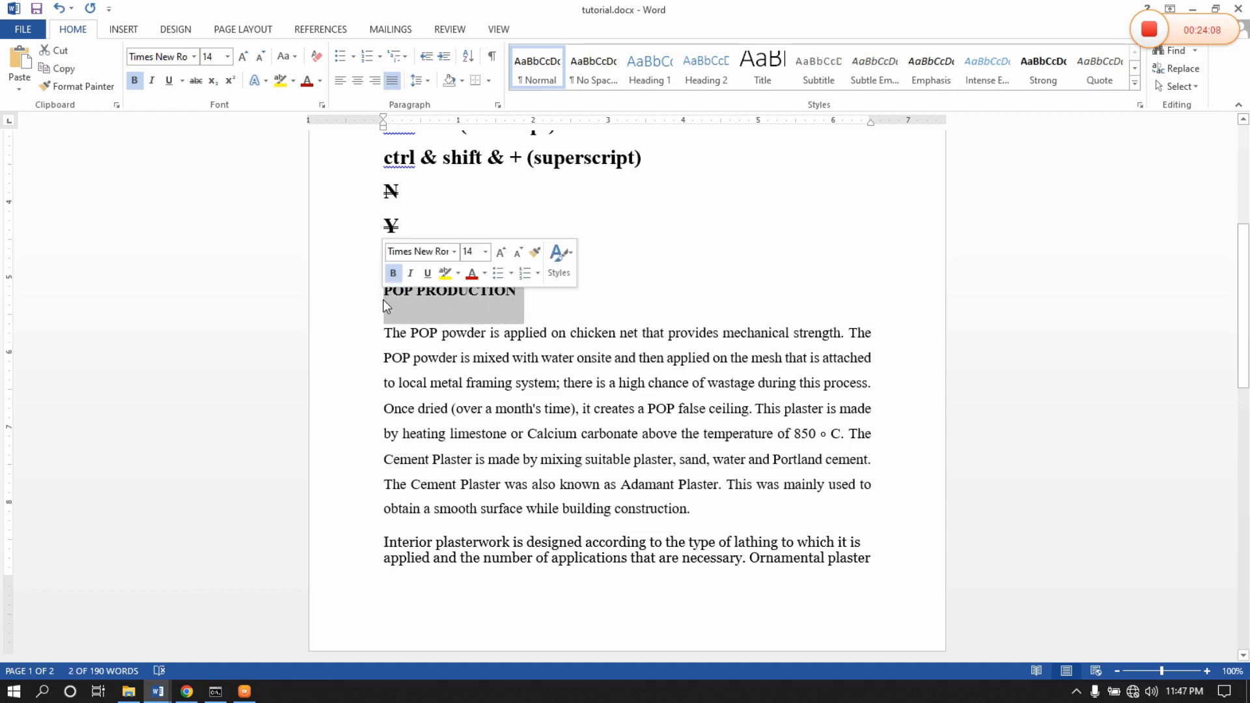
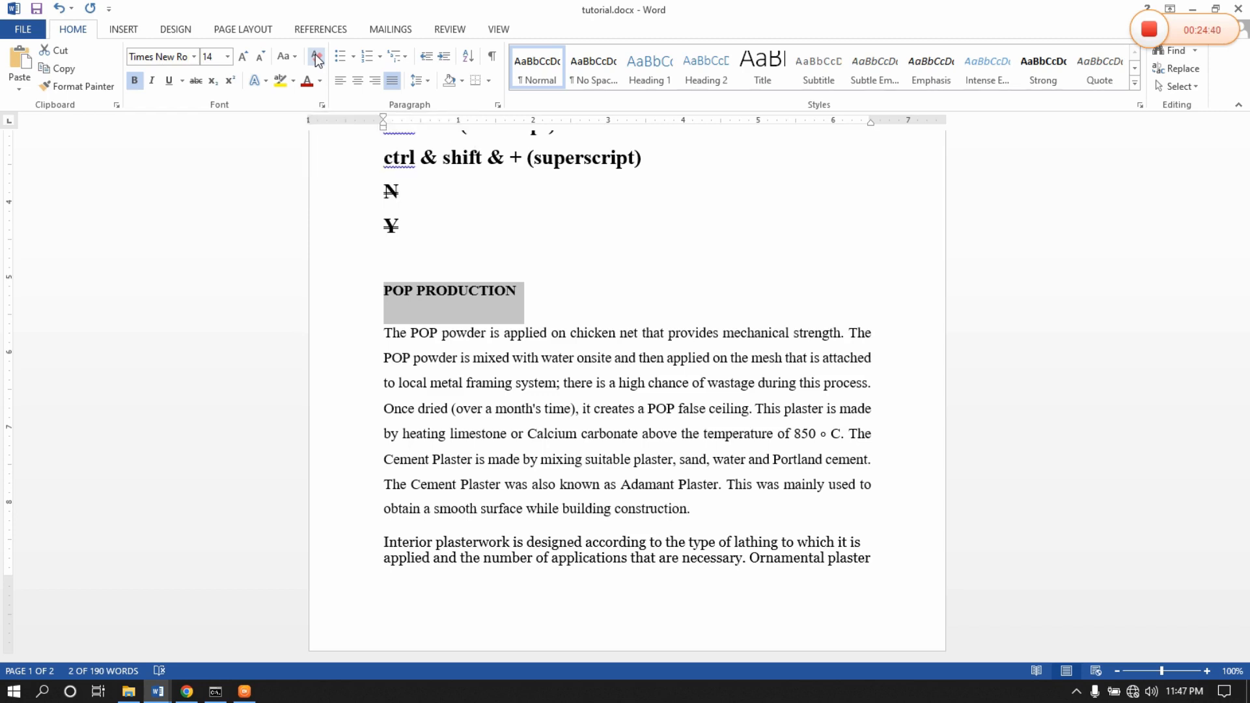
Strip all formatting from the POP PRODUCTION heading, then undo it.
click(315, 55)
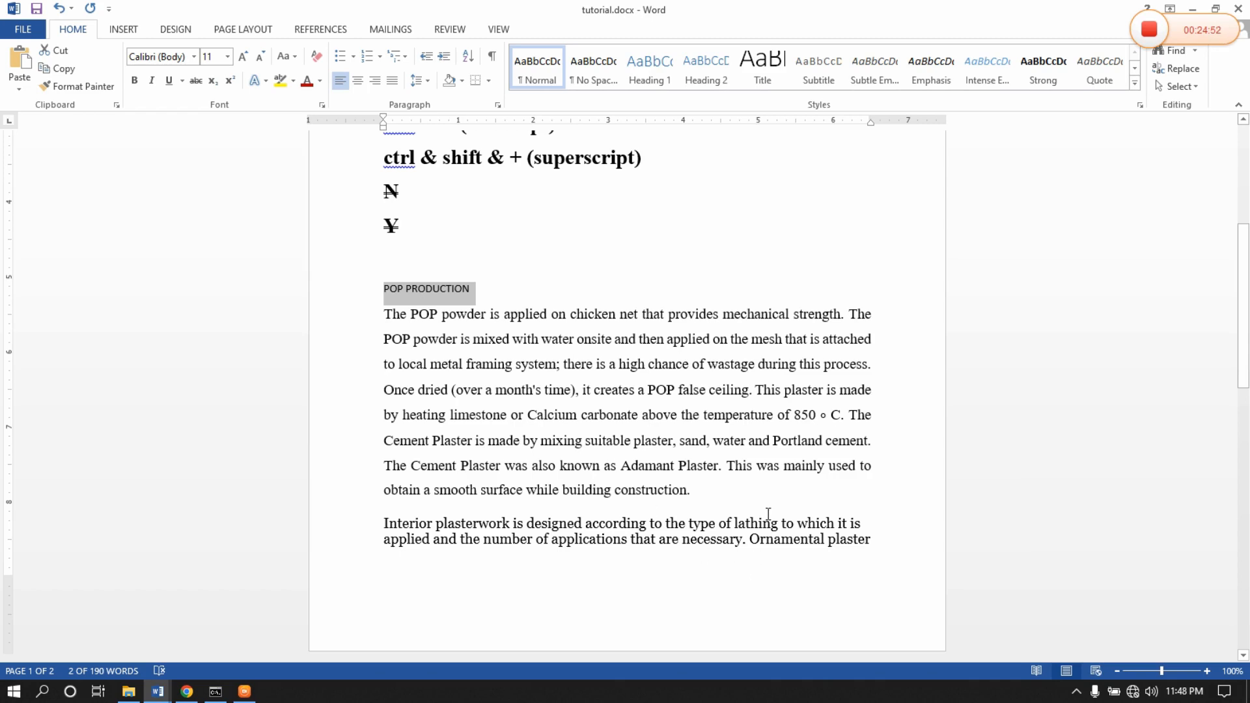
key(ctrl+z)
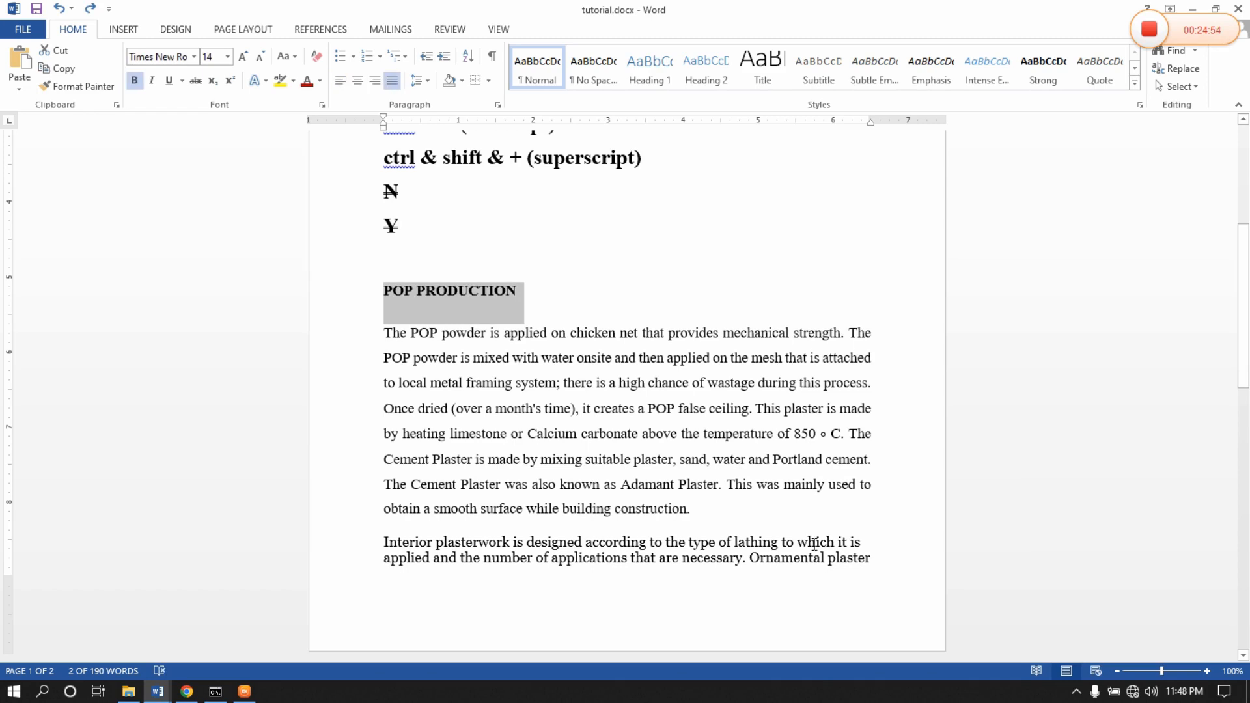
click(571, 409)
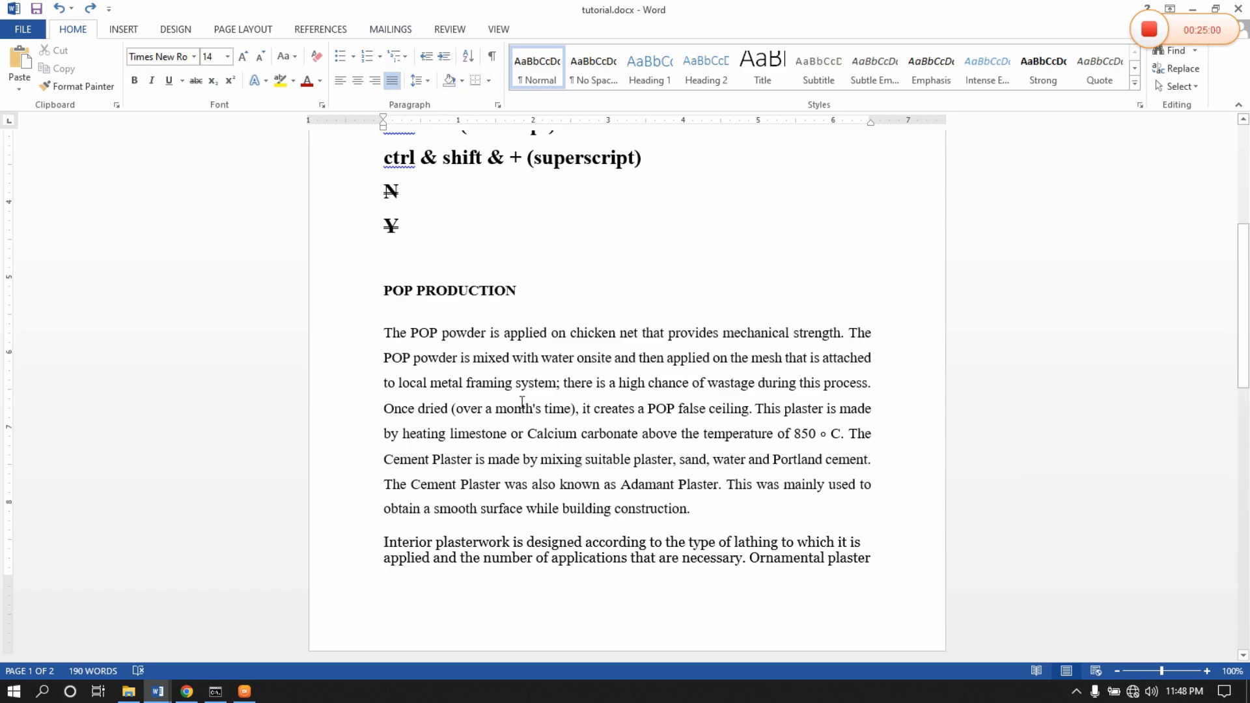
Shade the paragraph under POP PRODUCTION with a dark navy theme colour.
drag(703, 508, 384, 331)
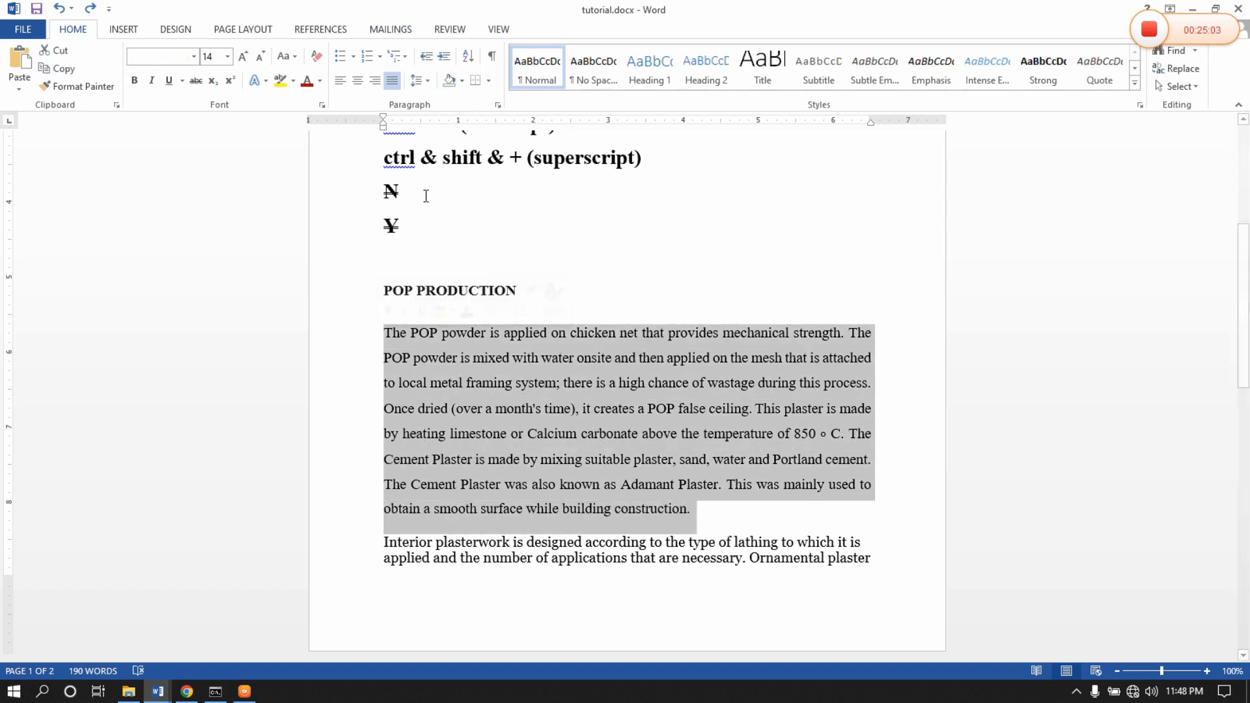
click(462, 80)
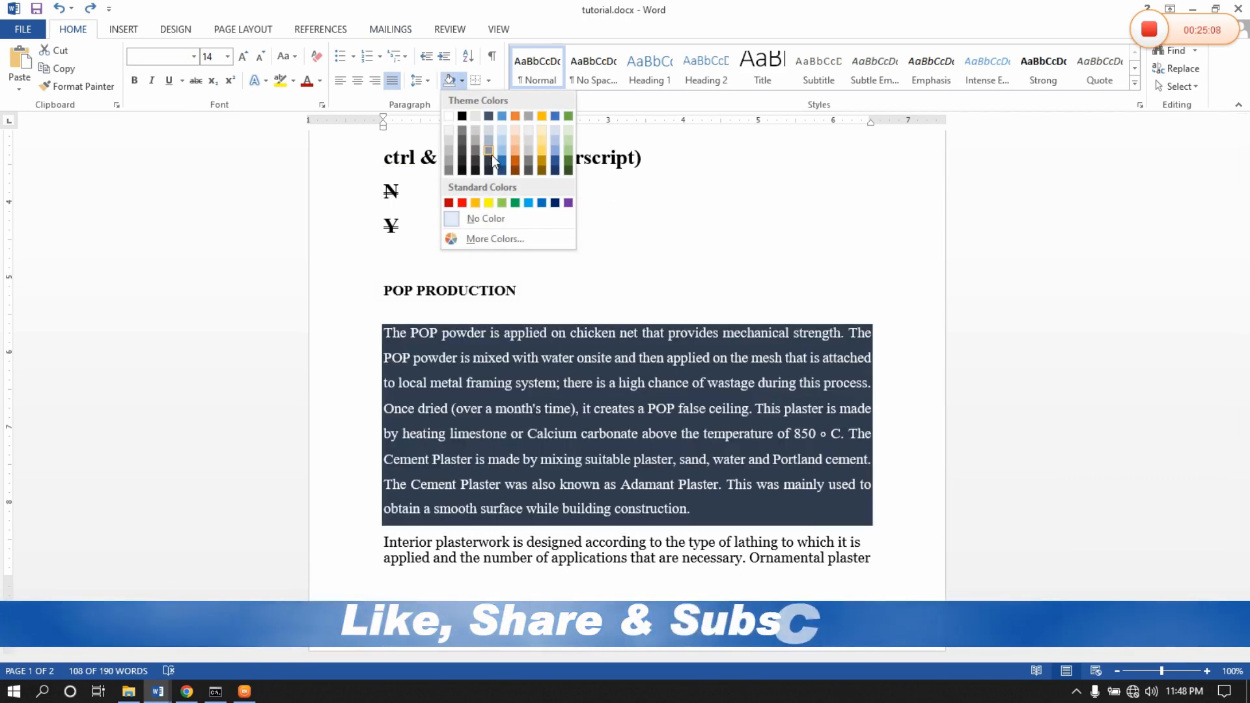
click(491, 162)
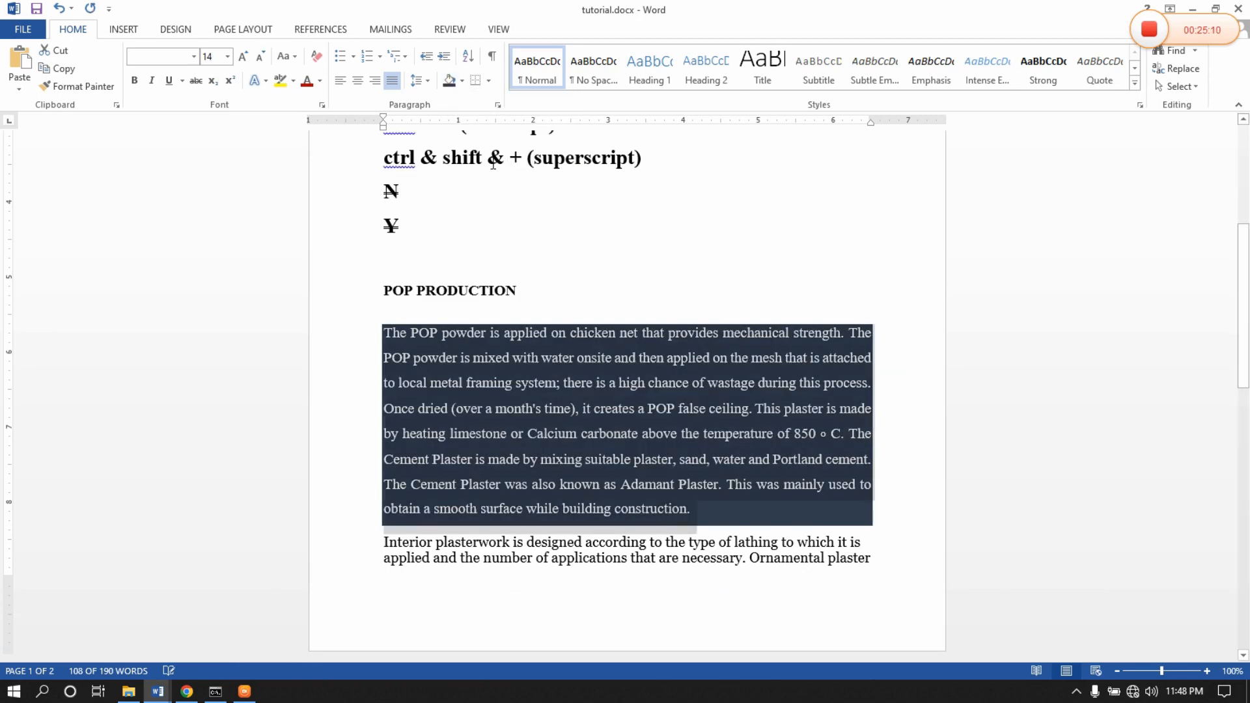
click(756, 524)
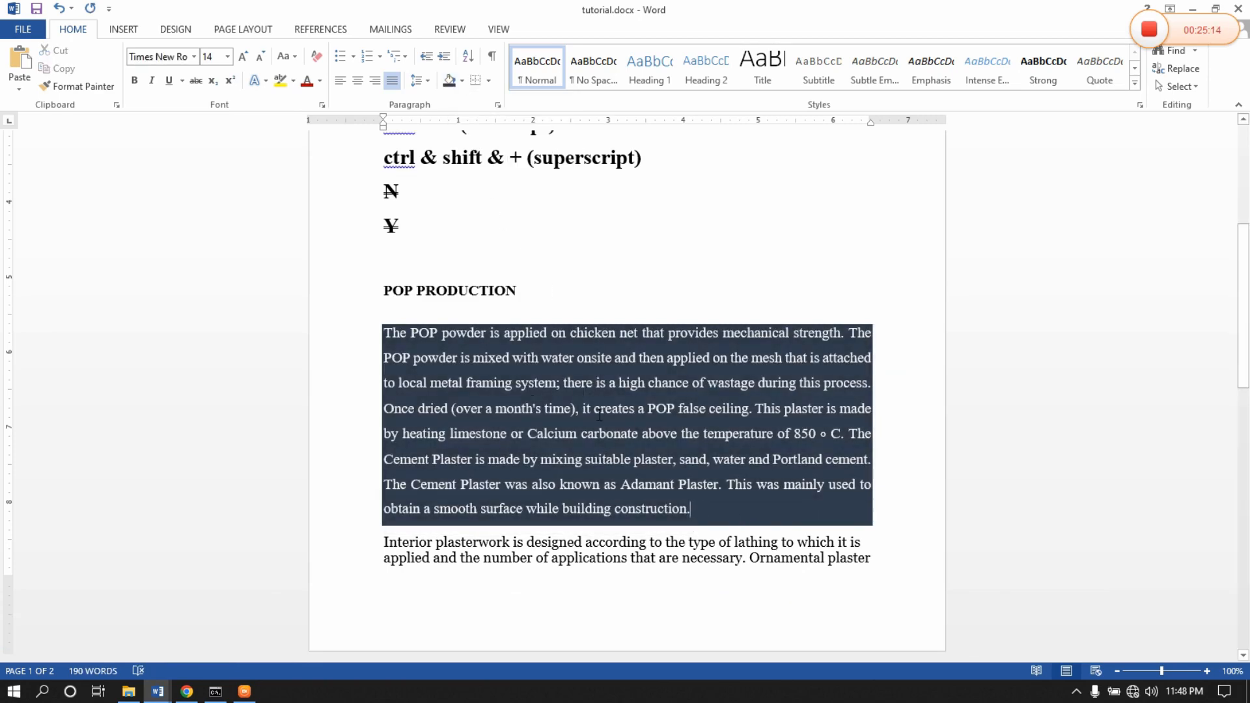
Try a yellow highlight on the shaded paragraph, then undo it with Ctrl+Z.
mouse_move(690, 504)
mouse_down()
mouse_move(456, 390)
mouse_move(383, 332)
mouse_up()
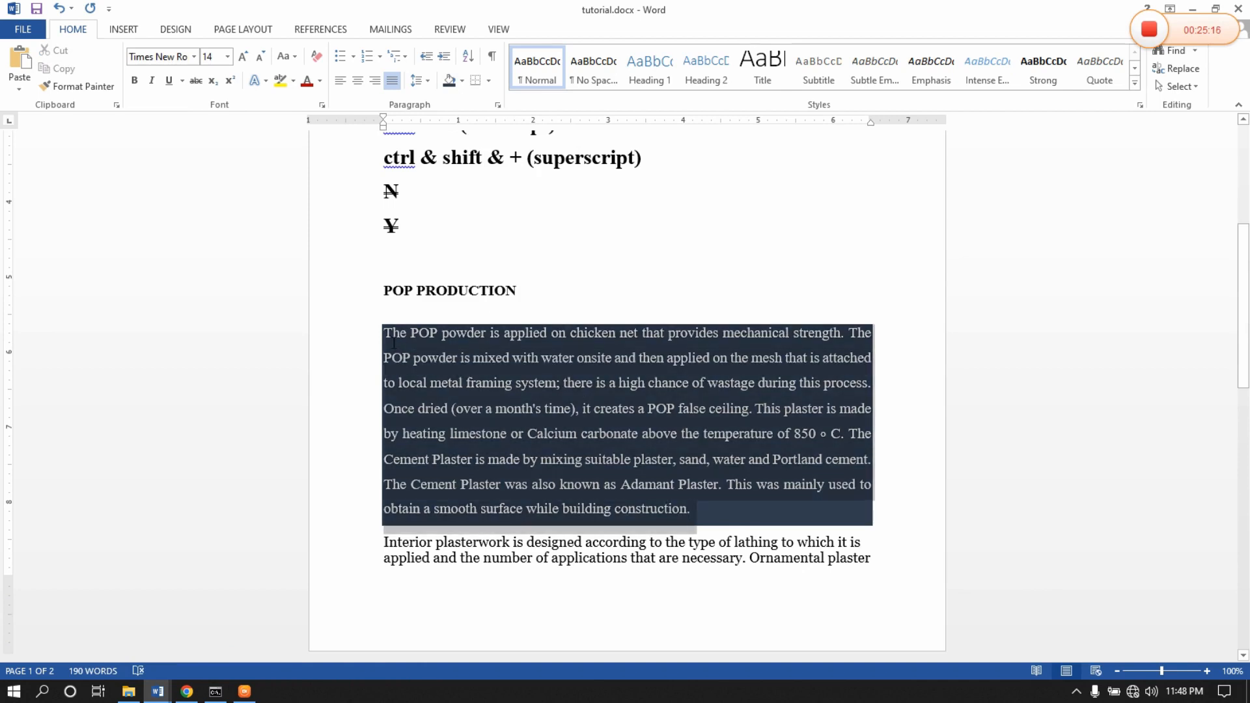
click(280, 81)
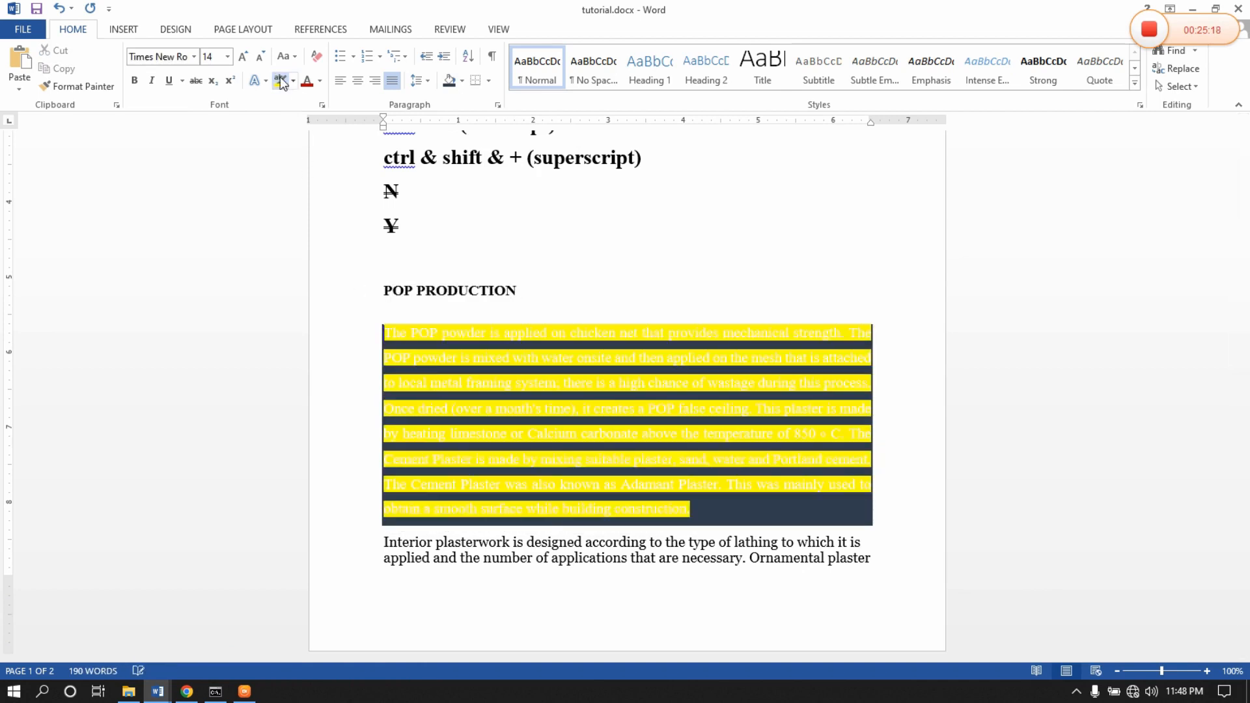
click(715, 434)
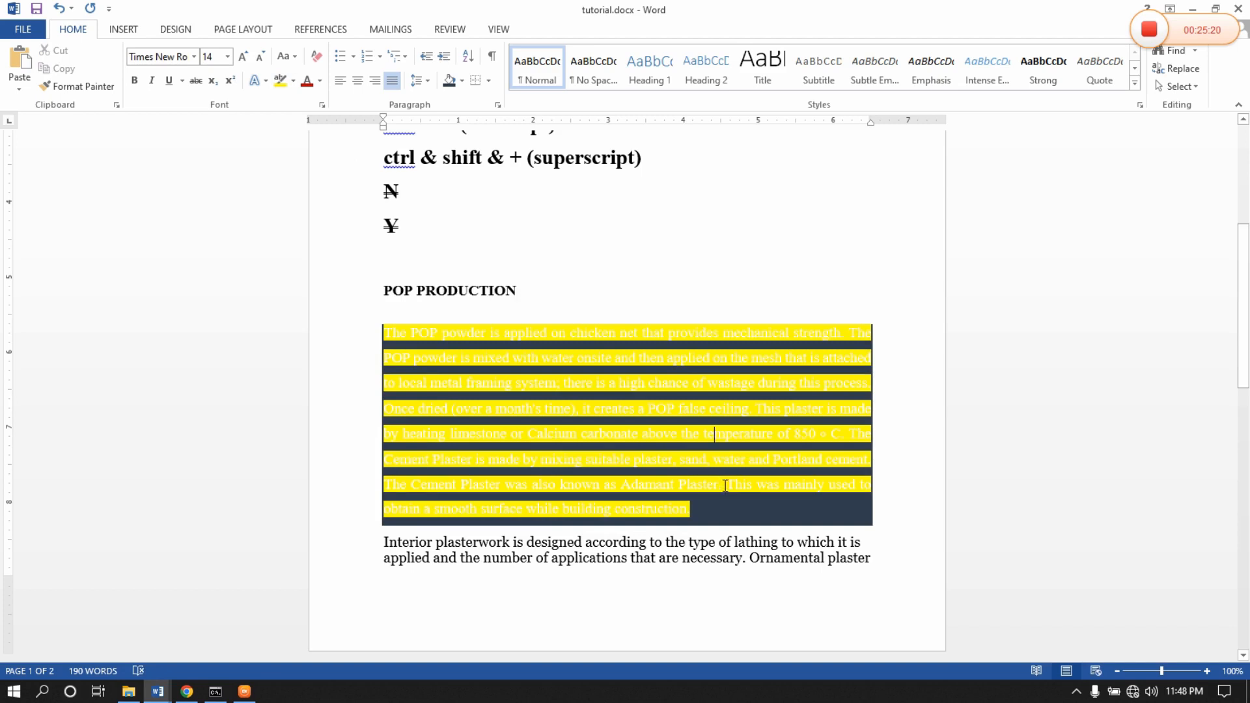
key(ctrl+z)
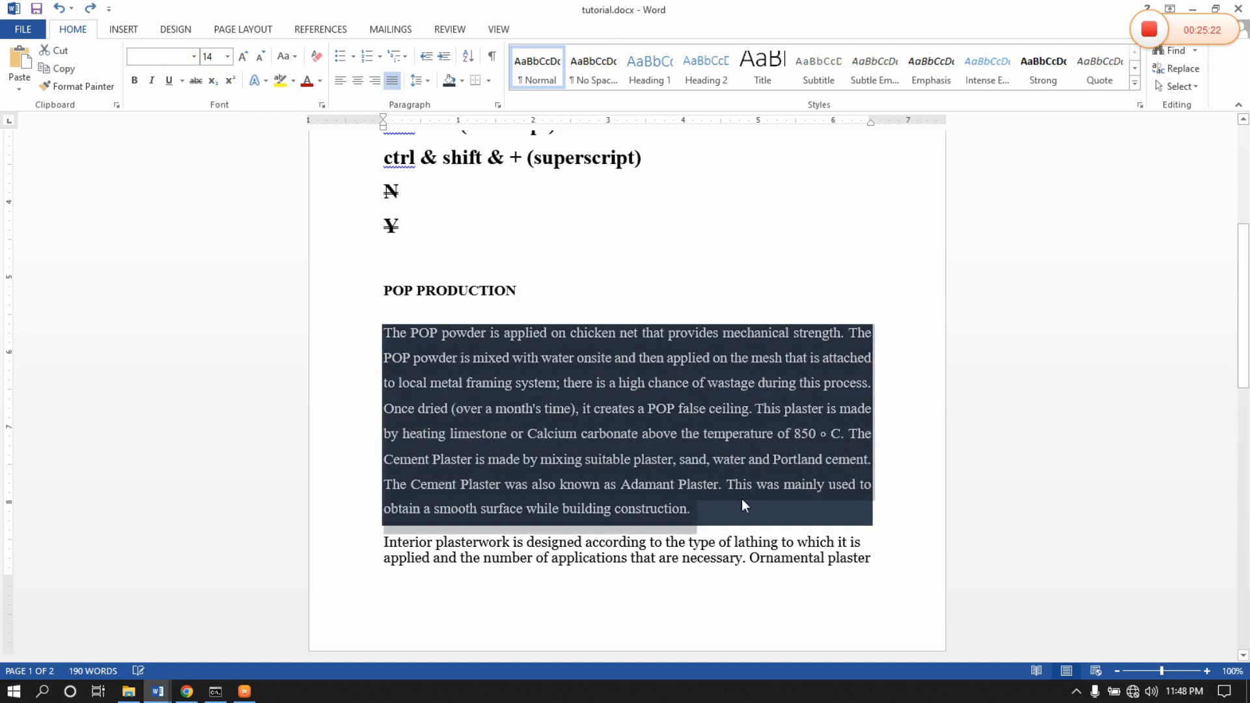
click(726, 493)
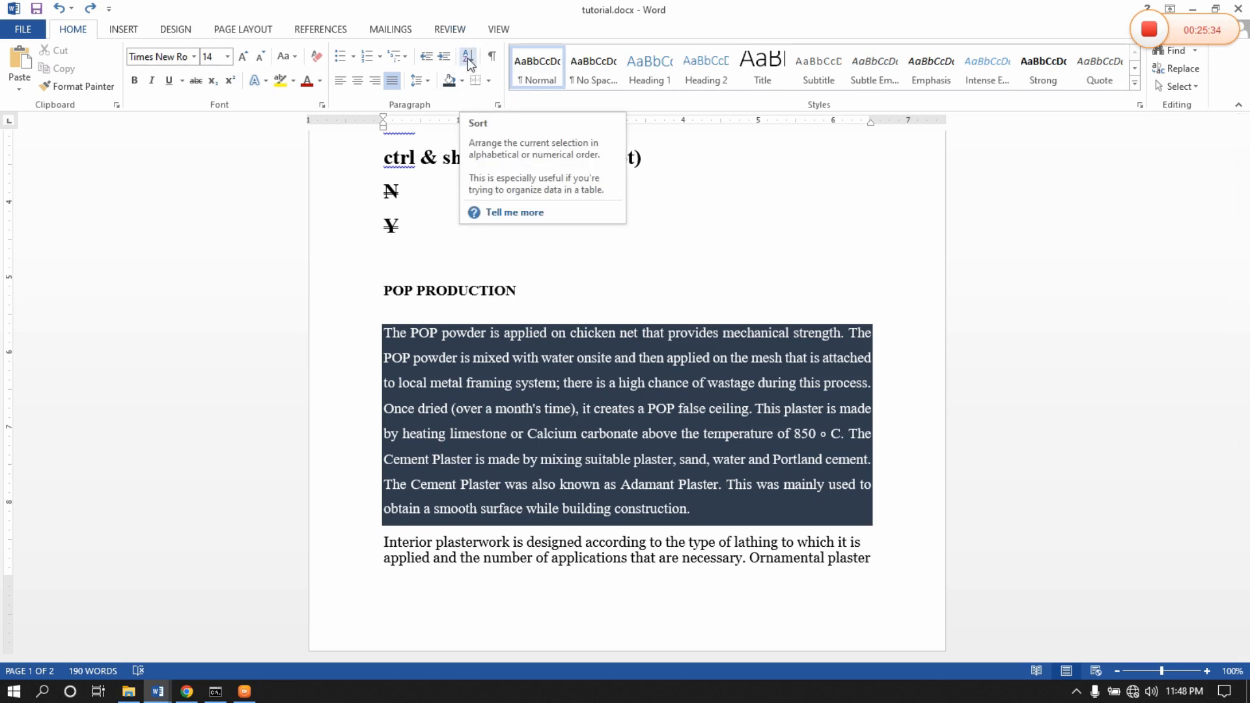
Type the letters a, f, g, k, e, U, k on separate lines below POP PRODUCTION.
click(539, 295)
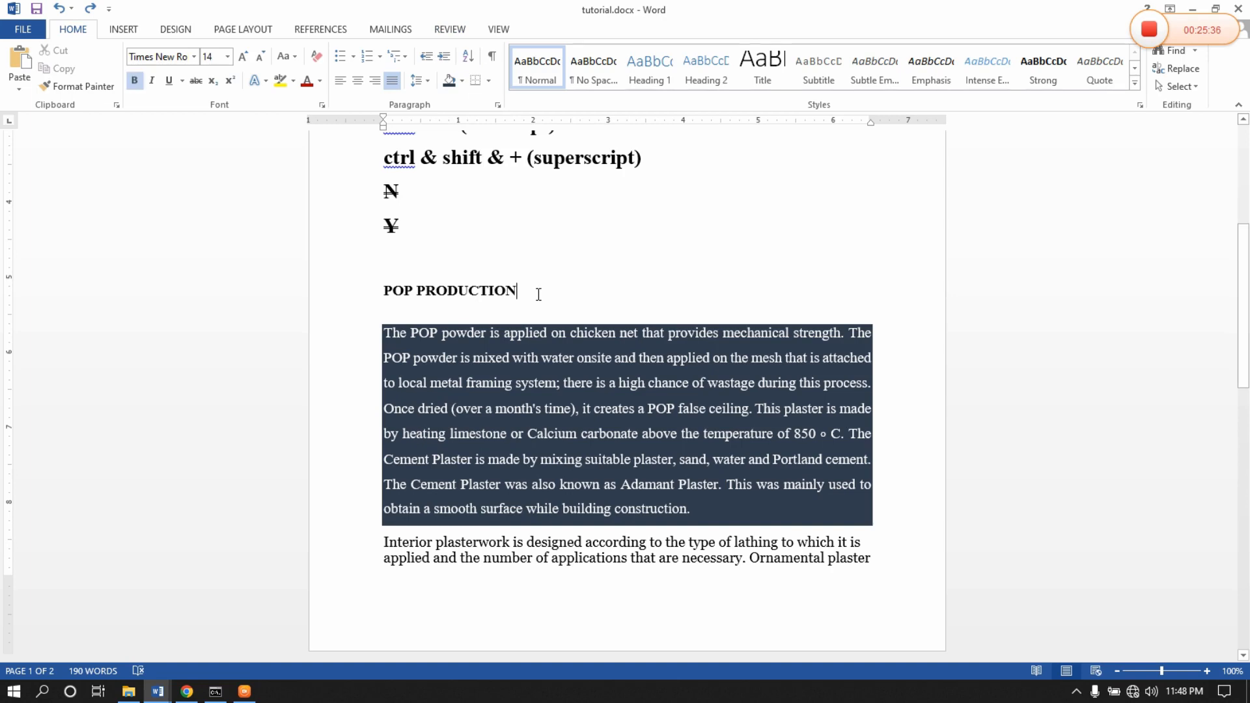
key(Return)
text(a)
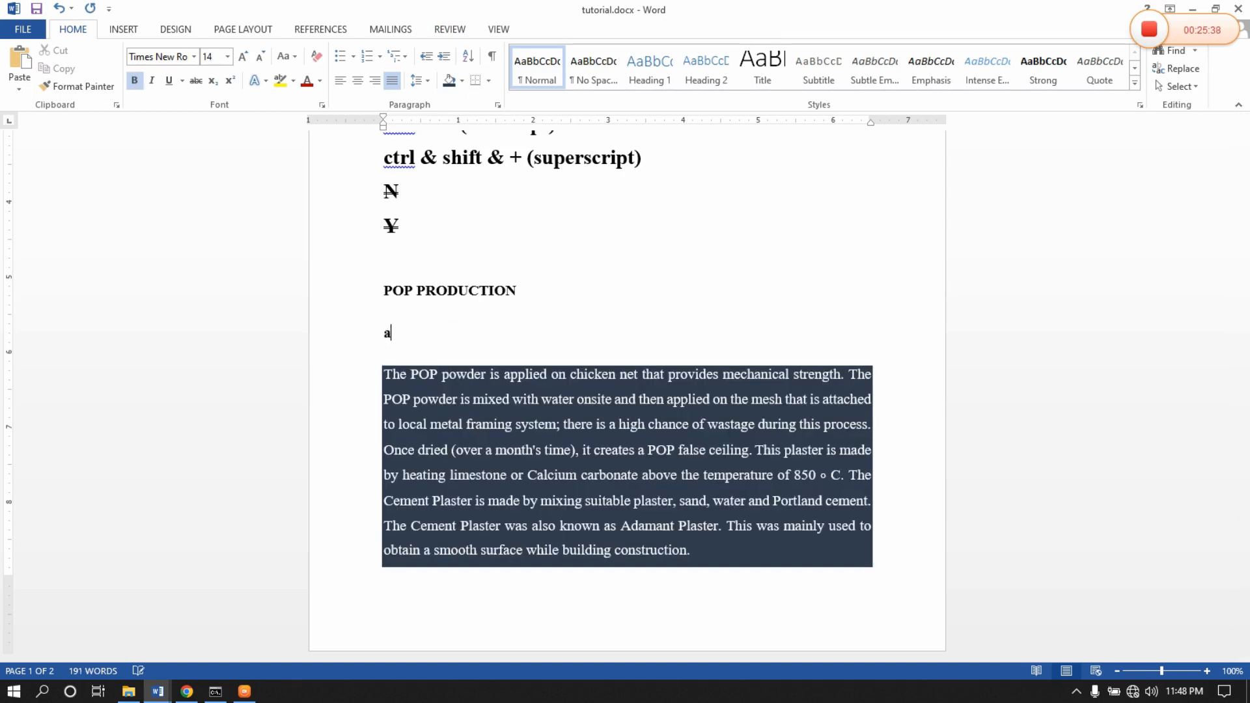
key(Return)
text(f)
key(Return)
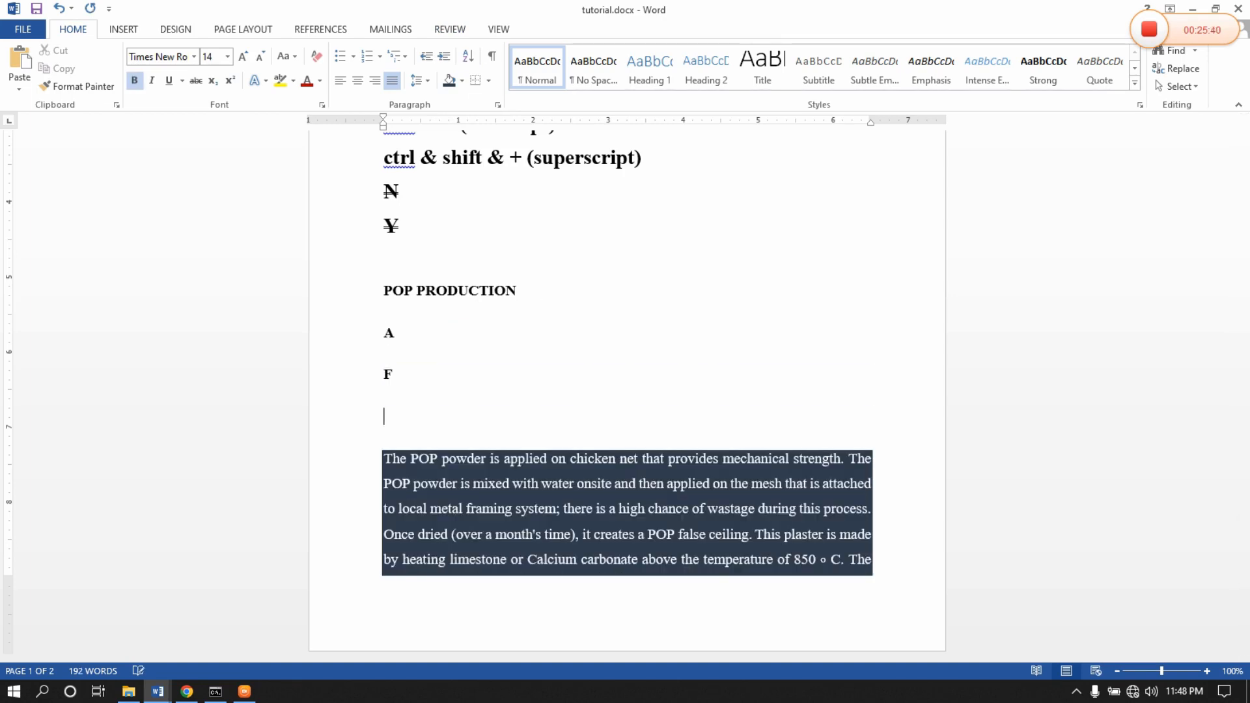
text(g)
key(Return)
text(k)
key(Return)
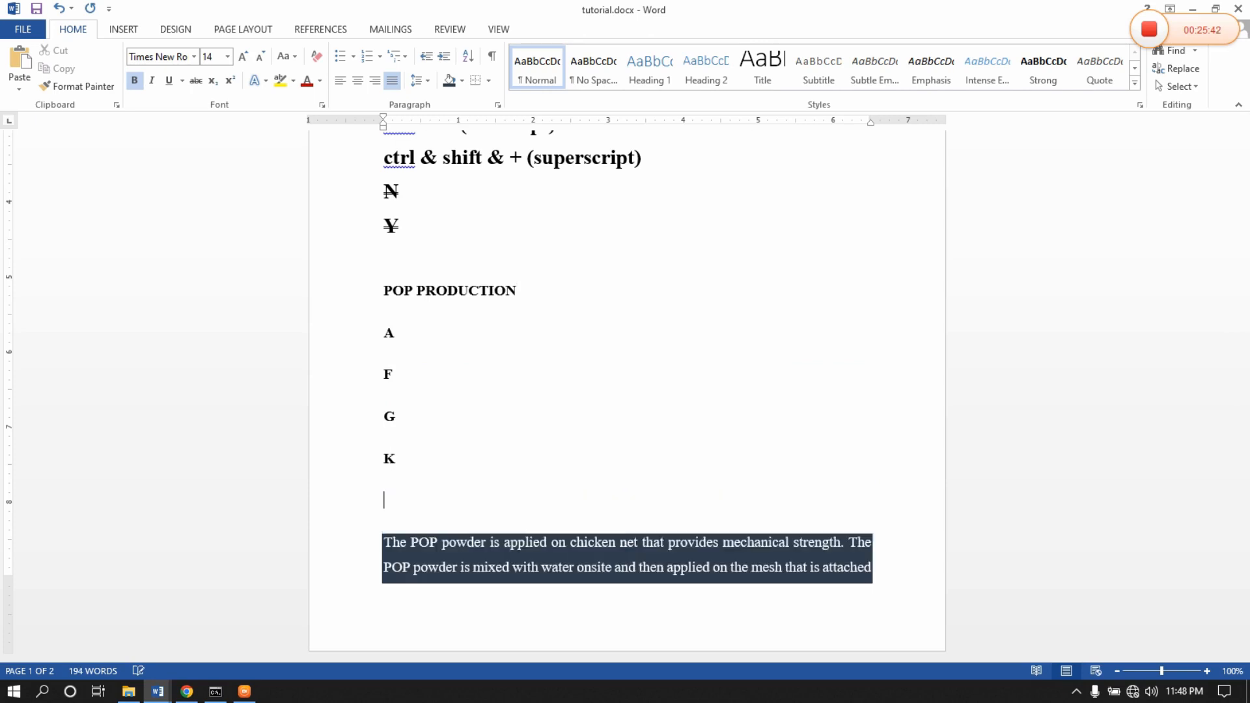
text(e)
key(Return)
text(U)
key(Return)
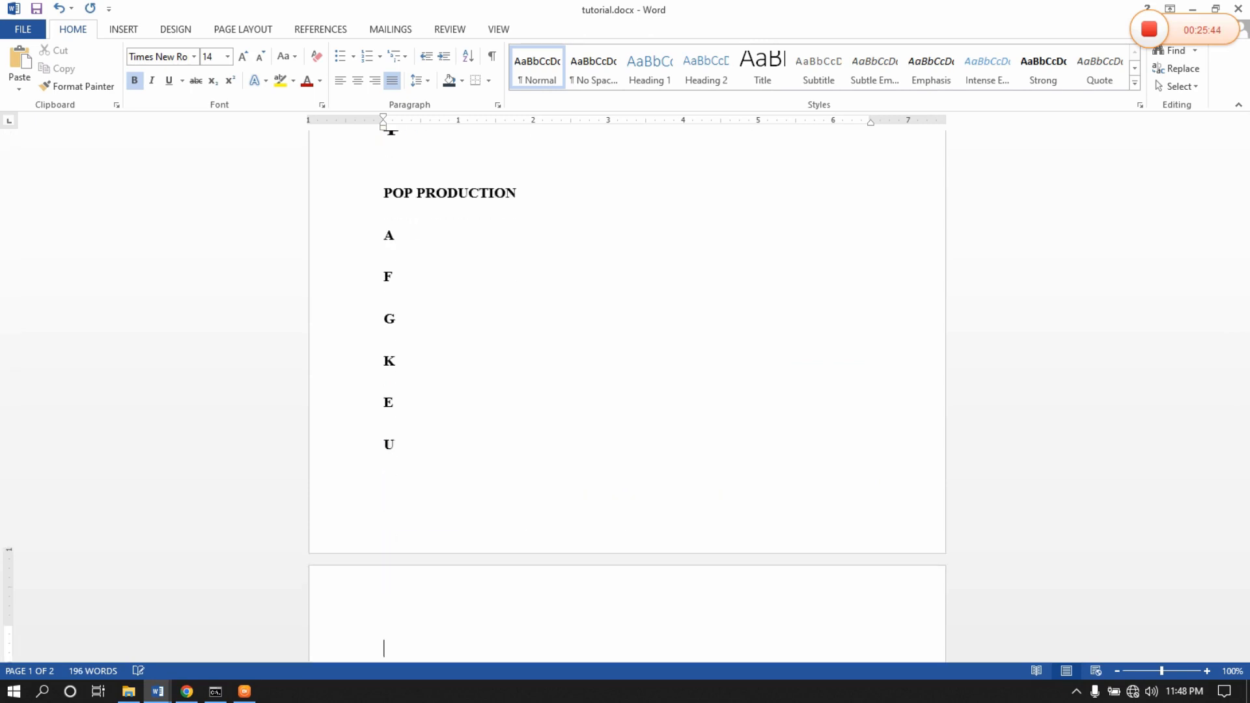
text(k)
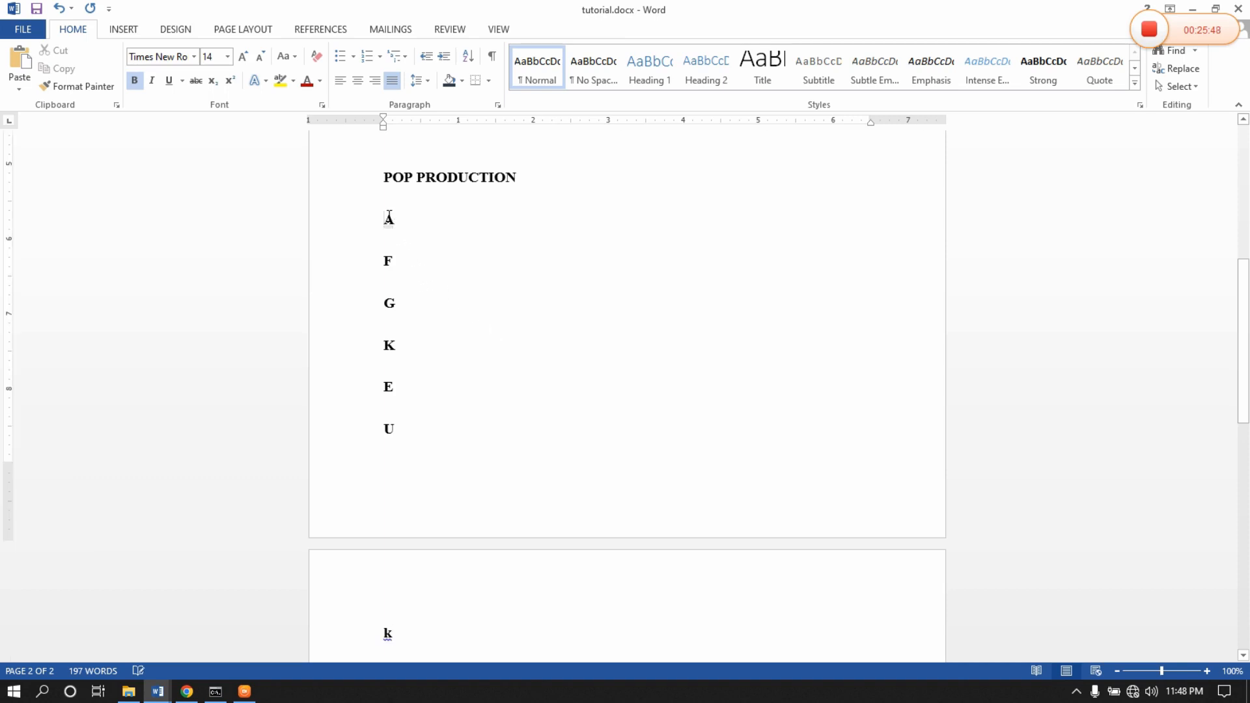
Add an 'o' line above the letters and select the whole letter column.
key(Return)
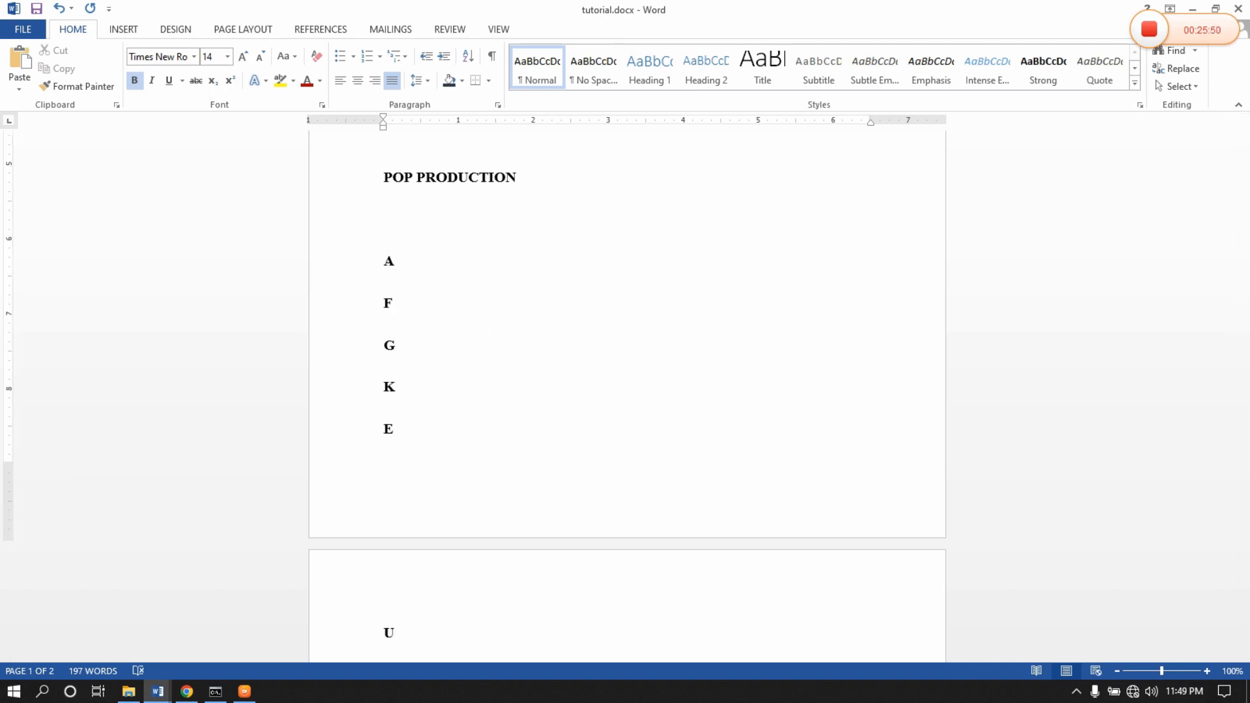
text(o)
drag(384, 219, 398, 603)
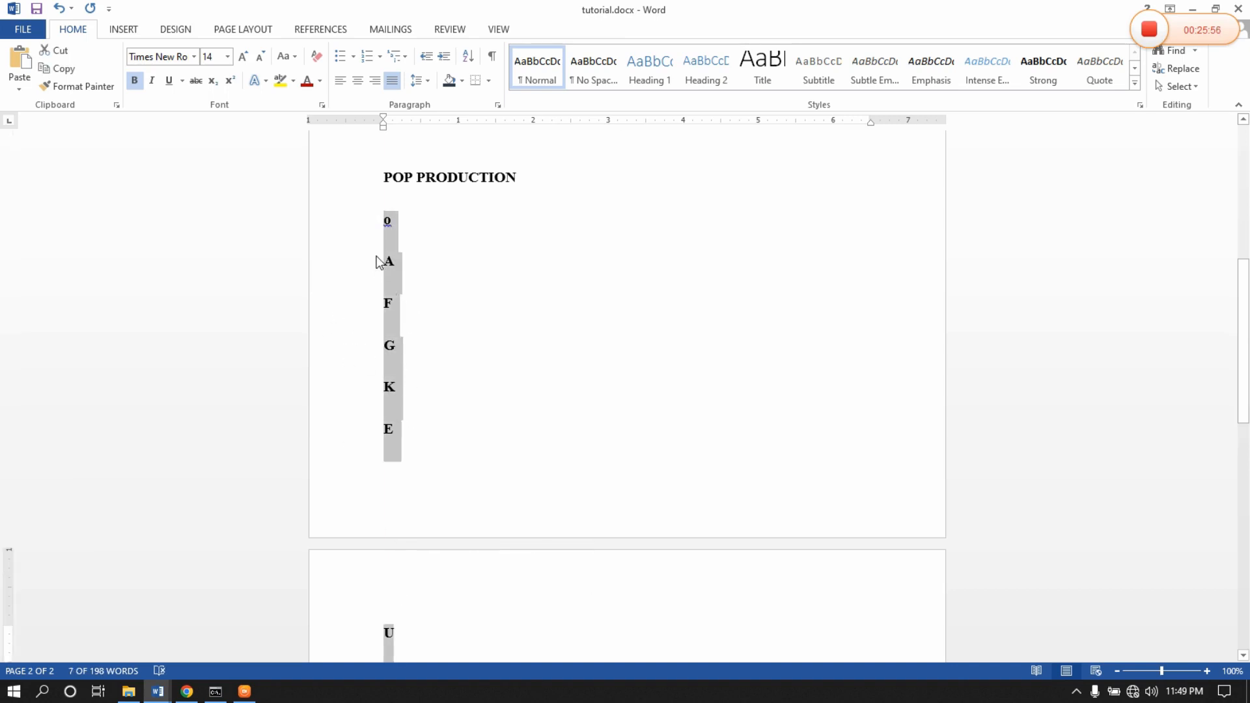
Sort the selected letter lines ascending, check the result and reselect the list.
click(469, 58)
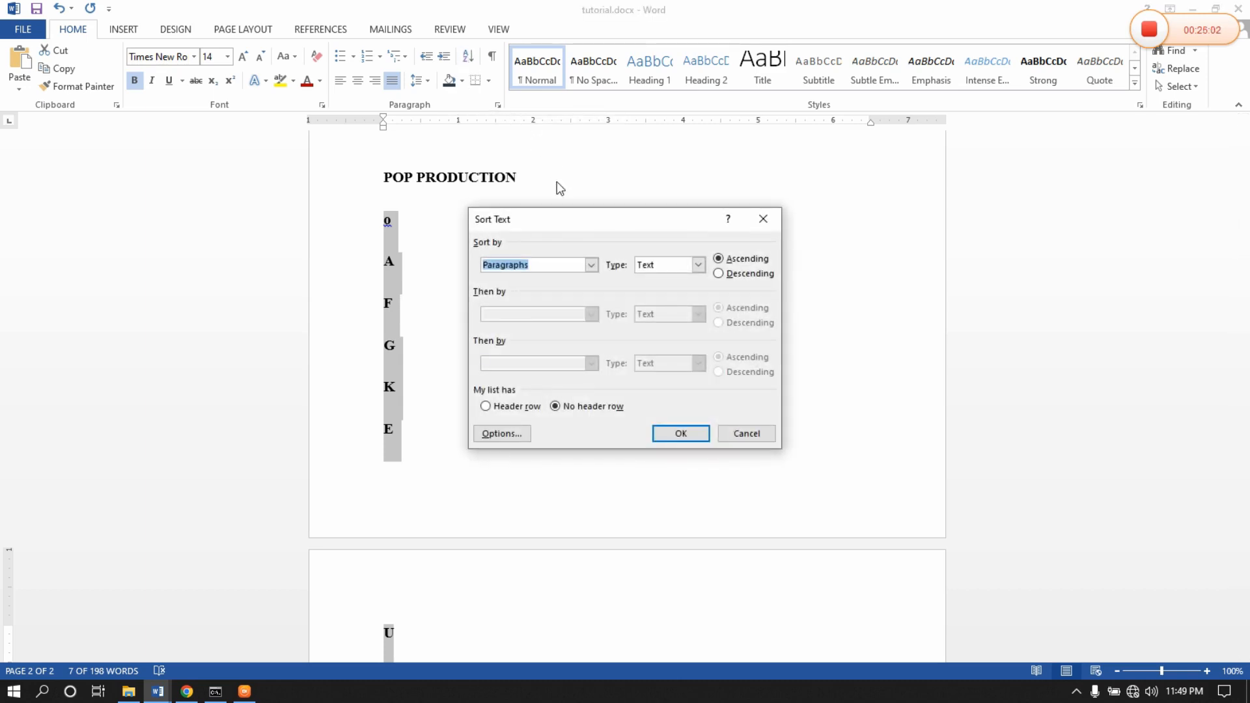
drag(573, 224, 644, 197)
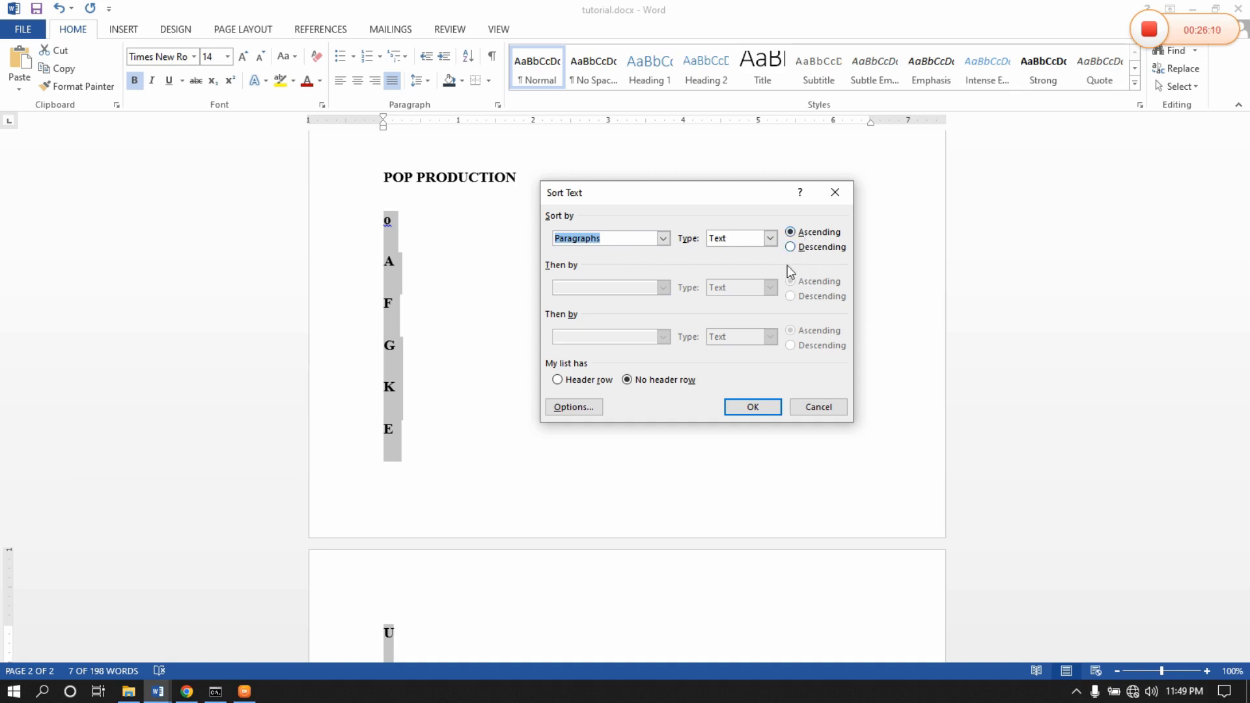
click(753, 409)
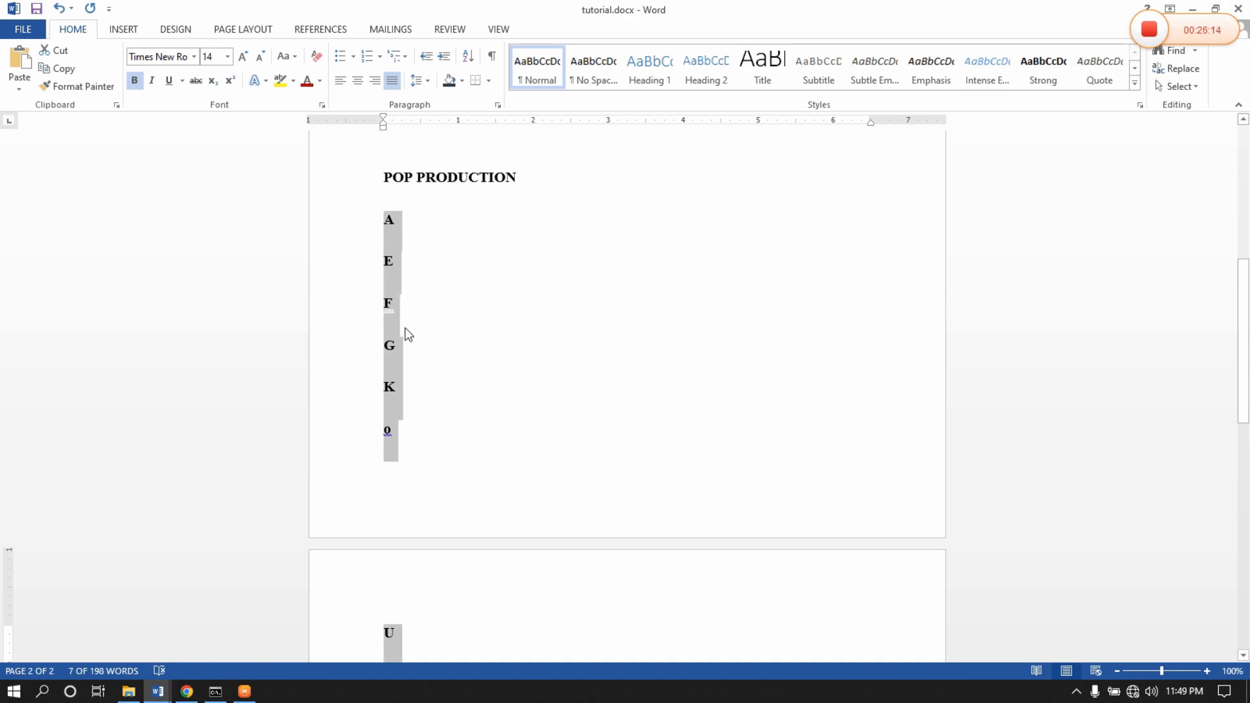
scroll(394, 456, down, 2)
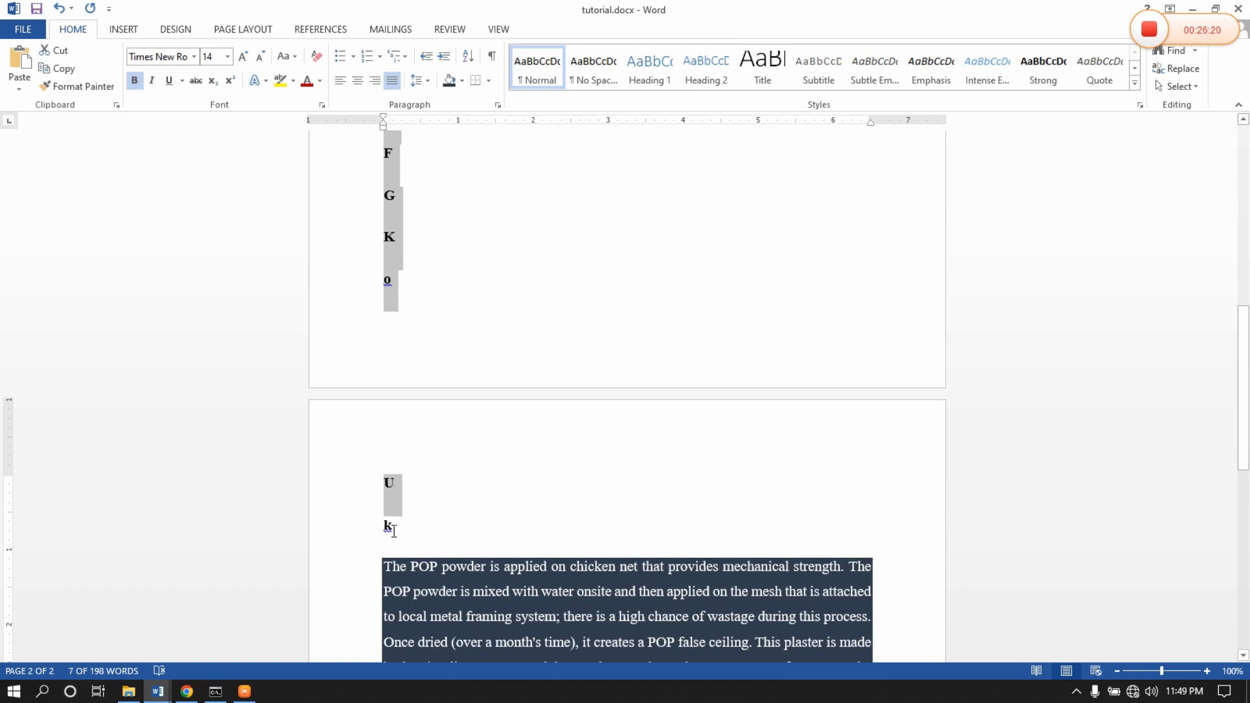
scroll(371, 123, up, 2)
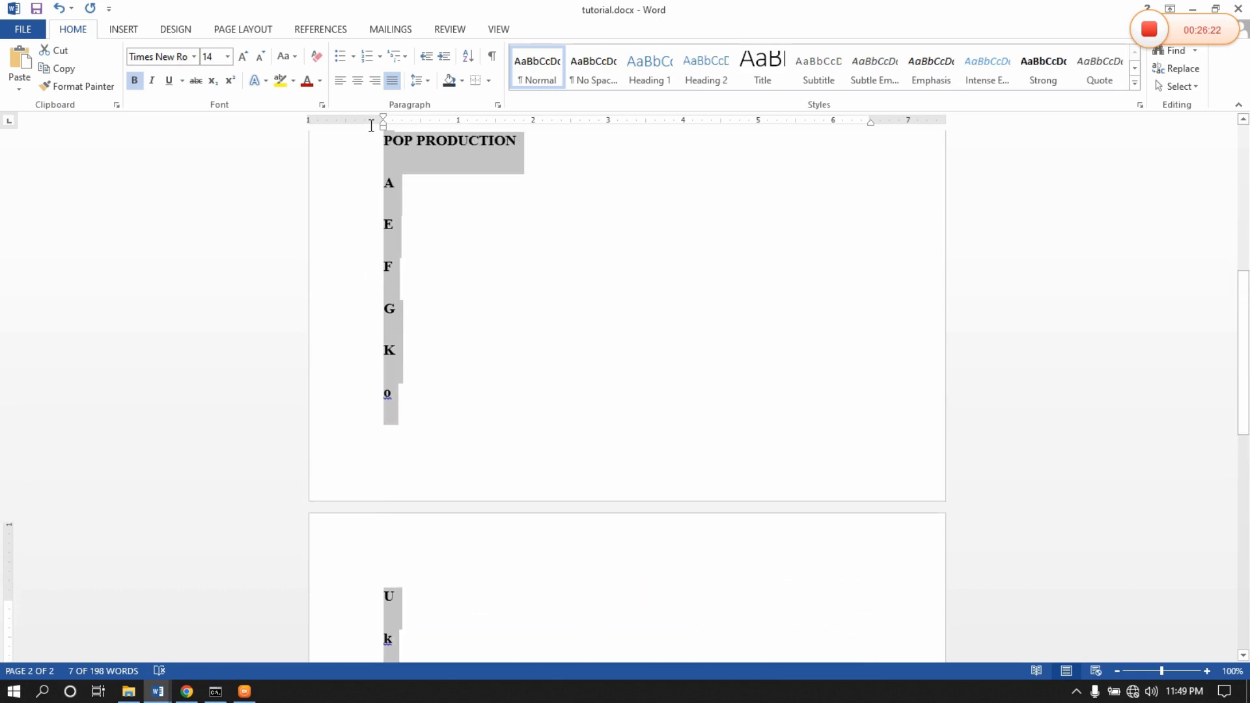
drag(371, 125, 371, 227)
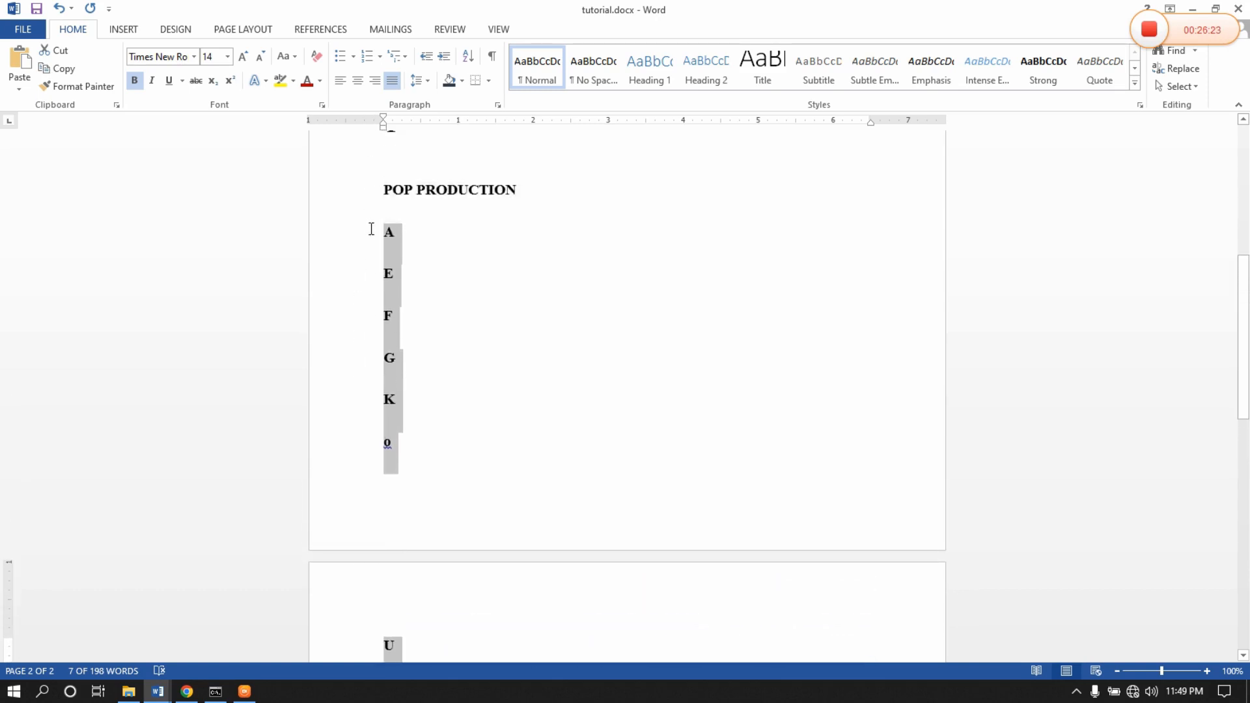
Re-sort by Paragraphs as Text ascending, then undo back to the original POP paragraph.
click(468, 58)
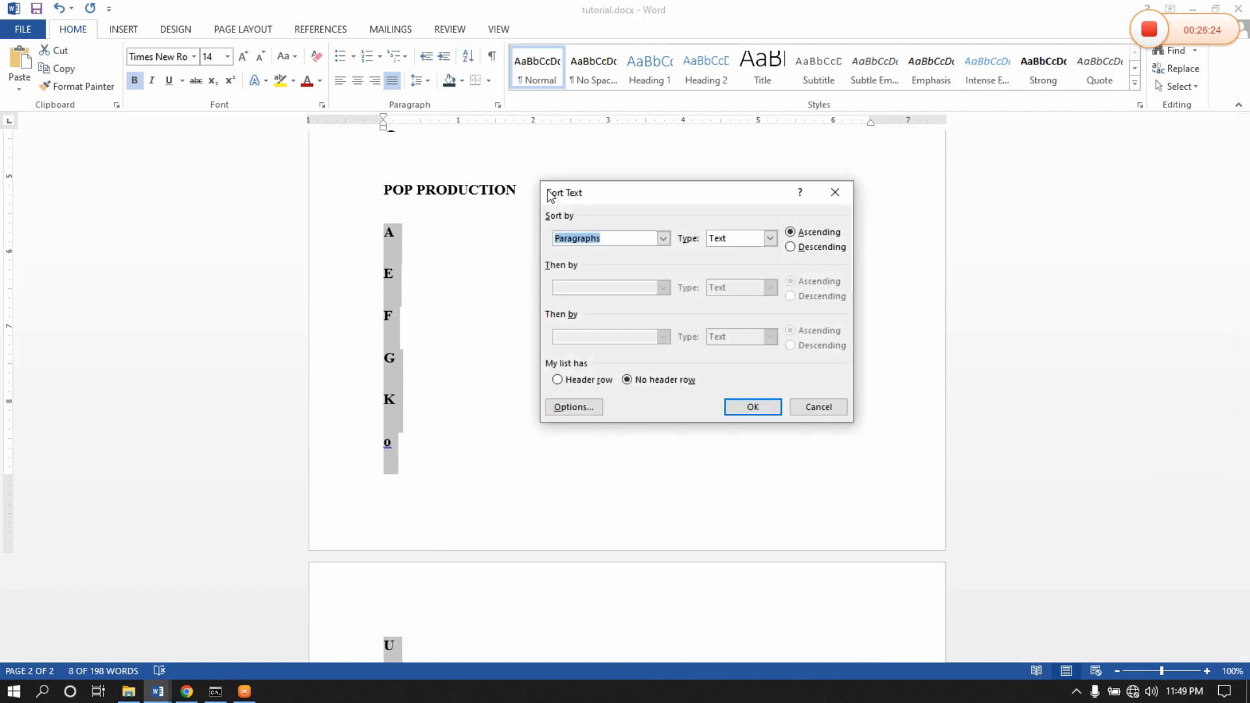
click(664, 238)
click(664, 238)
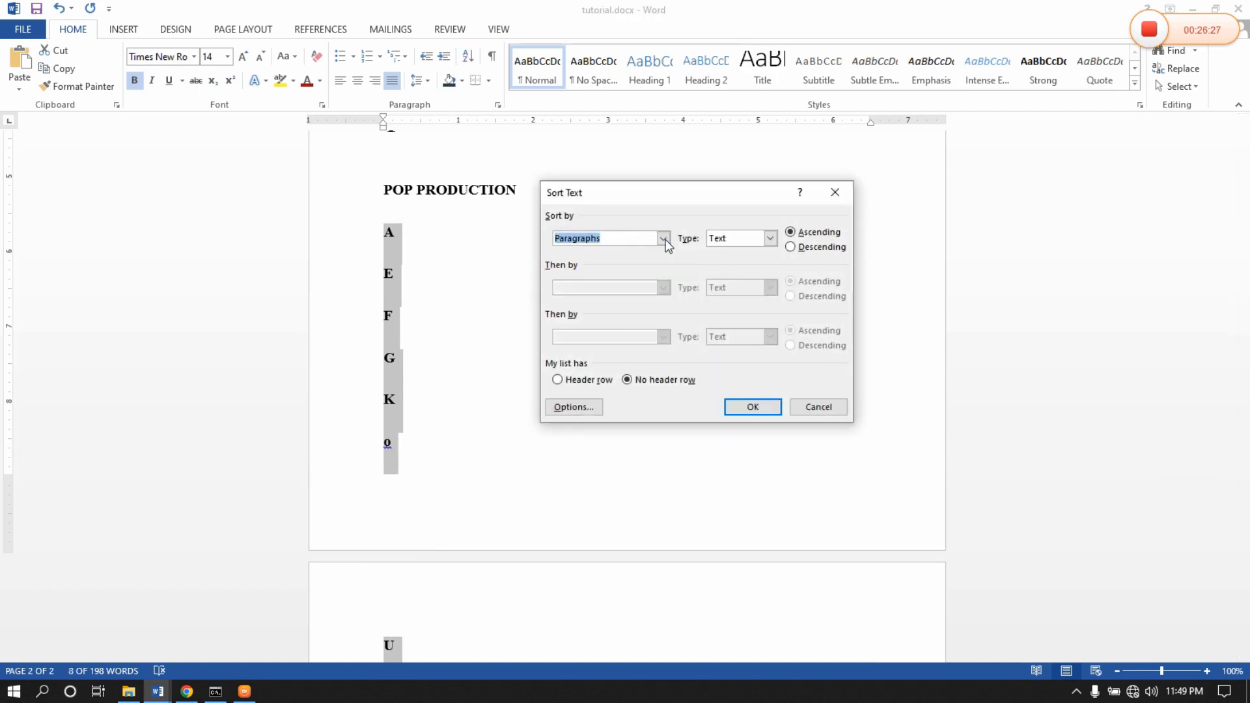
click(770, 241)
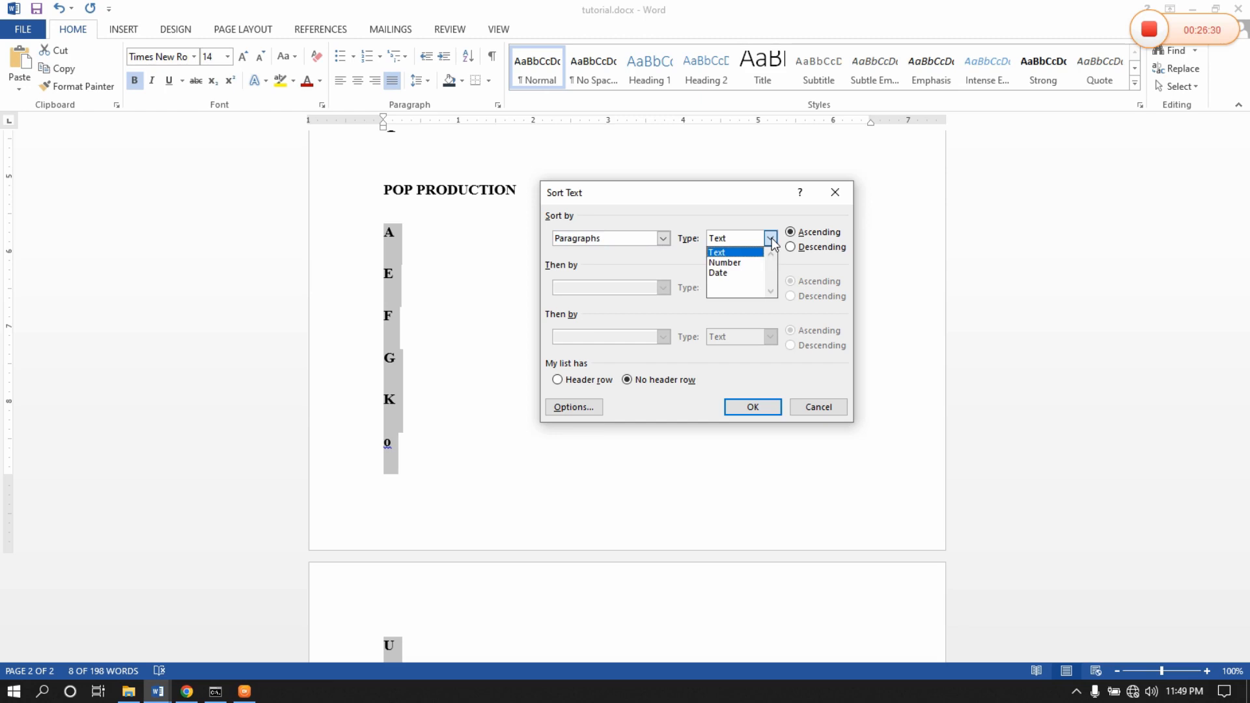
click(770, 241)
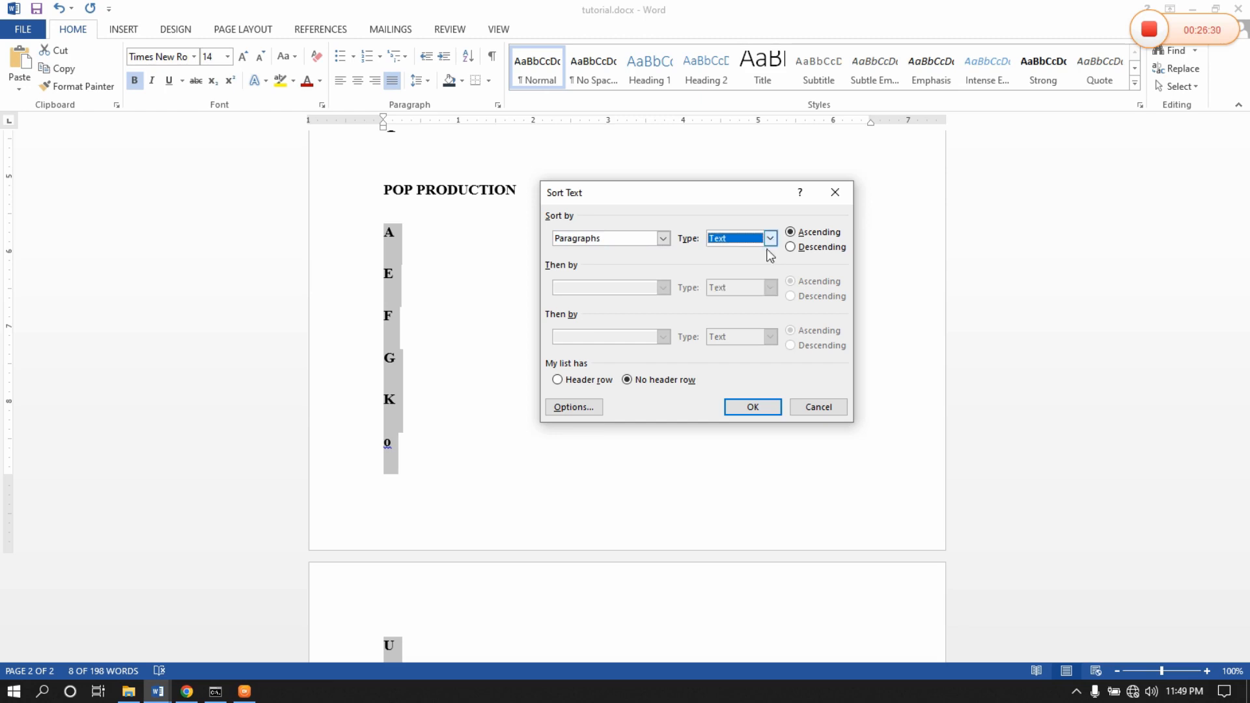
click(754, 409)
scroll(417, 351, down, 2)
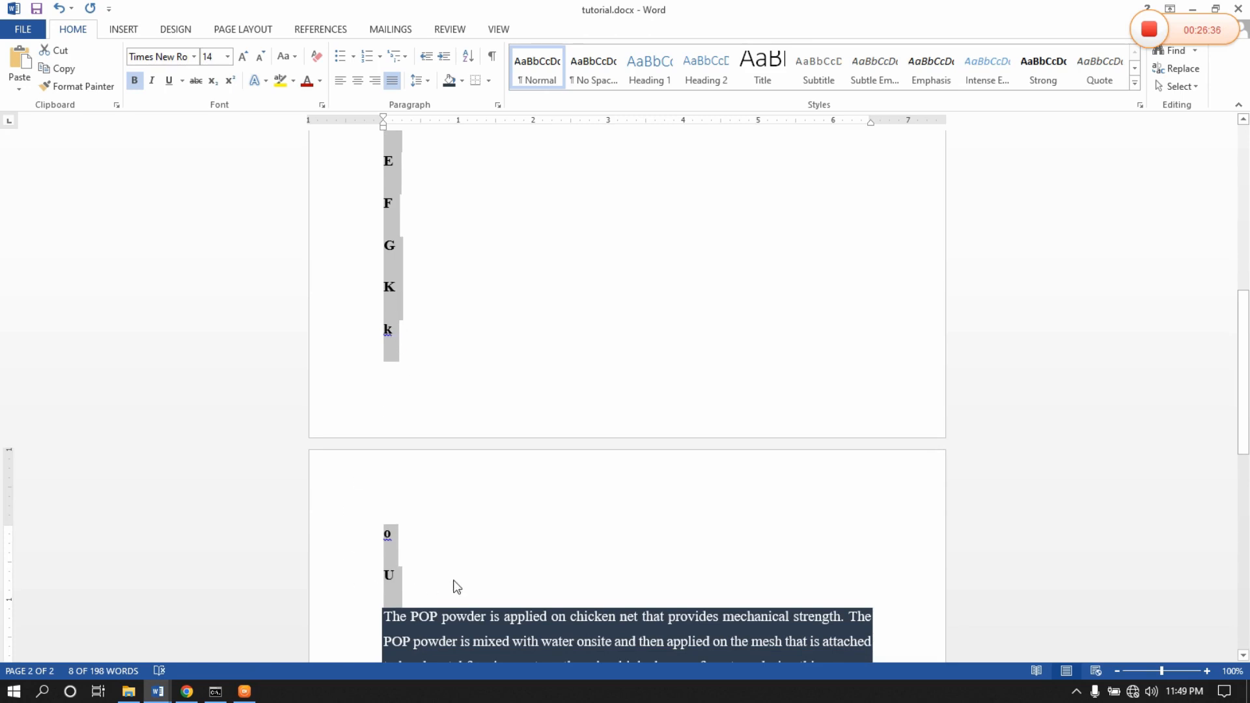
scroll(602, 428, up, 2)
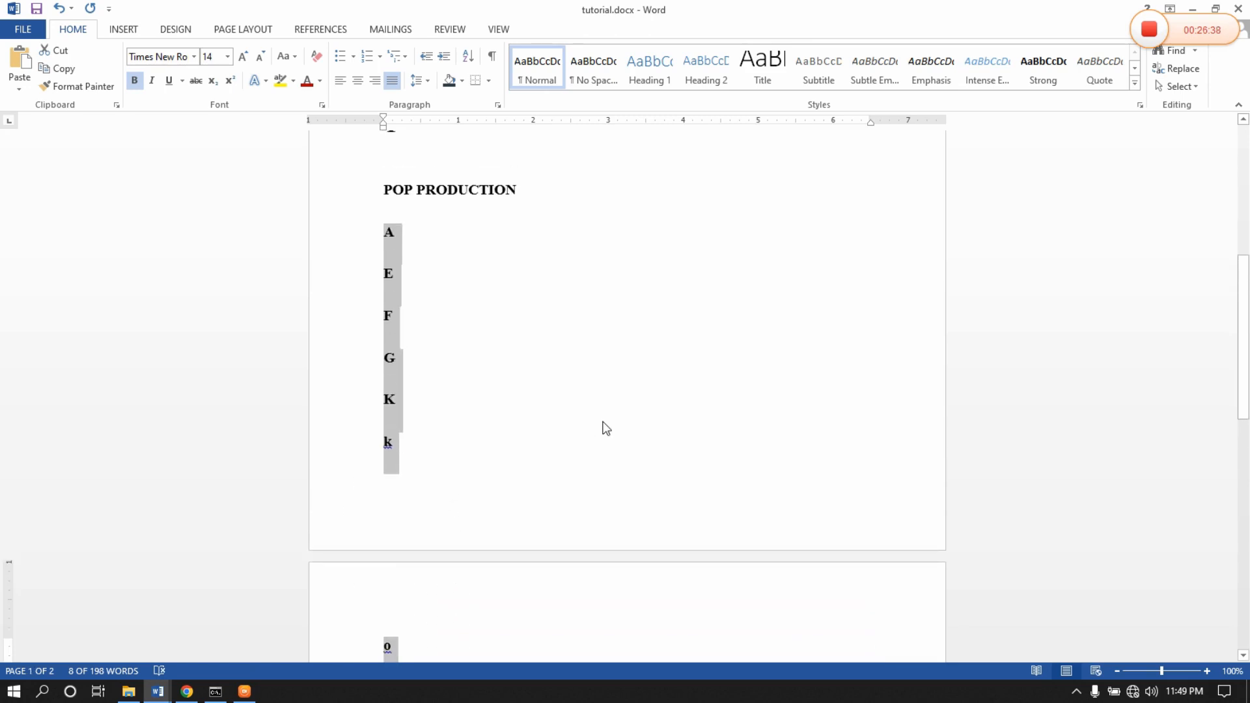
key(ctrl+z)
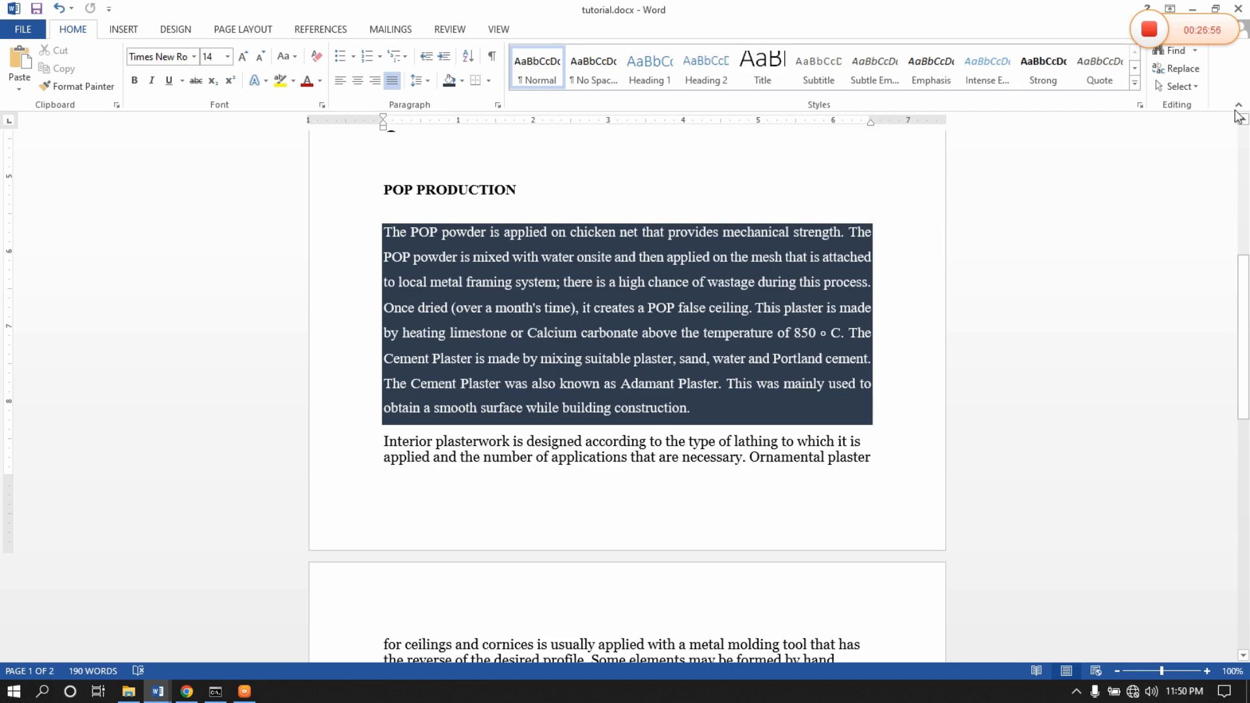
Search the document for 'the' and jump through its matches to the paragraph.
click(1175, 50)
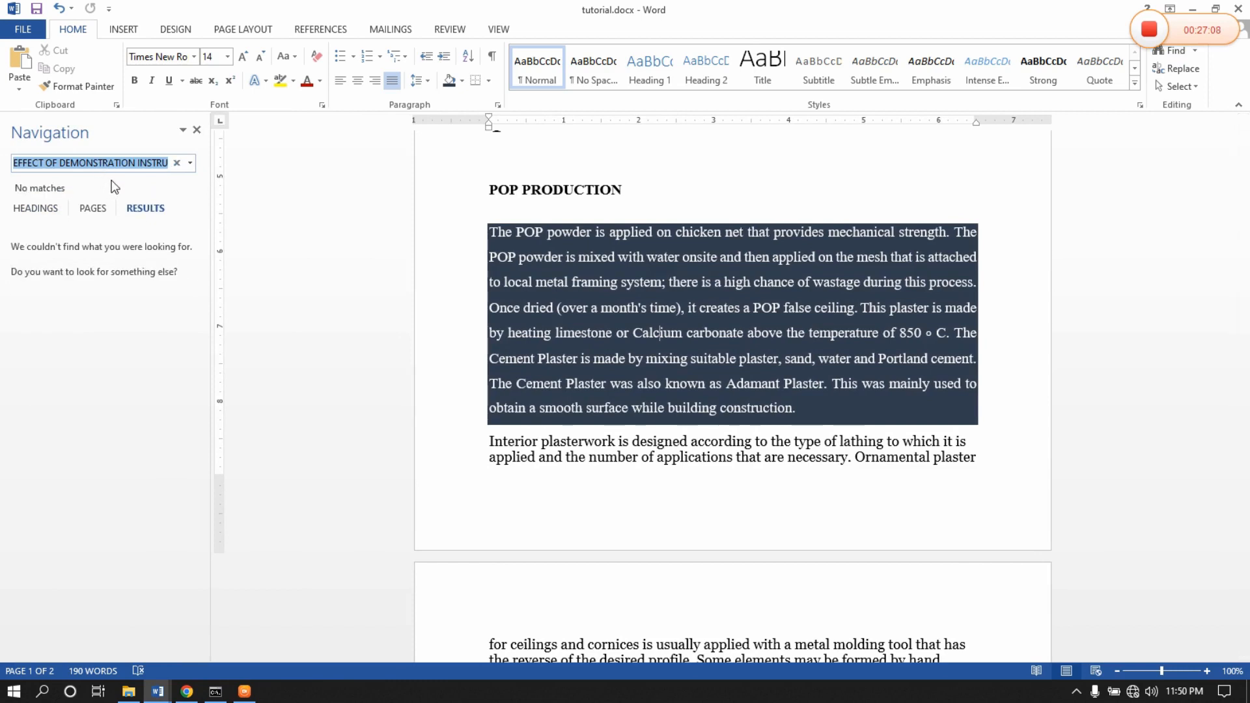
key(BackSpace)
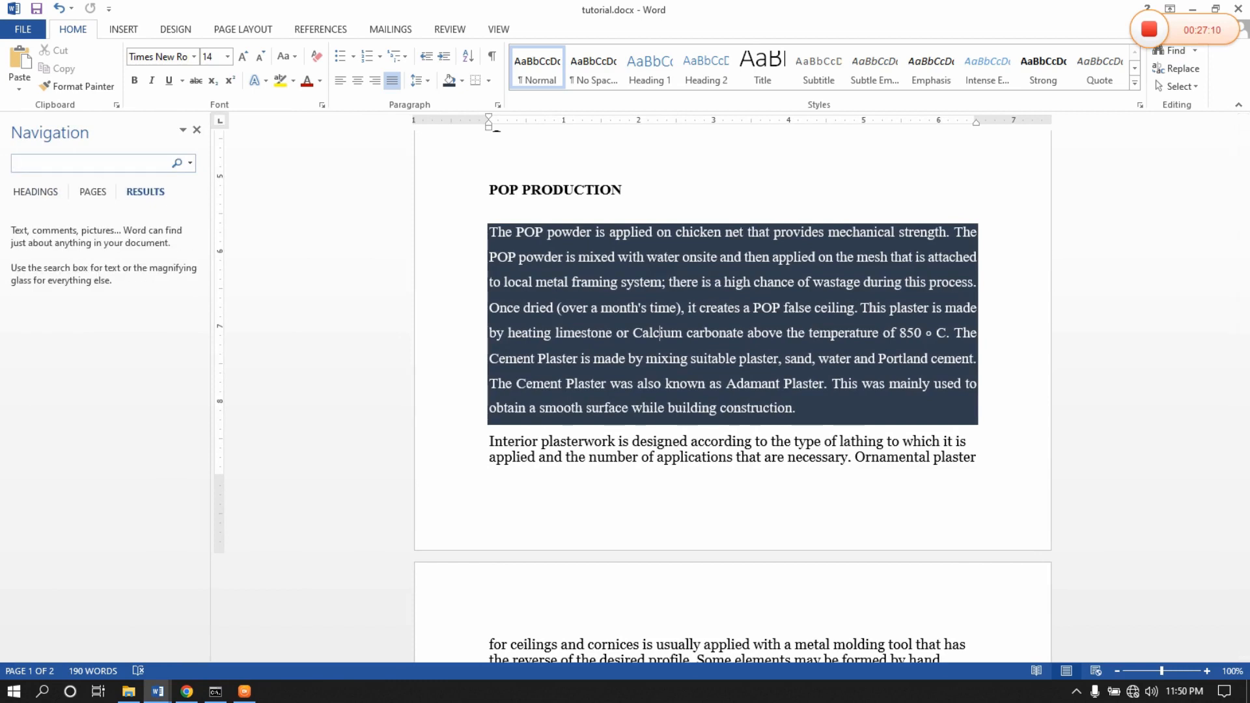
text(the)
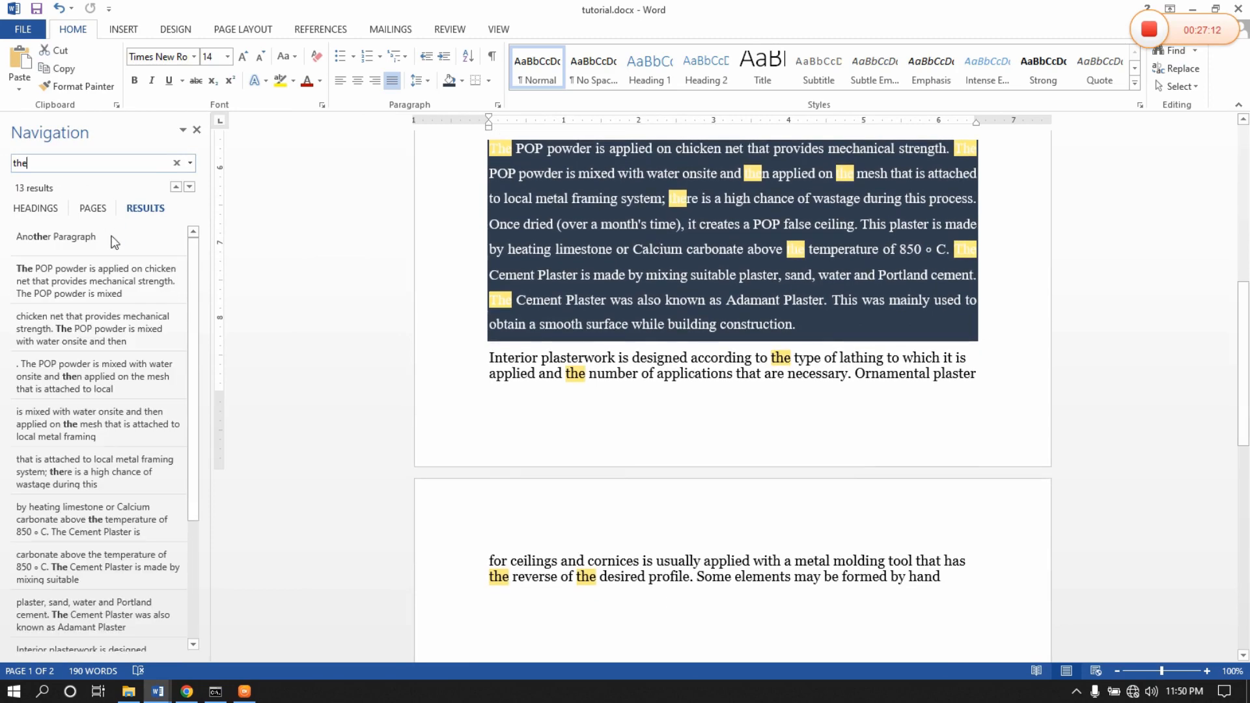
scroll(72, 321, down, 2)
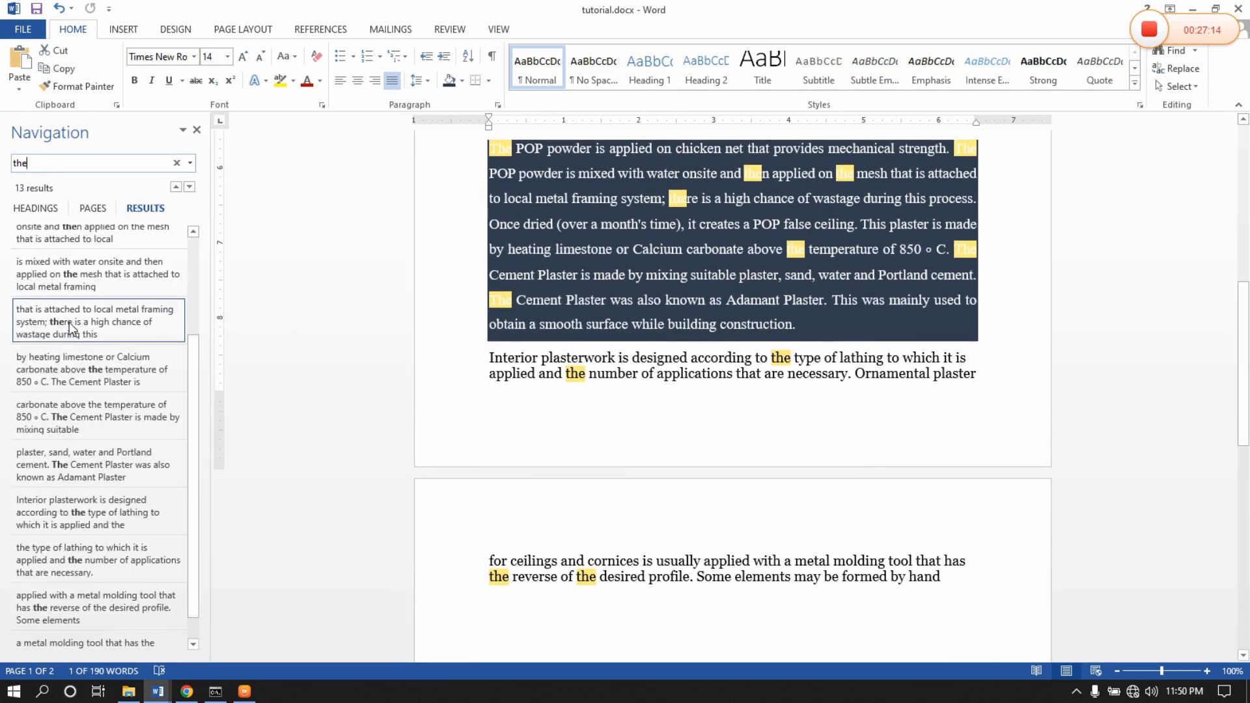
scroll(81, 547, down, 1)
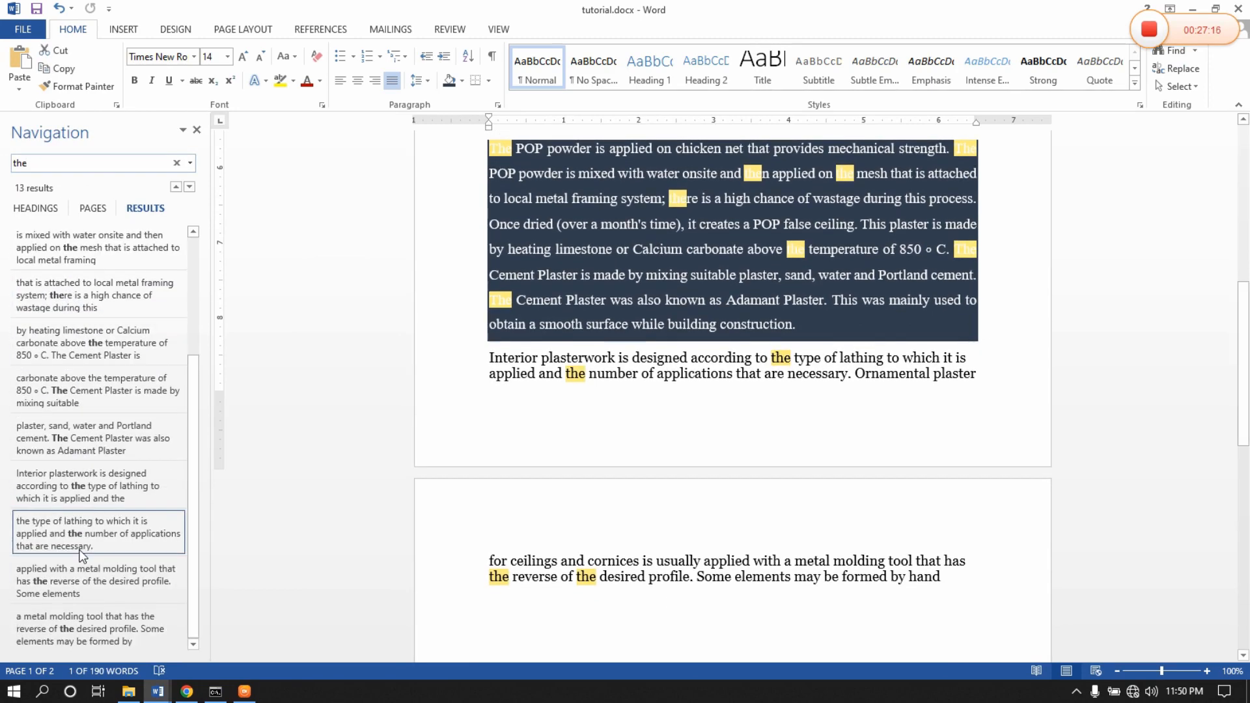
click(81, 589)
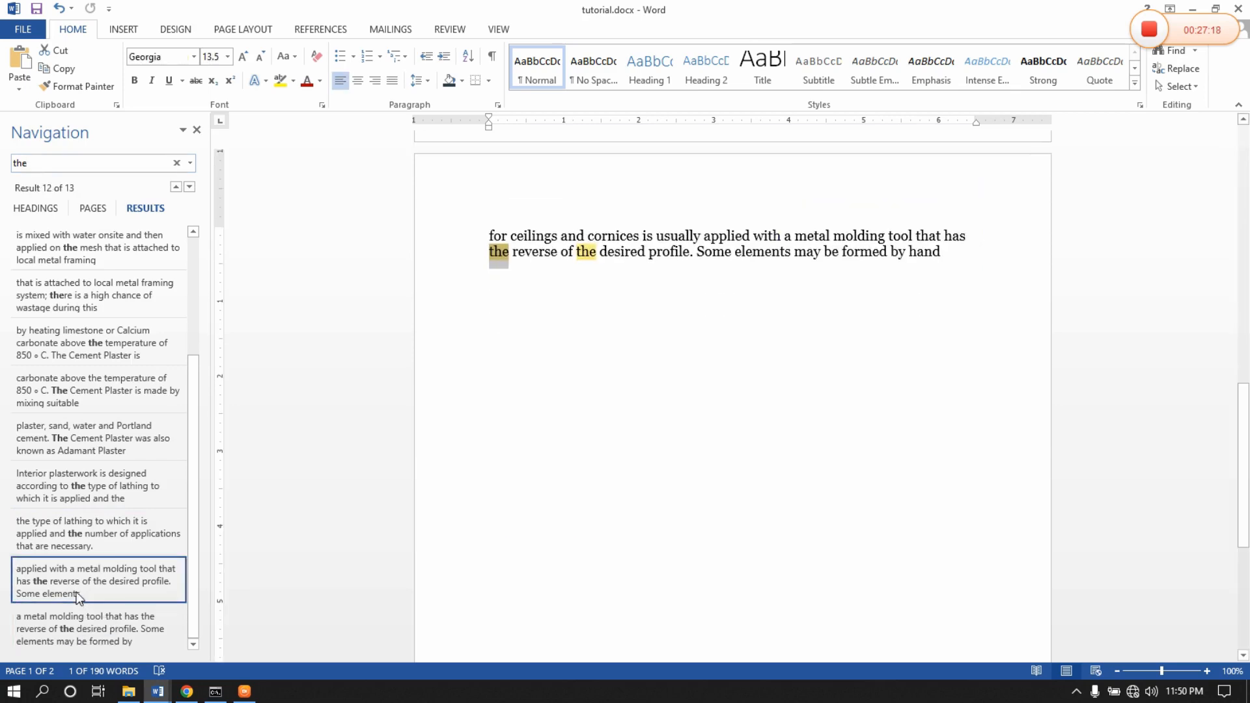
click(107, 295)
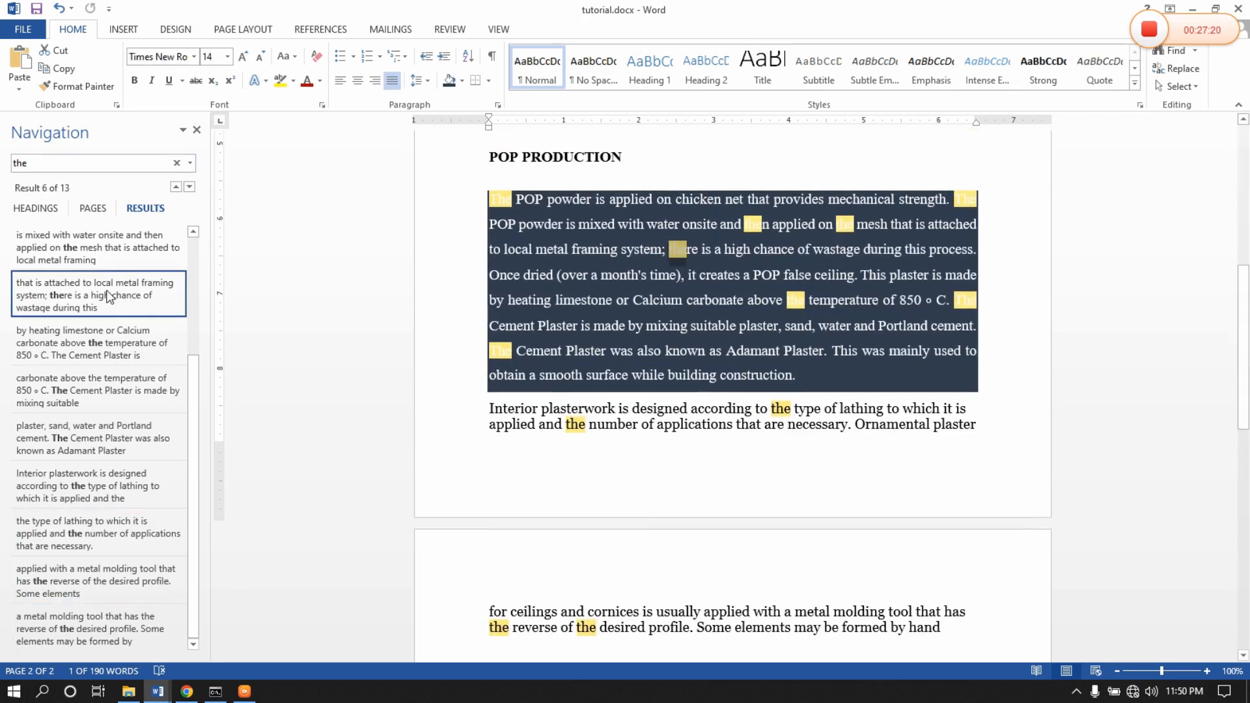
scroll(107, 295, up, 3)
click(112, 287)
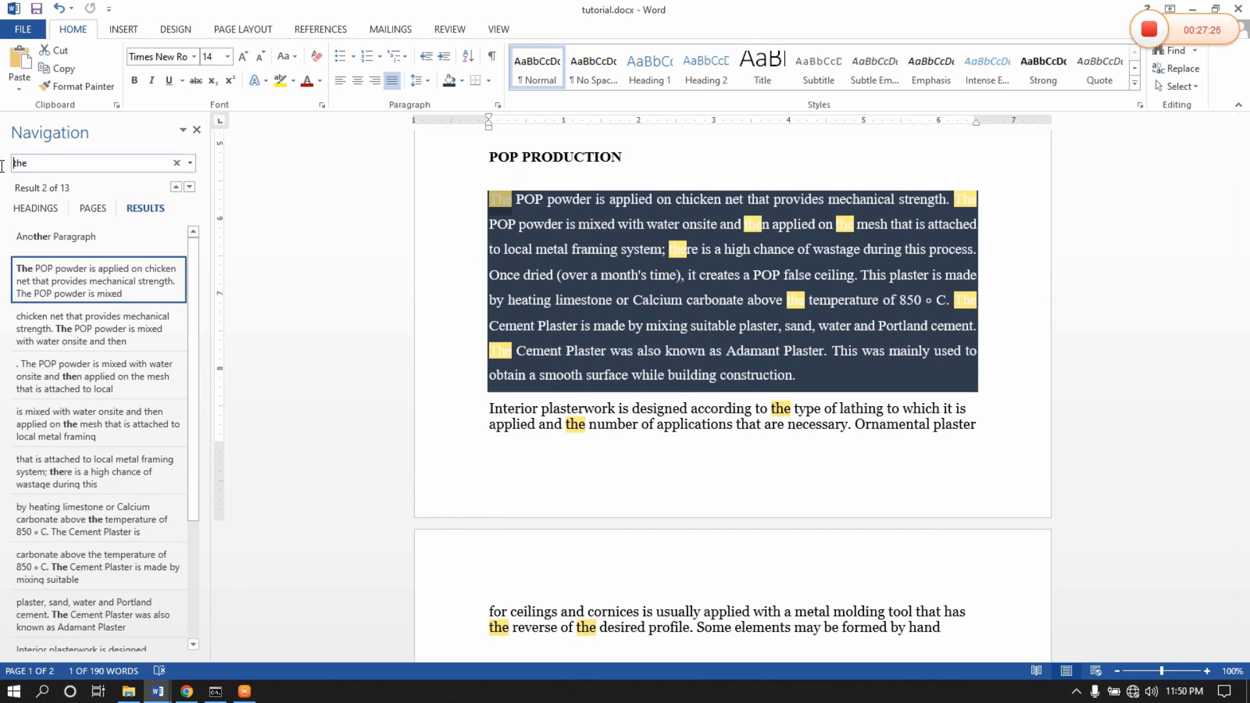
Try searching for 'scholl', 'check', 'farm', 'flower', 'from' and 'school'.
drag(35, 163, 2, 167)
text(scholl)
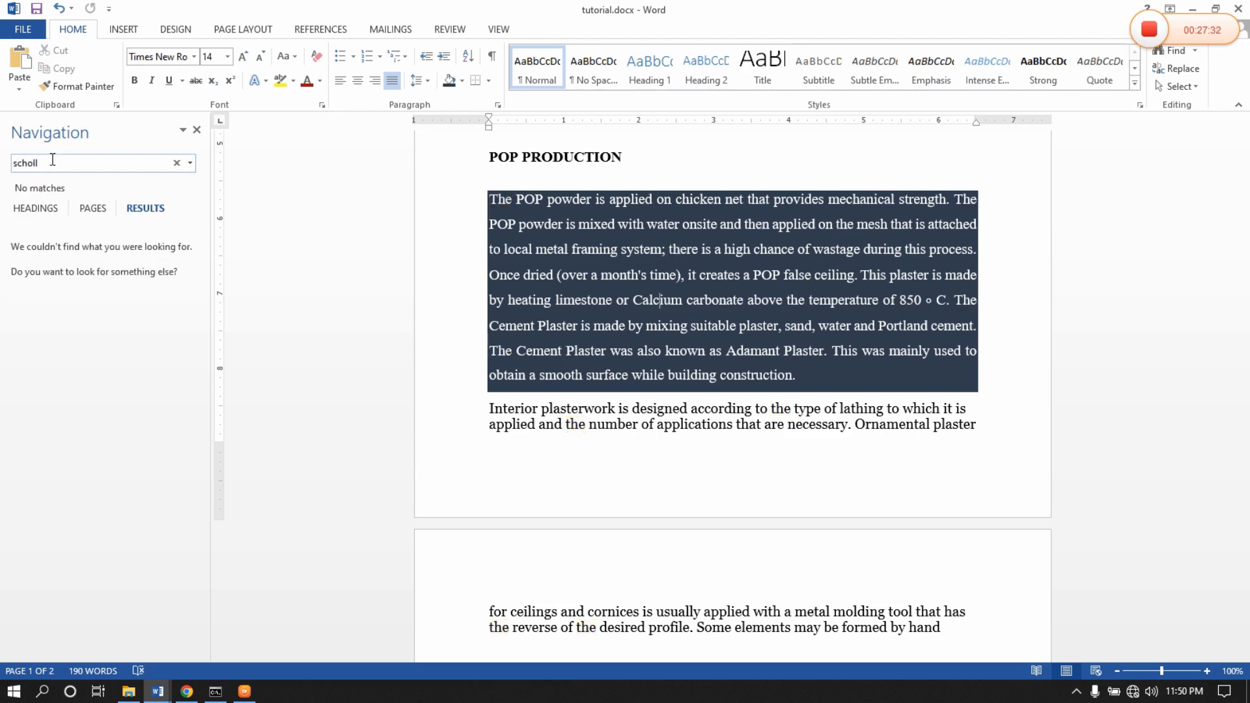
drag(29, 163, 3, 167)
text(check)
key(BackSpace)
key(BackSpace)
key(BackSpace)
key(BackSpace)
key(BackSpace)
text(farm)
key(BackSpace)
key(BackSpace)
key(BackSpace)
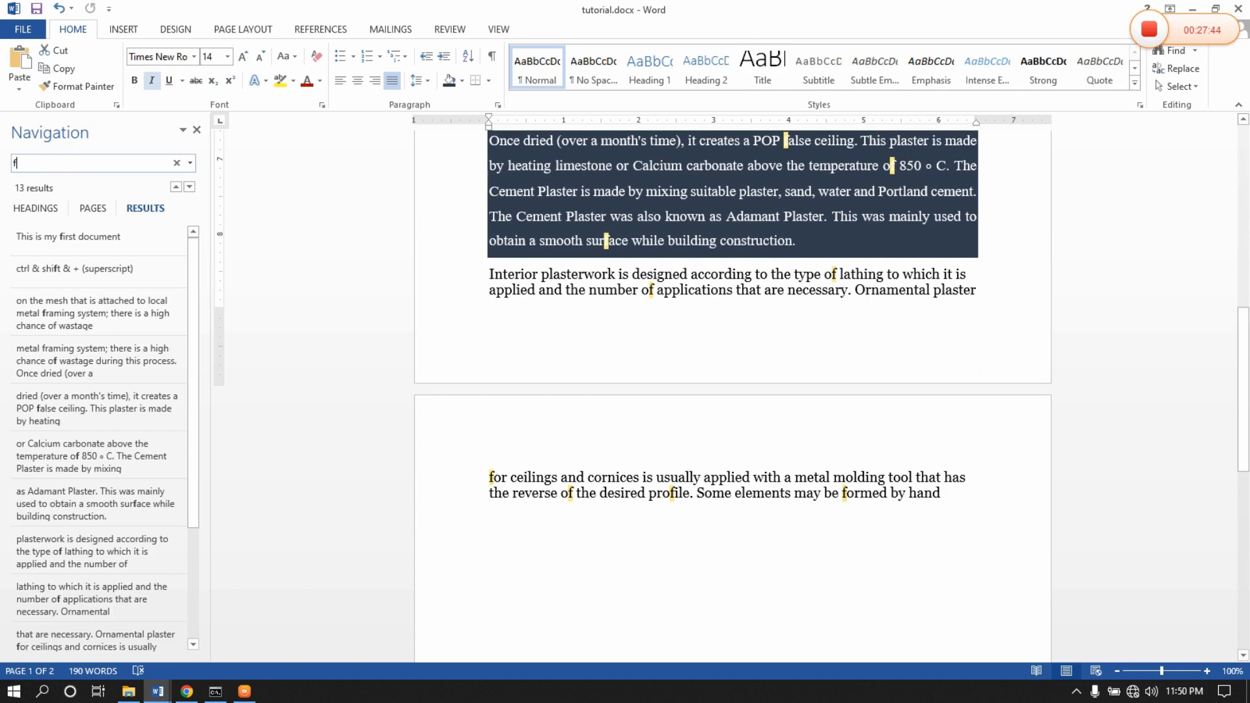
text(lower)
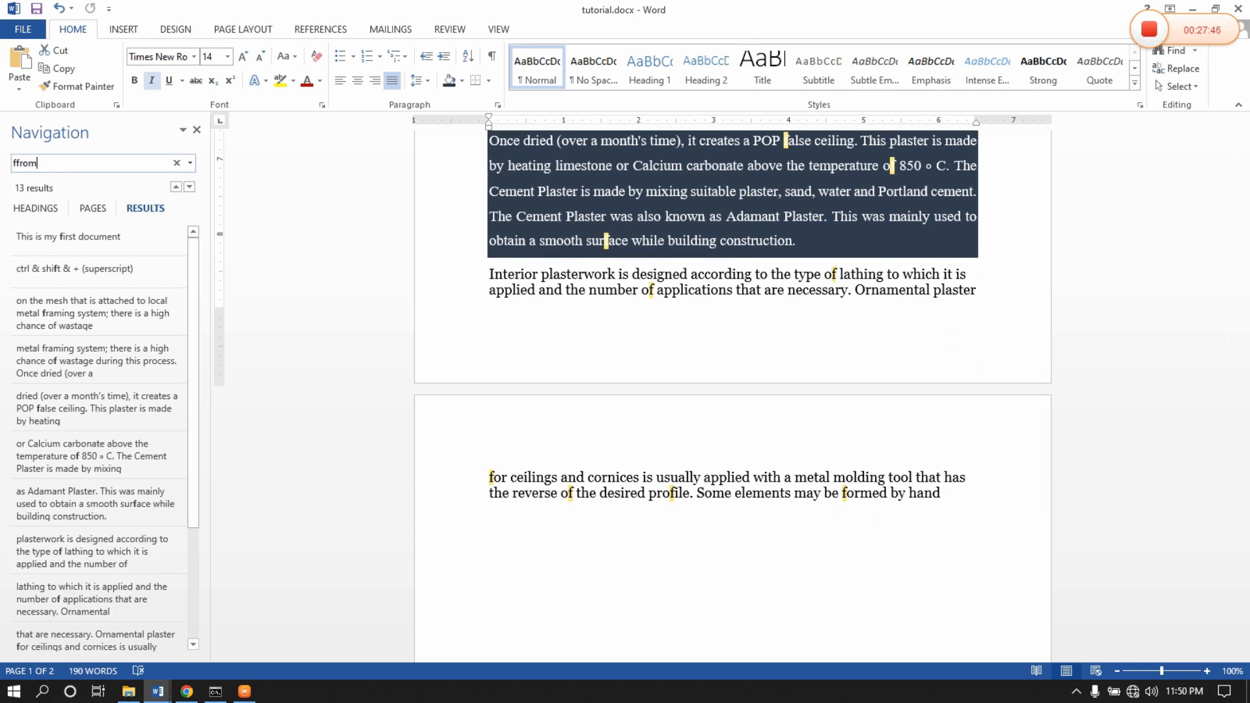
key(BackSpace)
key(BackSpace)
key(BackSpace)
key(BackSpace)
key(BackSpace)
text(rom)
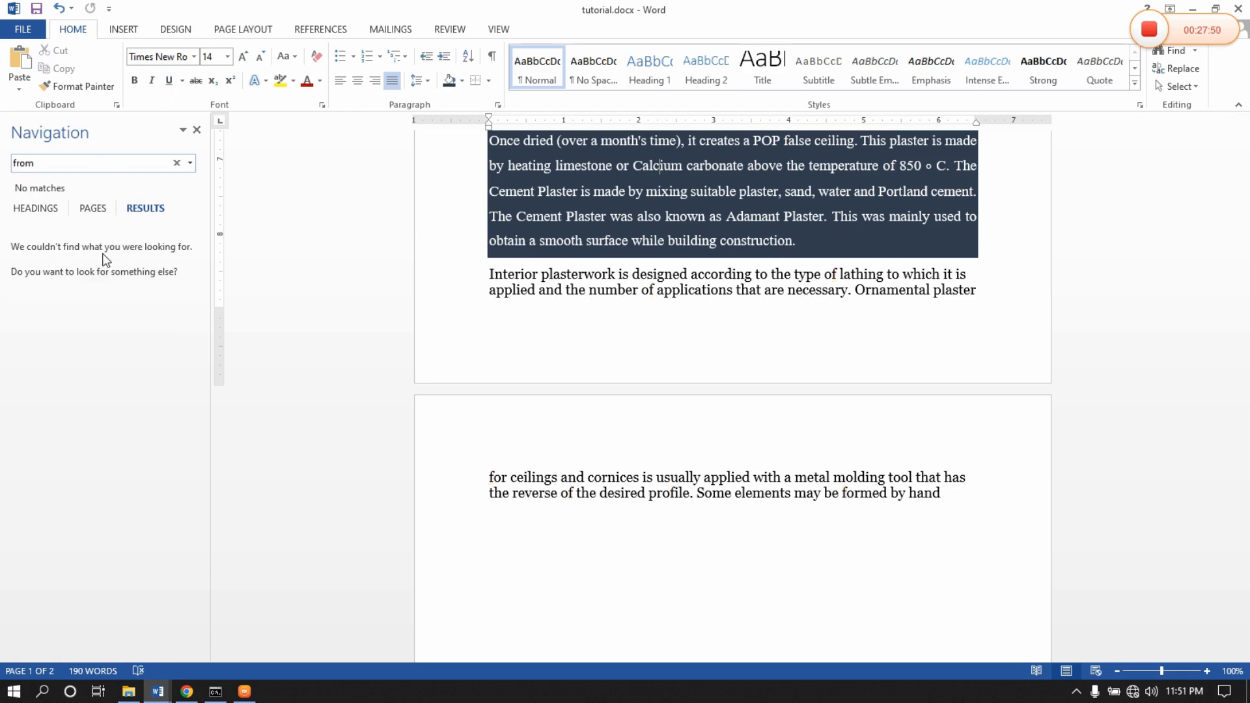
key(BackSpace)
key(BackSpace)
key(BackSpace)
key(BackSpace)
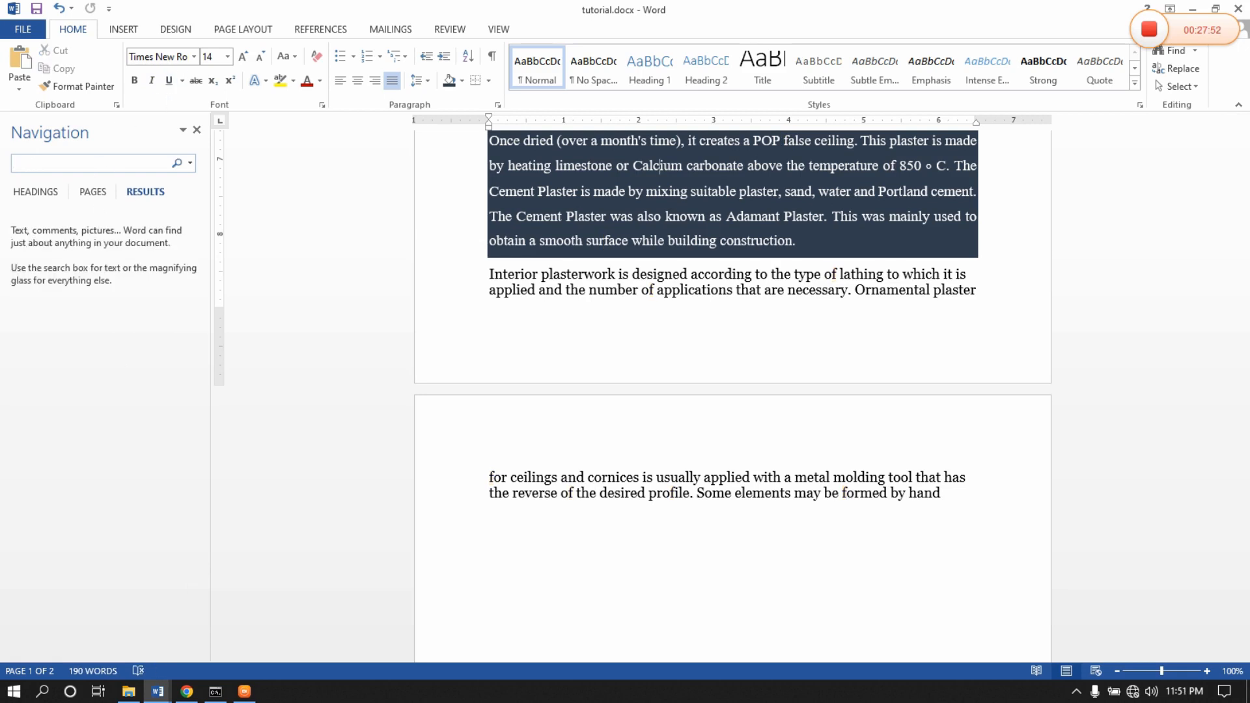
text(school)
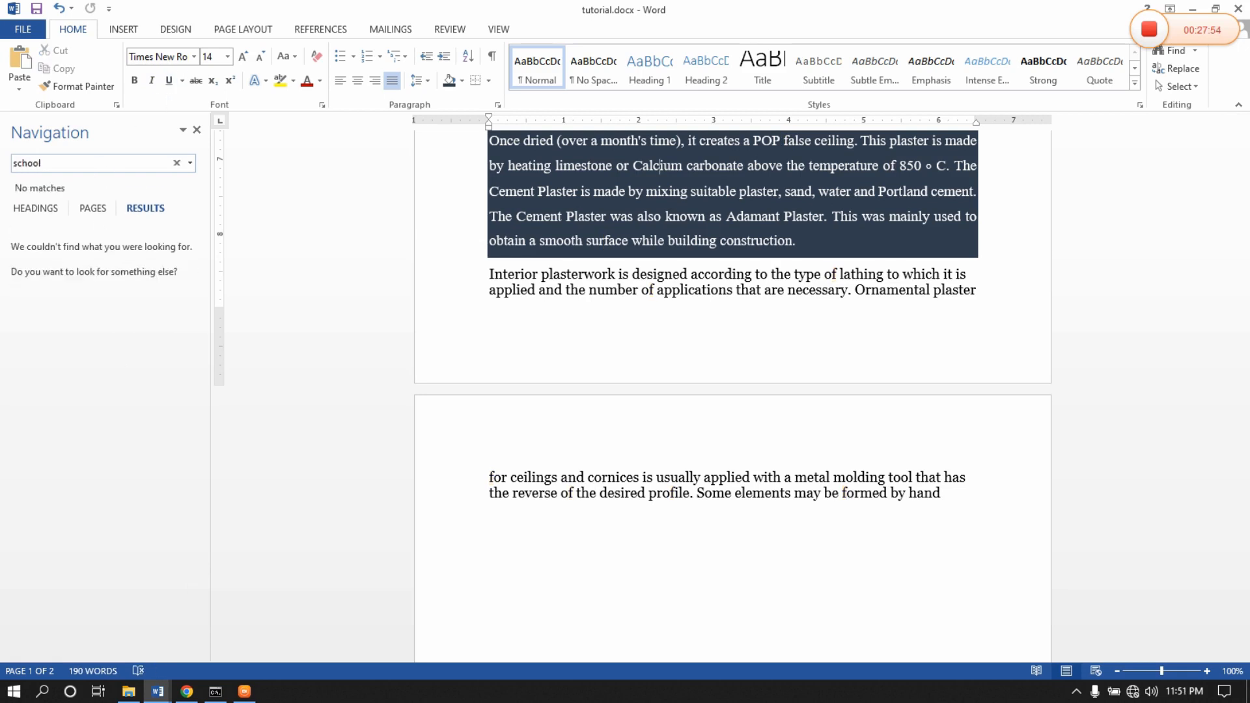
key(BackSpace)
key(BackSpace)
key(BackSpace)
key(BackSpace)
key(BackSpace)
key(BackSpace)
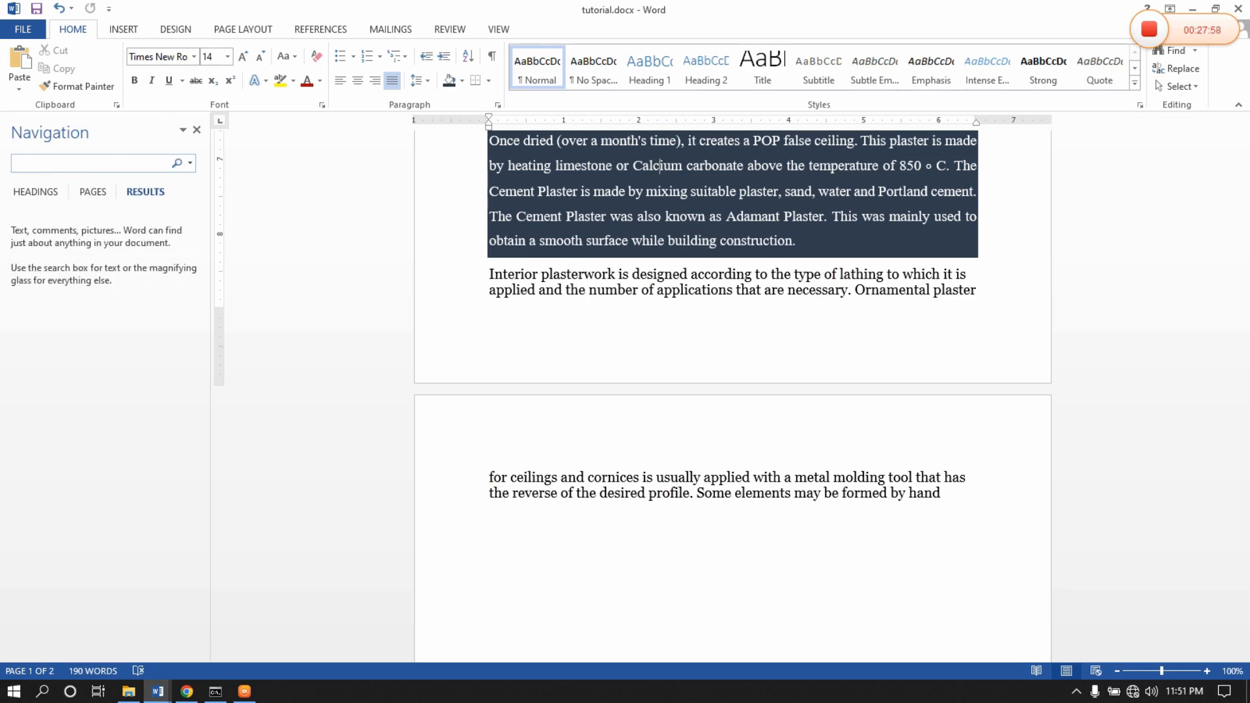
Search for 'false', correcting typos, and jump to its match in the POP paragraph.
text(fa)
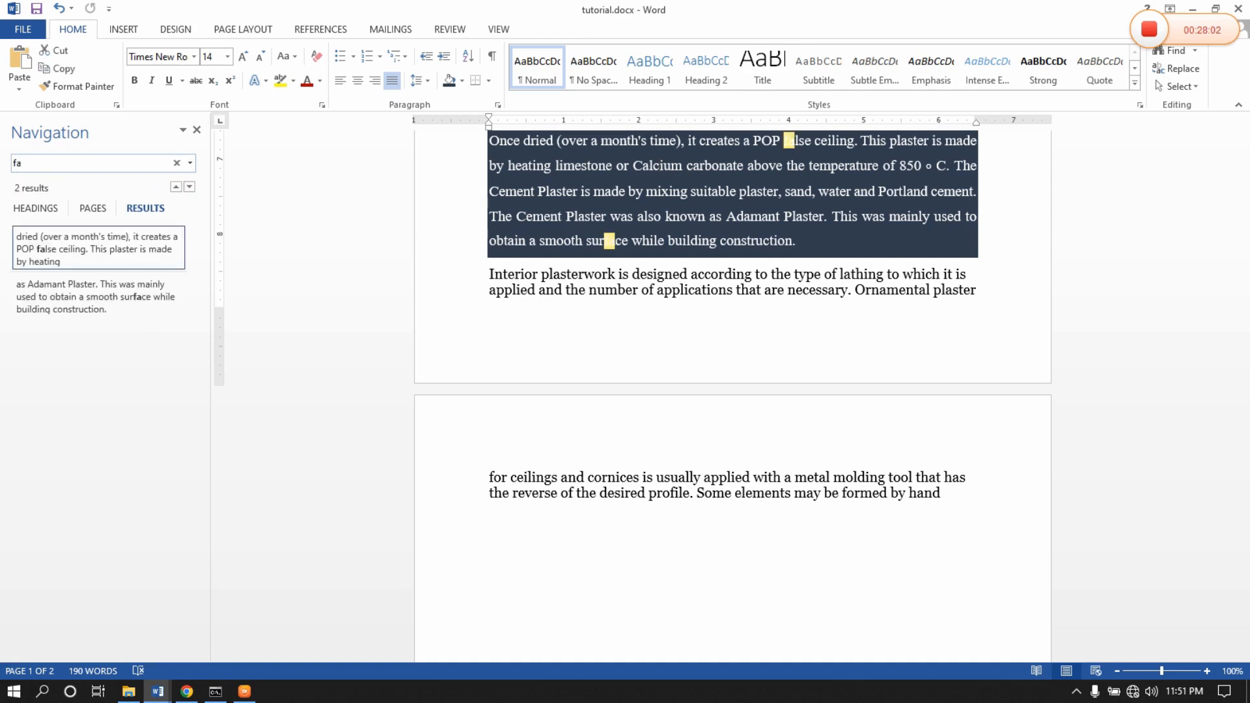
text(lse)
key(BackSpace)
key(BackSpace)
key(BackSpace)
text(se)
key(BackSpace)
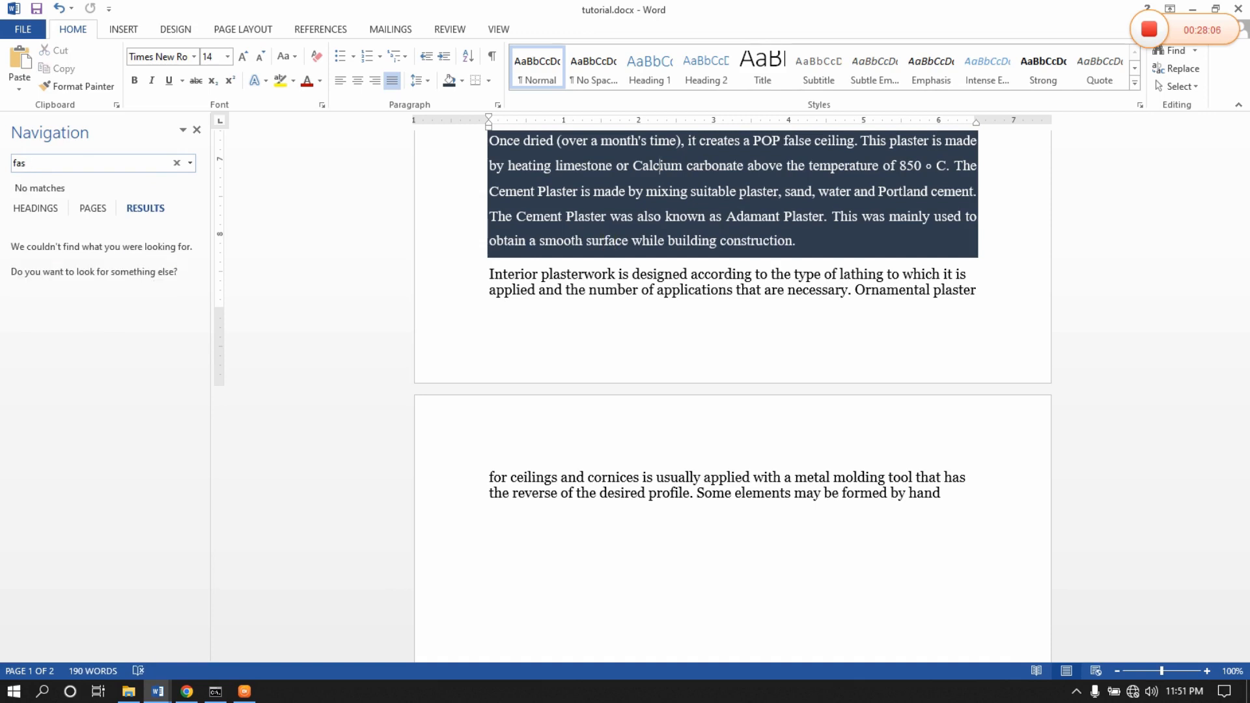
text(lse)
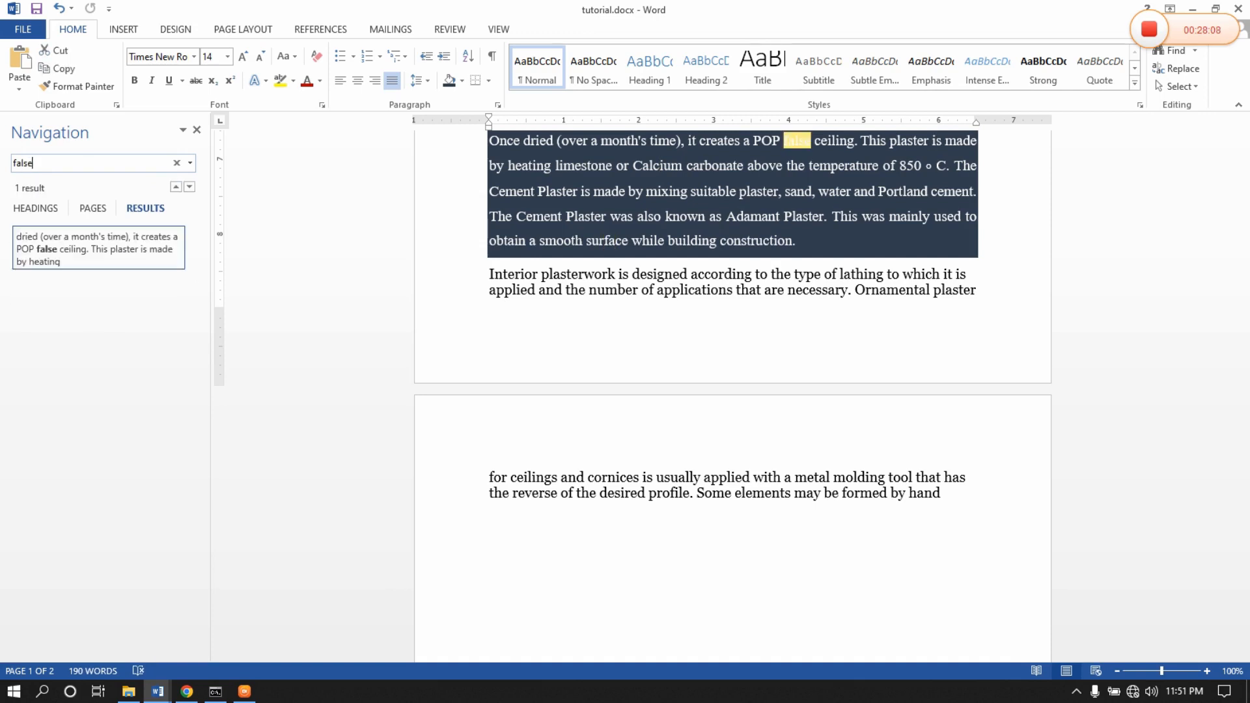
click(68, 259)
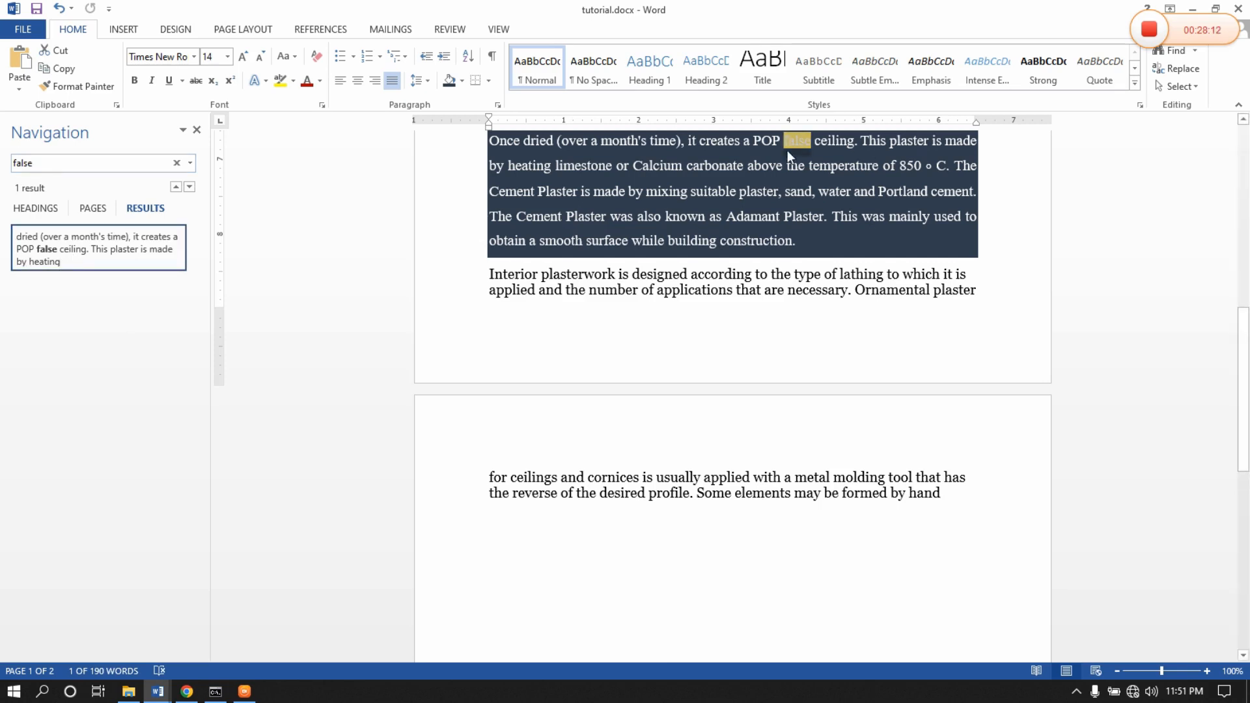
Close the Navigation pane and scroll up to the POP PRODUCTION heading.
scroll(794, 145, up, 1)
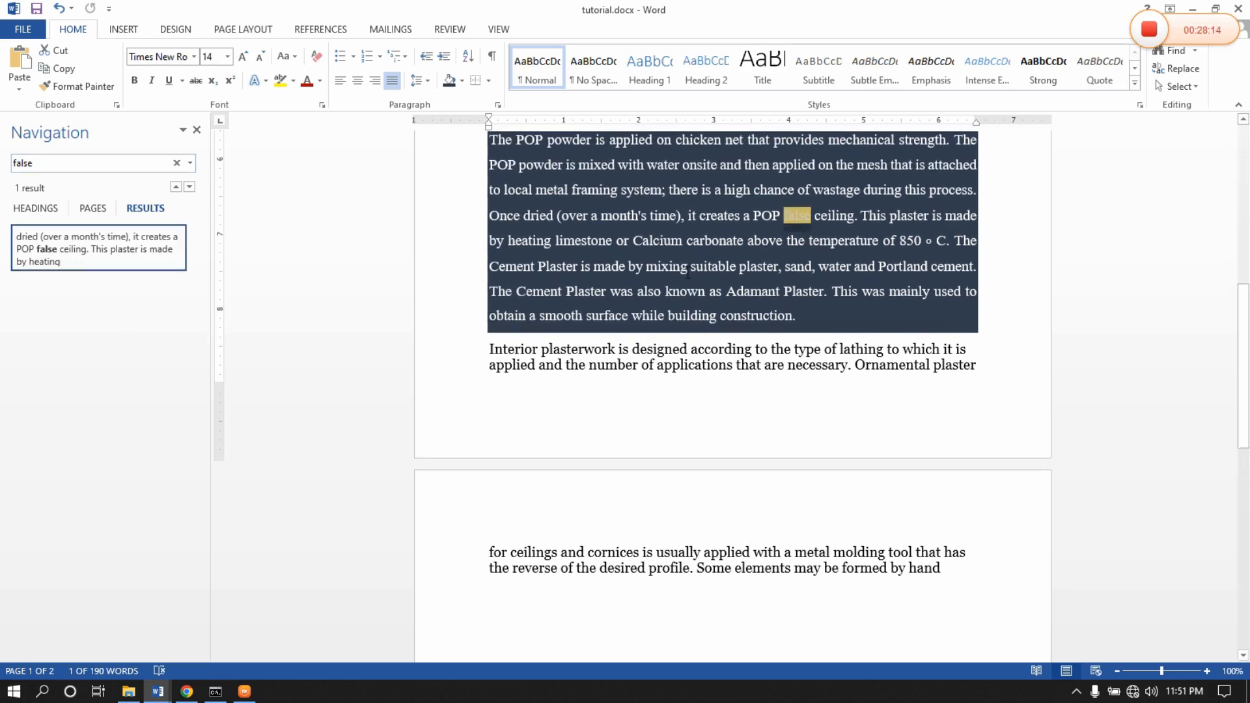
click(197, 131)
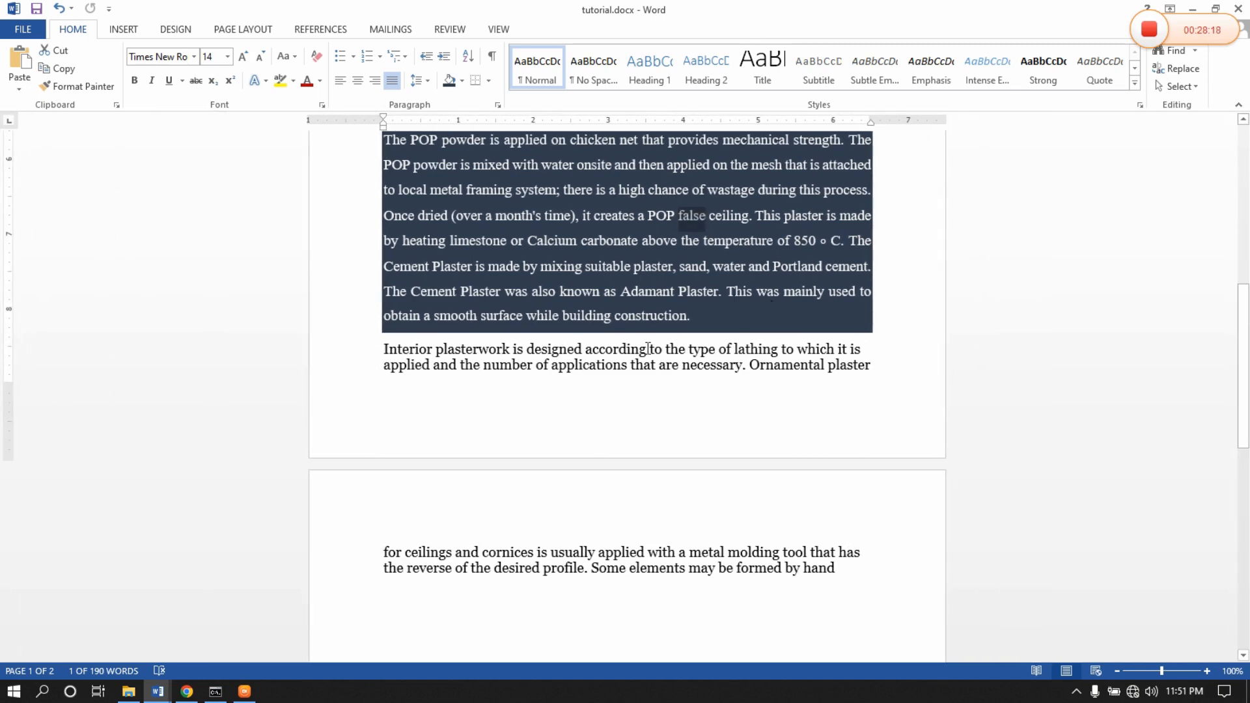
scroll(648, 348, up, 1)
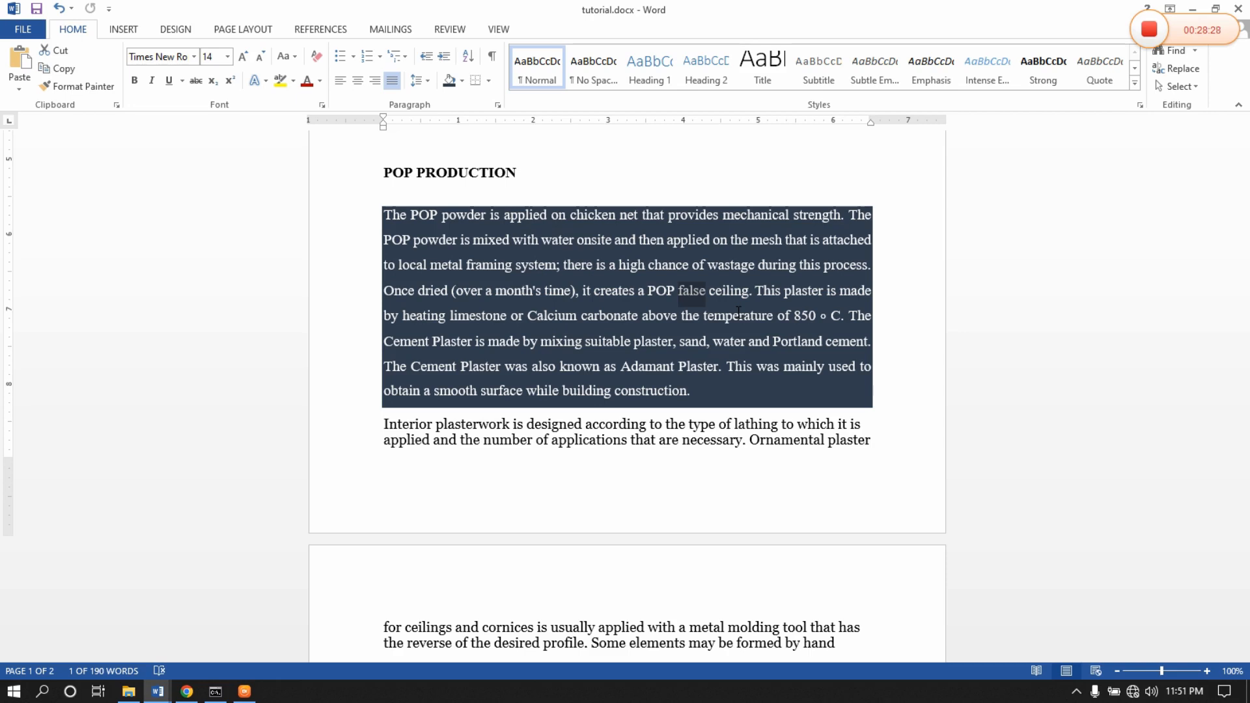
Set the Replace with text to 'true' and find the next 'false' from the document start.
click(1187, 69)
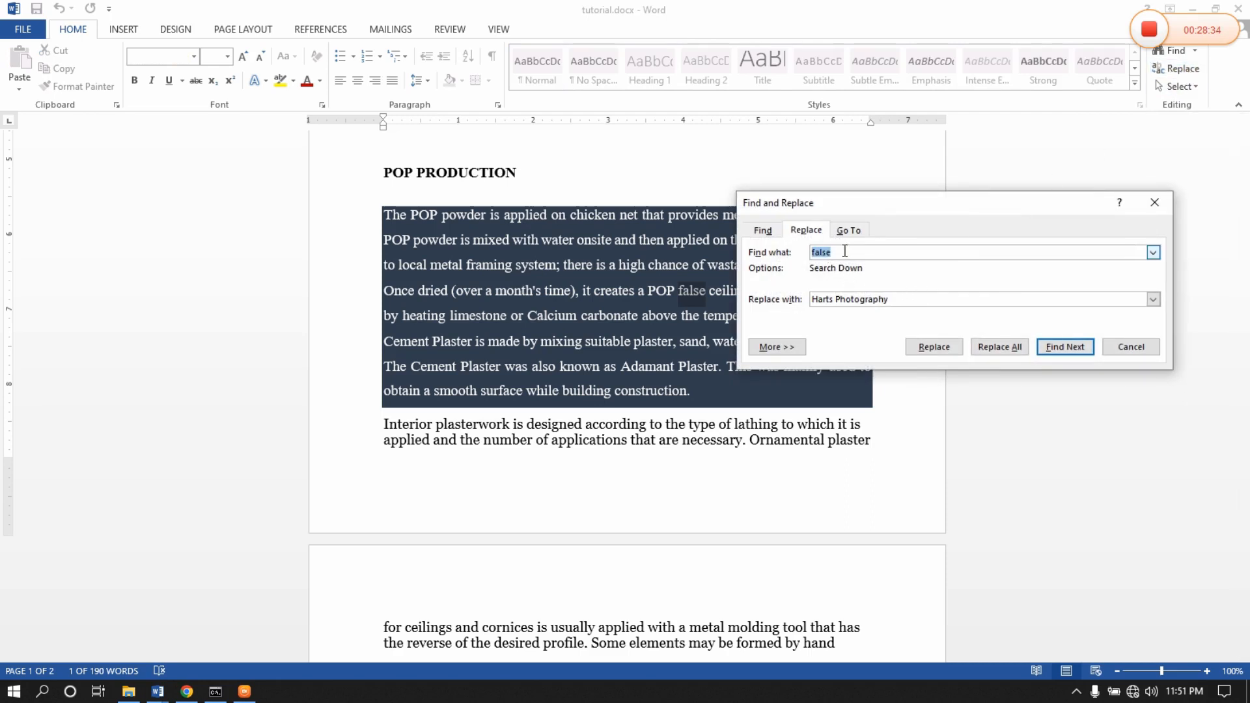
drag(893, 299, 794, 306)
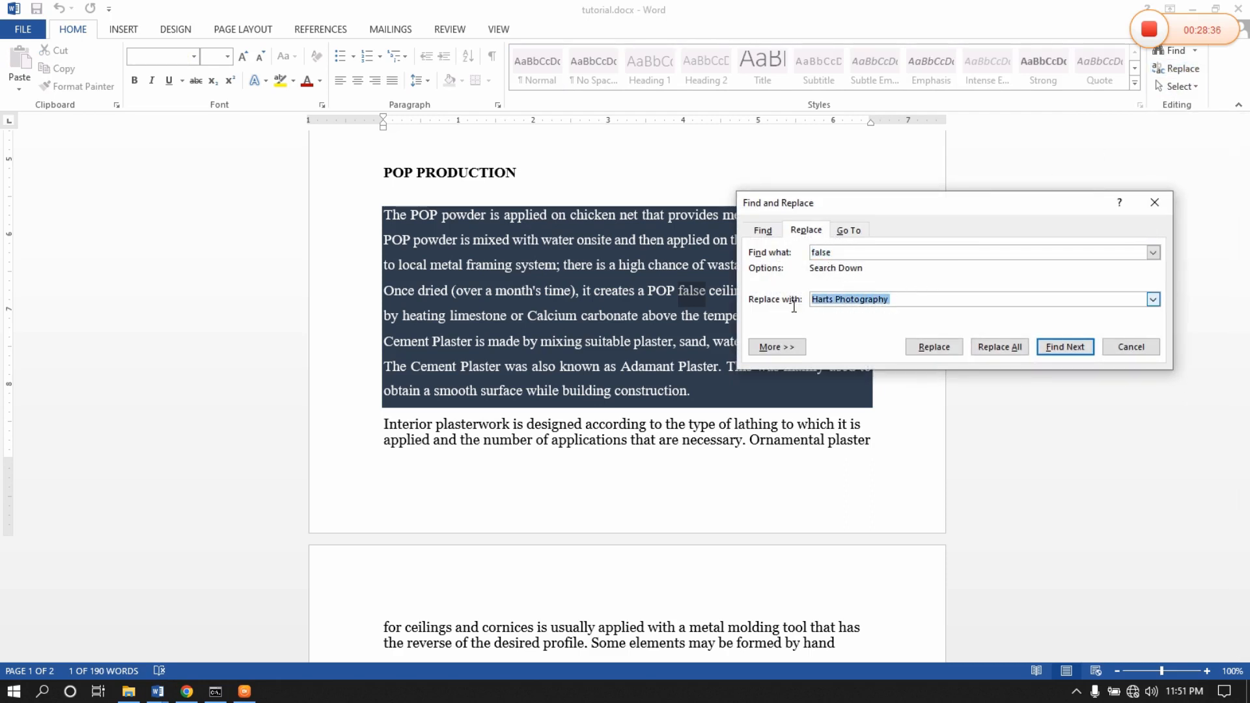
key(BackSpace)
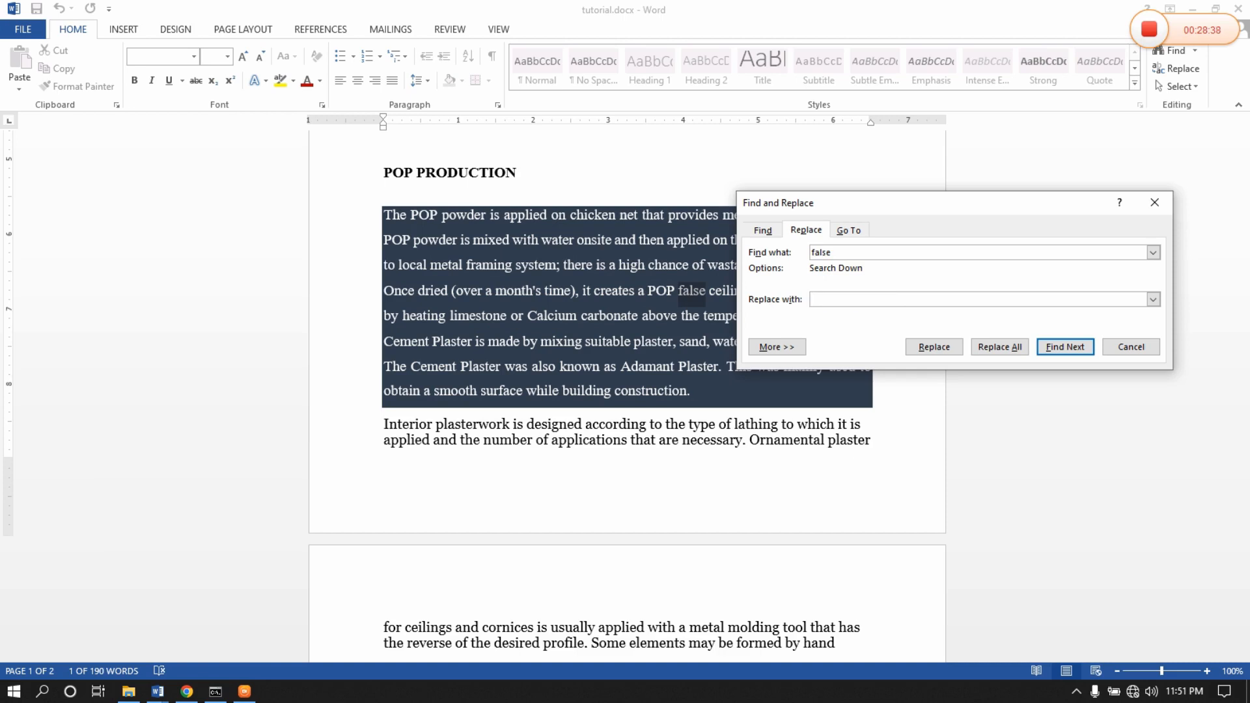
text(true)
click(1058, 349)
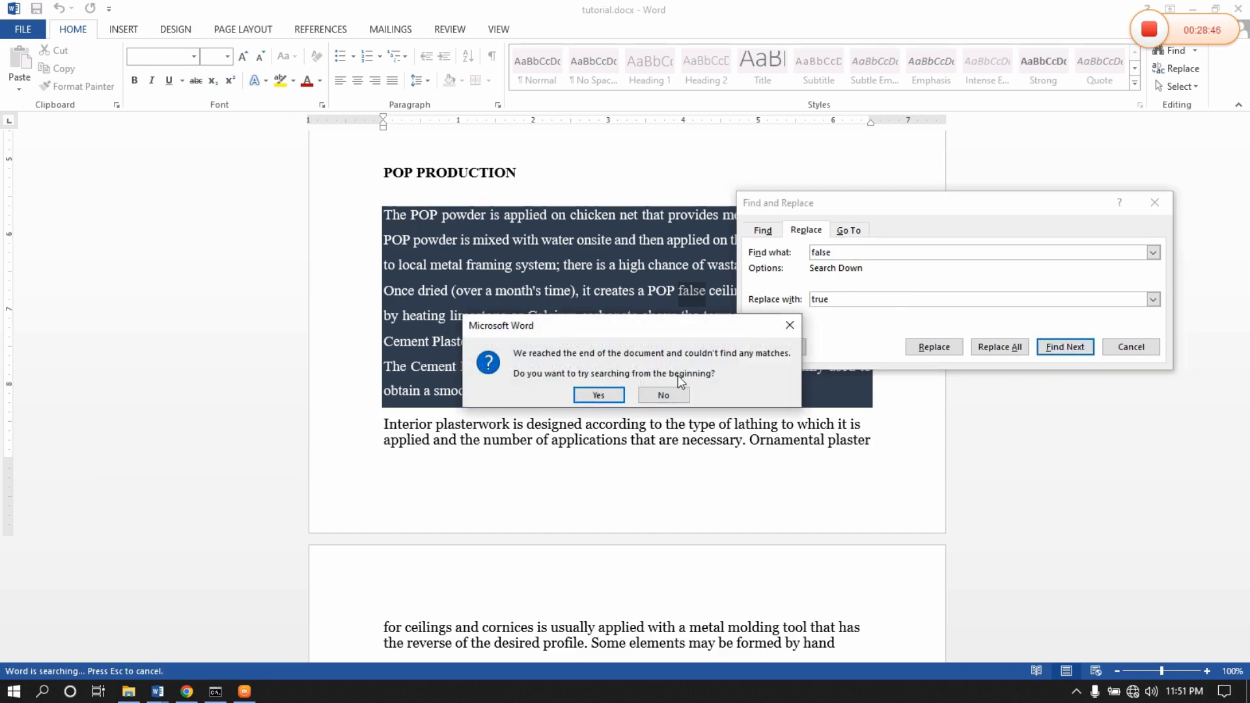
click(612, 395)
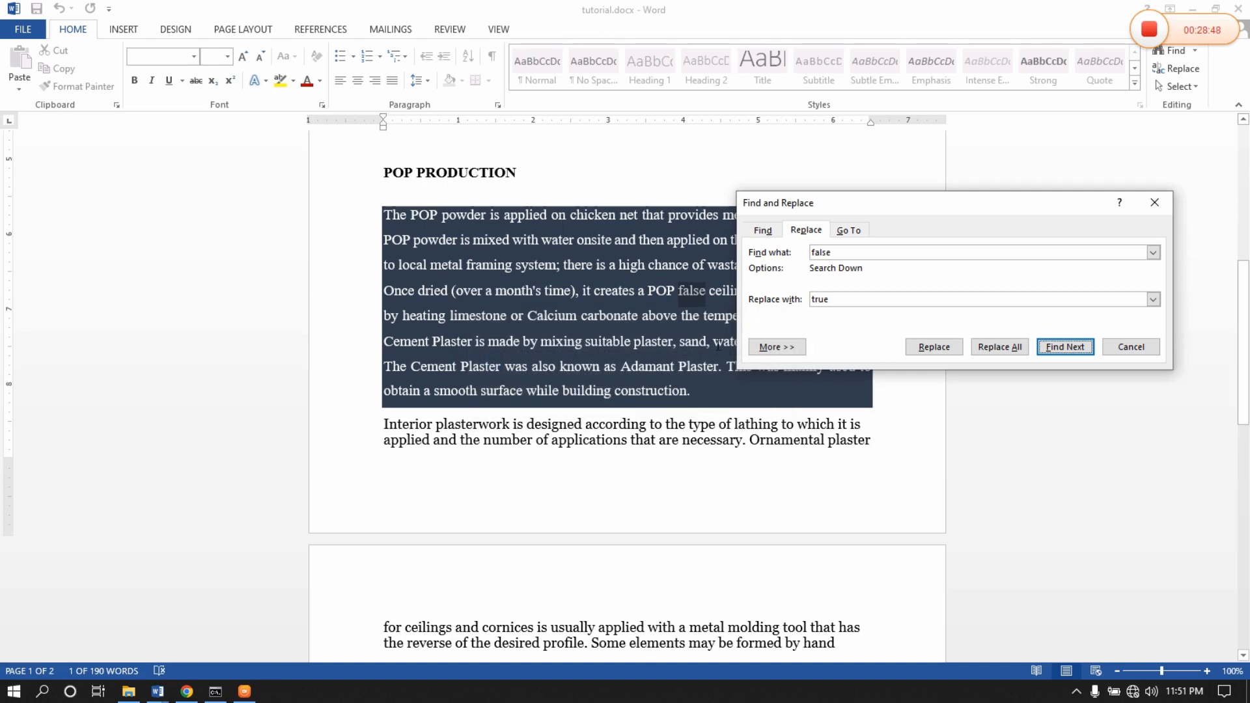
drag(854, 207, 896, 181)
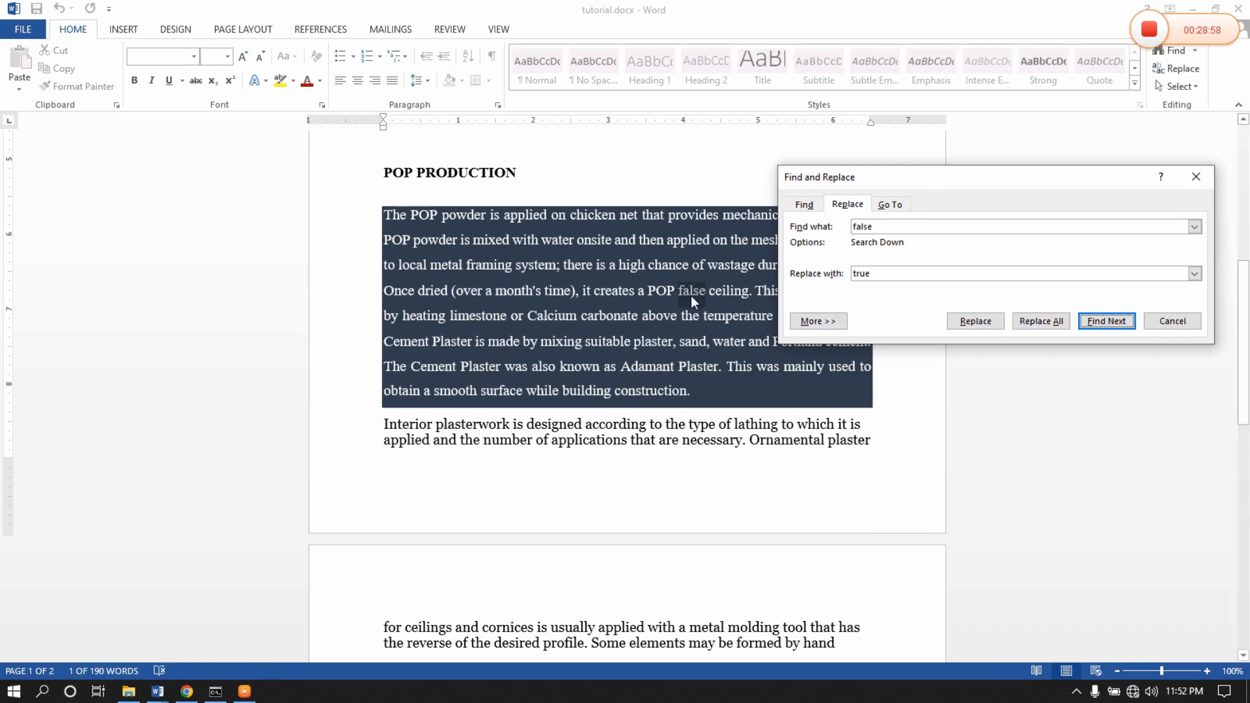
Replace all 'false' with 'true', confirm the prompts and close the dialog.
click(1037, 321)
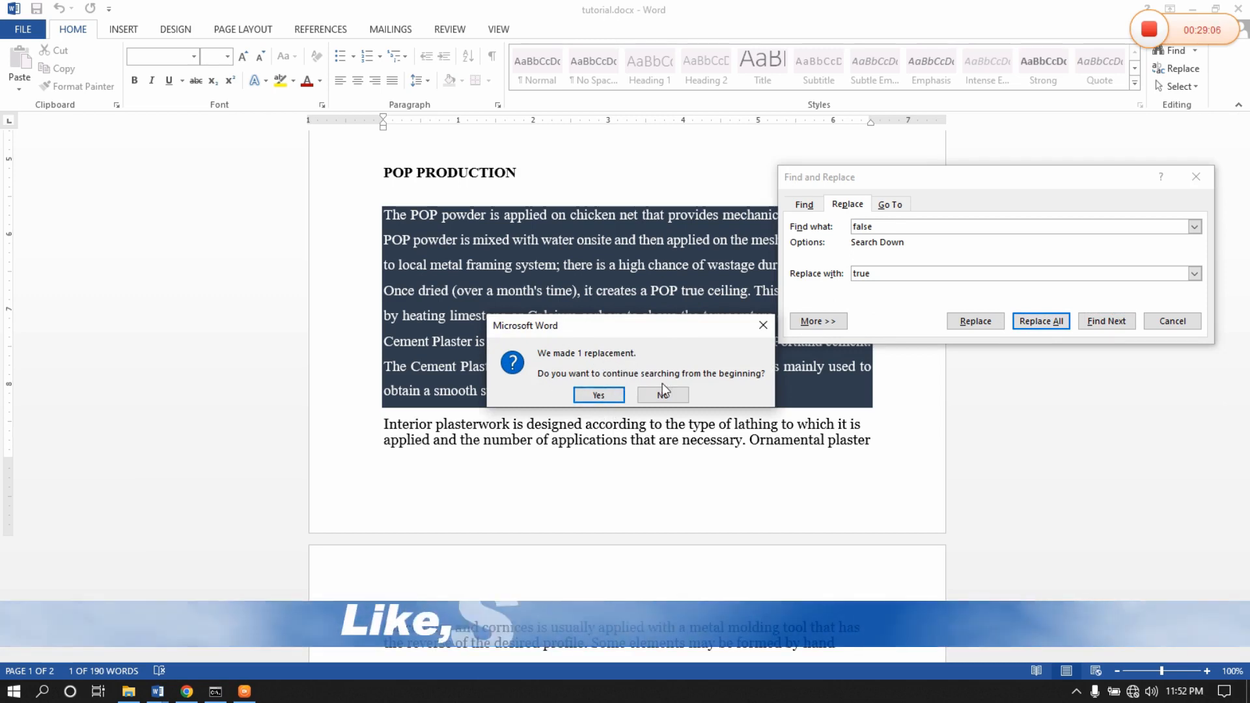
click(599, 395)
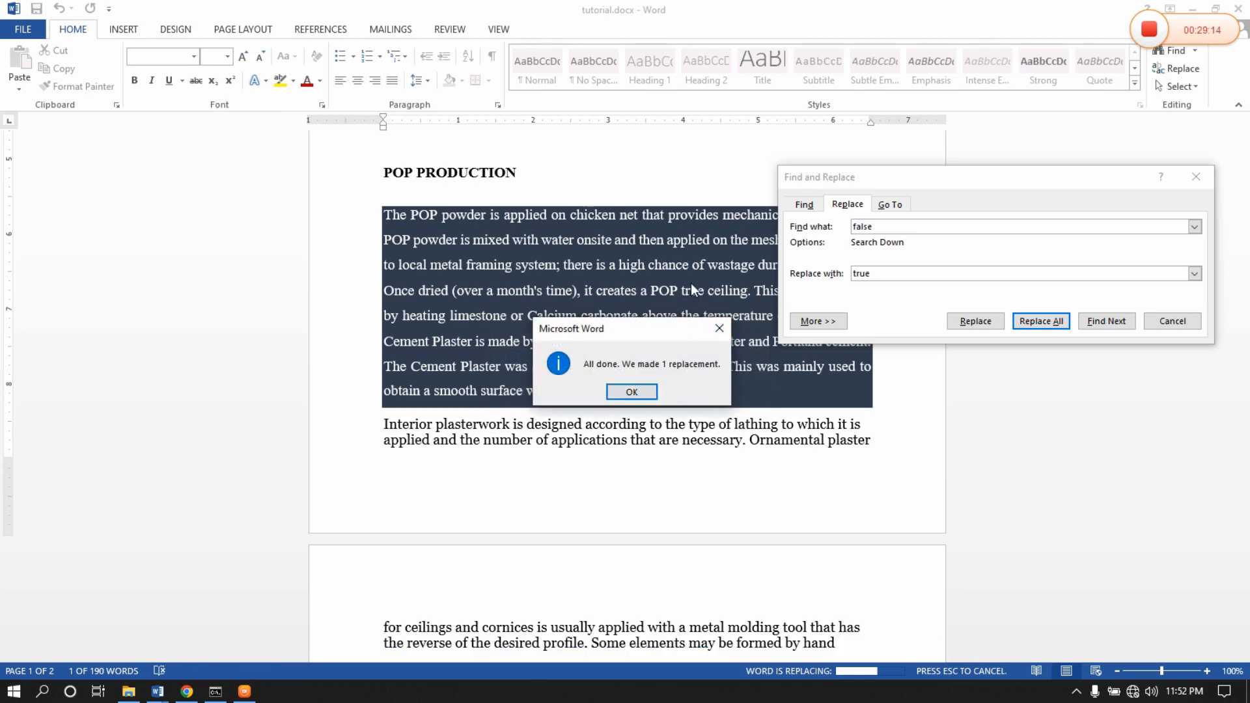
click(631, 392)
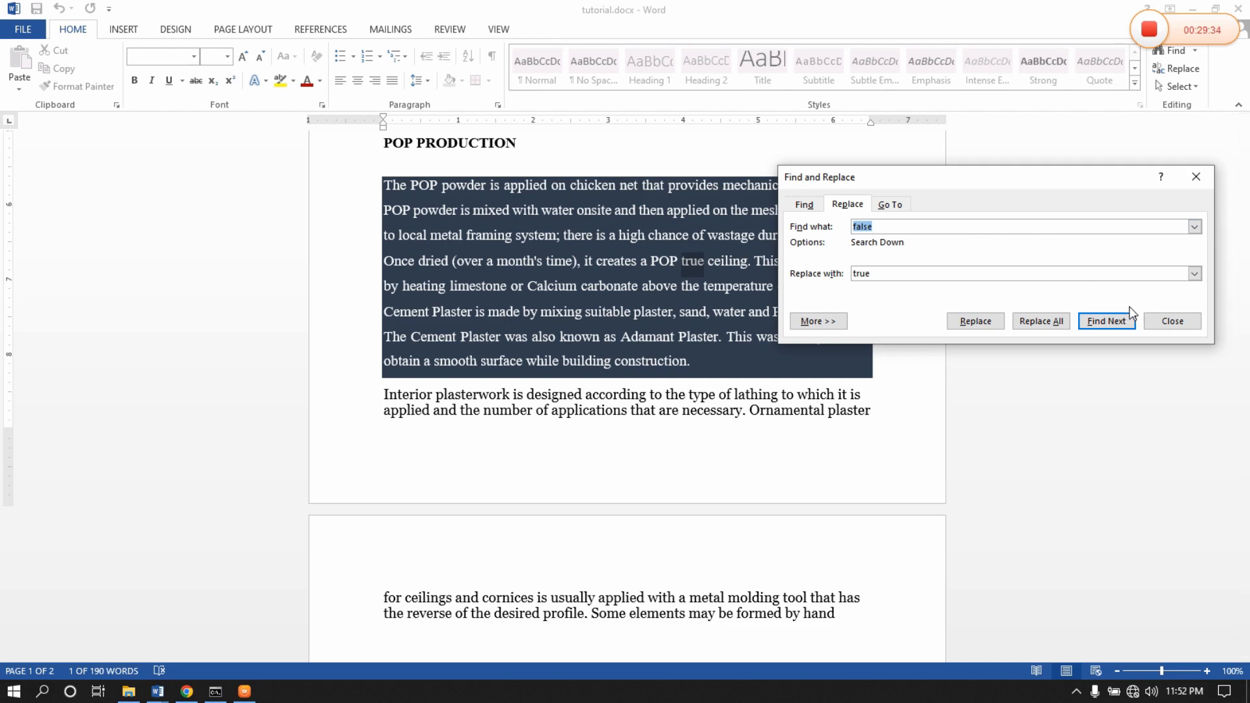
click(1172, 321)
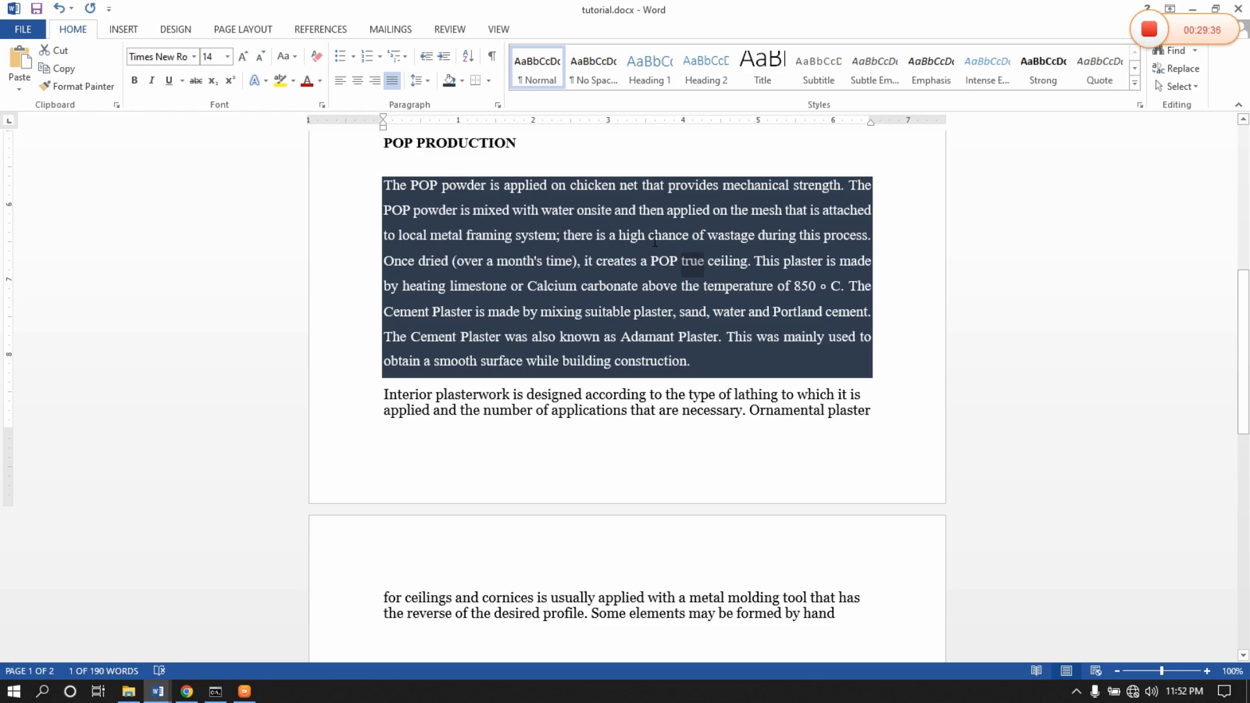
Insert a blank line above the title and show the INSERT tab's Cover Page designs.
click(124, 29)
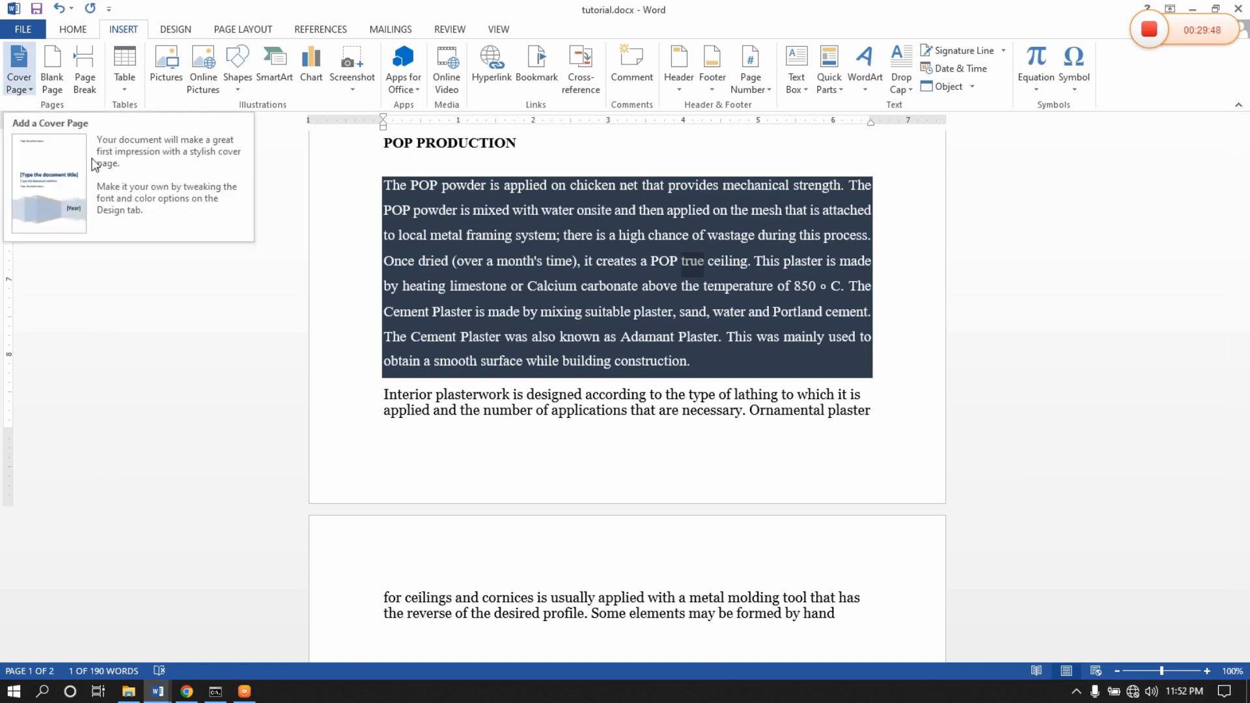
scroll(674, 420, up, 7)
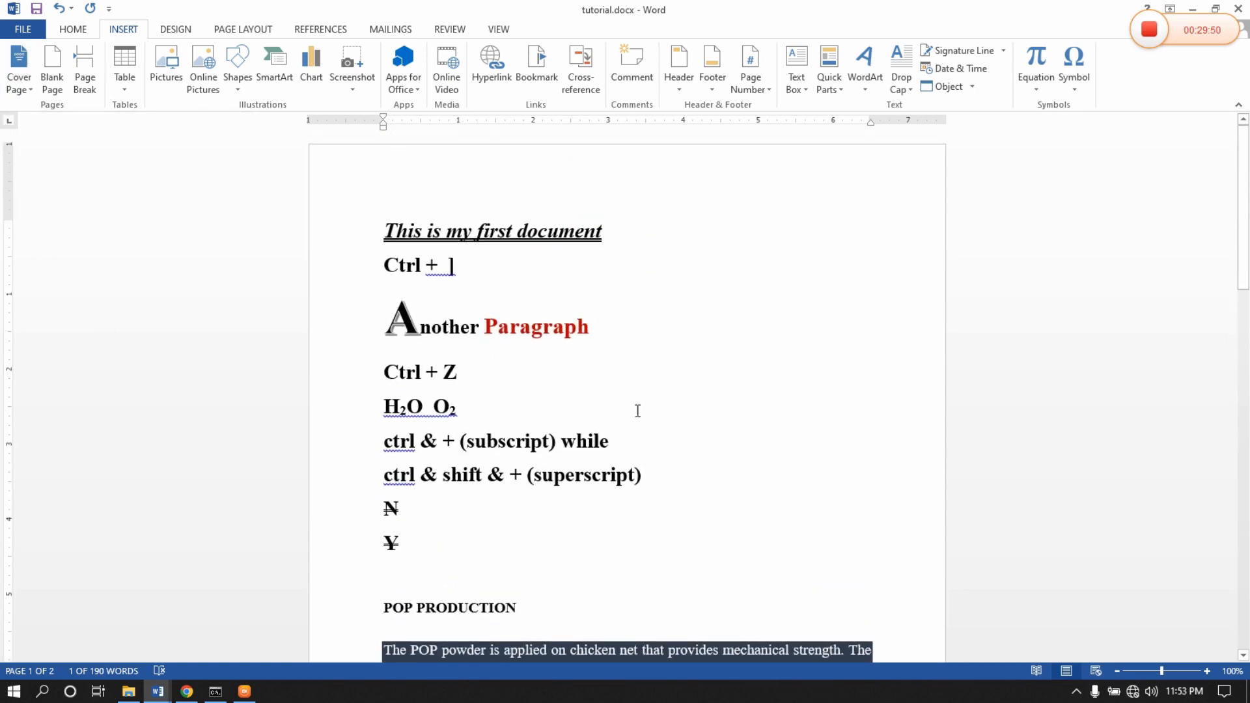
click(379, 230)
key(Return)
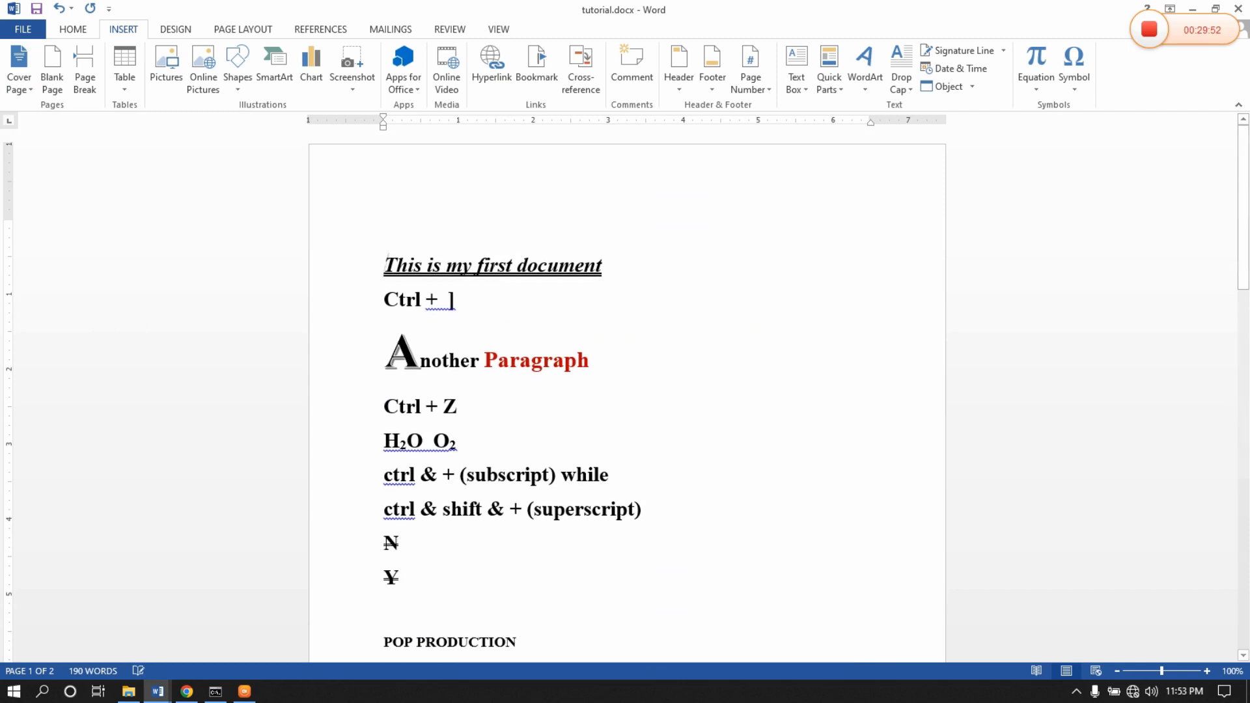
click(22, 86)
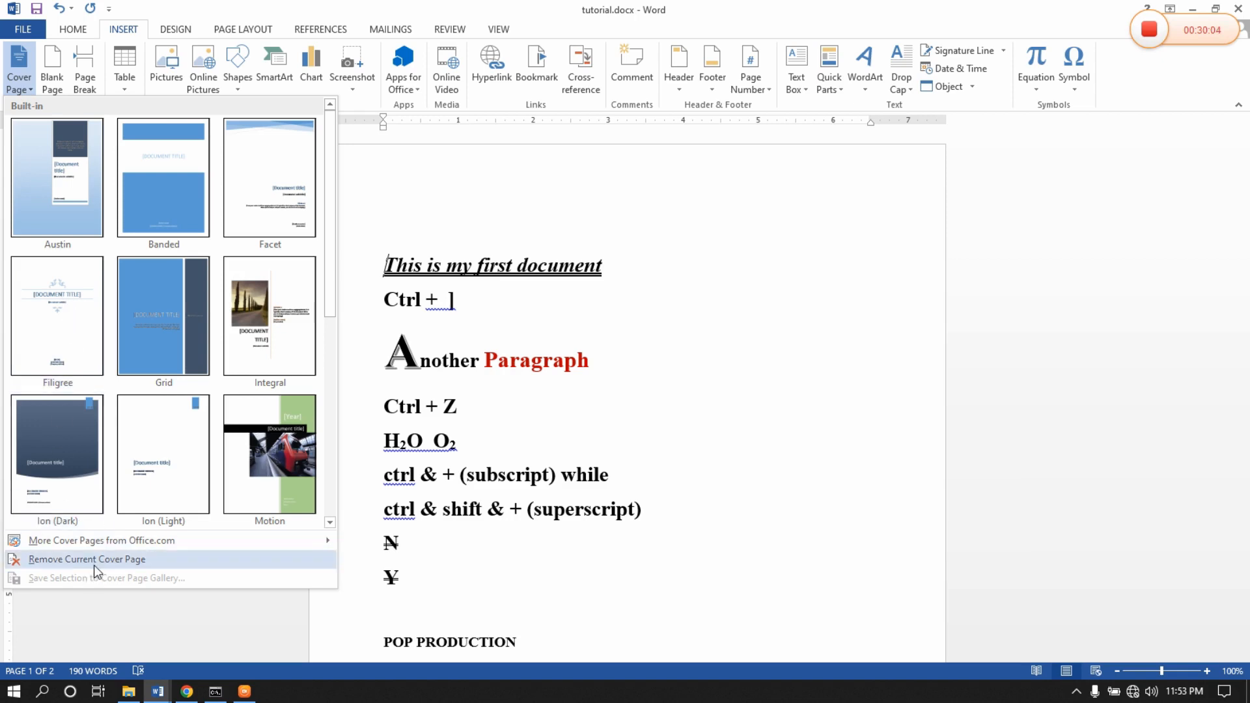
mouse_move(102, 543)
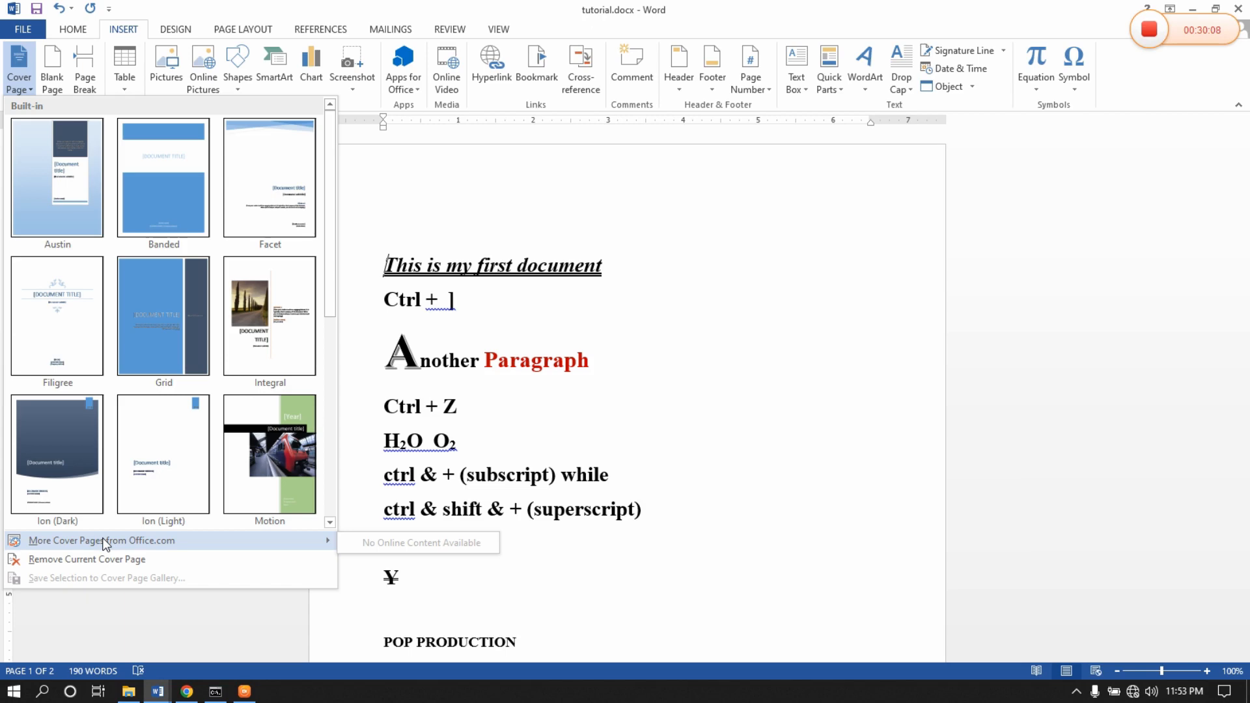
Insert the Motion cover page and scroll through it.
click(279, 448)
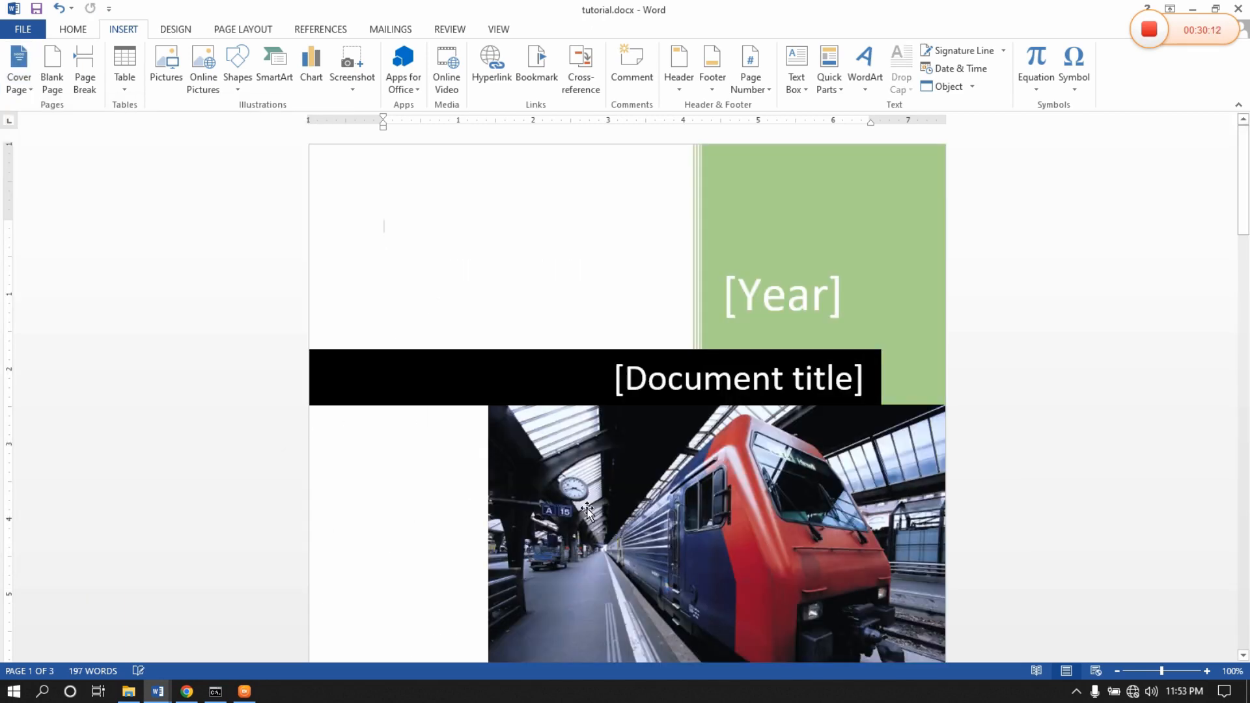
scroll(587, 502, down, 5)
scroll(587, 495, down, 7)
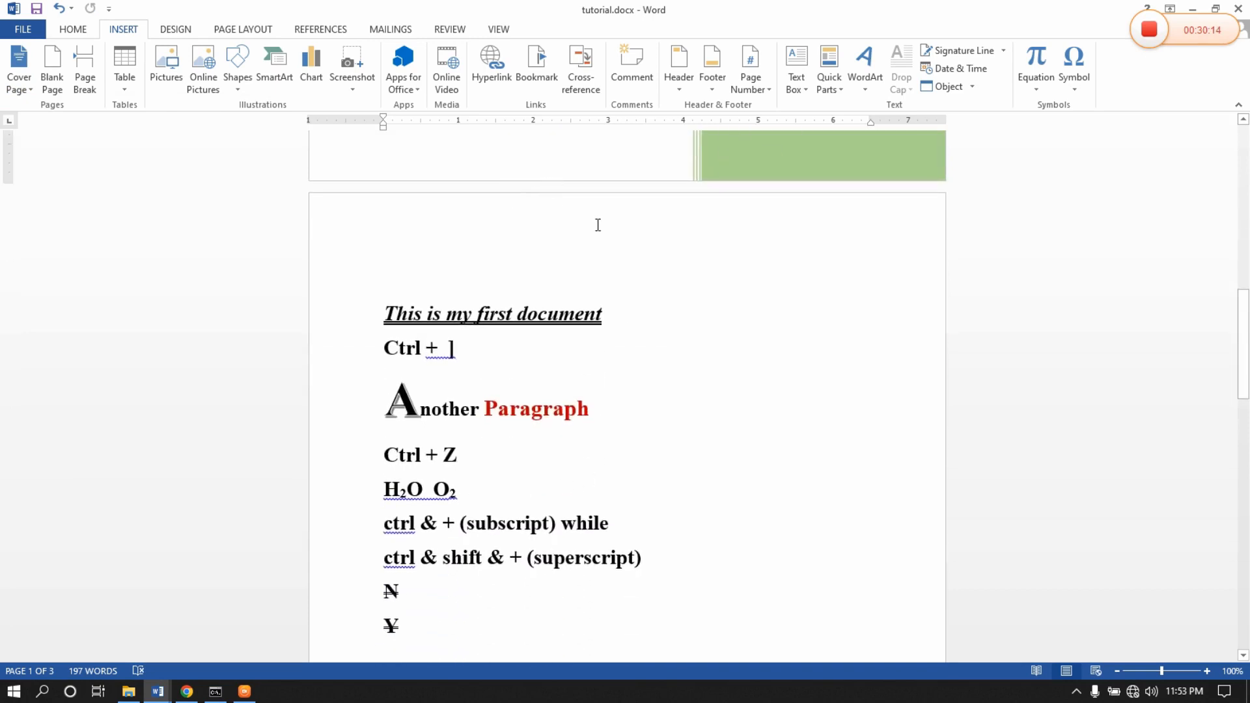
scroll(678, 416, up, 5)
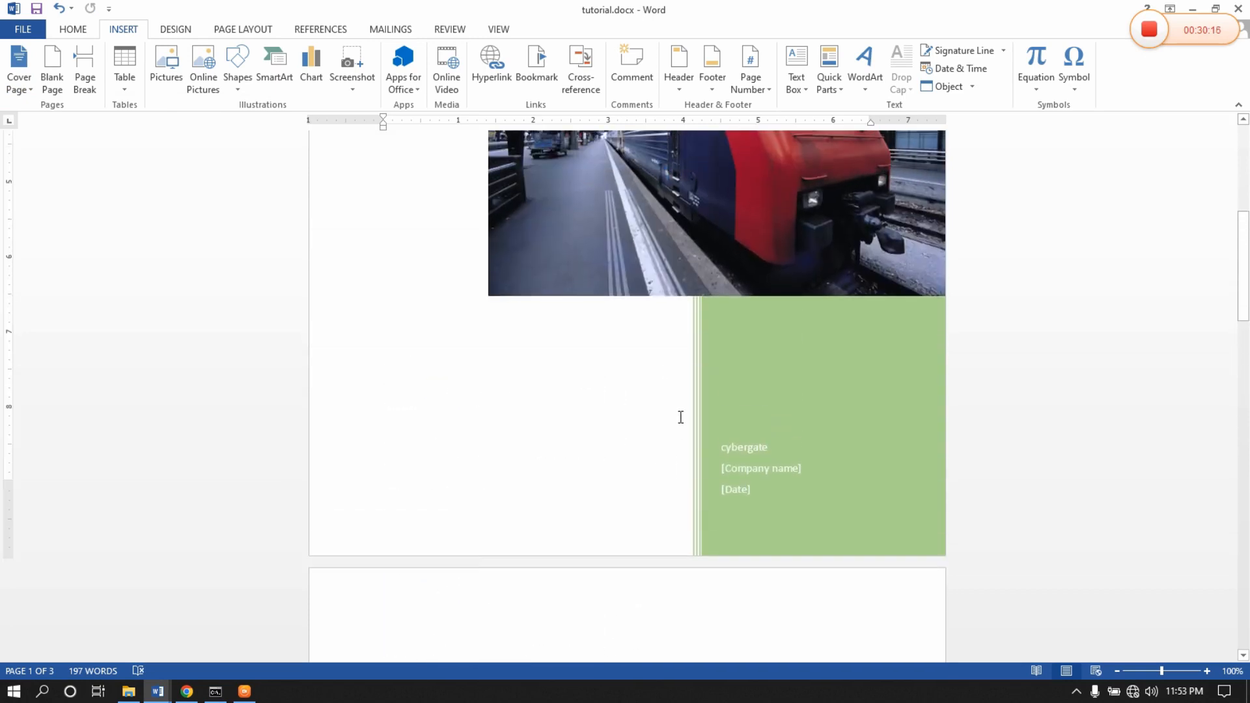
scroll(680, 417, down, 2)
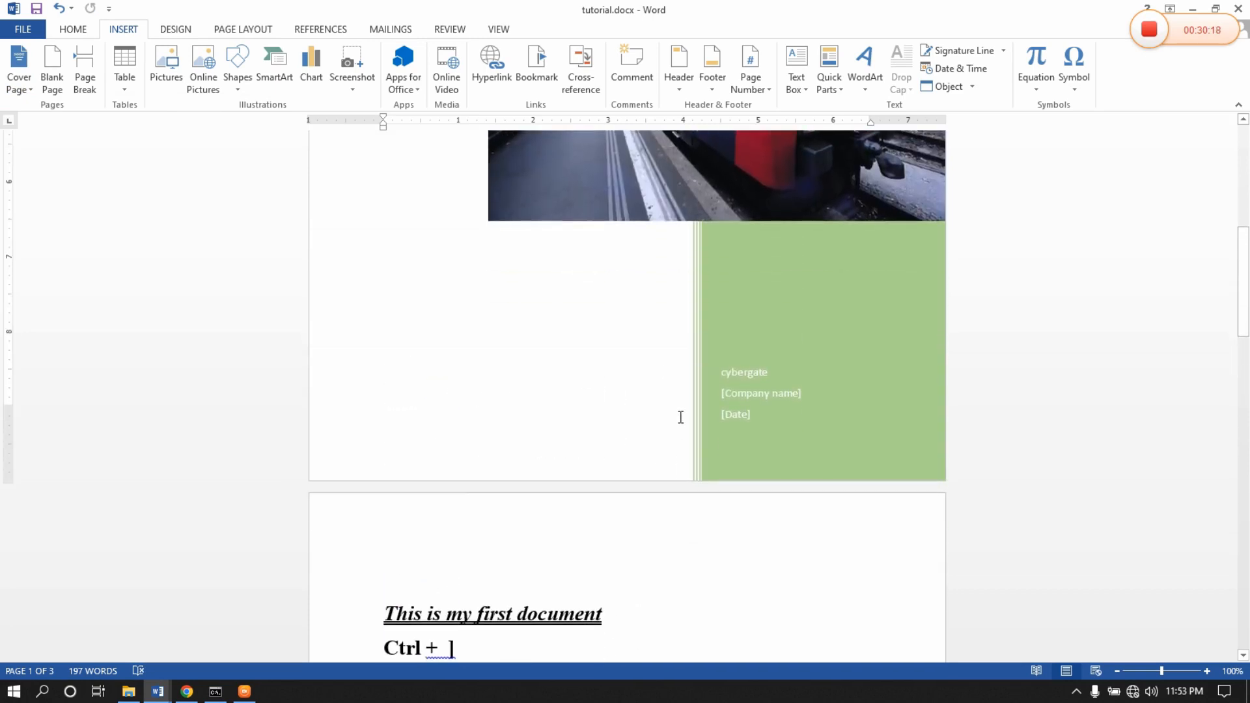
Type a company name into the [Company name] placeholder, erasing mistyped letters.
click(758, 396)
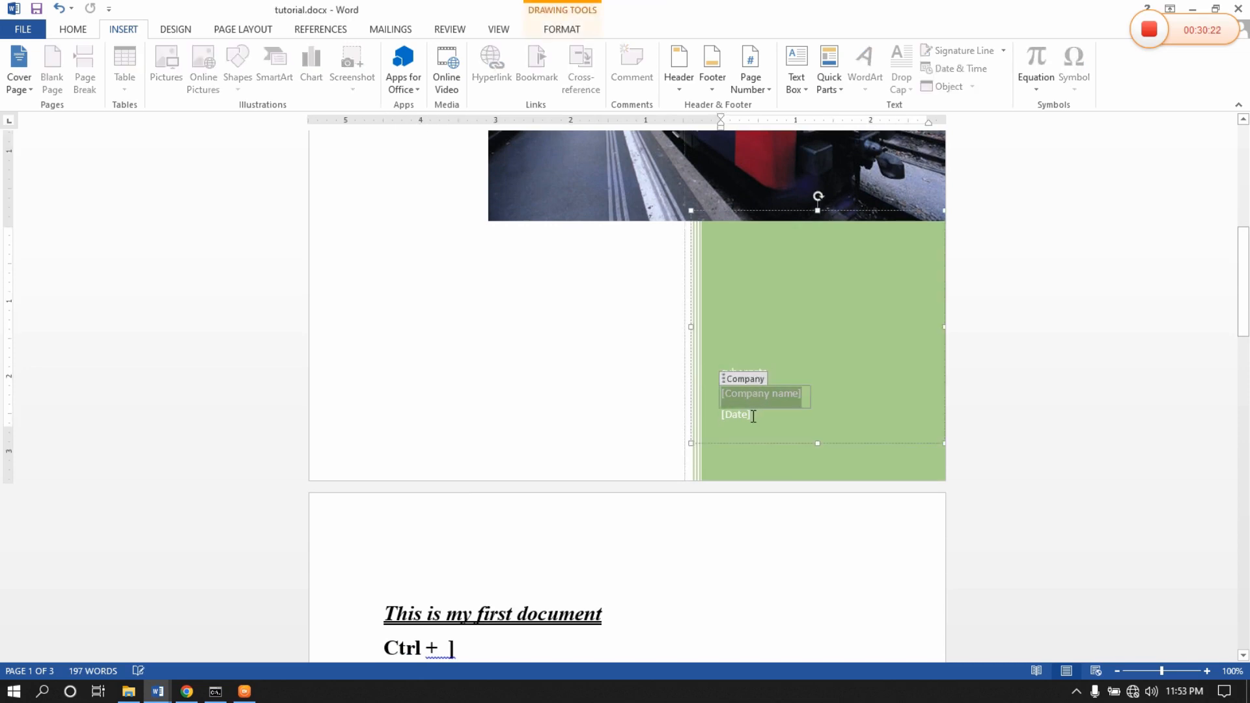
text(cyerghal)
key(BackSpace)
key(BackSpace)
key(BackSpace)
key(BackSpace)
key(BackSpace)
key(BackSpace)
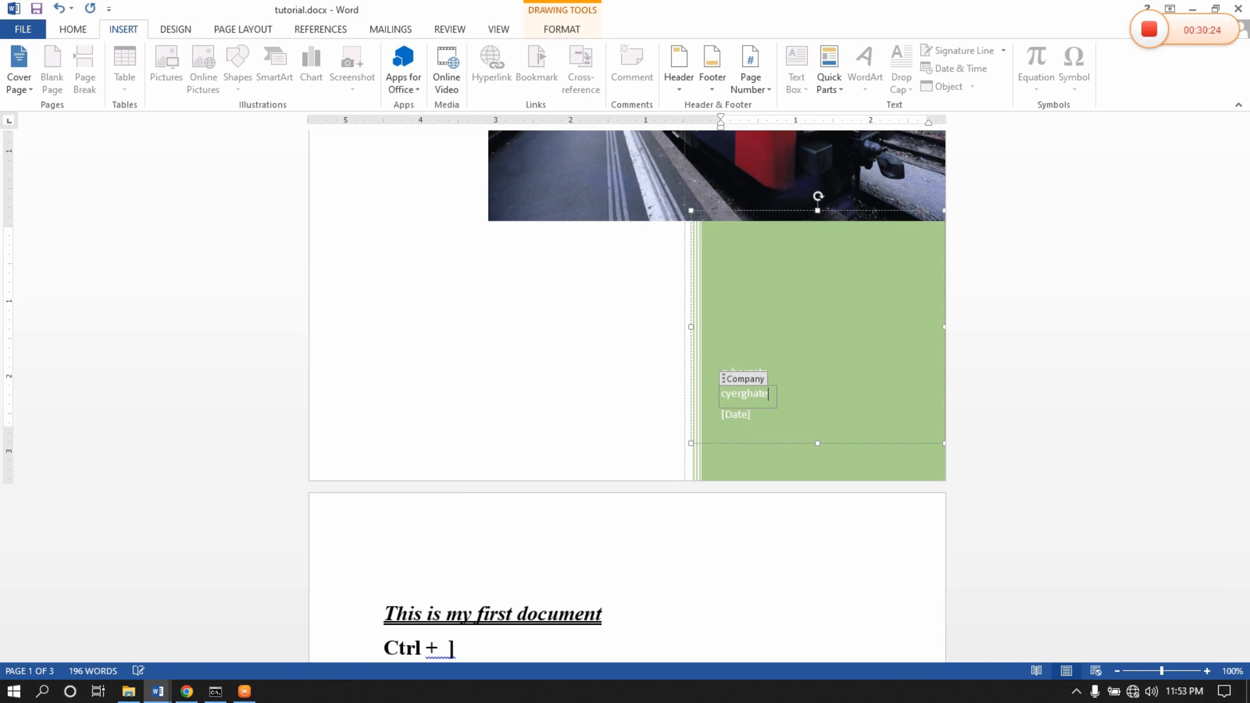
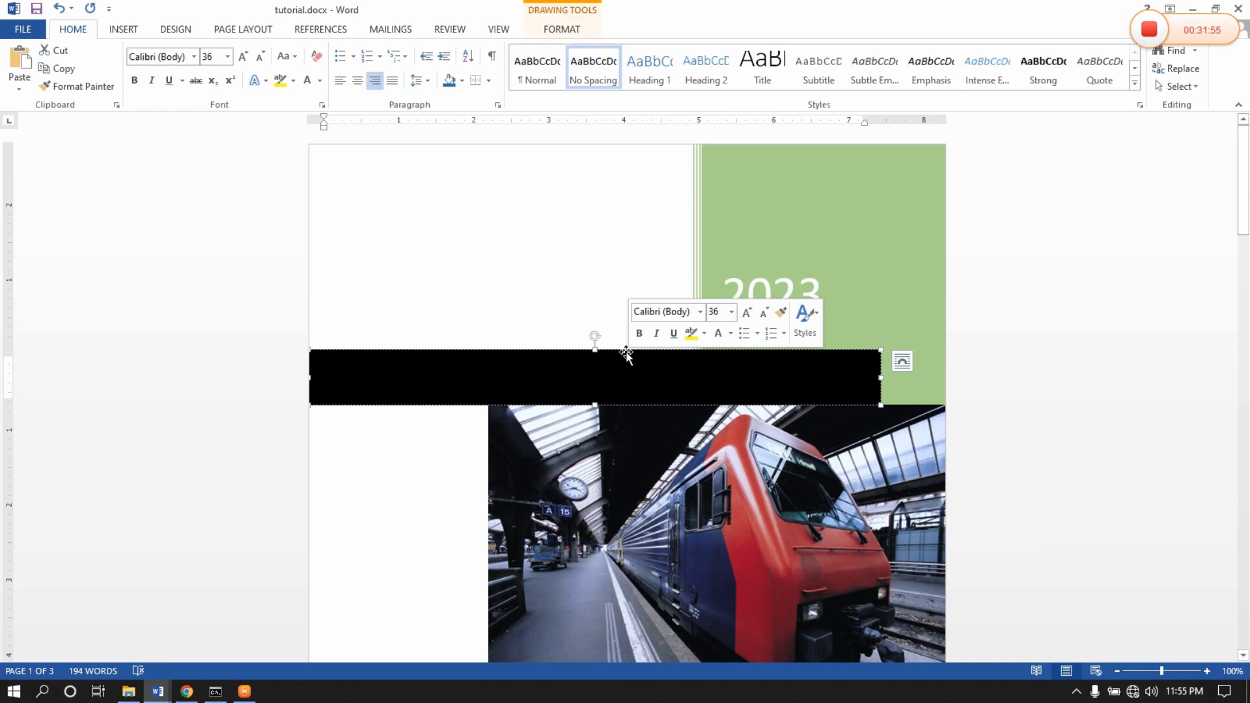
Delete the black cover-page text box, restore it with Ctrl+Z each time, then go to INSERT.
click(625, 354)
click(627, 354)
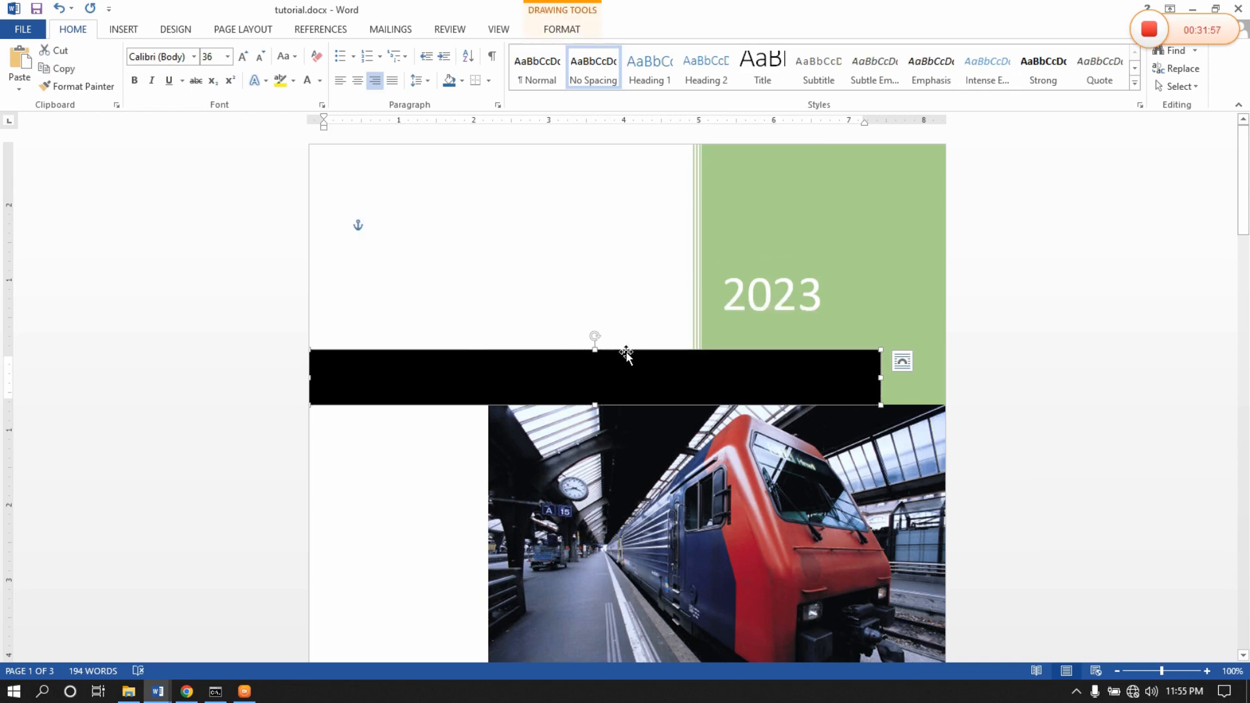
key(Delete)
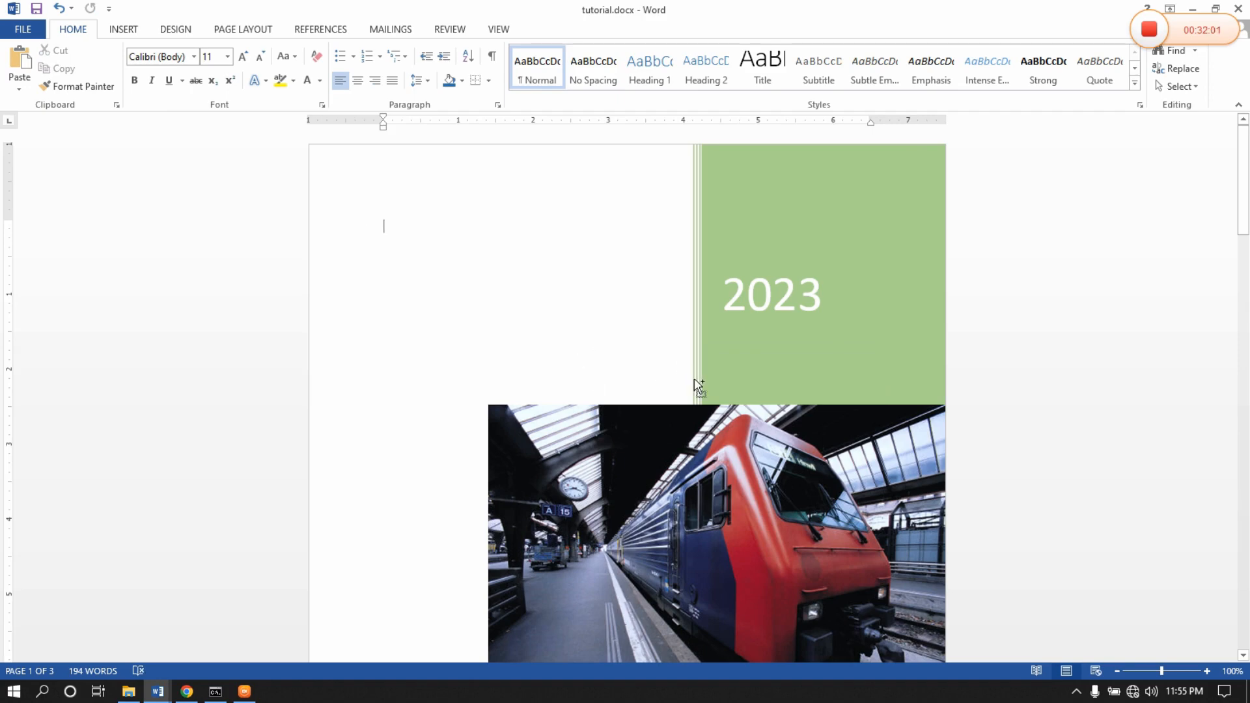
key(ctrl+z)
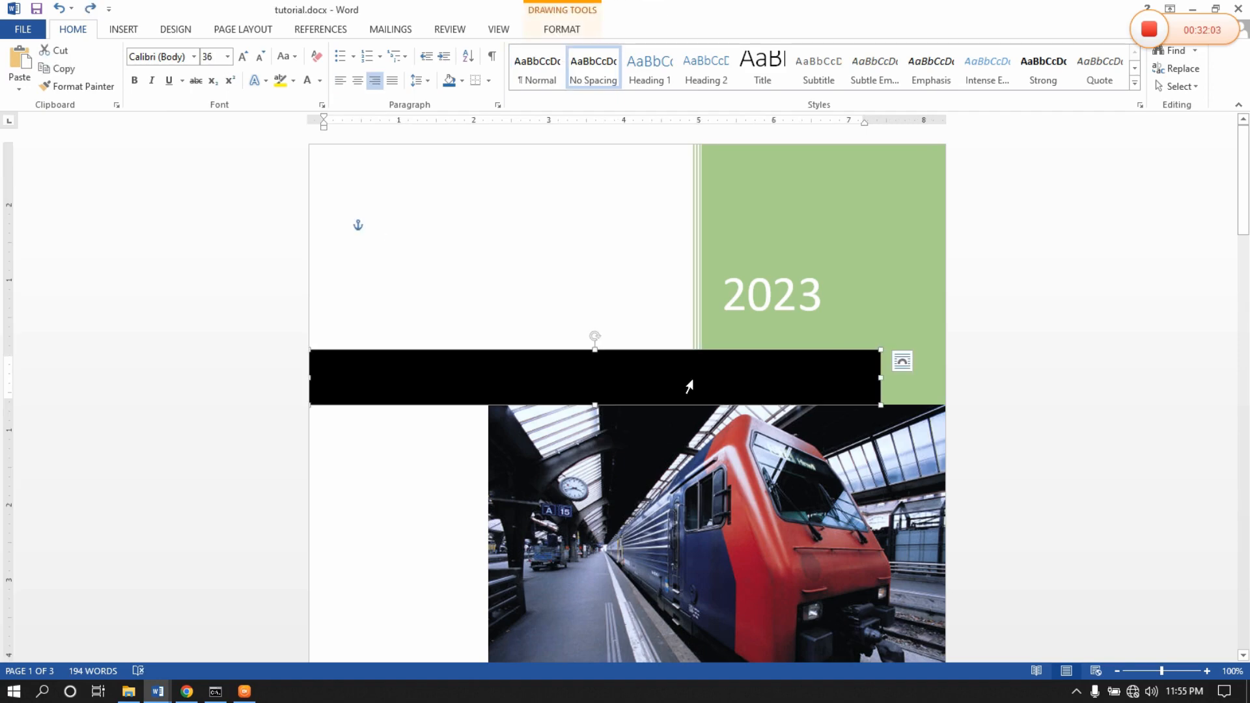
key(Delete)
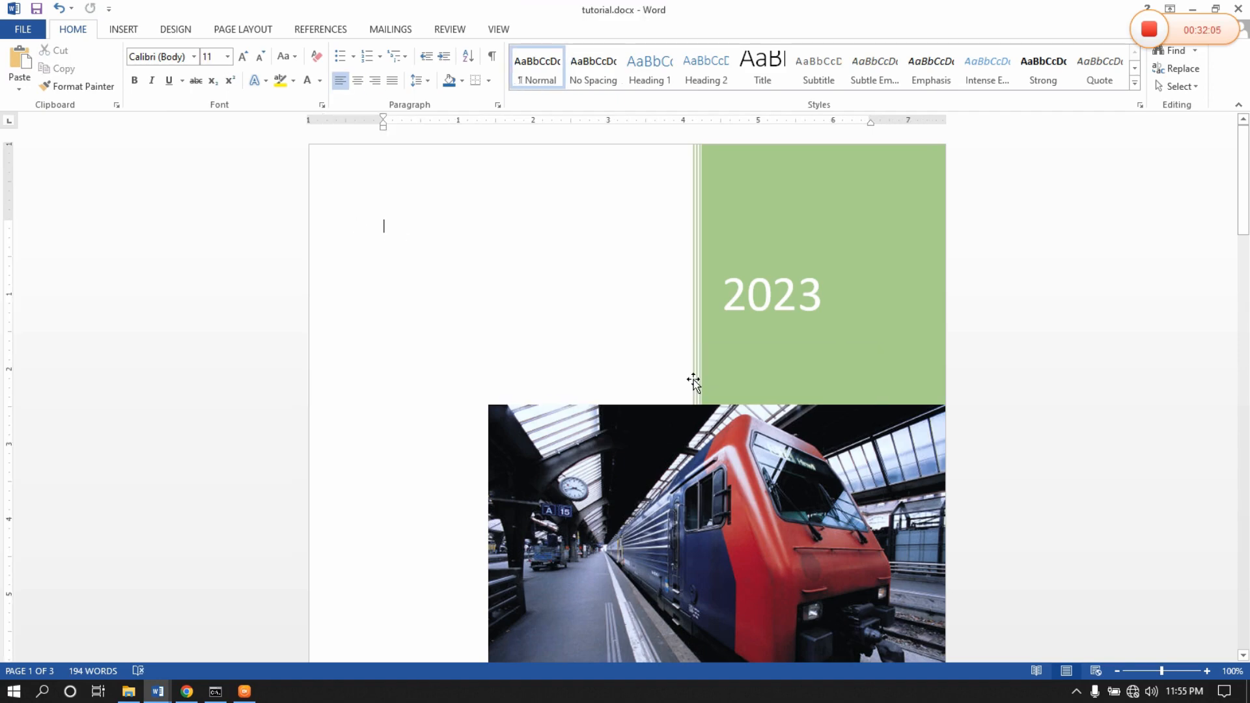
key(ctrl+z)
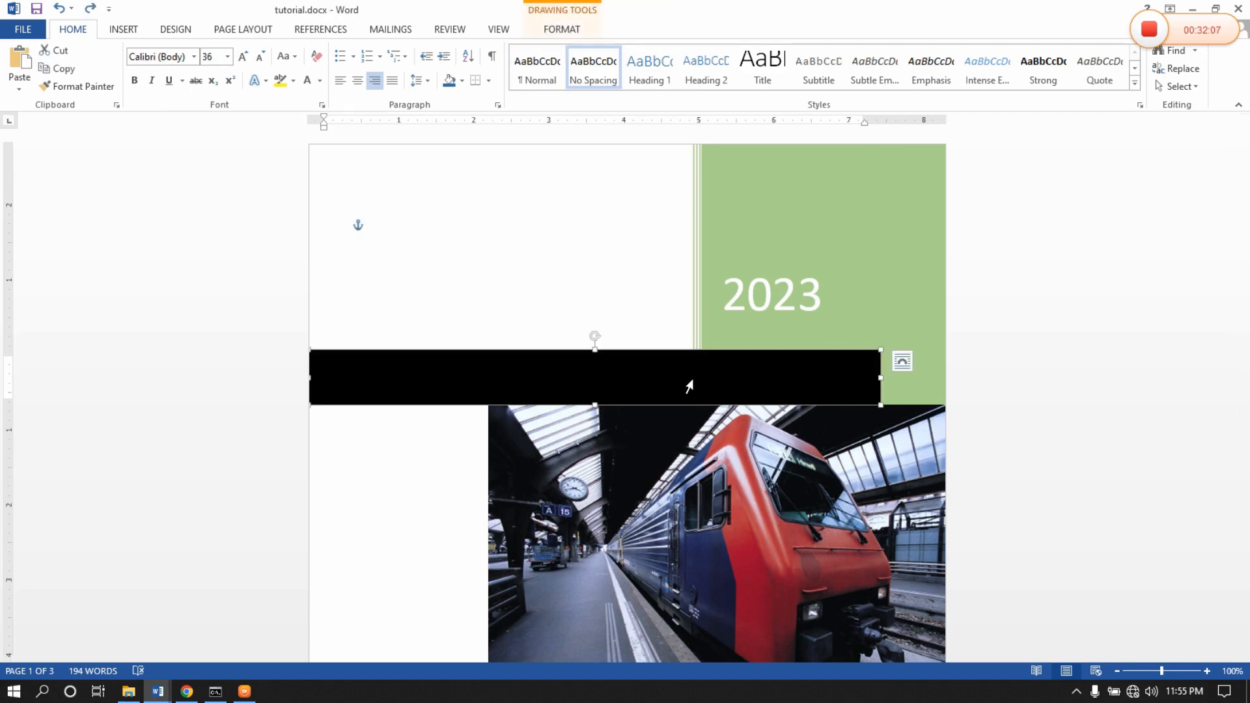
key(Delete)
key(ctrl+z)
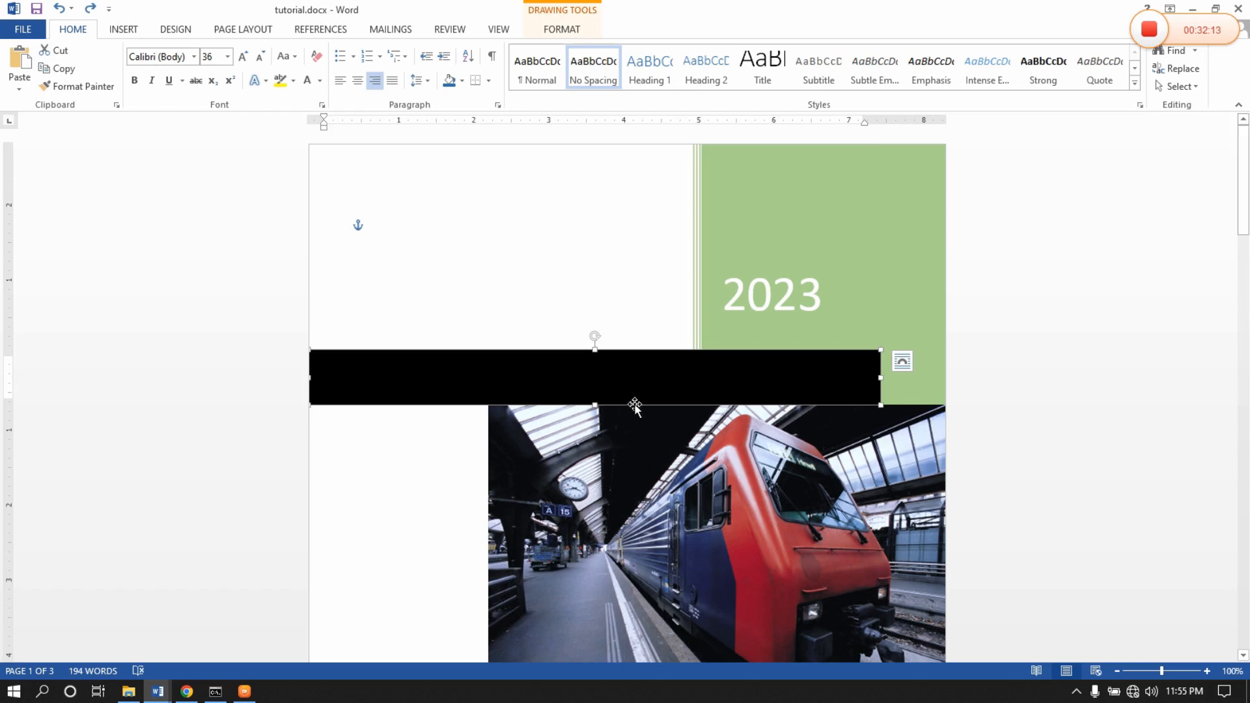
click(124, 30)
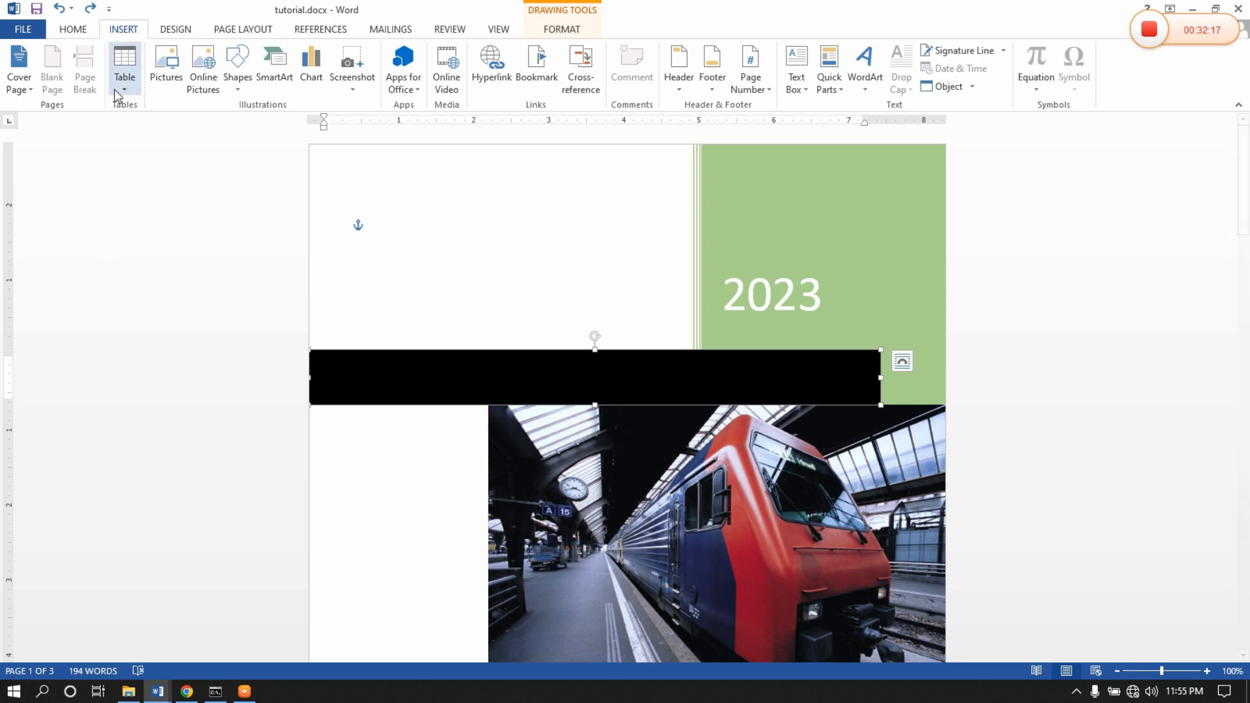
Add a new line after the plasterwork paragraph on page 3 and embed an Excel Spreadsheet there.
scroll(469, 388, down, 3)
scroll(470, 388, down, 20)
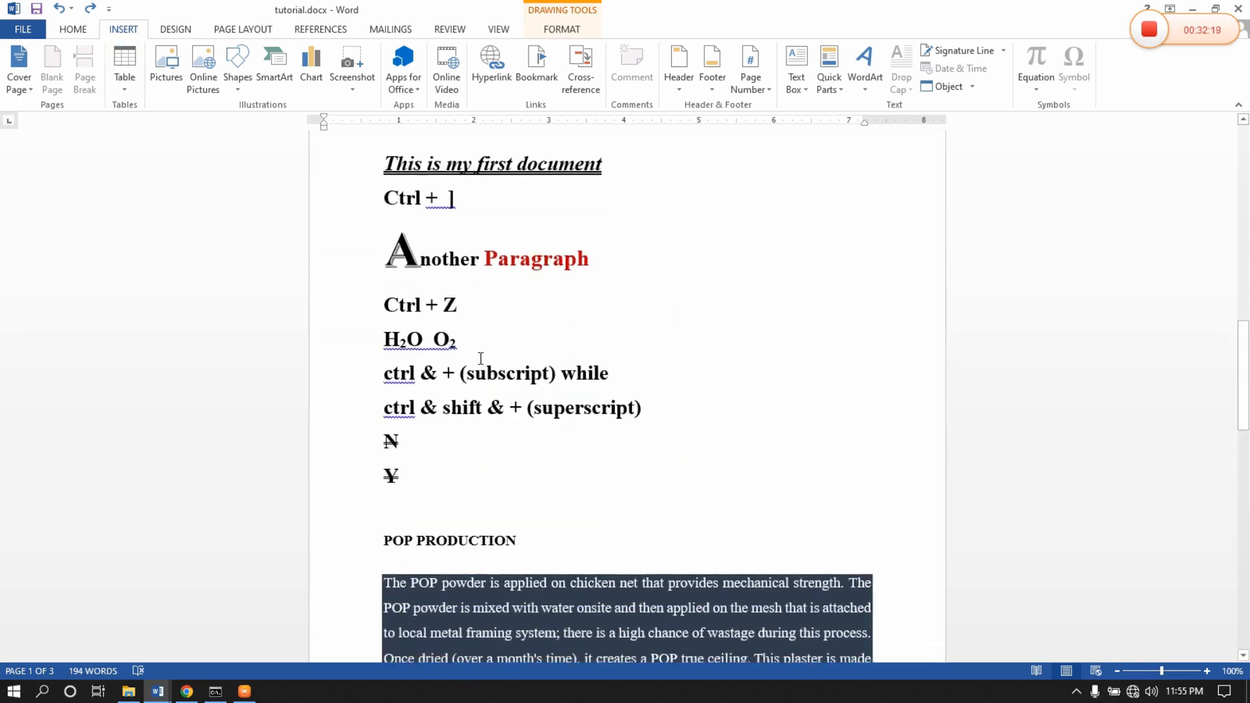
scroll(480, 346, down, 3)
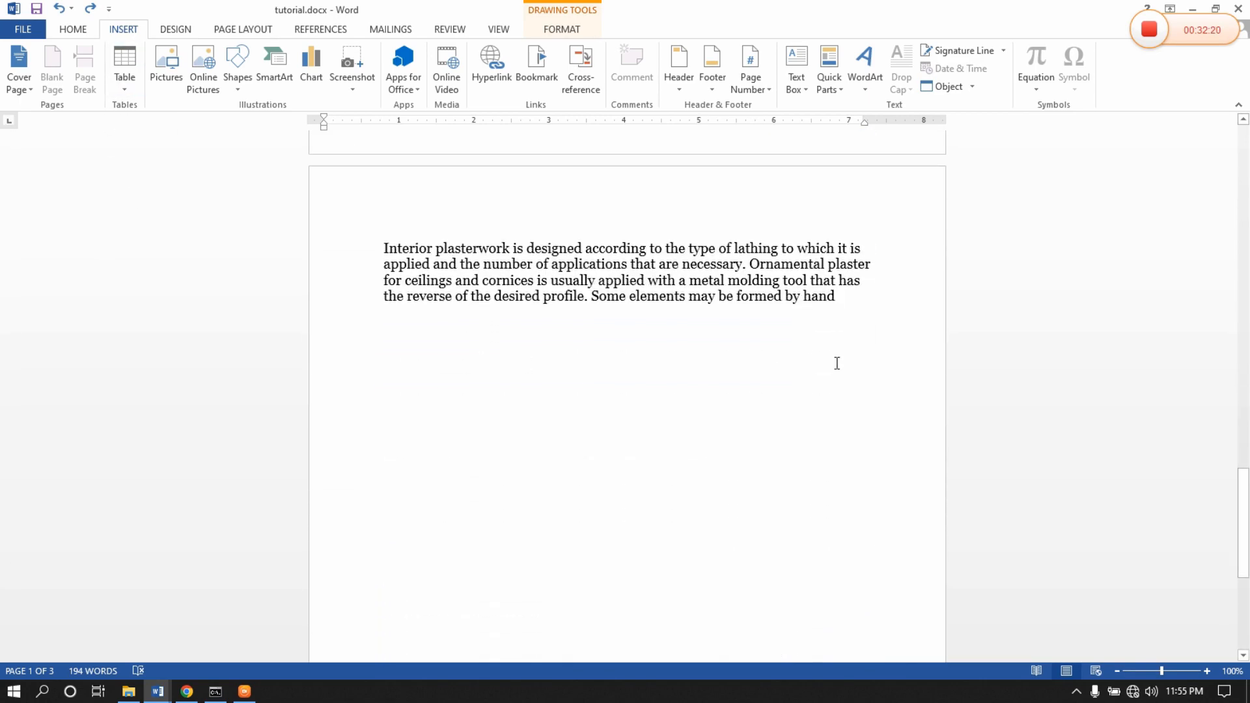
click(879, 309)
key(Return)
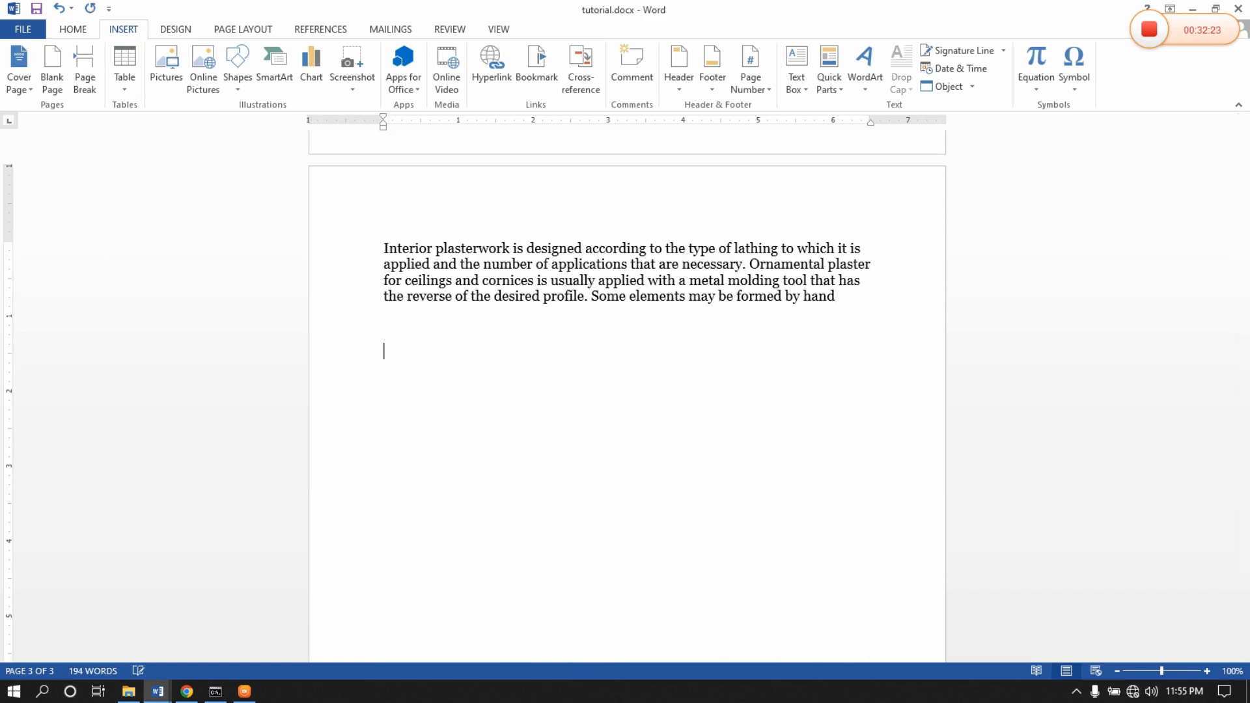
click(126, 81)
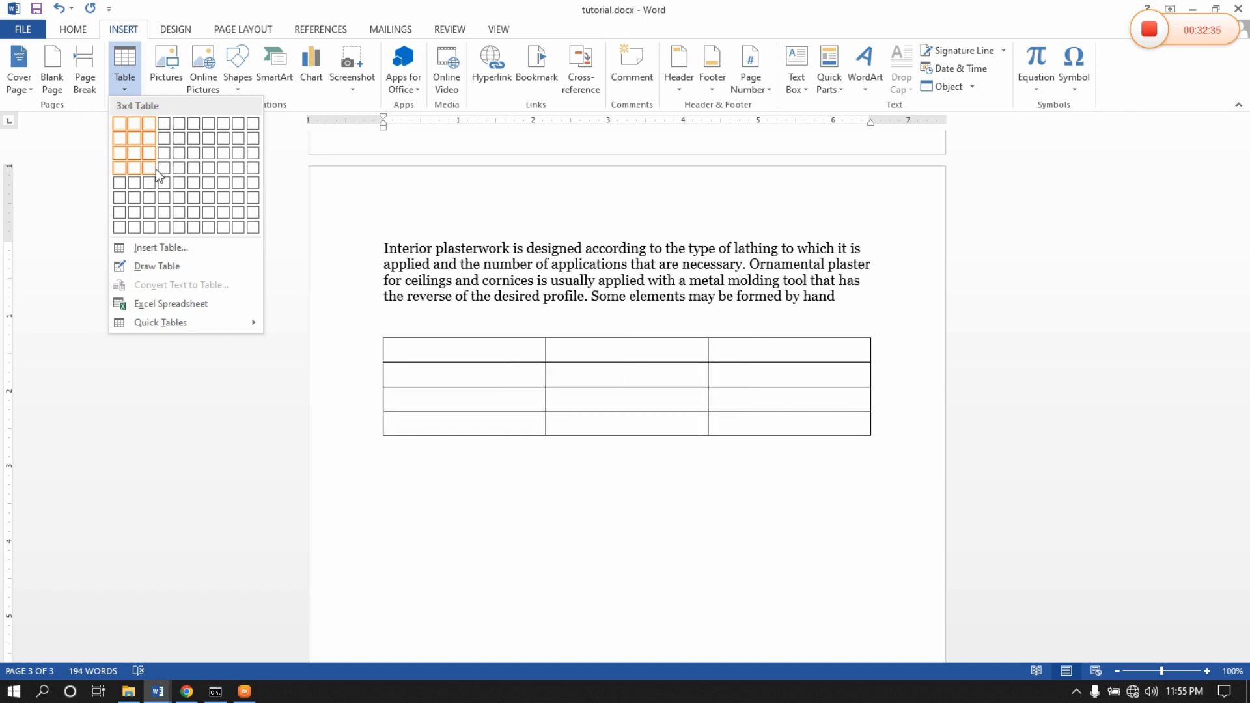
click(181, 308)
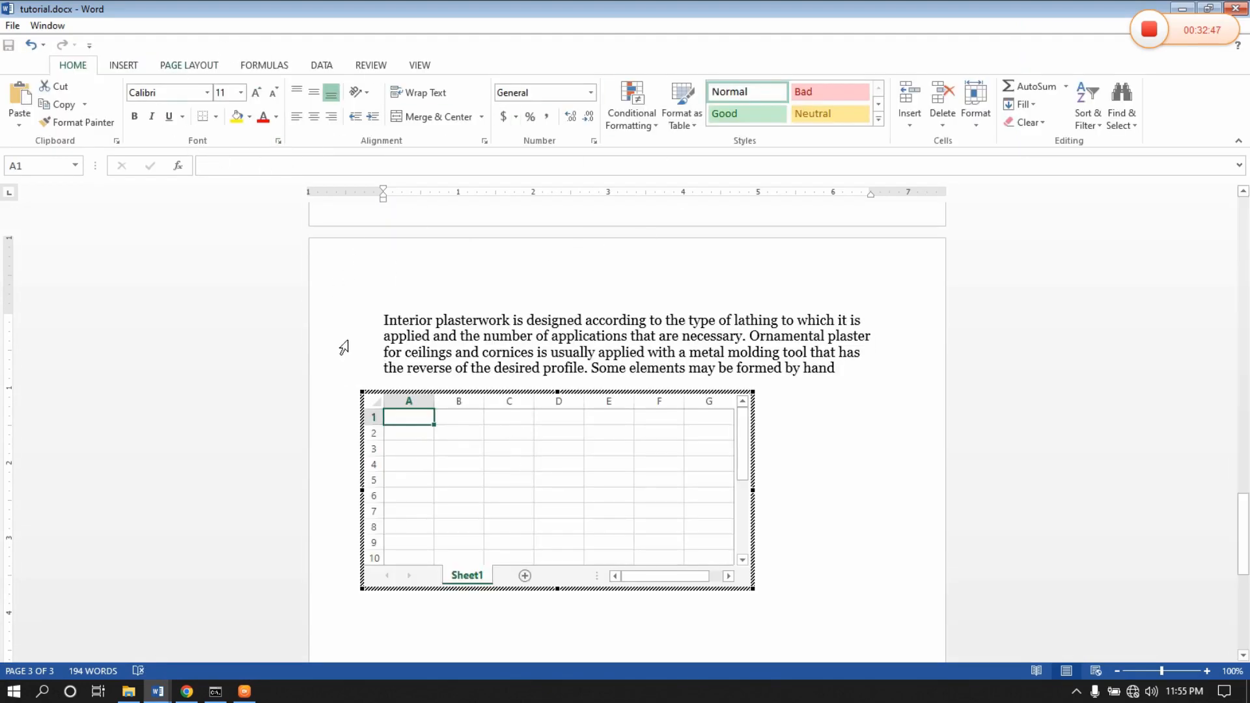
View the embedded sheet's FORMULAS tab, exit the sheet, and select the worksheet object.
click(264, 66)
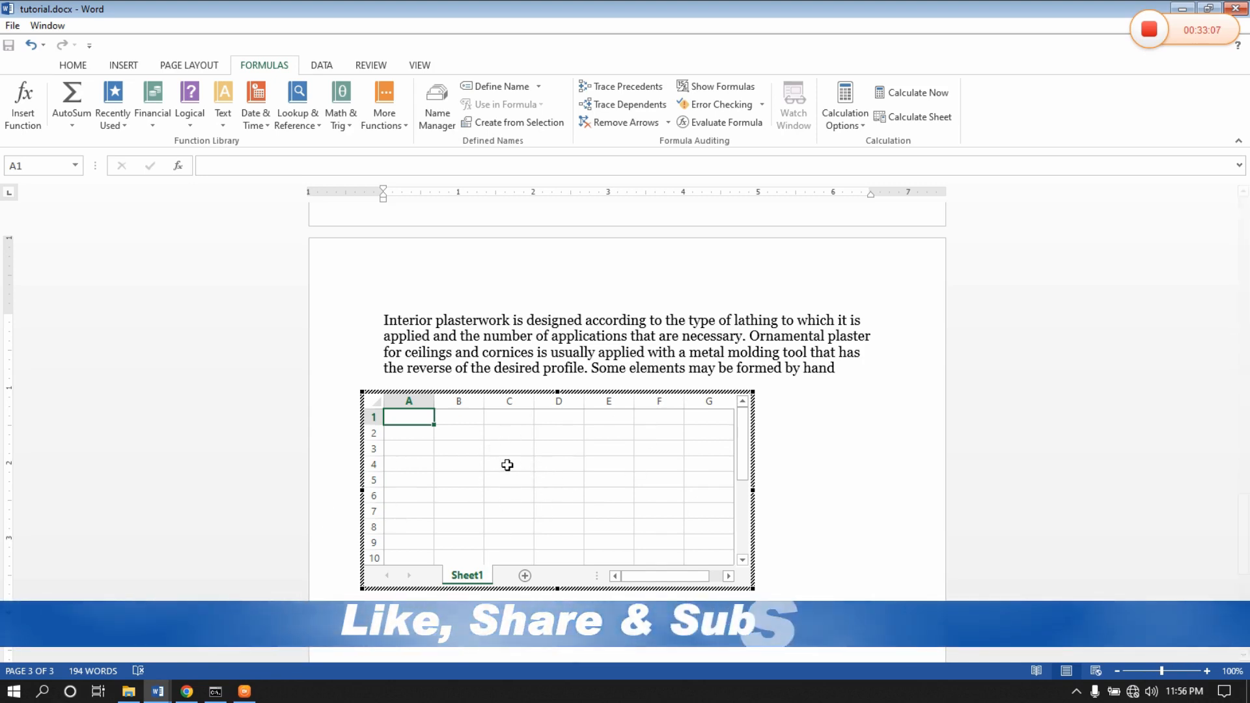
key(Escape)
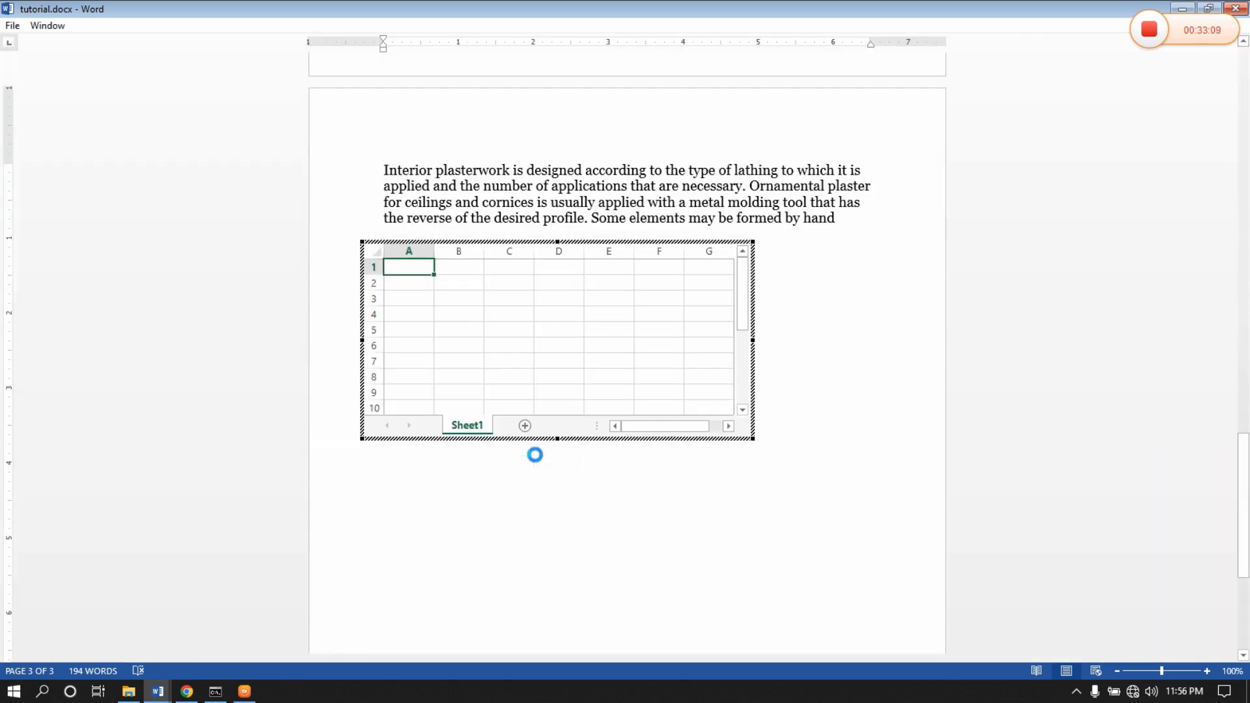
click(571, 434)
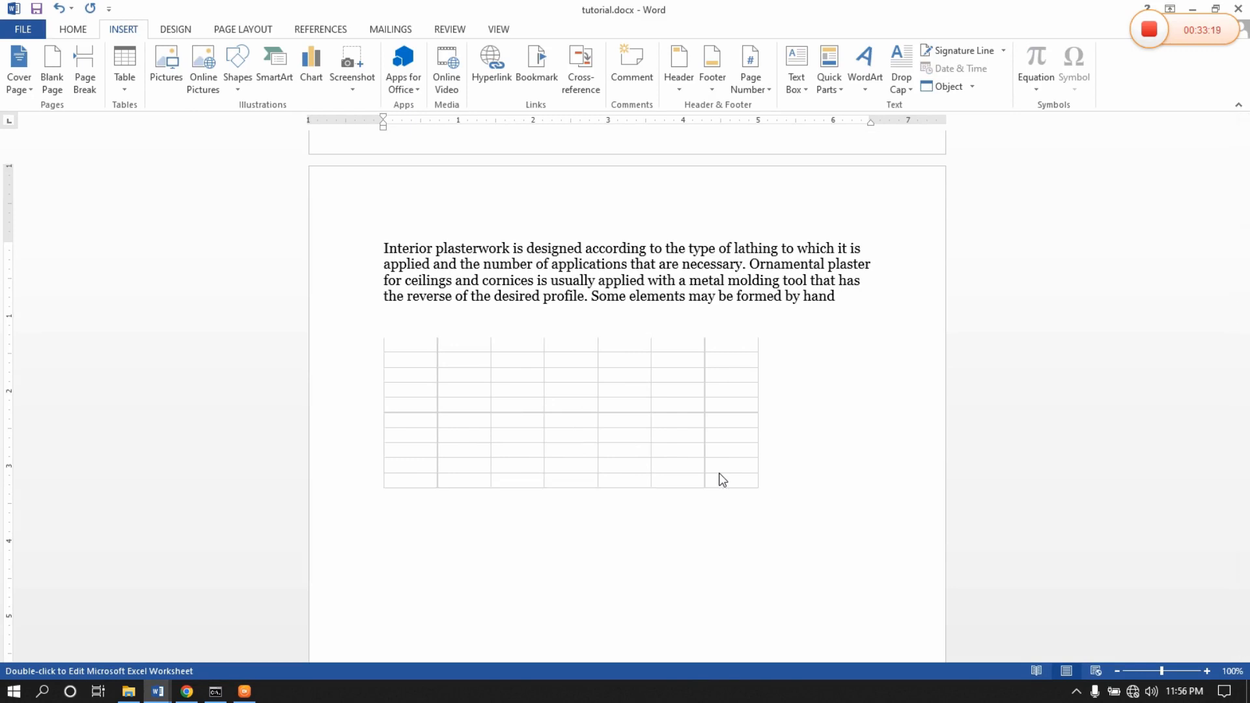
Swap the worksheet for a 4x4 table with taller rows, undoing an accidental table move.
key(Delete)
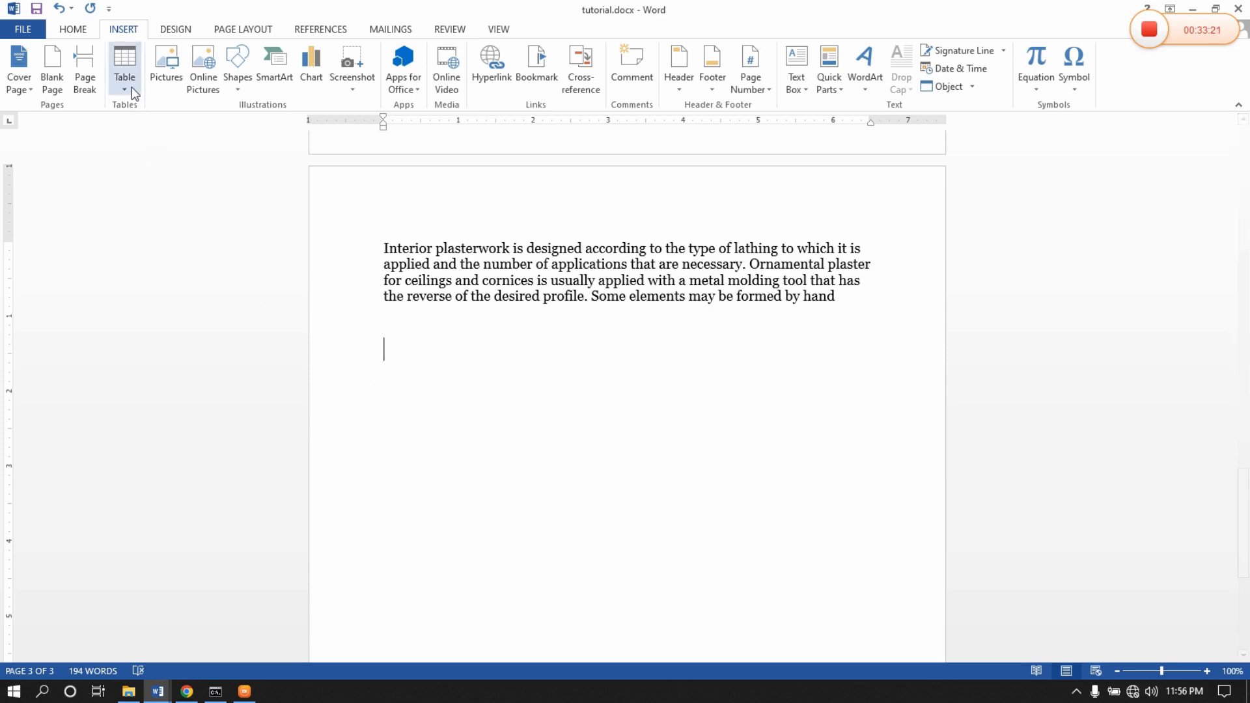
click(132, 87)
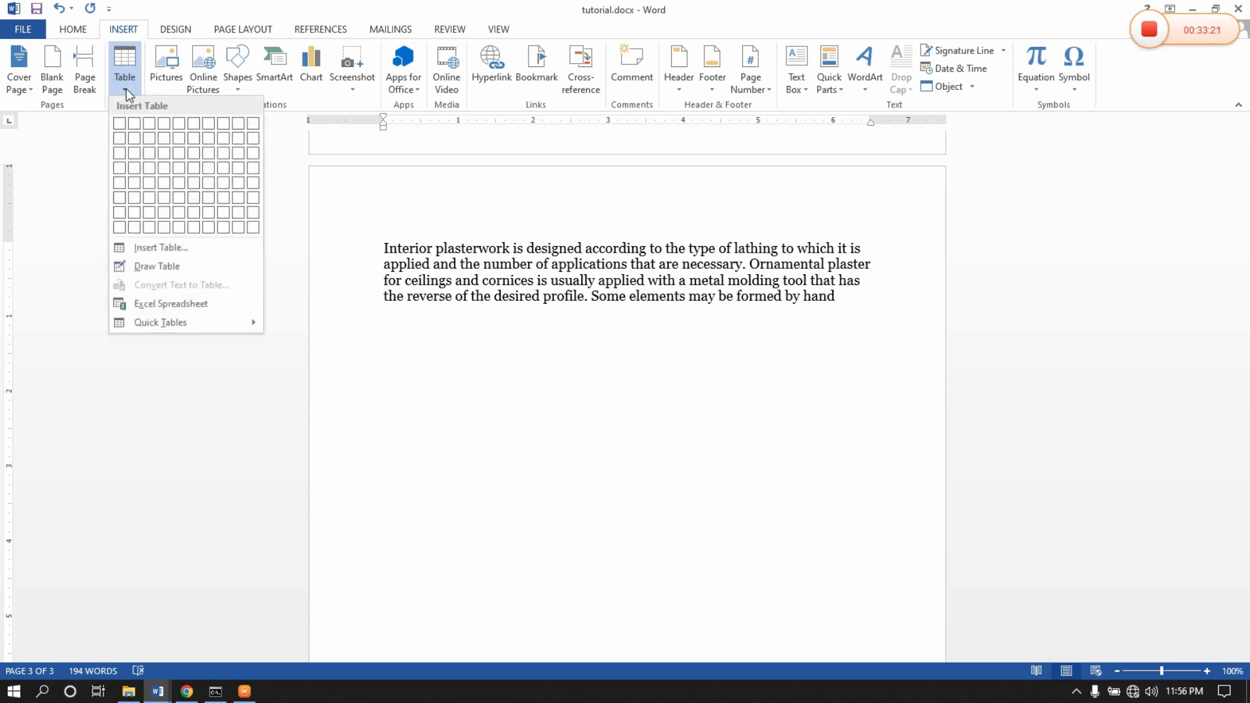
click(167, 166)
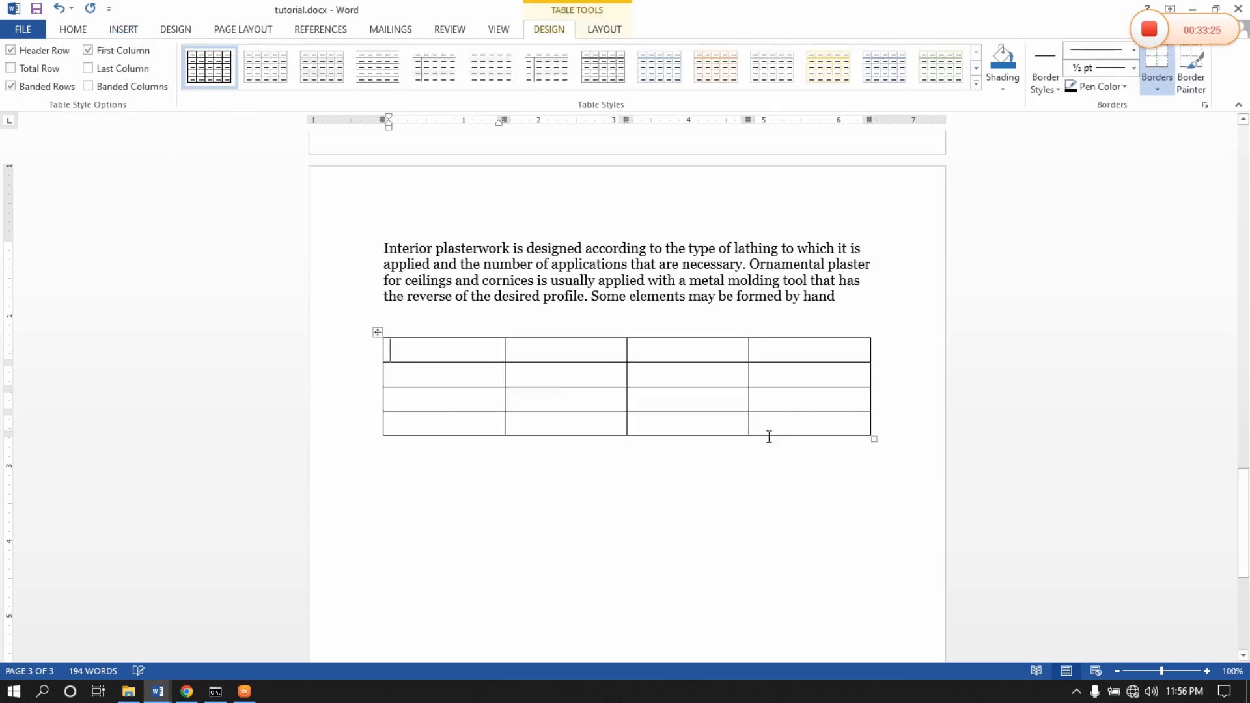
drag(874, 439, 860, 529)
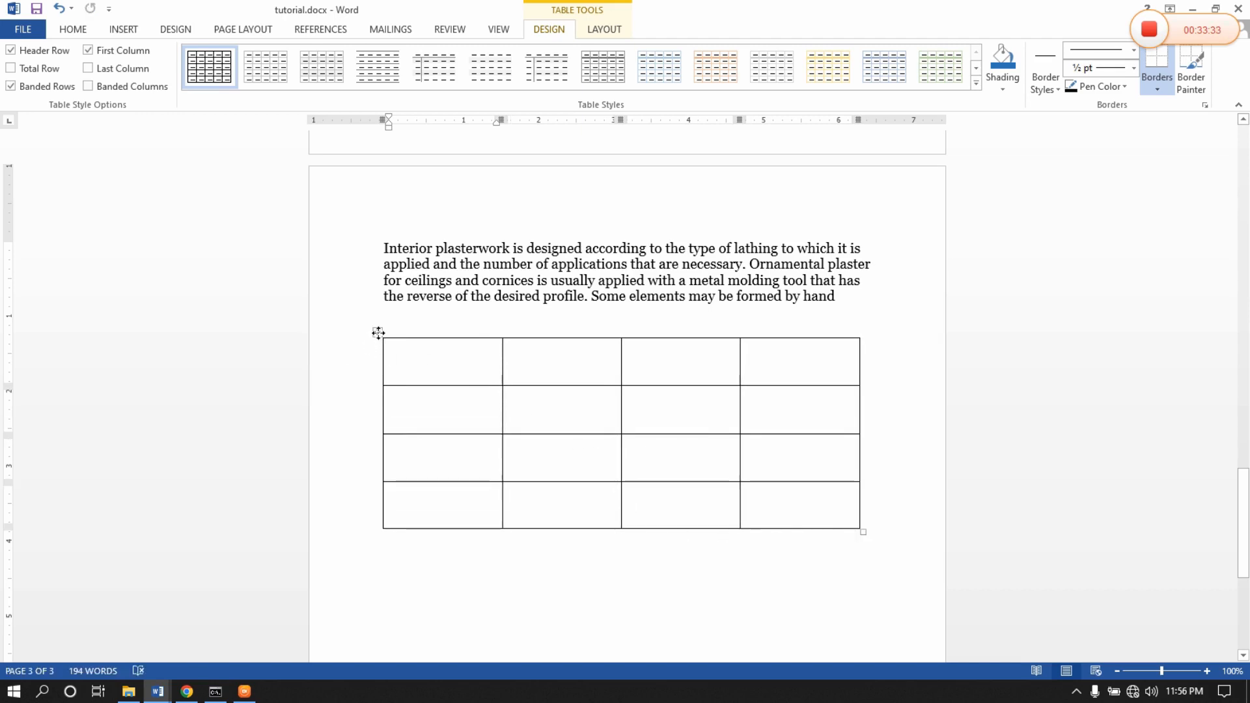
drag(378, 332, 414, 416)
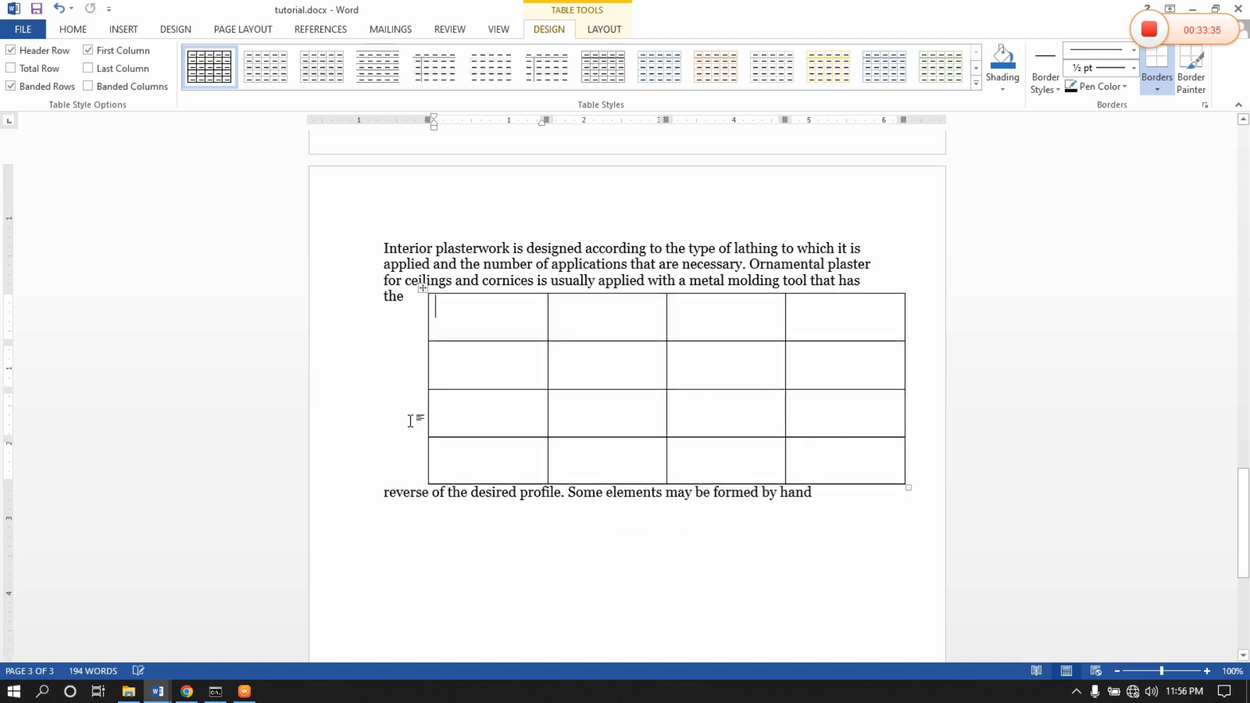
key(ctrl+z)
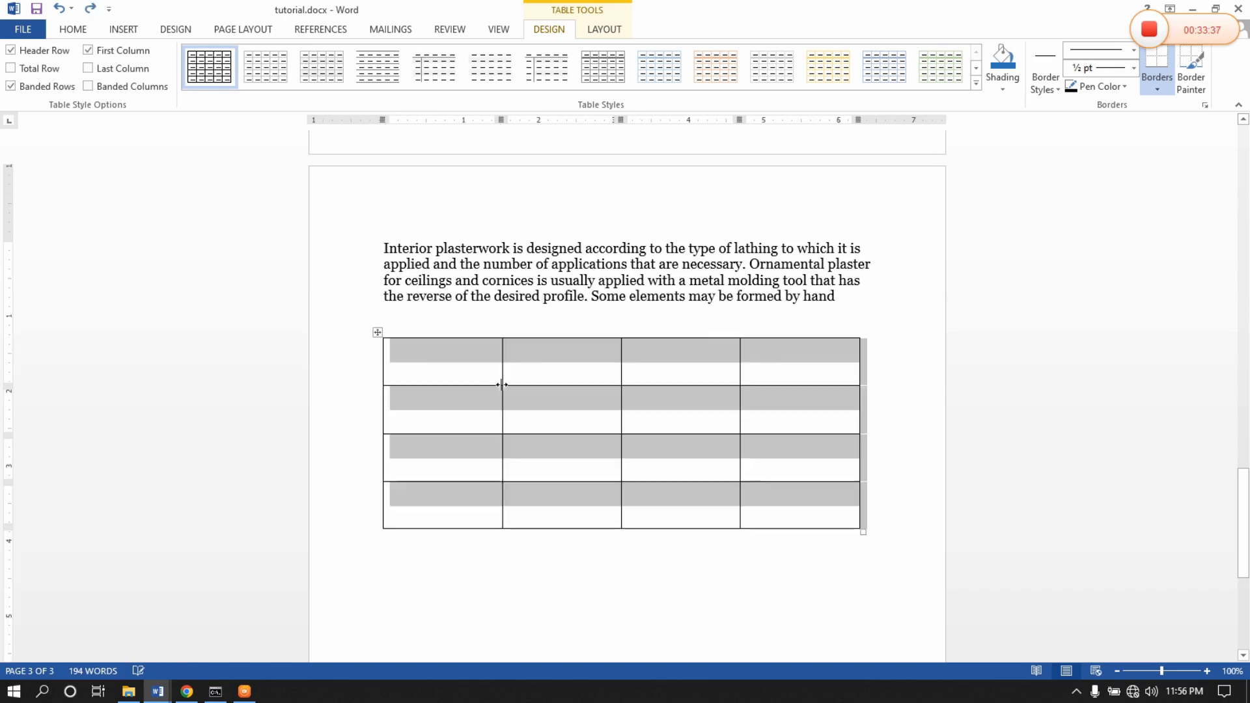
click(544, 420)
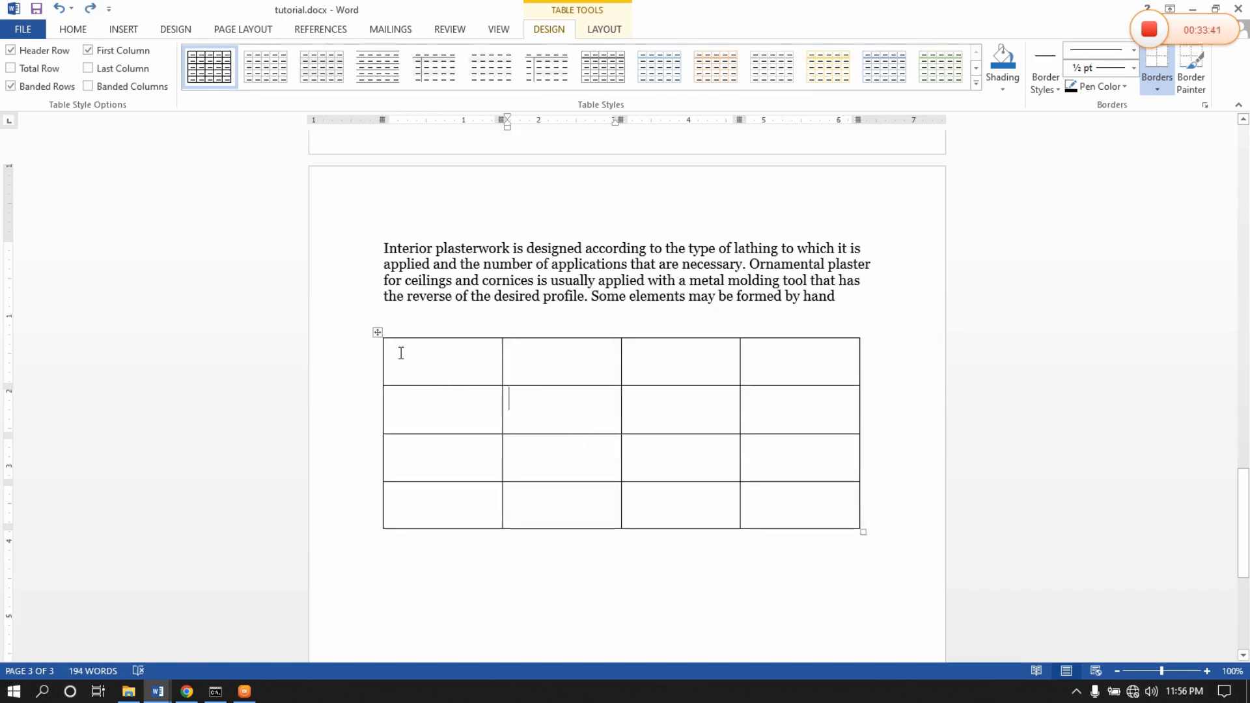
click(377, 332)
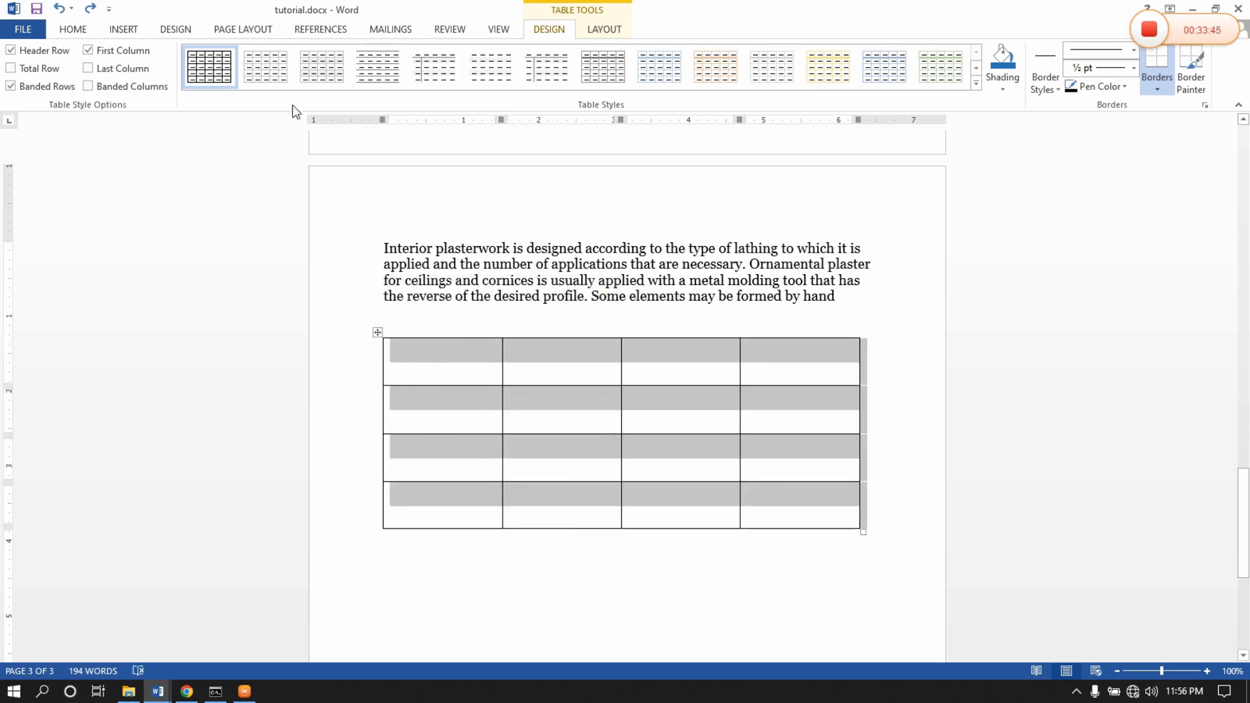
Apply the plain black grid table style and type 'S/n' in the first header cell.
click(278, 78)
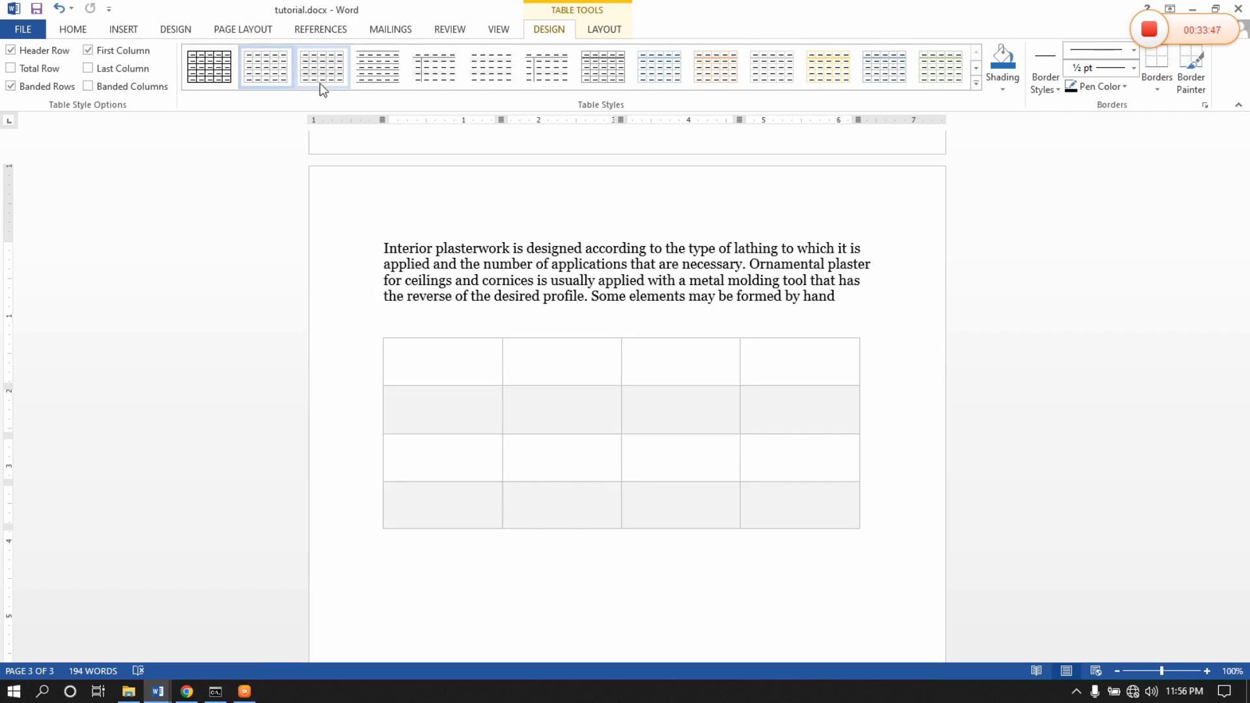
click(372, 82)
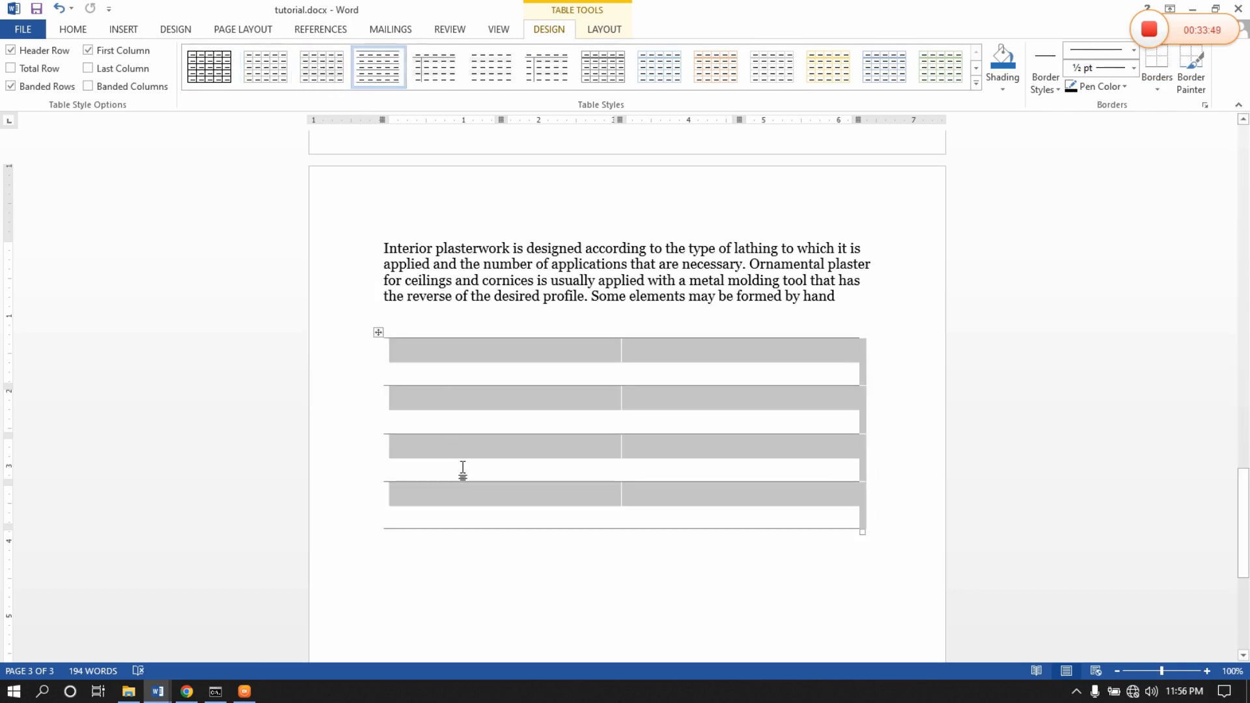
click(212, 75)
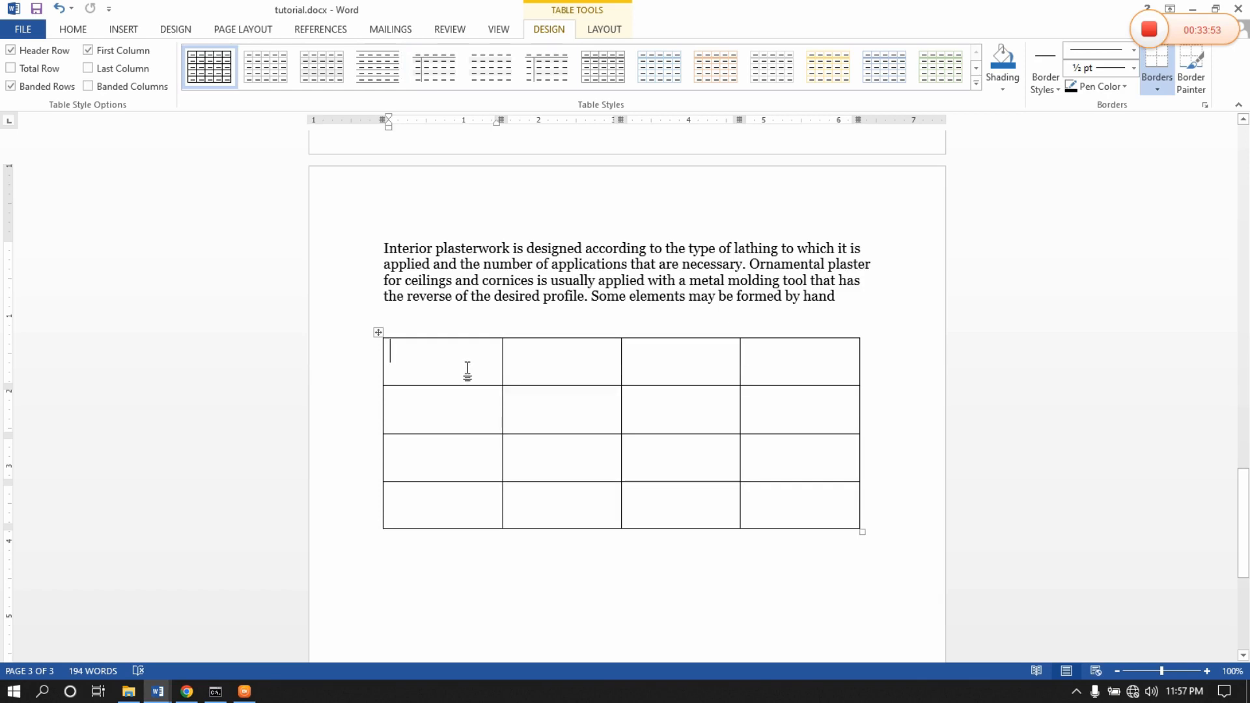
text(S/)
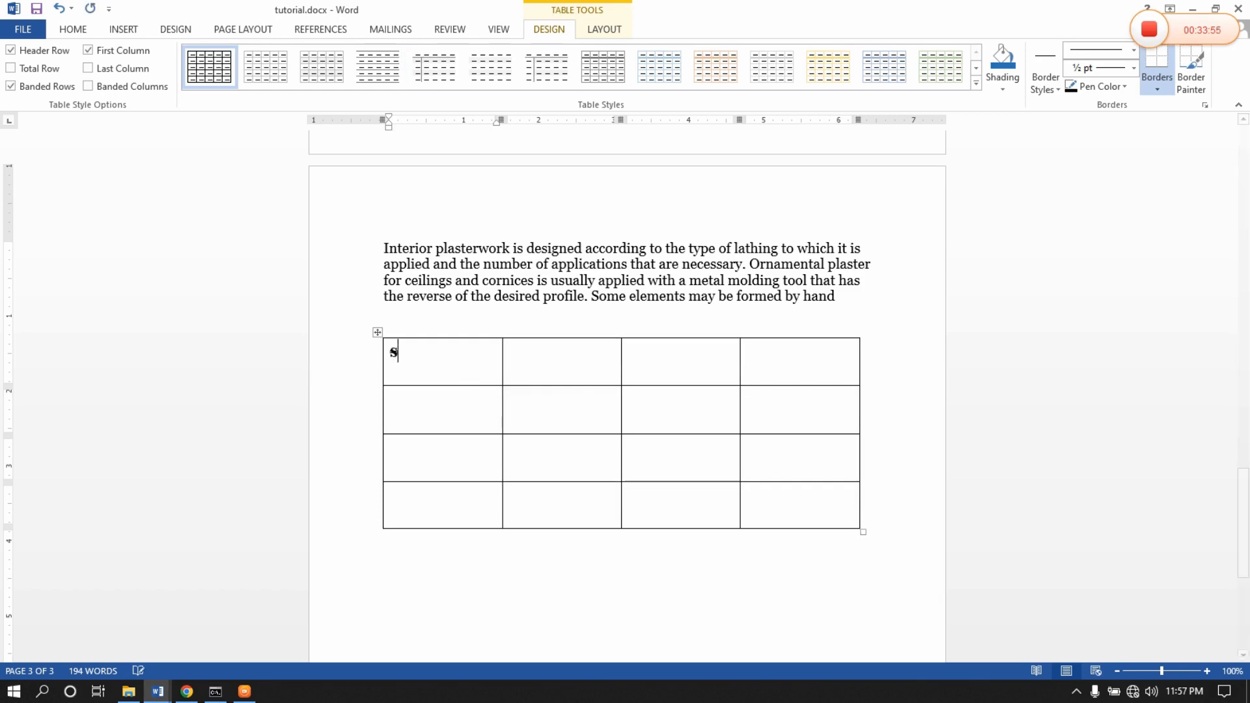
text(n)
key(Tab)
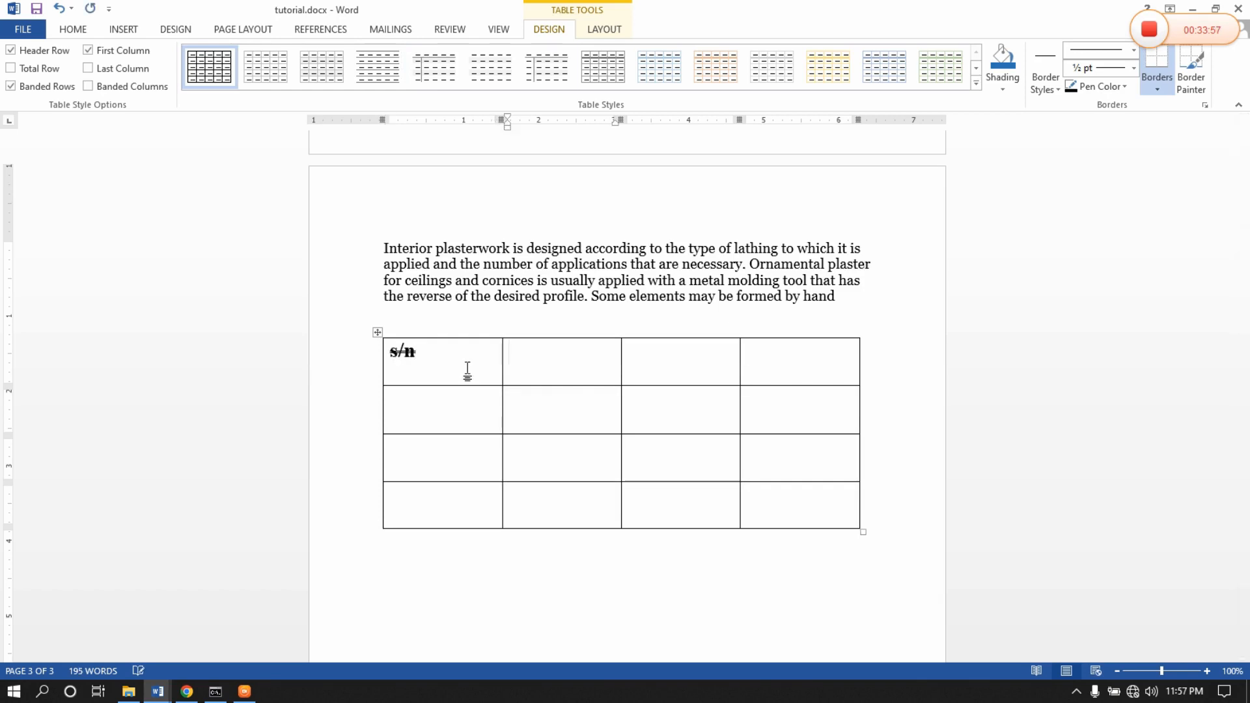
Remove the double strikethrough from the s/n heading in the Font dialog.
drag(438, 349, 390, 351)
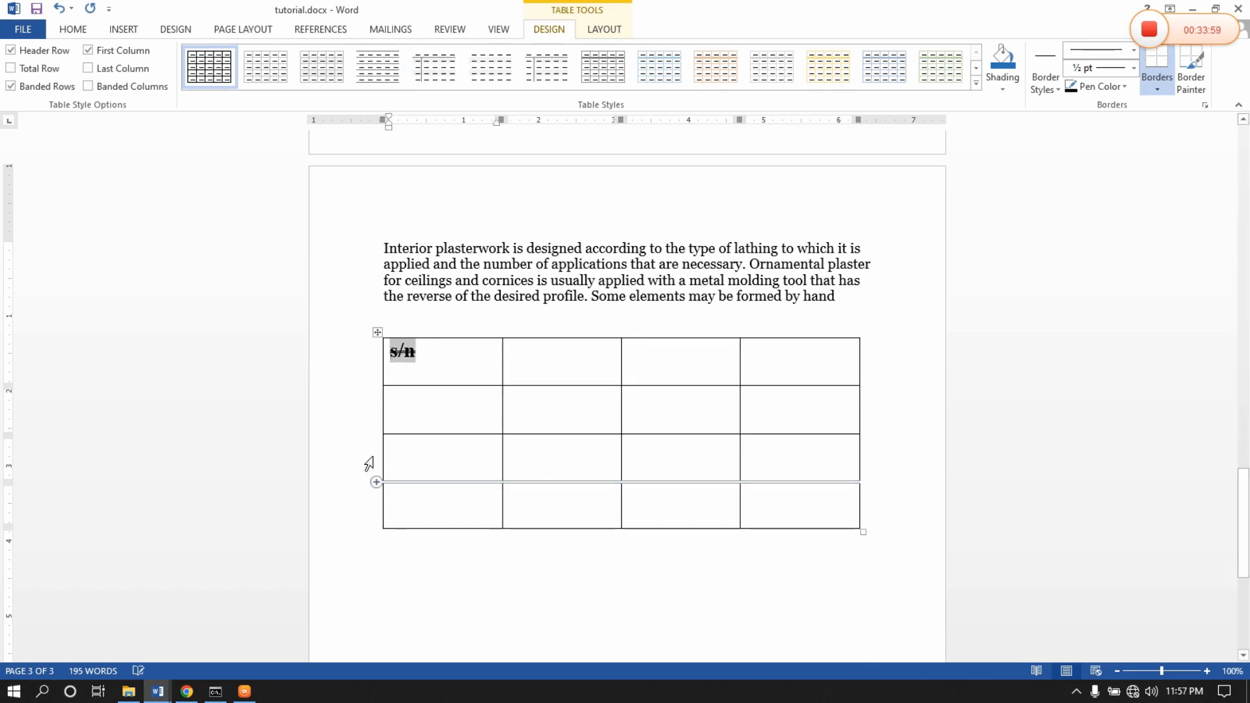
click(73, 29)
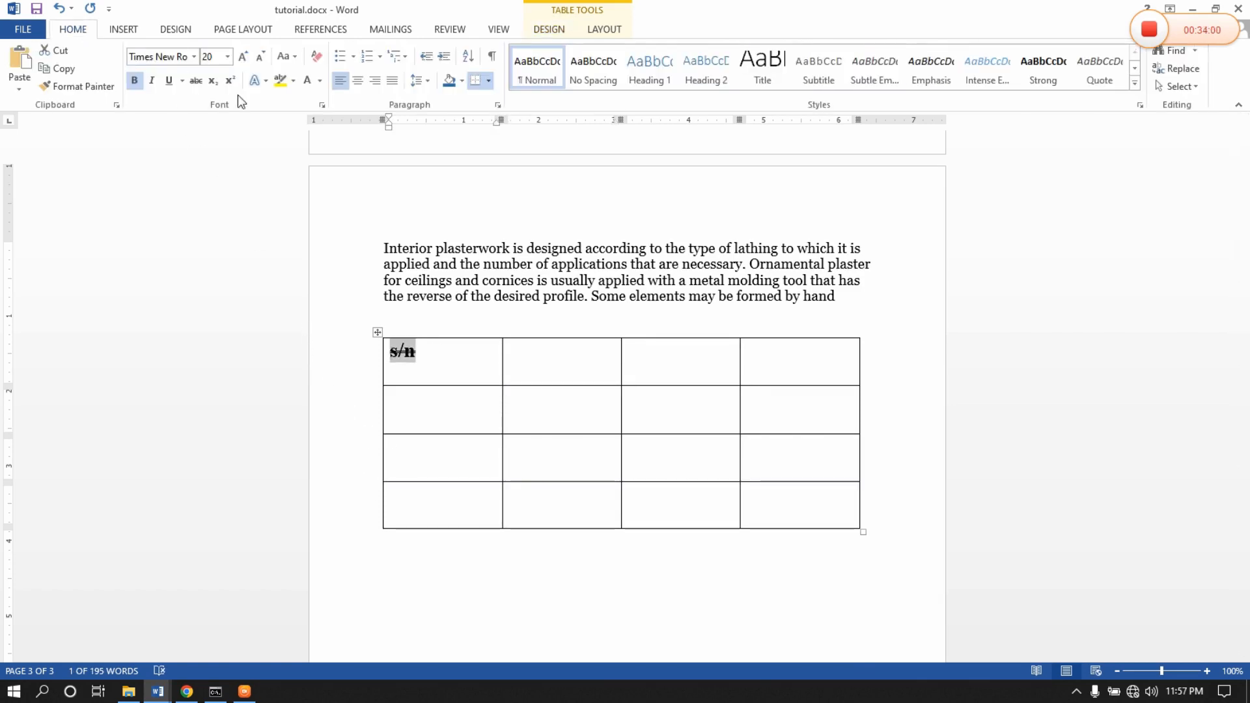
click(322, 105)
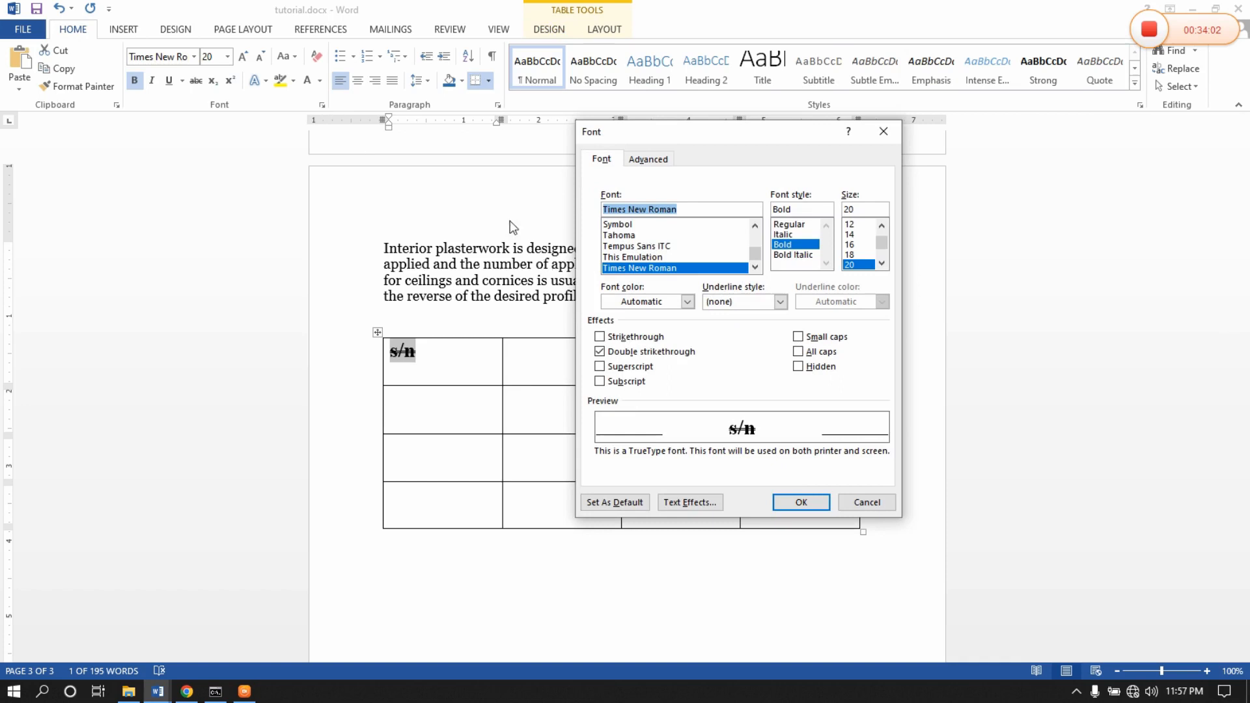
click(616, 355)
click(801, 502)
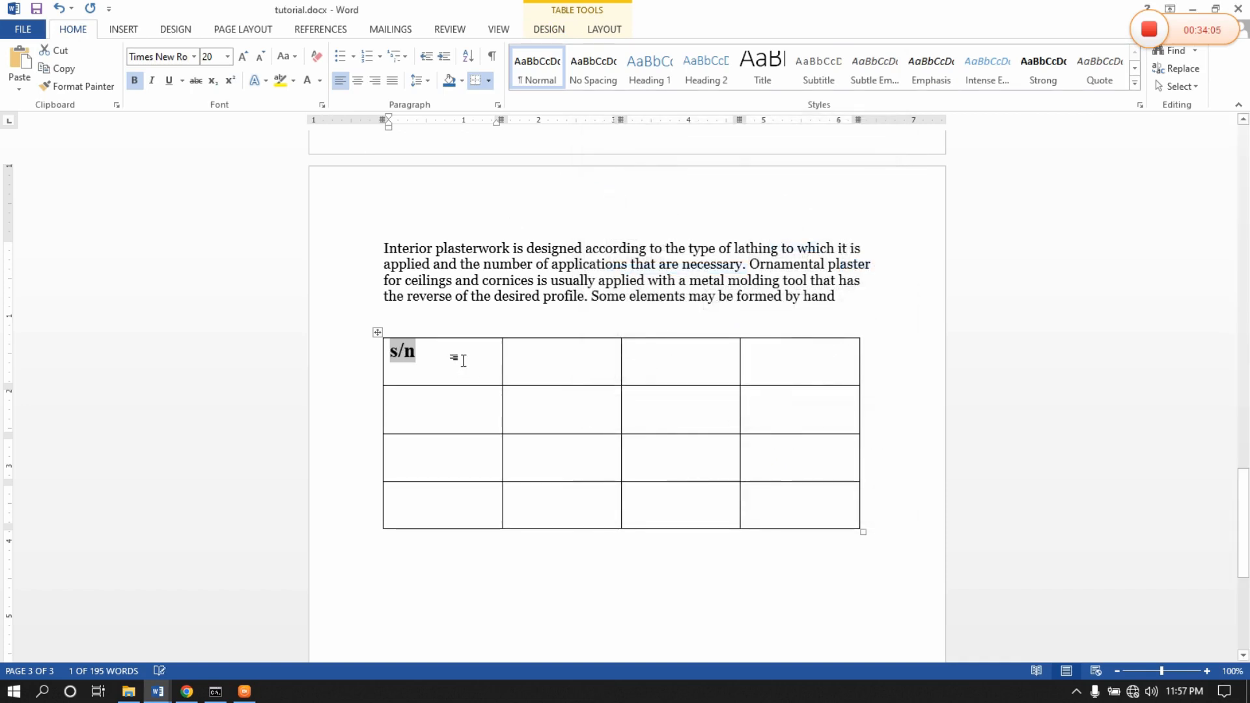
click(459, 357)
Fill the remaining header cells with Name, Reg number and remark.
key(Tab)
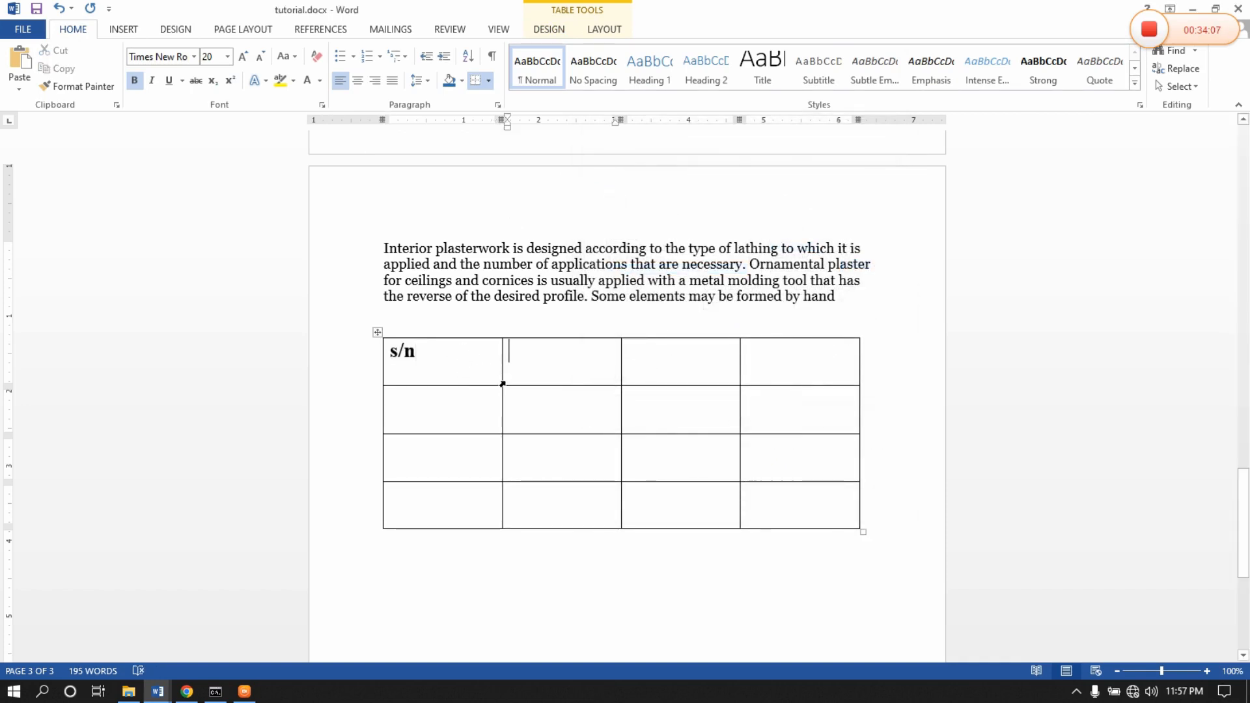
text(Name)
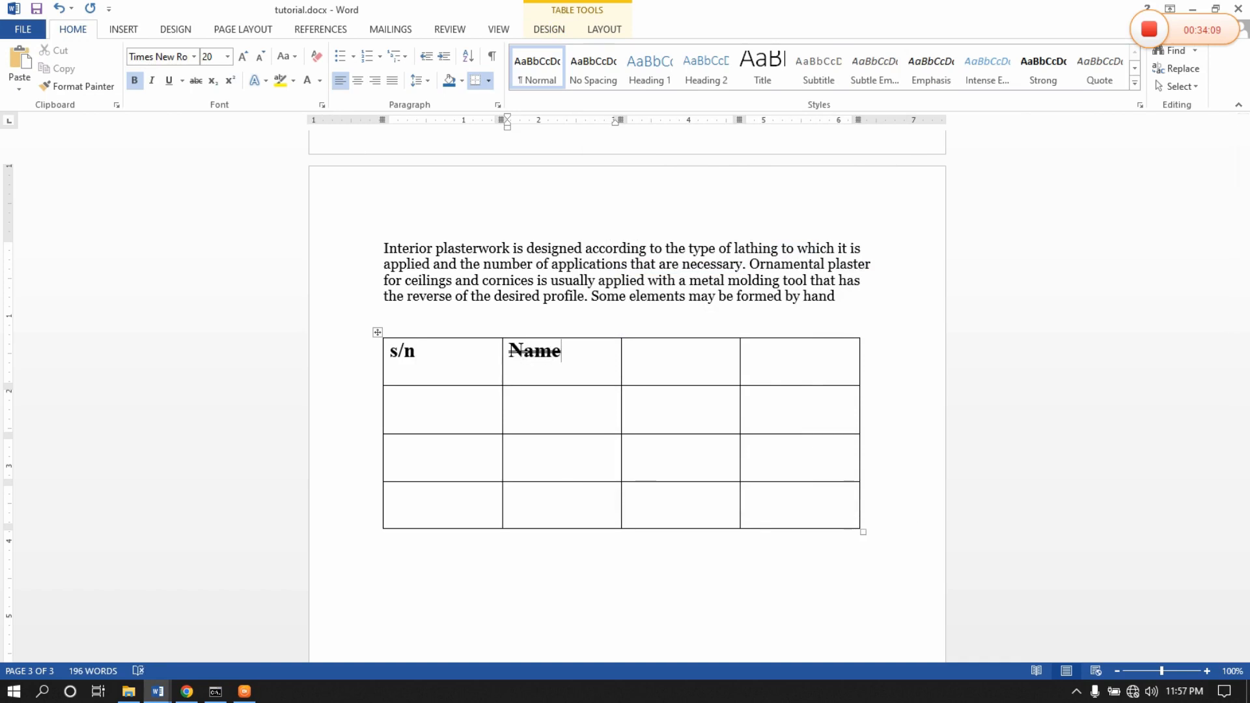
key(Tab)
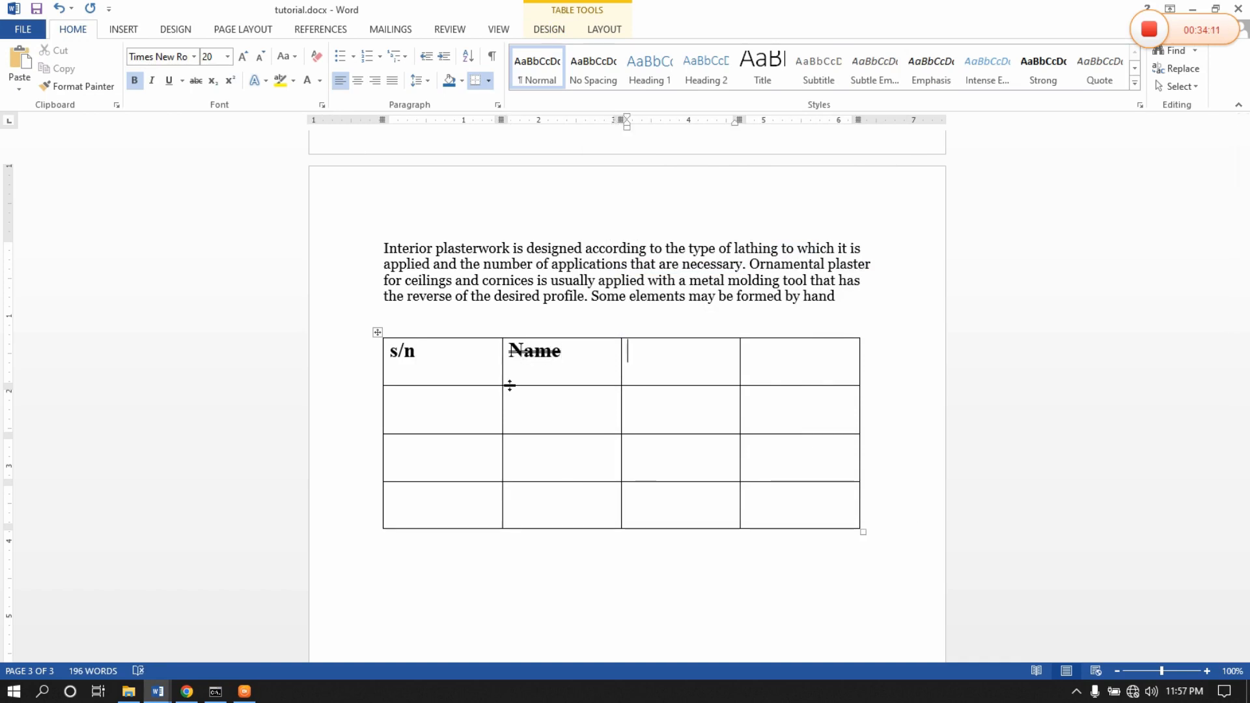
text(Reg number)
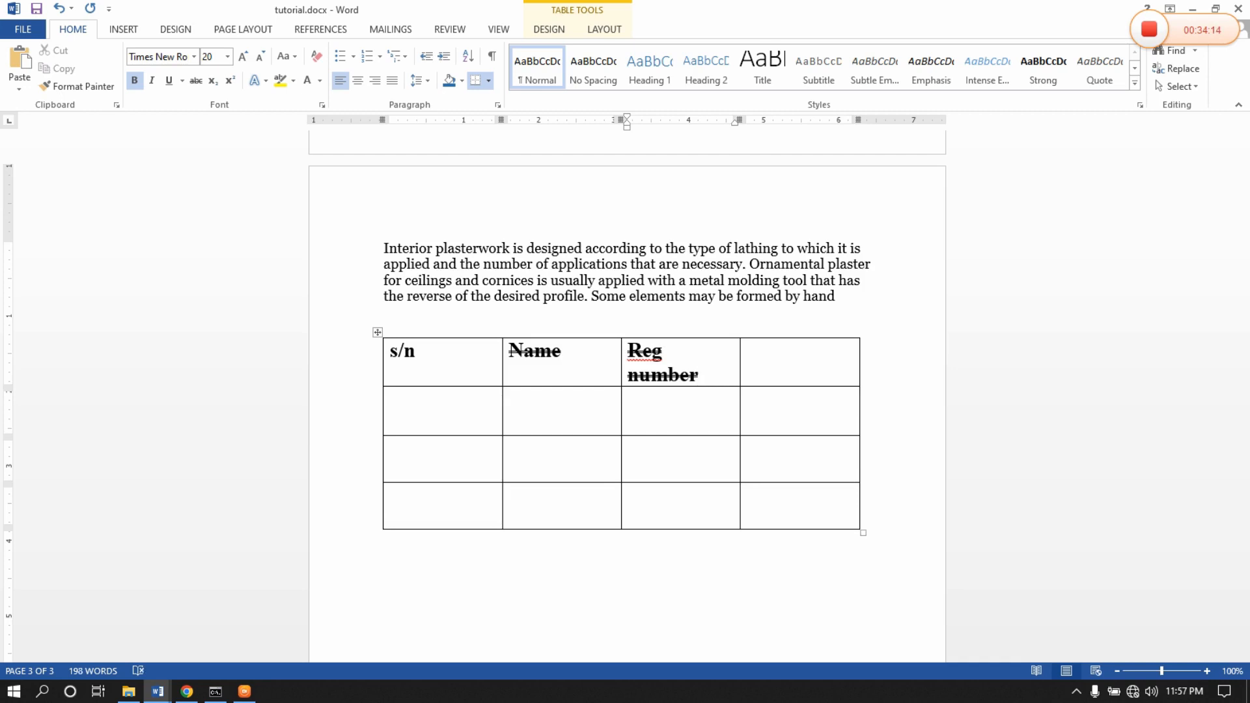
key(Tab)
text(remark)
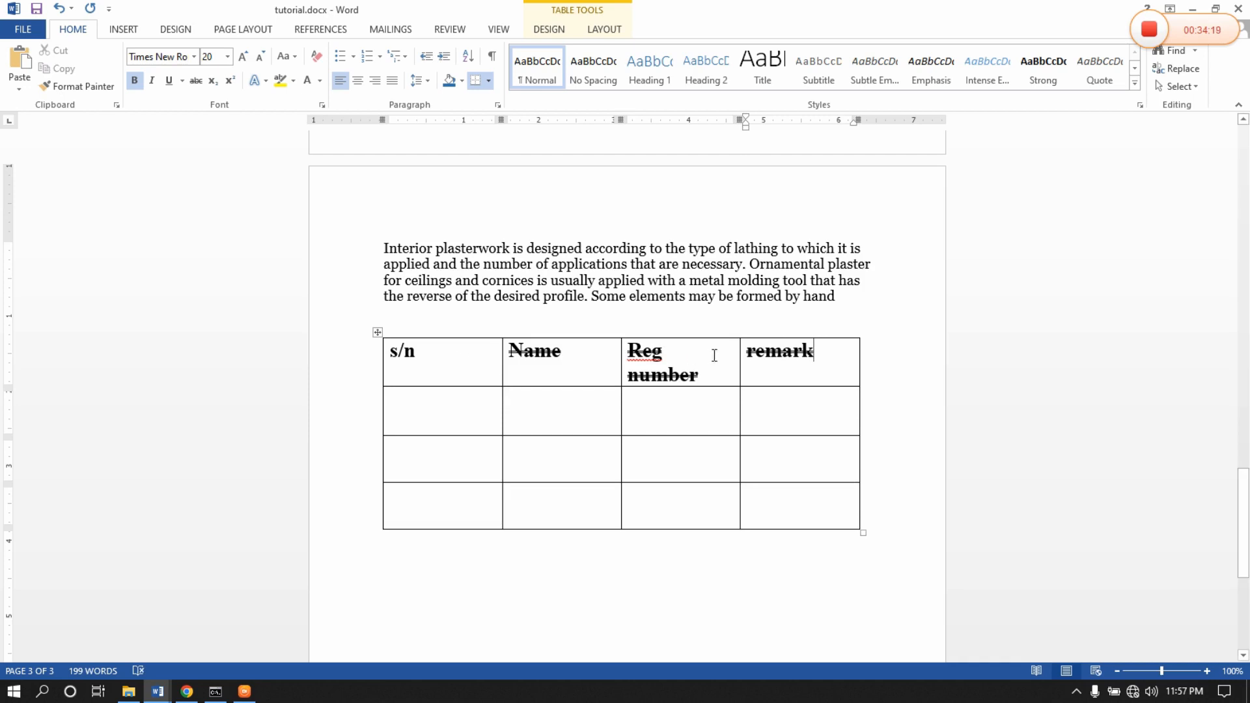
drag(814, 371, 594, 368)
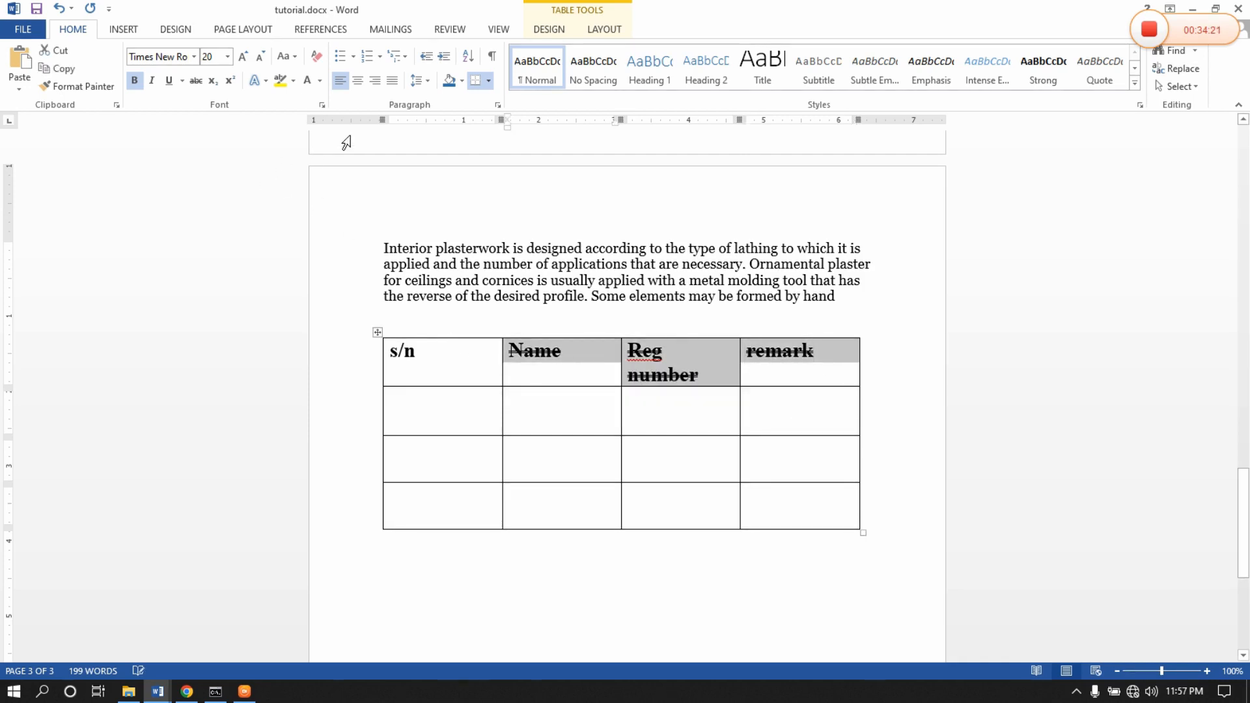
Clear the double strikethrough from the Name, Reg number and remark headings.
click(322, 104)
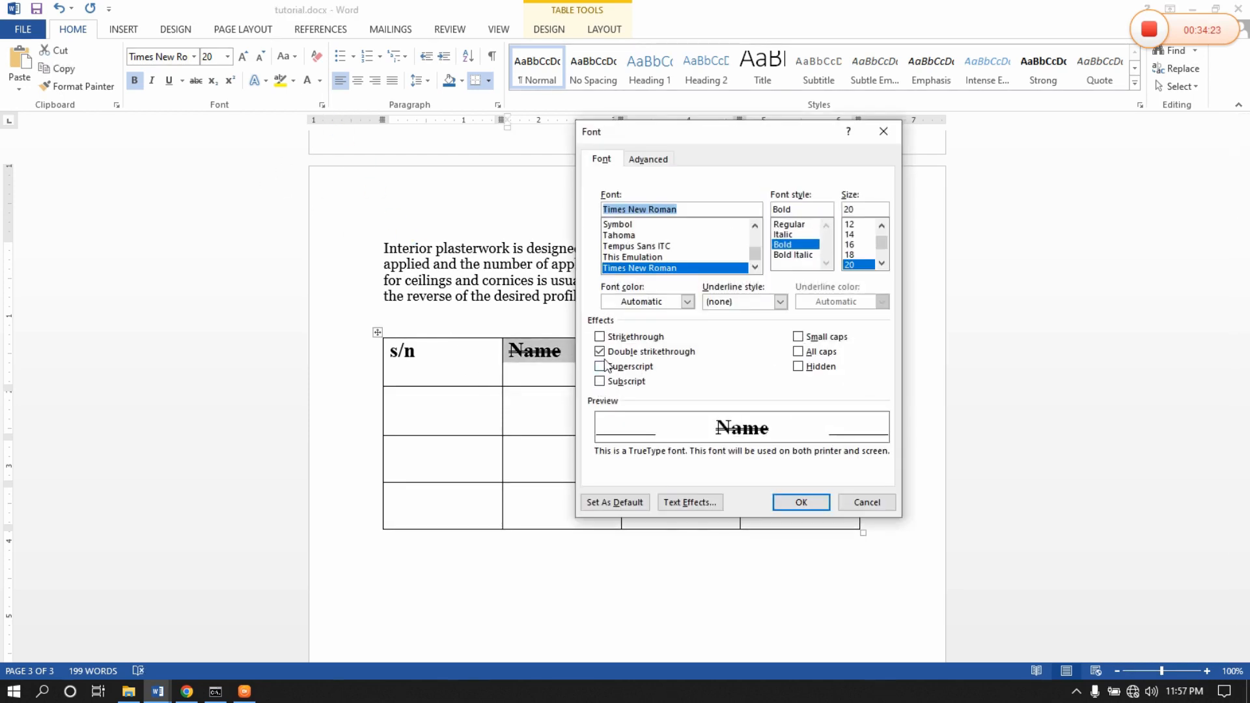
click(615, 352)
click(800, 502)
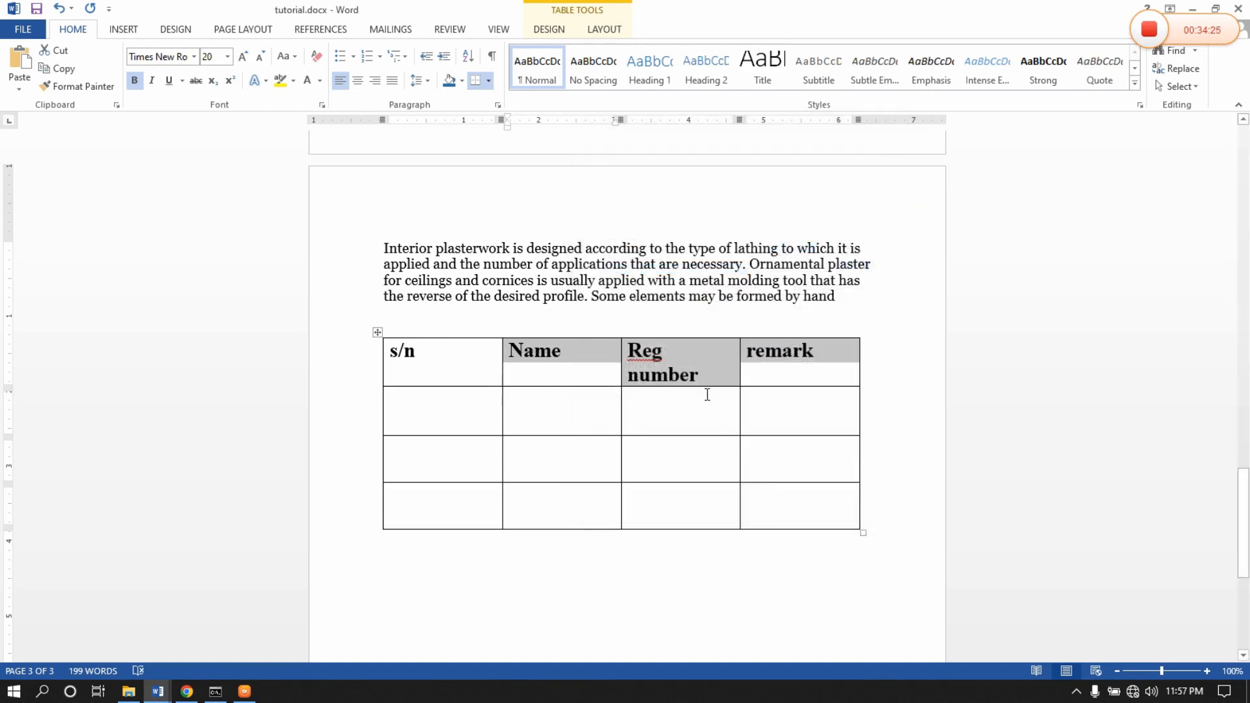
click(685, 405)
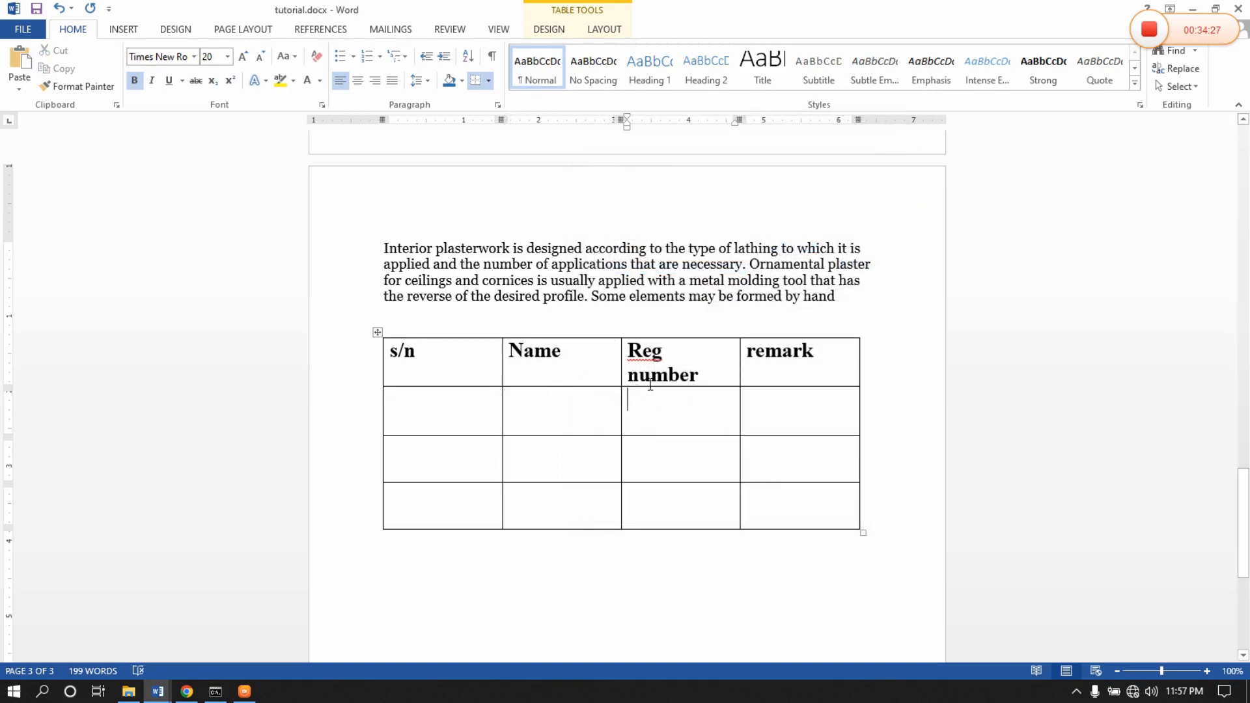
Narrow the s/n column, widen Name and Reg number, and shorten every row.
drag(501, 361, 421, 362)
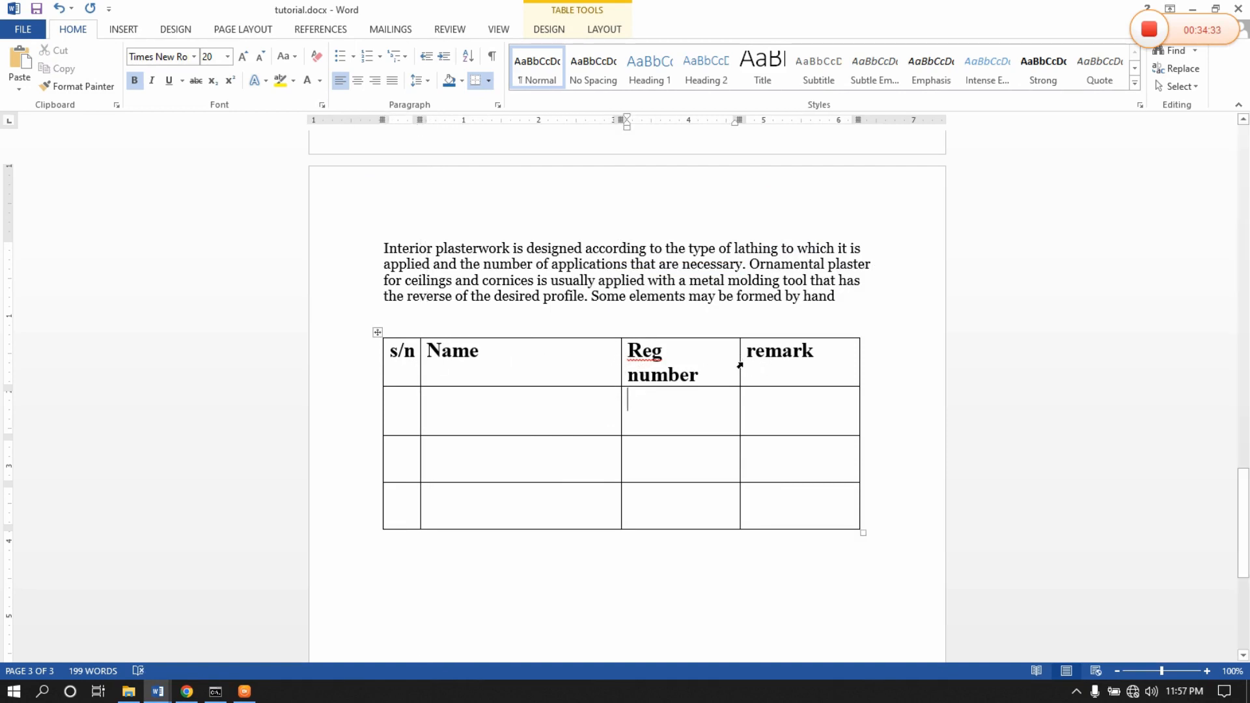
drag(740, 360, 772, 356)
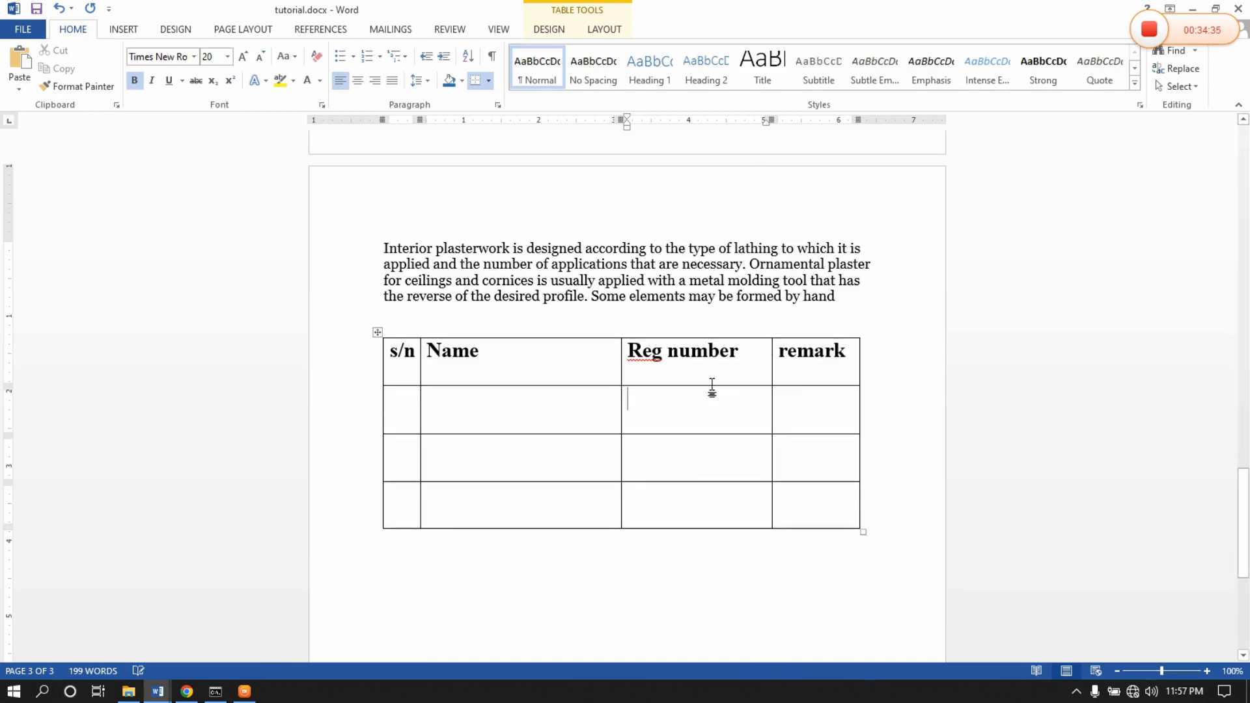
drag(569, 385, 570, 373)
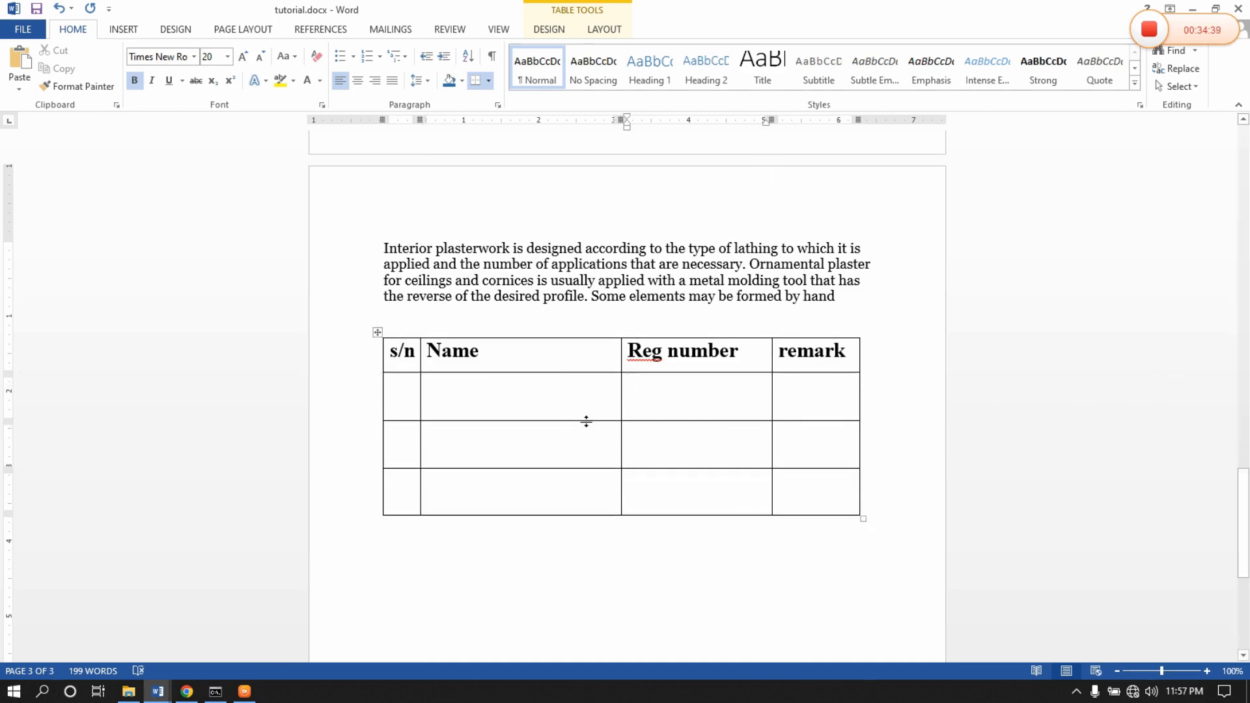
drag(586, 422, 587, 405)
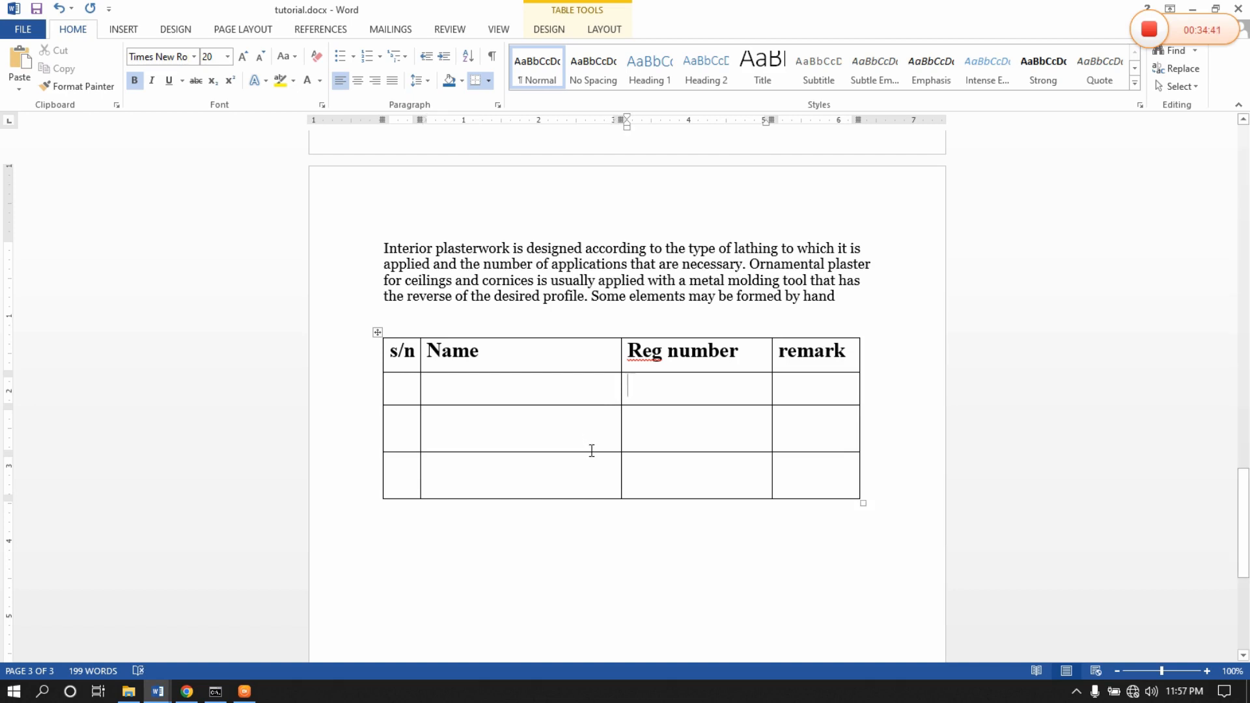
drag(590, 452, 589, 433)
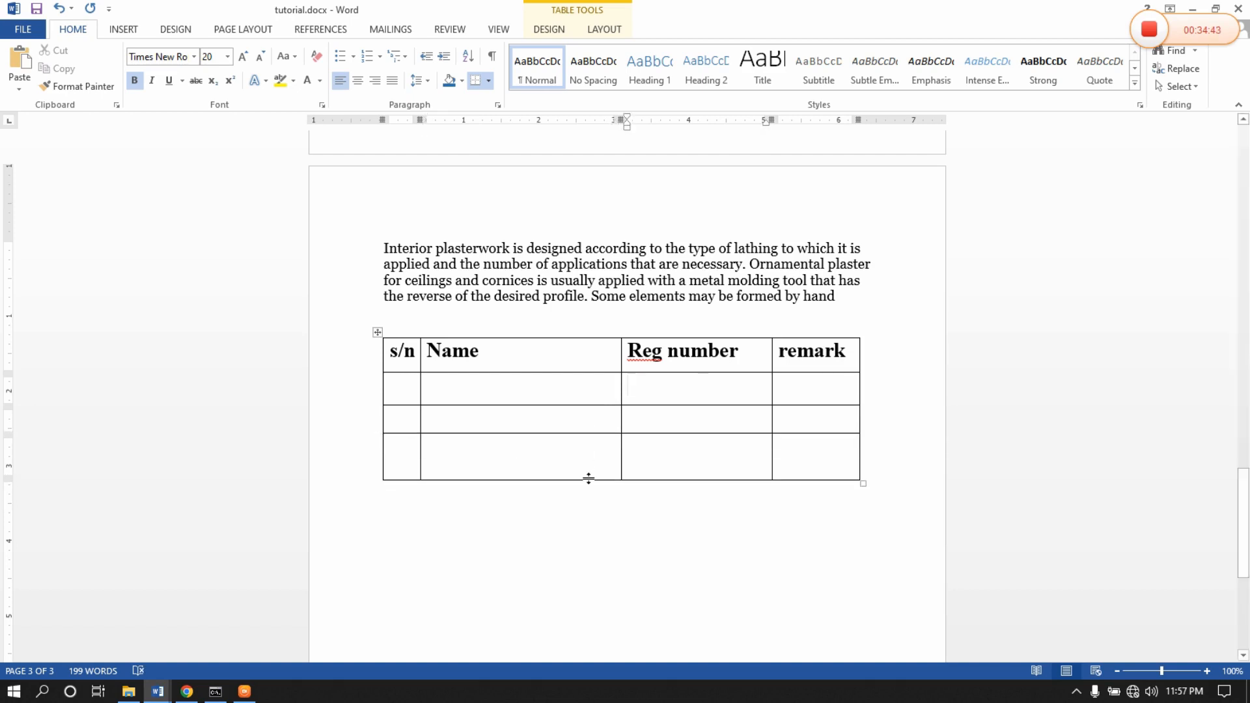
drag(588, 479, 589, 461)
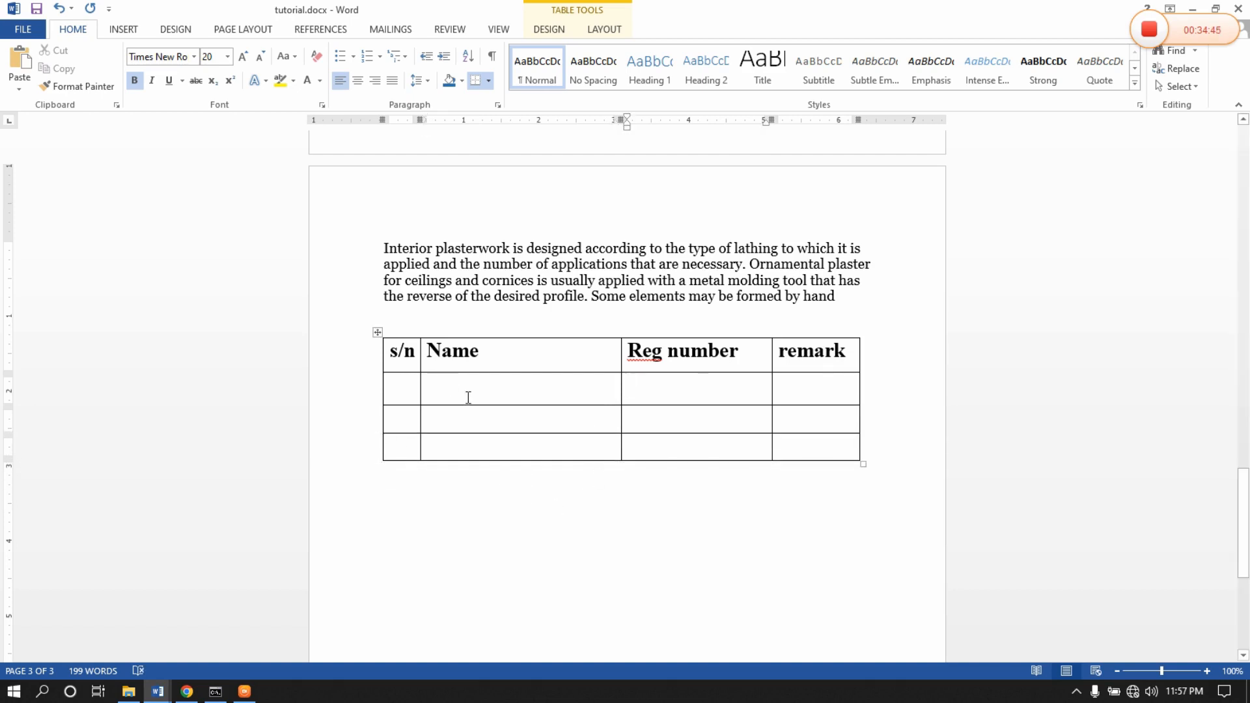
drag(472, 405, 473, 401)
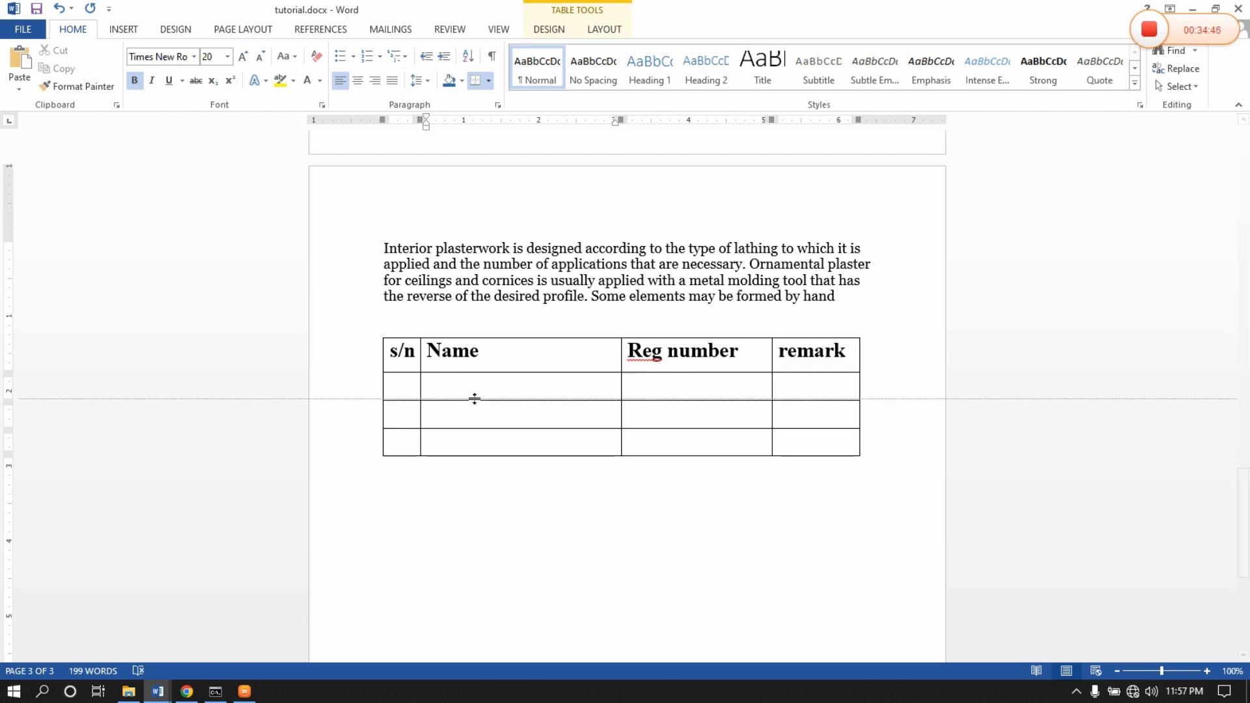
Type 1, 2 and 3 down the s/n column.
click(411, 389)
text(1)
key(Down)
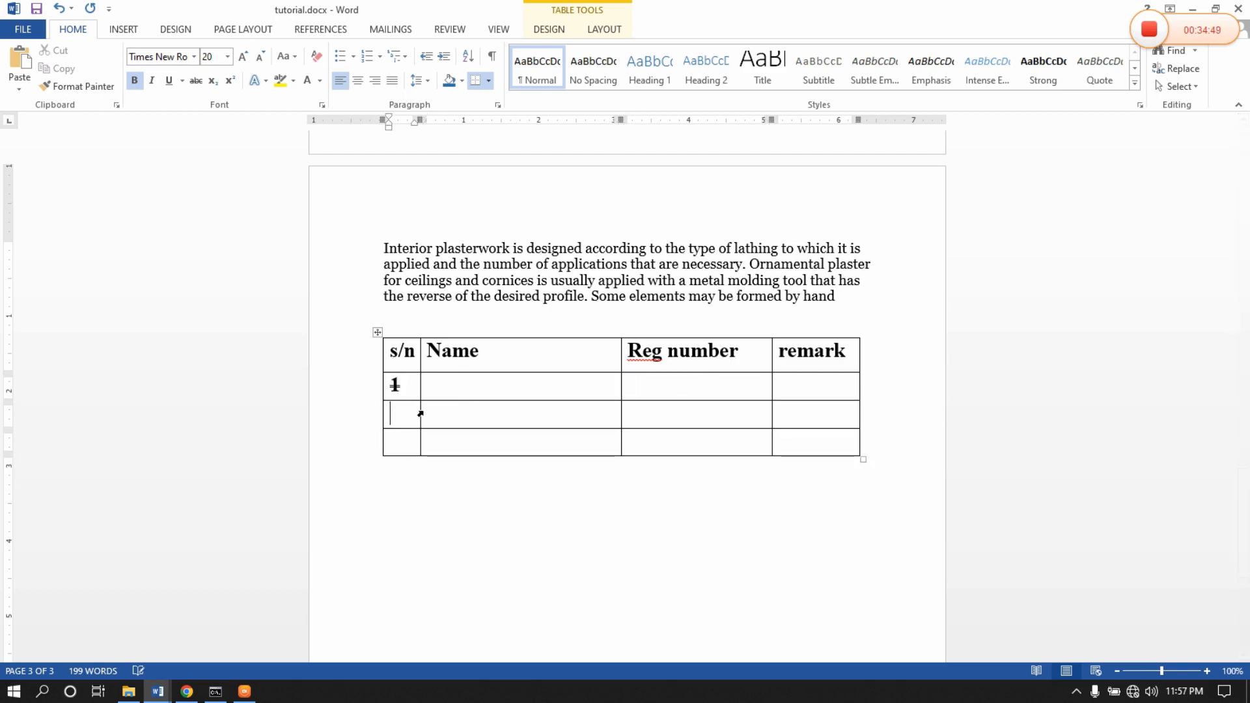
text(2)
key(Down)
text(3)
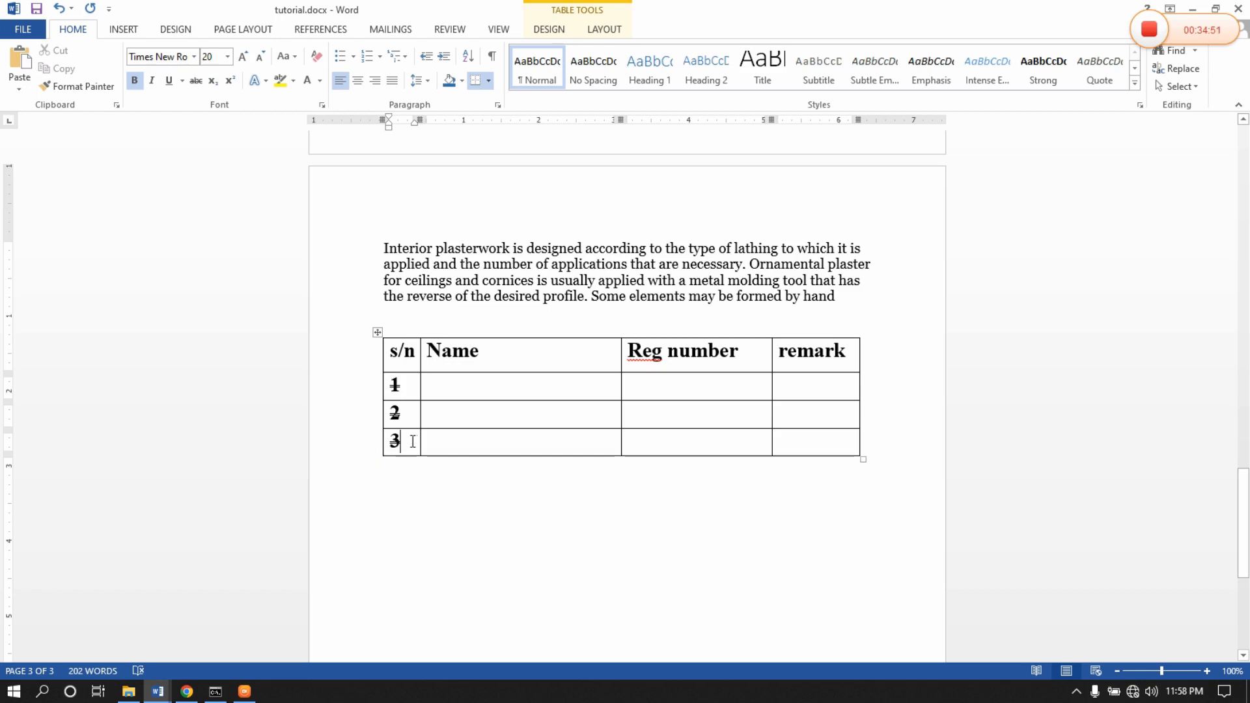
Clear the numbers' formatting and set them to 12-pt Times New Roman.
drag(400, 440, 374, 392)
click(318, 57)
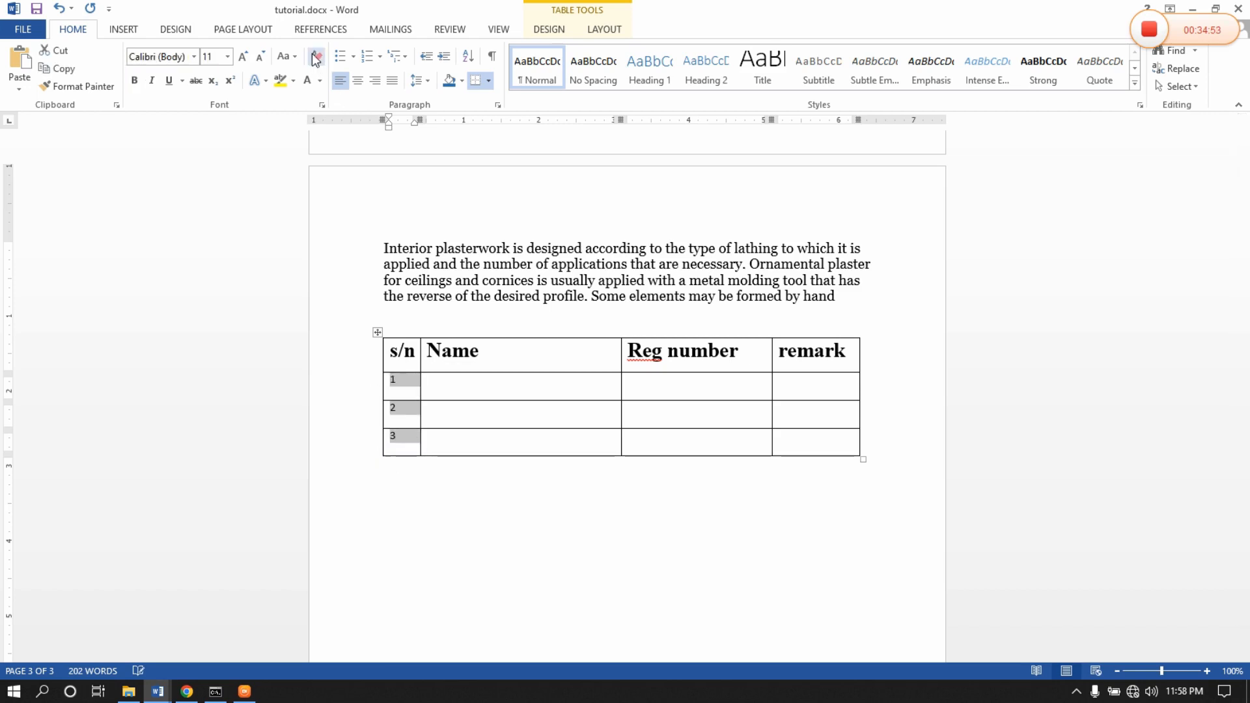
click(228, 57)
click(209, 133)
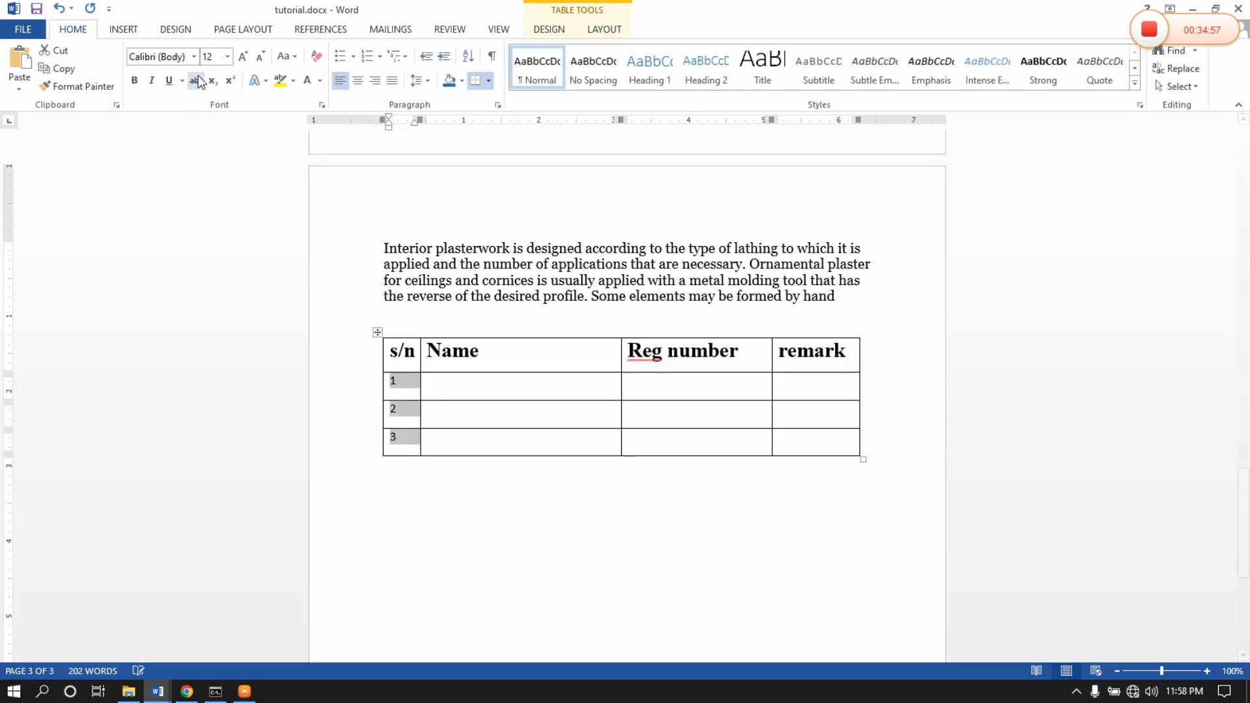
click(194, 56)
click(196, 151)
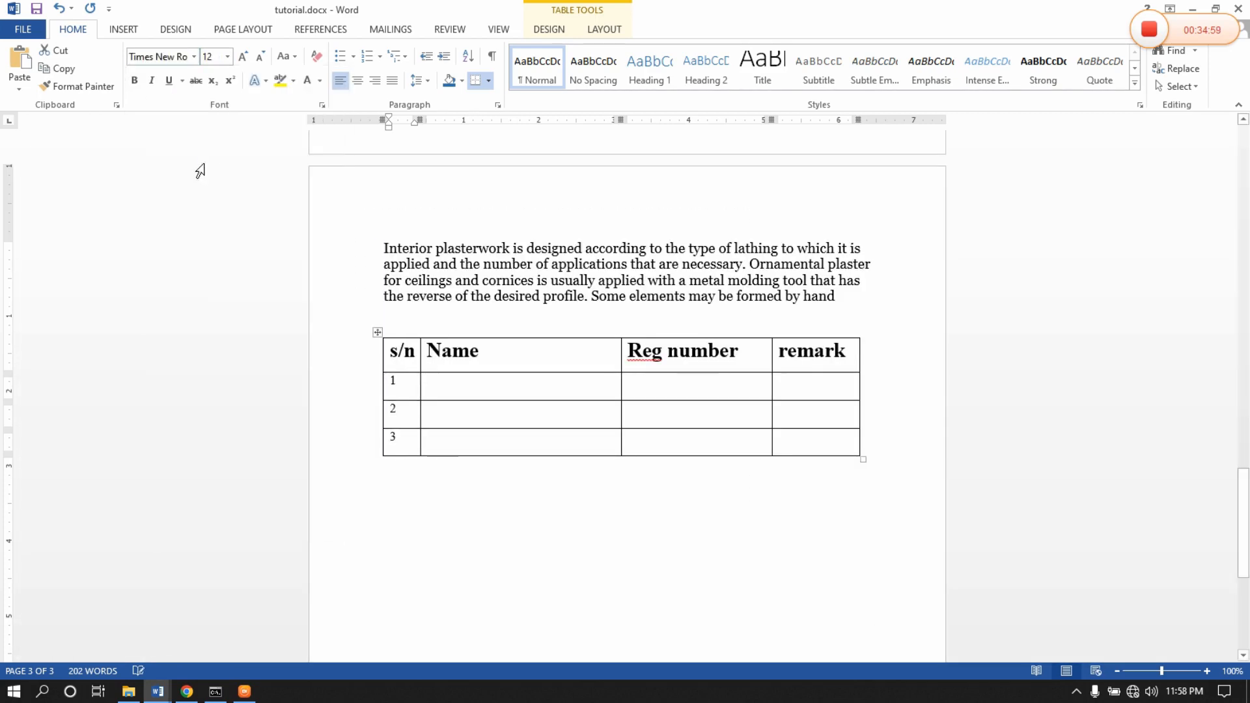
Enter a student's name and registration number in row 1.
click(446, 386)
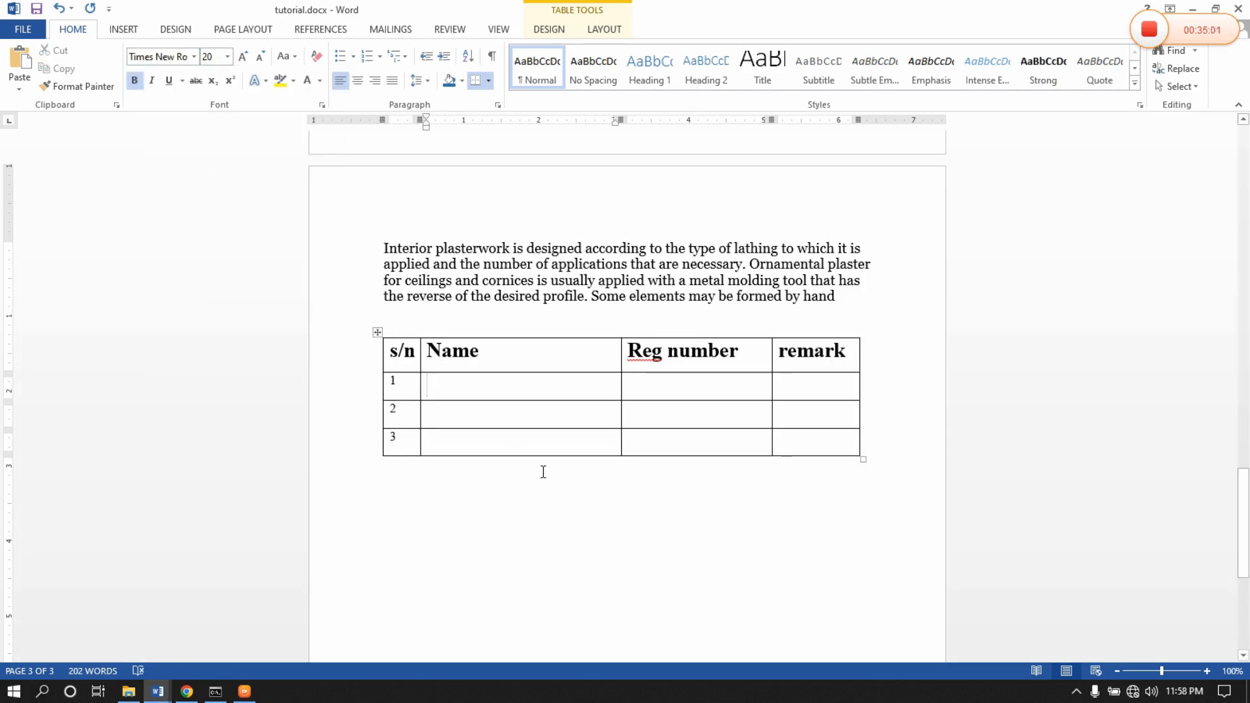
text(Abel)
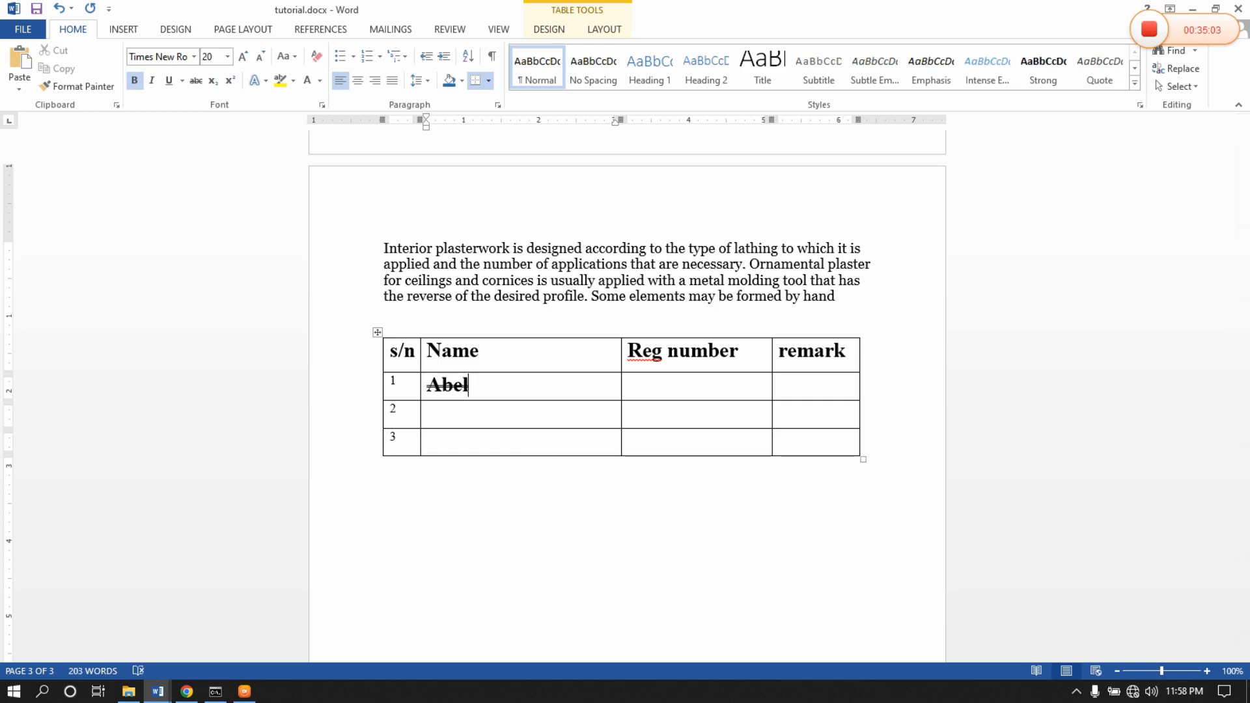
key(Tab)
text(123512)
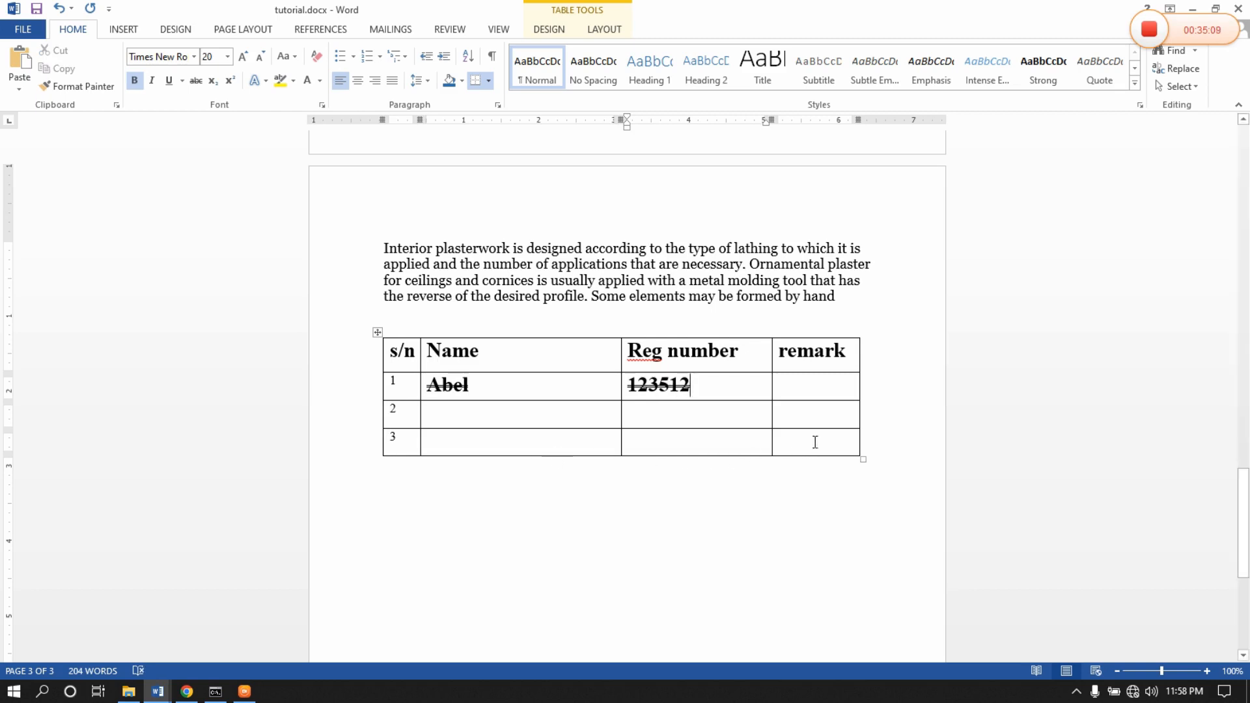
drag(815, 442, 389, 396)
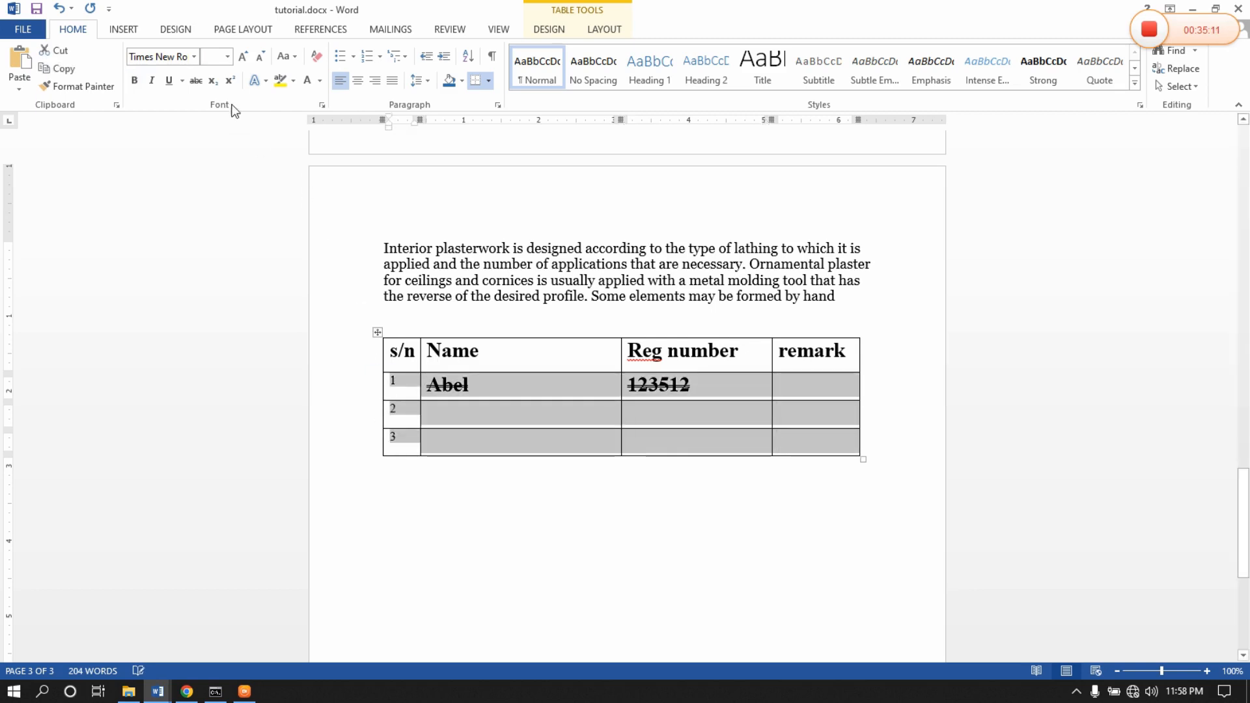
Turn off double strikethrough on the three data rows.
click(322, 105)
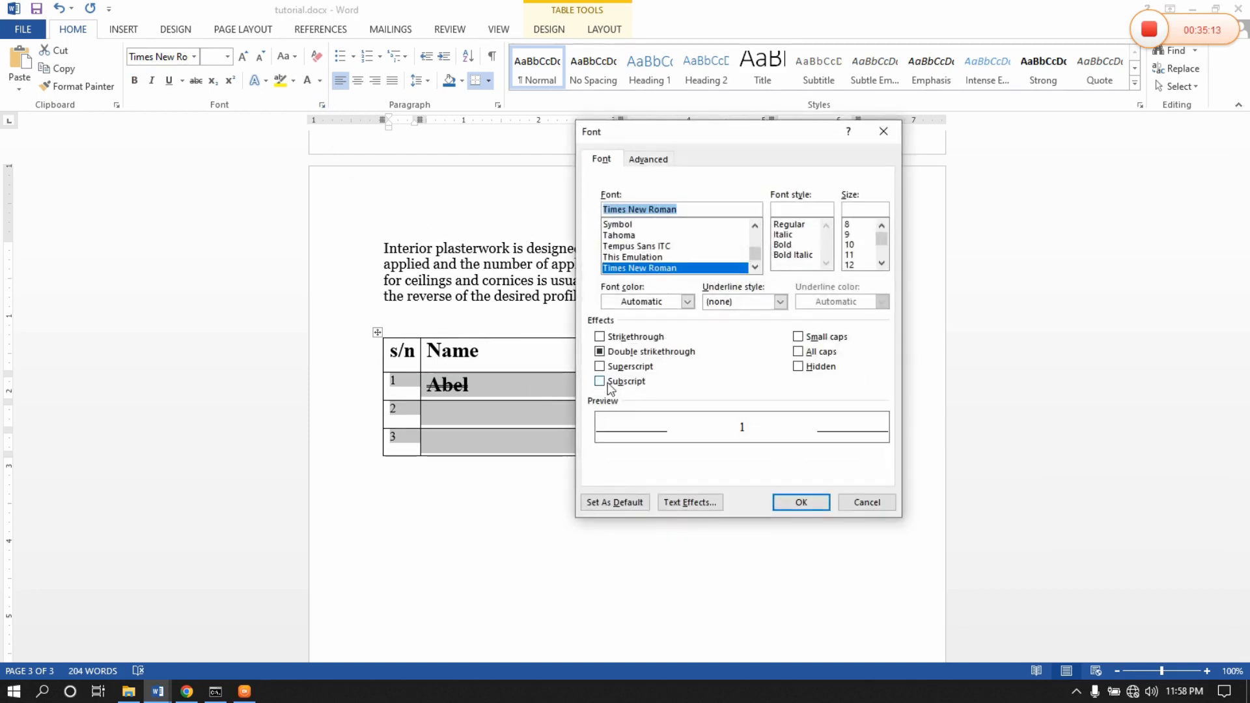
click(614, 355)
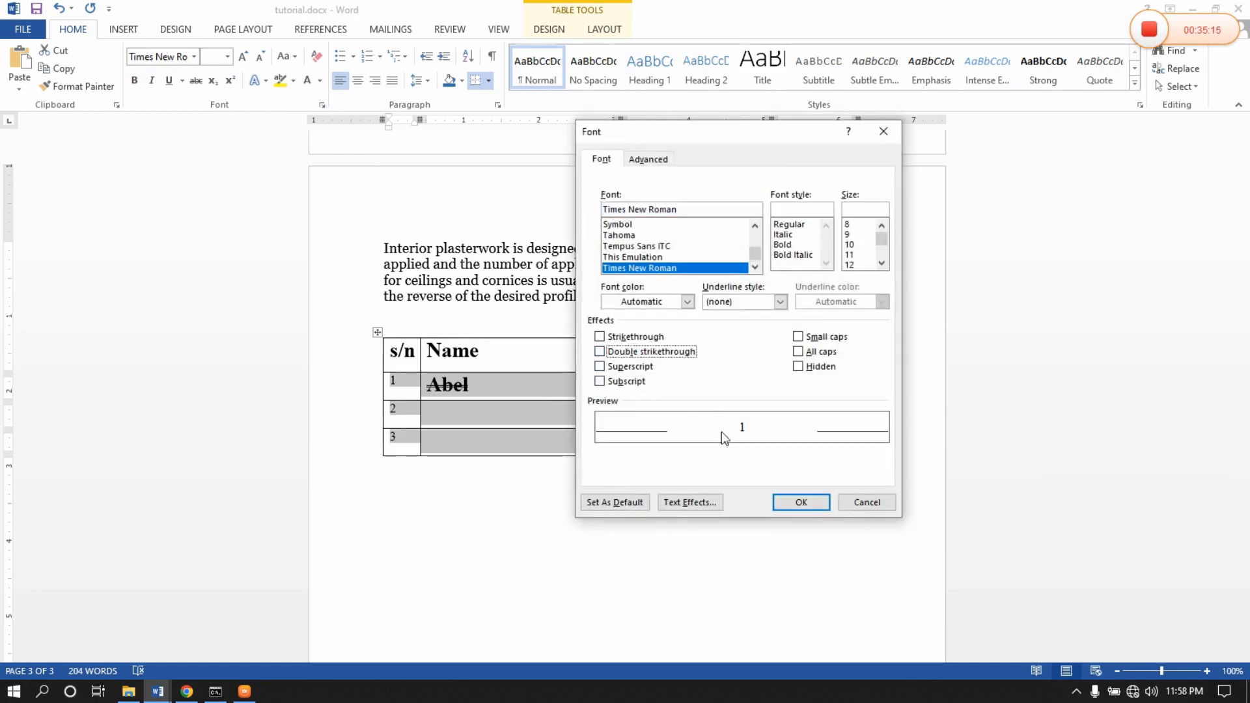
click(801, 502)
Enter the students' names and registration numbers for rows 2 and 3.
click(678, 416)
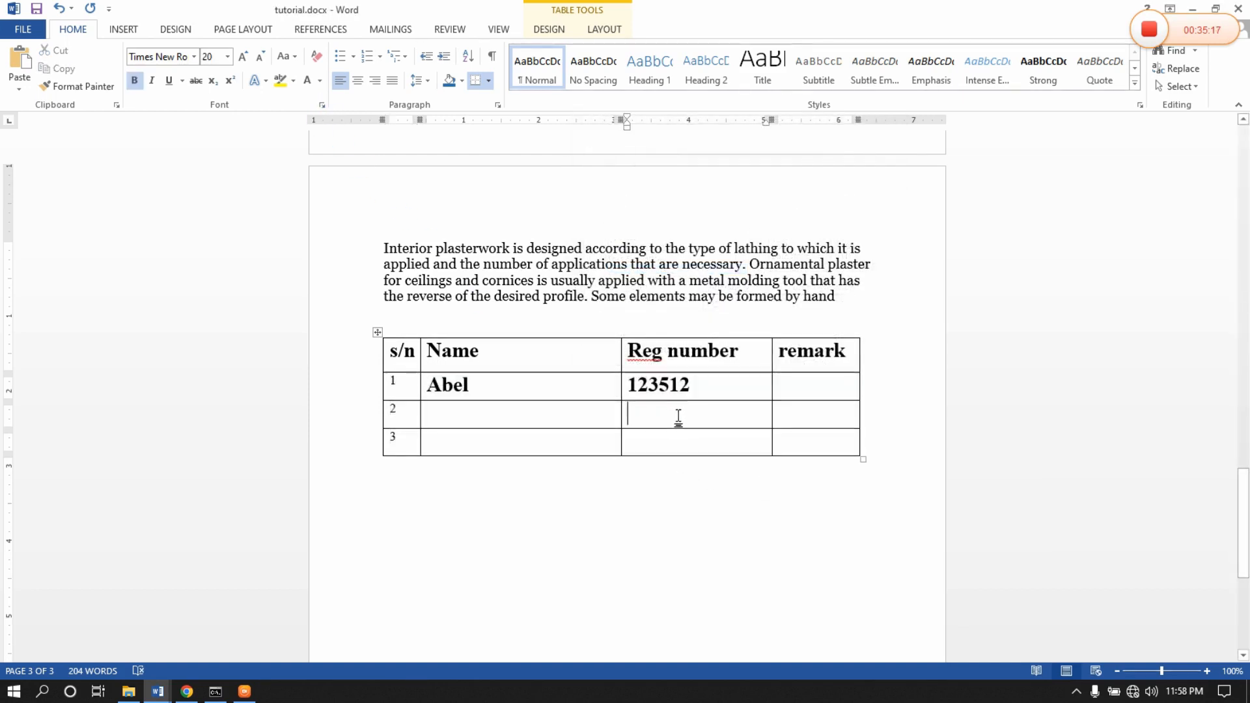
text(787283)
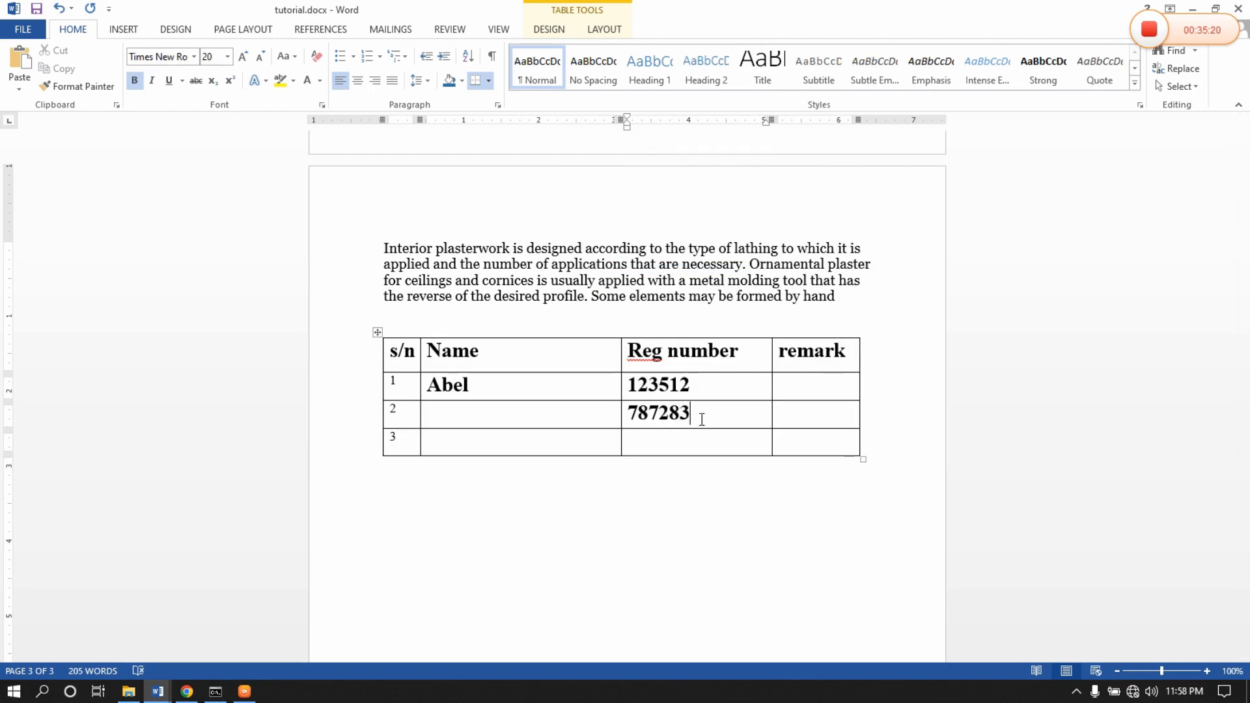
click(604, 420)
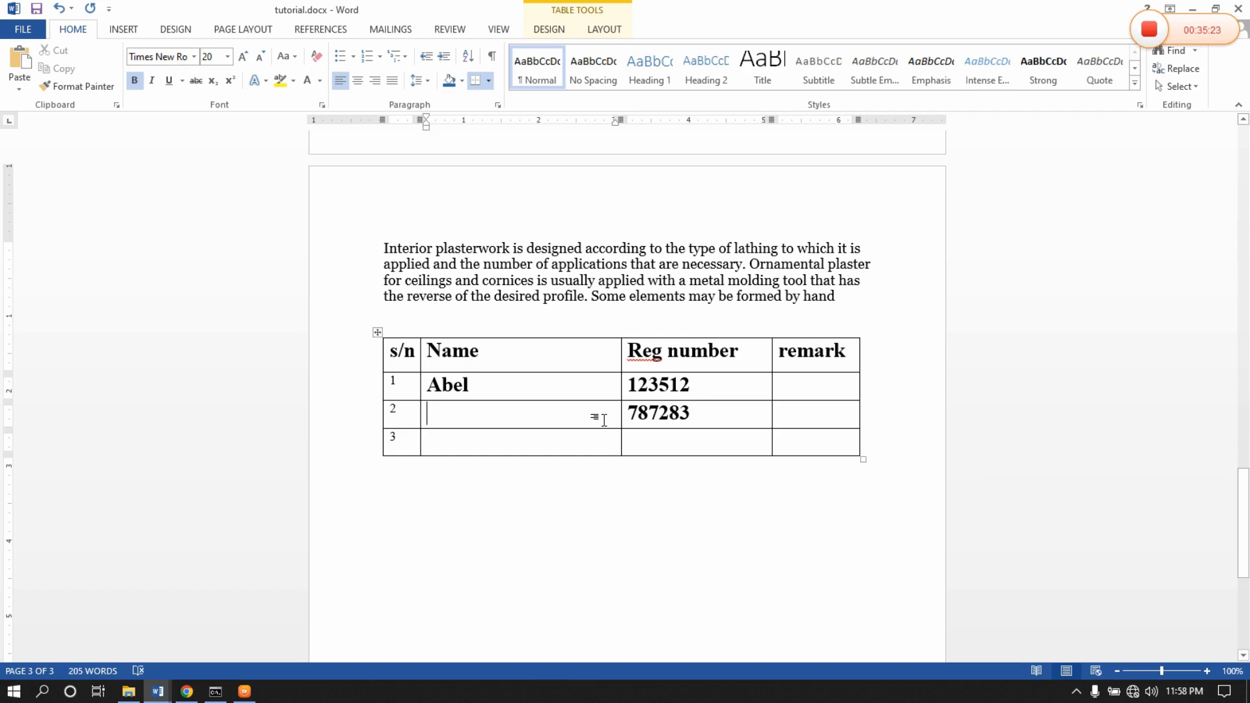
text(Ken)
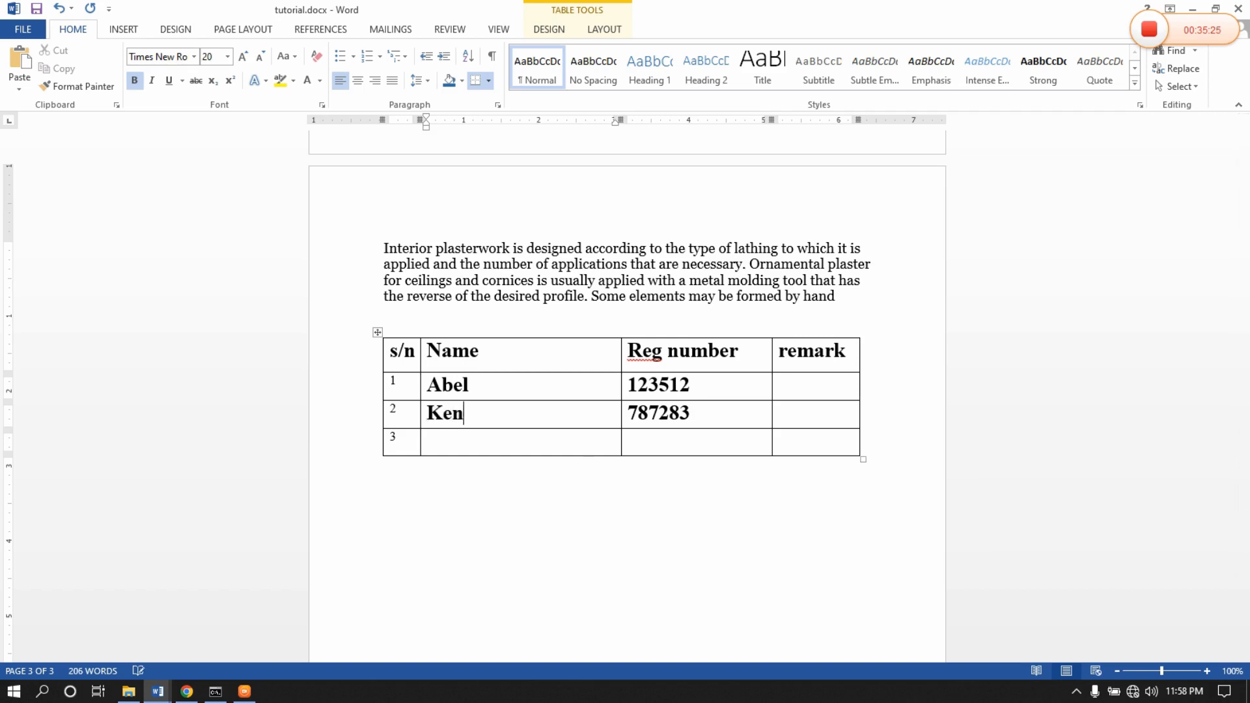
click(578, 443)
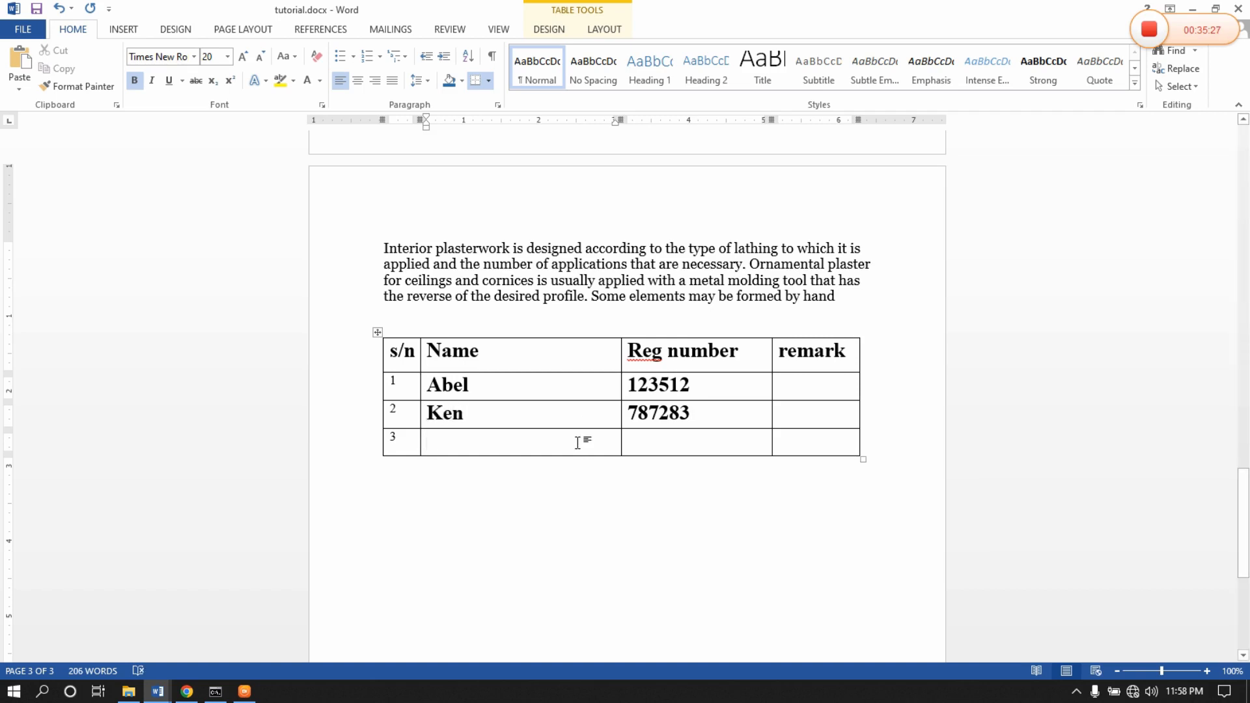
text(Edith)
click(720, 446)
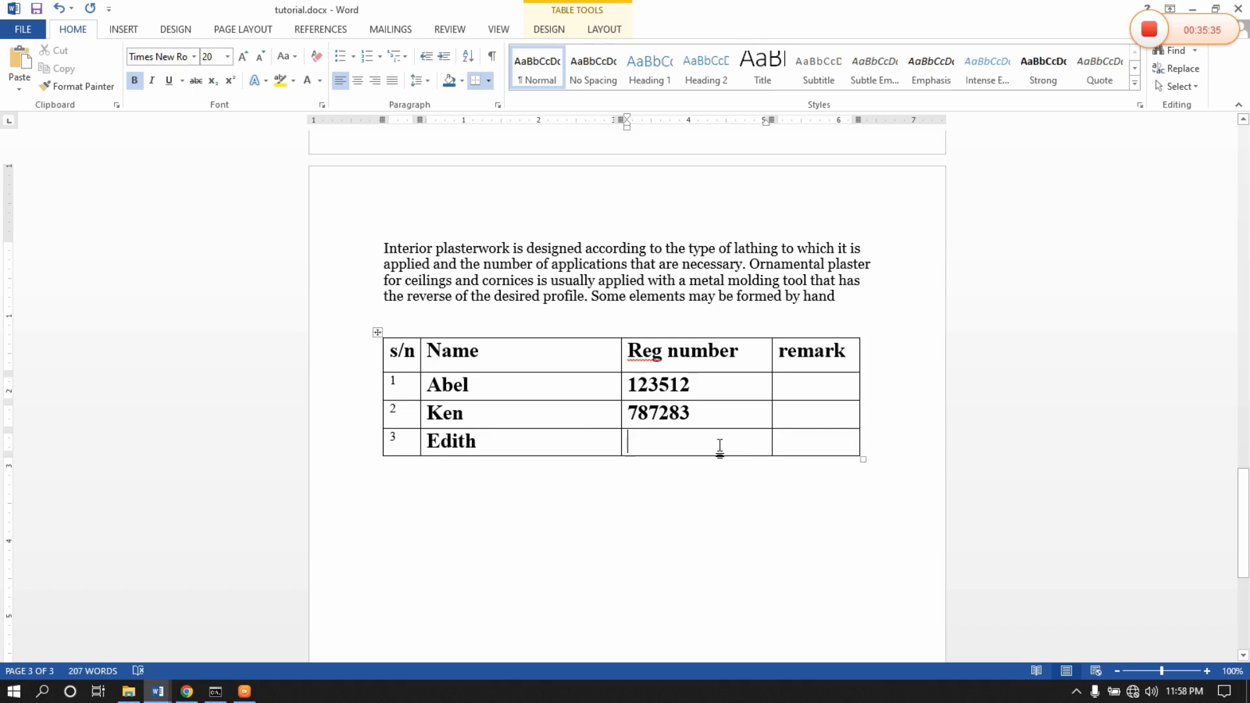
text(08982)
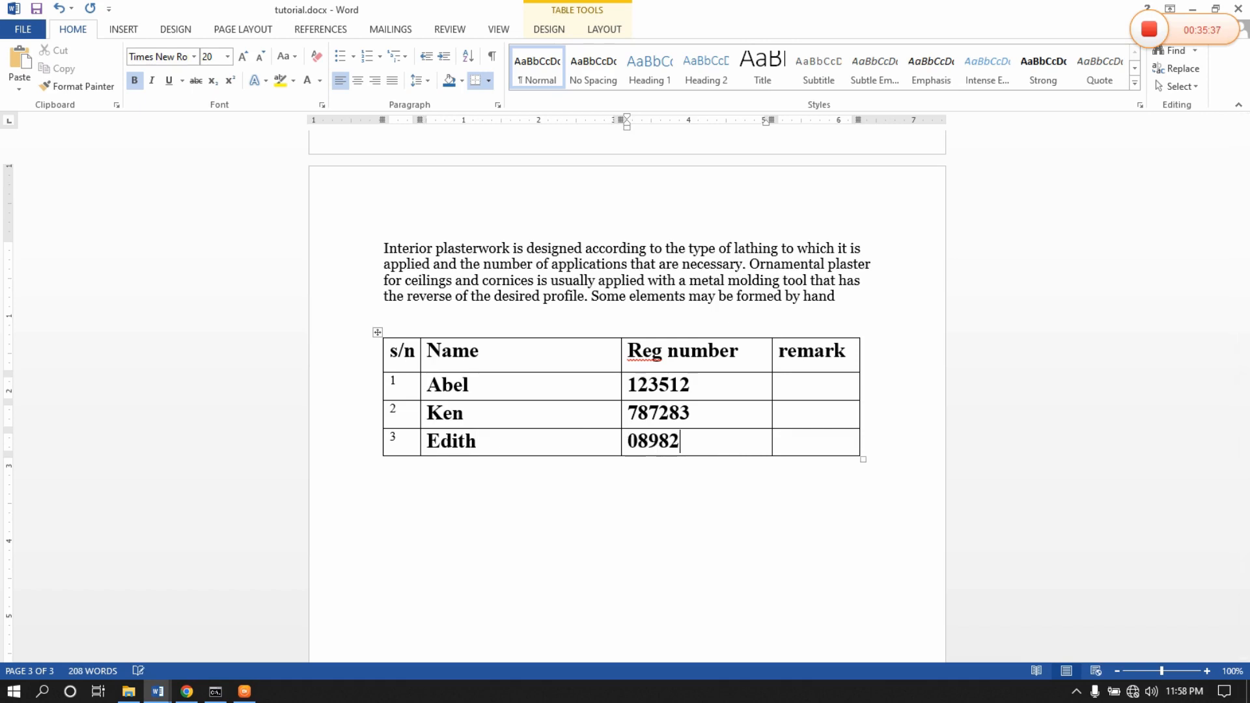
Type the remarks pass, fail and pass in rows 1–3.
click(825, 386)
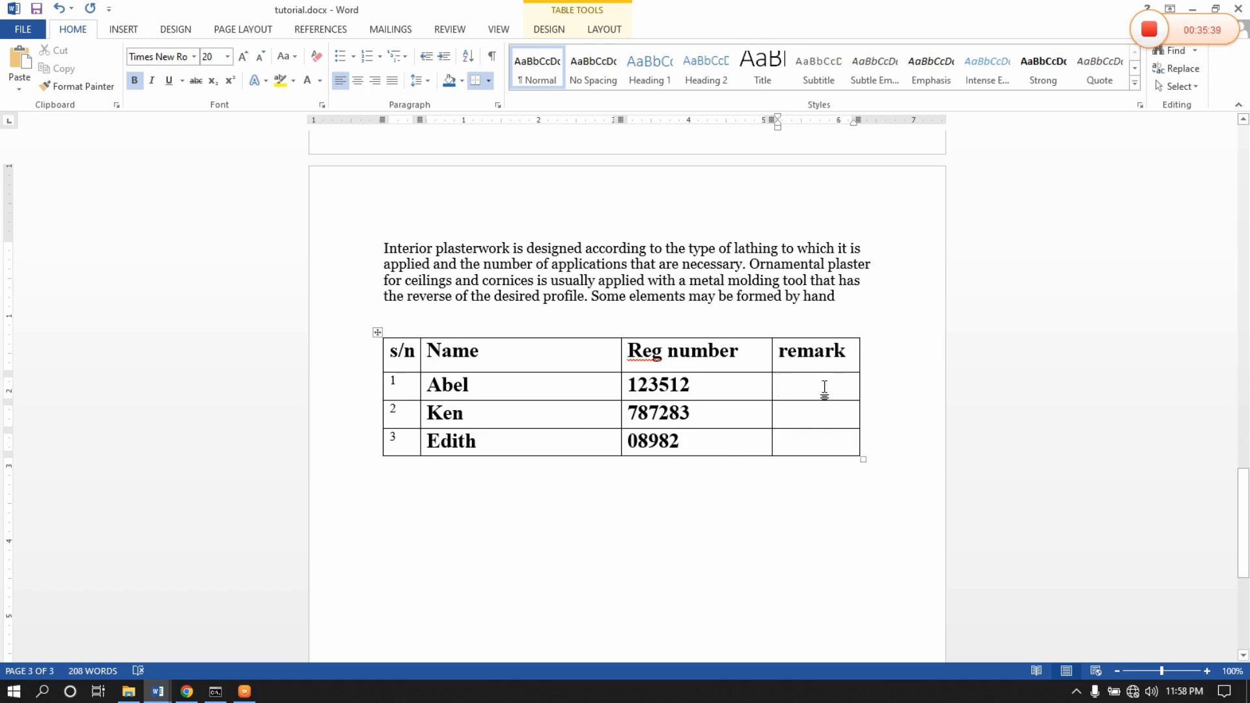
text(pass)
key(Down)
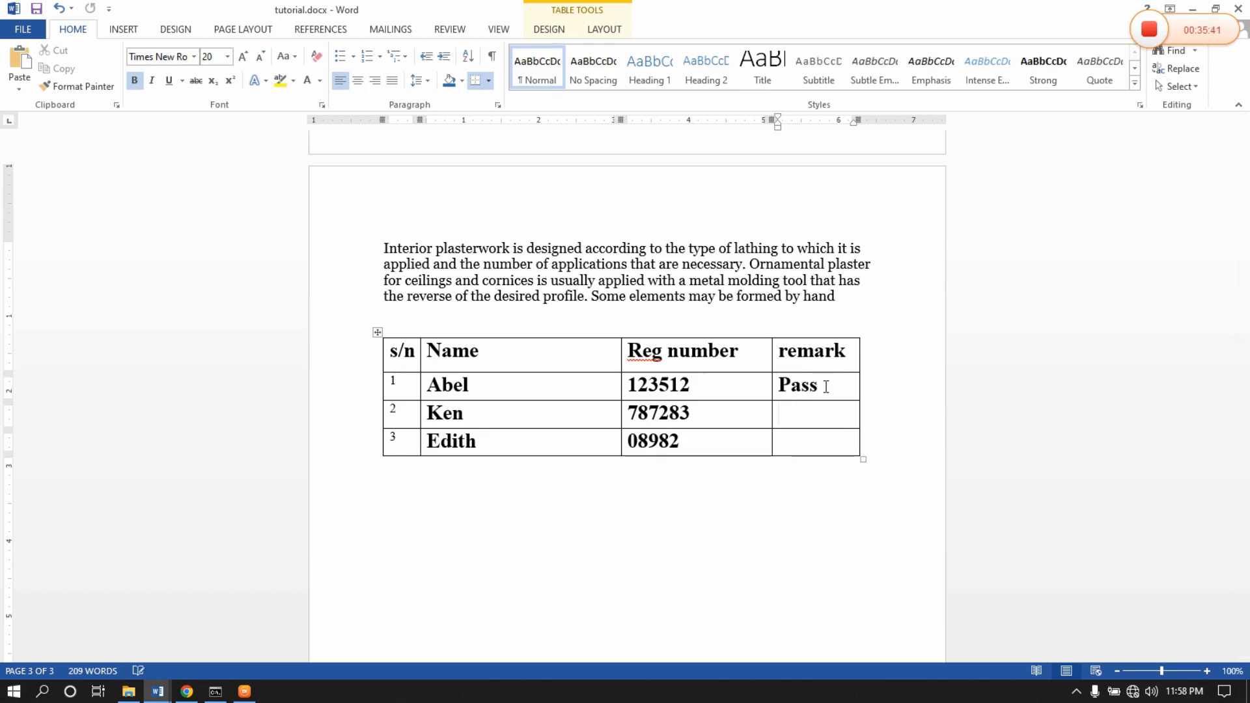
text(fail)
key(Down)
text(pass)
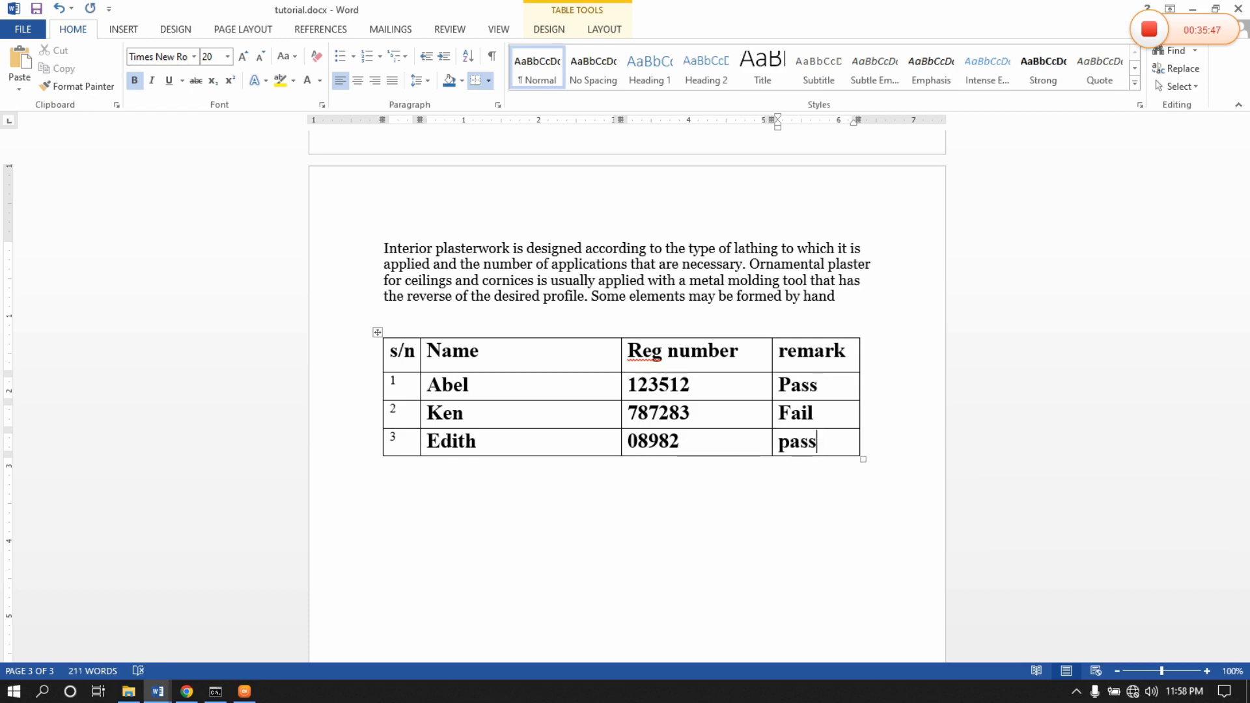
Remove bold from the names, registration numbers and remarks in rows 1–3.
drag(834, 446, 515, 394)
key(ctrl+b)
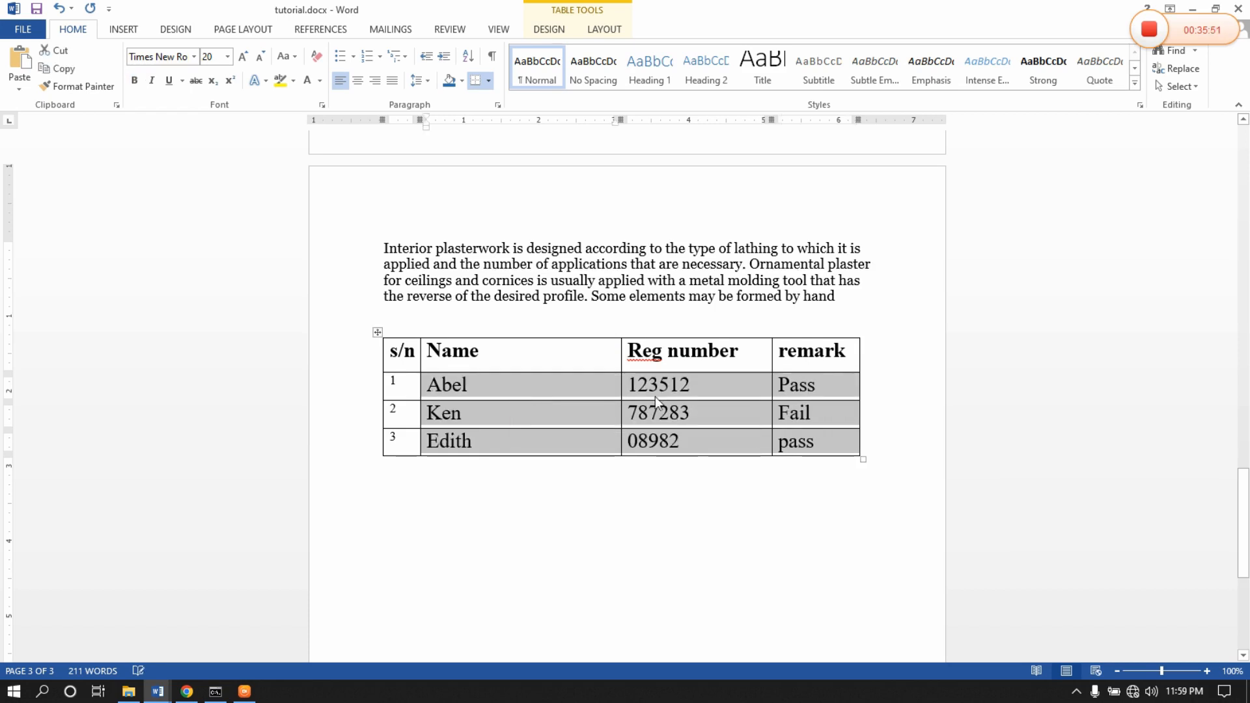
click(814, 410)
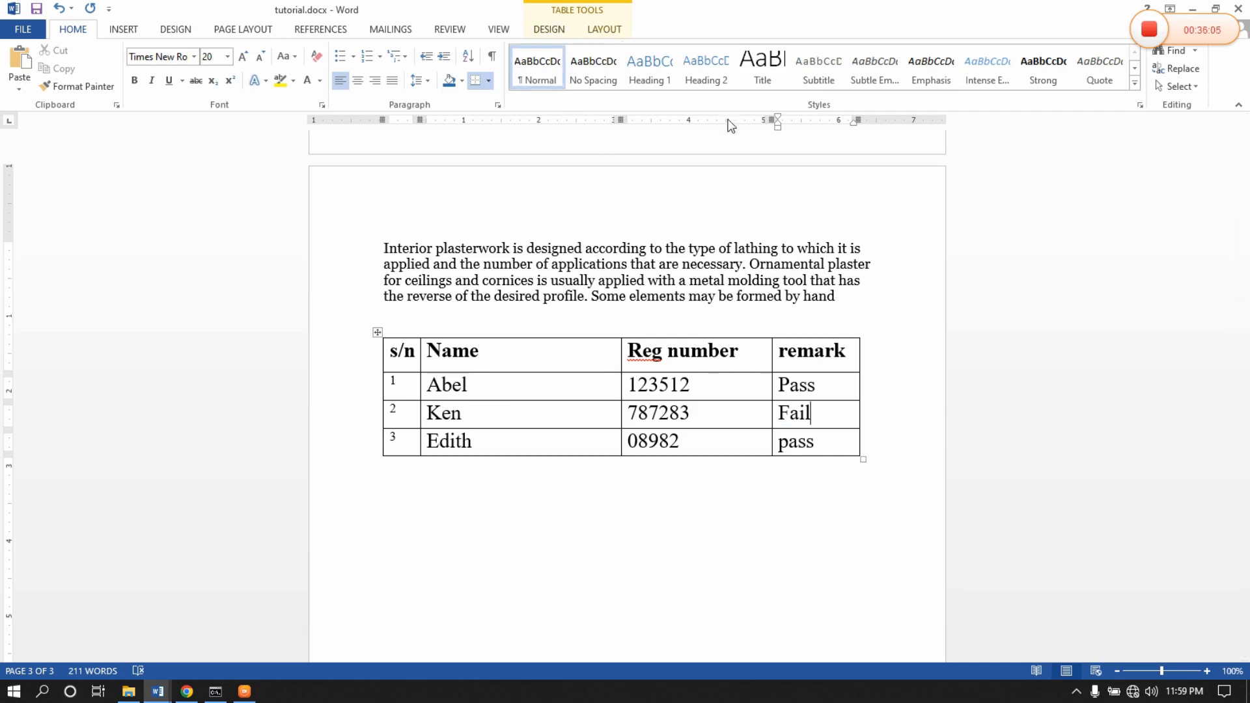
click(1149, 29)
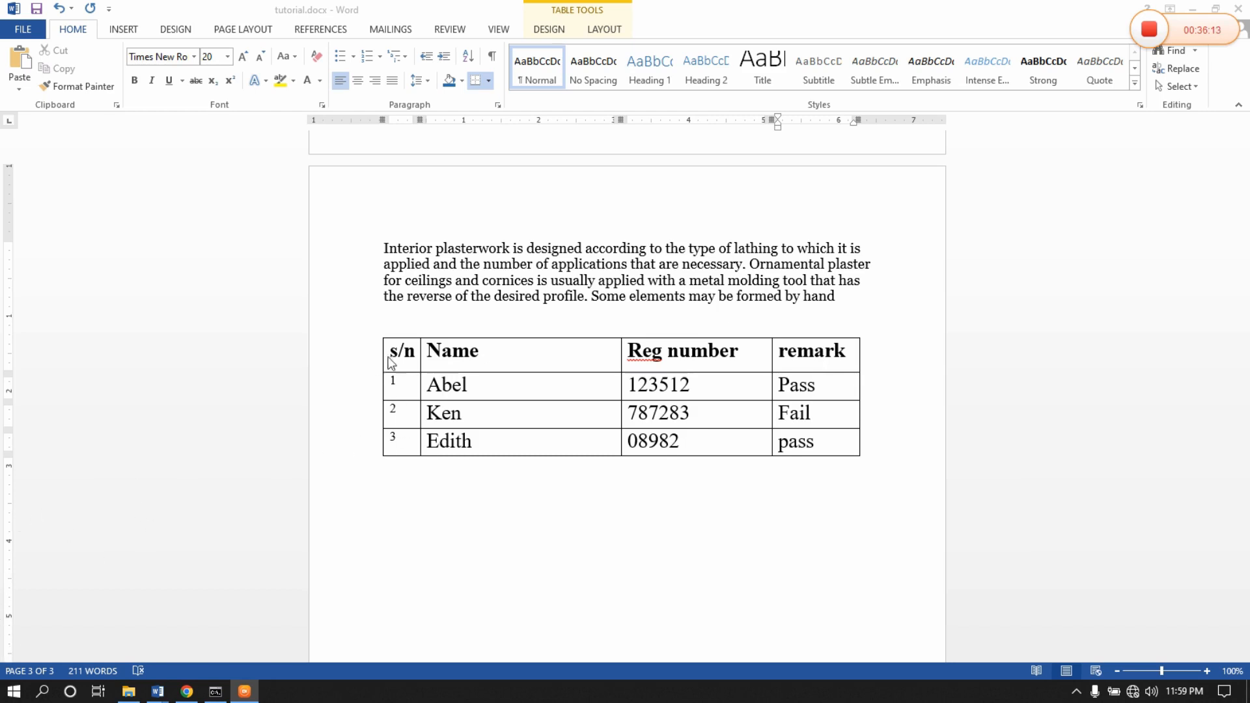
Select the table and pick a blue Grid Tables style from the expanded Table Styles gallery.
click(377, 332)
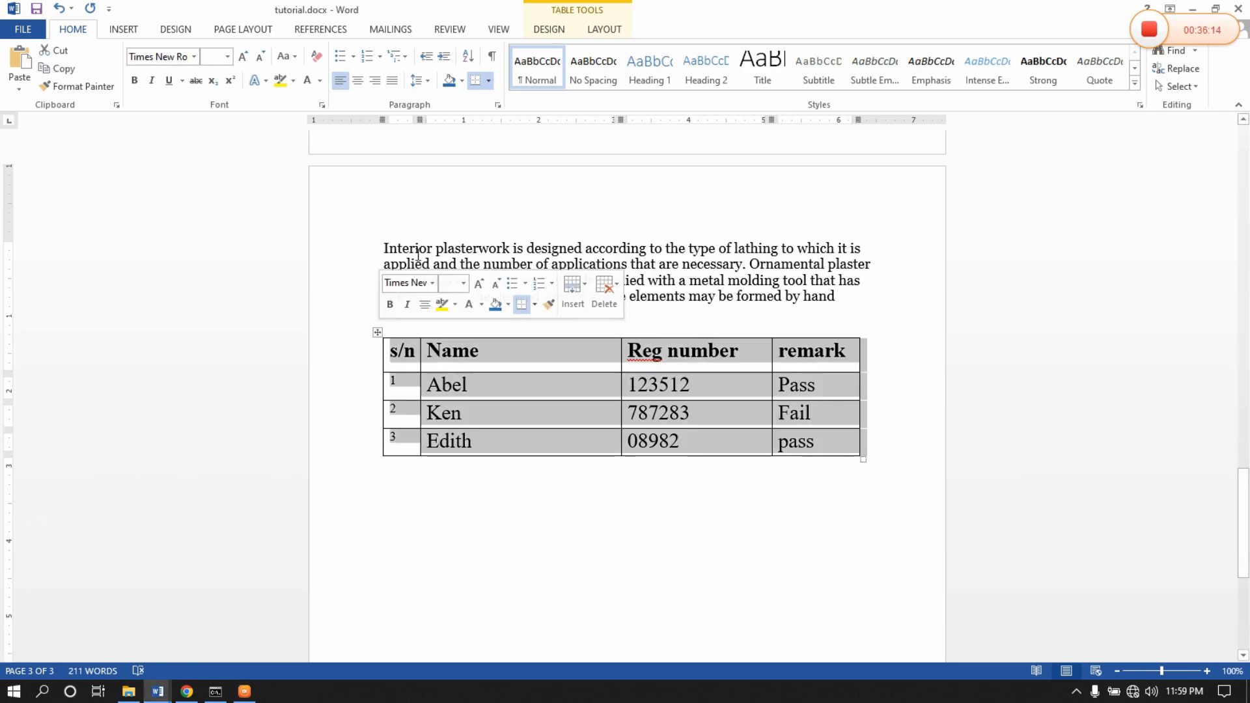
click(560, 30)
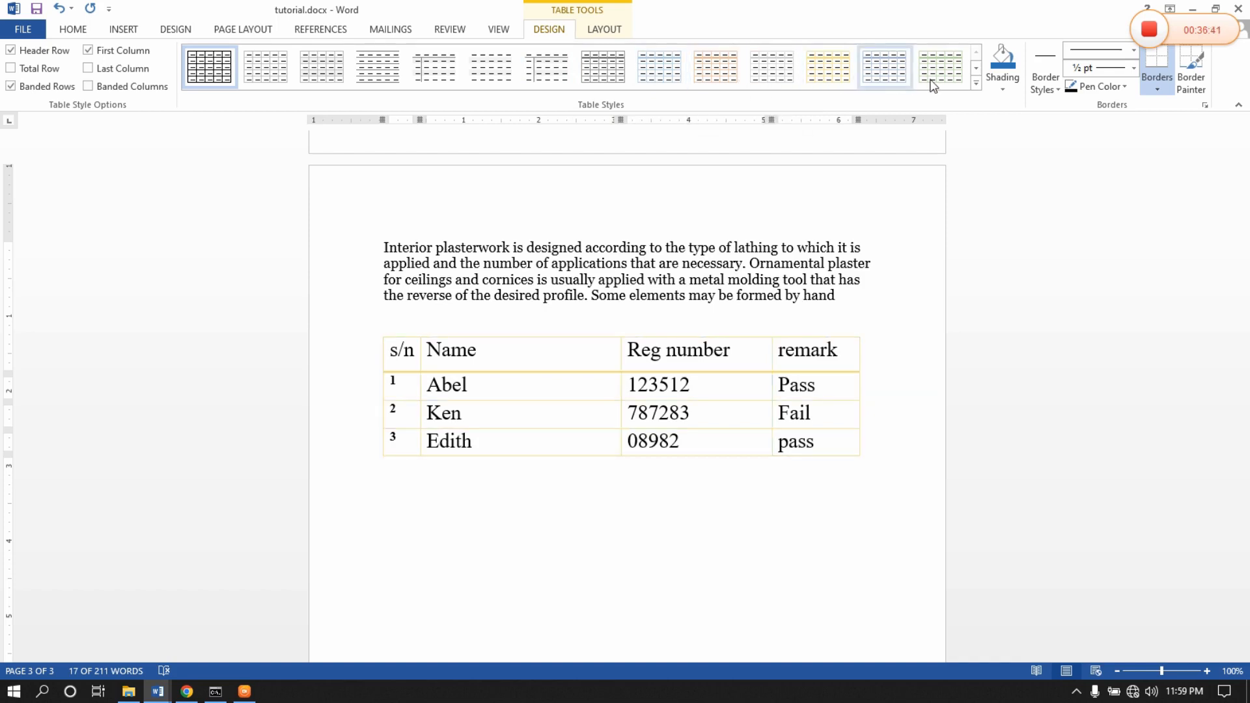
click(976, 85)
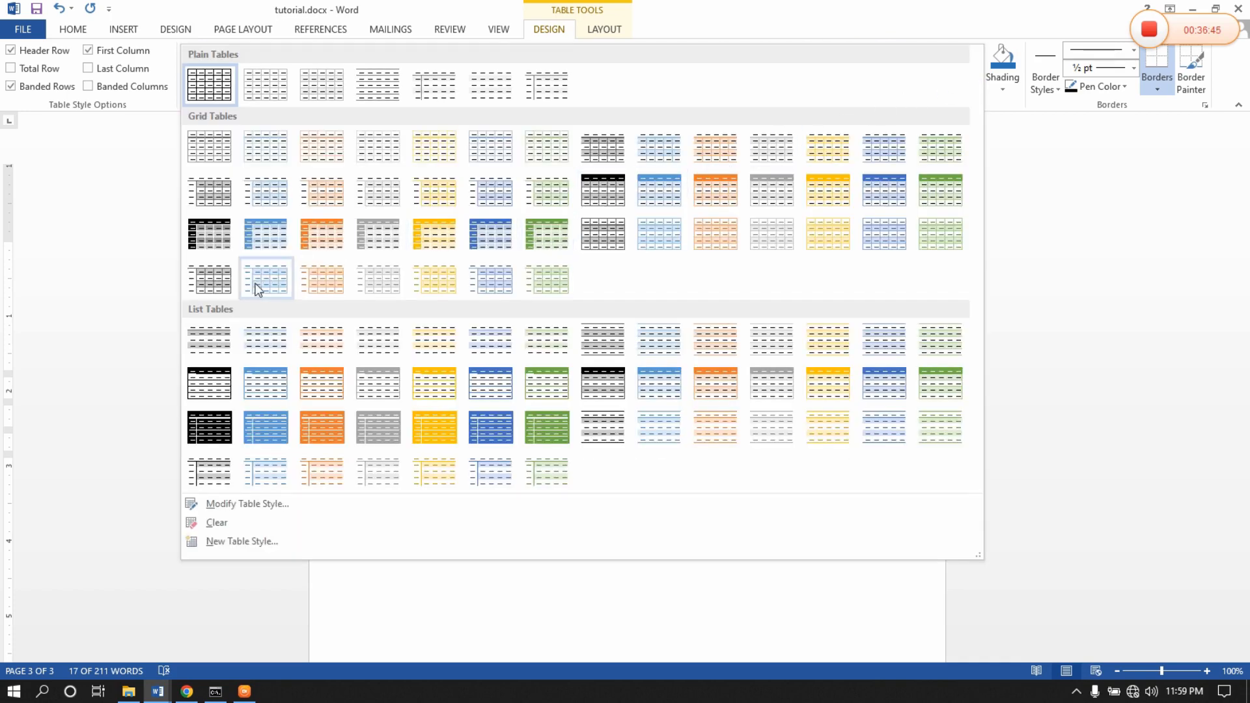
click(265, 244)
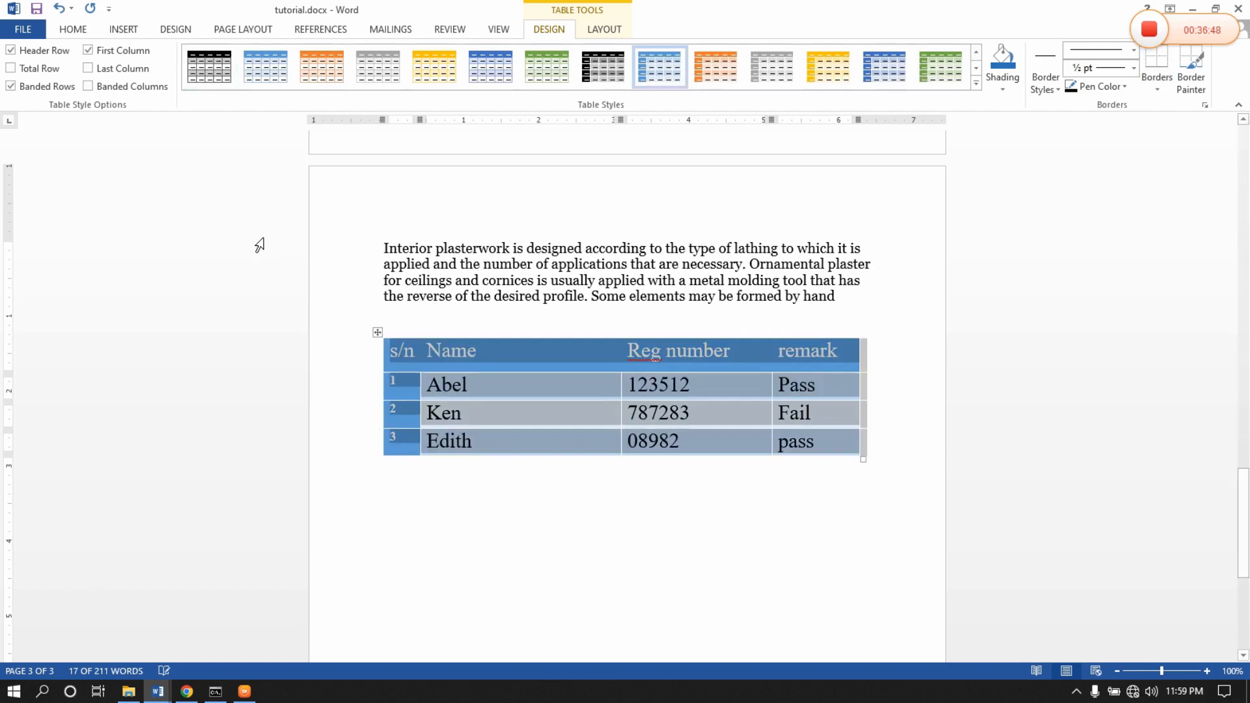
click(549, 420)
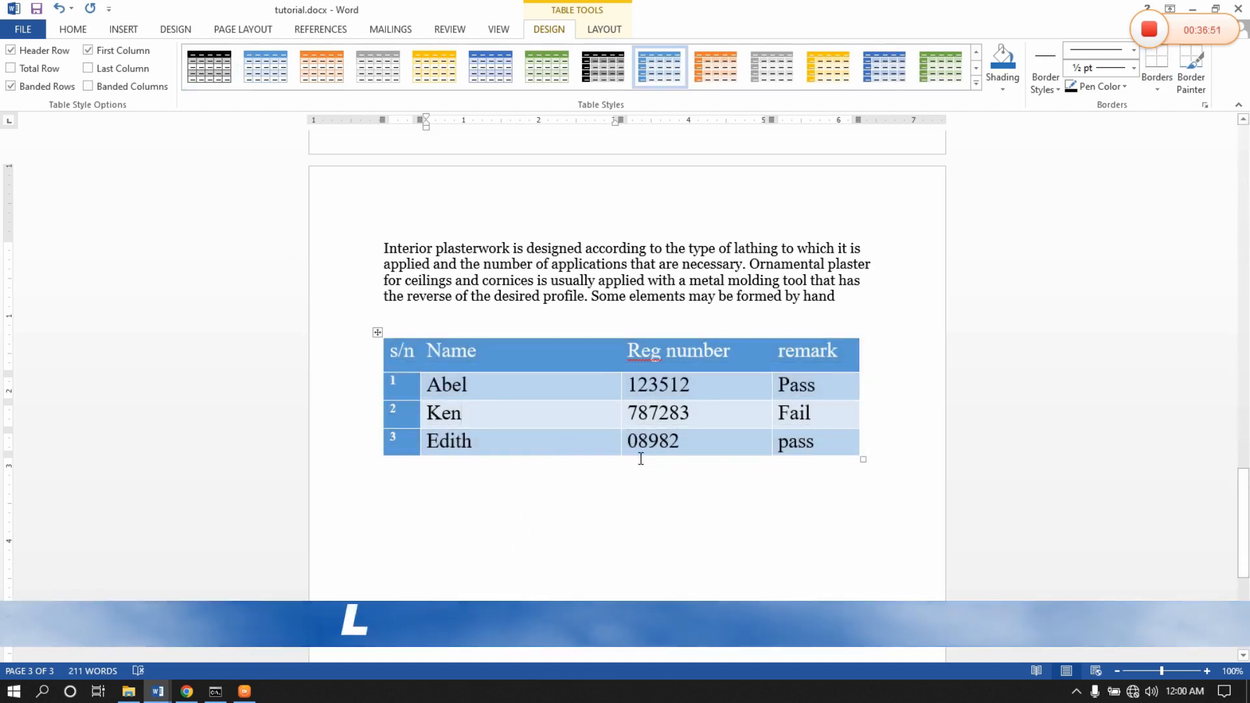
Drag the table's bottom-right resize handle to change its row height and width.
drag(863, 459, 862, 528)
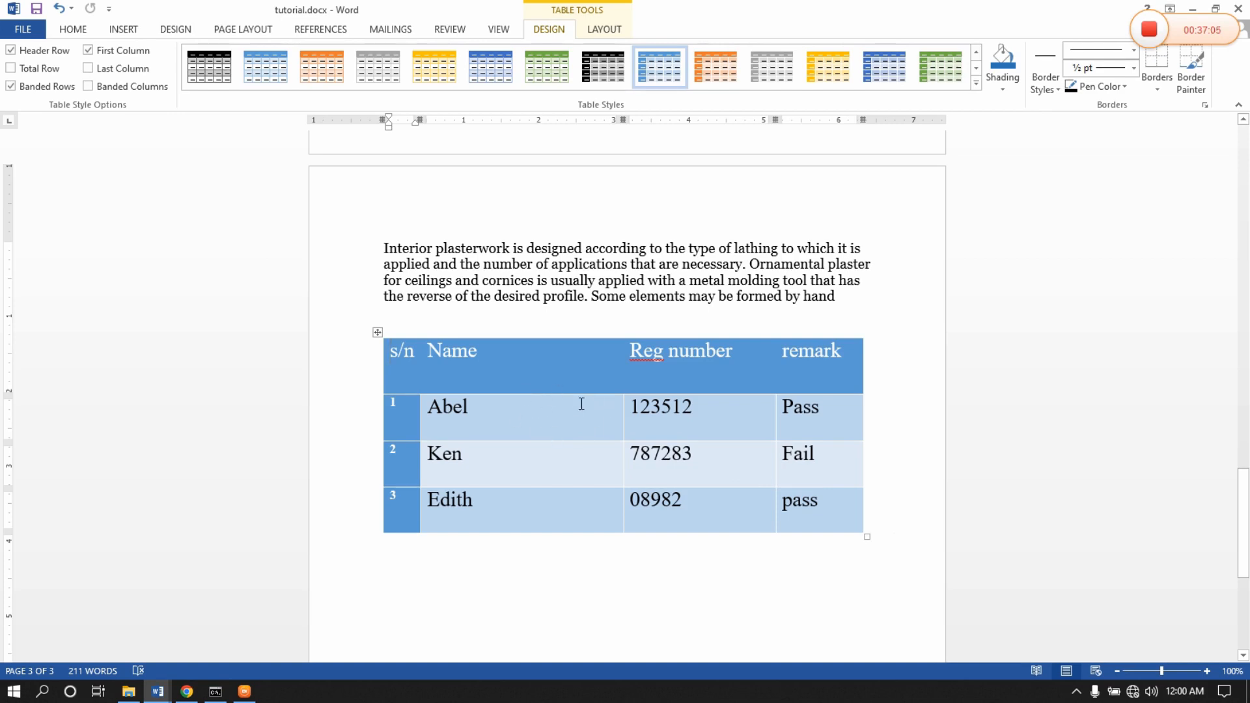
click(635, 352)
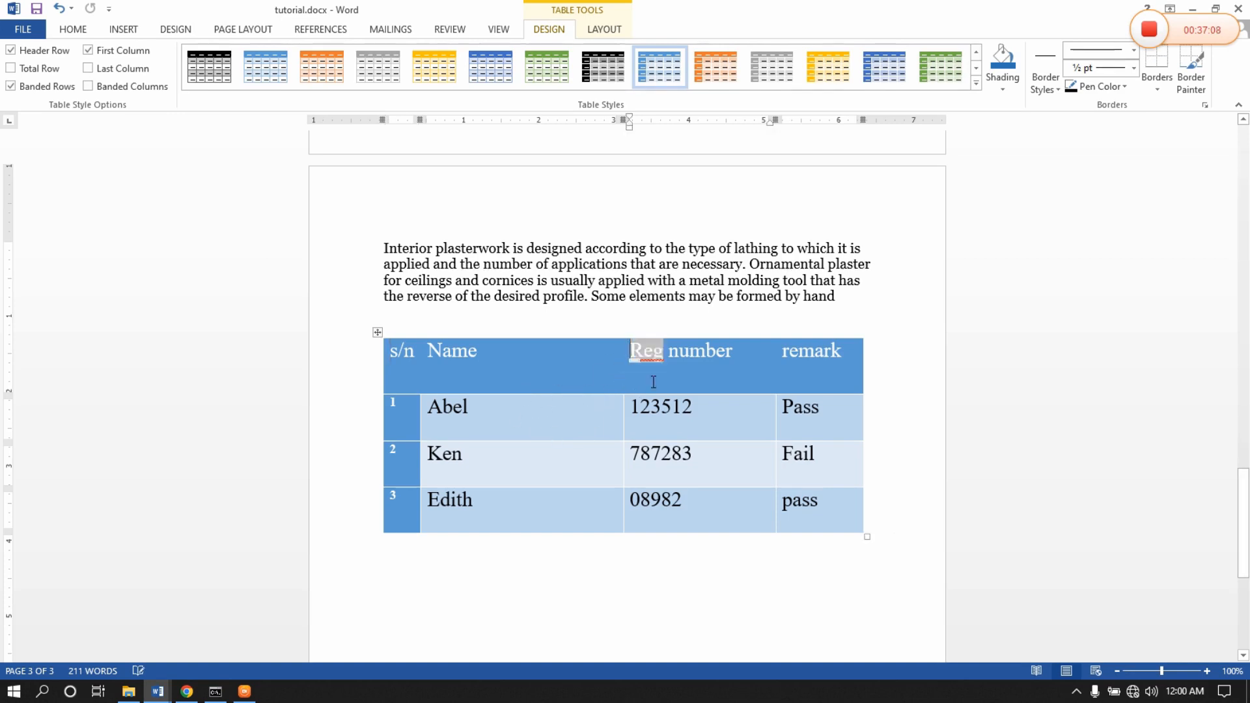
Insert a column left of Reg number headed 'Gender', with Male, Male and Female below.
click(604, 30)
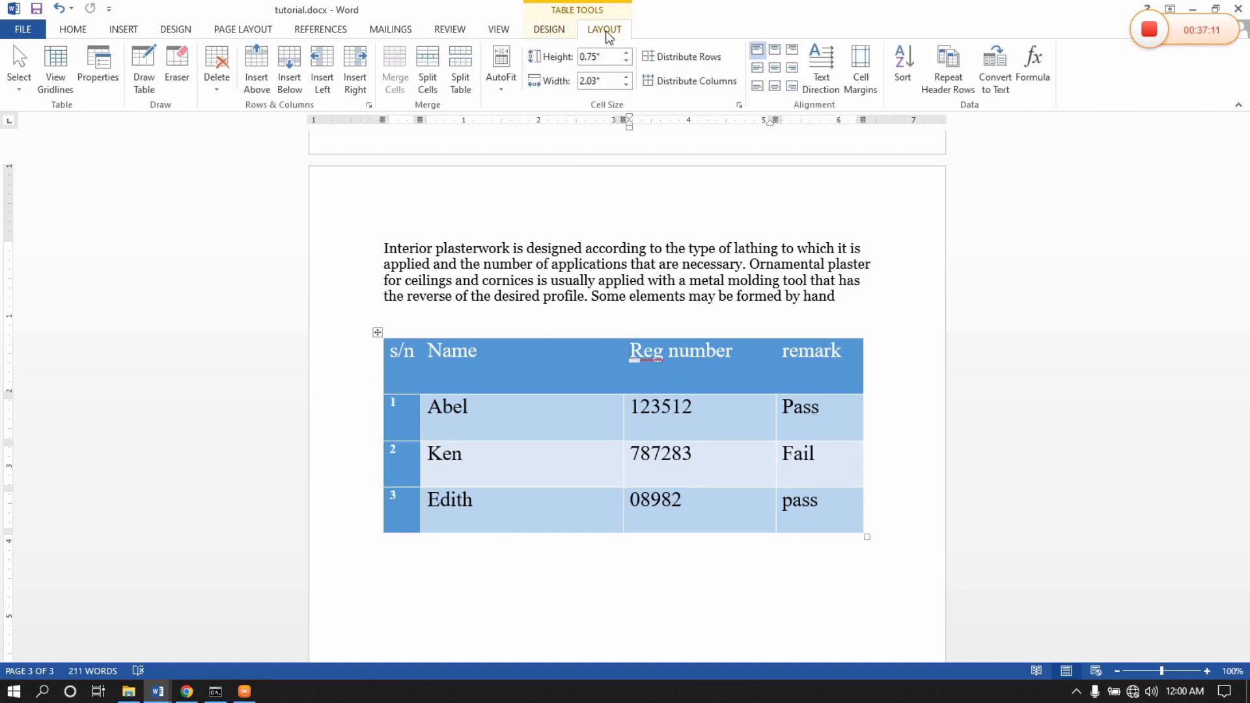
click(319, 64)
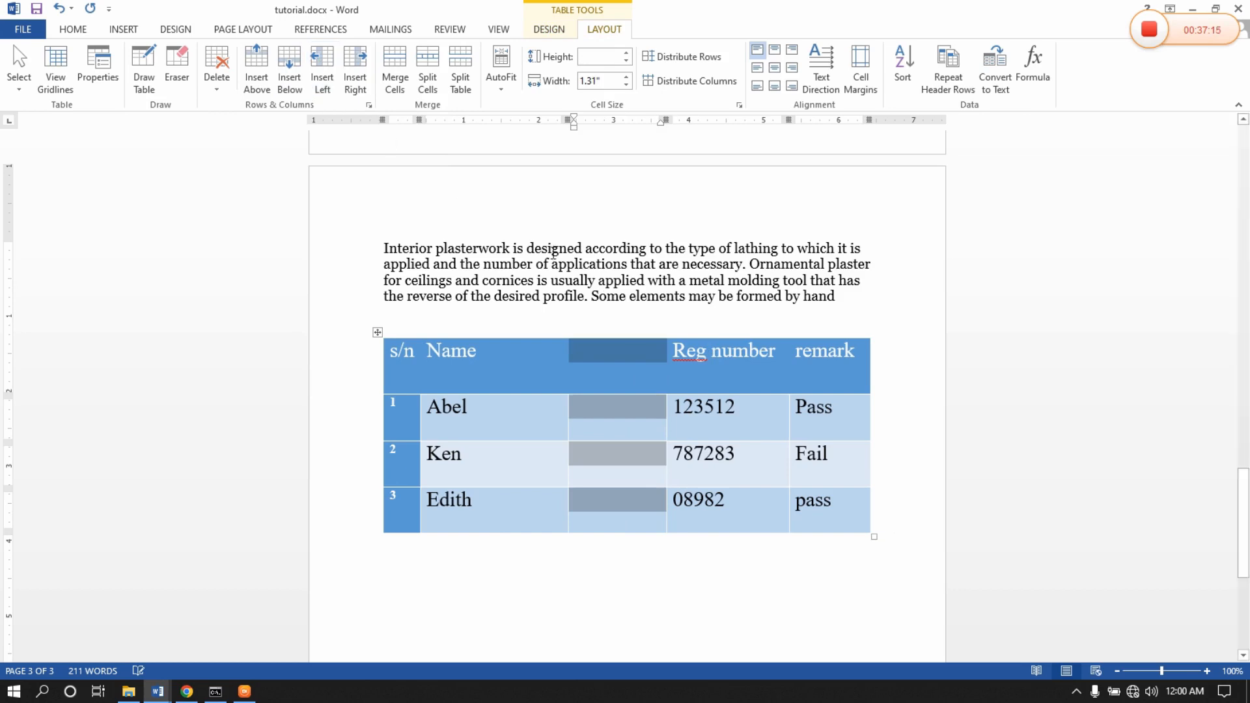
click(618, 354)
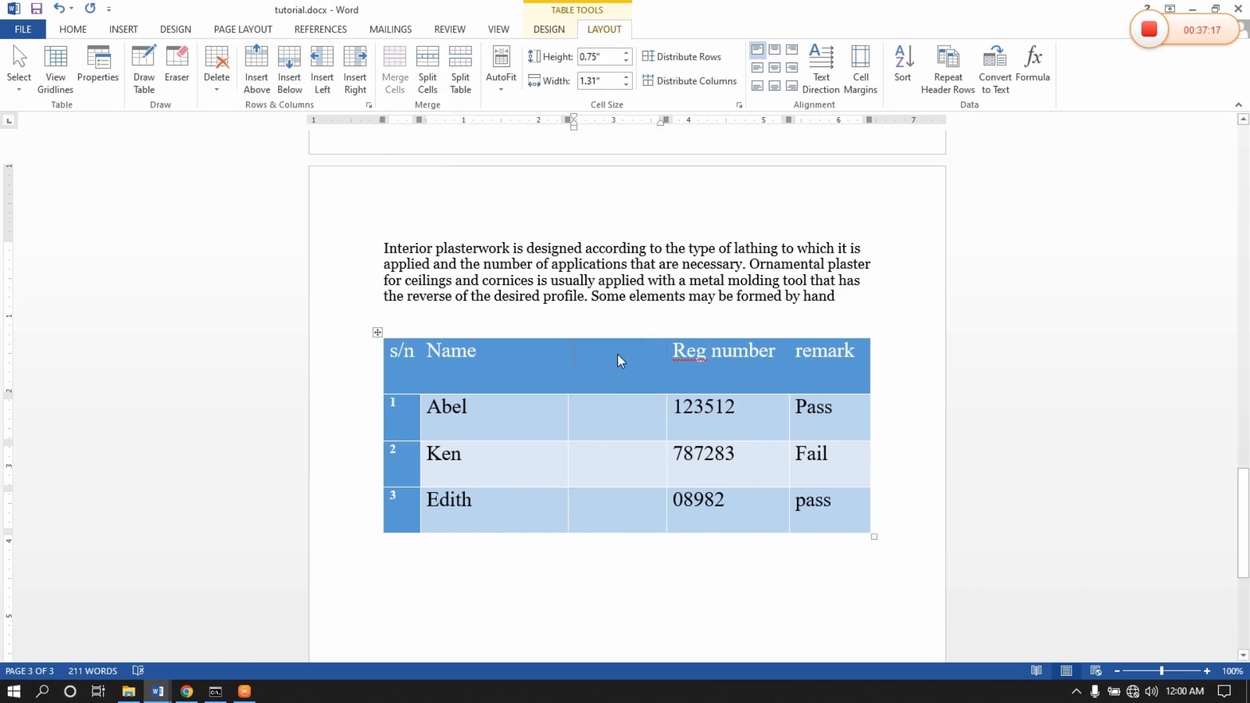
text(g)
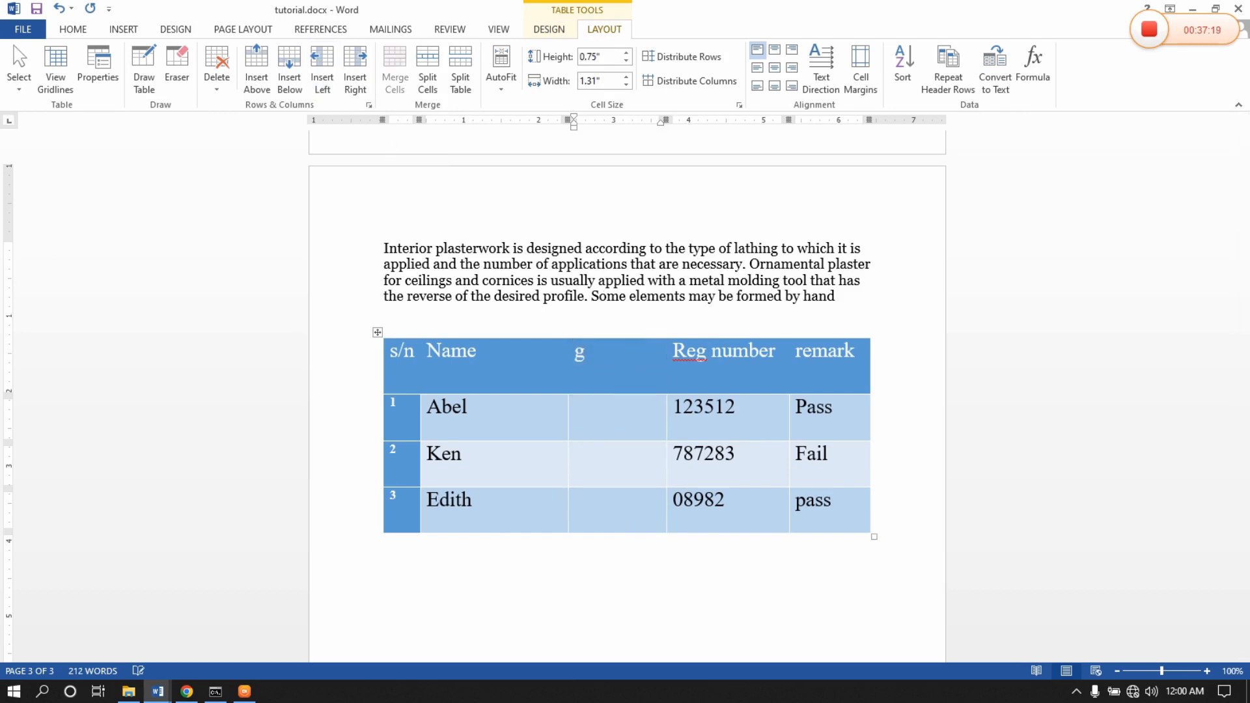
key(BackSpace)
text(Gn)
text(nder)
click(613, 413)
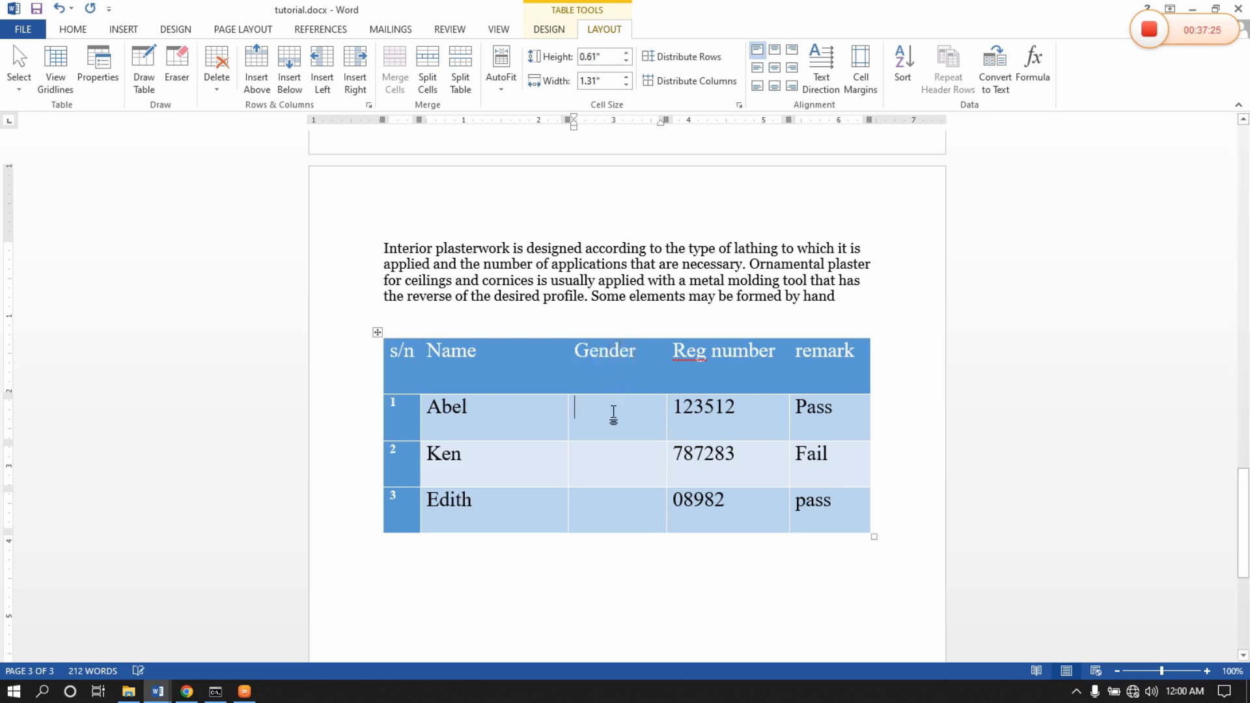
text(Male)
key(Down)
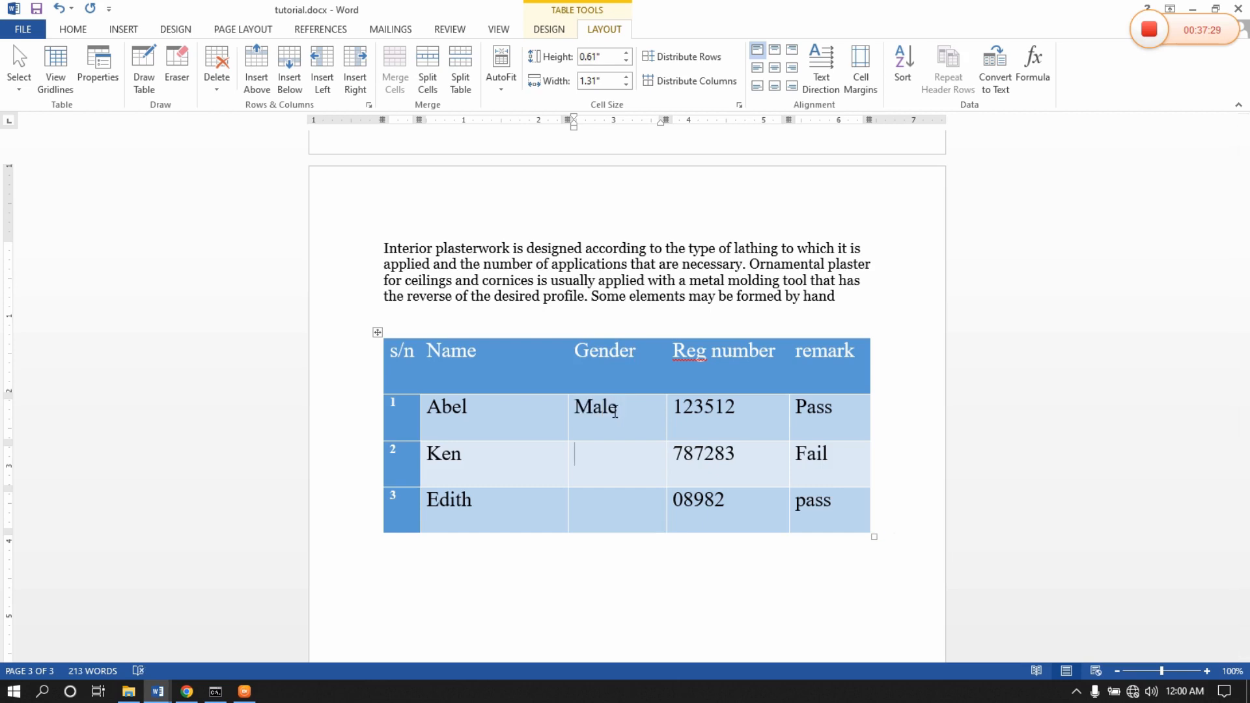
text(Male)
text(Female)
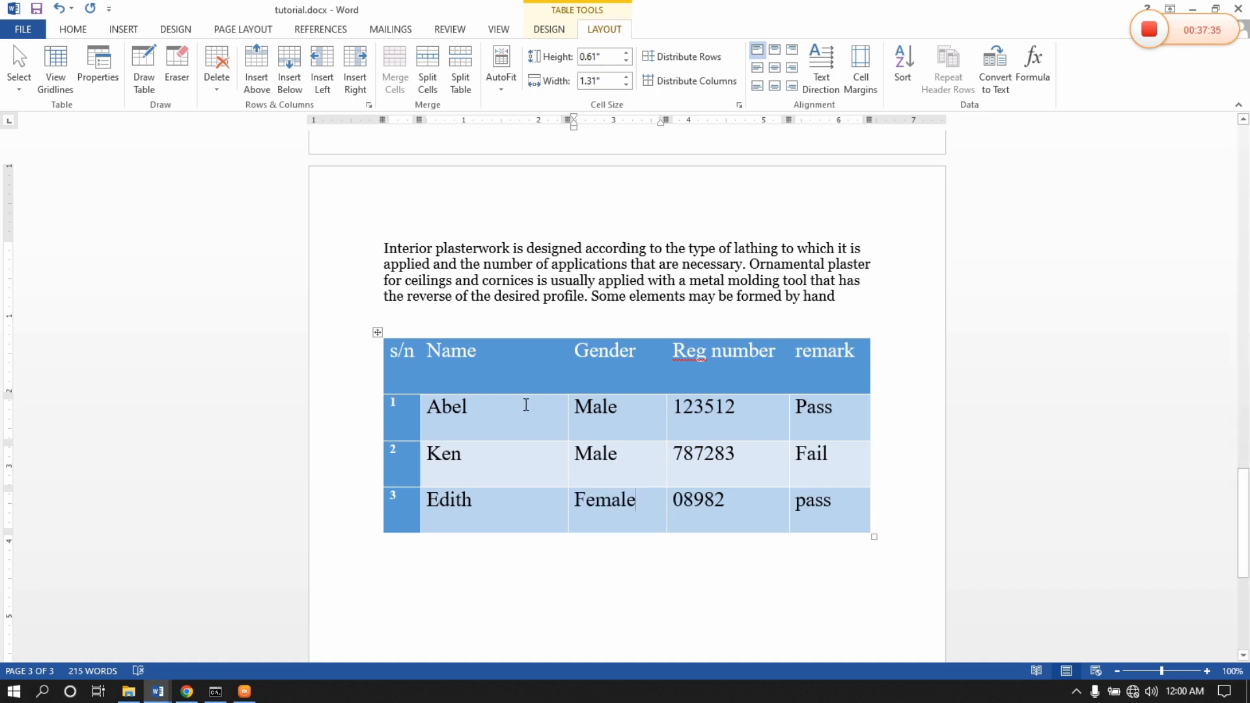
drag(585, 355, 614, 510)
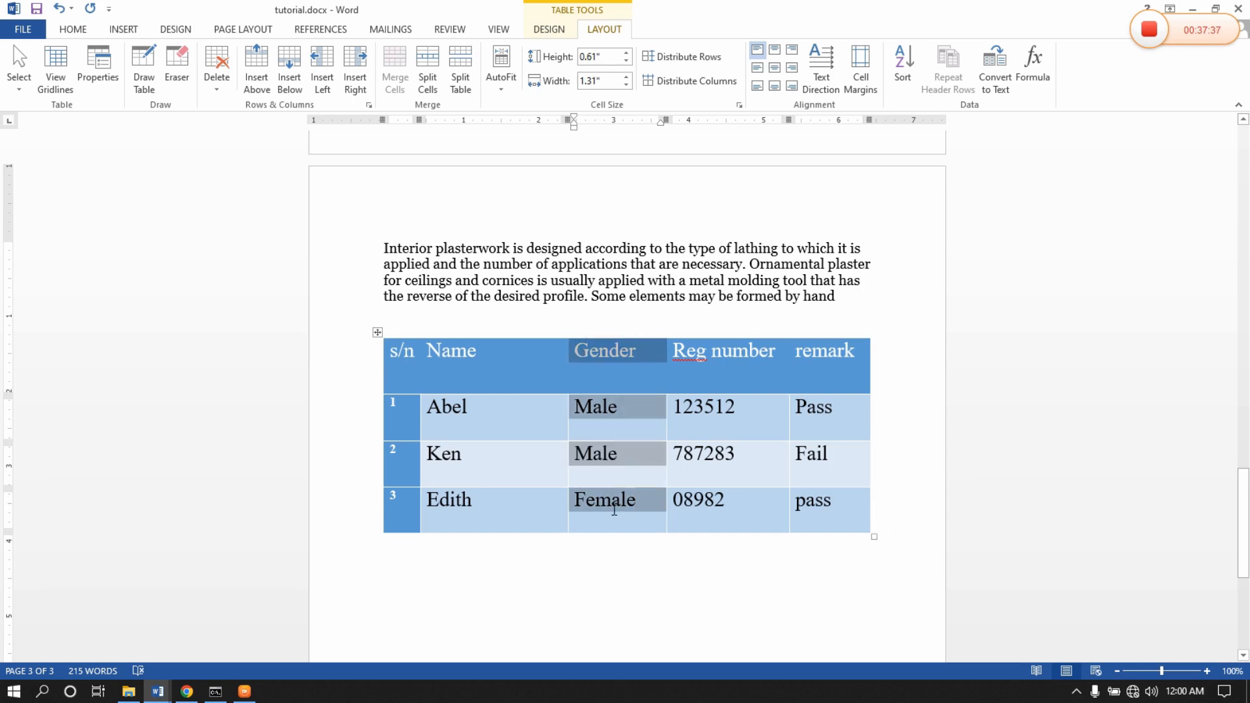
click(216, 94)
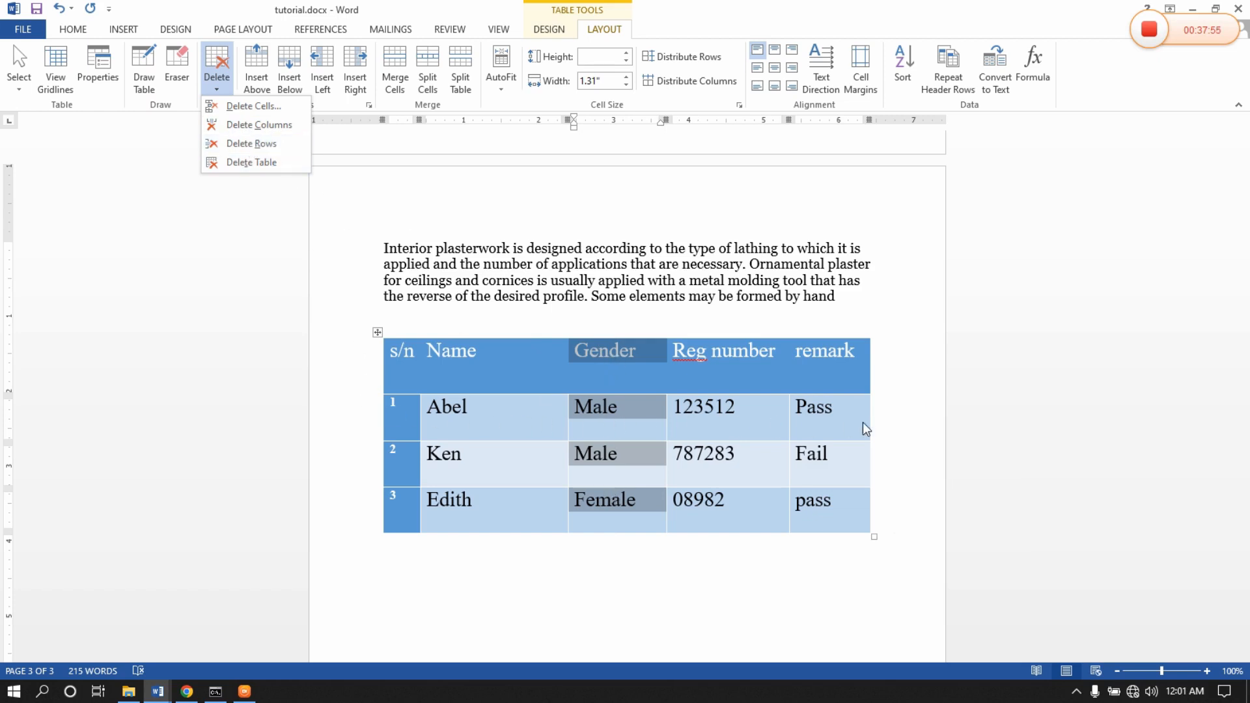
click(260, 165)
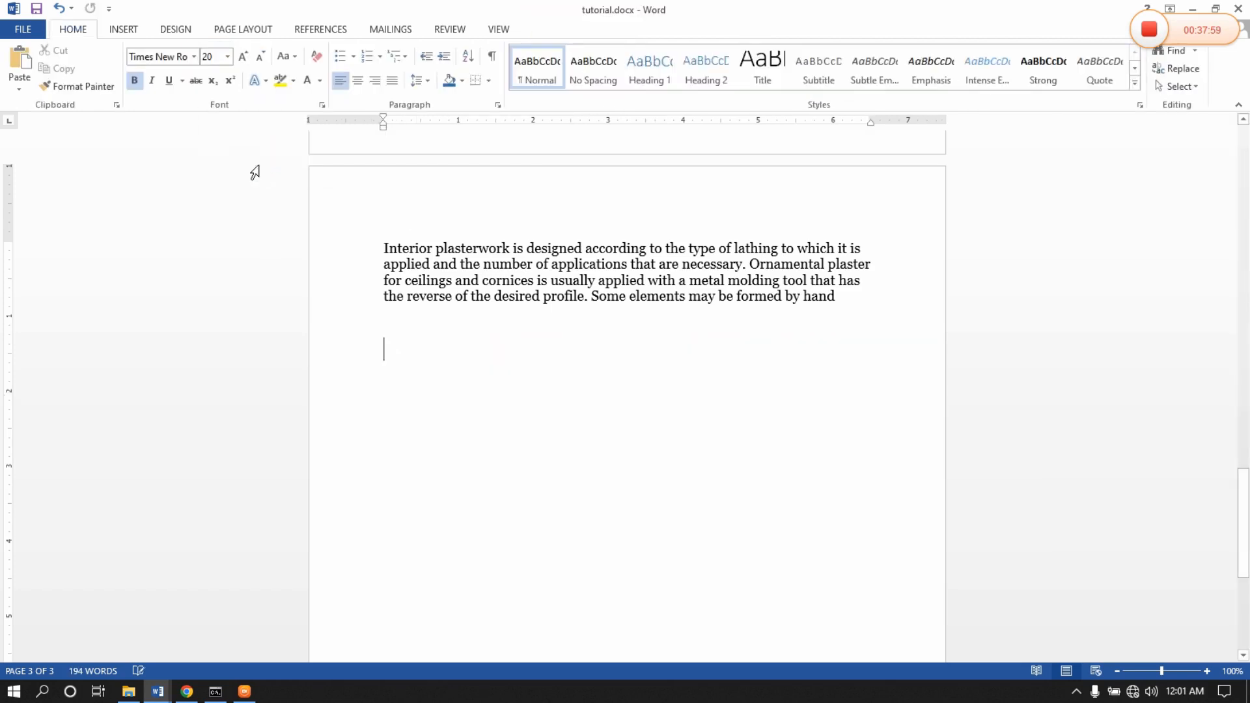
key(ctrl+z)
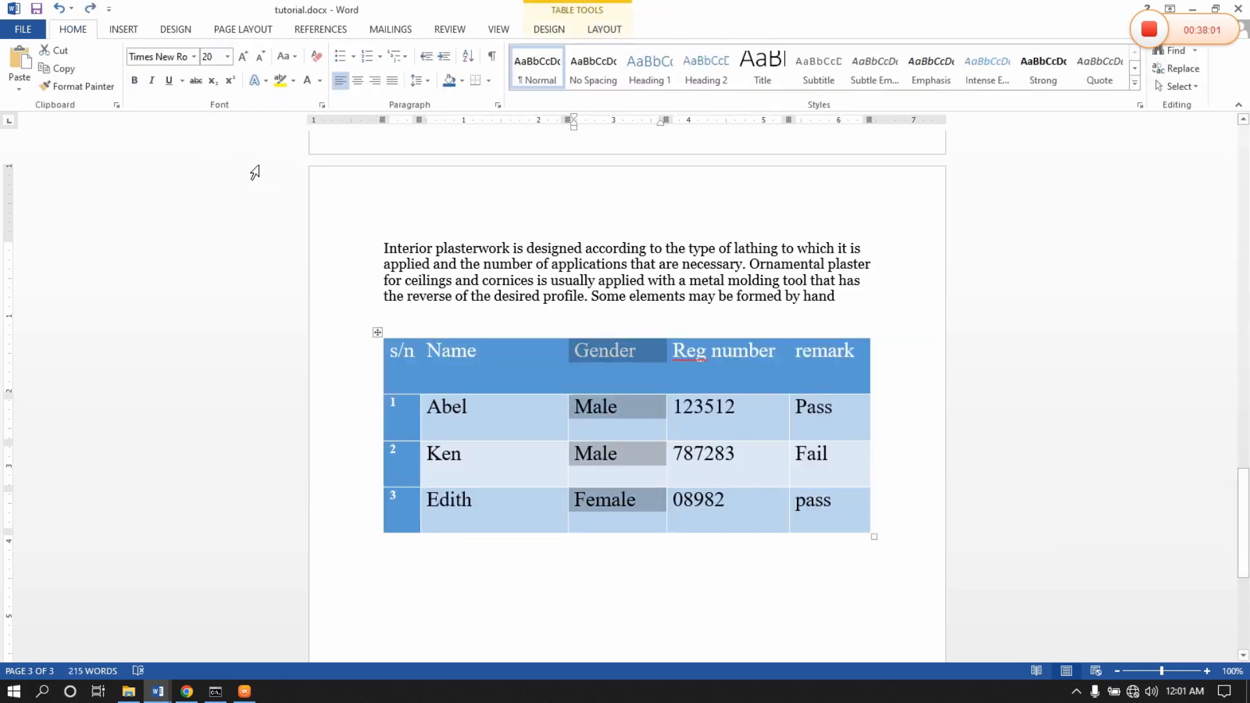
click(604, 32)
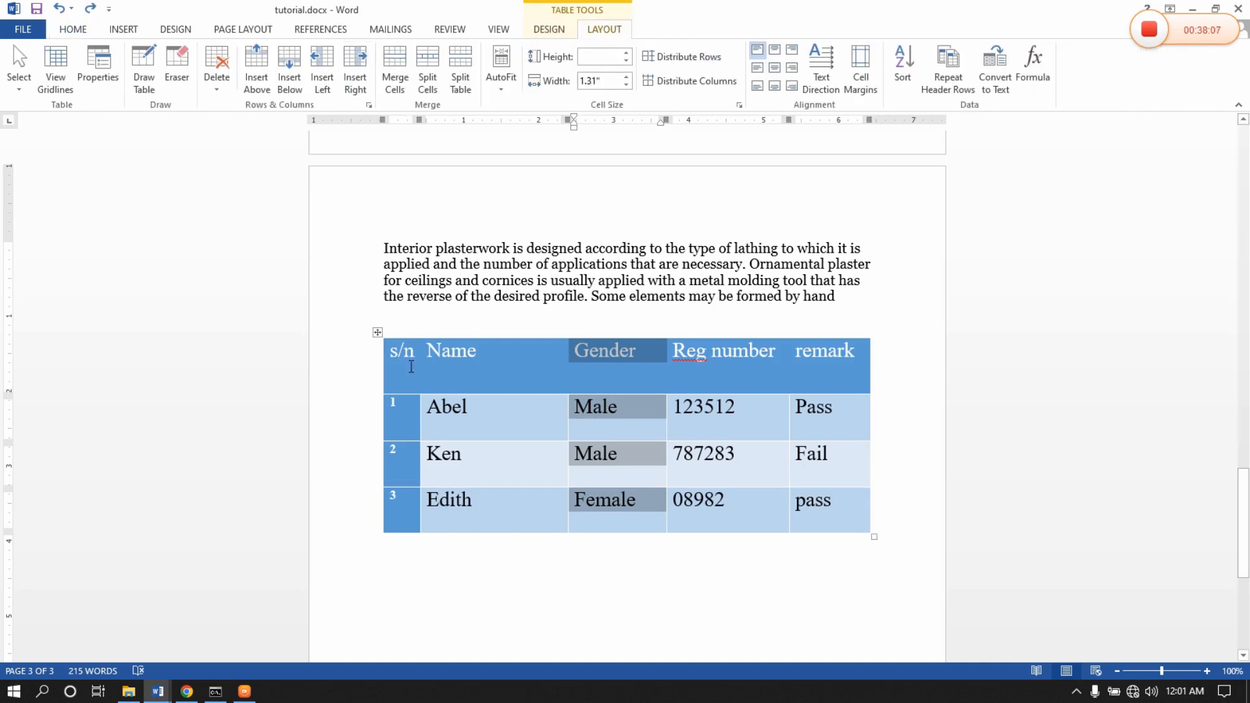
click(441, 379)
click(426, 296)
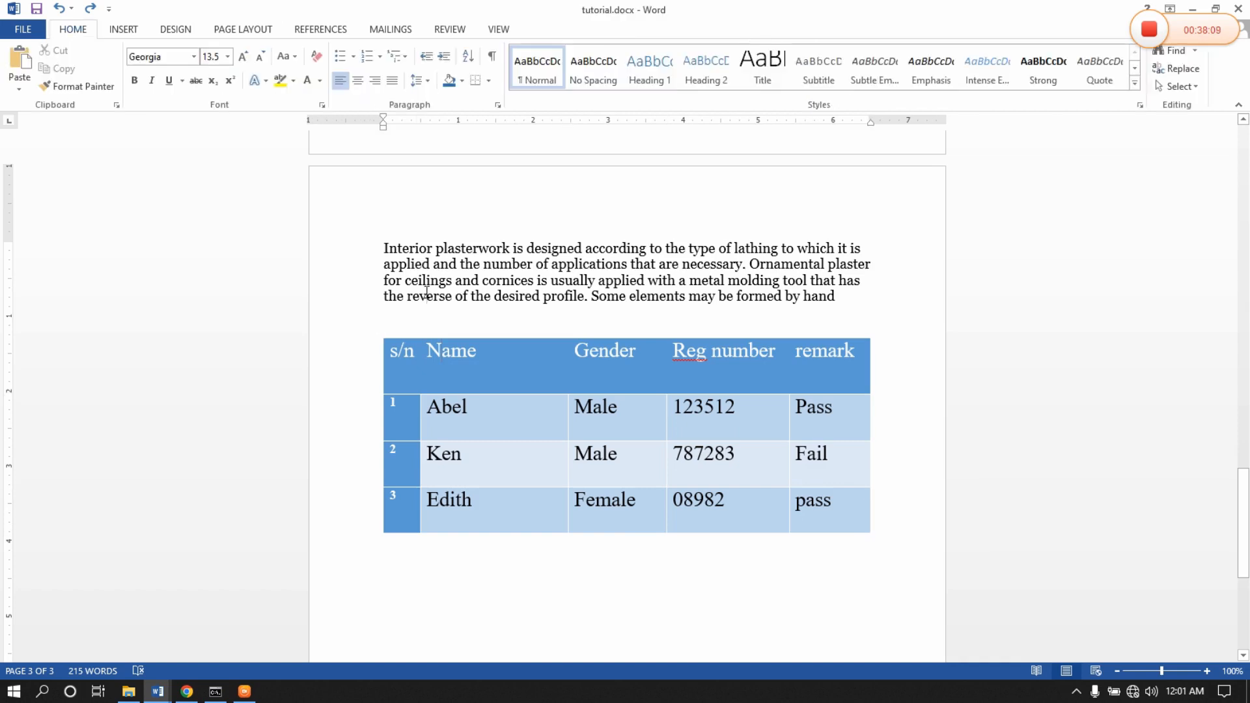
click(490, 383)
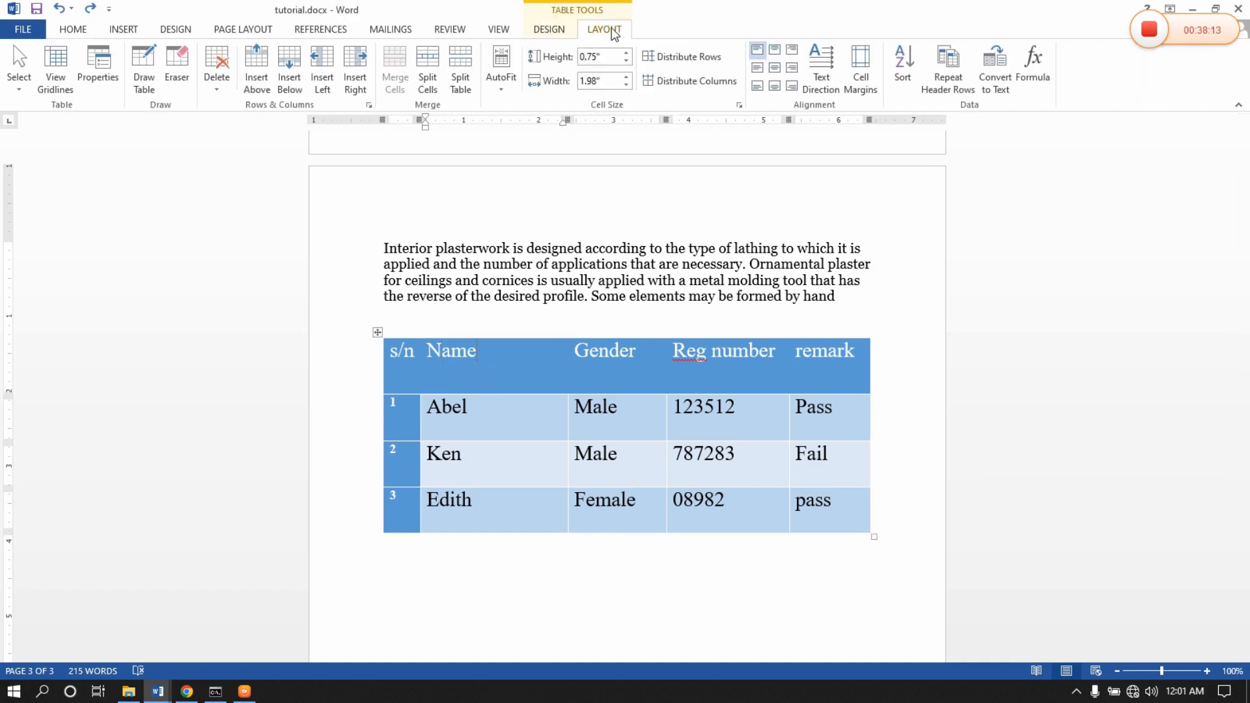
click(218, 90)
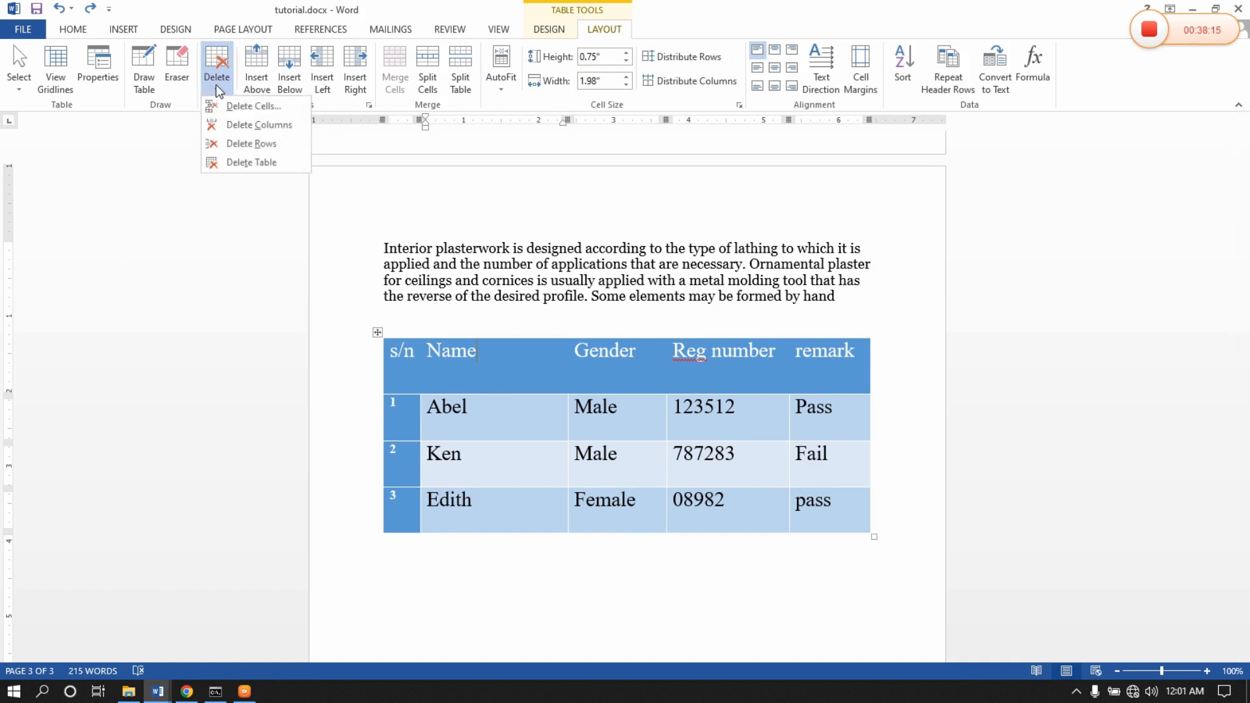
click(571, 340)
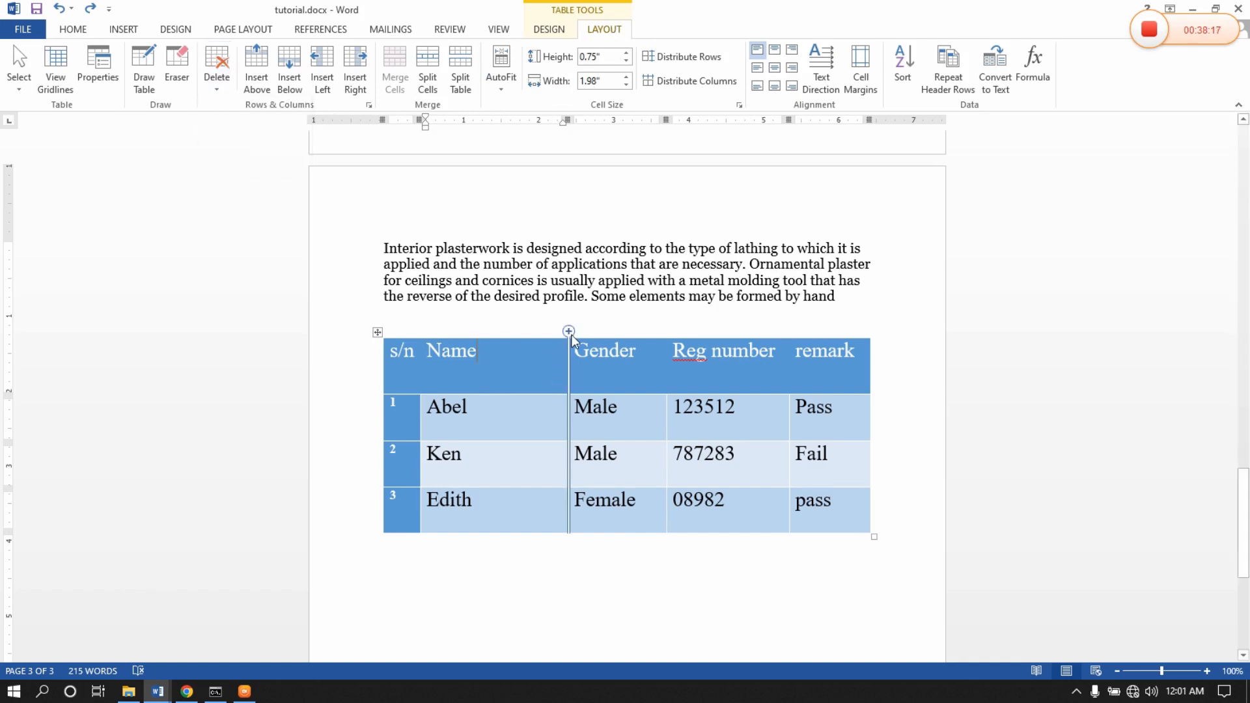
drag(578, 349, 615, 505)
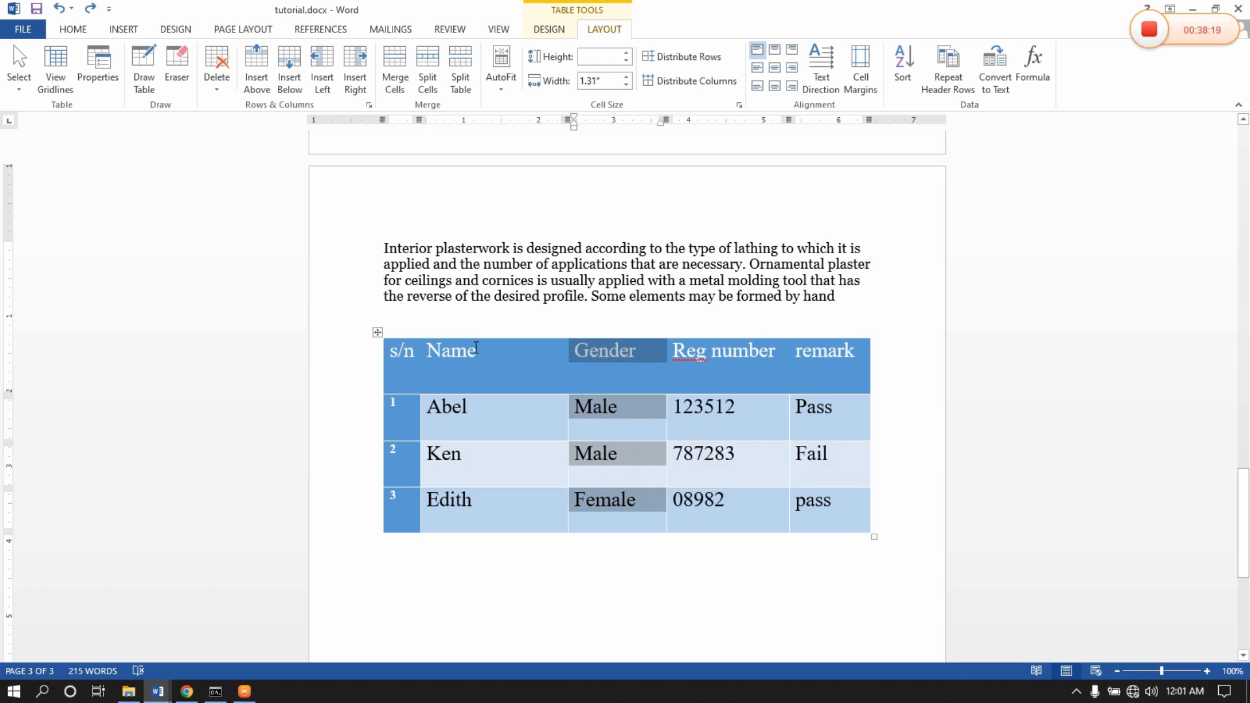
click(639, 353)
drag(639, 353, 574, 353)
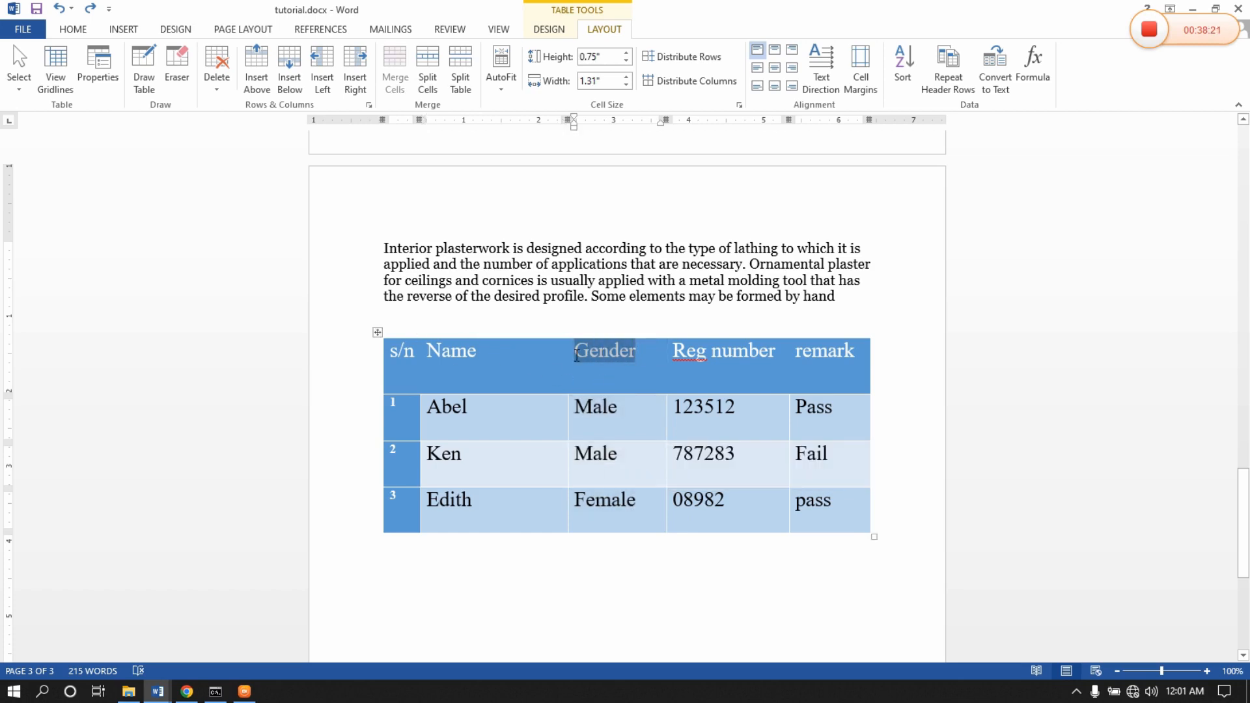
click(649, 358)
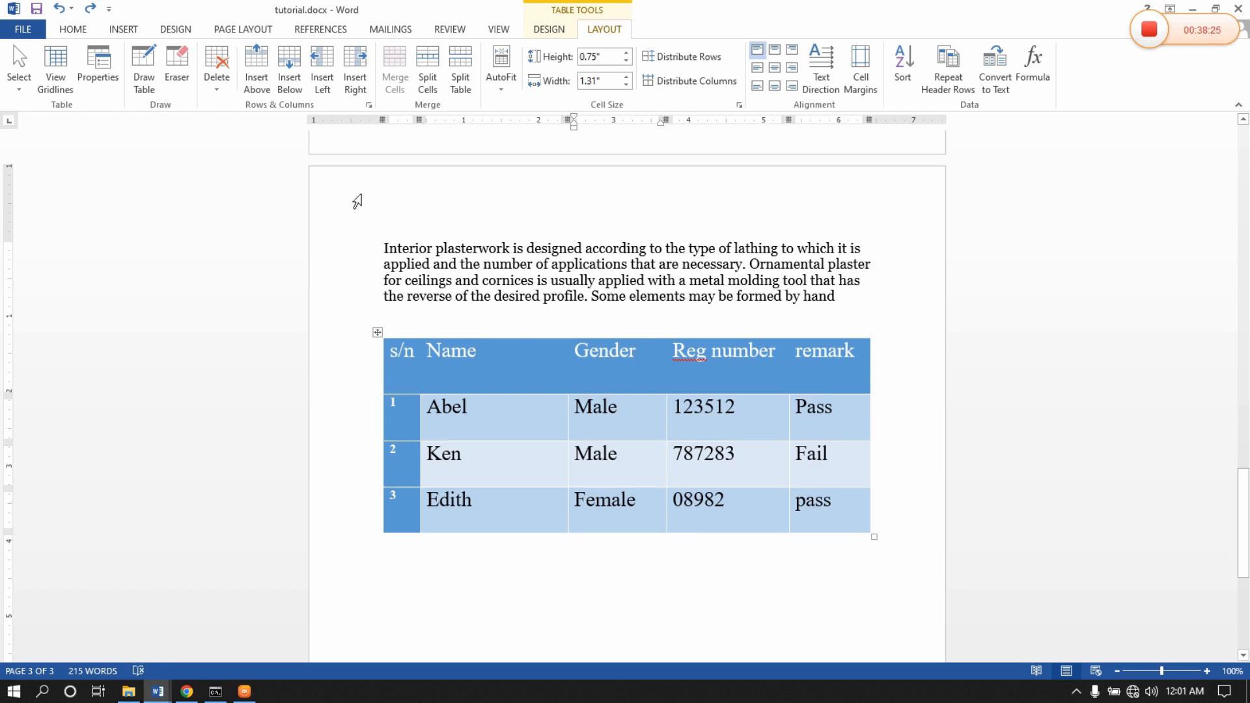
click(218, 85)
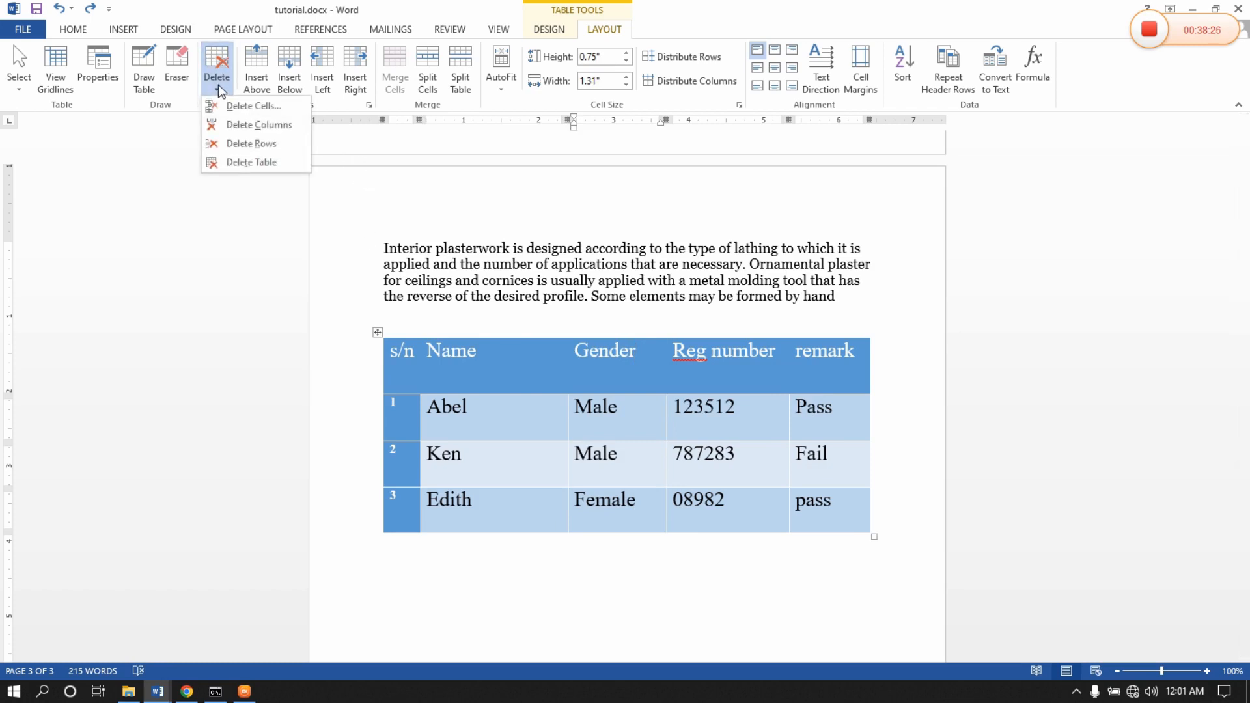
click(241, 124)
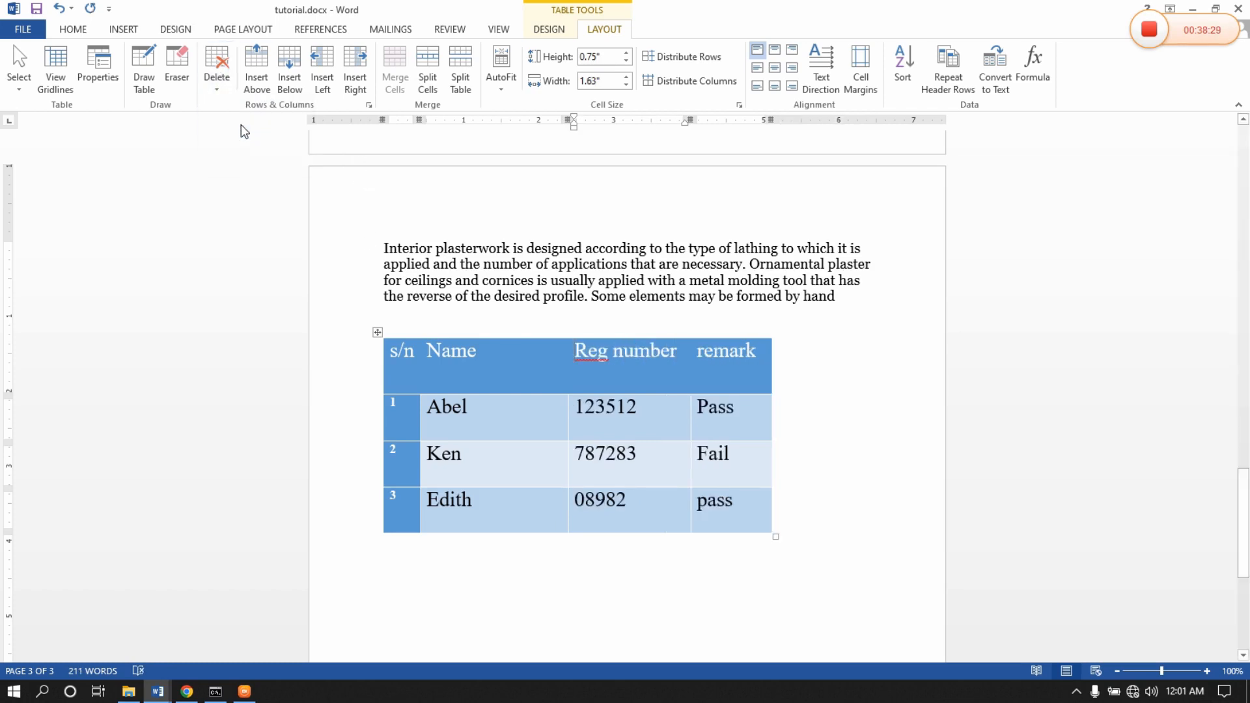
key(ctrl+z)
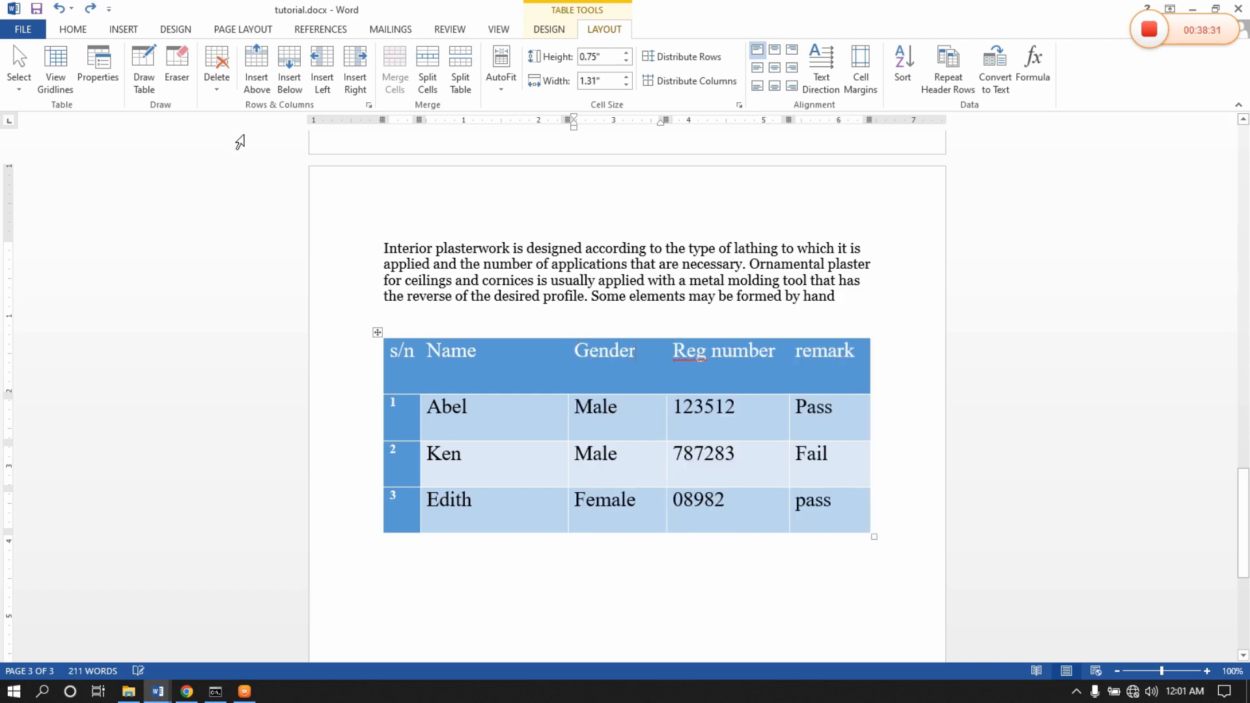
key(ctrl+y)
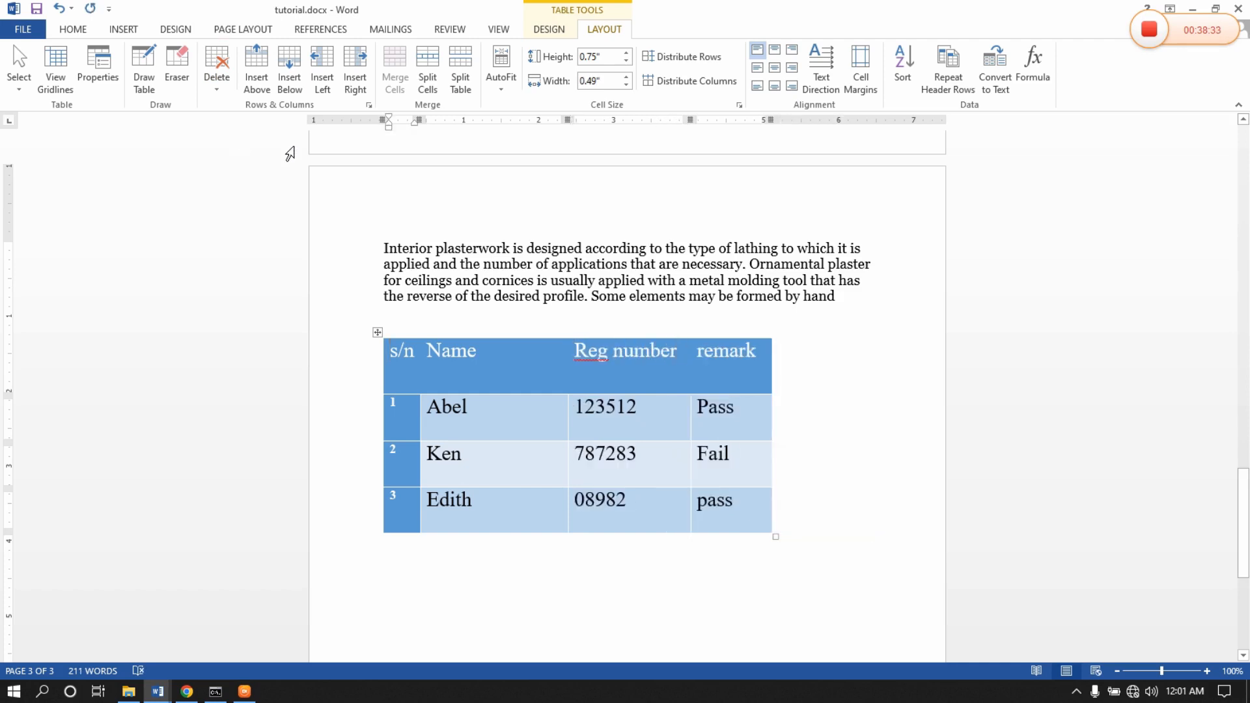
key(ctrl+z)
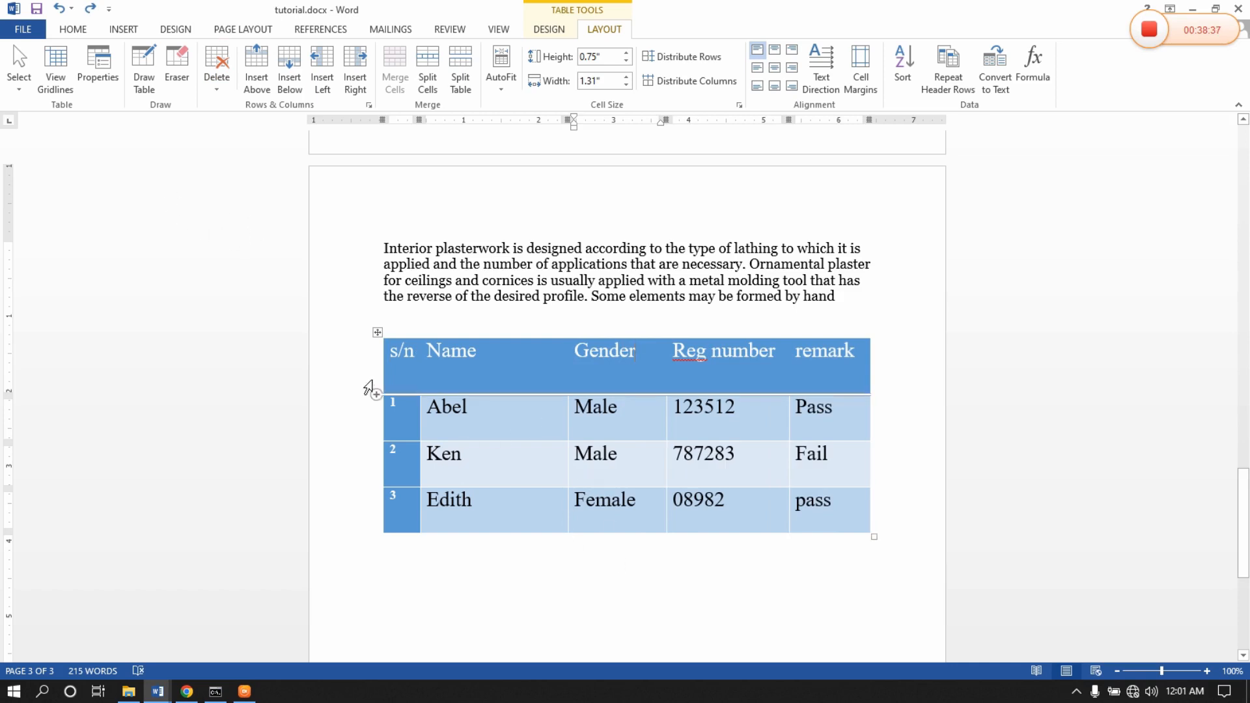
click(377, 332)
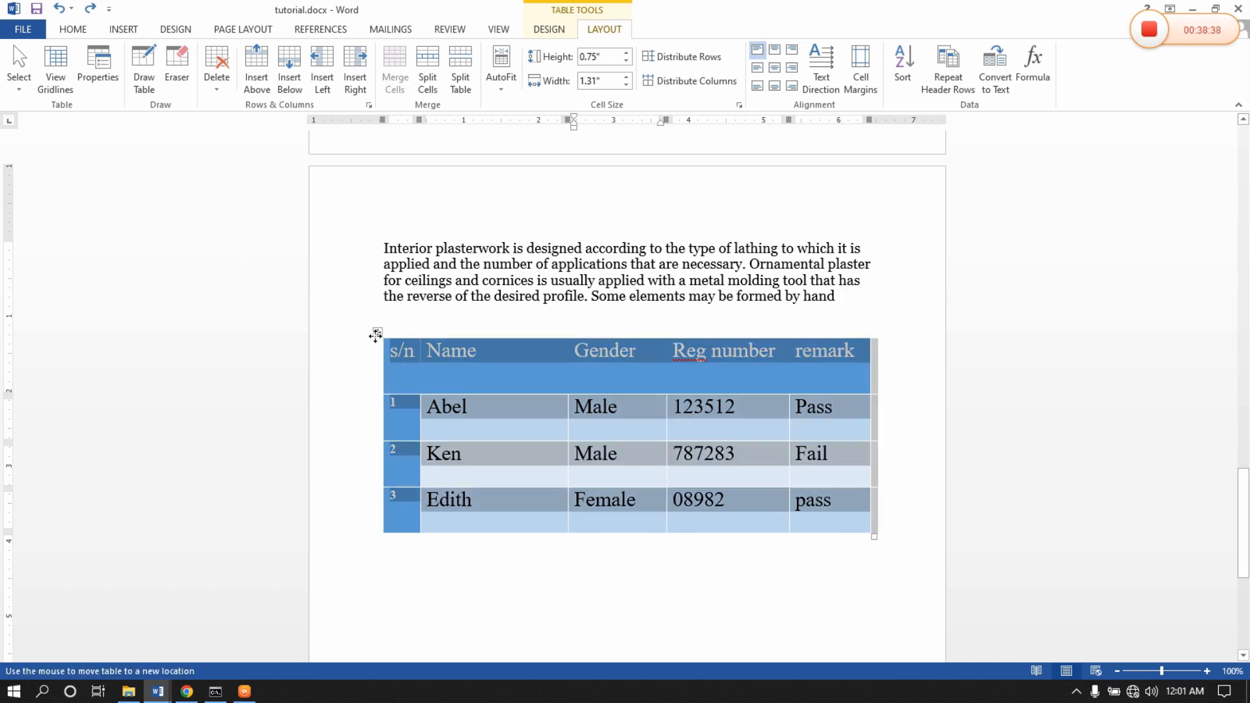
Apply the plain Table Grid style, giving the table black borders.
click(553, 30)
click(228, 77)
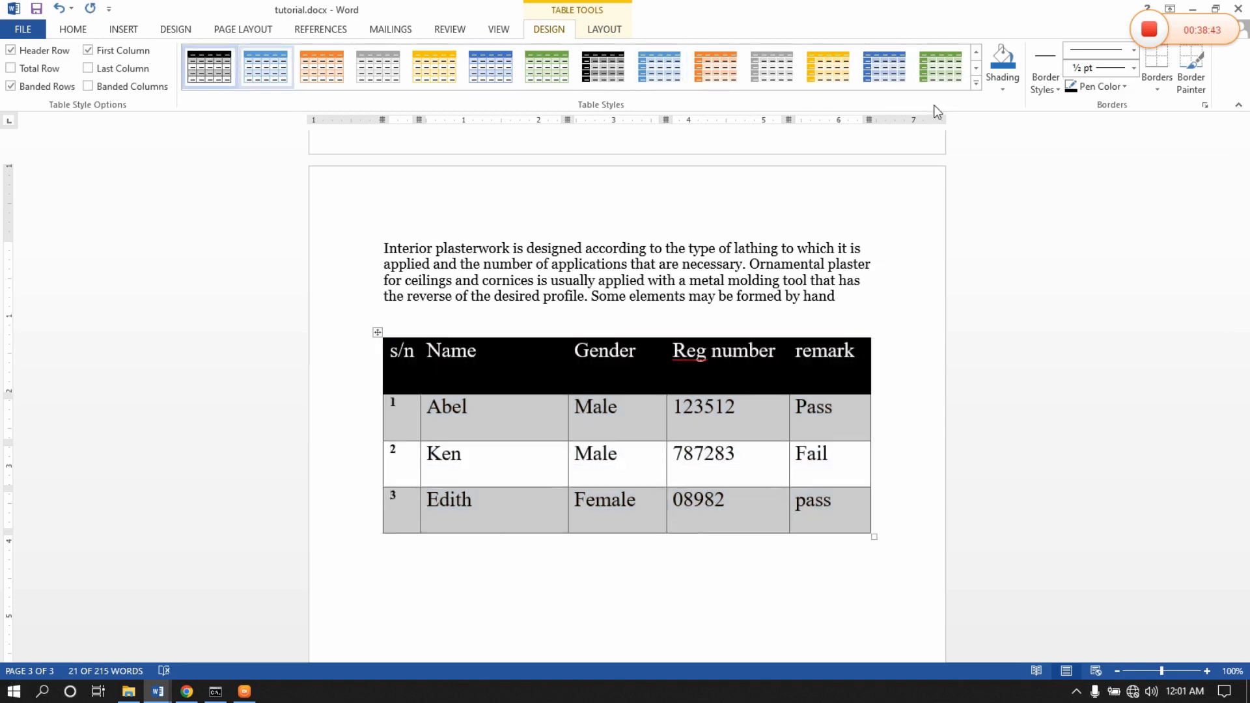
click(976, 84)
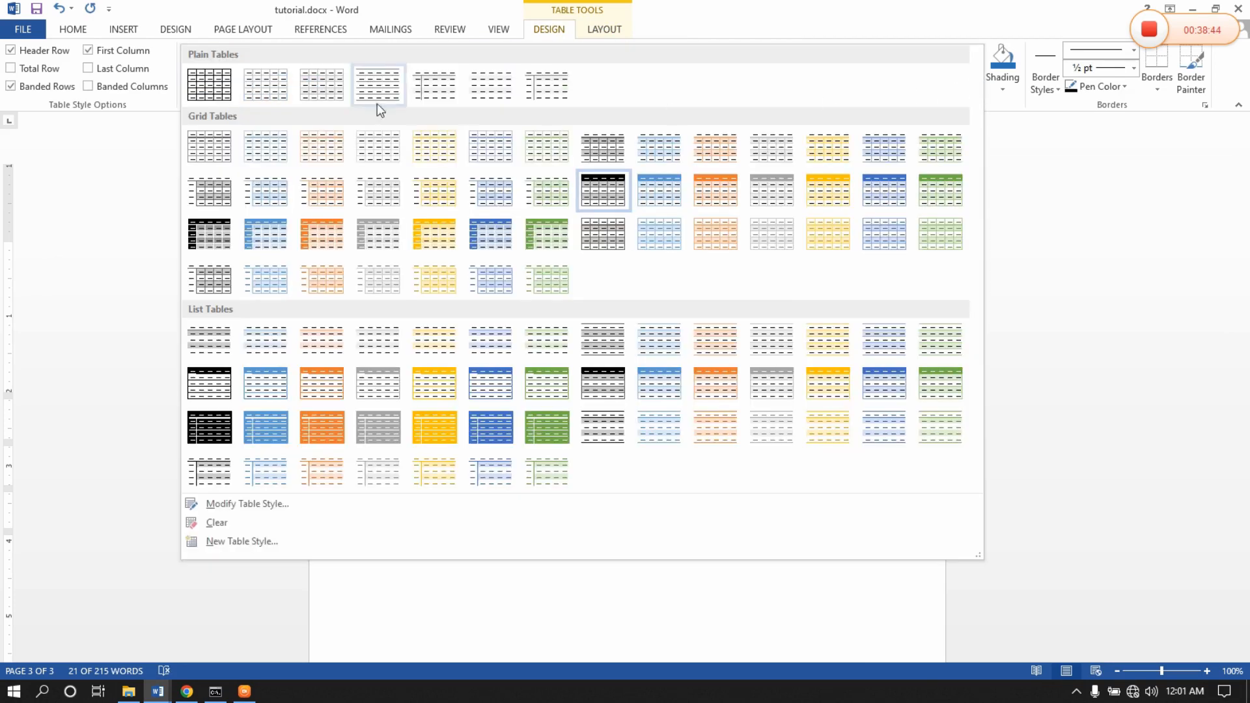
click(227, 82)
click(637, 474)
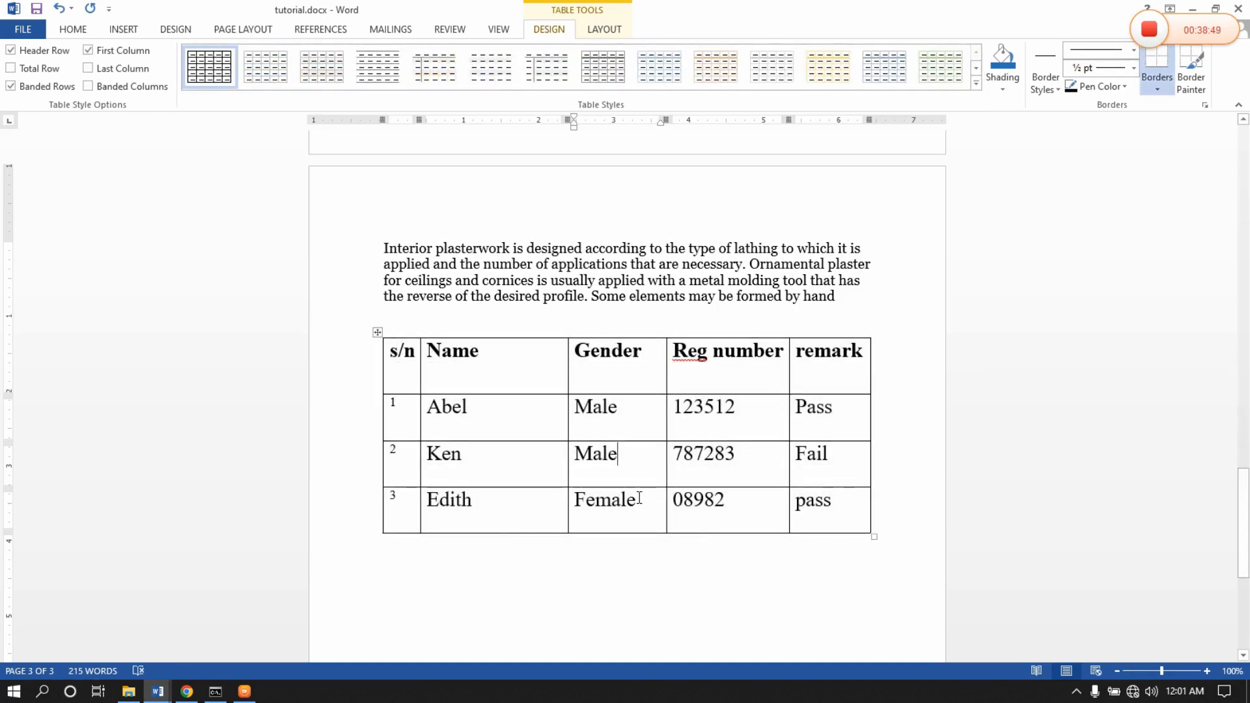
click(604, 29)
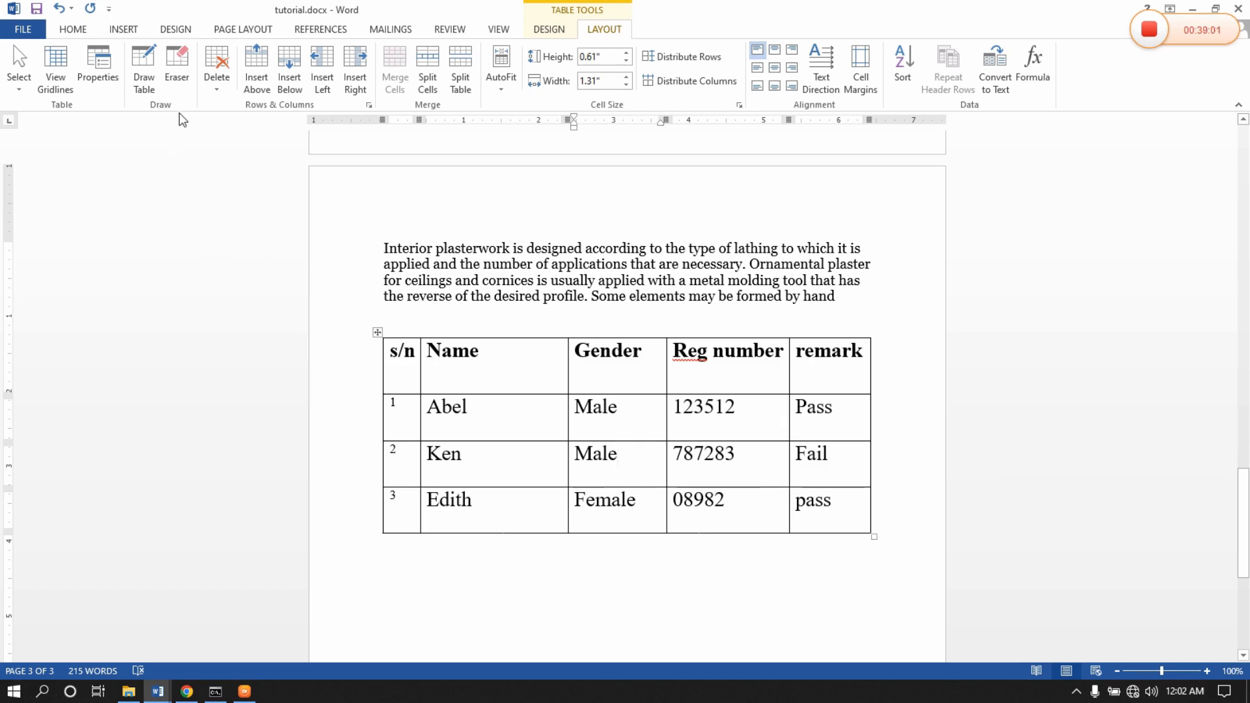
Erase the vertical borders in Ken's row, undoing a stray erase in Abel's row, to merge it into one cell.
click(176, 69)
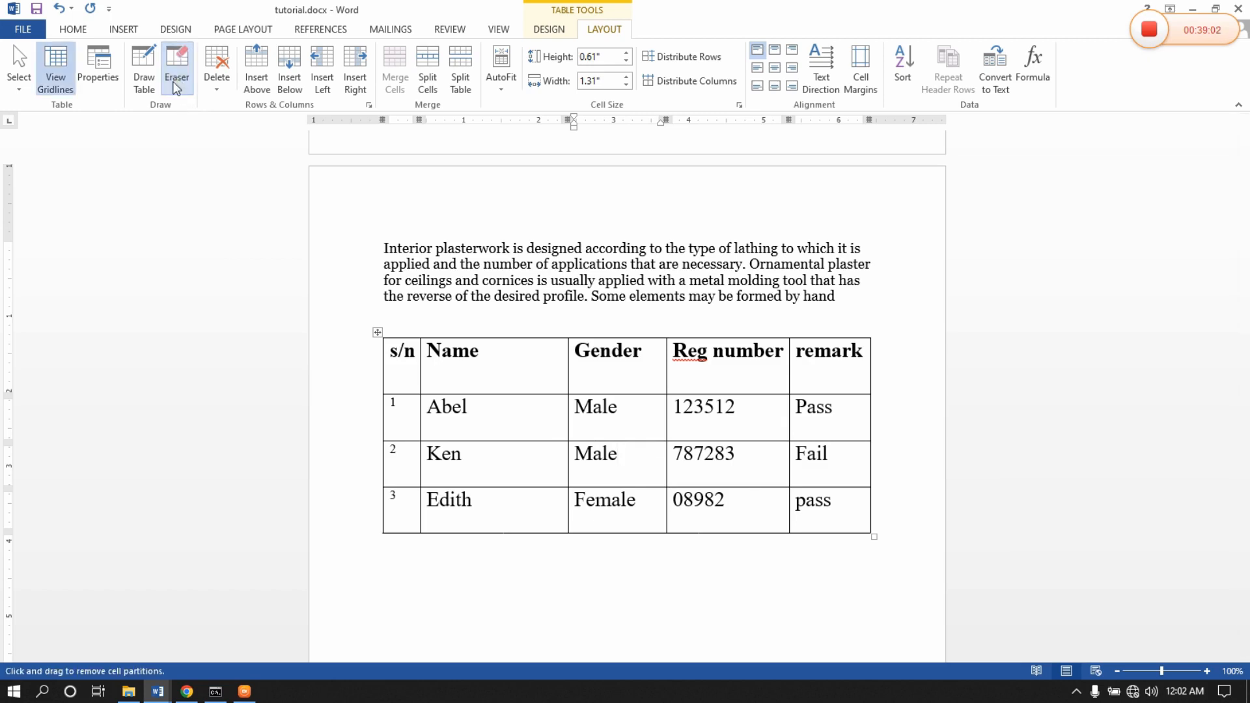
click(570, 408)
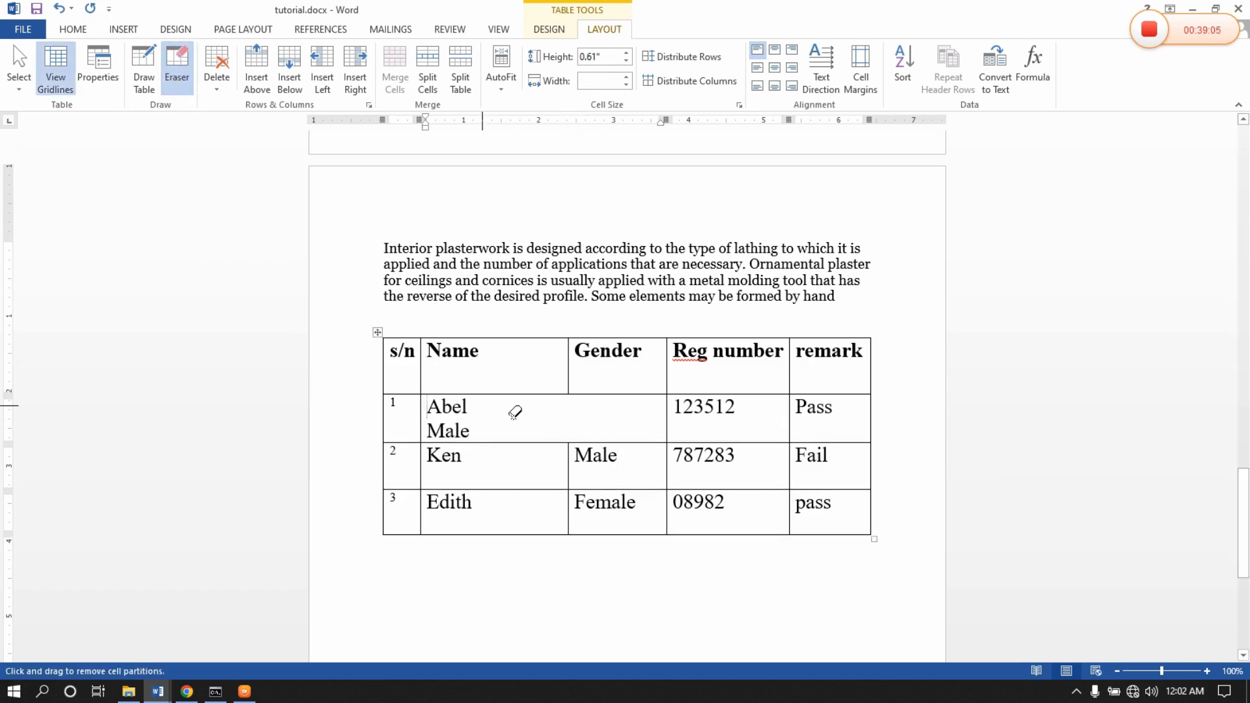
key(ctrl+z)
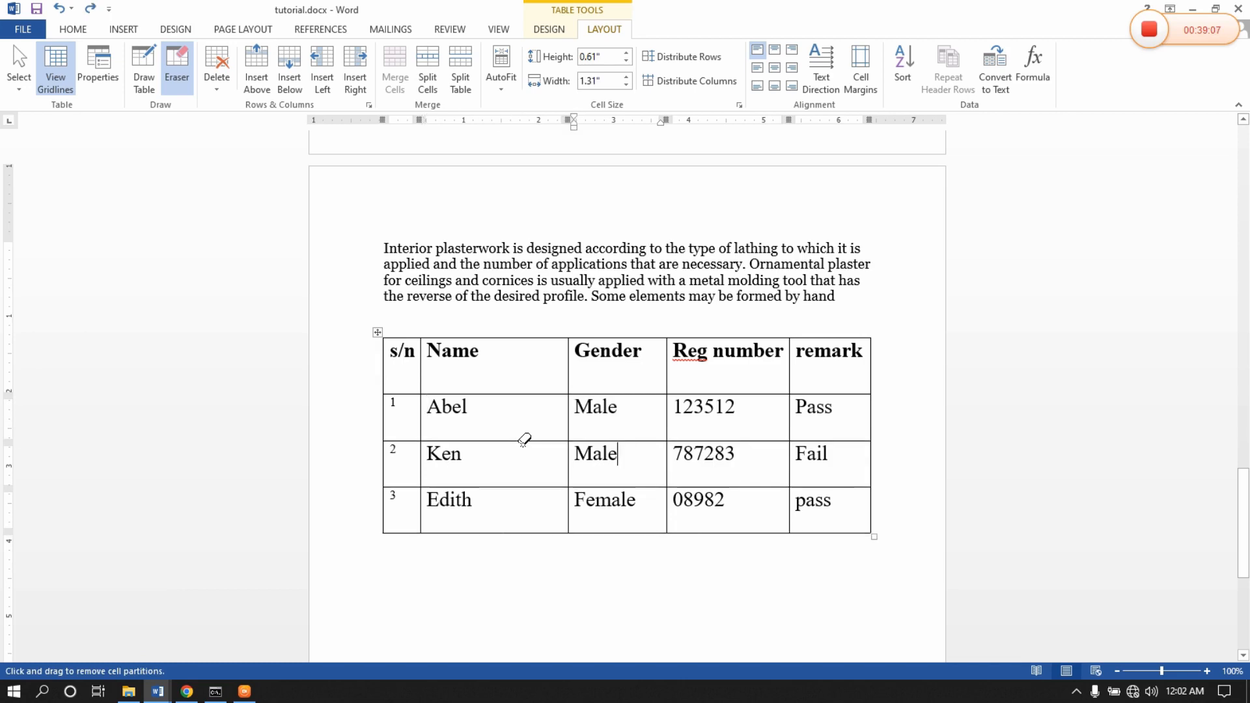
click(570, 464)
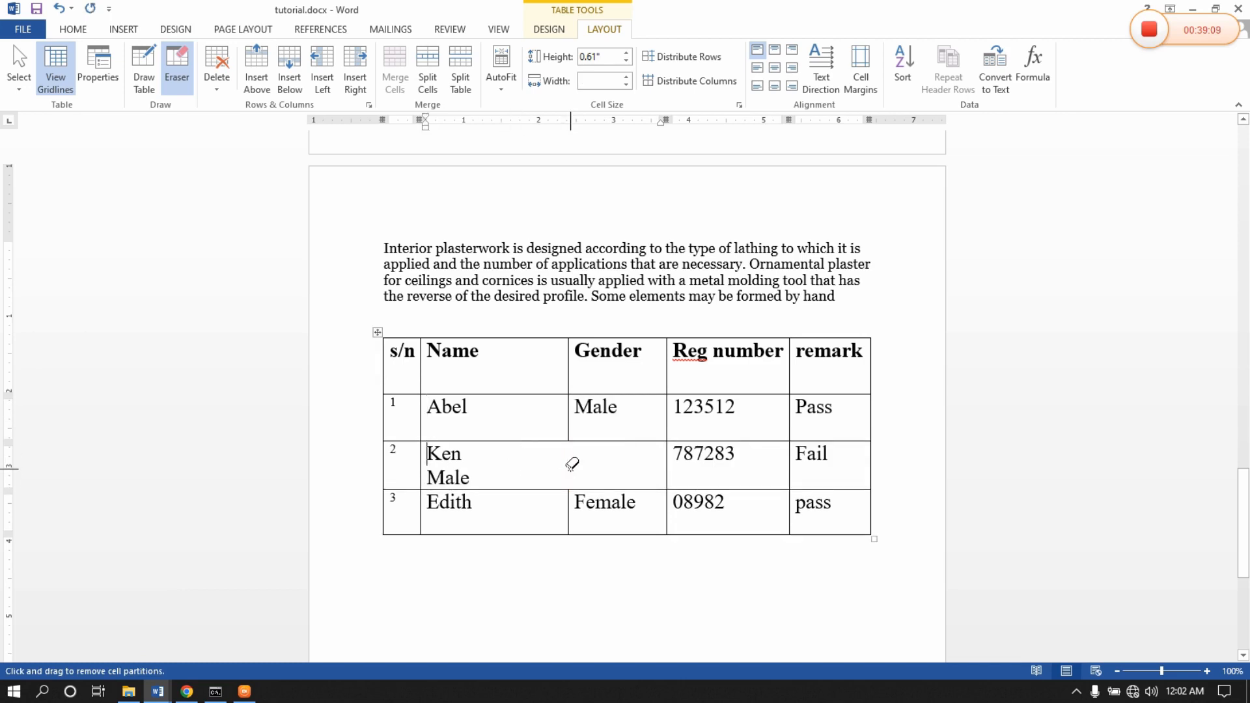
click(666, 464)
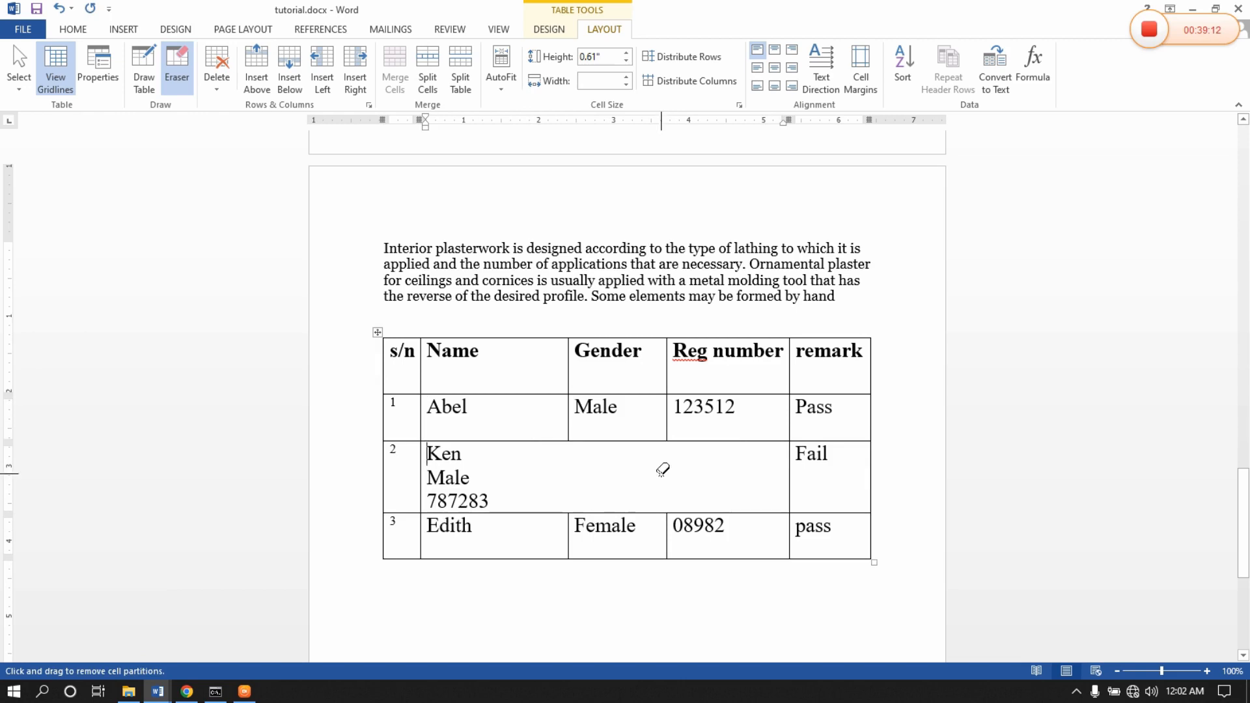
click(790, 459)
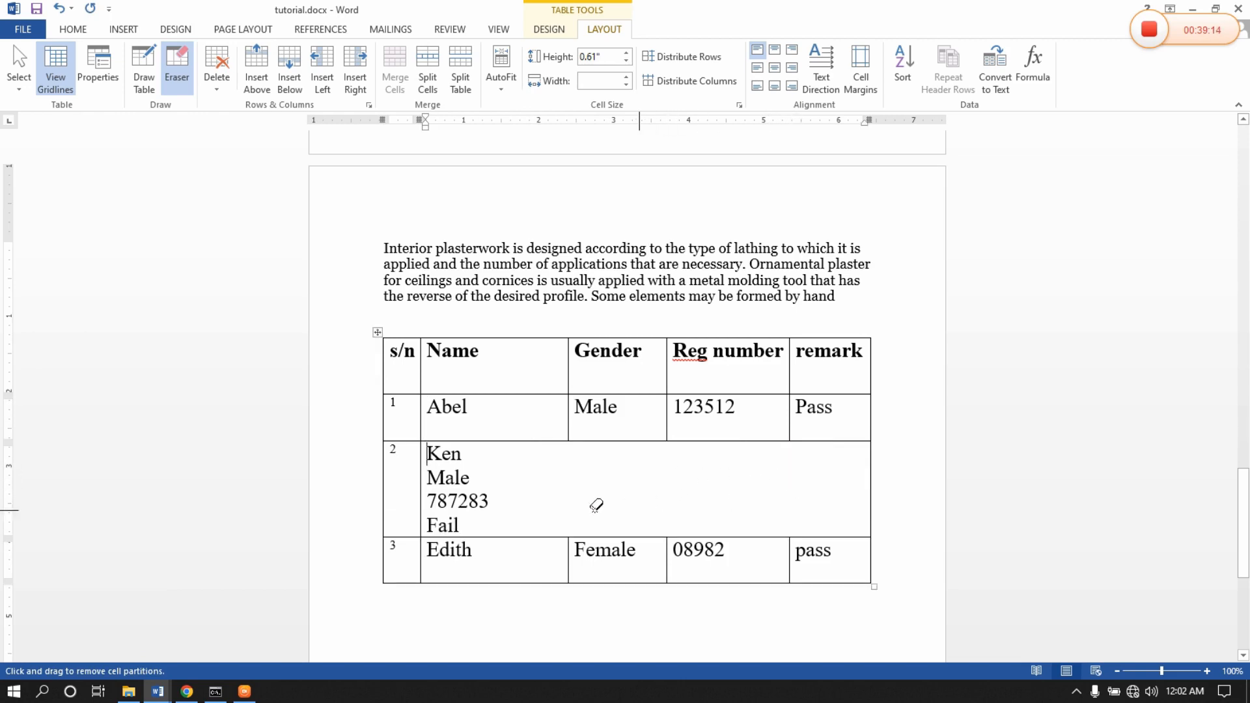
click(422, 476)
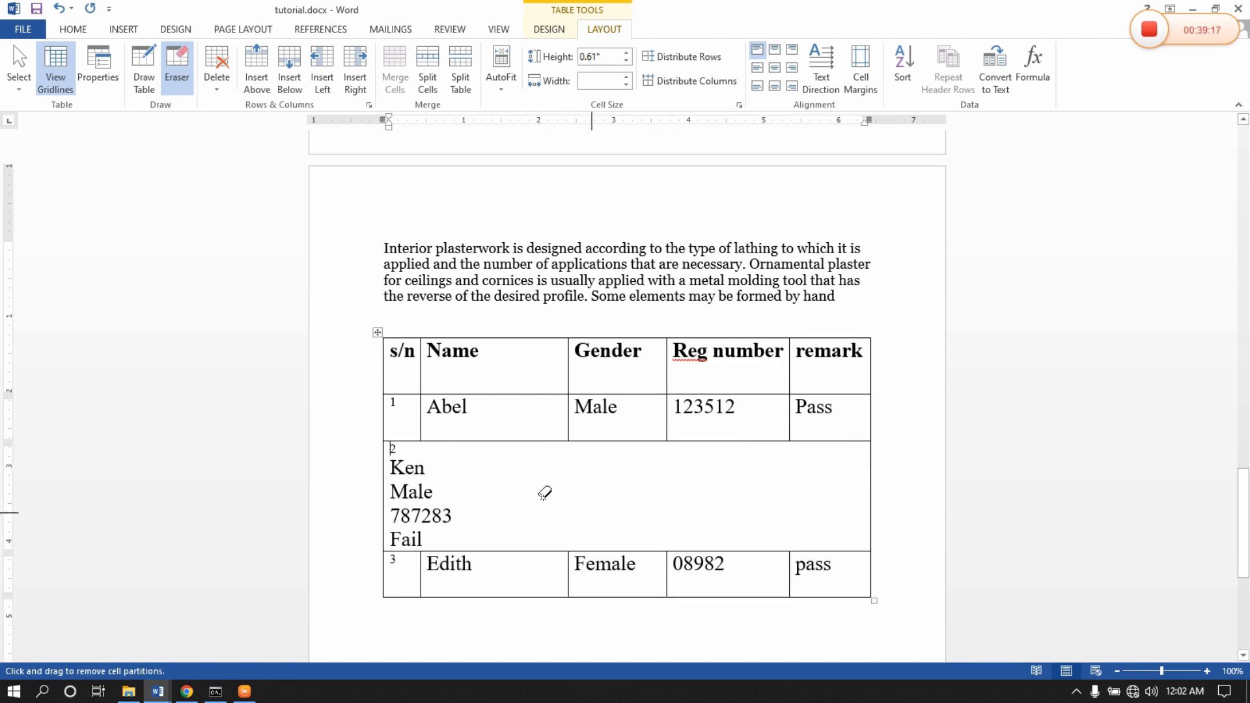
click(172, 81)
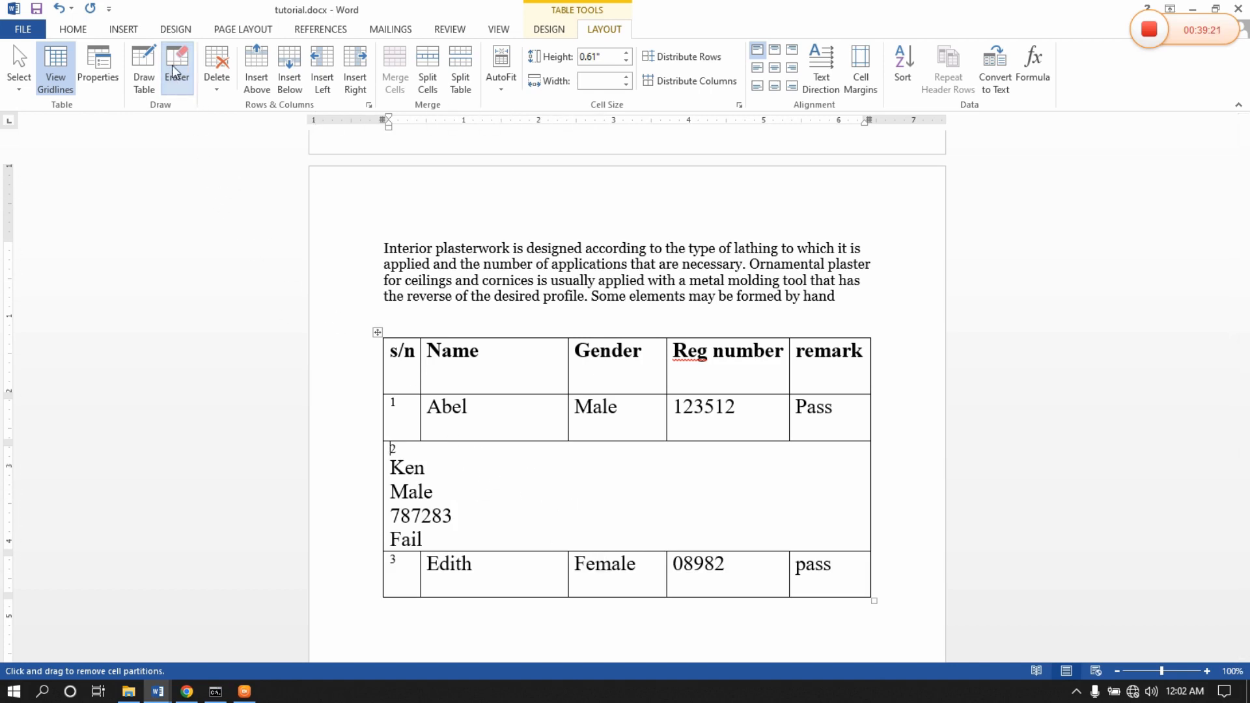
Draw three vertical borders through Ken's merged row at the Gender, Reg number and remark column edges.
click(148, 71)
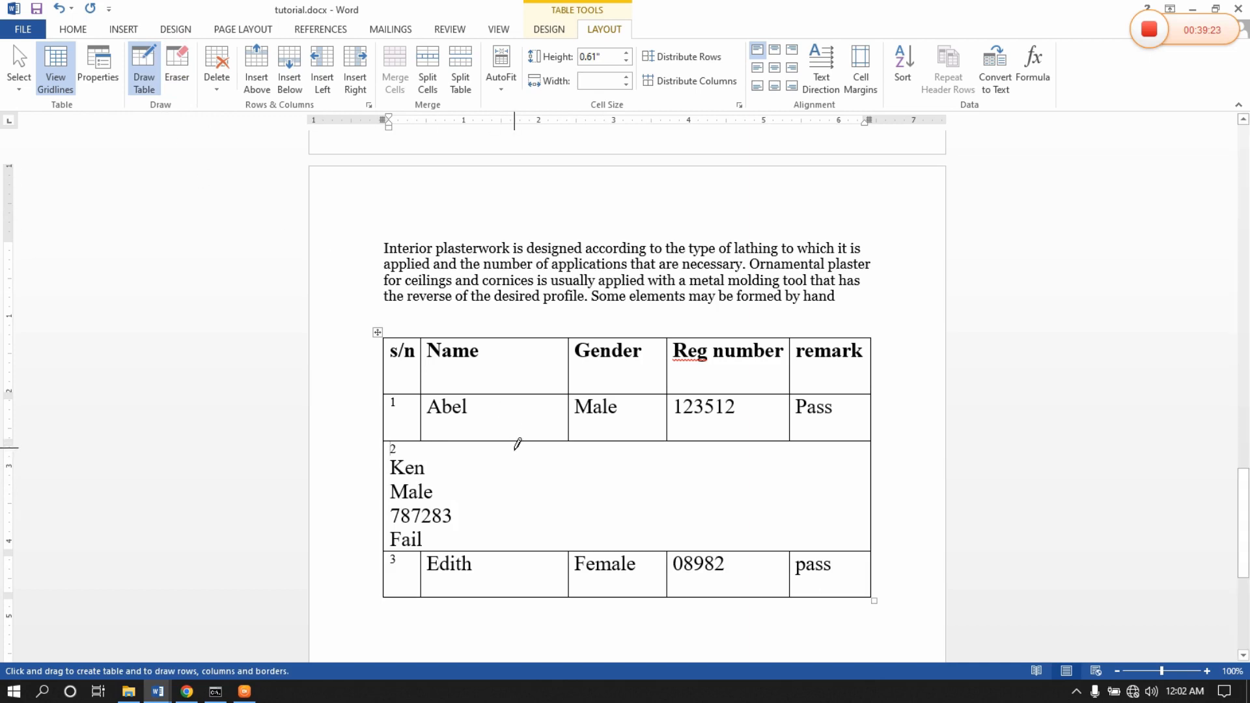
drag(573, 437, 571, 560)
drag(674, 437, 669, 551)
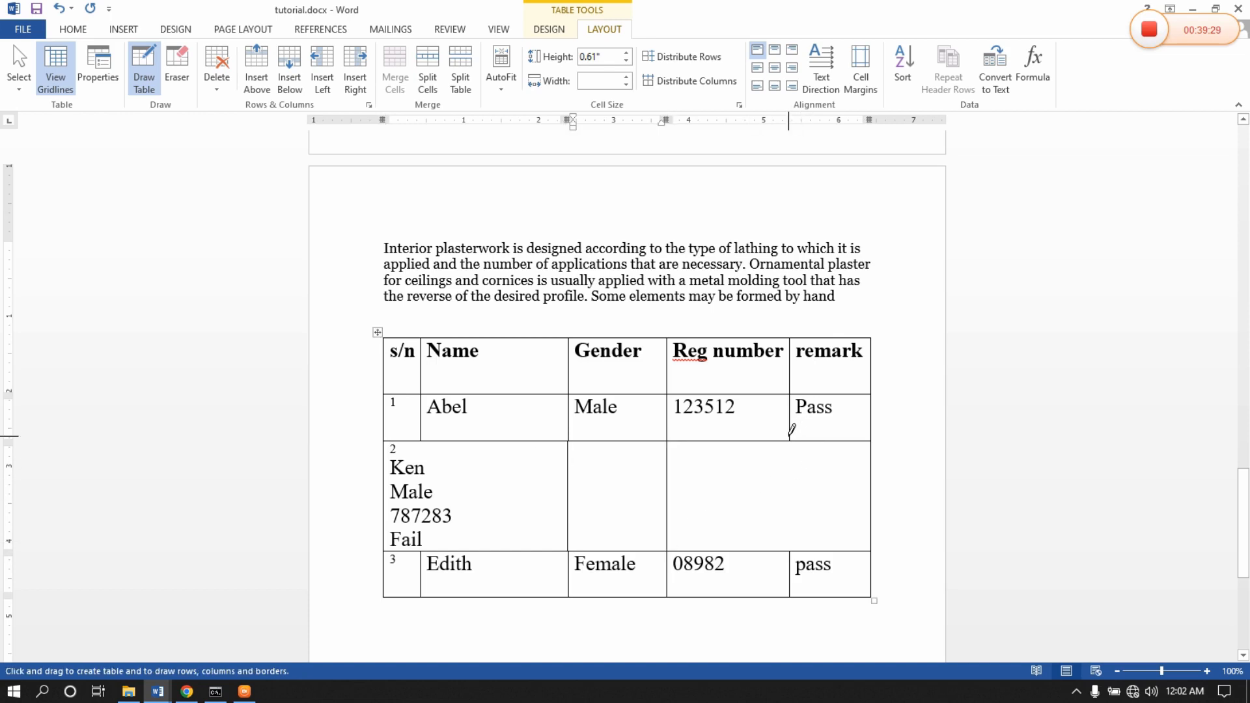
drag(791, 431, 781, 530)
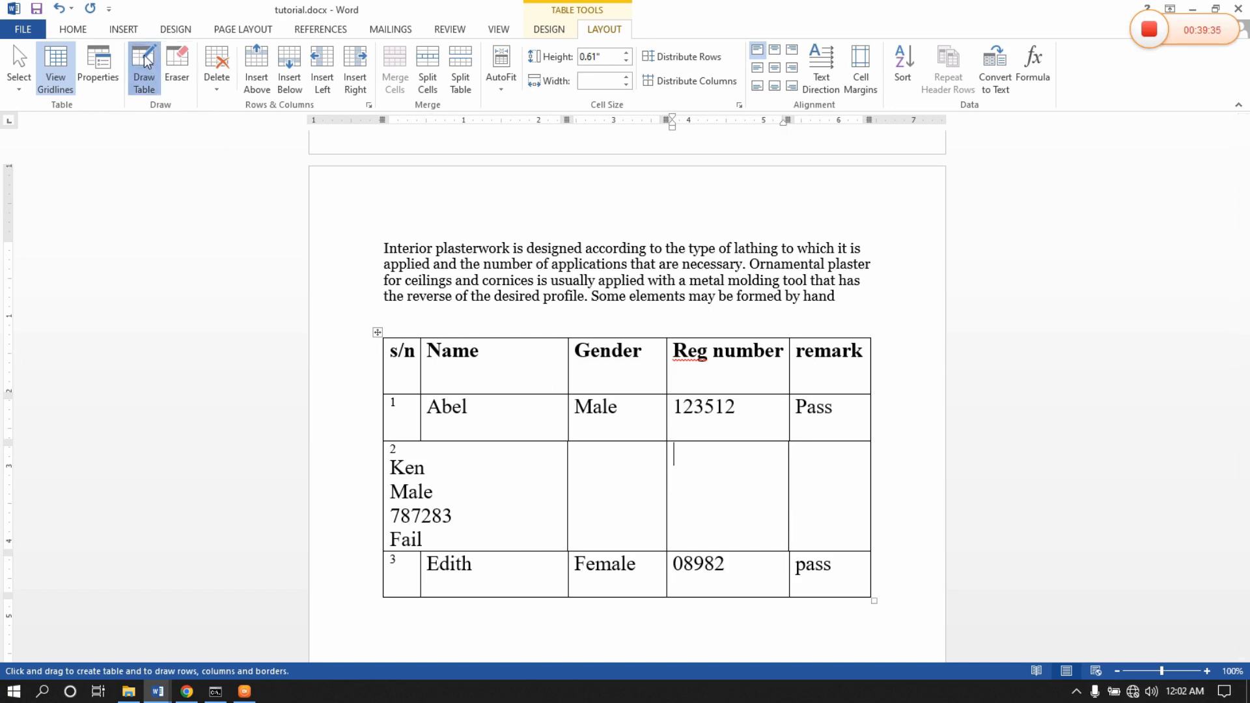
key(Escape)
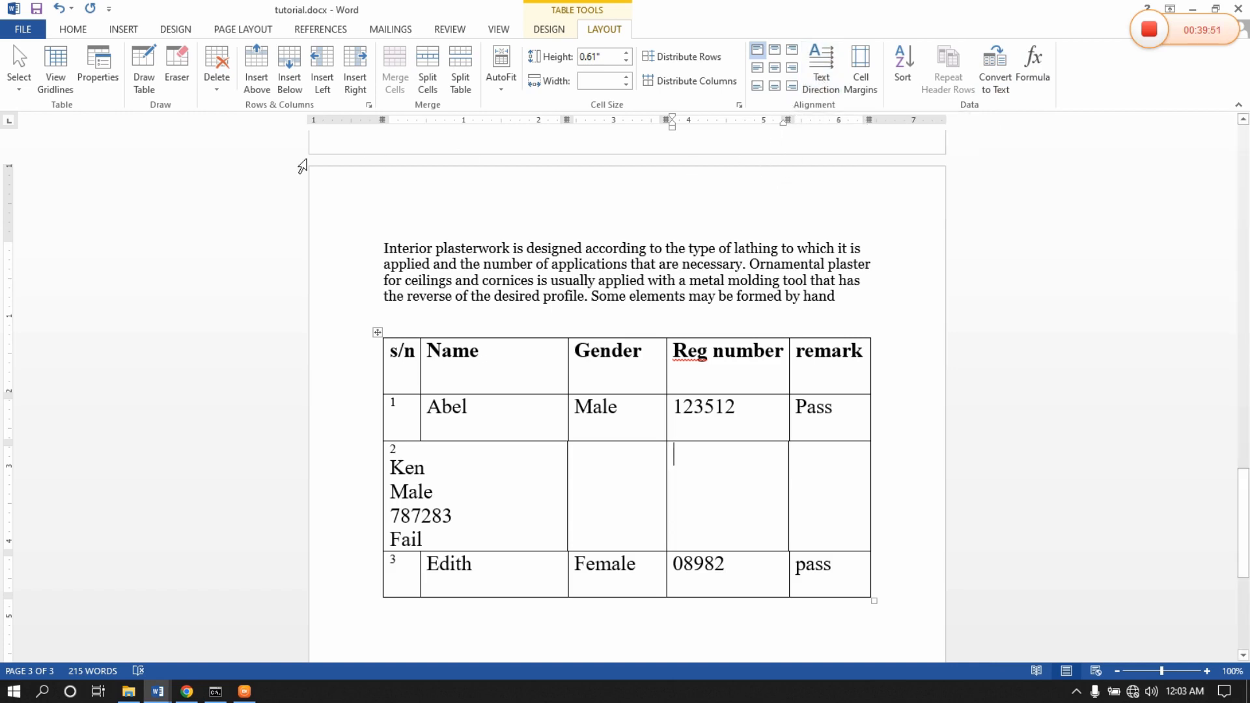
Browse to the 700 Full HD background folder in the picture chooser, then cancel without inserting.
click(133, 29)
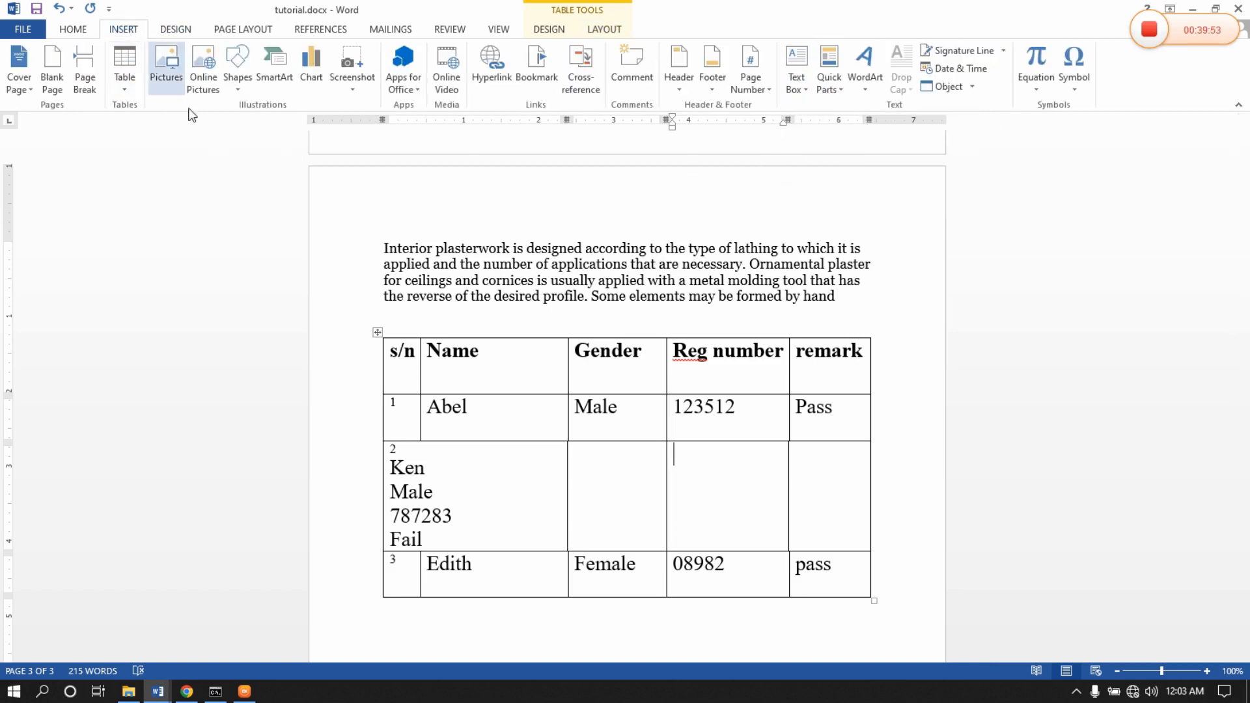
click(174, 79)
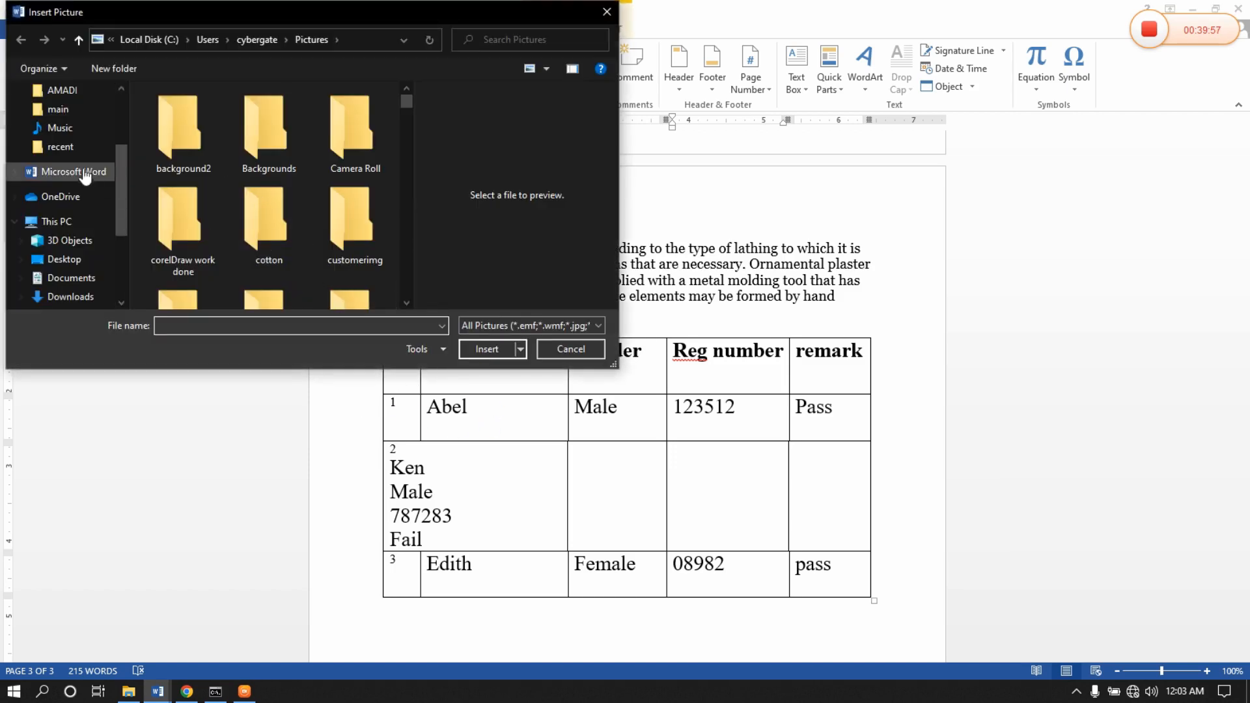
scroll(65, 260, down, 1)
scroll(65, 261, down, 2)
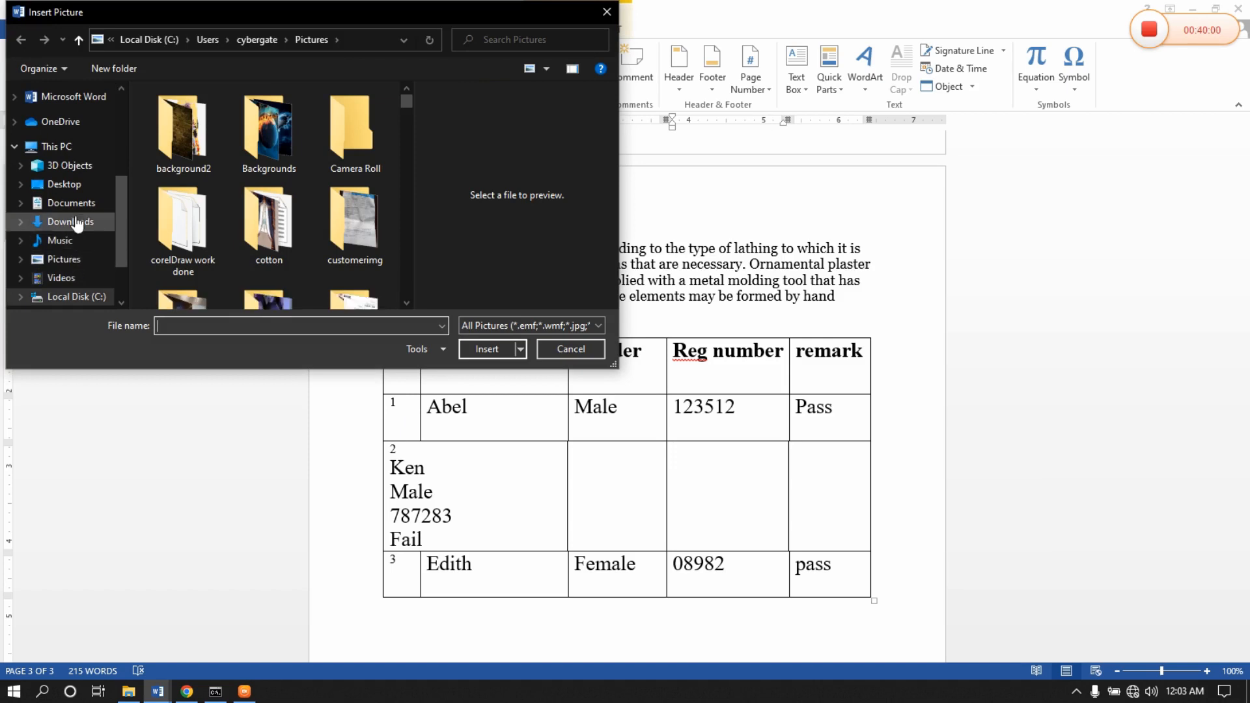
click(82, 260)
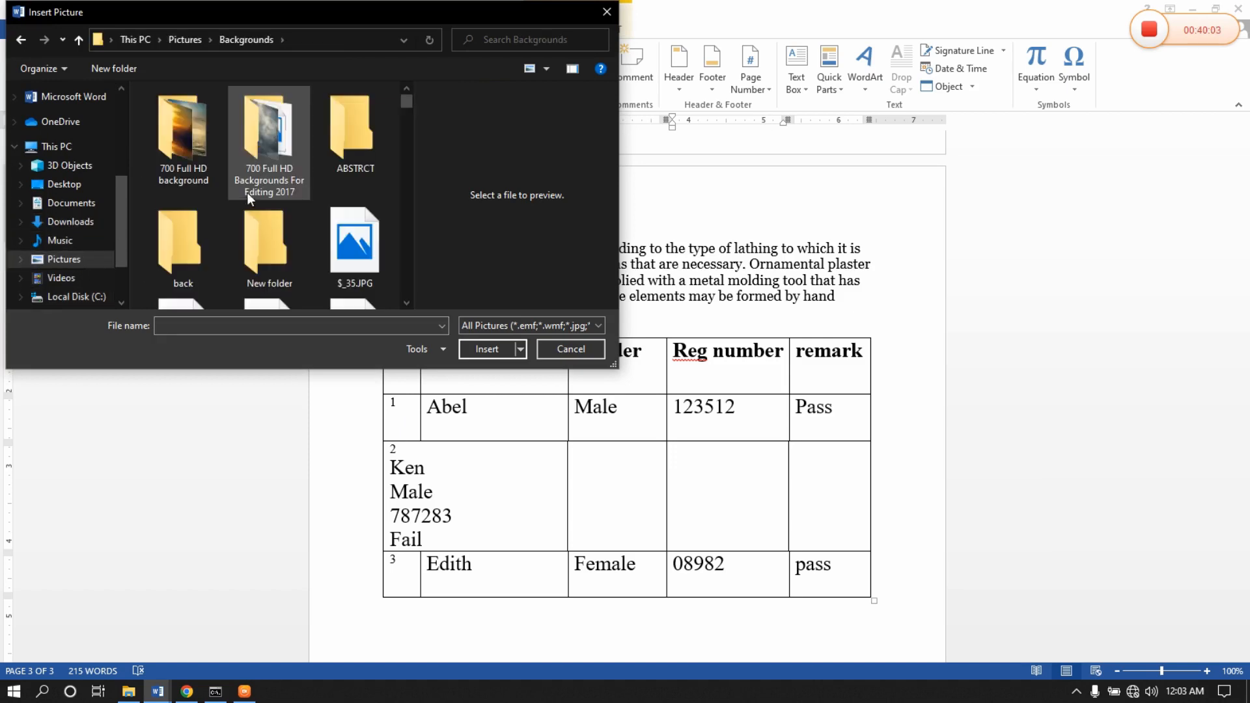
click(198, 133)
double_click(198, 137)
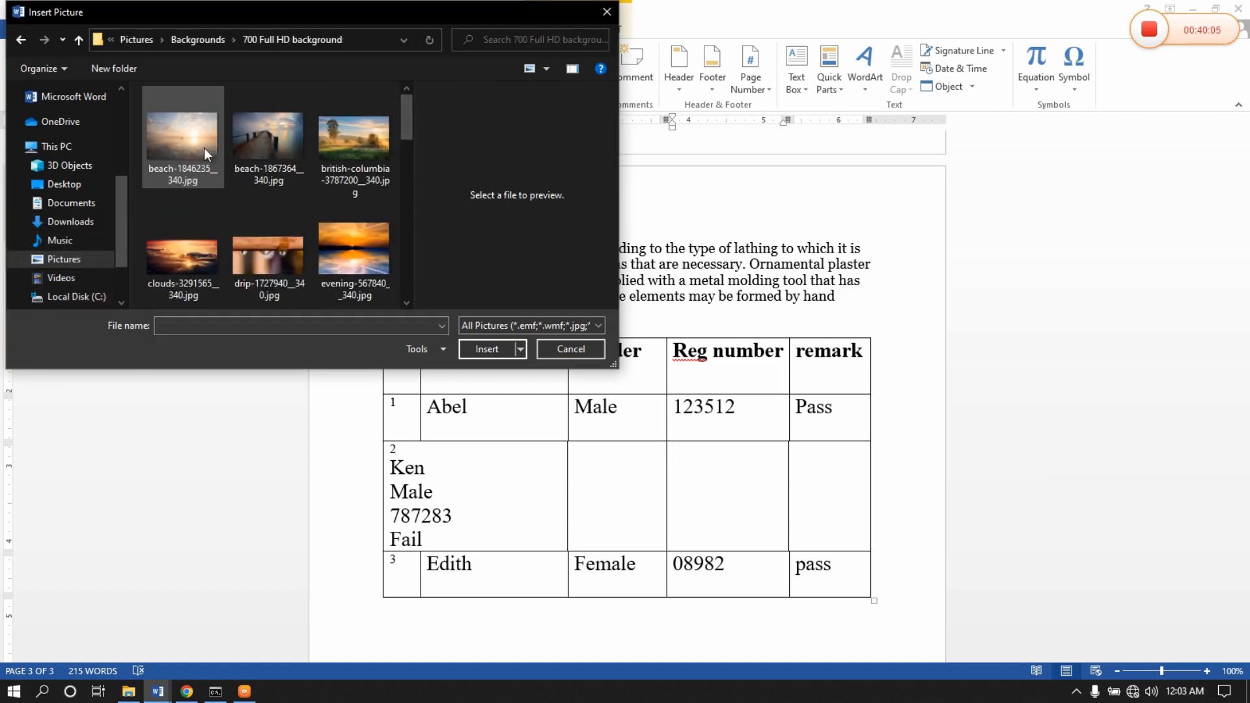
click(339, 147)
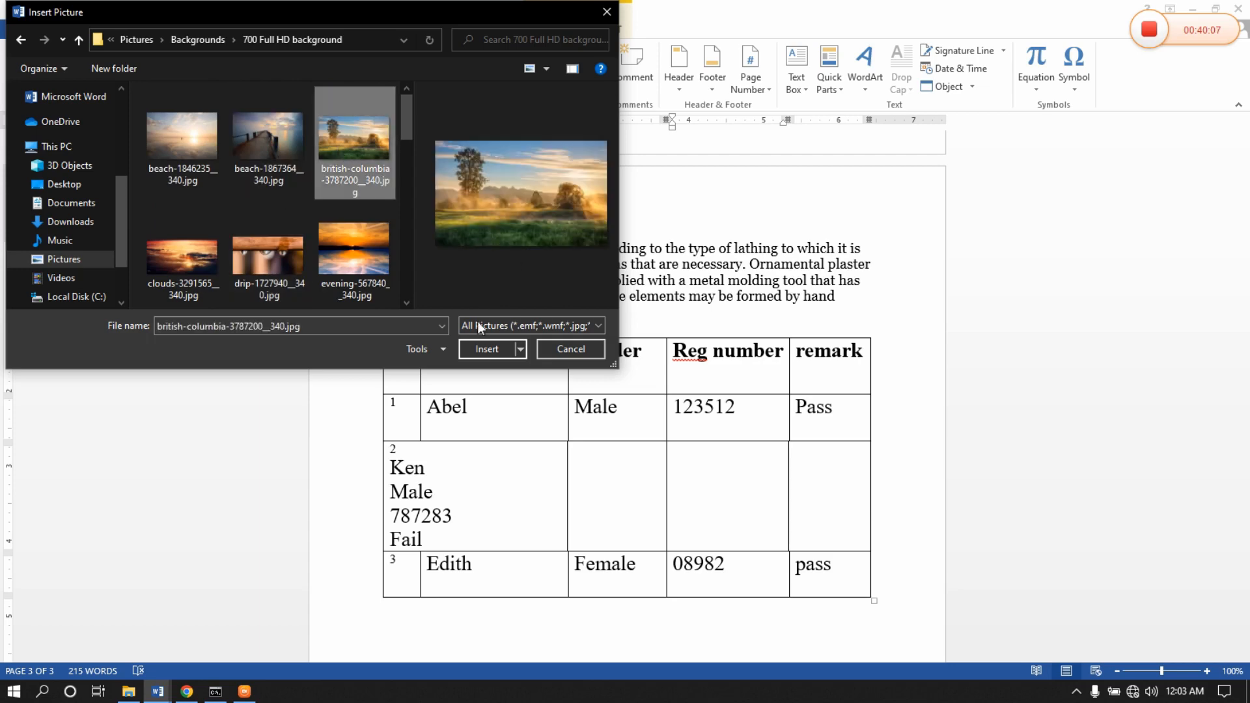
click(560, 351)
scroll(514, 417, down, 8)
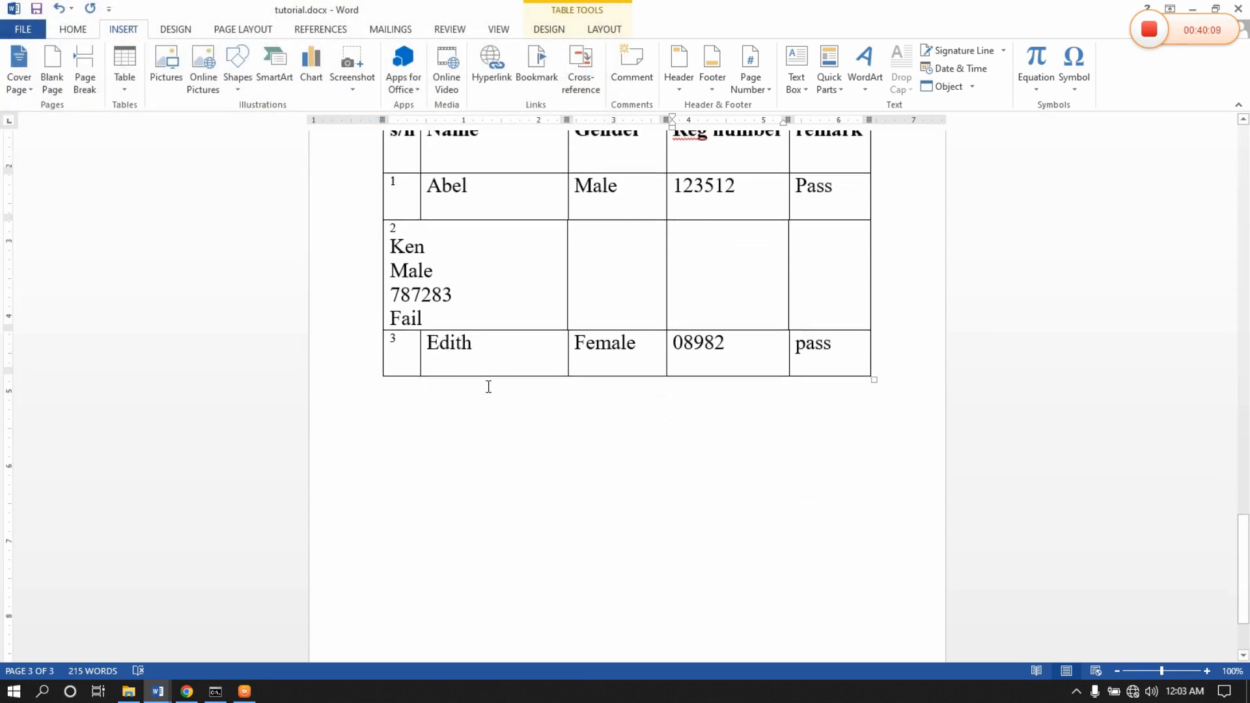
Add an empty paragraph below the table and insert british-columbia-3787200__340.jpg there.
click(463, 346)
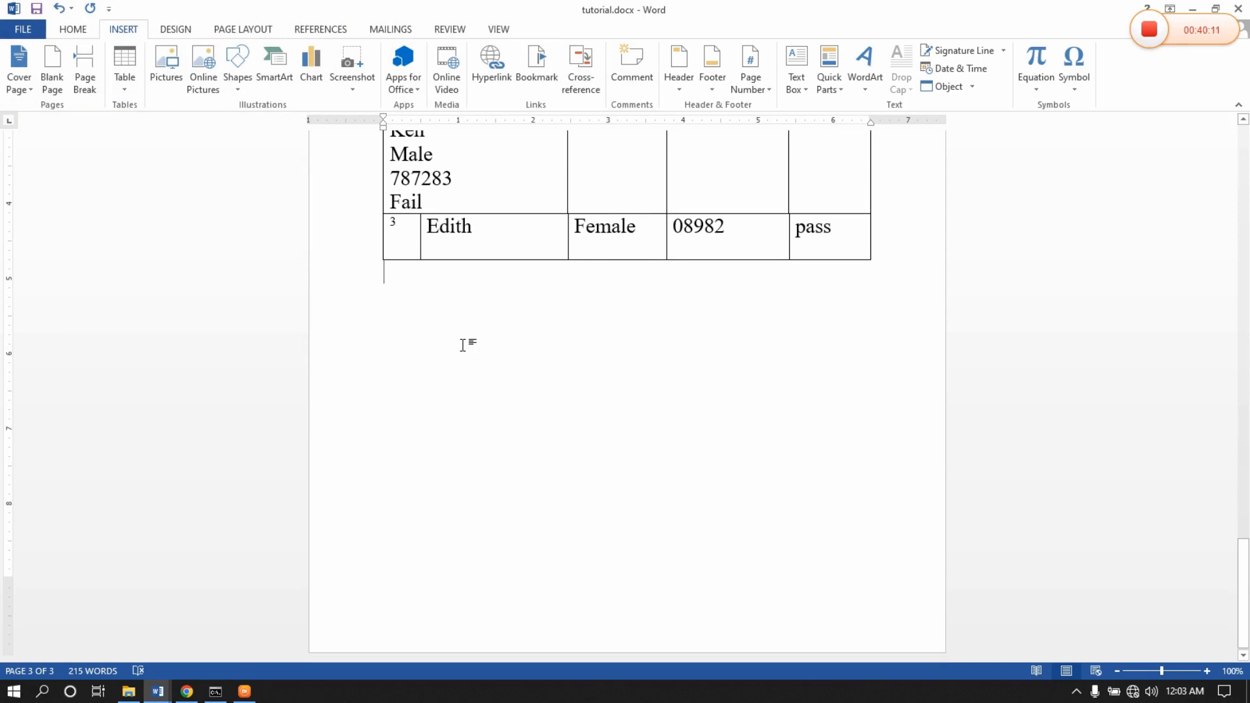
key(Return)
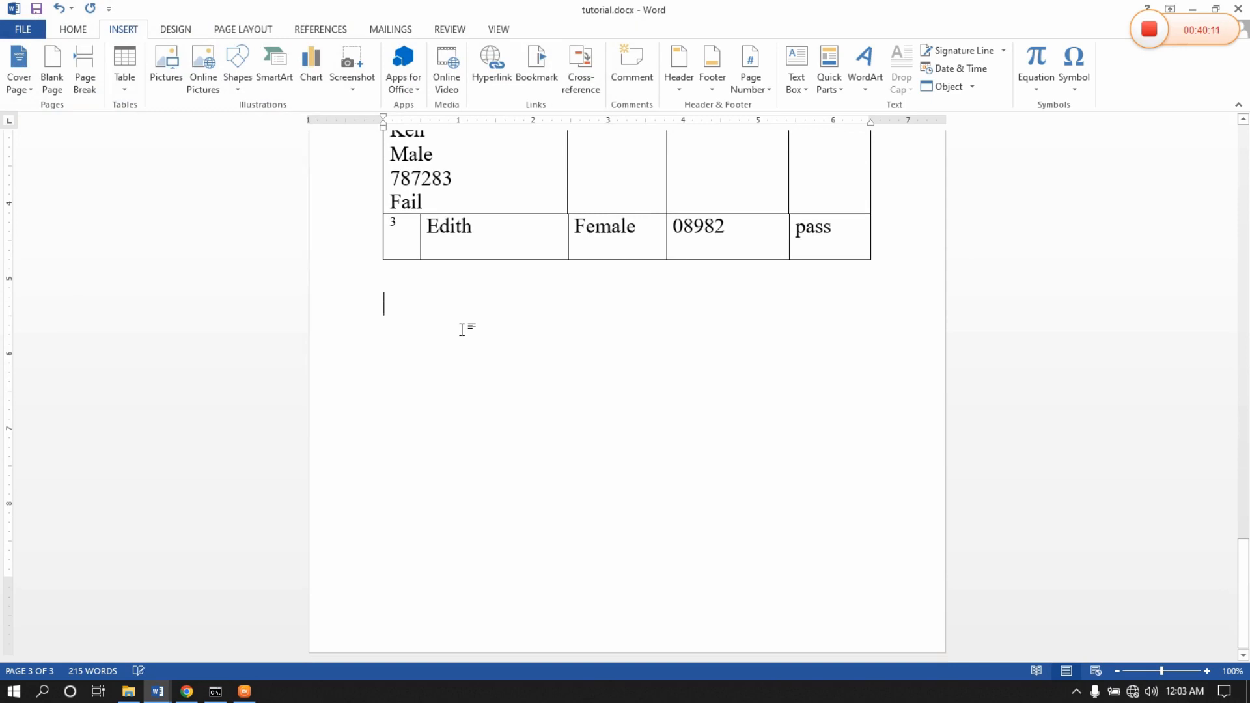
click(159, 82)
click(341, 138)
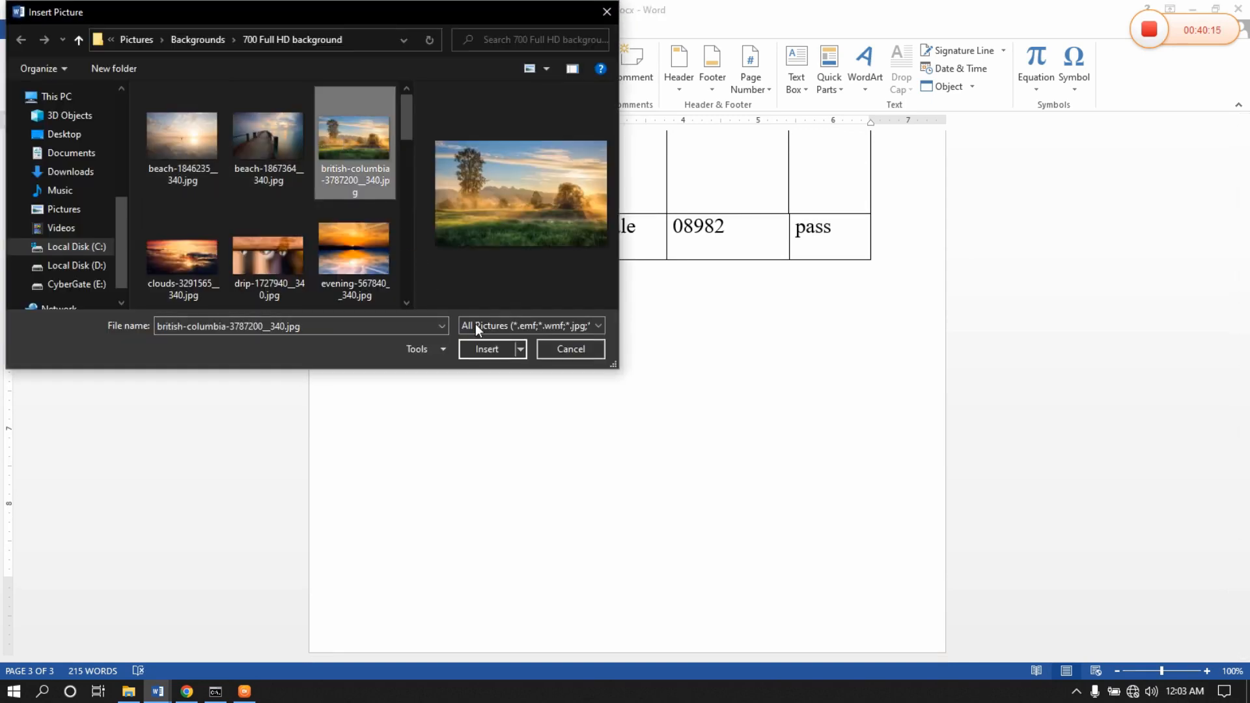
click(487, 349)
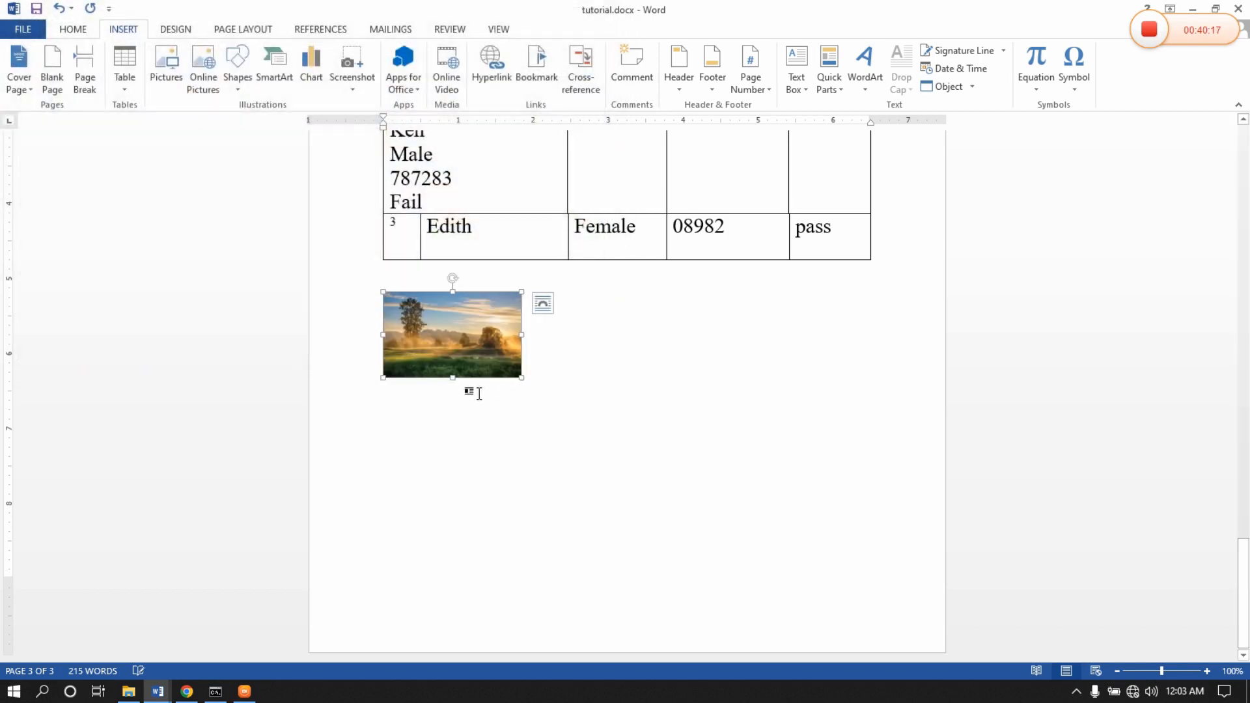
Enlarge the landscape photo to about 4.02 by 2.48 inches from its corner handle.
drag(523, 380, 798, 538)
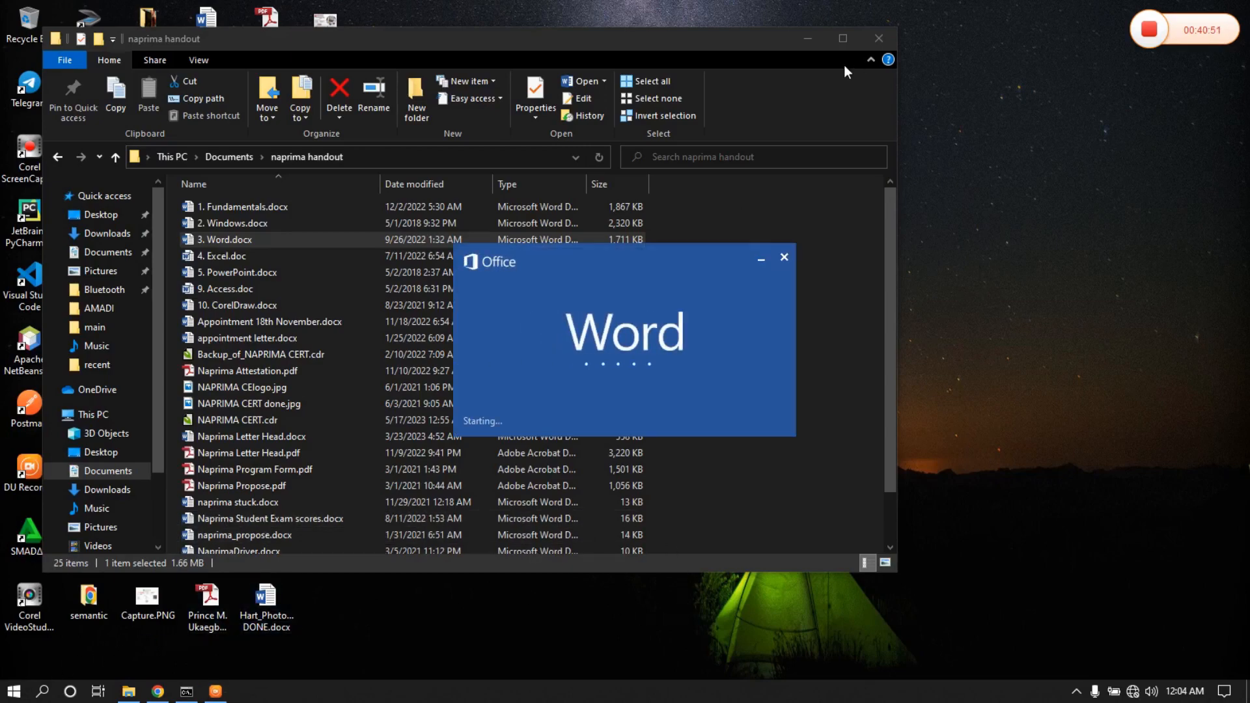
Minimize File Explorer, accept loading the Normal template, and reopen tutorial.docx from Recent.
click(807, 39)
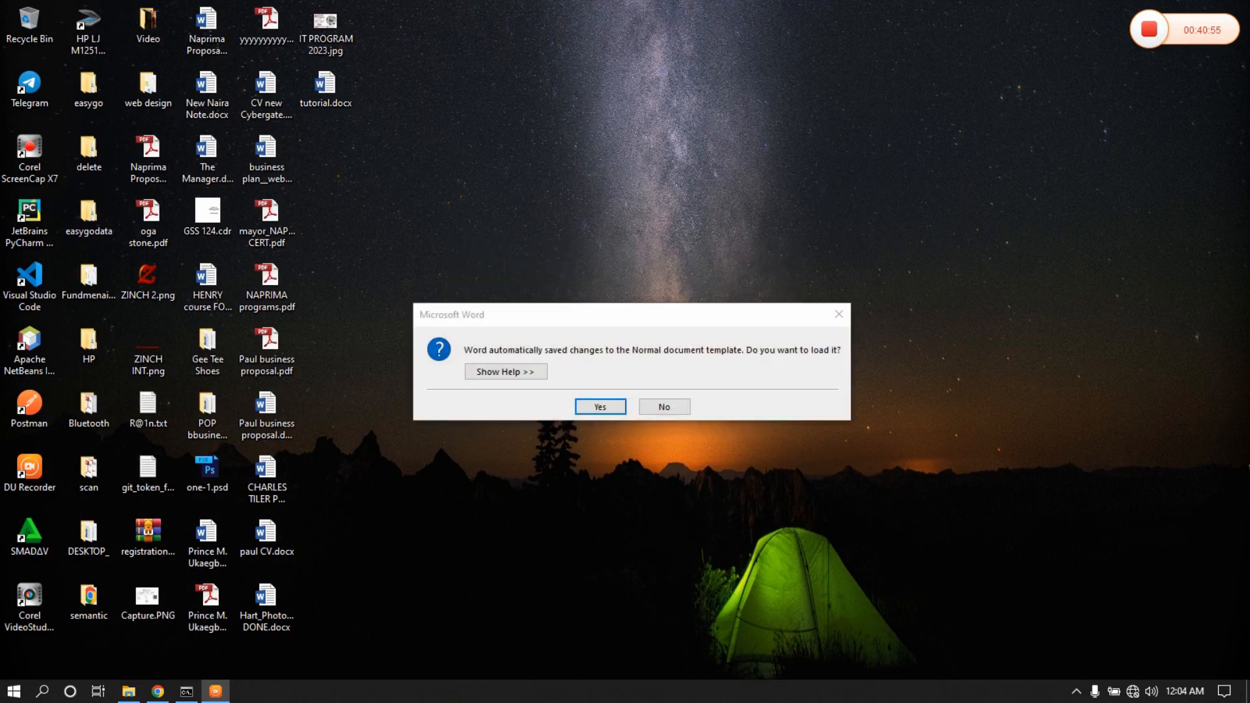
click(600, 407)
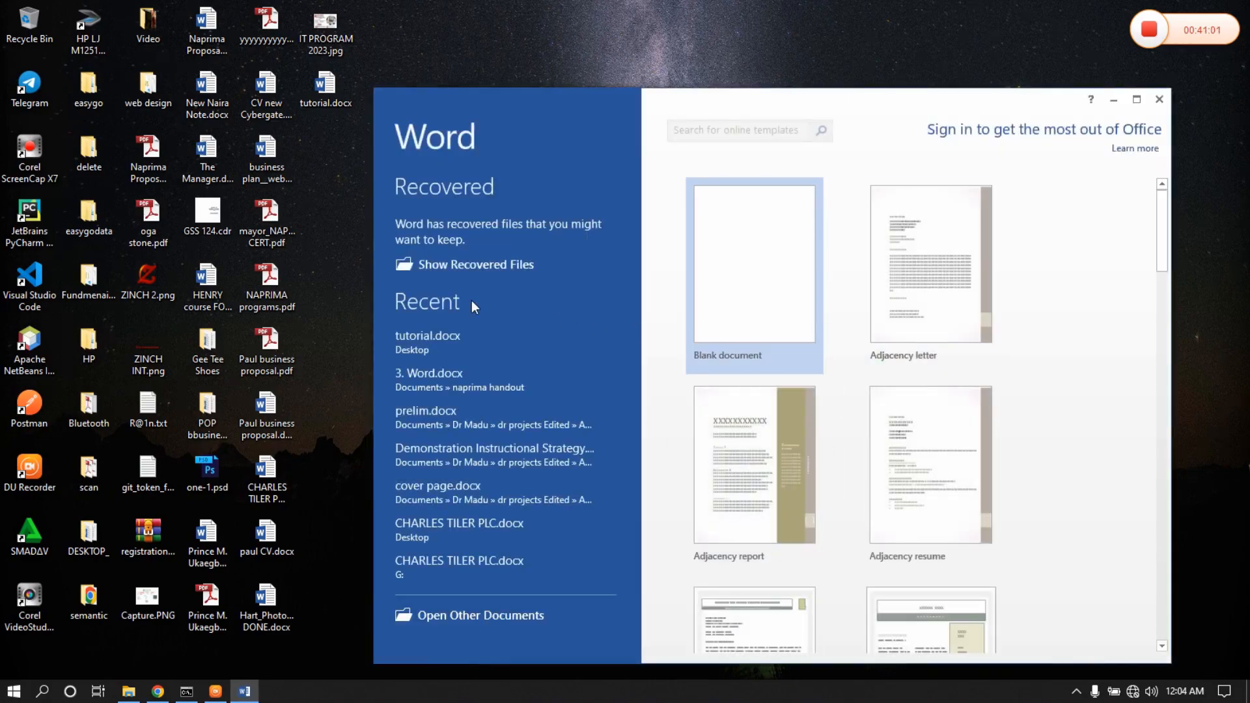
drag(700, 106, 573, 71)
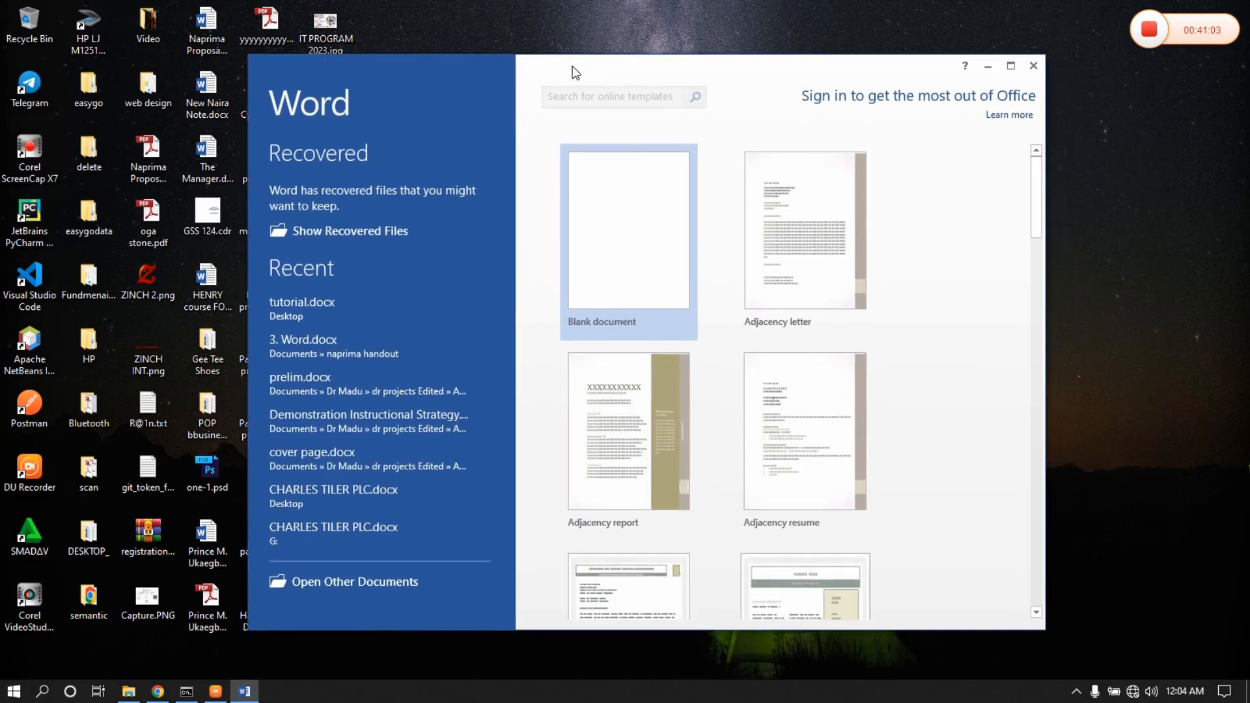
click(311, 307)
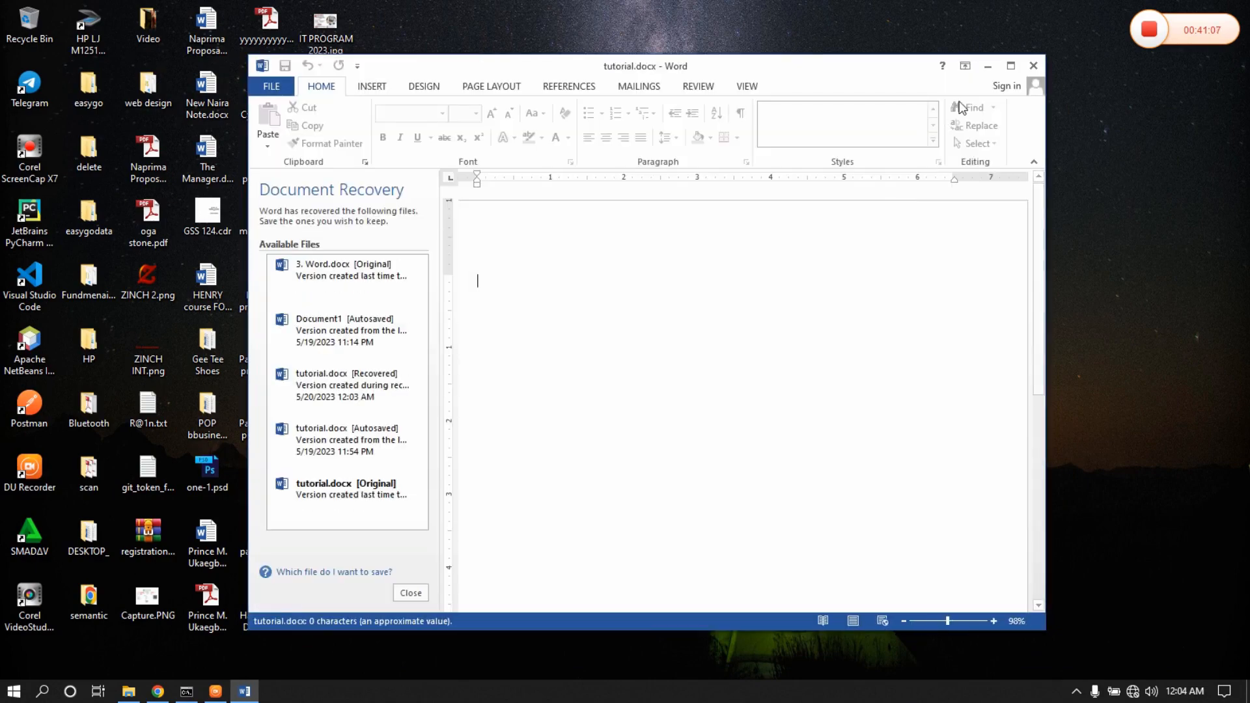
Maximize Word, keep the Document Recovery list, and open the recovered tutorial.docx entry.
click(1010, 65)
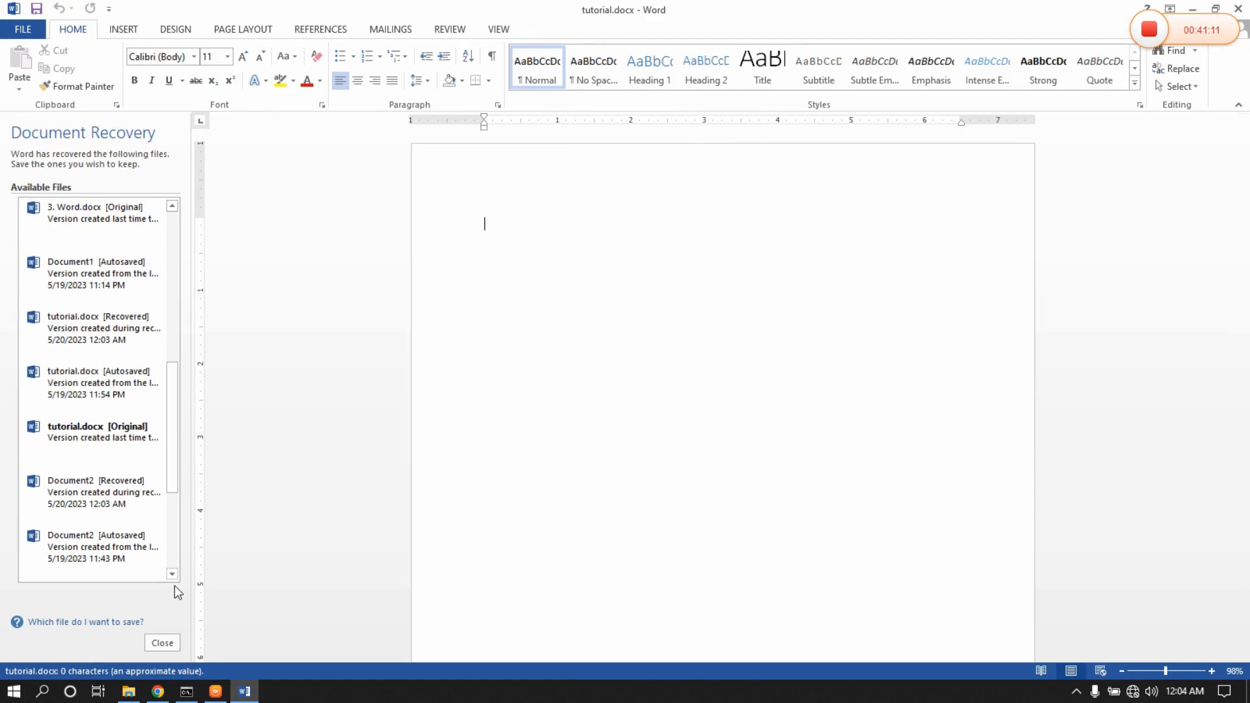
click(161, 642)
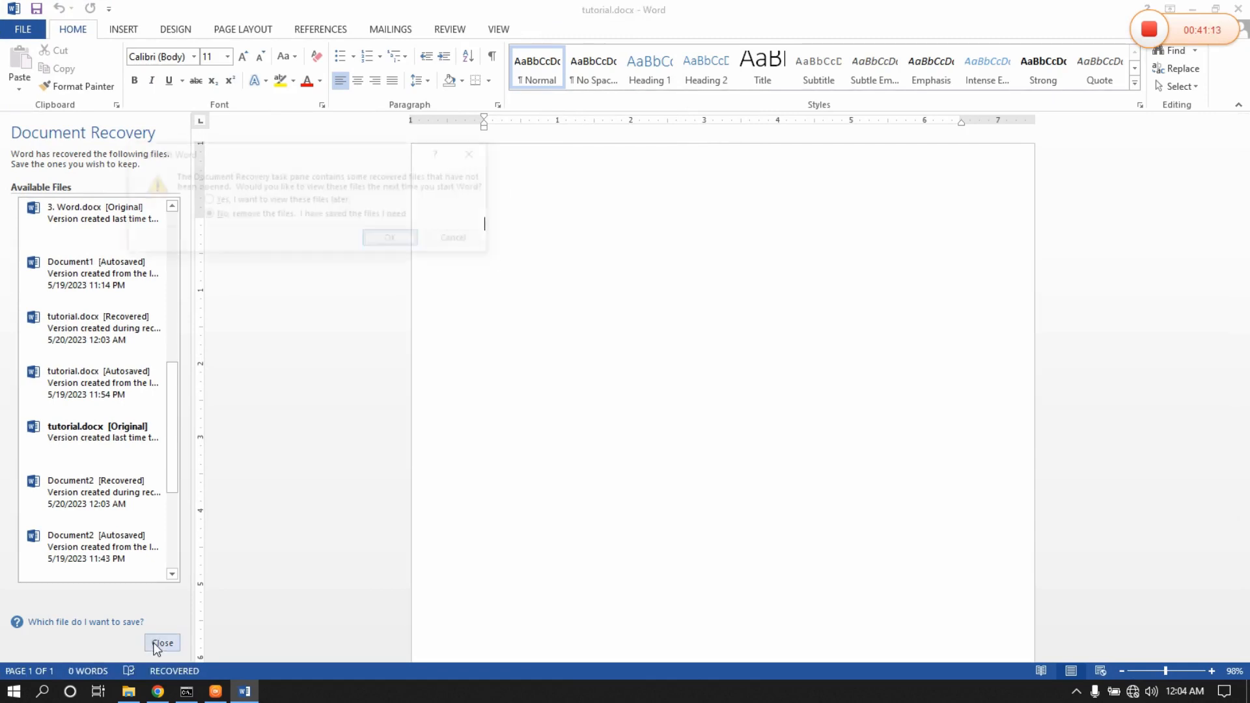
click(400, 237)
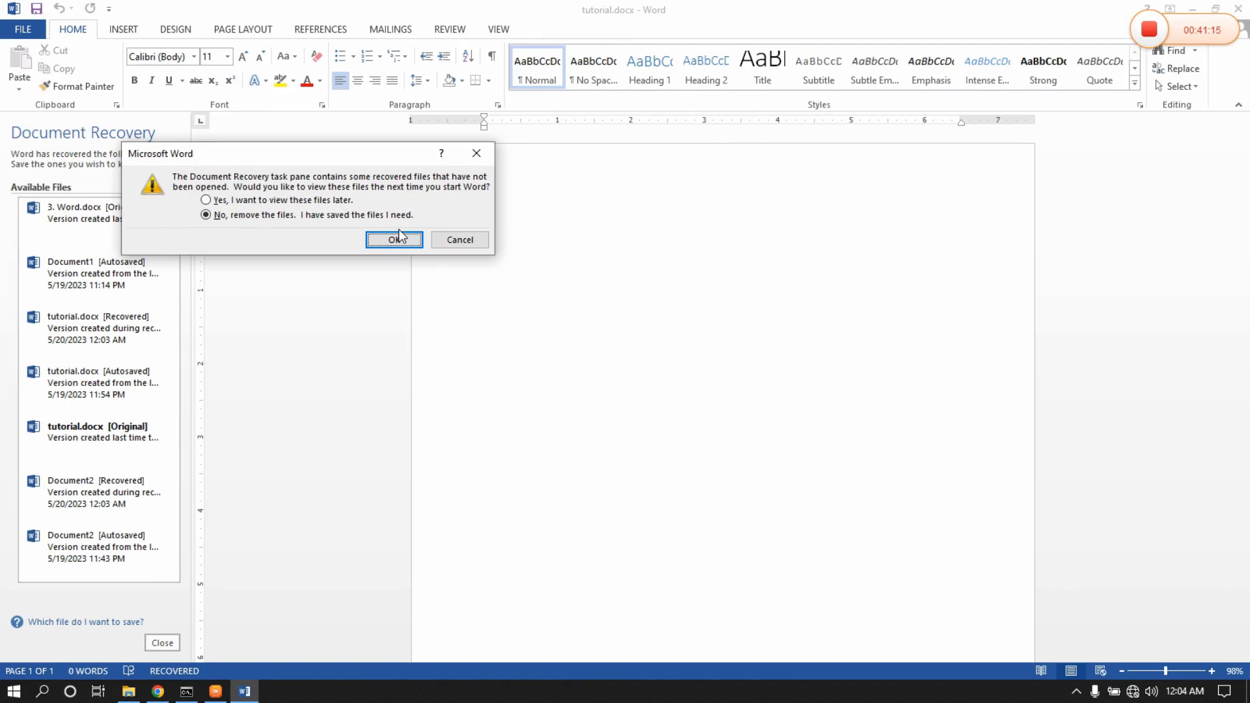
click(448, 241)
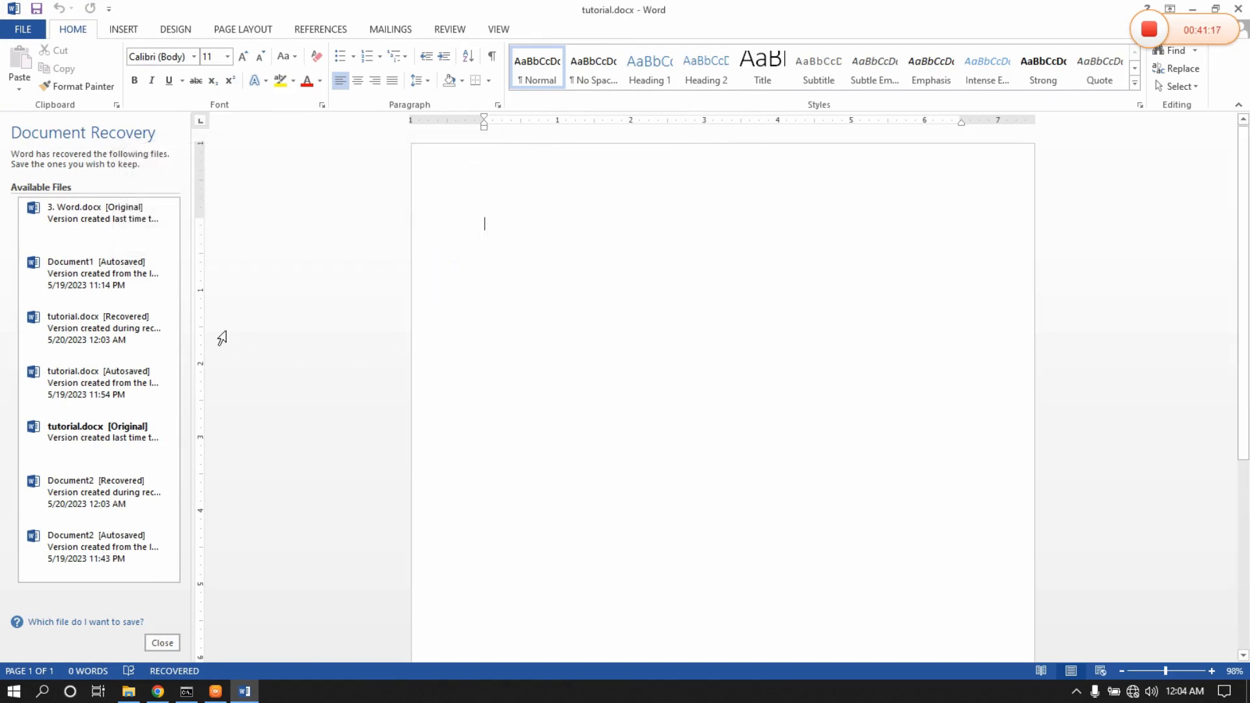
click(103, 214)
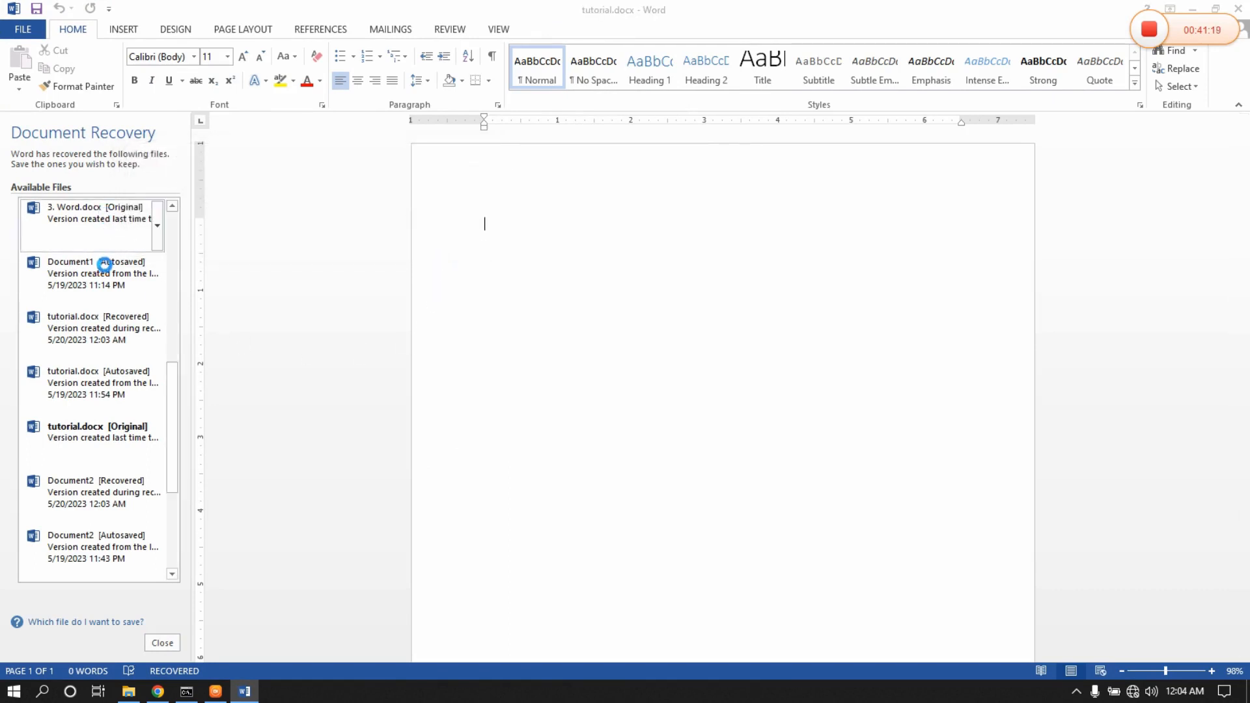
click(104, 323)
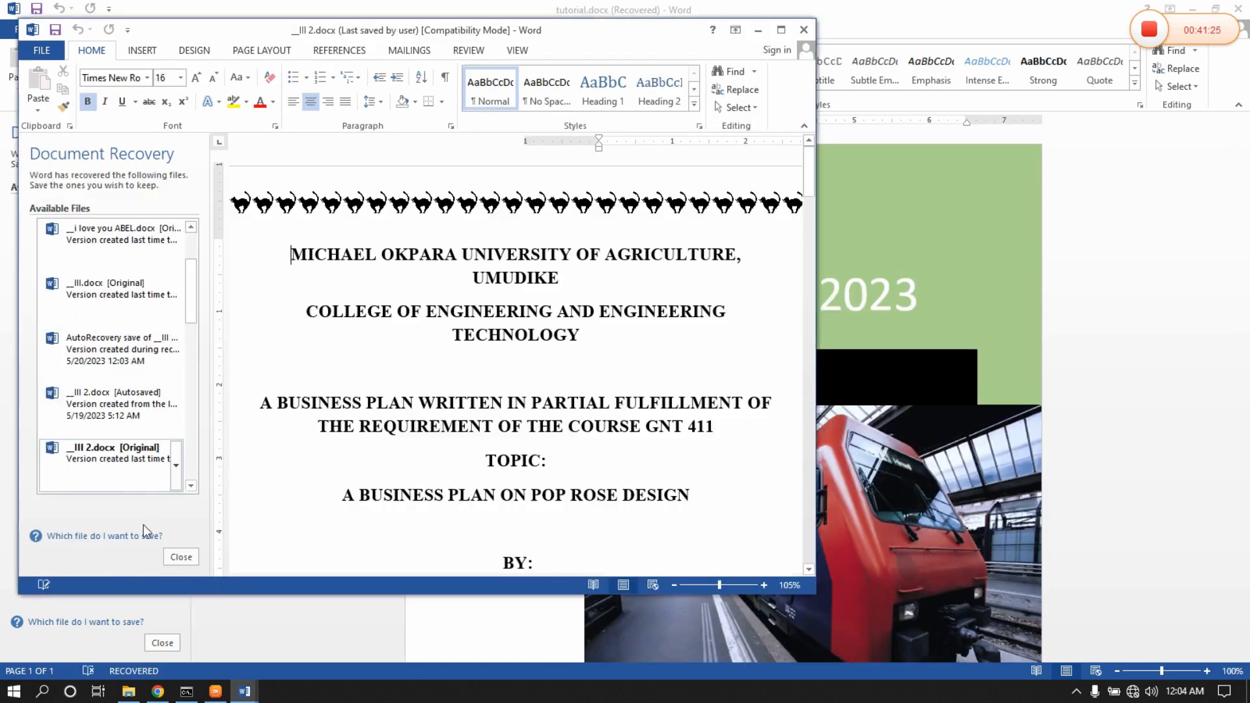
Close the III 2.docx window and the Document Recovery pane, then scroll down to the landscape photo.
click(754, 33)
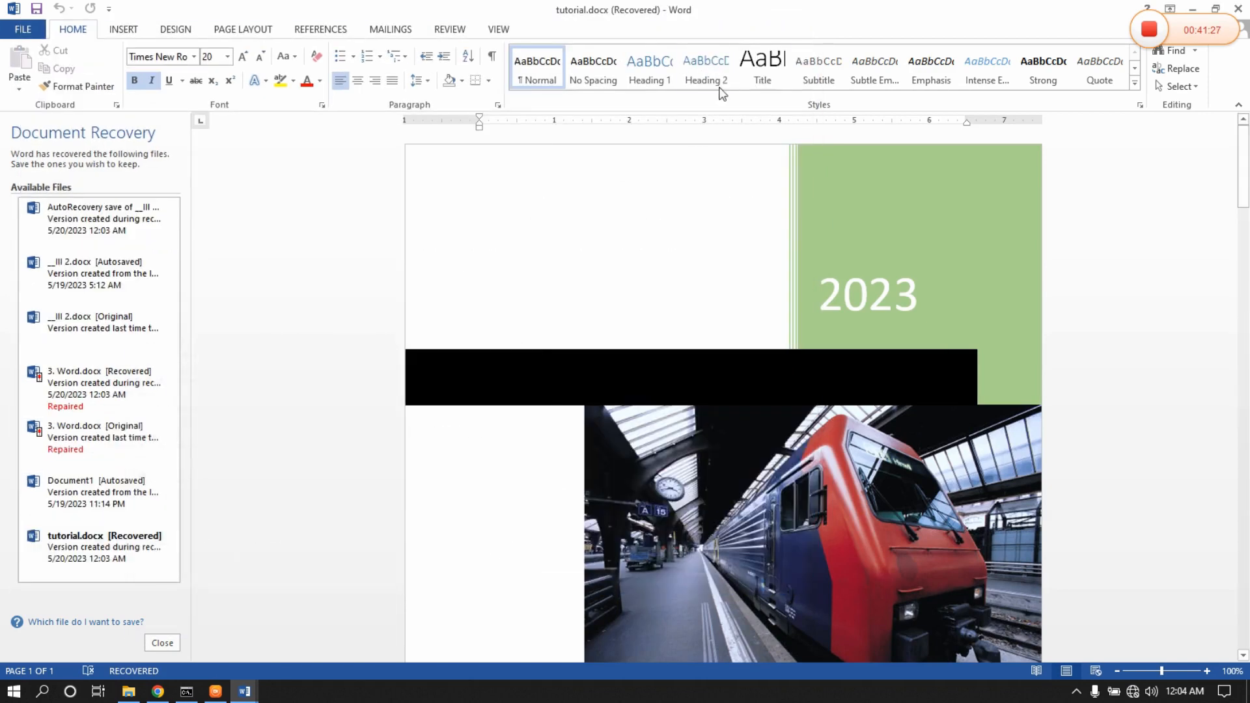
click(162, 643)
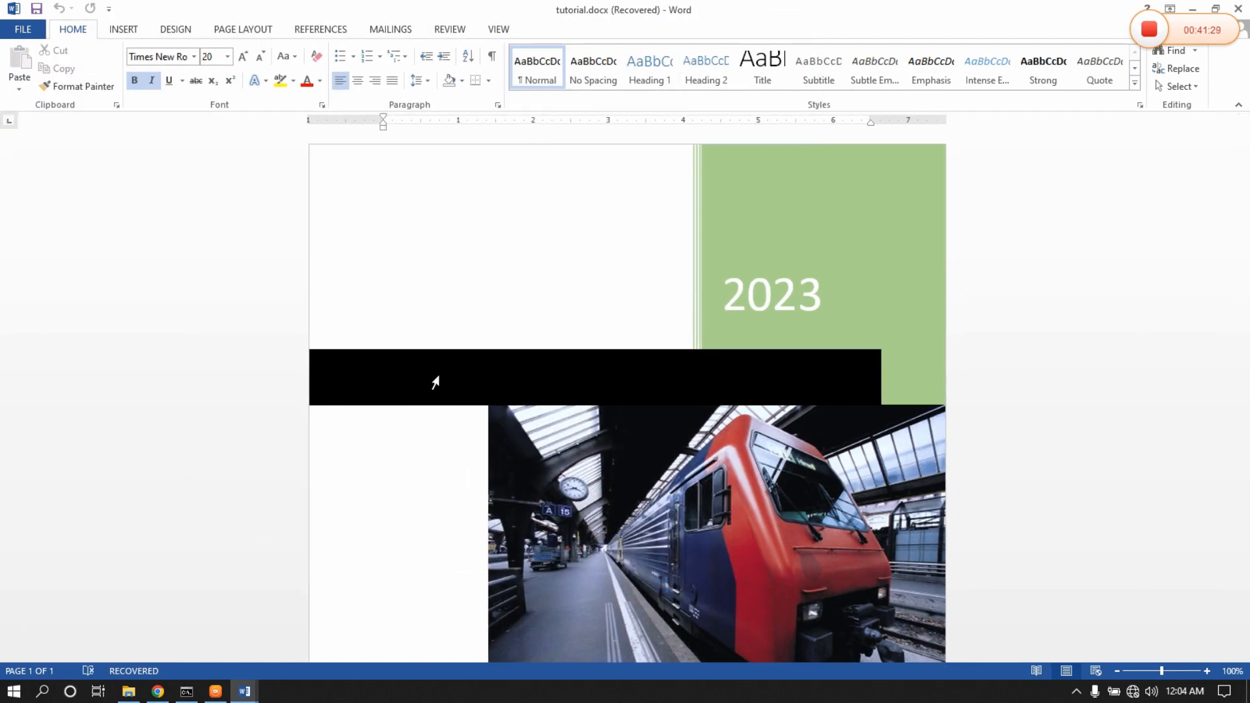
scroll(791, 432, down, 8)
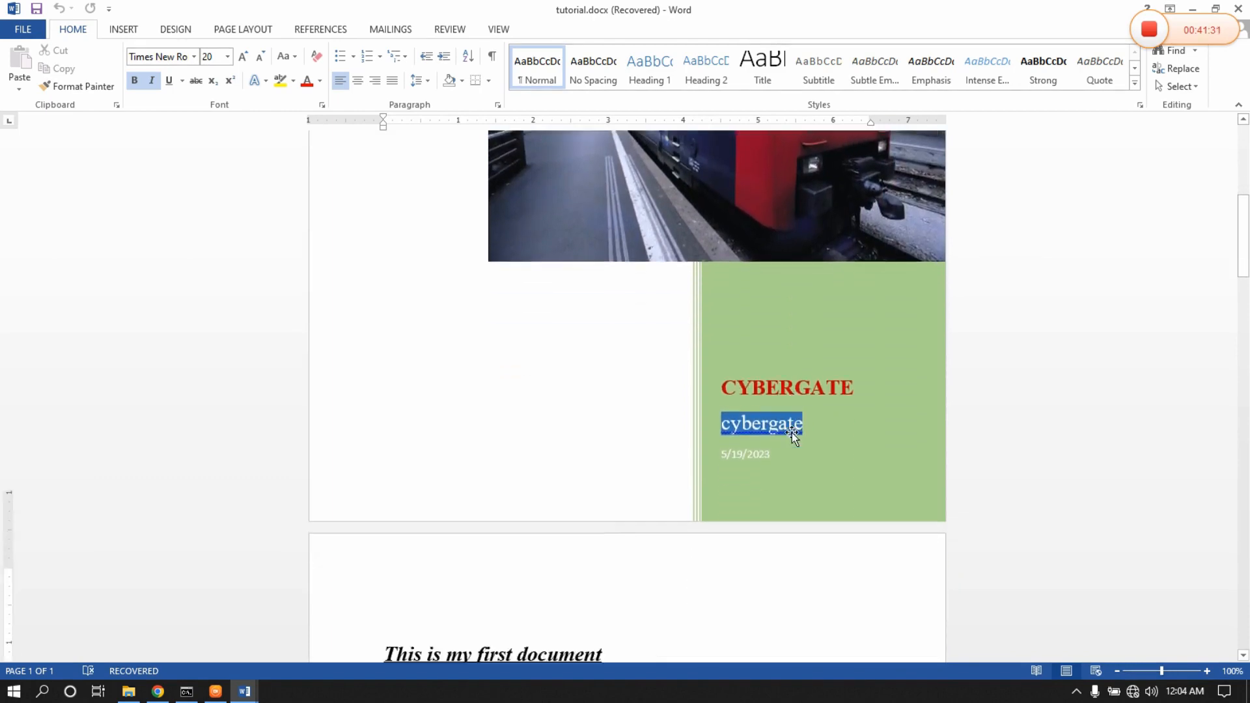
scroll(792, 433, down, 2)
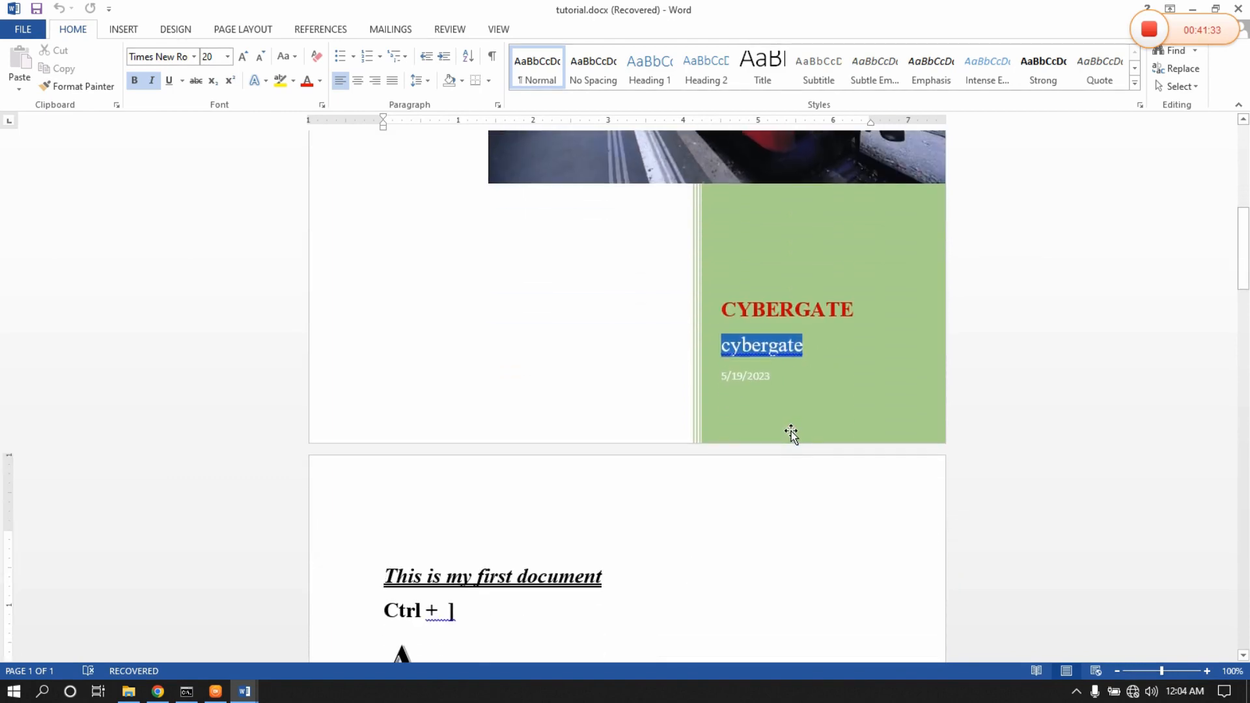
scroll(795, 429, down, 20)
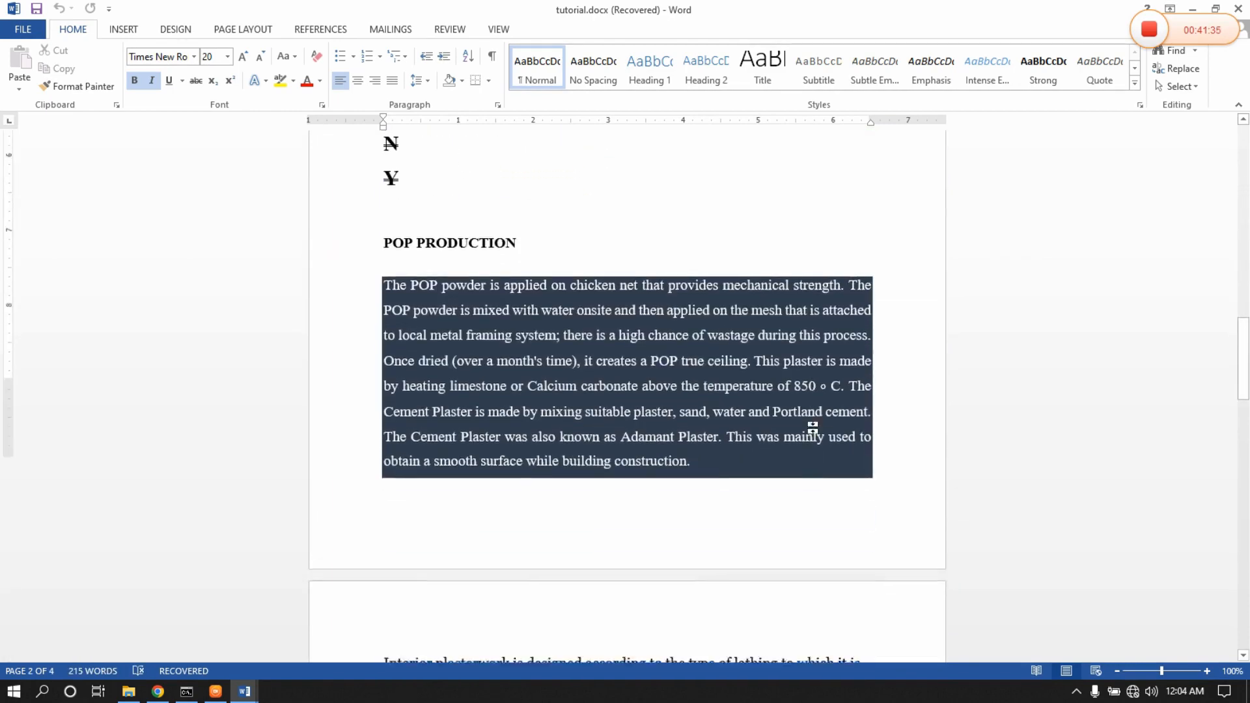
scroll(820, 425, down, 15)
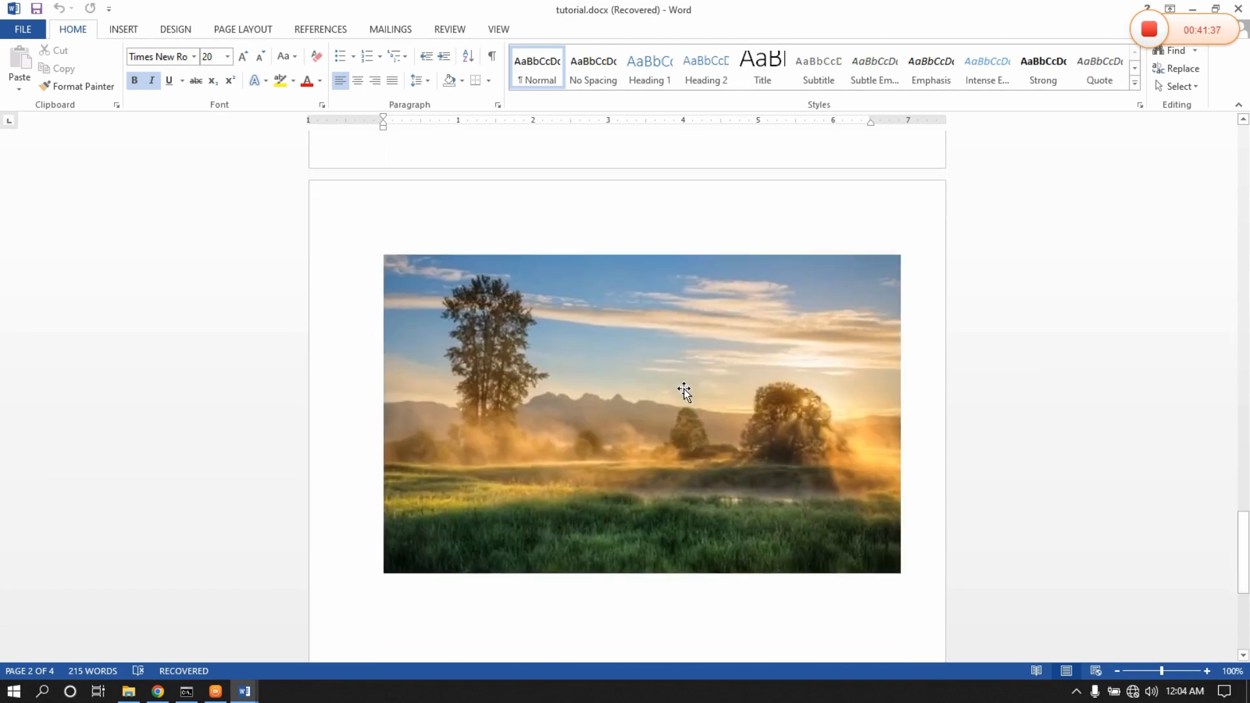
scroll(648, 329, up, 2)
Narrow the landscape photo to 6.34 x 3.91 inches and show its Corrections sharpen/brightness presets.
click(642, 350)
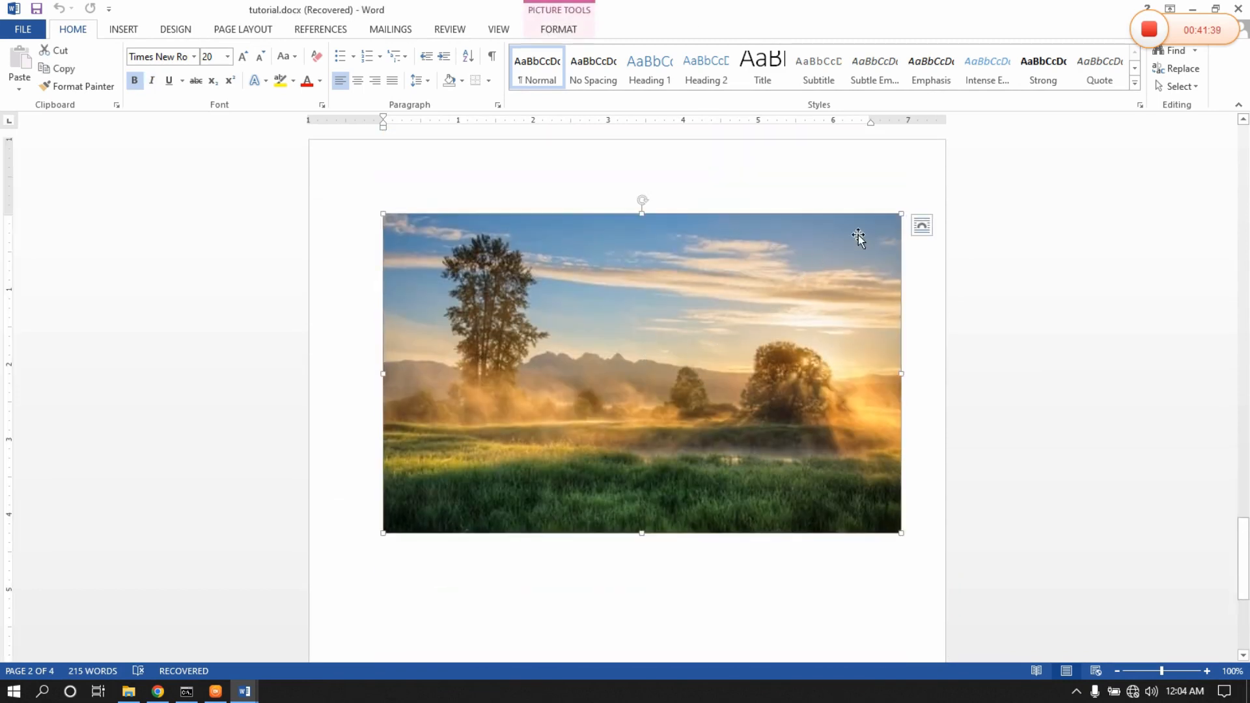
drag(900, 215, 856, 260)
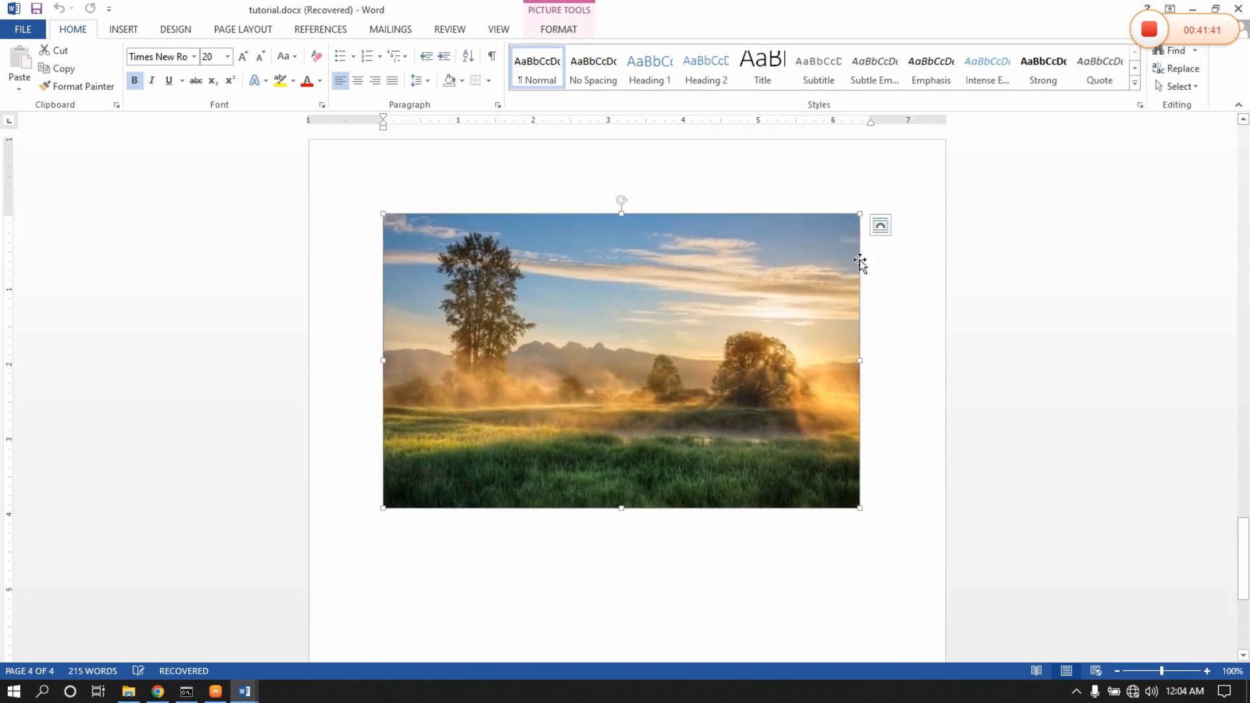
click(561, 30)
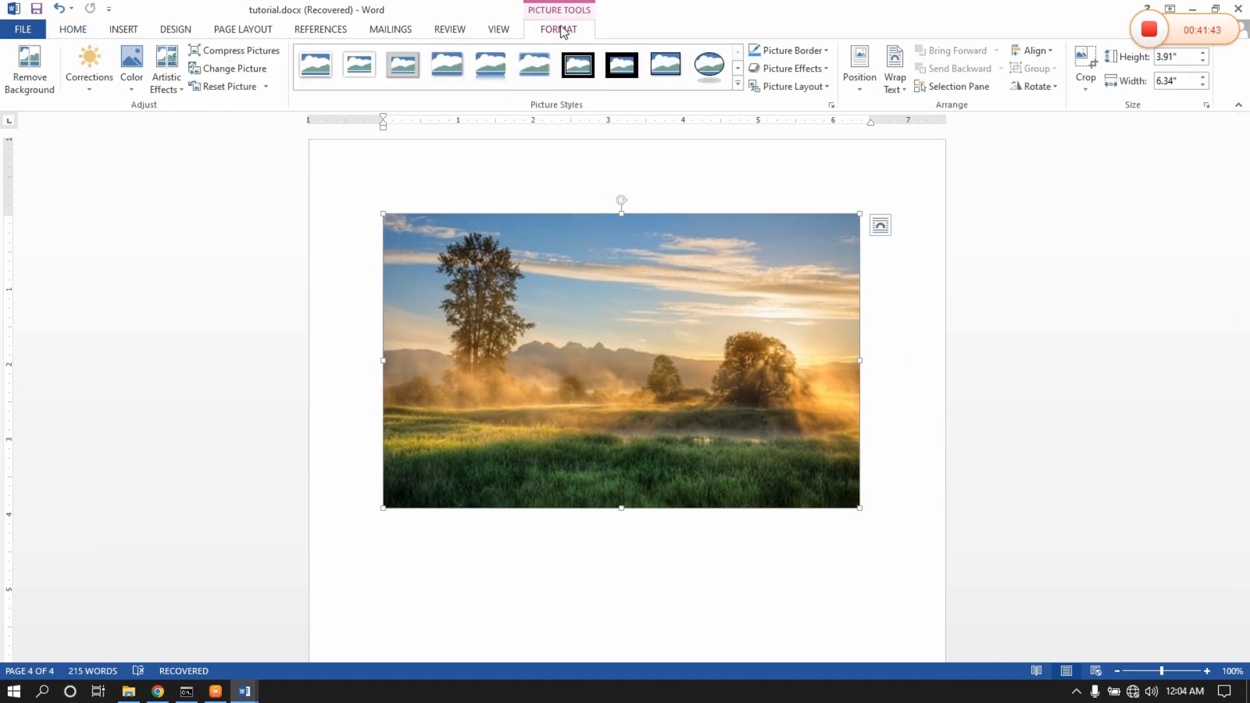
click(90, 92)
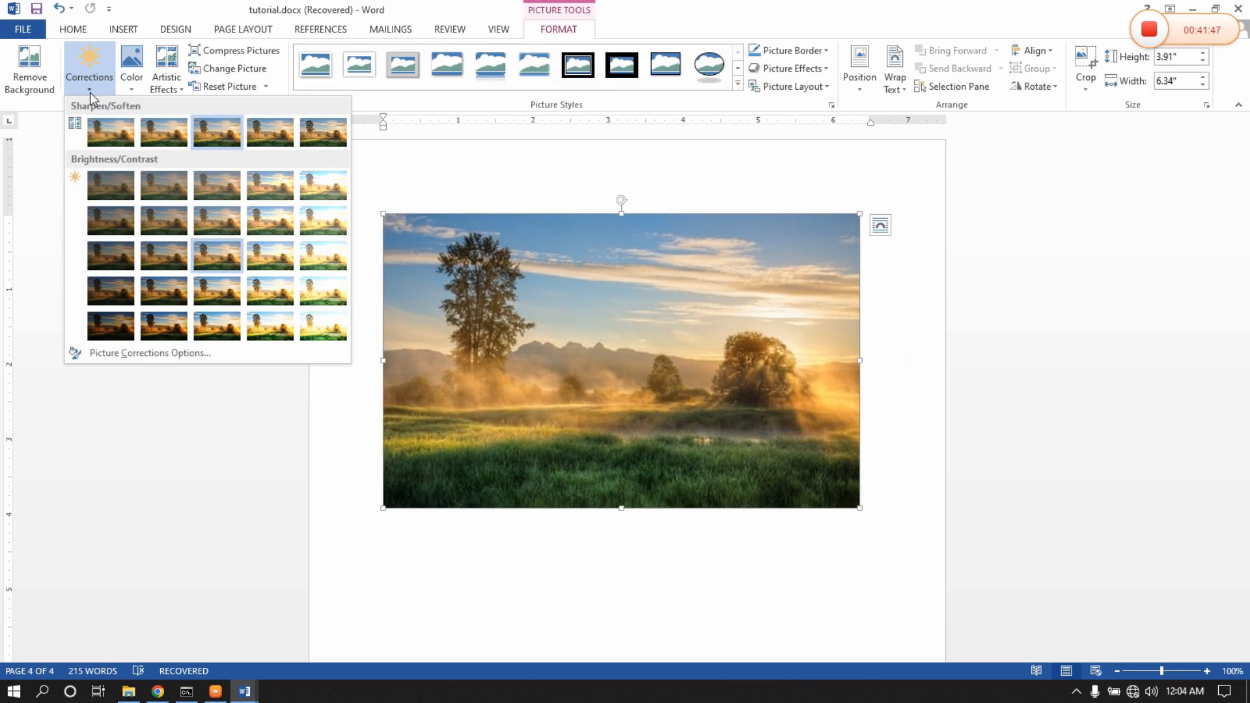
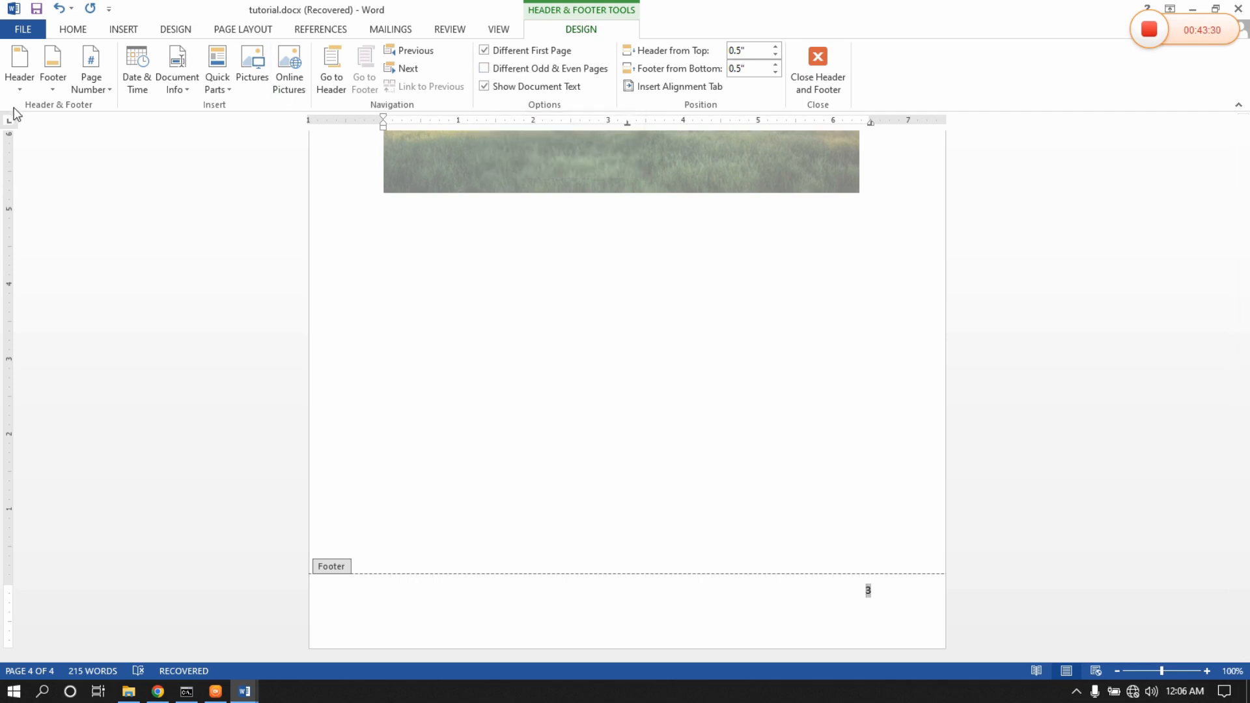
Format the footer page numbers as i, ii, iii, starting at iii.
click(101, 91)
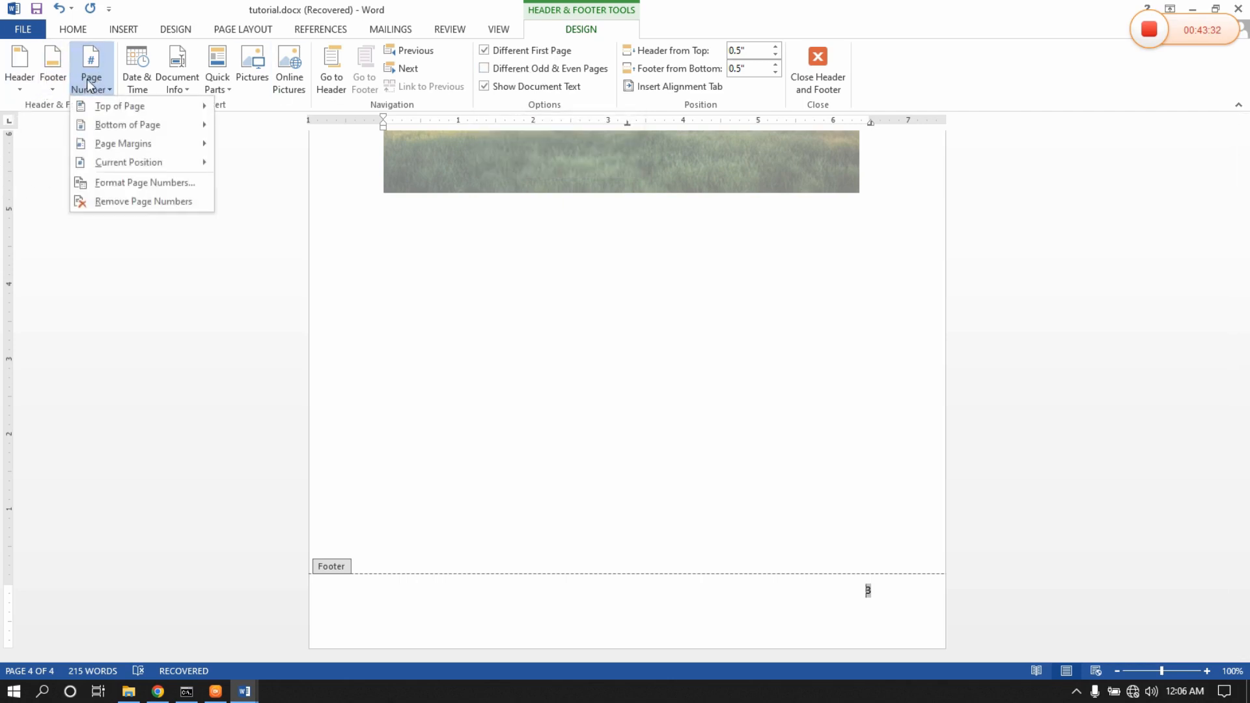
click(117, 188)
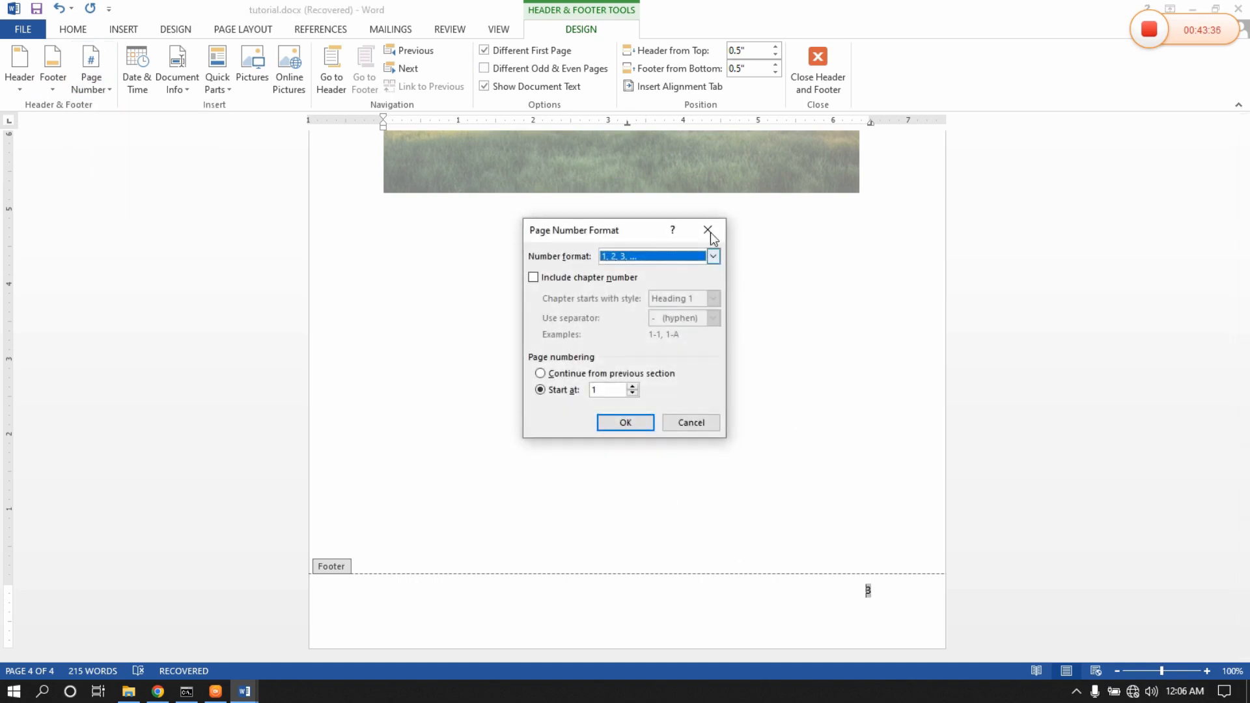
click(714, 256)
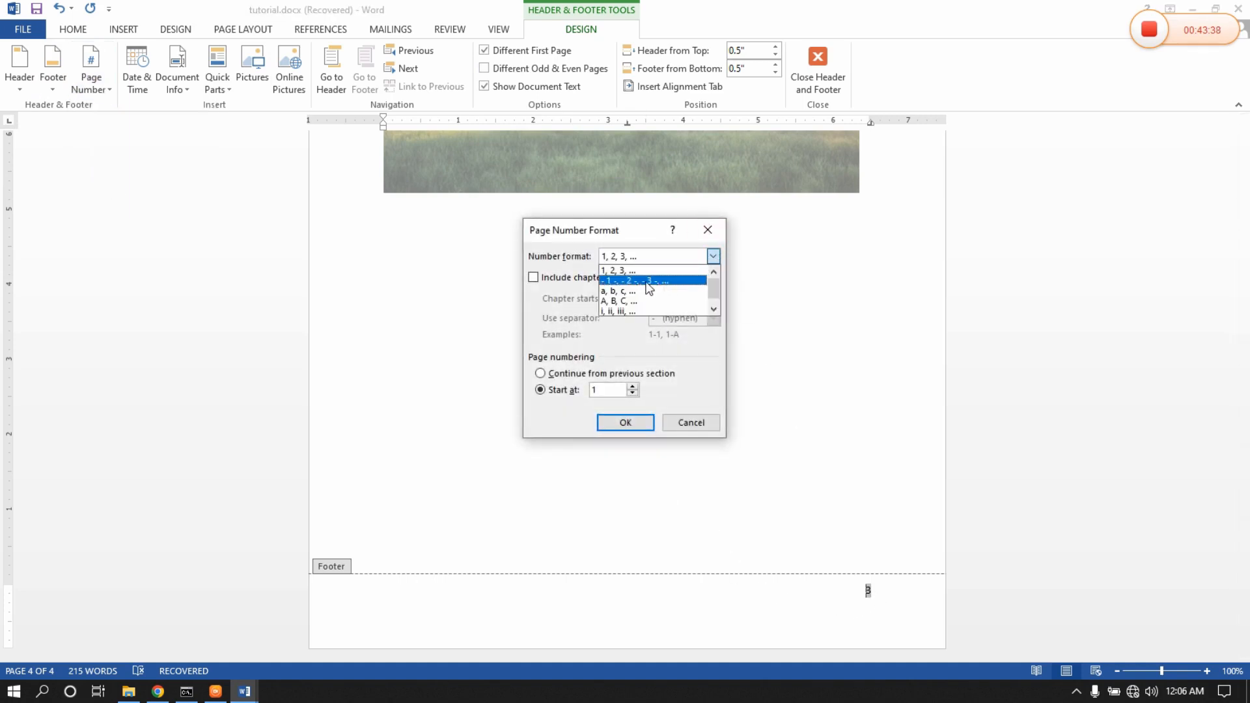
click(637, 311)
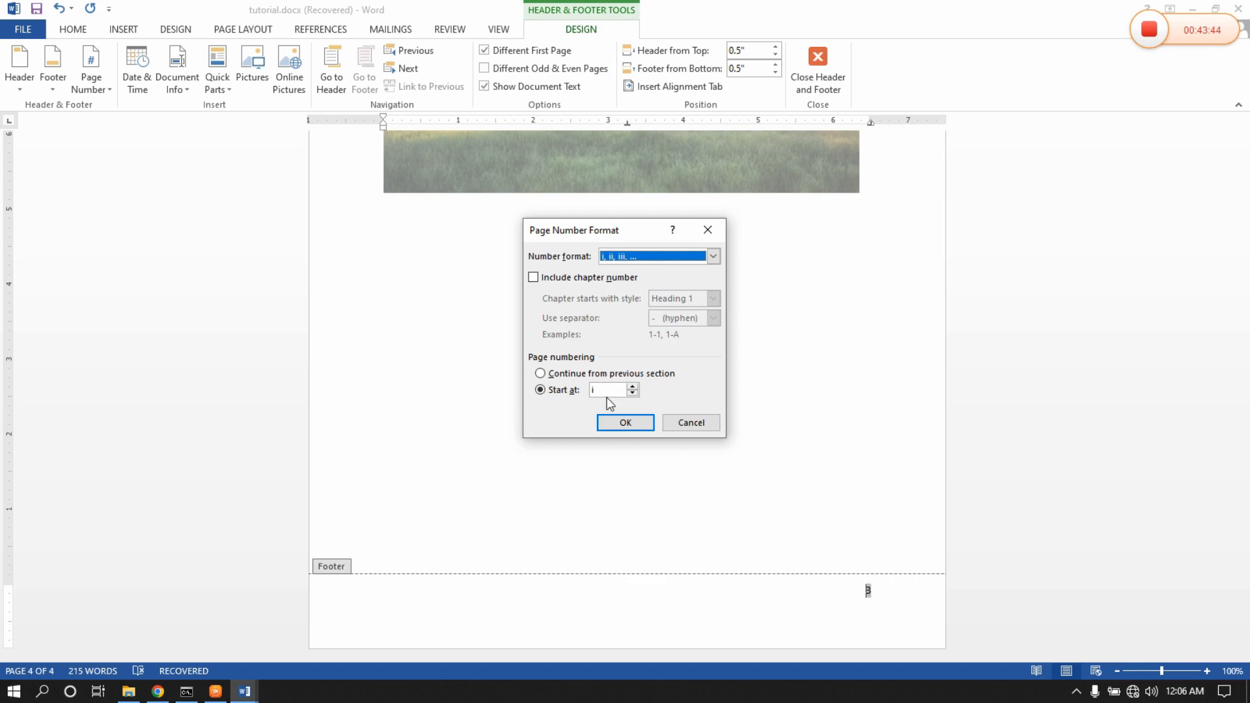
click(632, 387)
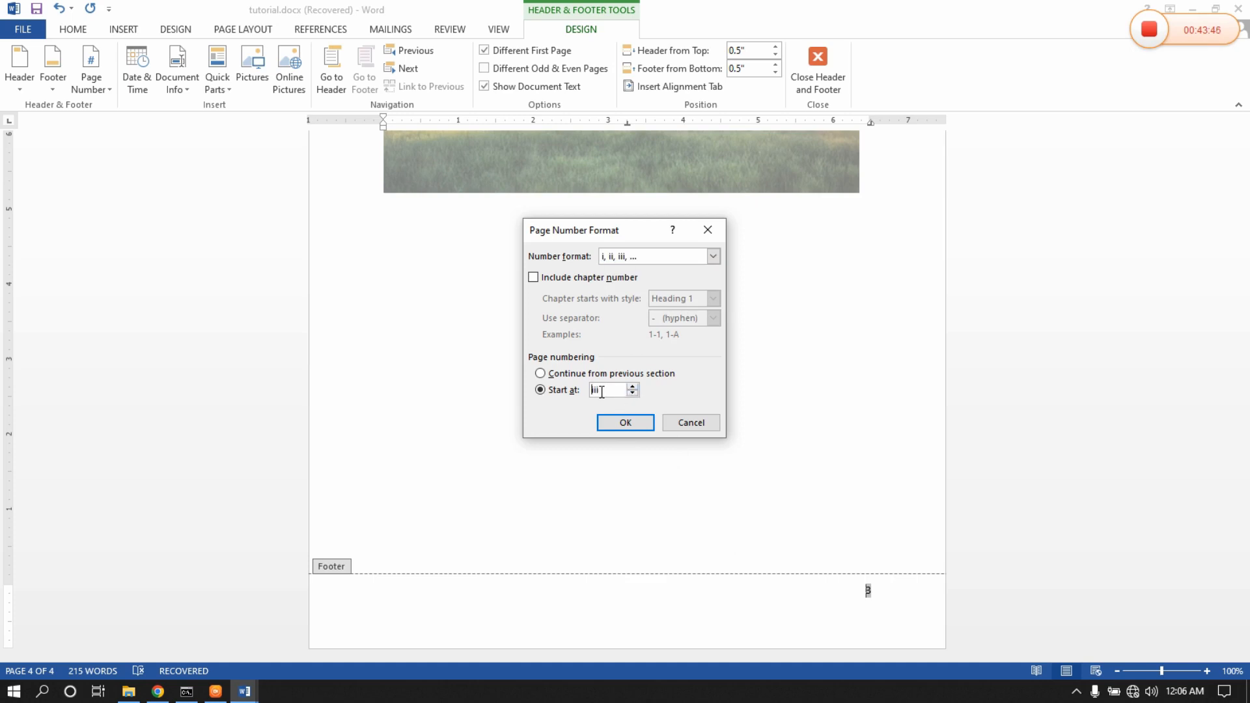
click(616, 420)
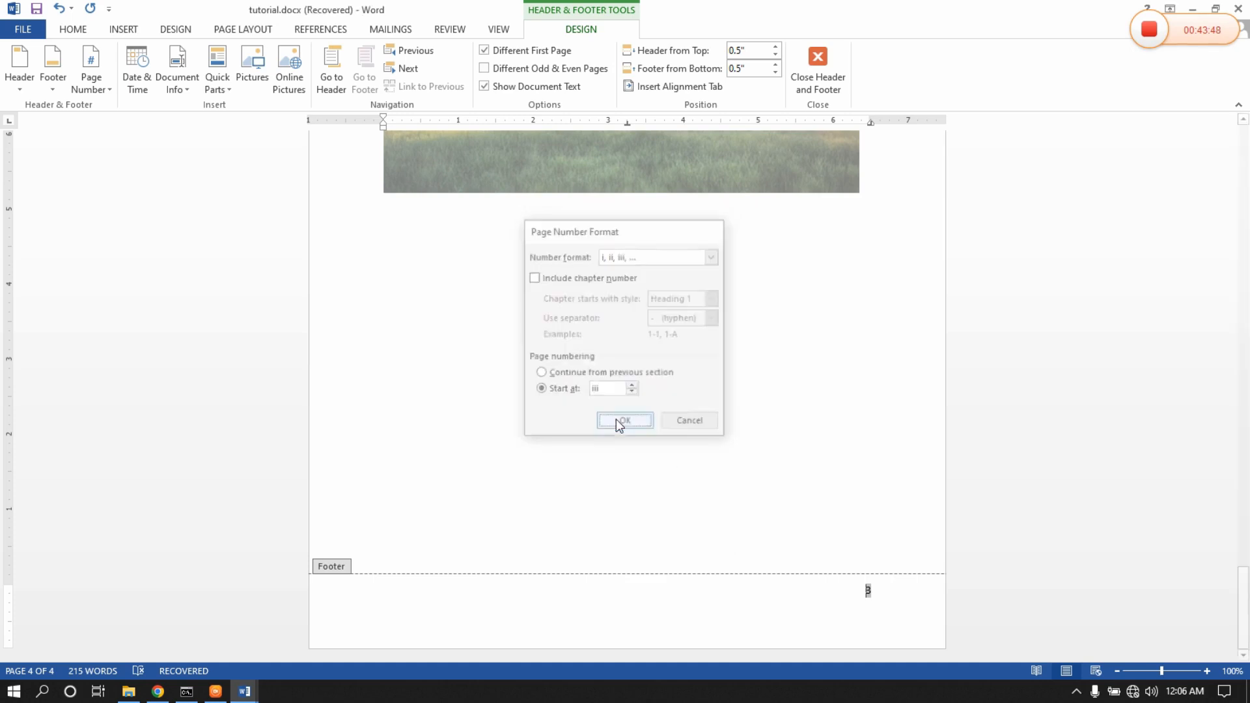
scroll(752, 495, down, 9)
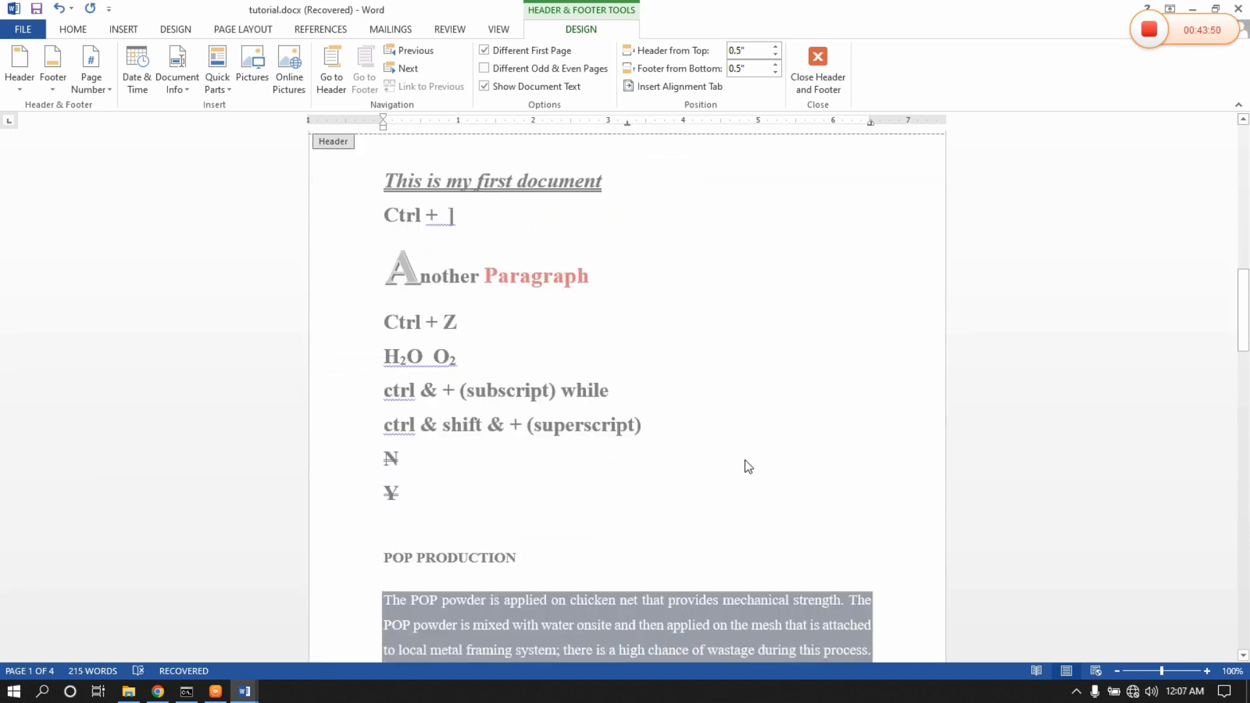
scroll(747, 464, down, 5)
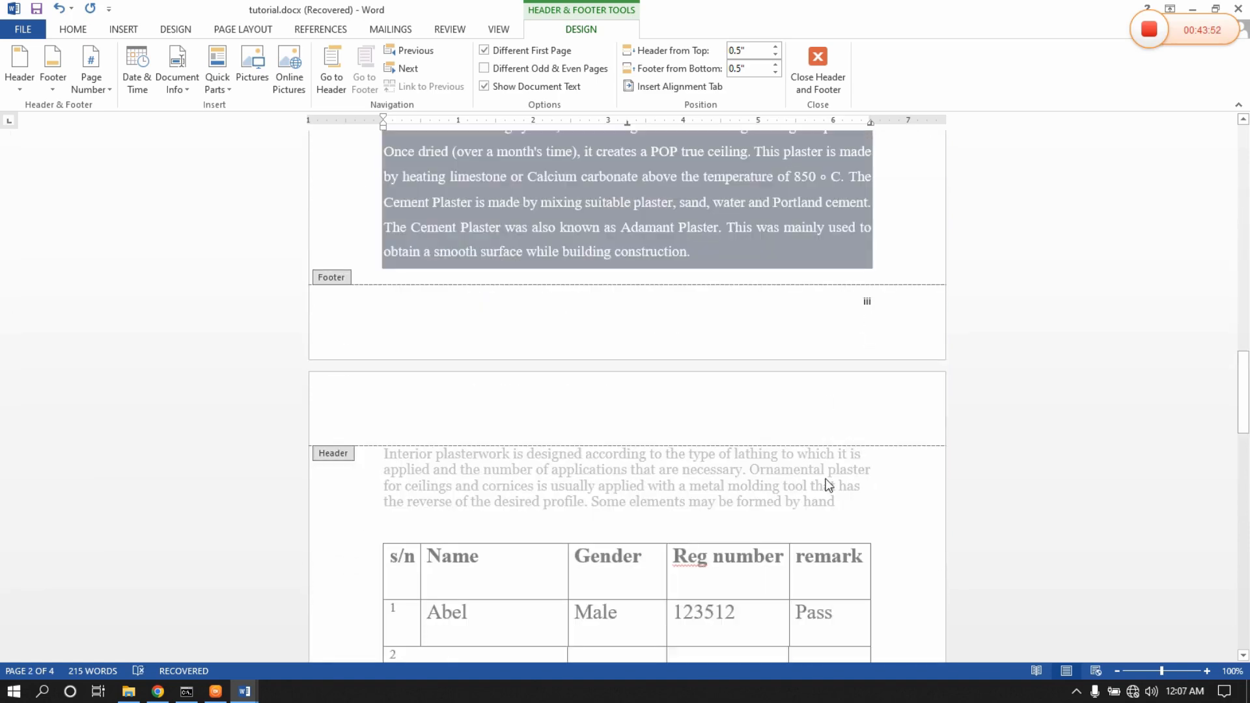
scroll(840, 508, down, 8)
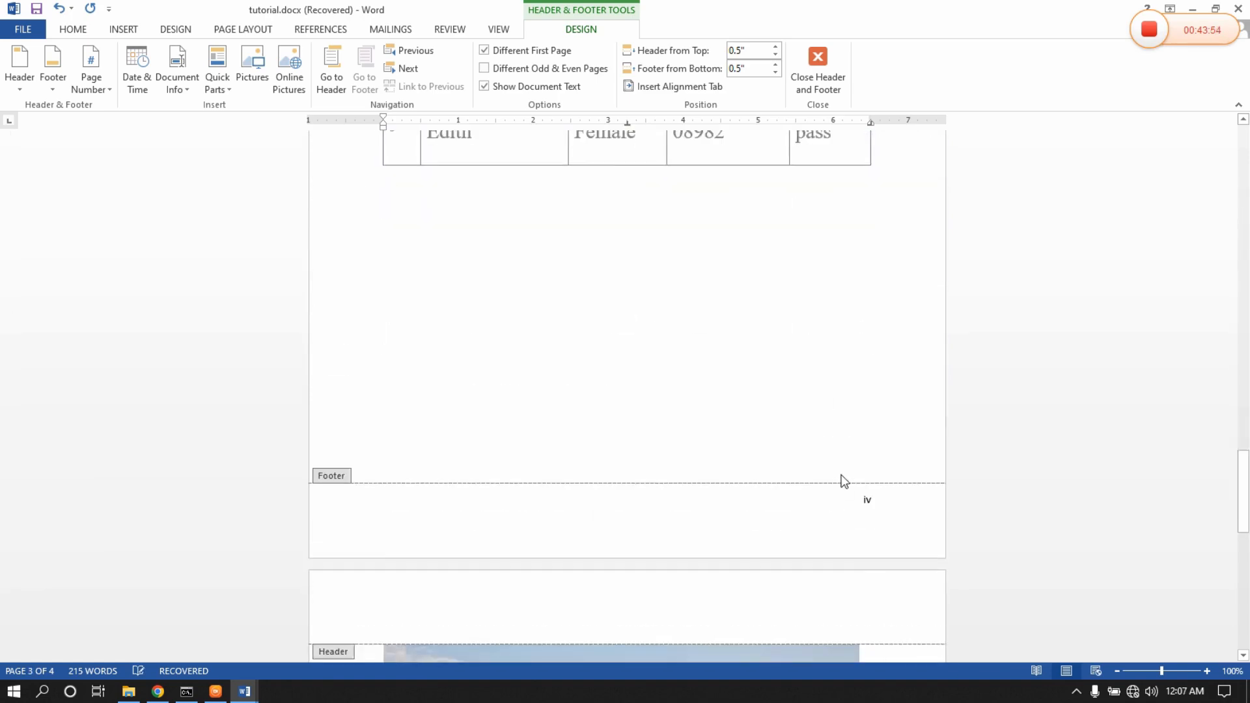
scroll(843, 477, up, 8)
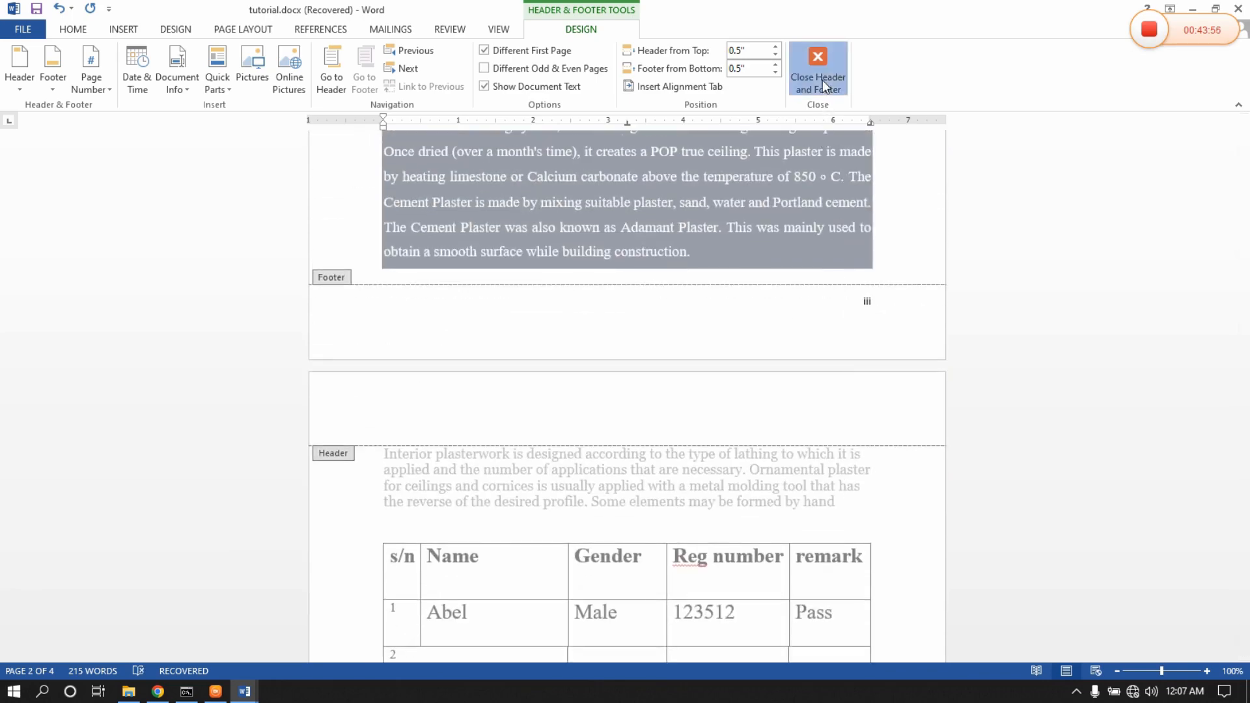
Add the header text 'This is a word document' and go back to the body.
click(823, 80)
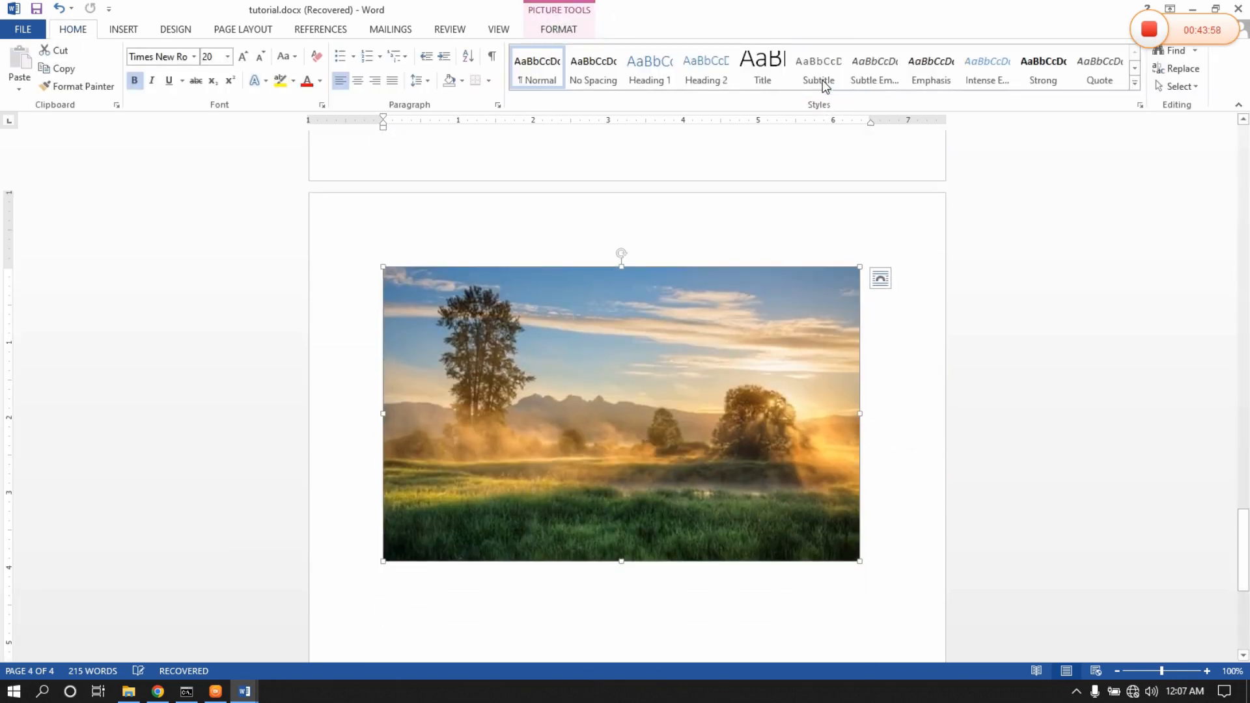
click(123, 29)
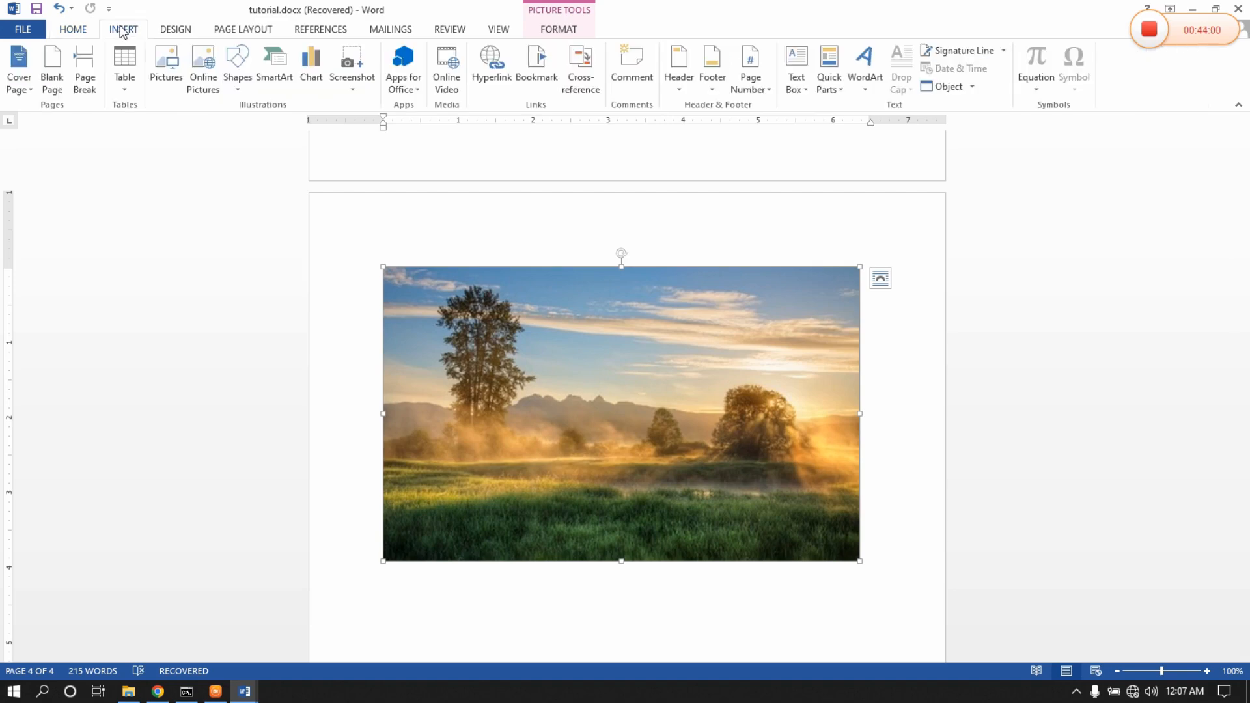
click(682, 89)
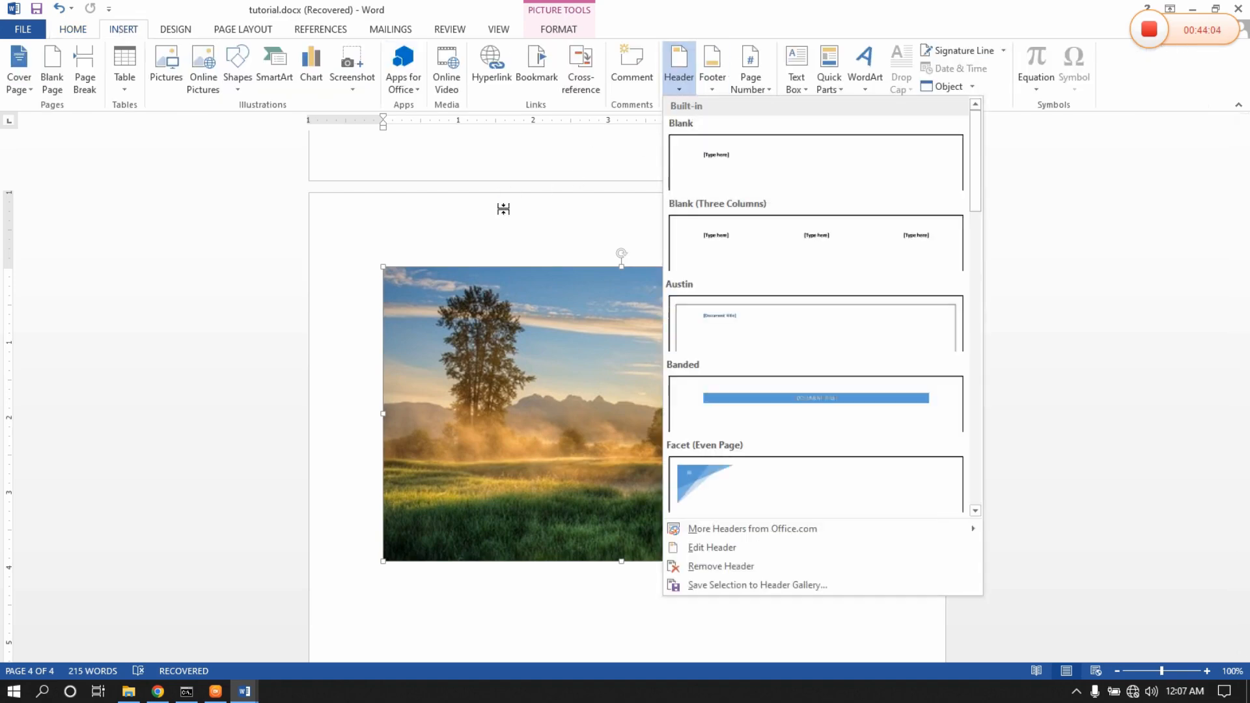
click(508, 233)
double_click(506, 232)
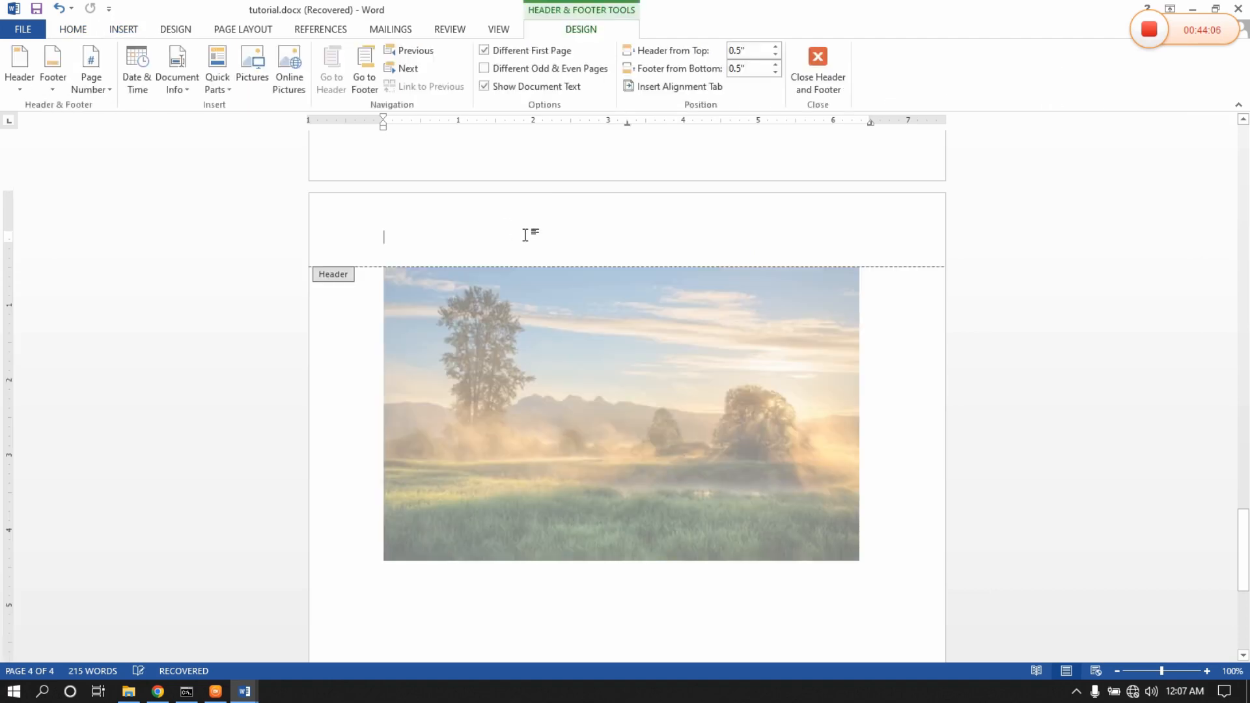
text(This is a word)
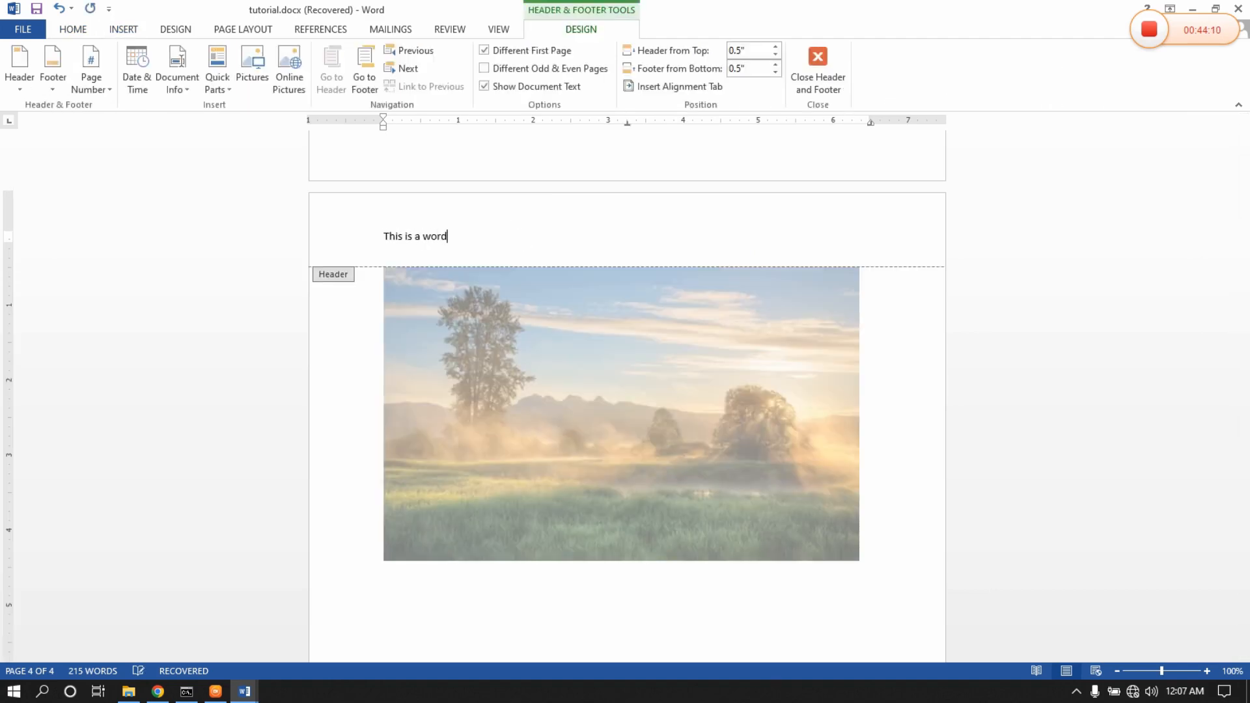
text( document)
key(Return)
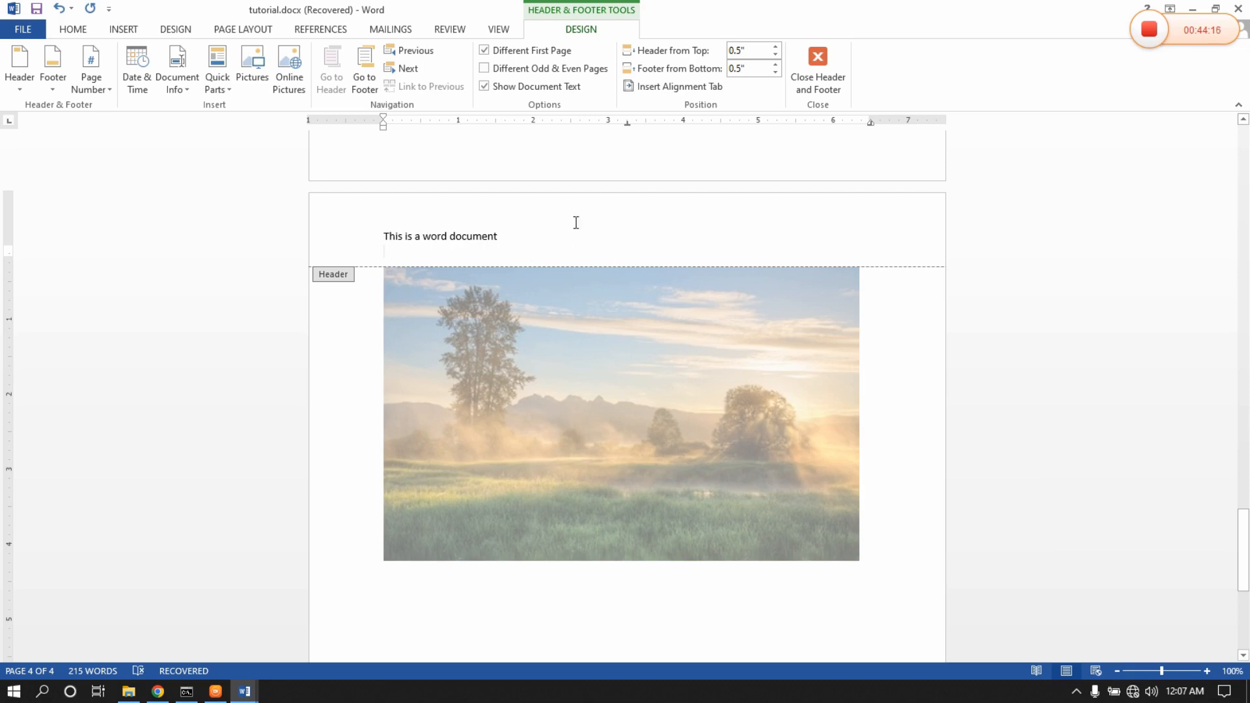
click(818, 79)
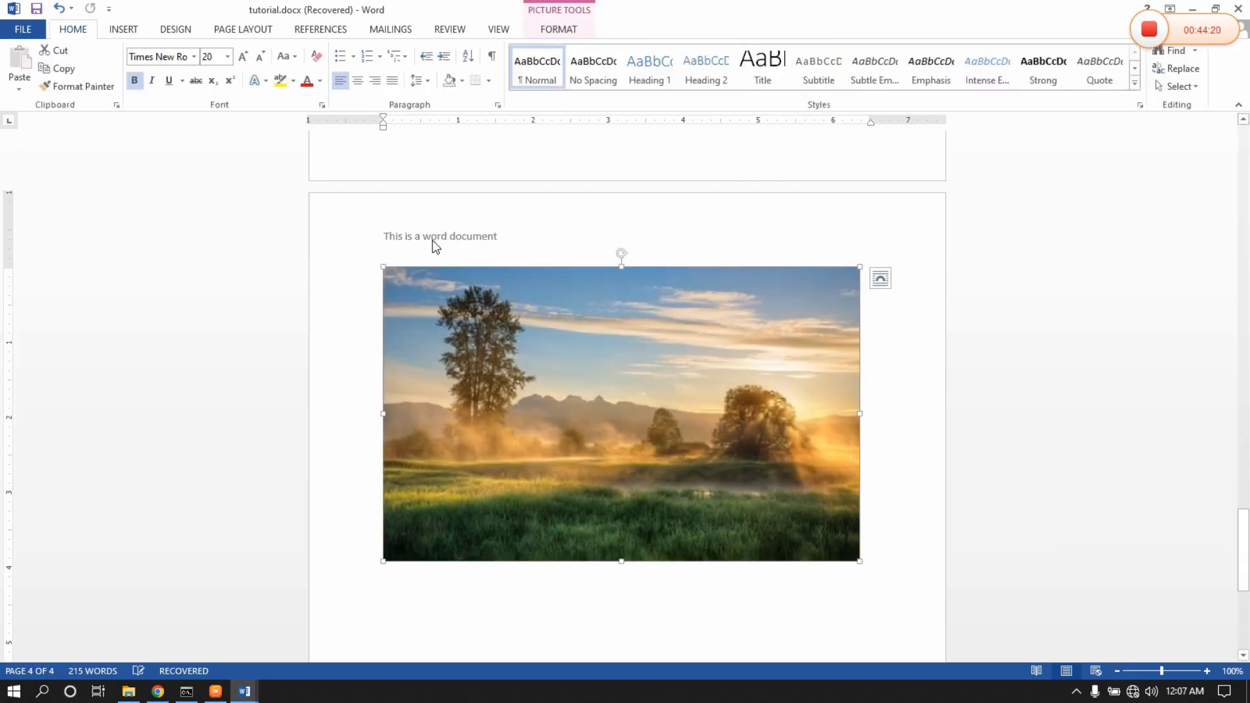
scroll(474, 296, up, 15)
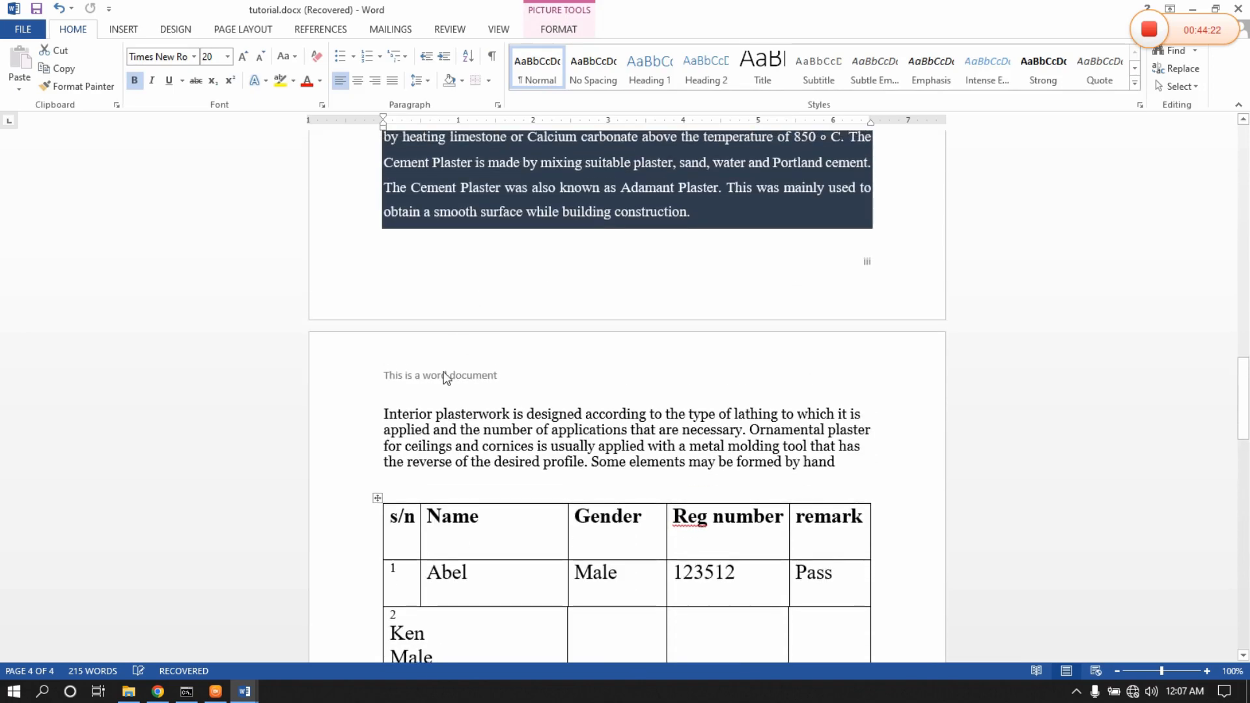
scroll(445, 378, up, 10)
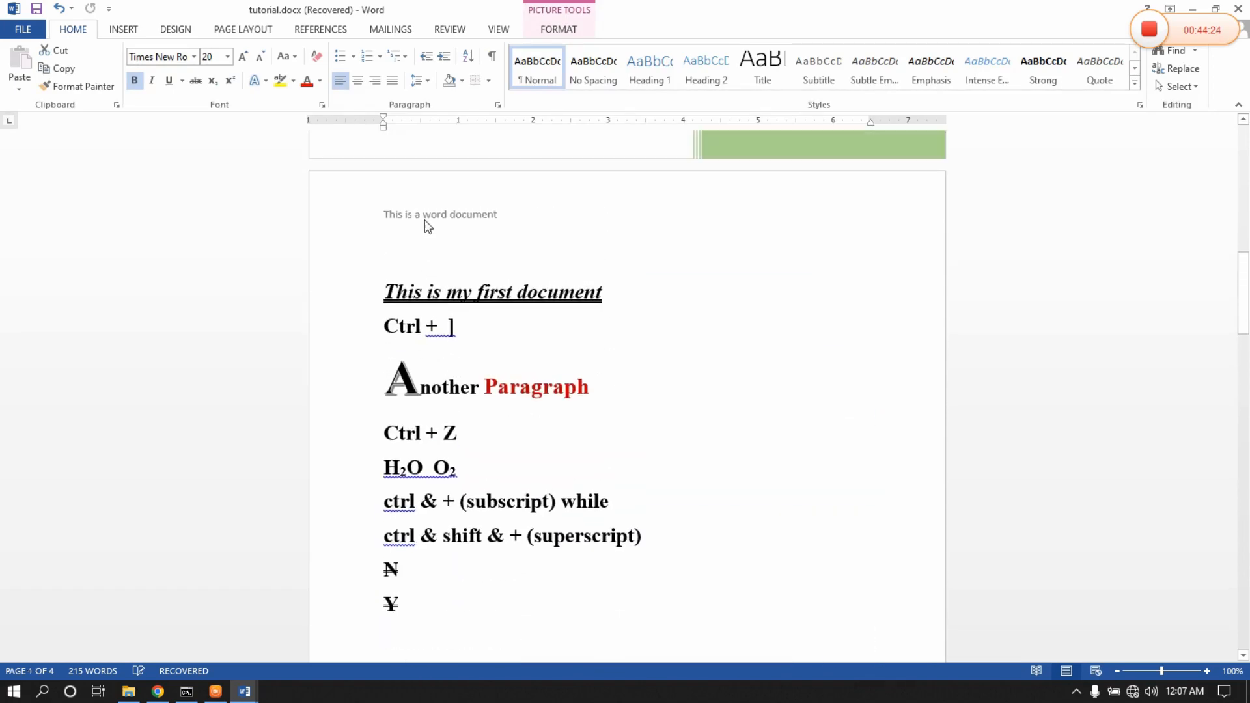
scroll(566, 338, up, 10)
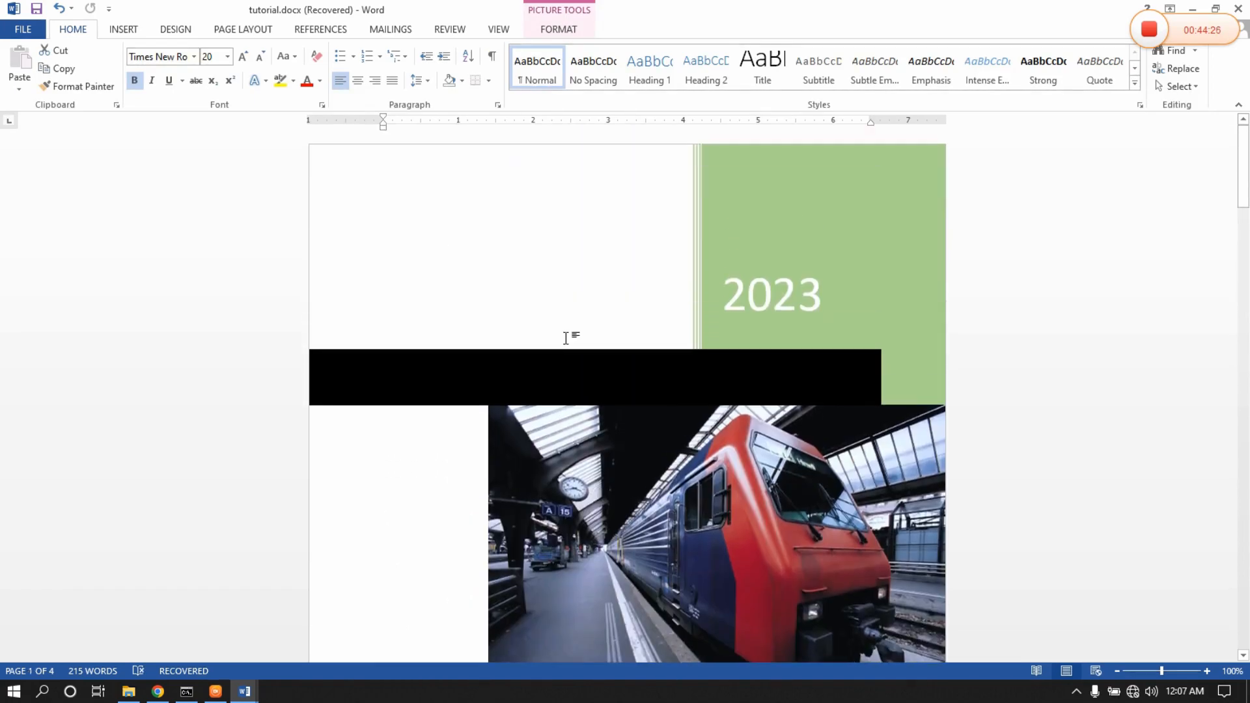
scroll(511, 435, down, 10)
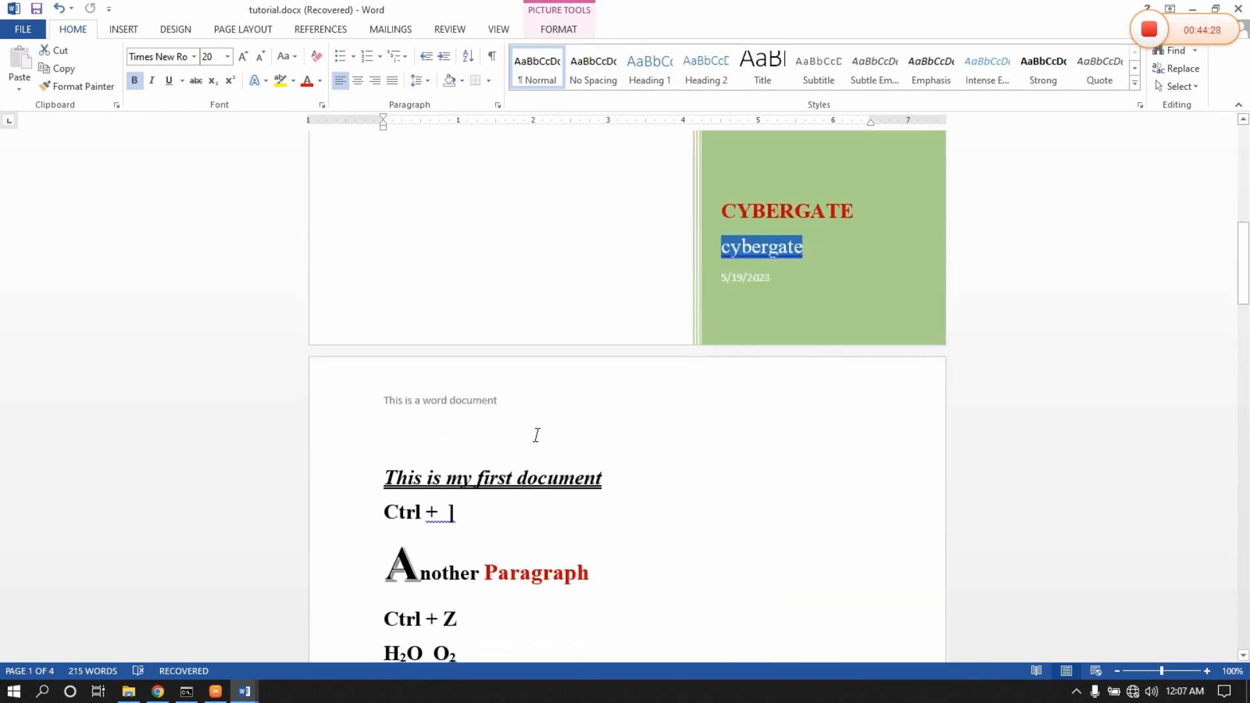
scroll(526, 428, up, 3)
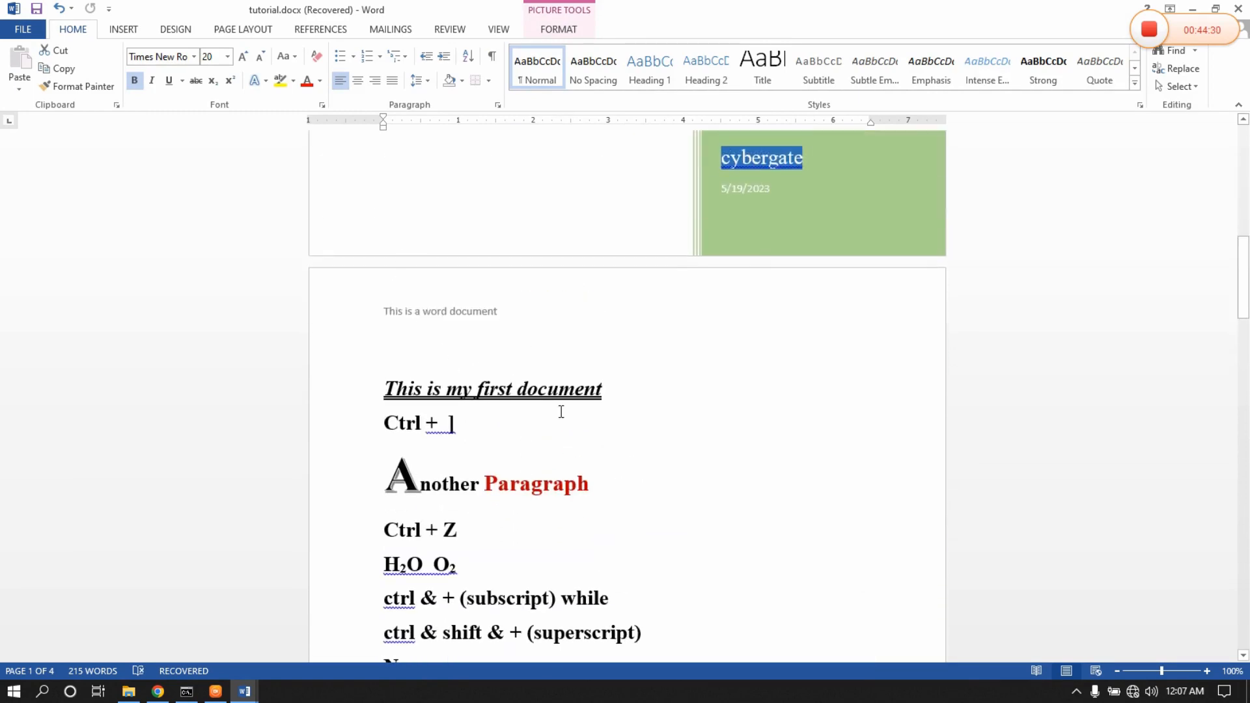
scroll(558, 404, down, 12)
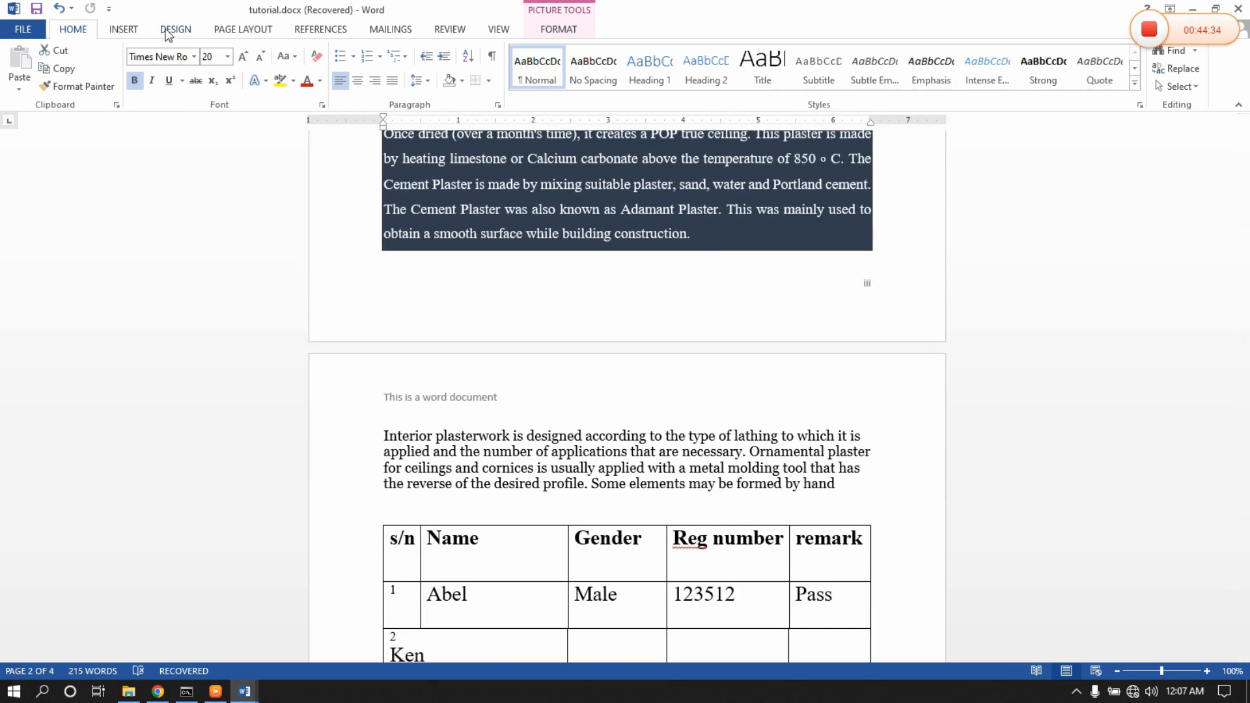
click(118, 30)
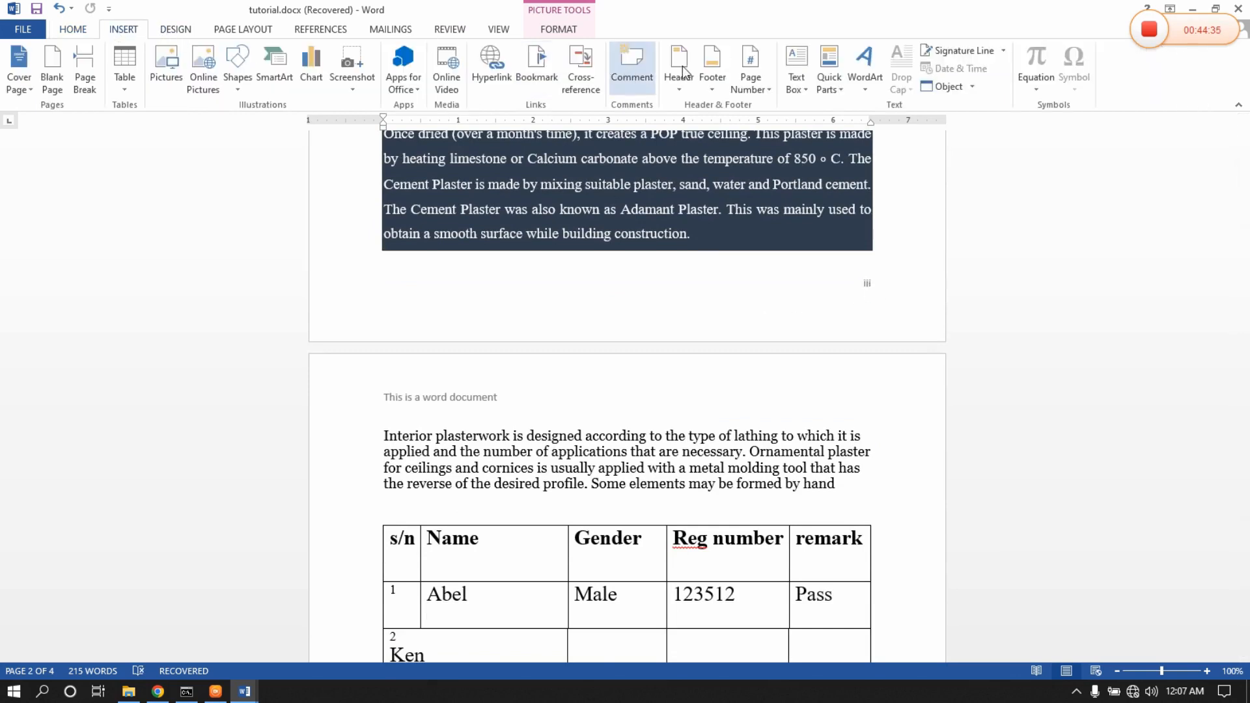
click(719, 80)
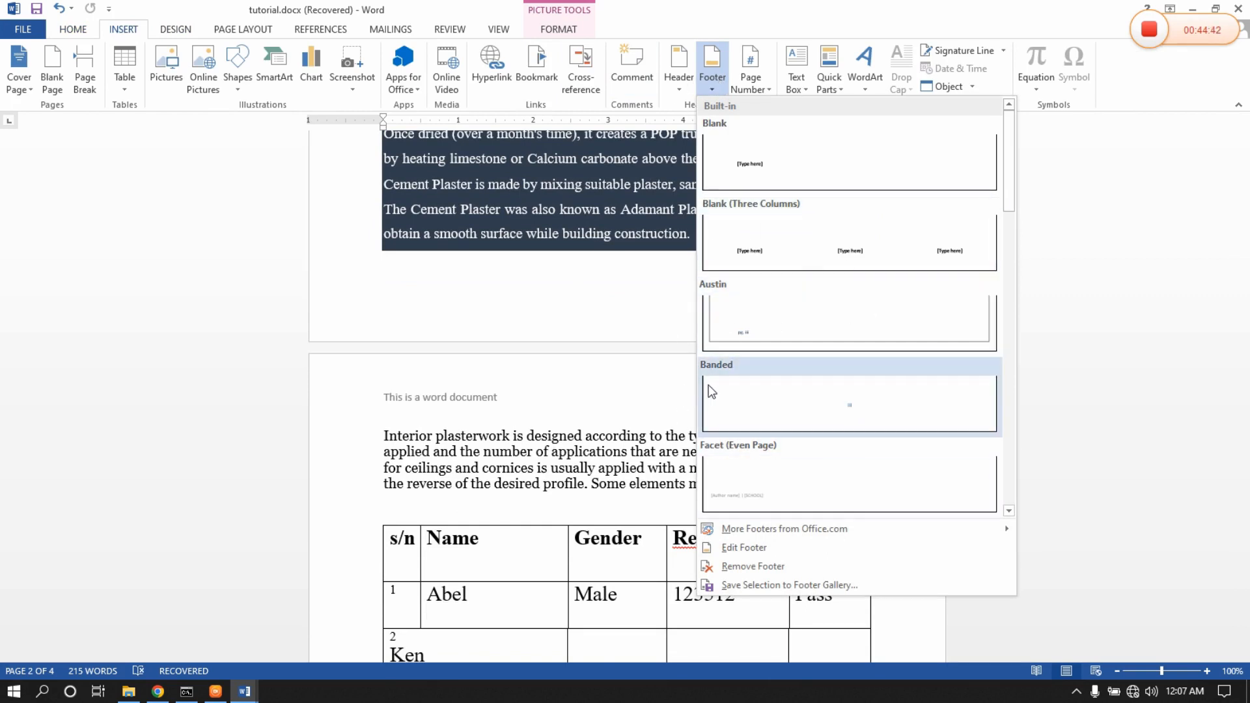
click(673, 84)
click(676, 85)
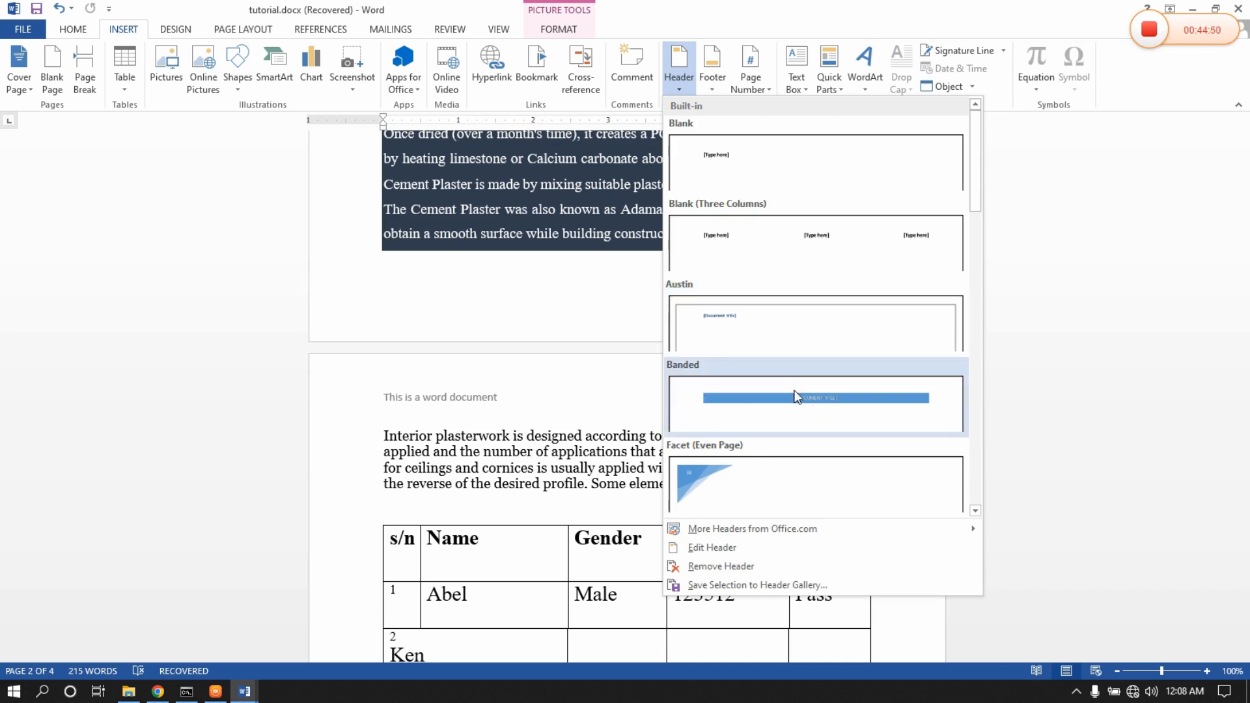
click(534, 420)
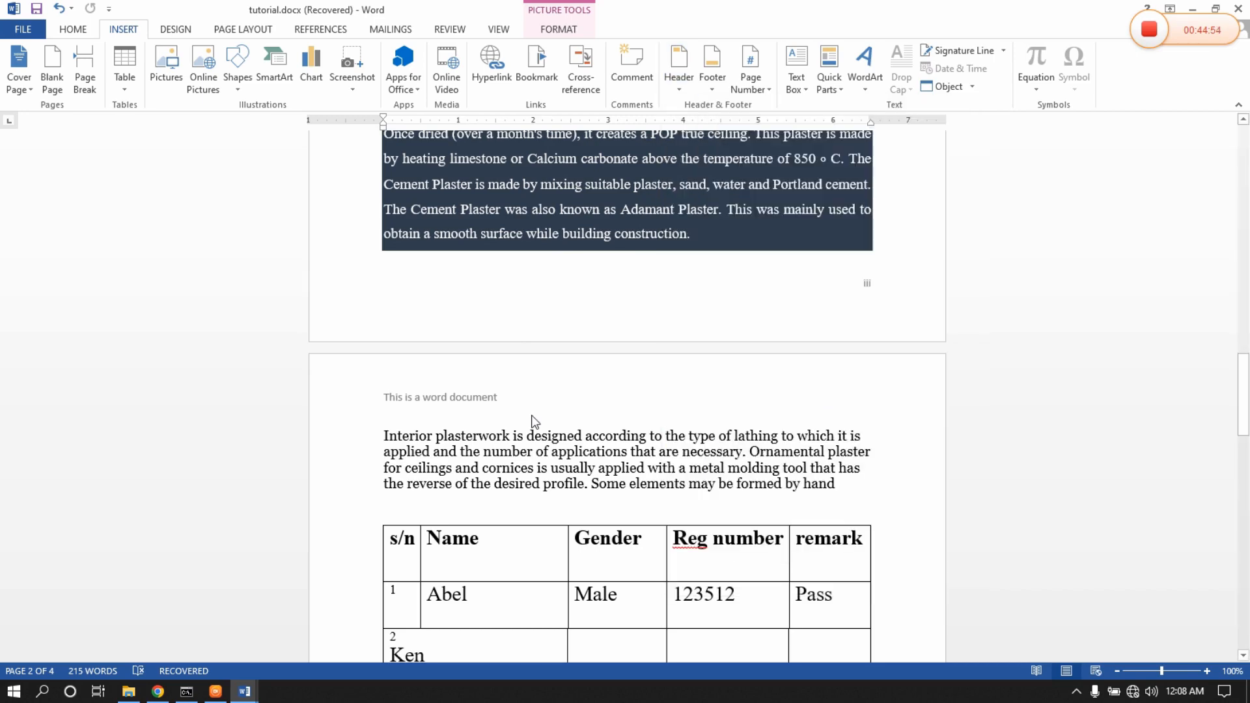
scroll(469, 397, down, 7)
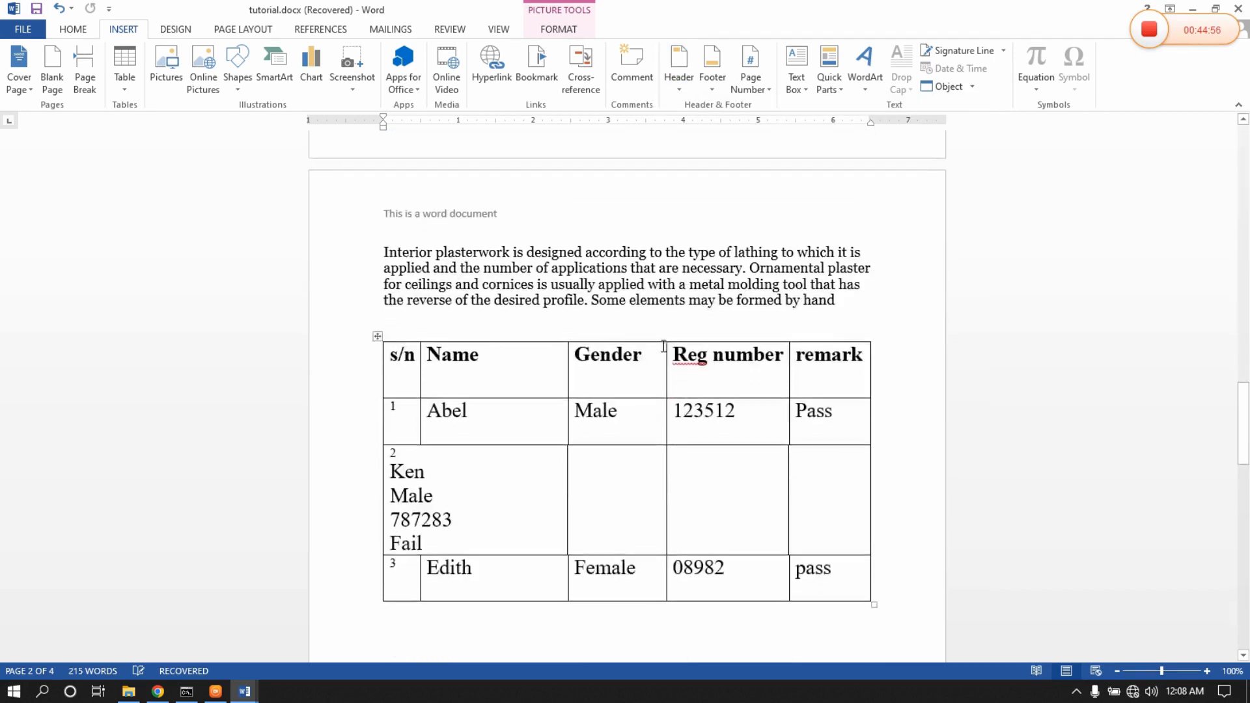
Insert a Simple Text Box below the table and replace its placeholder with 'This is a text box'.
click(469, 396)
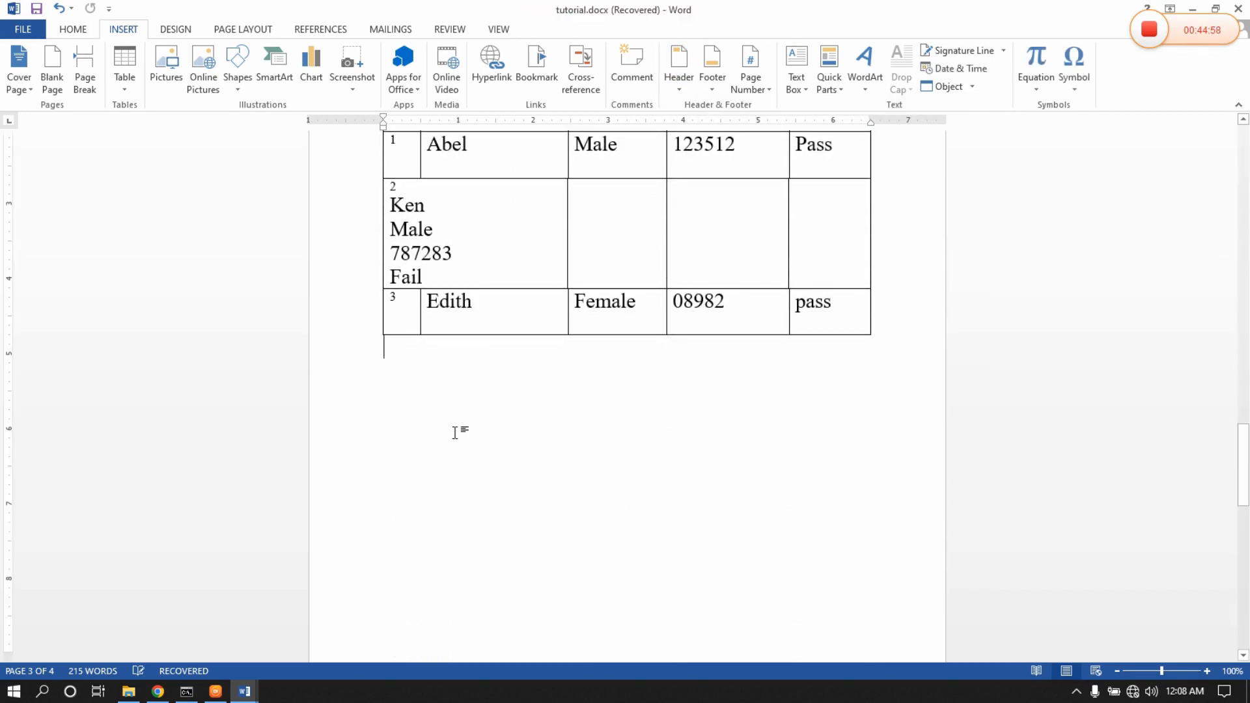
click(796, 84)
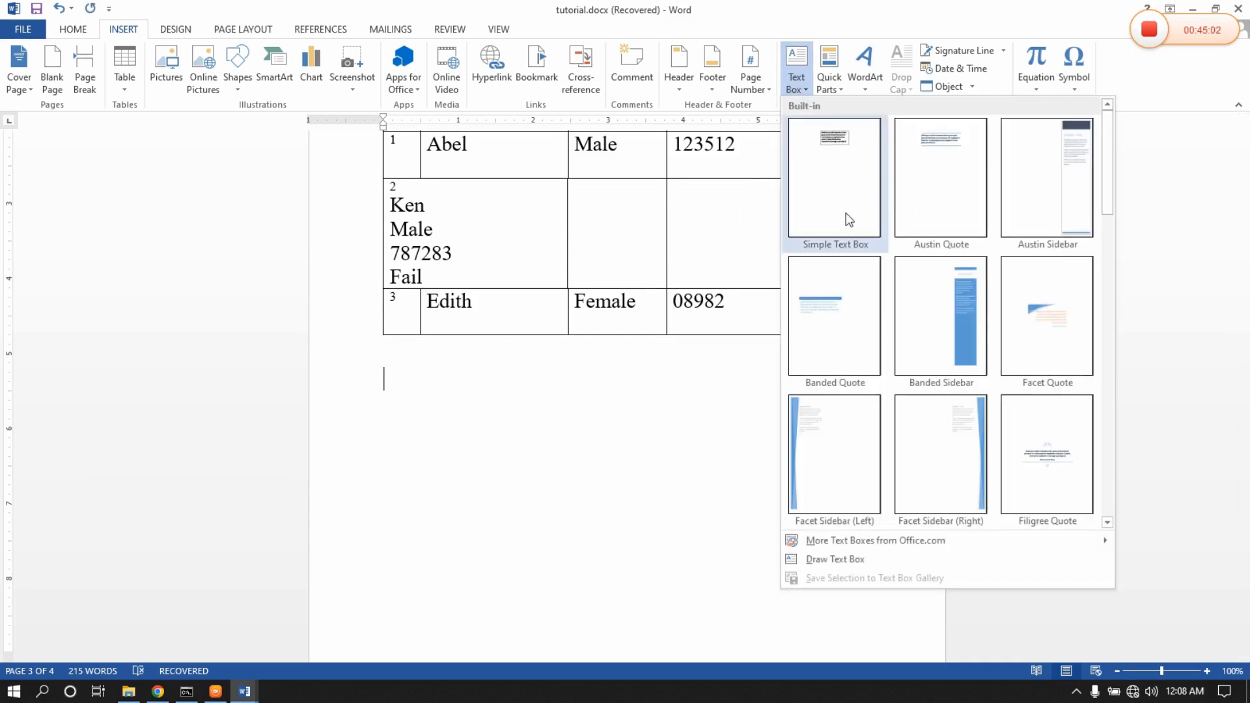
click(806, 163)
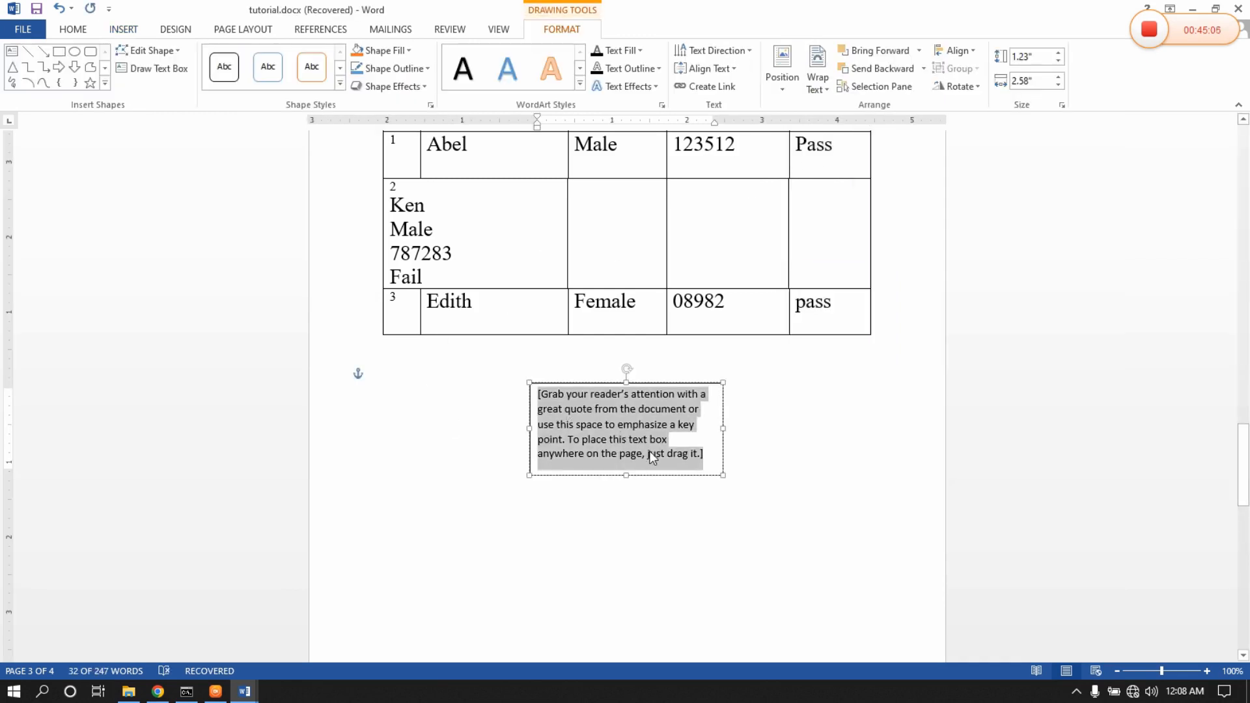
text(Th i)
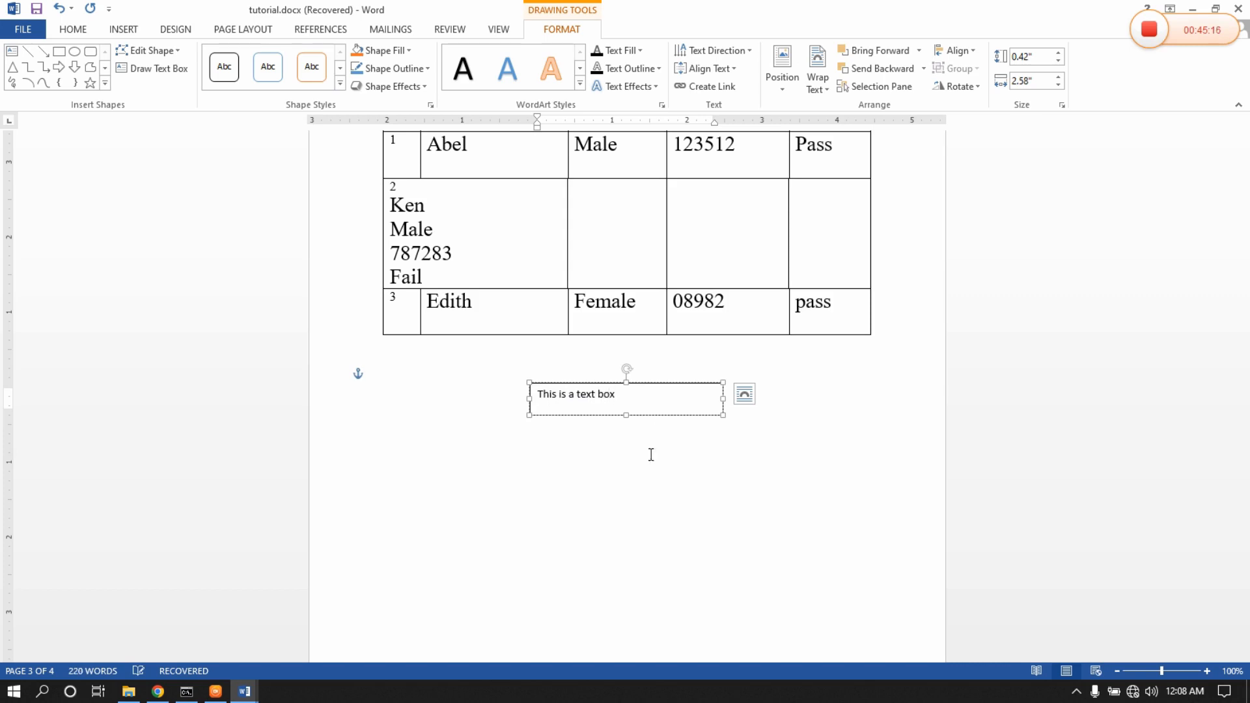
click(658, 488)
Drag the text box right under the table's last columns and check its wrapping options.
click(625, 383)
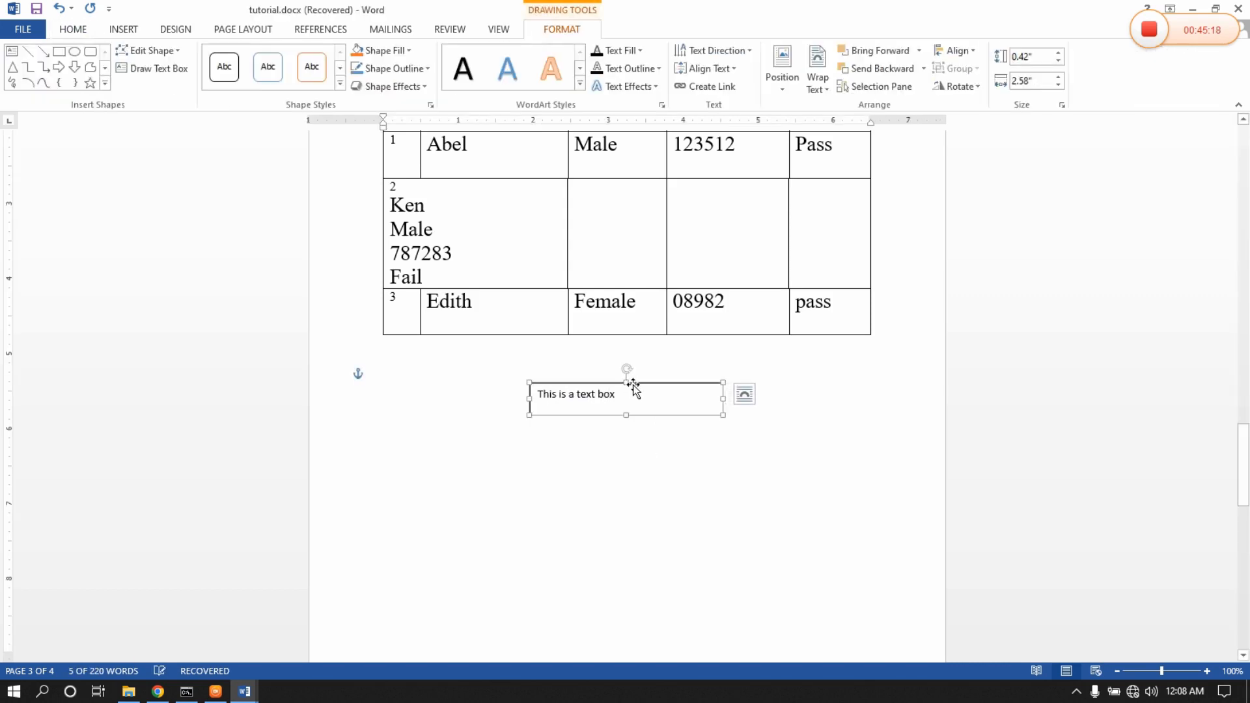
drag(633, 387, 768, 378)
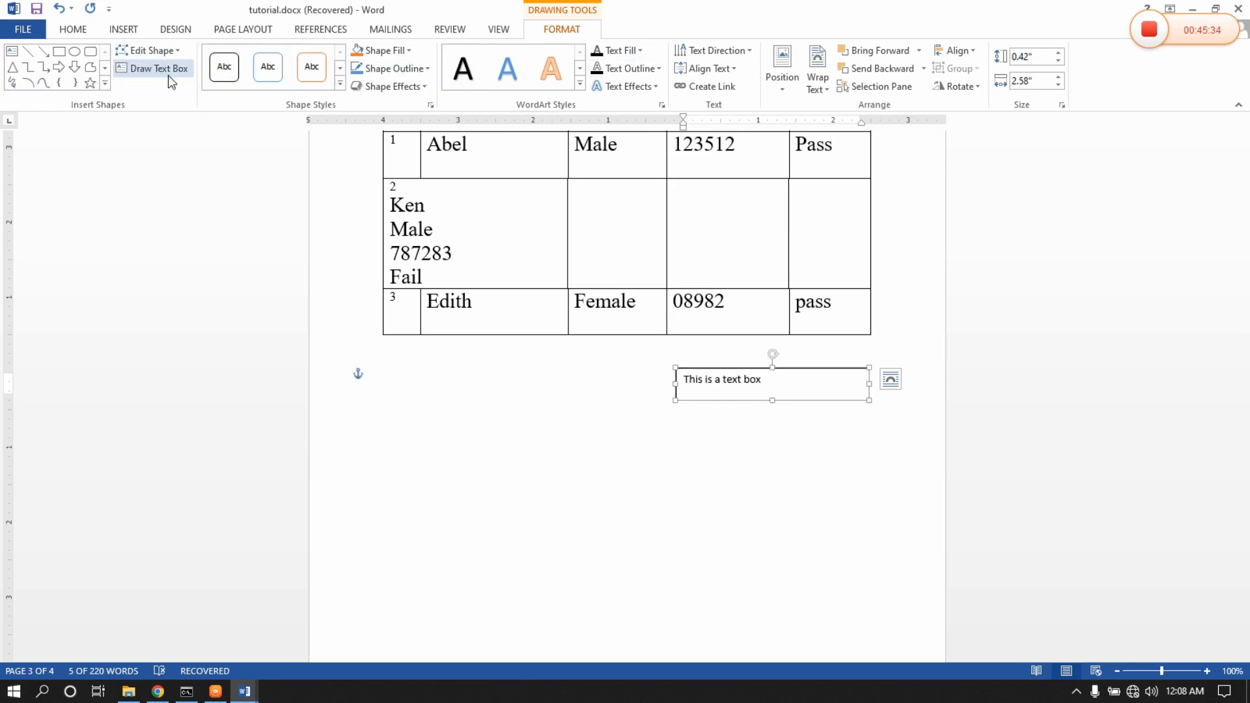
click(825, 88)
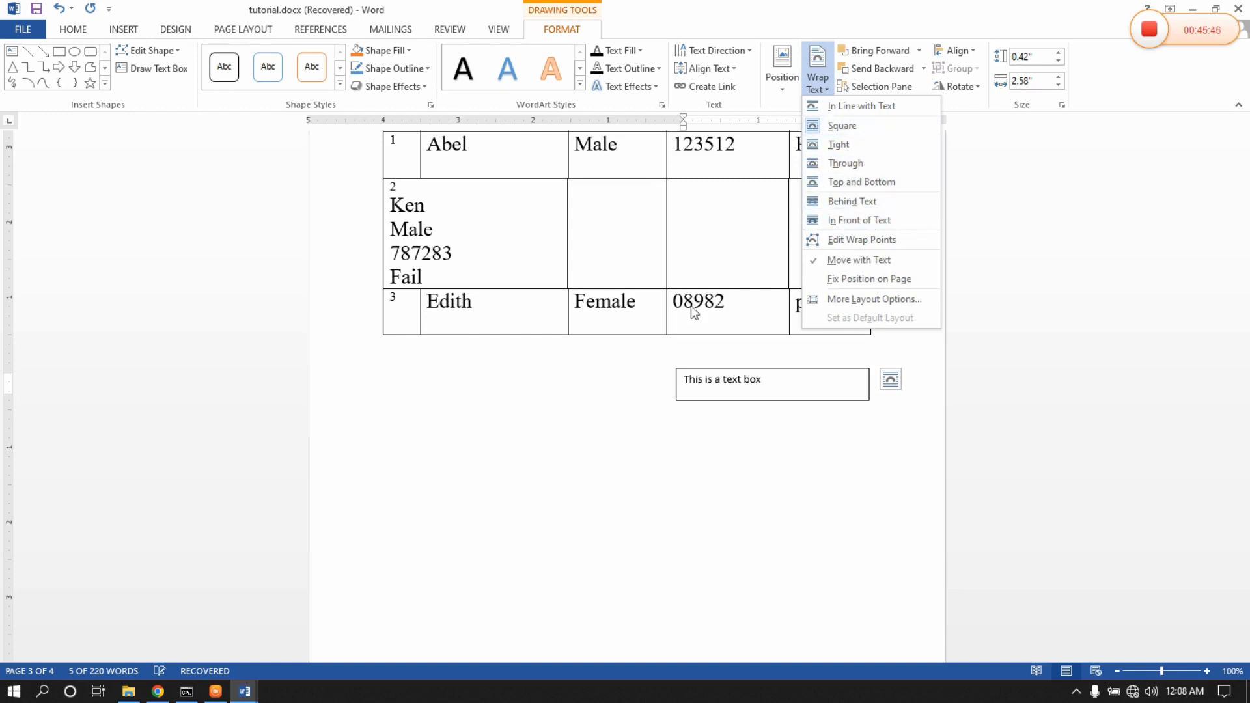
click(625, 391)
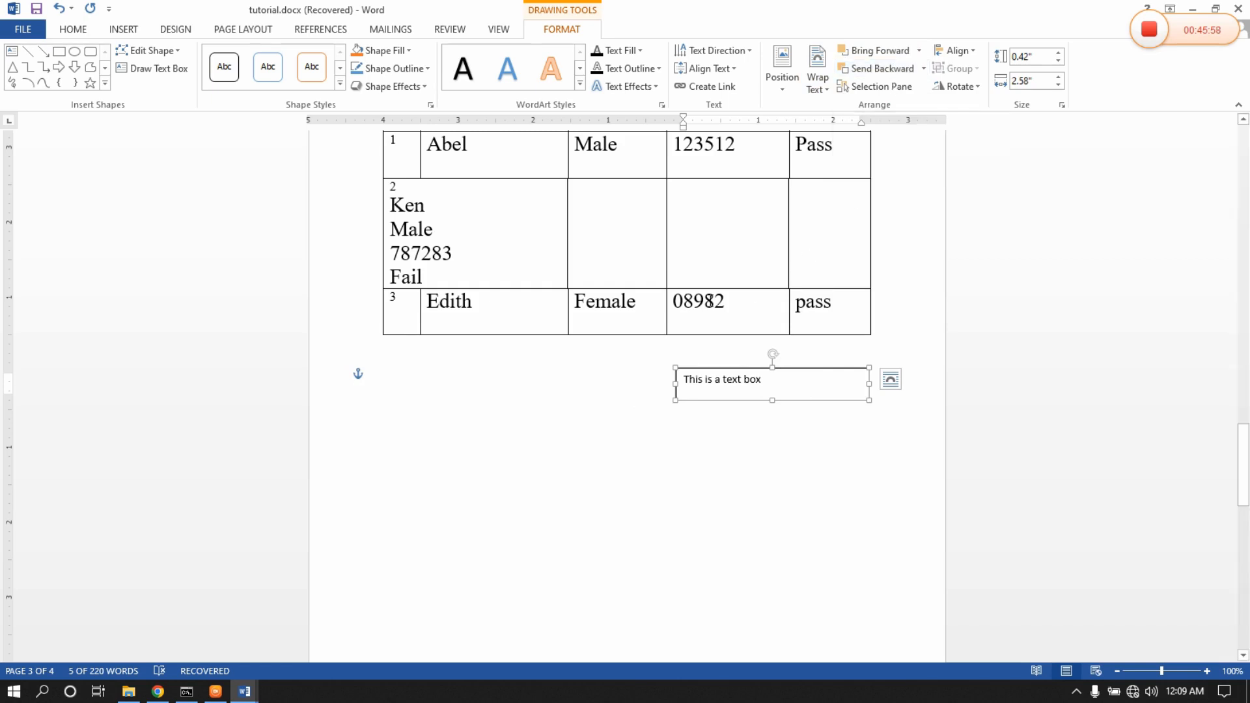
click(123, 30)
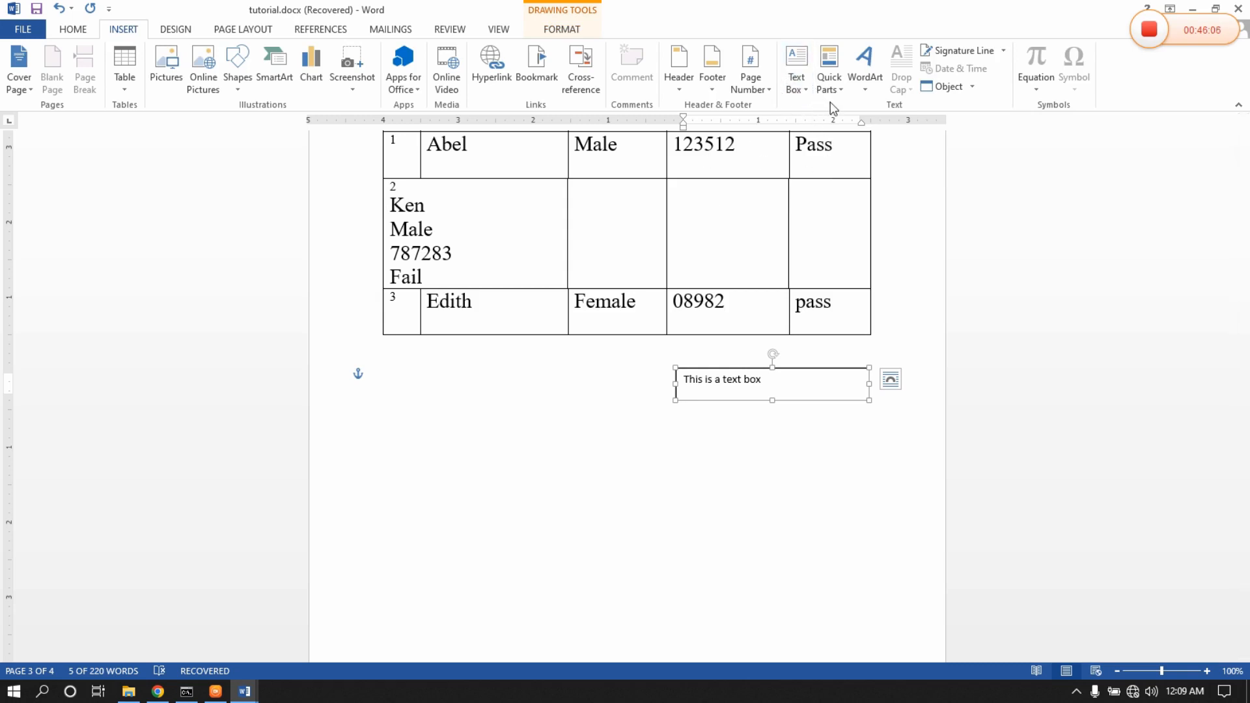
Insert blue reflected WordArt, move it left below the table, and make it read 'This is a word box'.
click(868, 88)
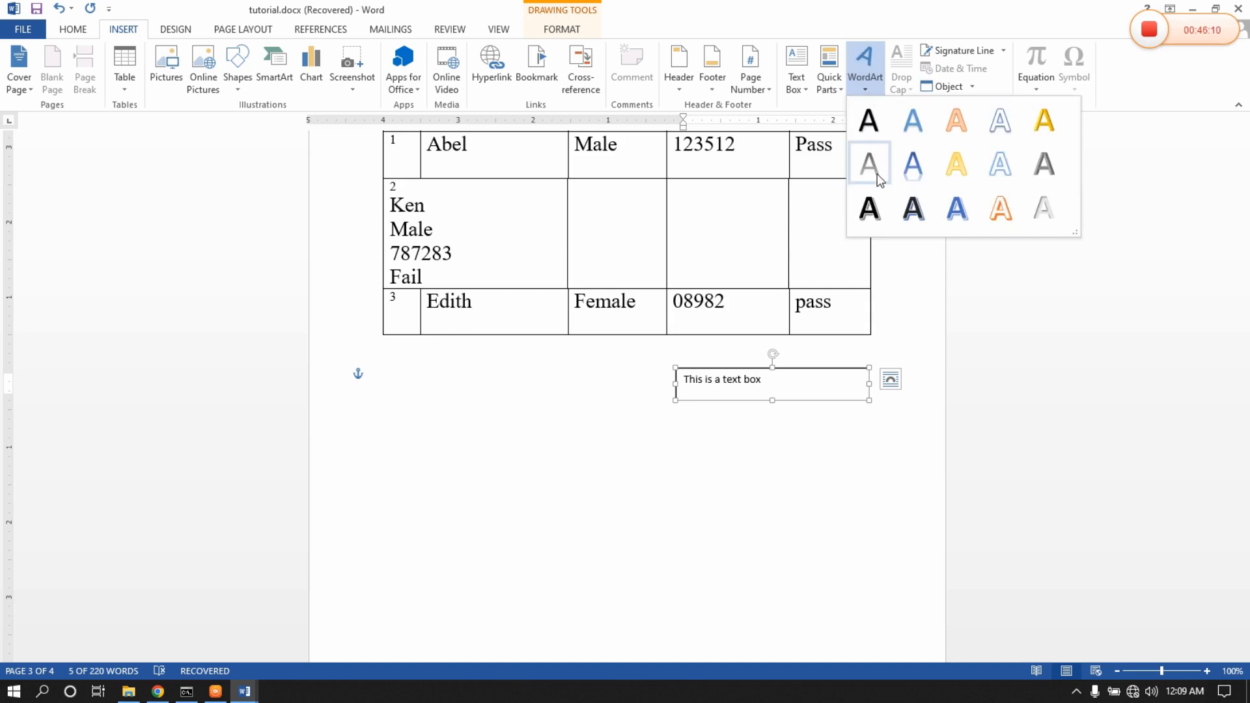
click(913, 175)
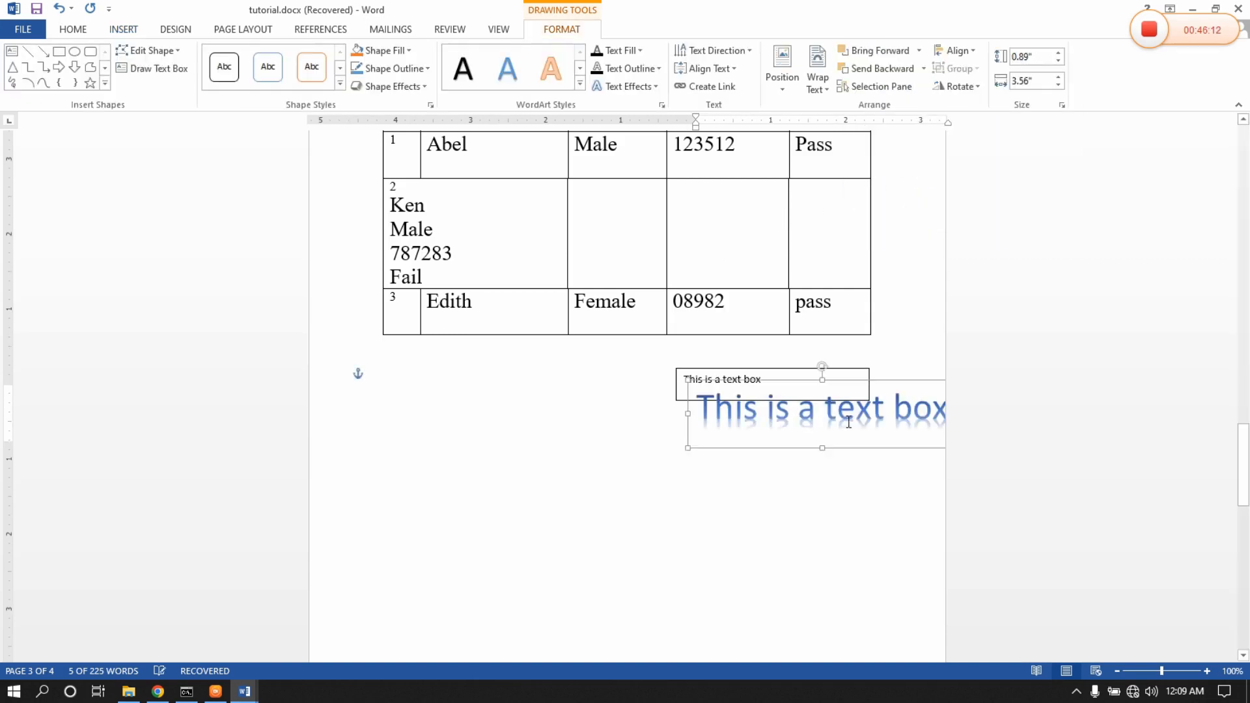
drag(876, 385, 580, 377)
double_click(565, 421)
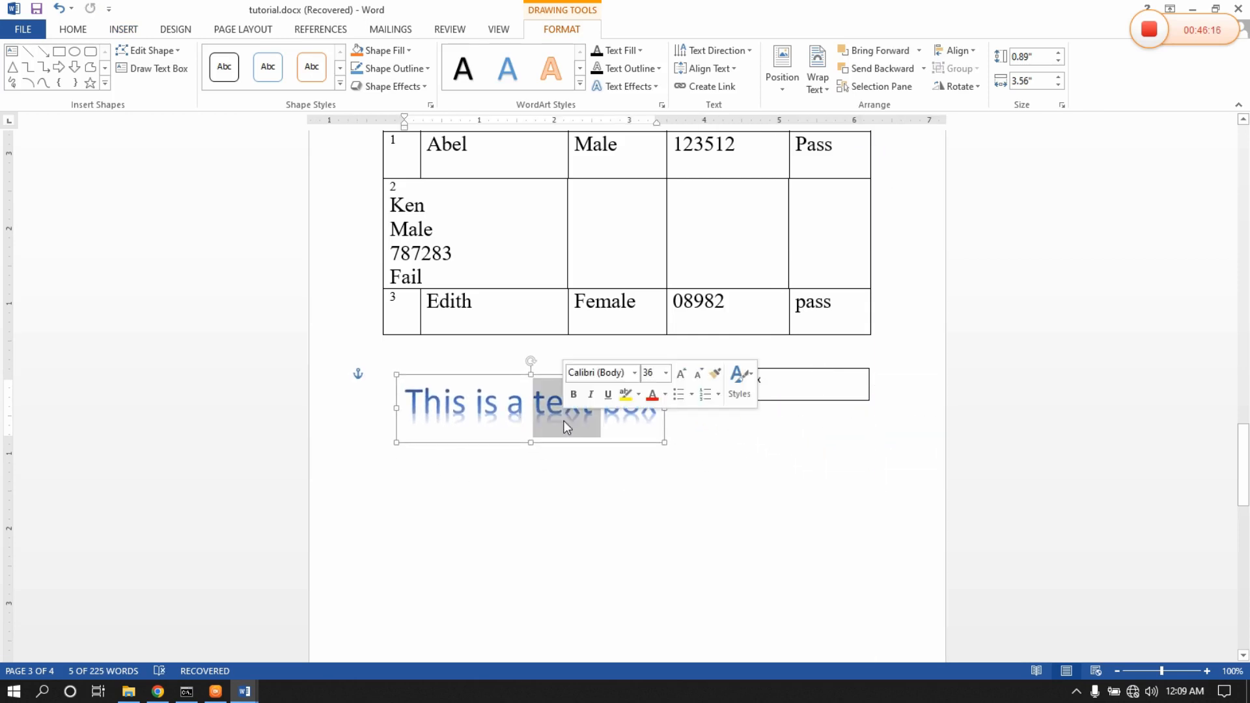
click(628, 413)
drag(653, 410, 575, 431)
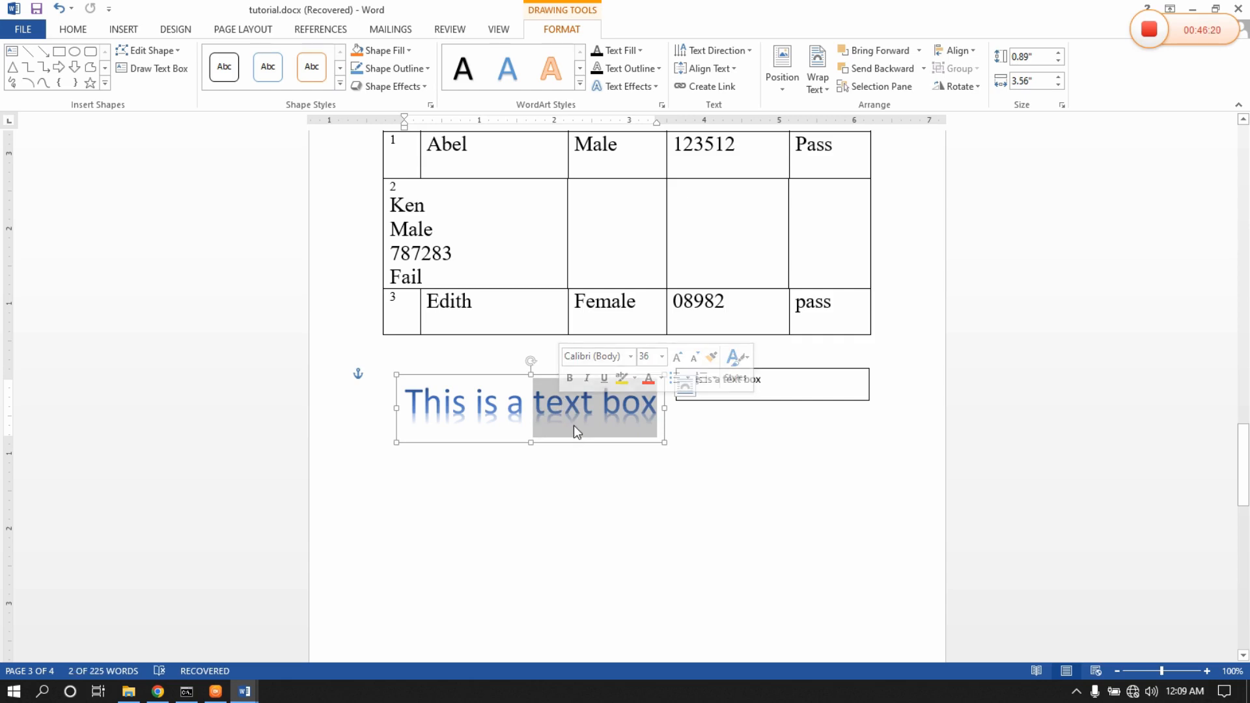
text(word)
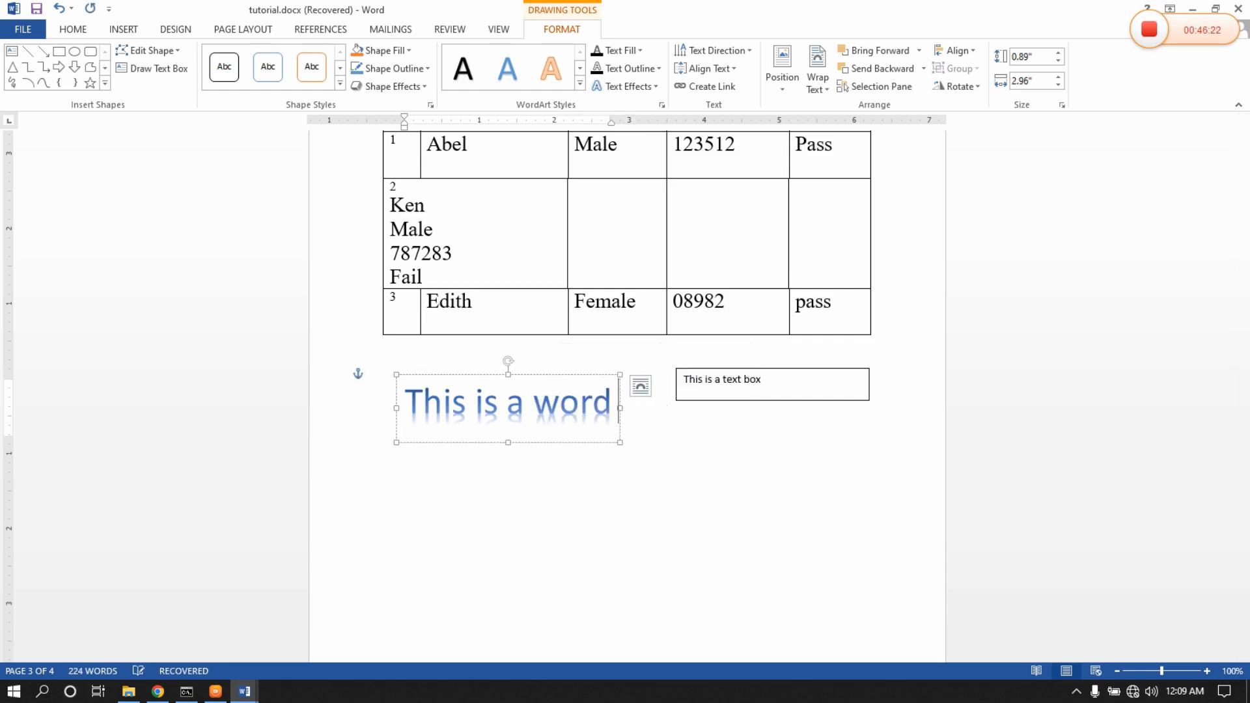
text( box)
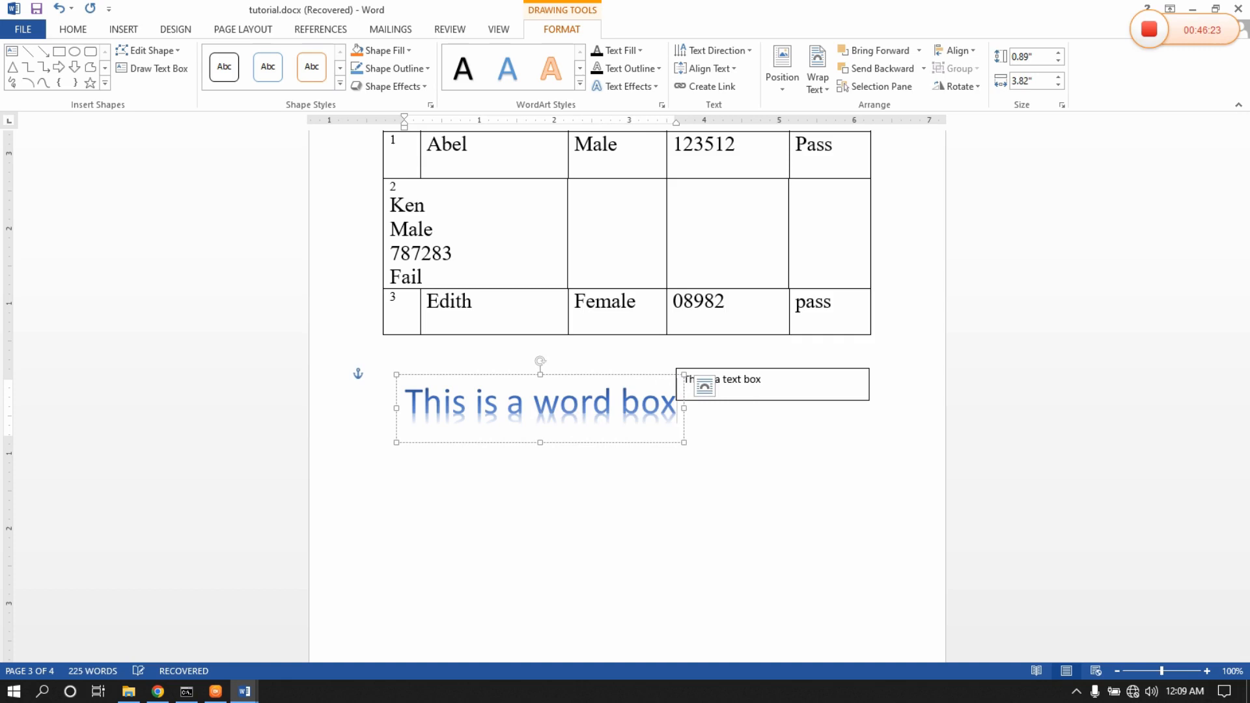
Widen the WordArt box and move it slightly lower on the page.
click(595, 463)
click(491, 410)
drag(684, 441, 770, 444)
click(597, 386)
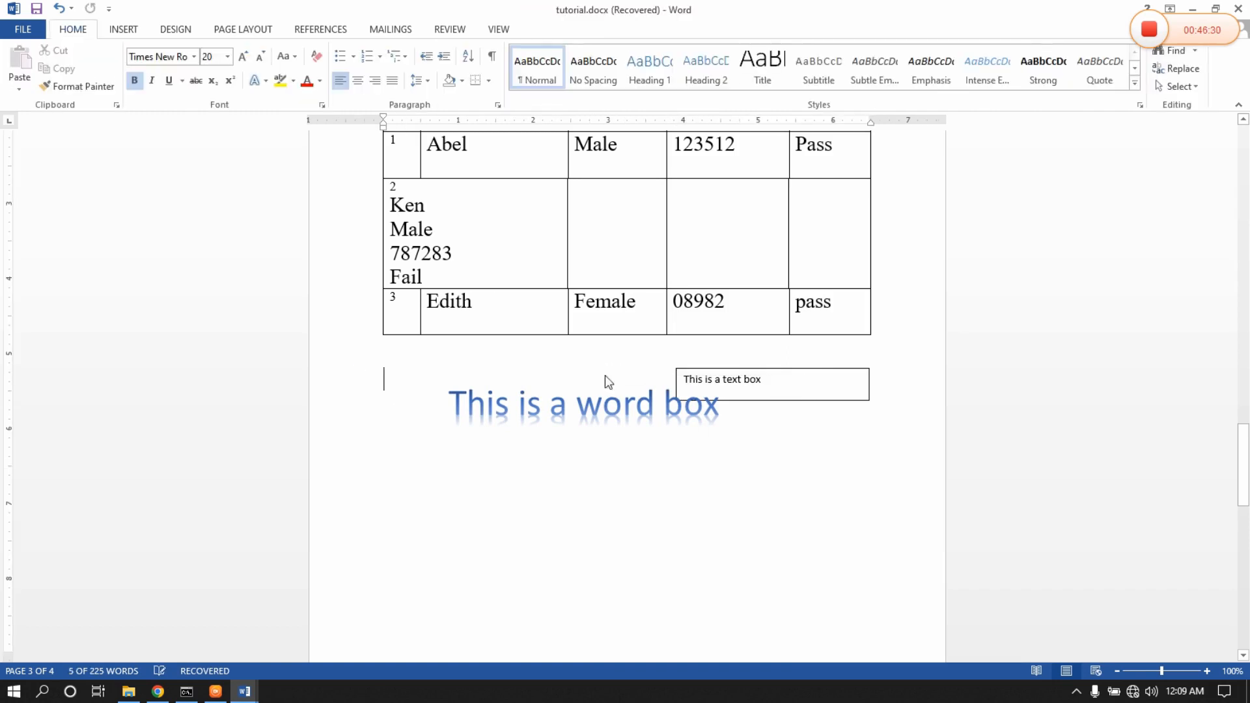
click(592, 375)
drag(593, 376, 597, 415)
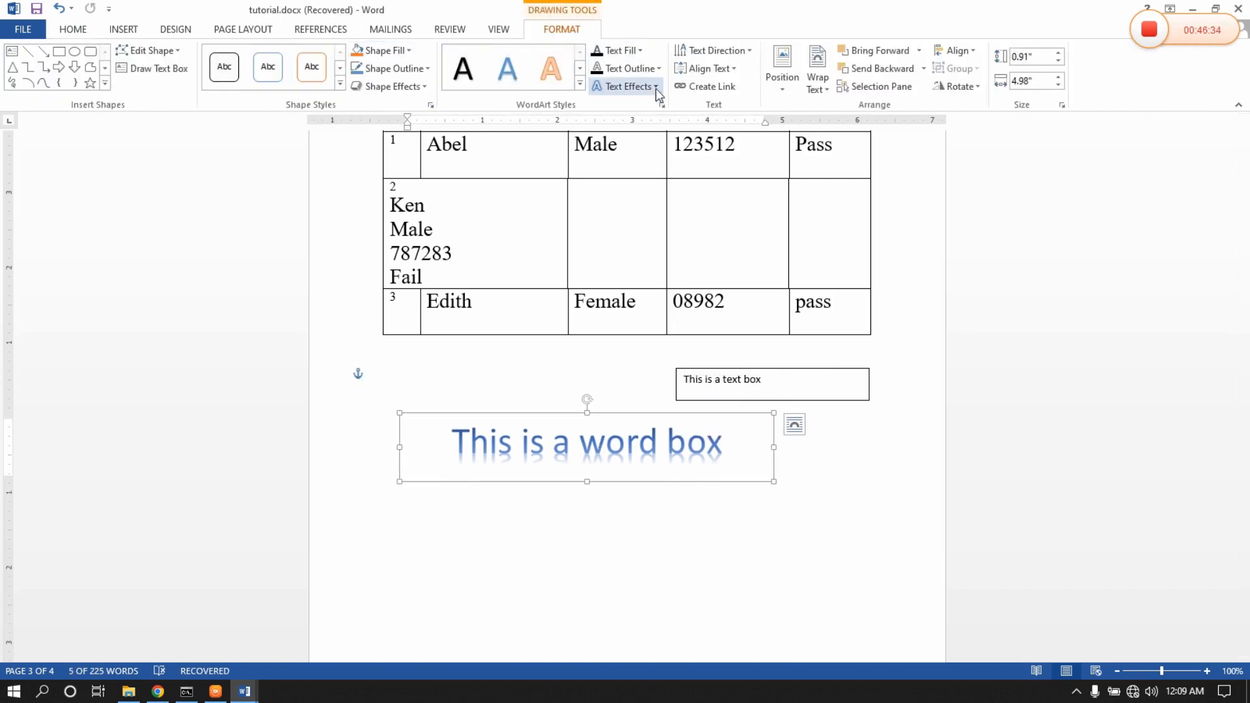
Give the WordArt a gold text fill with a dark gold outline.
click(639, 52)
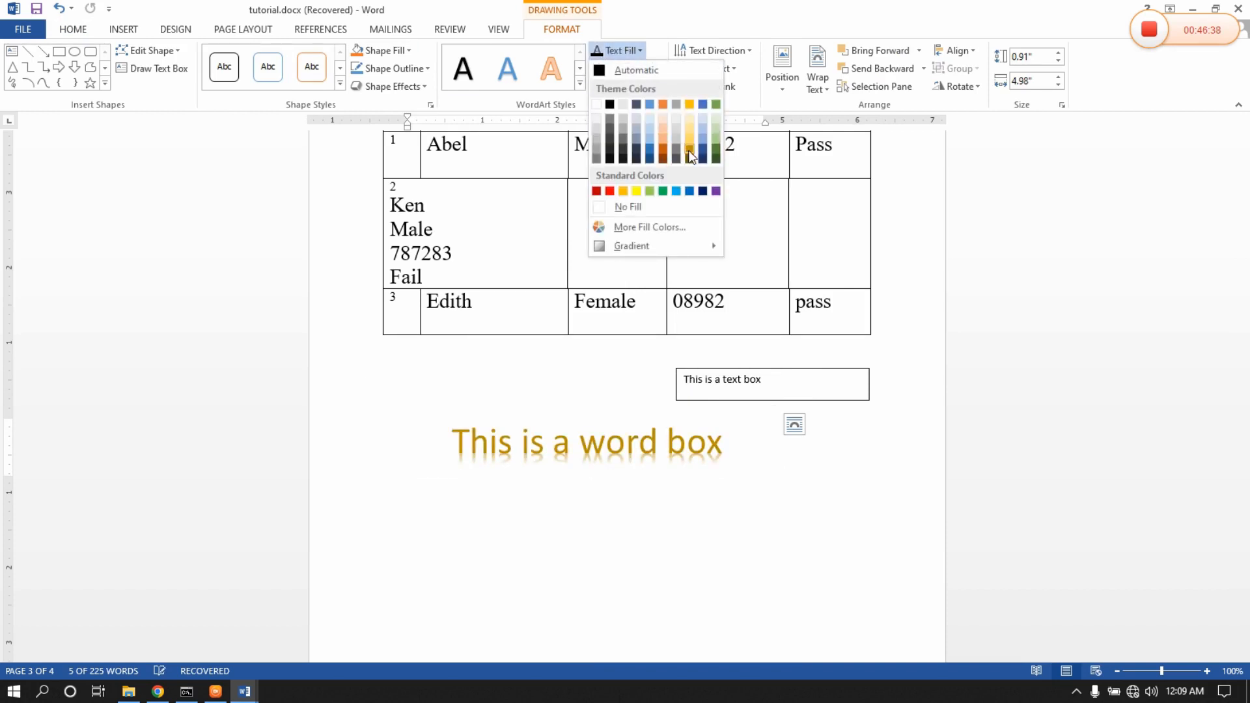
click(689, 154)
click(659, 71)
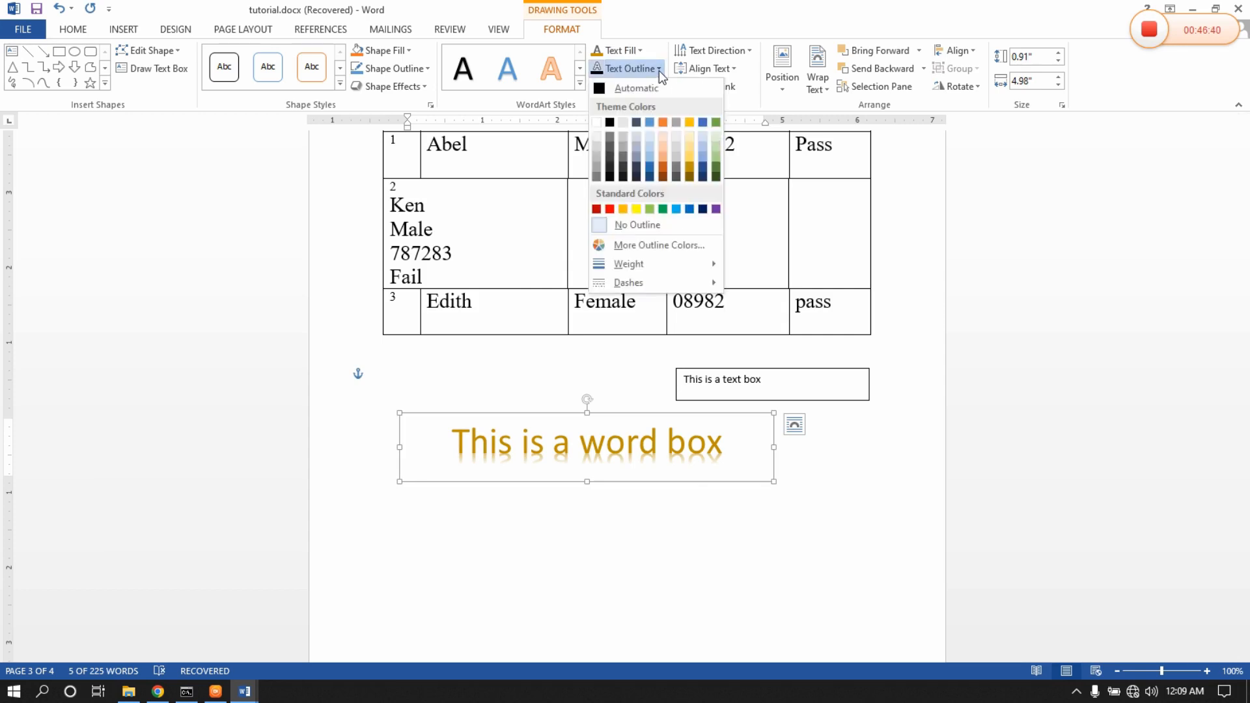
click(694, 178)
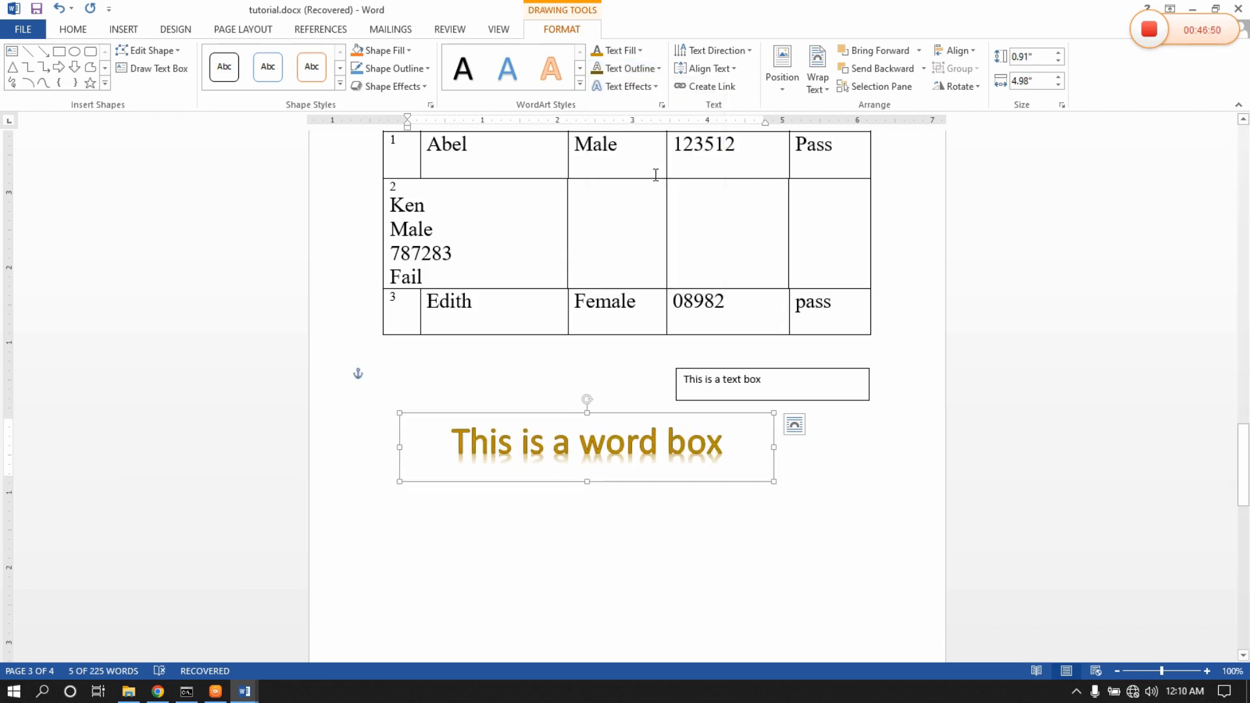
Apply a parallel 3-D rotation to the WordArt and move it up and left.
click(656, 87)
mouse_move(650, 252)
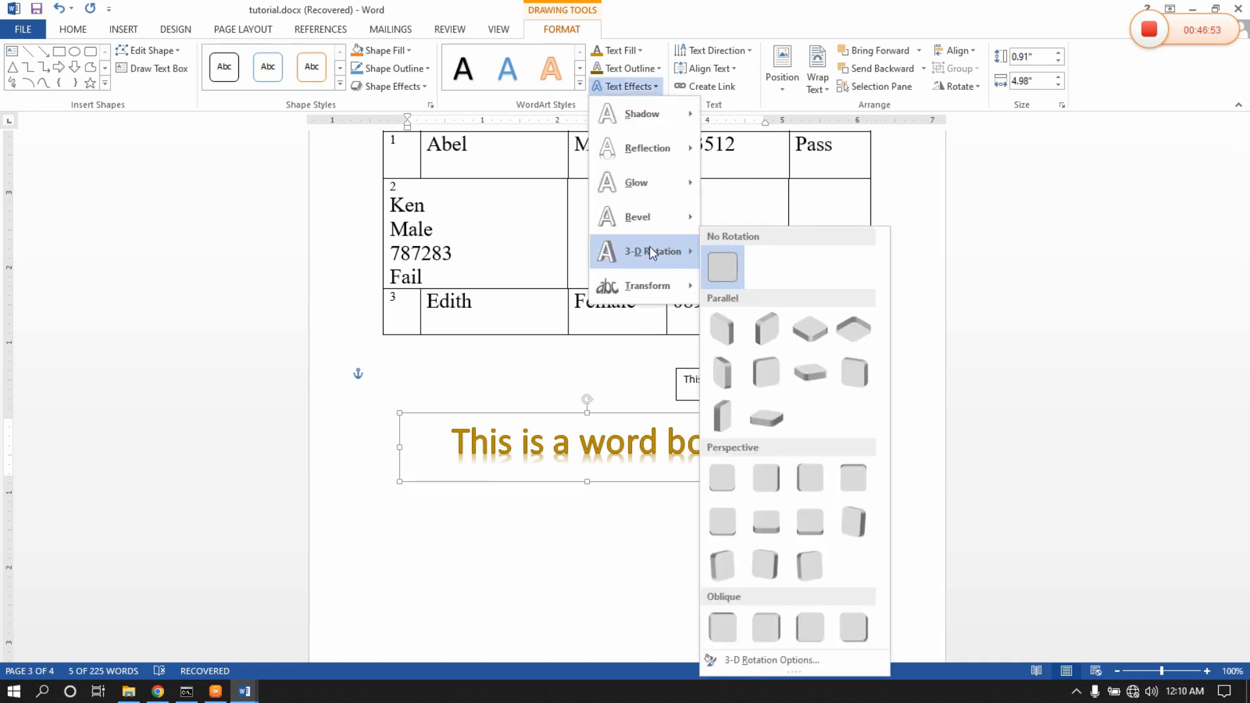
click(762, 377)
click(628, 460)
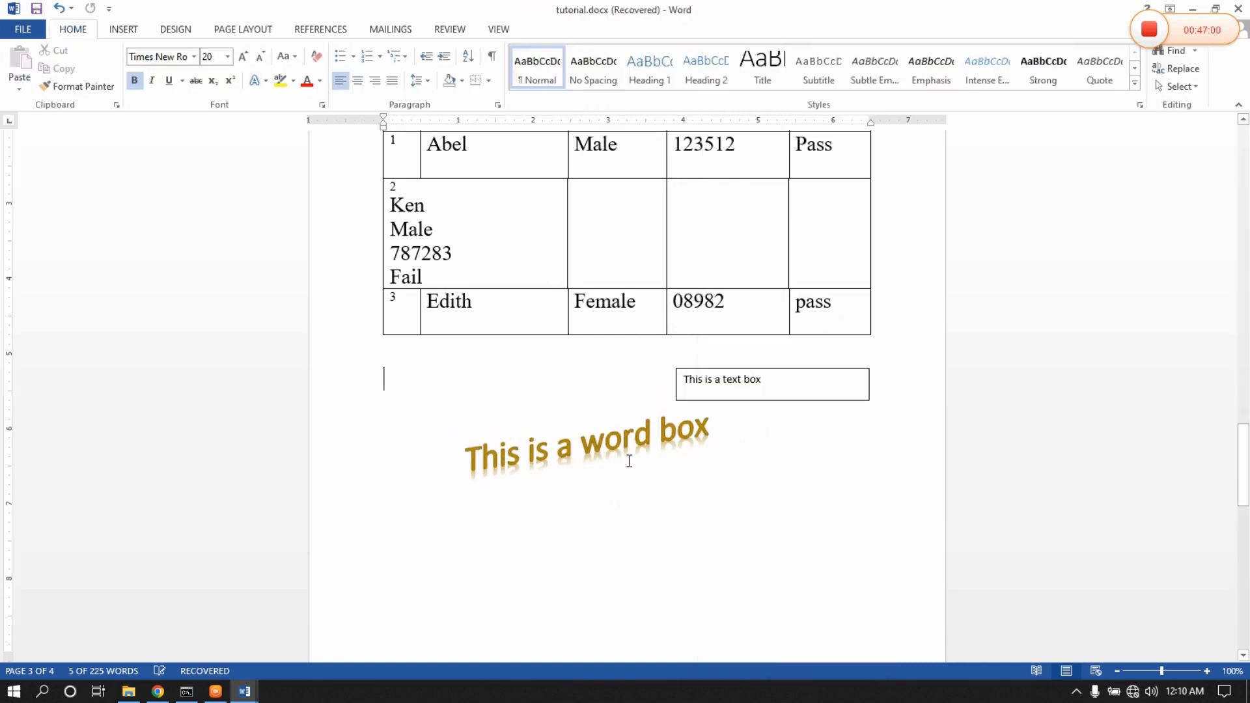
click(681, 433)
drag(648, 415, 584, 394)
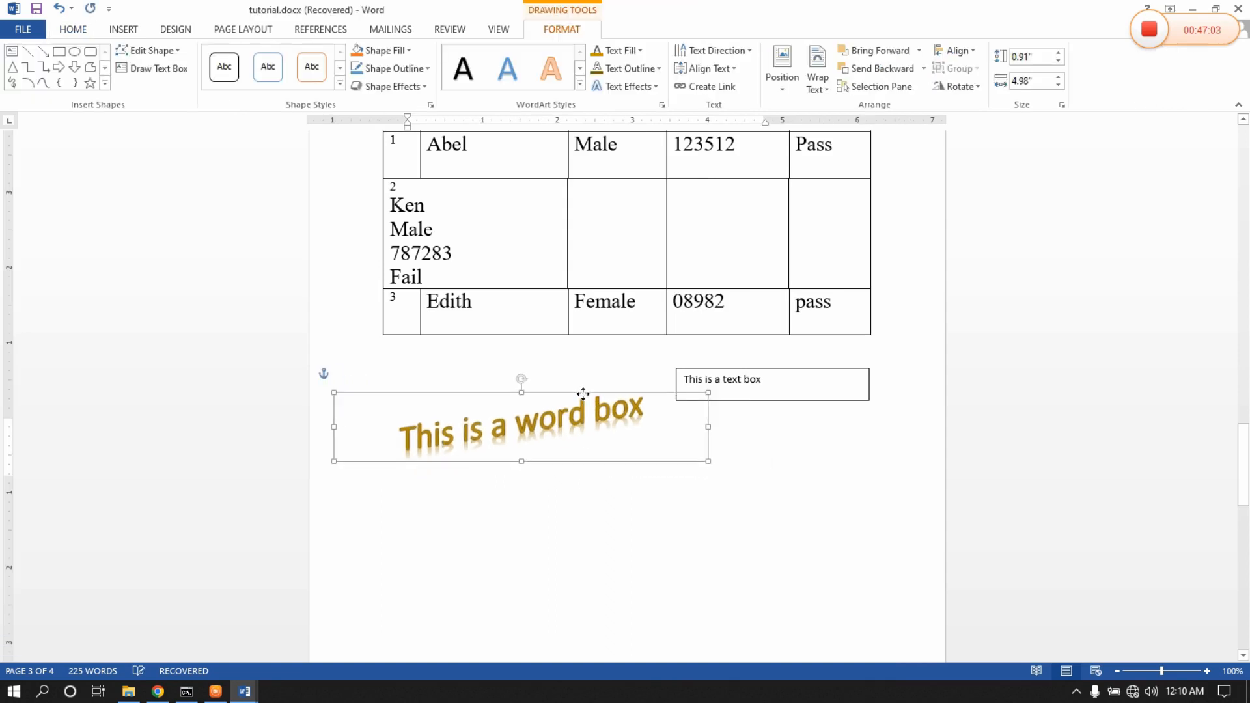
click(700, 481)
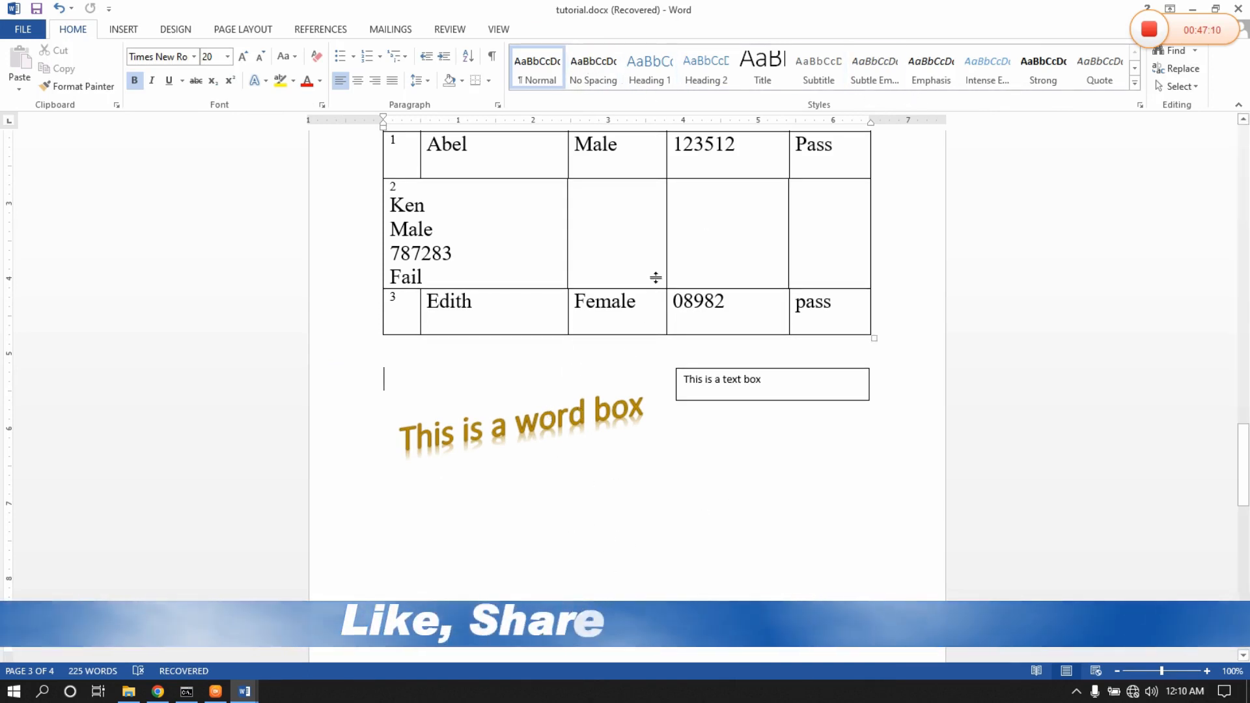
Misspell 'necessary' as 'nessessary' in the page 3 paragraph.
click(134, 31)
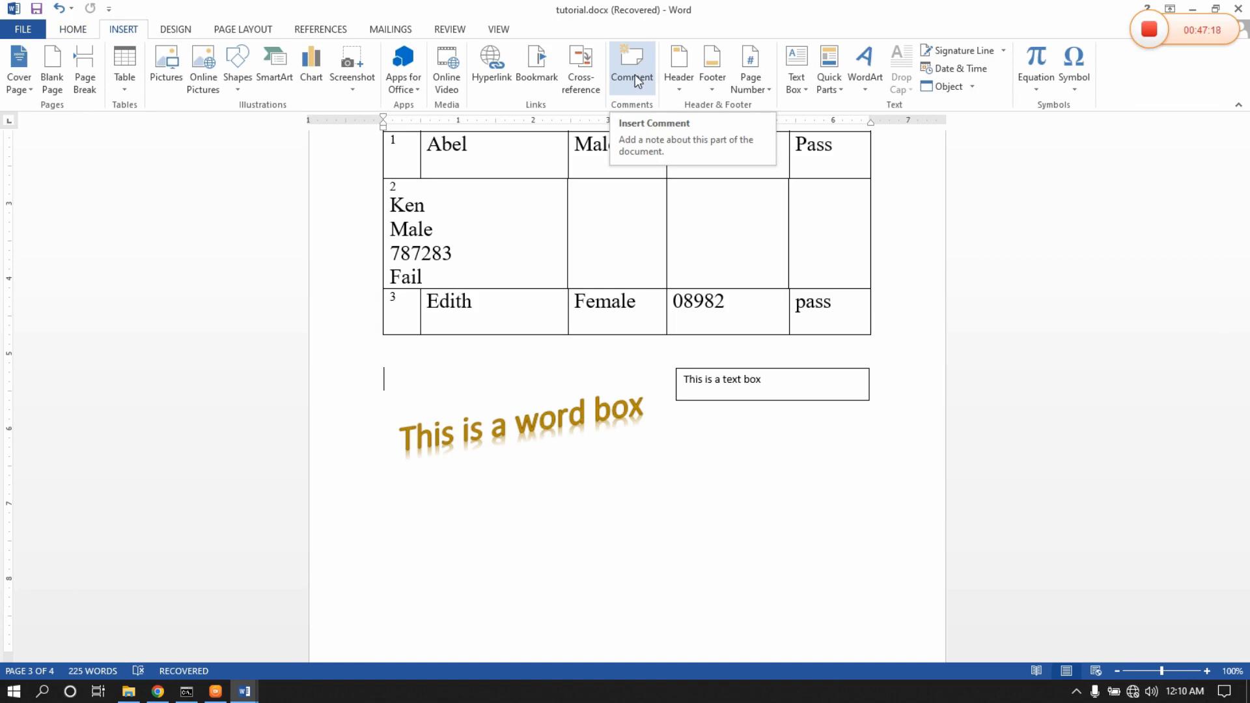
scroll(646, 220, down, 11)
scroll(647, 220, up, 10)
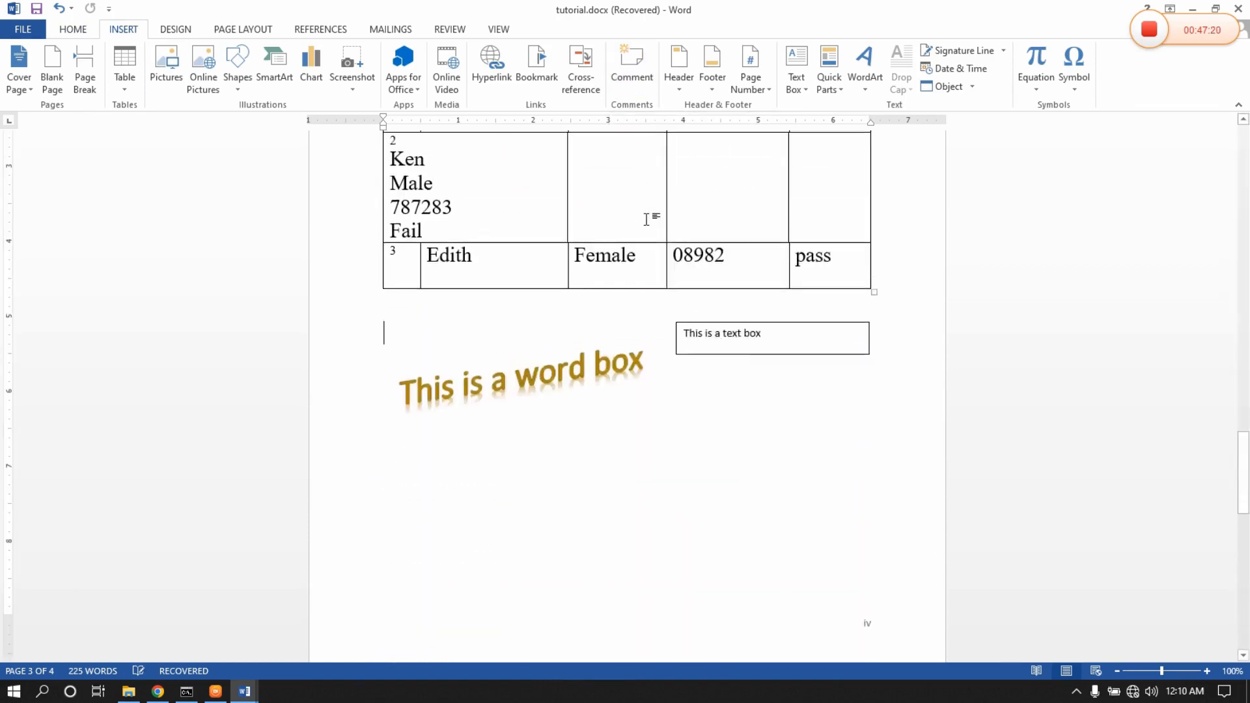
scroll(646, 219, up, 9)
click(561, 394)
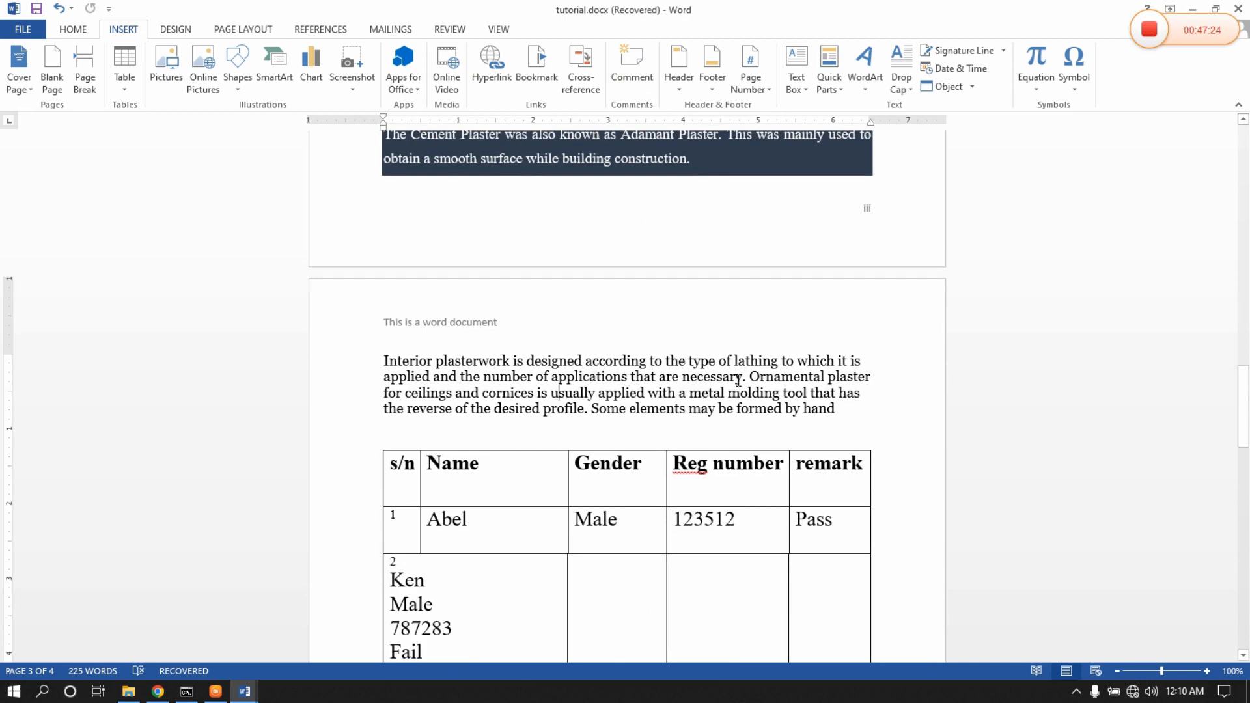
key(BackSpace)
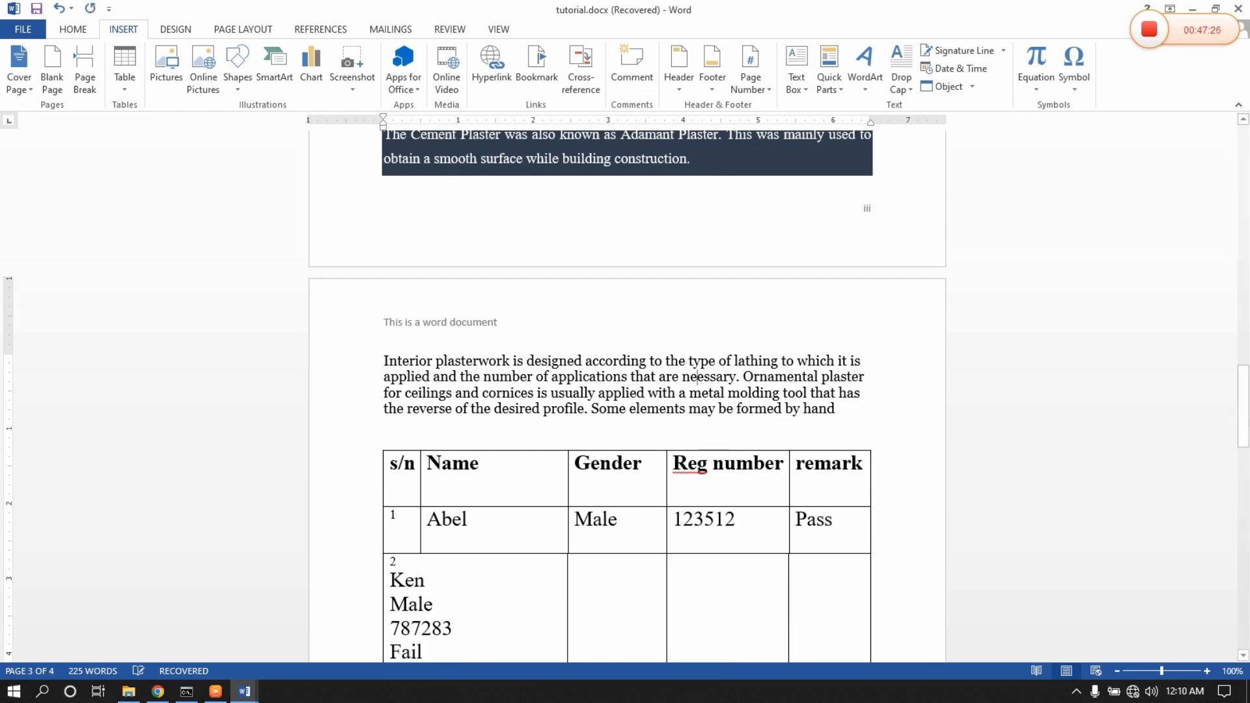
text(ss)
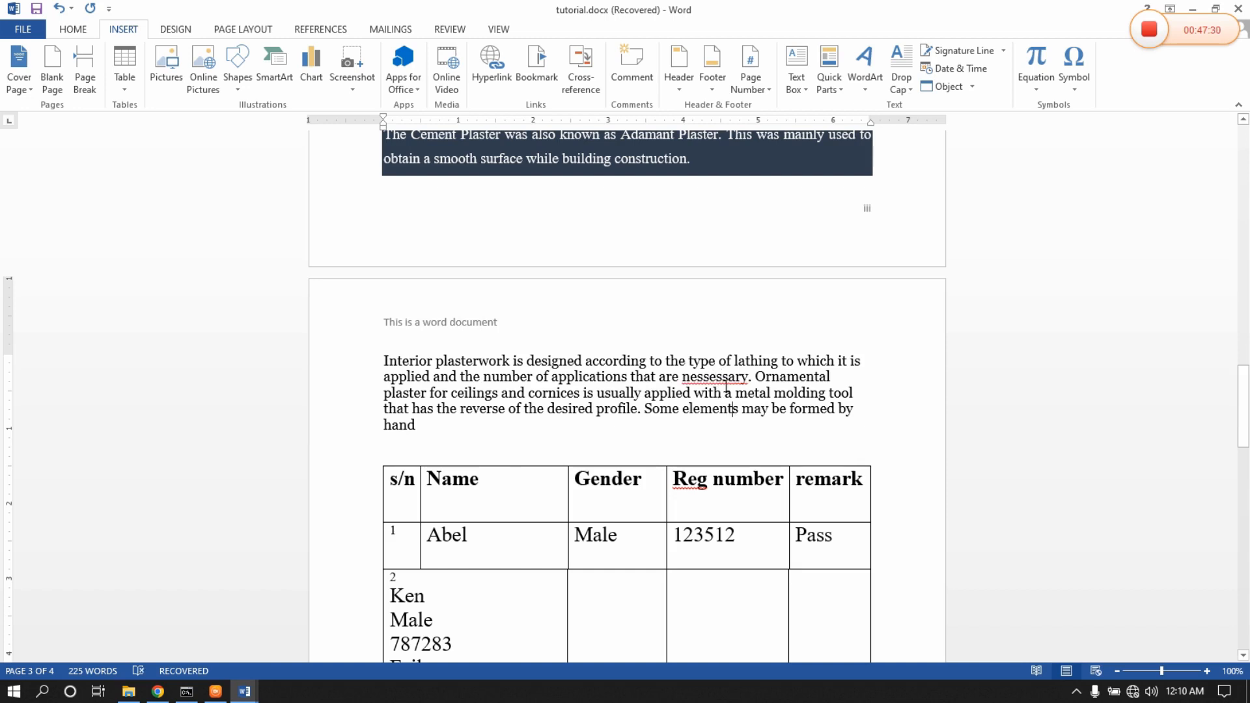
Select the misspelled word 'nessessary'.
double_click(728, 376)
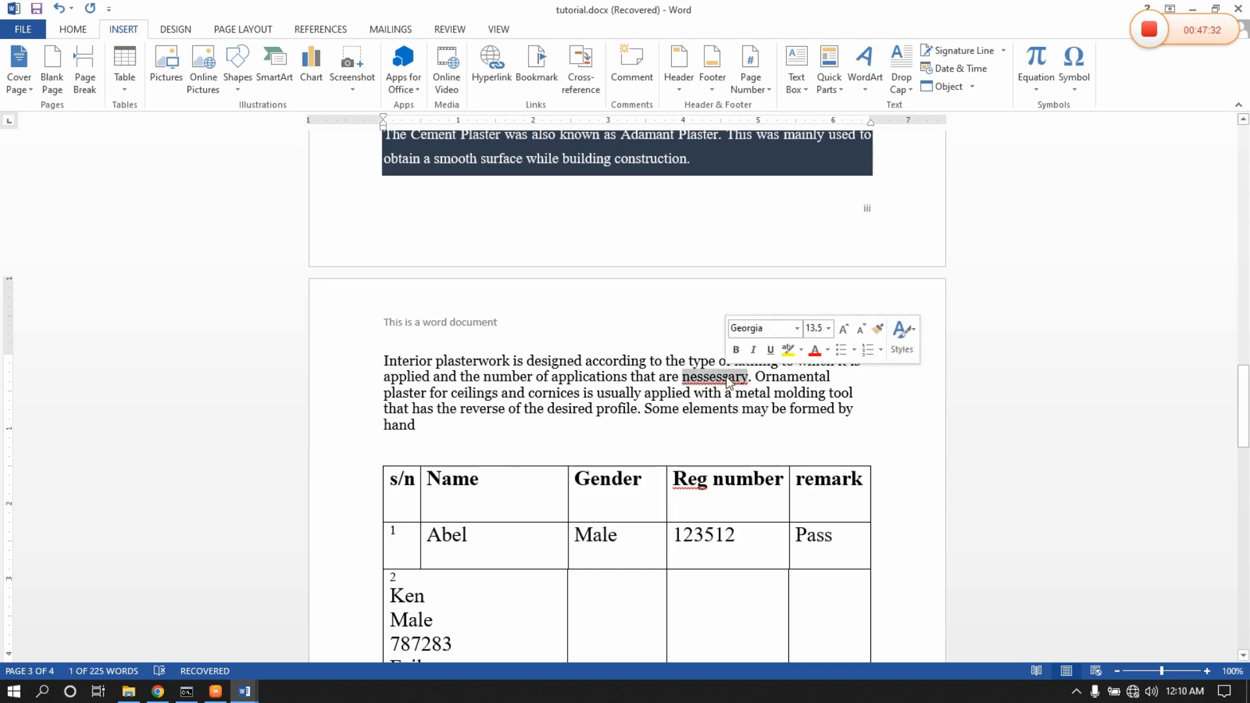
double_click(670, 376)
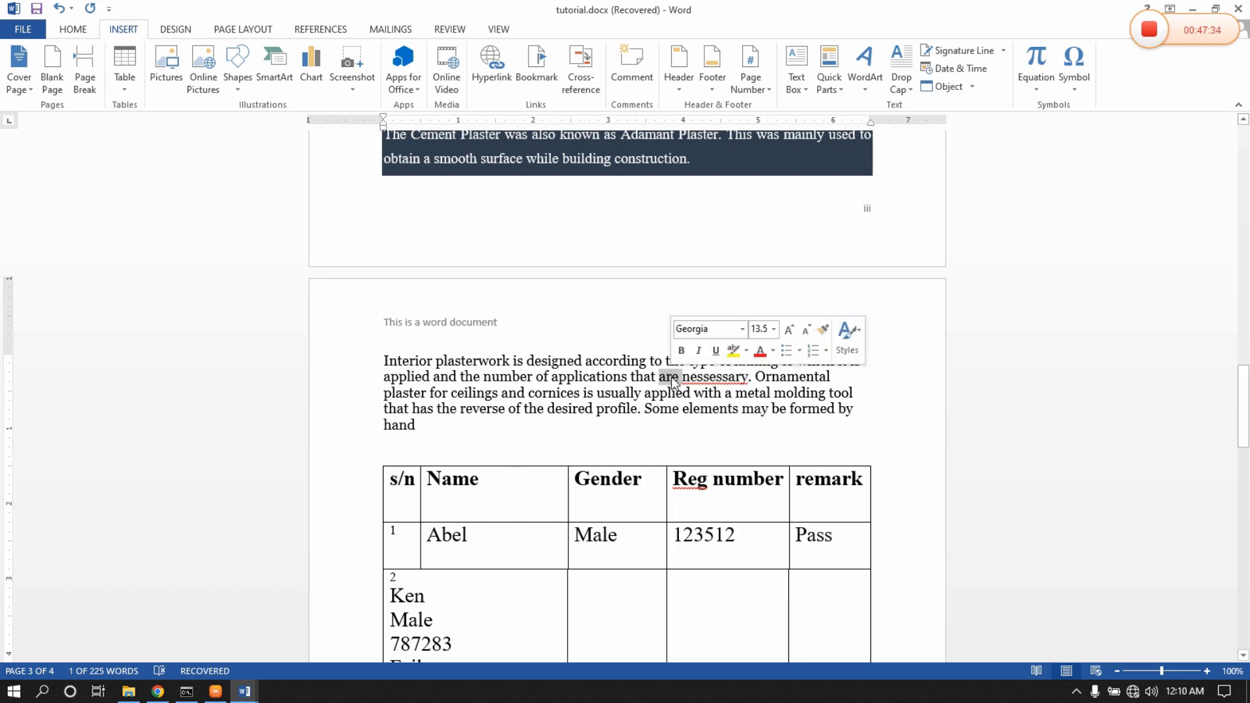
double_click(727, 377)
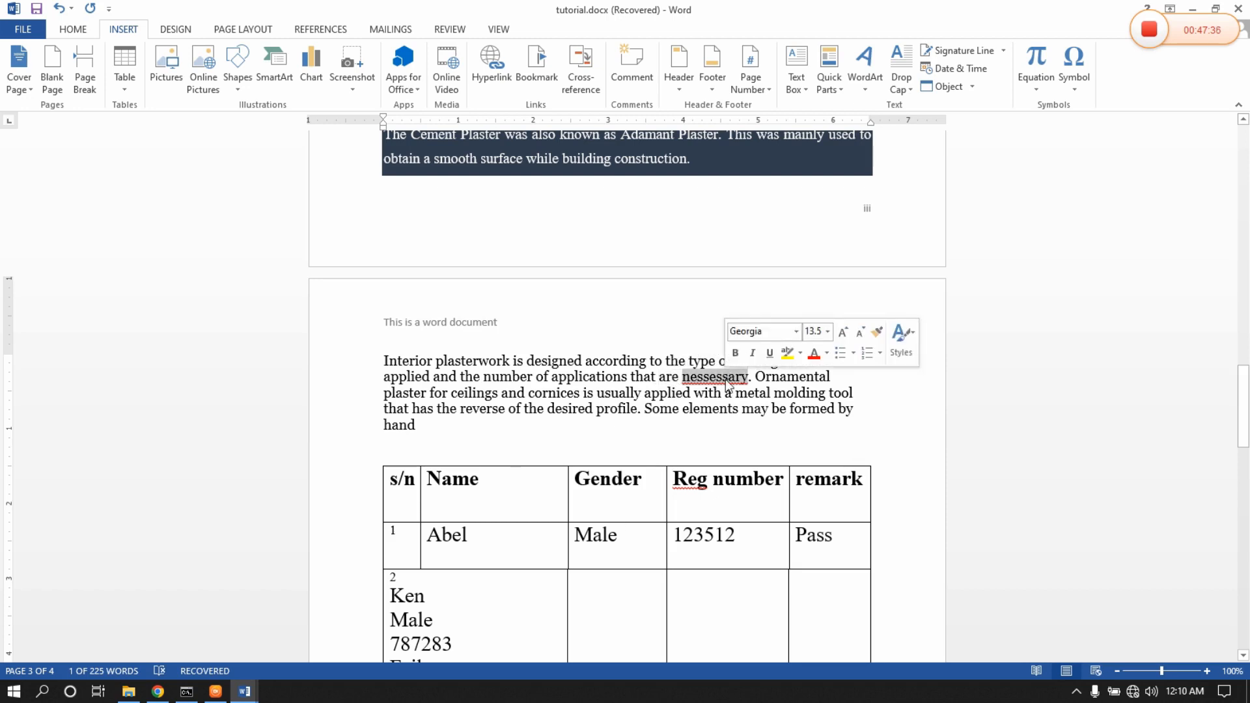
Add a comment 'Please correct your speeling' on 'nessessary' with no extra blank line.
click(622, 80)
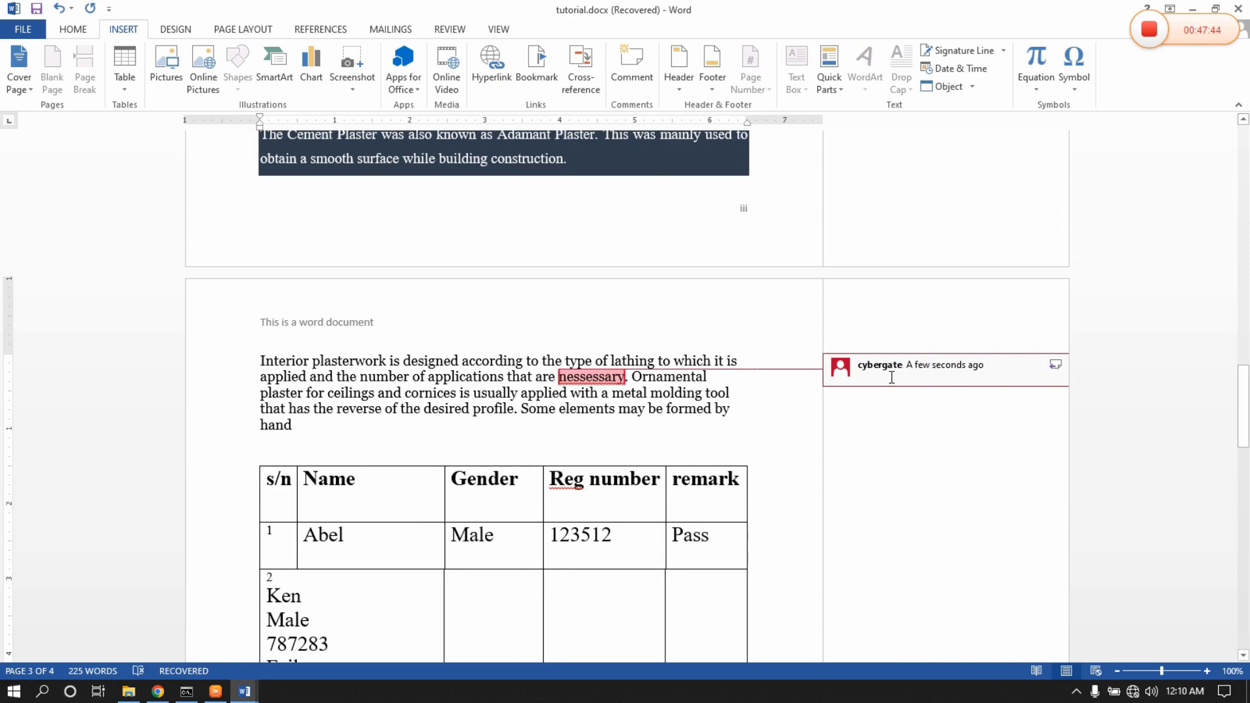
text(ple)
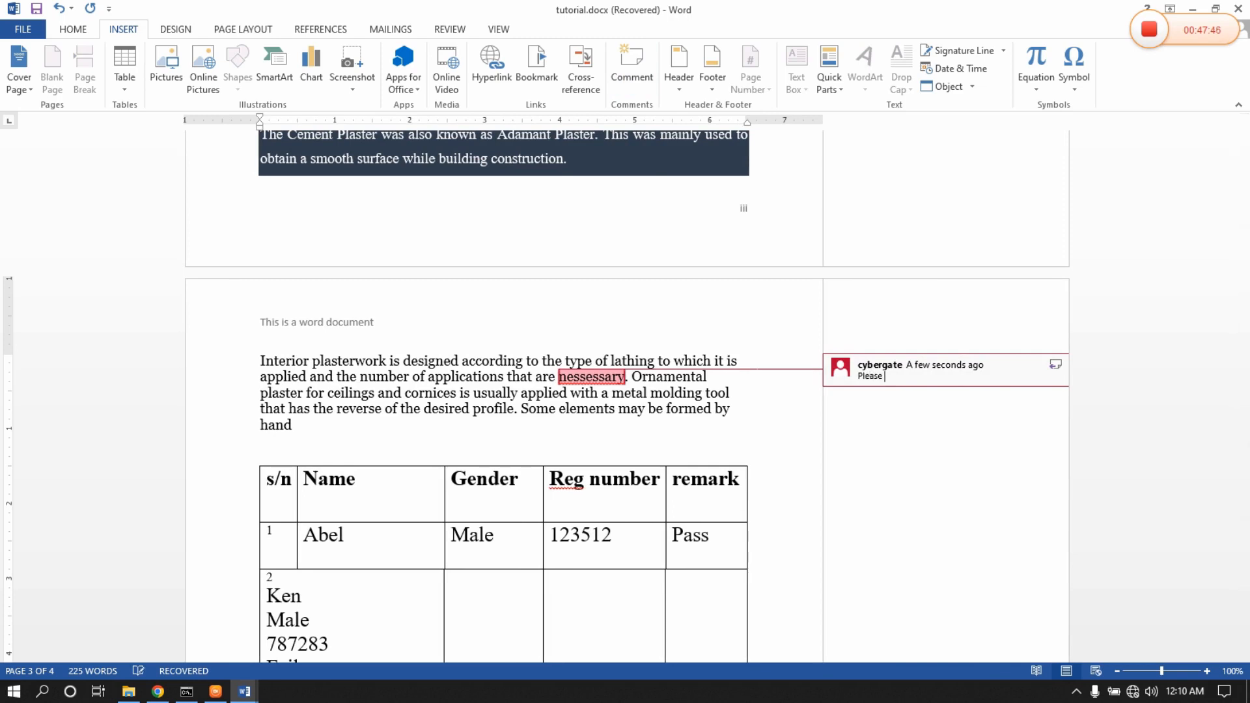
text(ase correct your speeling)
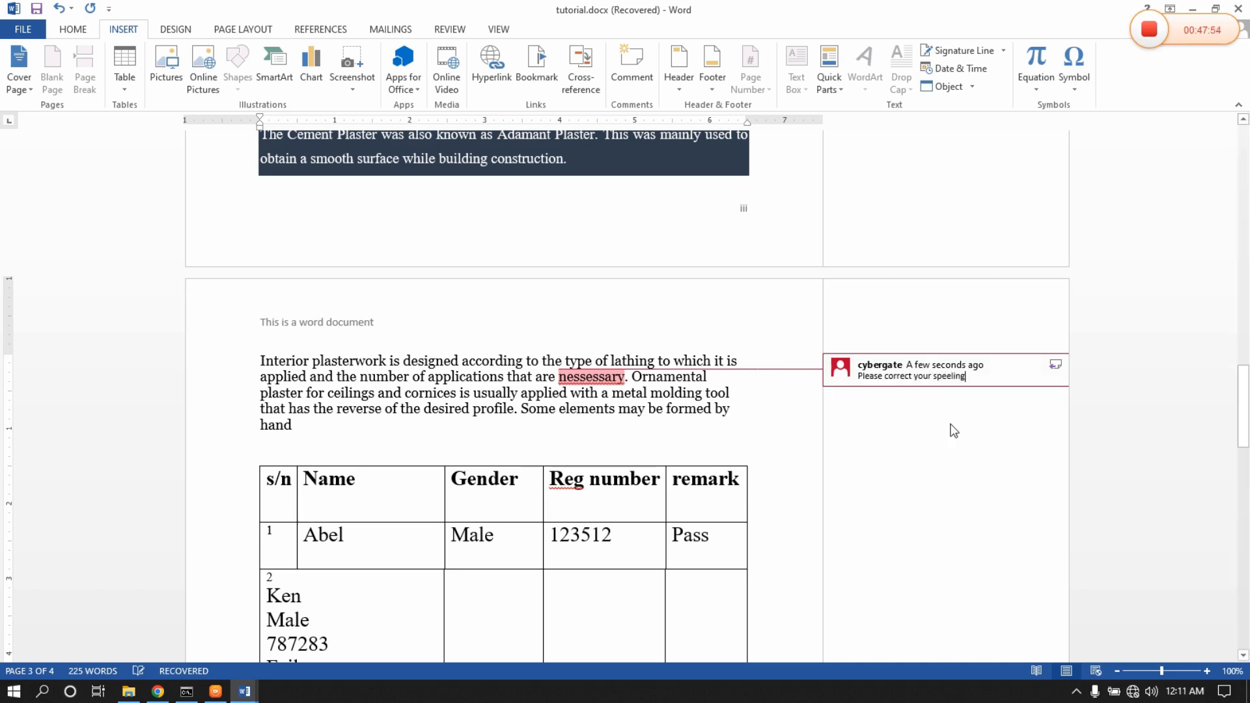
click(929, 439)
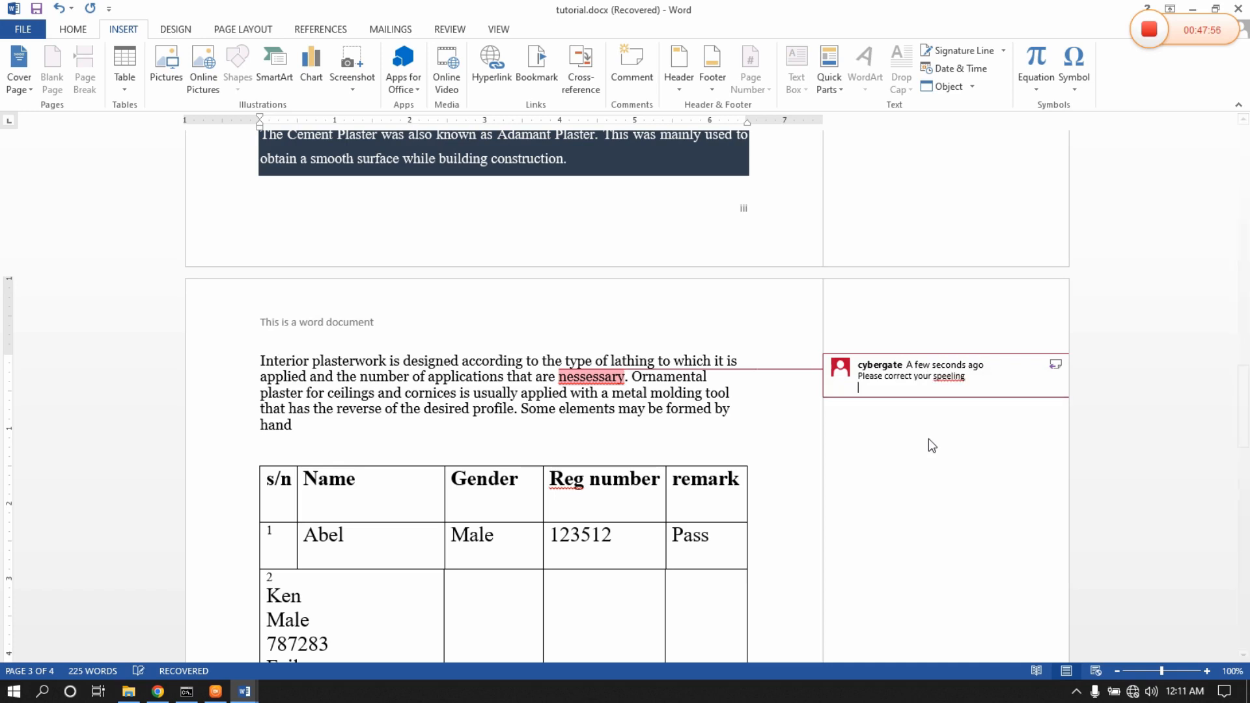
key(BackSpace)
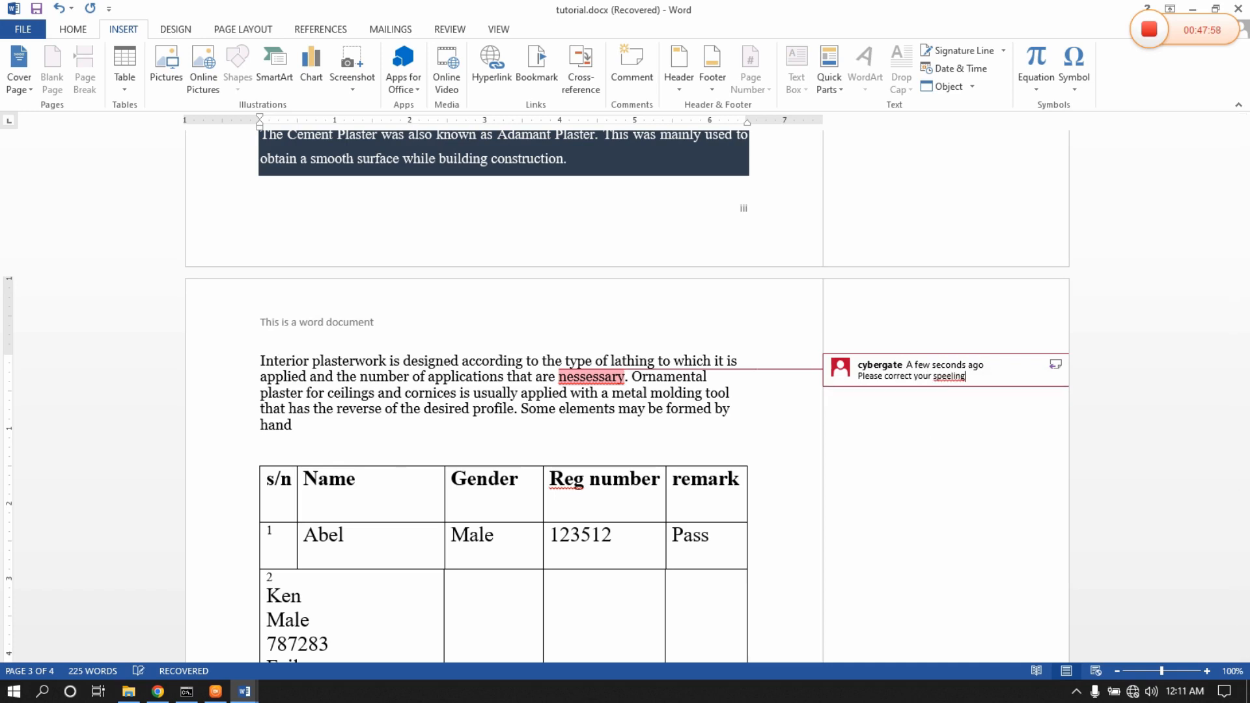
click(713, 409)
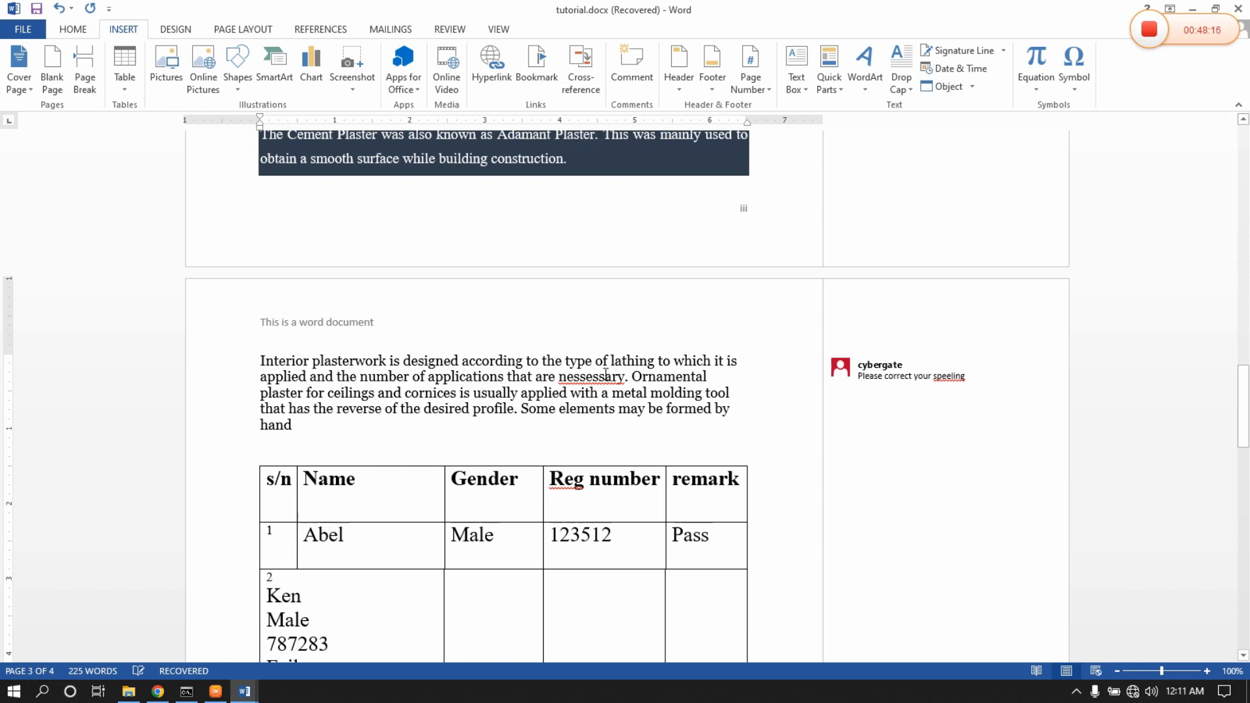
Correct the comment's 'speeling' to 'spelling', then select the shaded paragraph's final sentence.
click(877, 375)
click(872, 391)
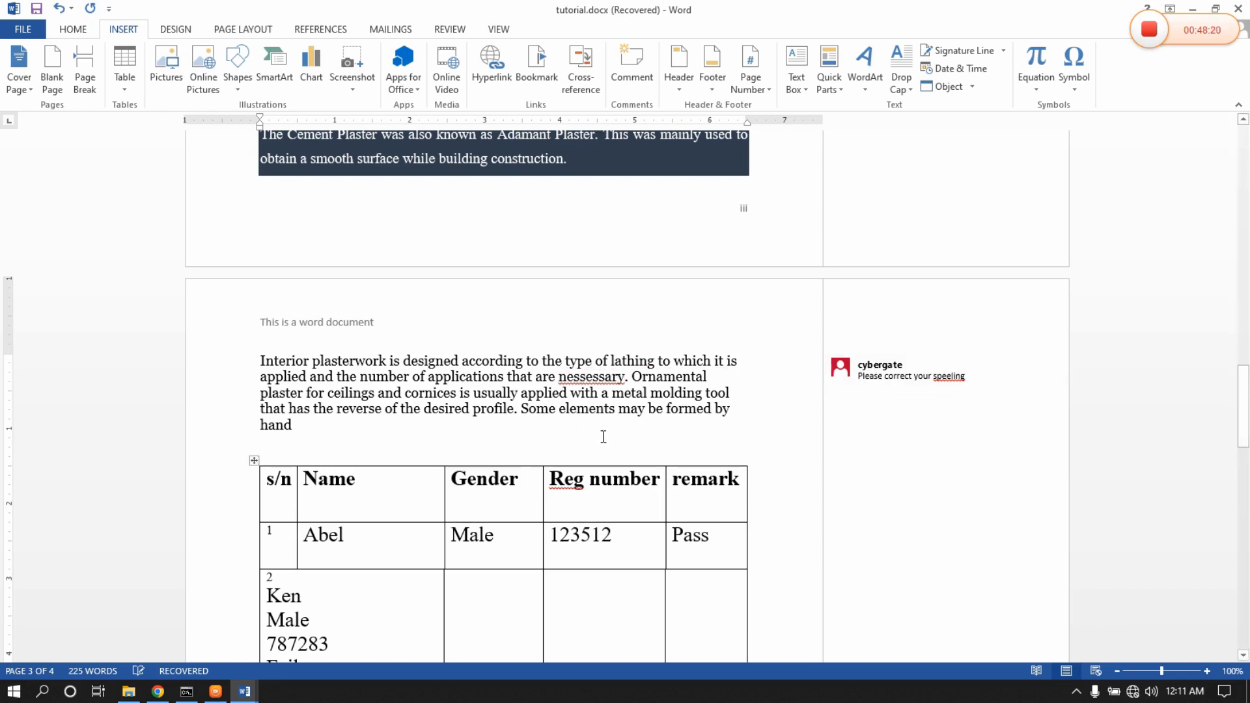
click(930, 376)
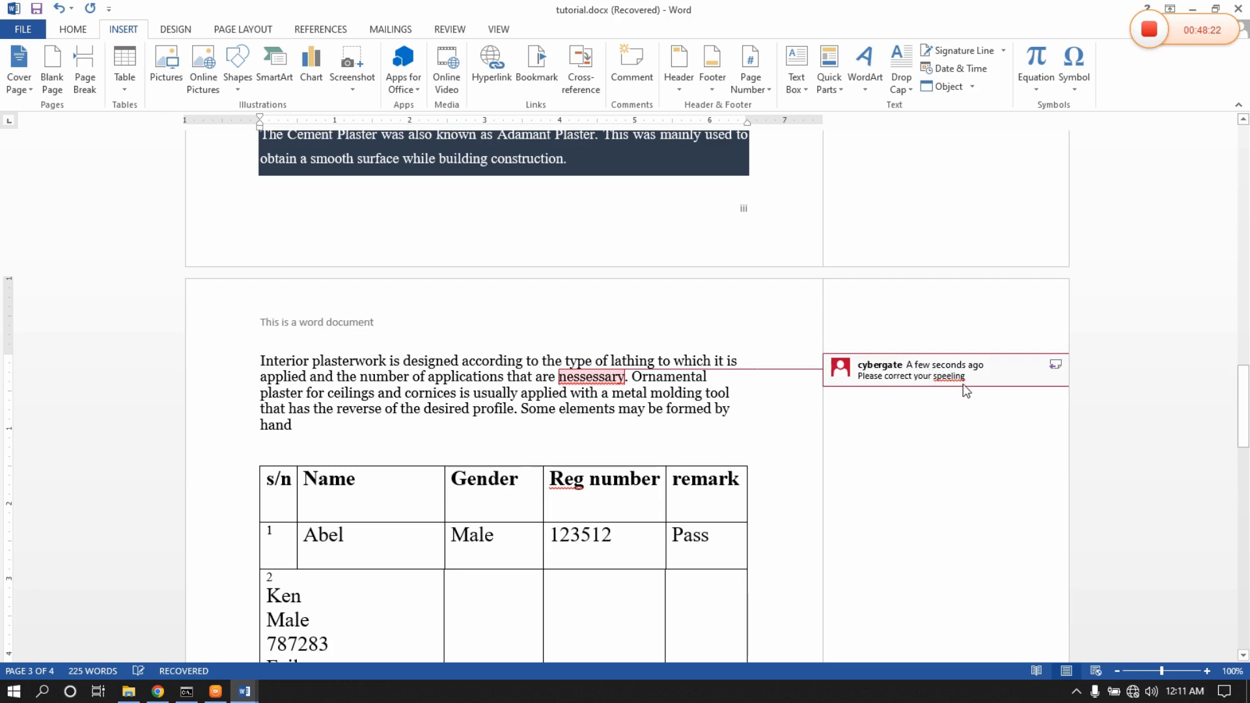
double_click(951, 377)
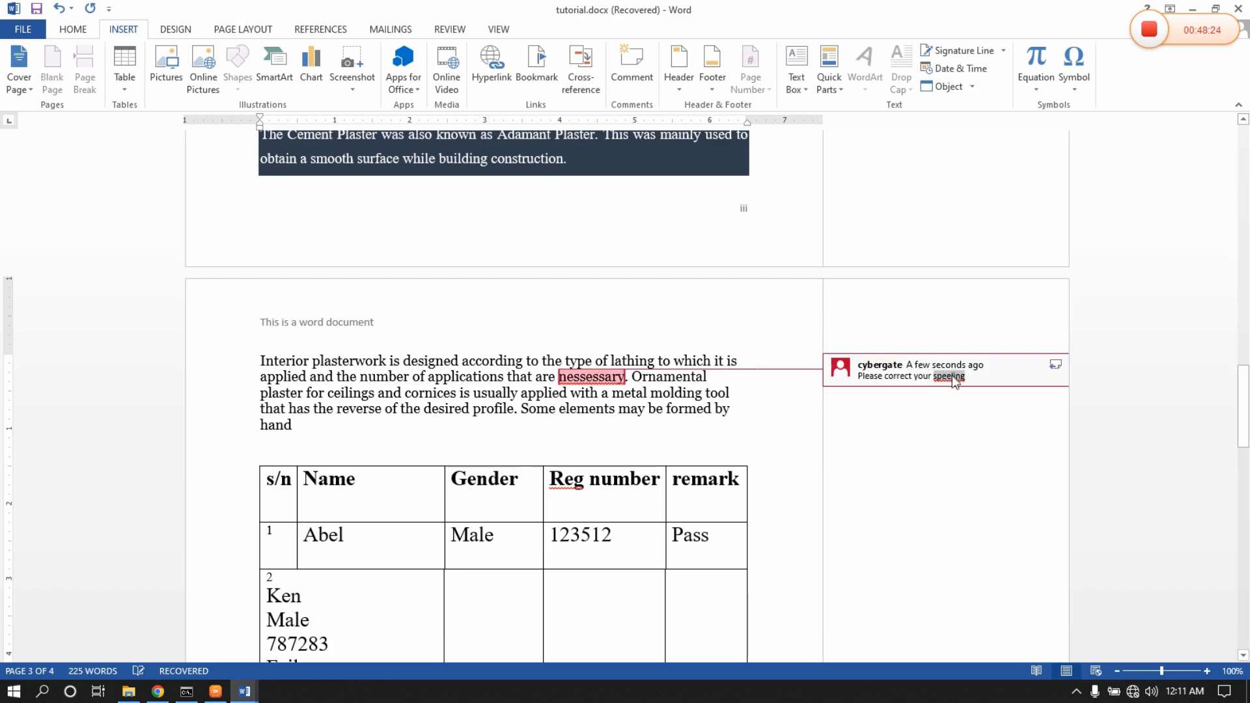
click(954, 381)
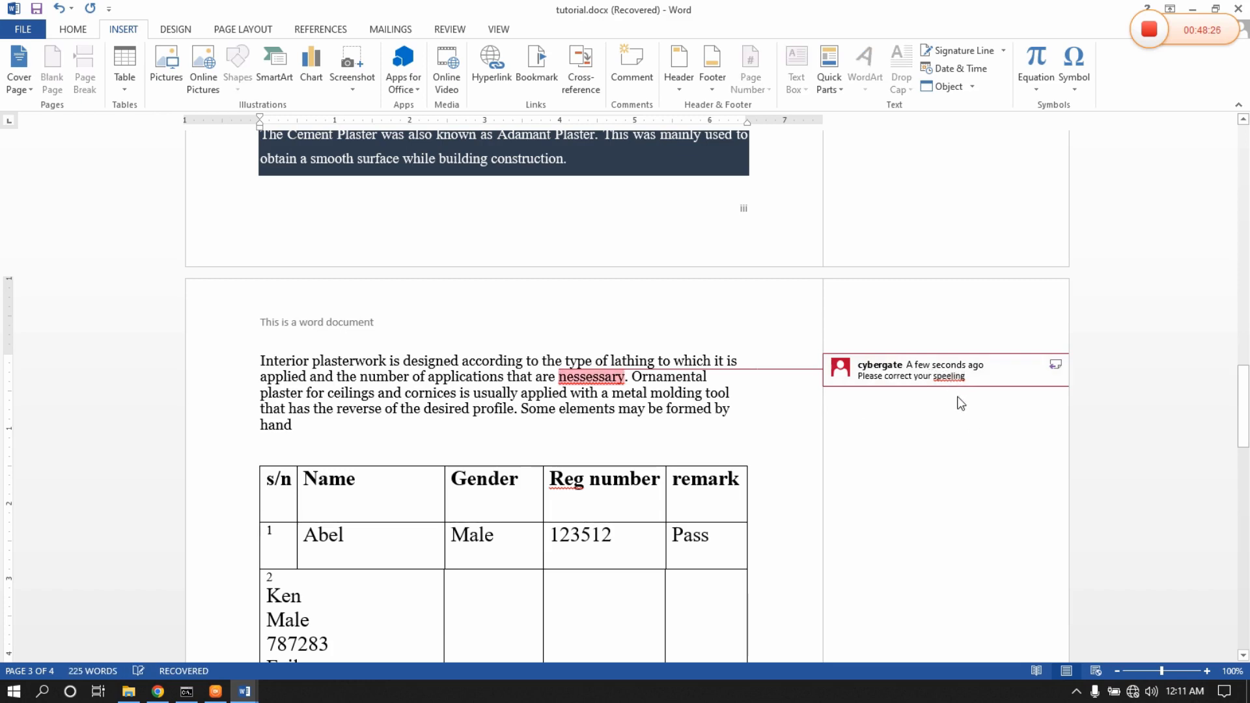
key(BackSpace)
click(957, 377)
right_click(948, 377)
click(980, 394)
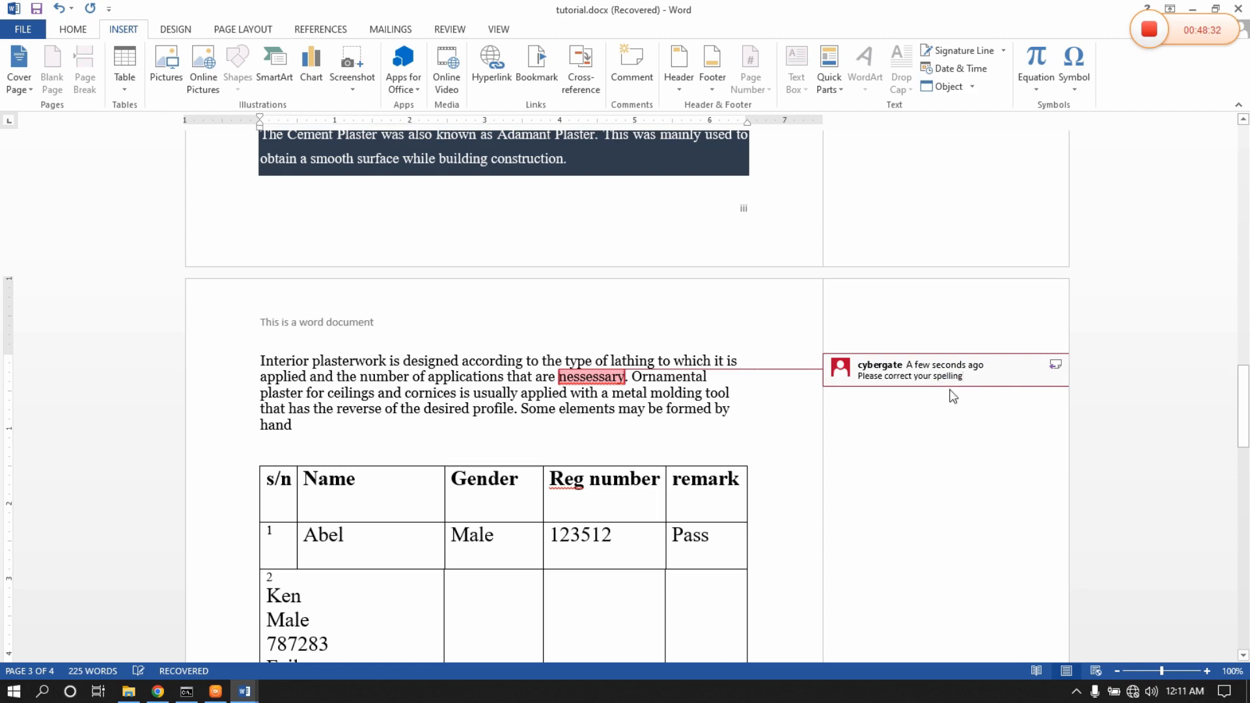
click(727, 432)
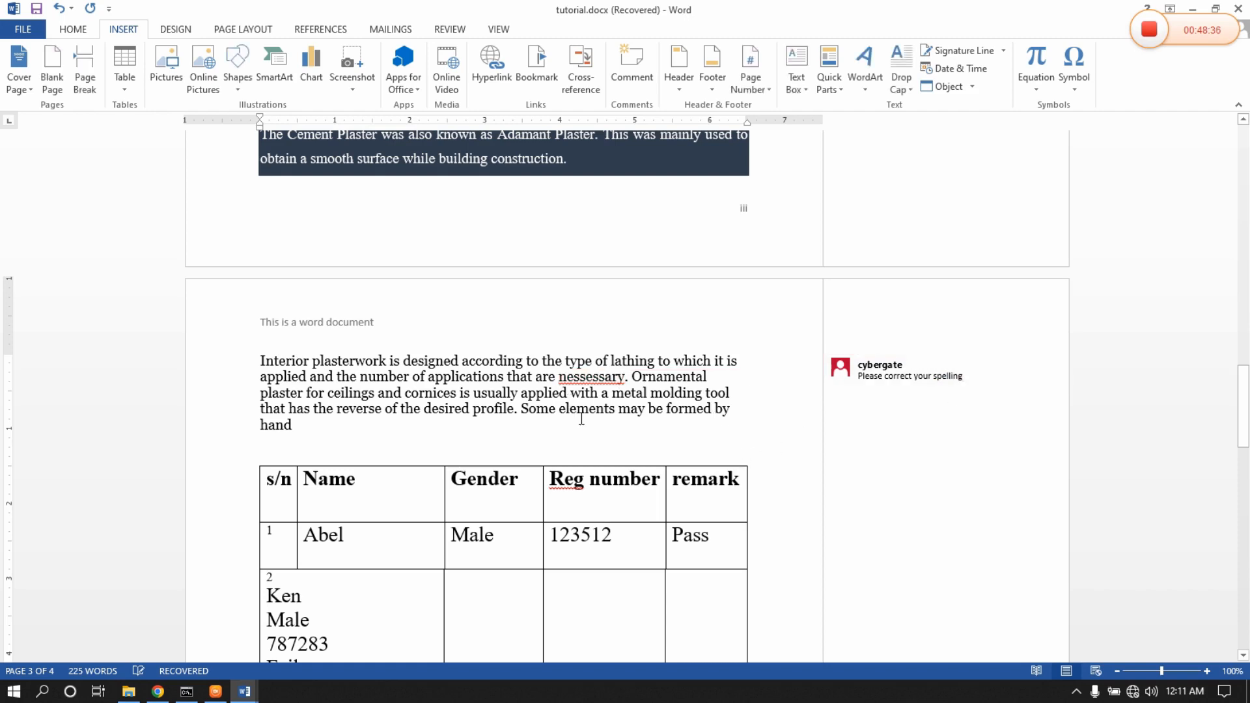
scroll(530, 343, up, 3)
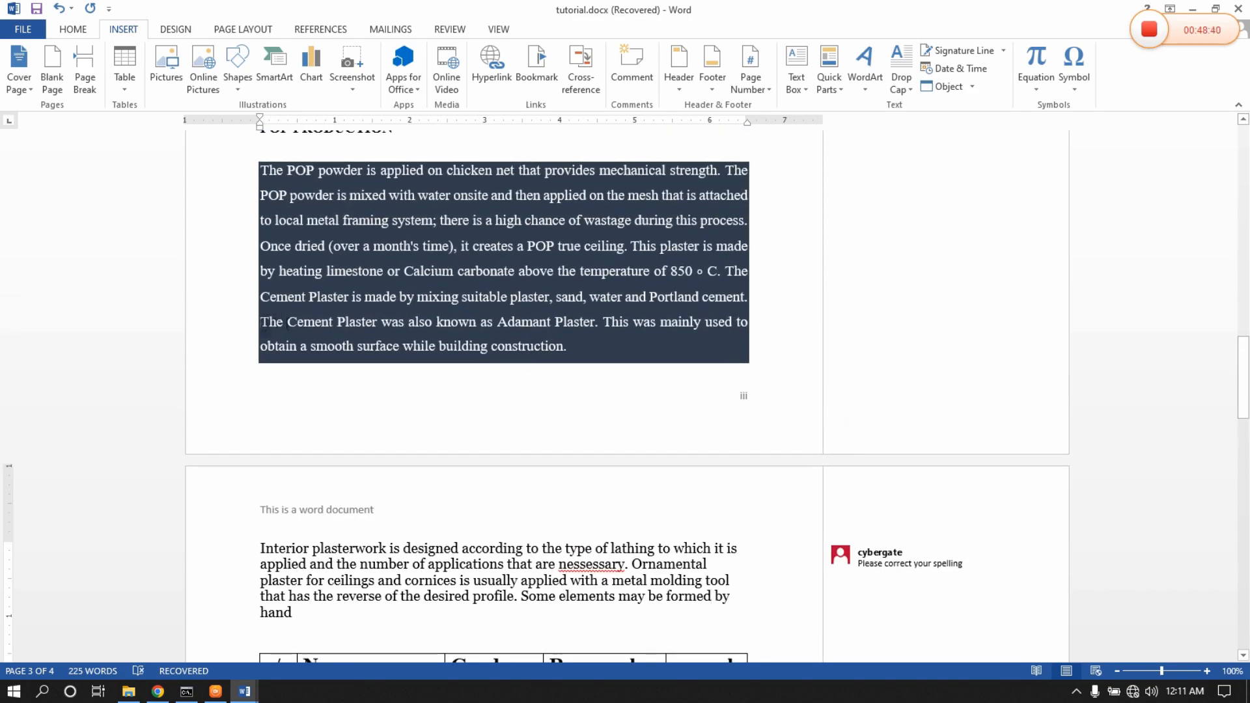
drag(287, 323, 751, 324)
Set the POP plaster paragraph's shading to No Color, leaving plain black text on white.
drag(545, 344, 546, 344)
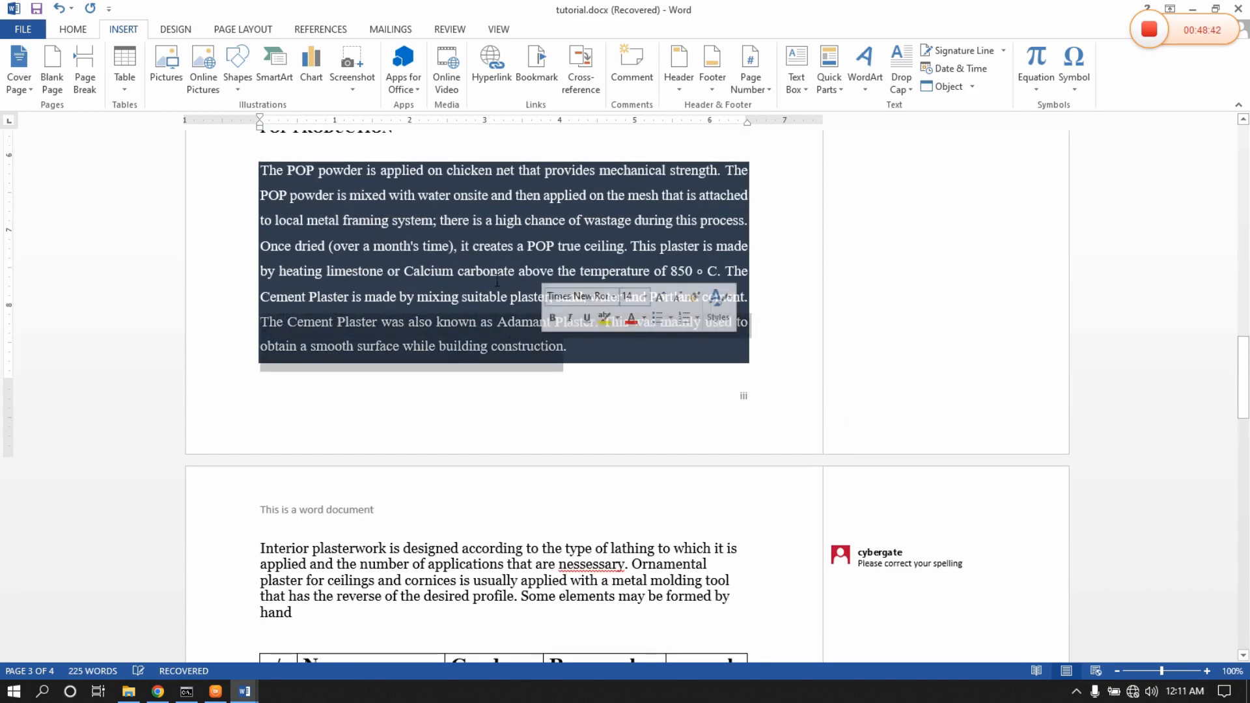
click(73, 29)
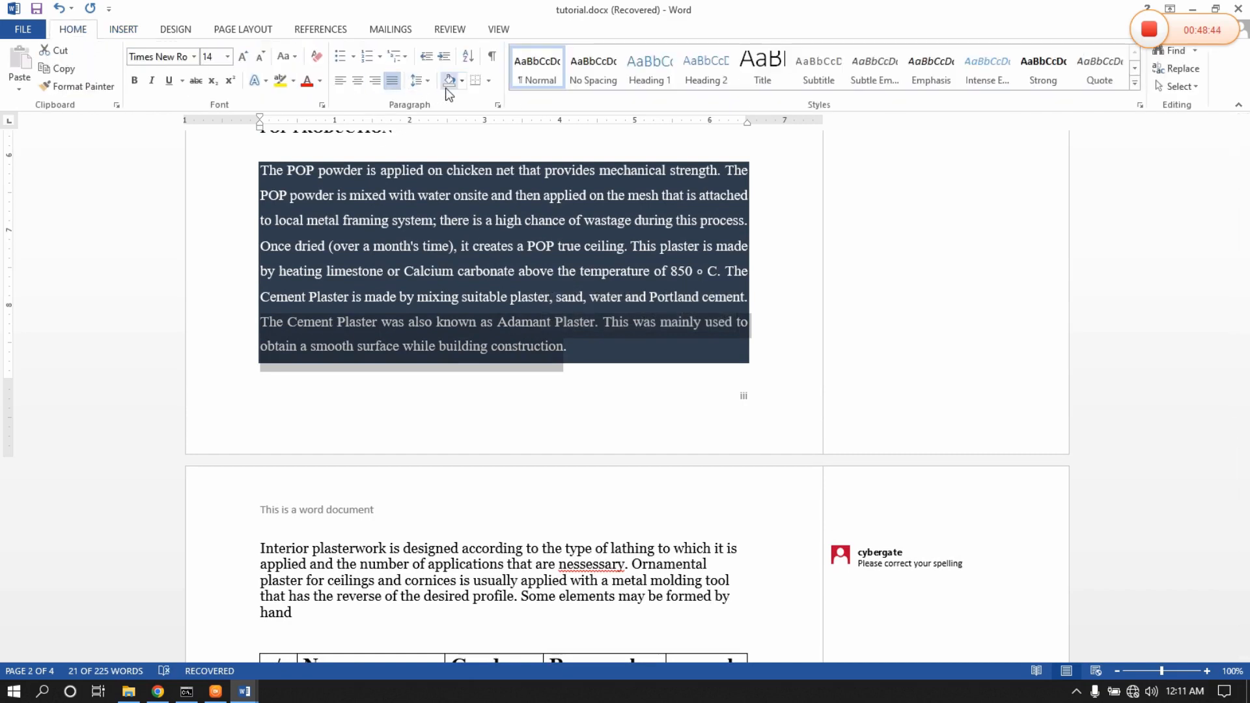
click(462, 81)
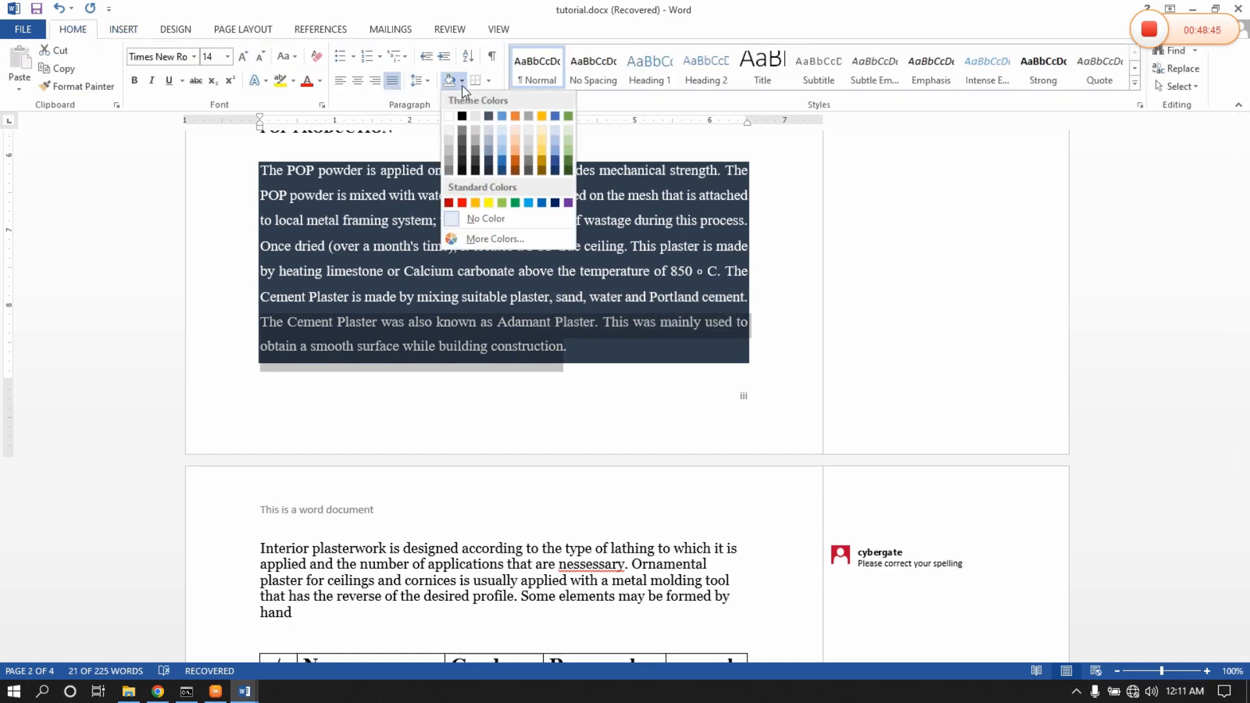
click(494, 219)
click(588, 323)
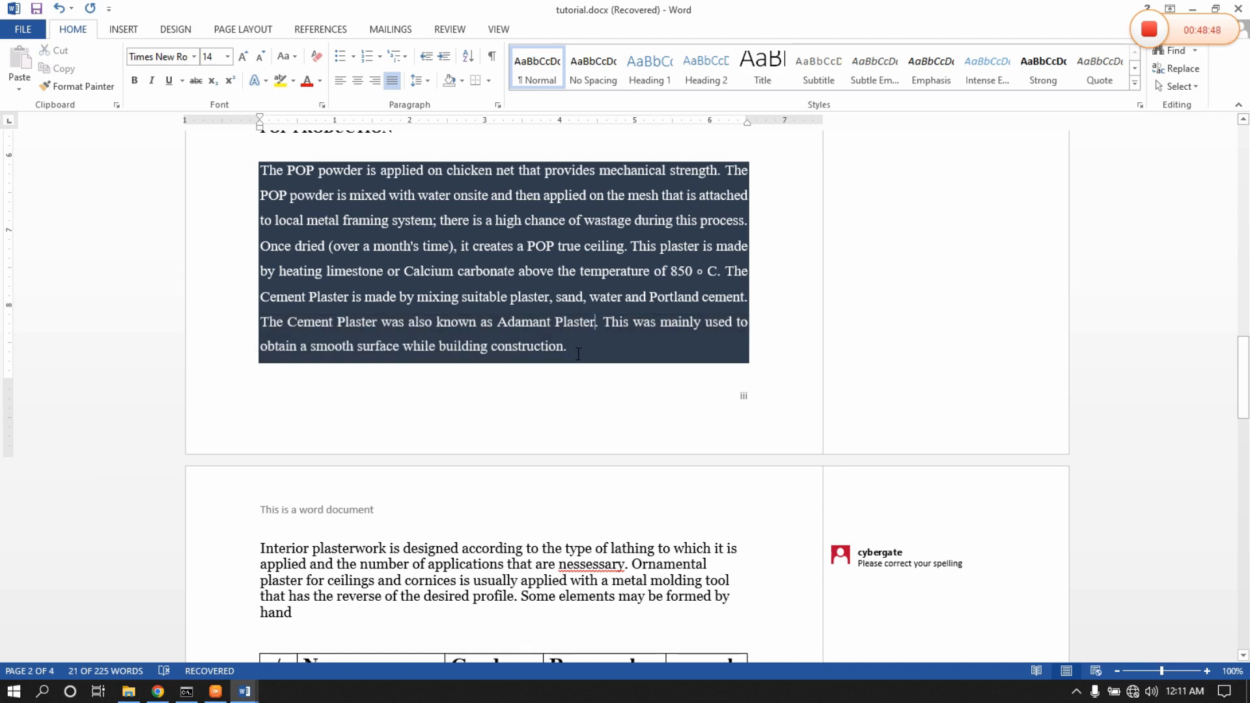
click(459, 82)
click(497, 219)
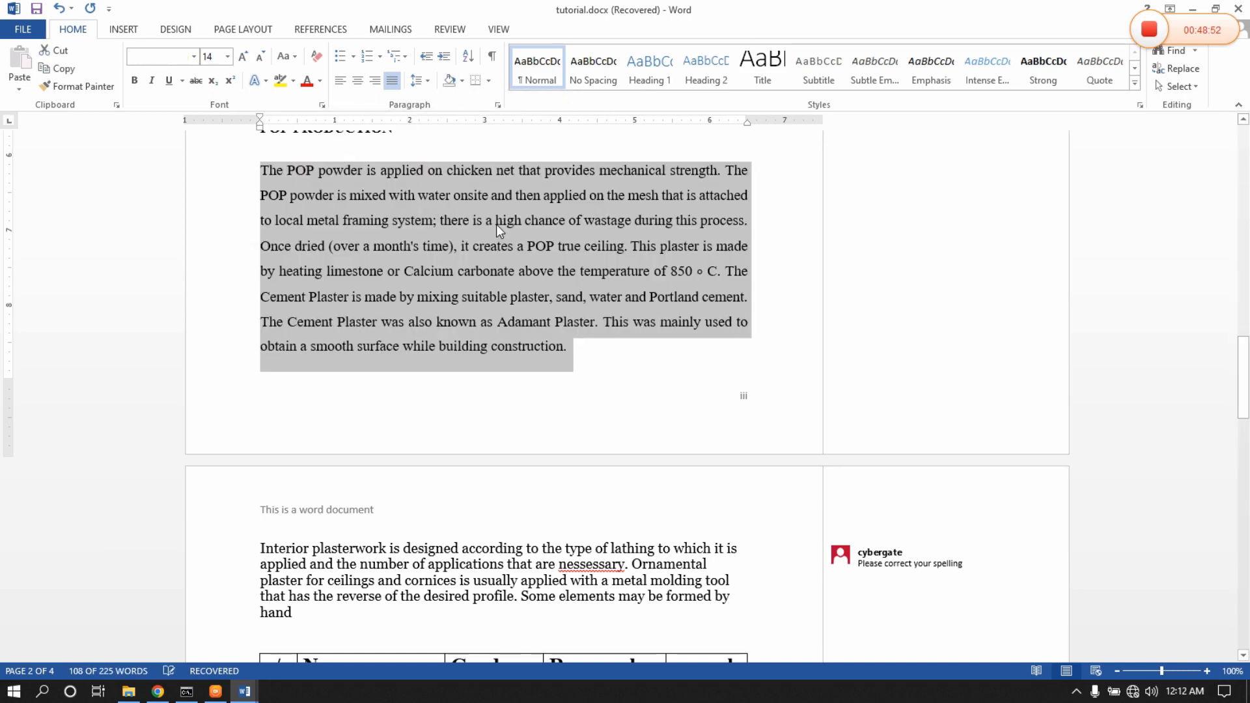
click(496, 322)
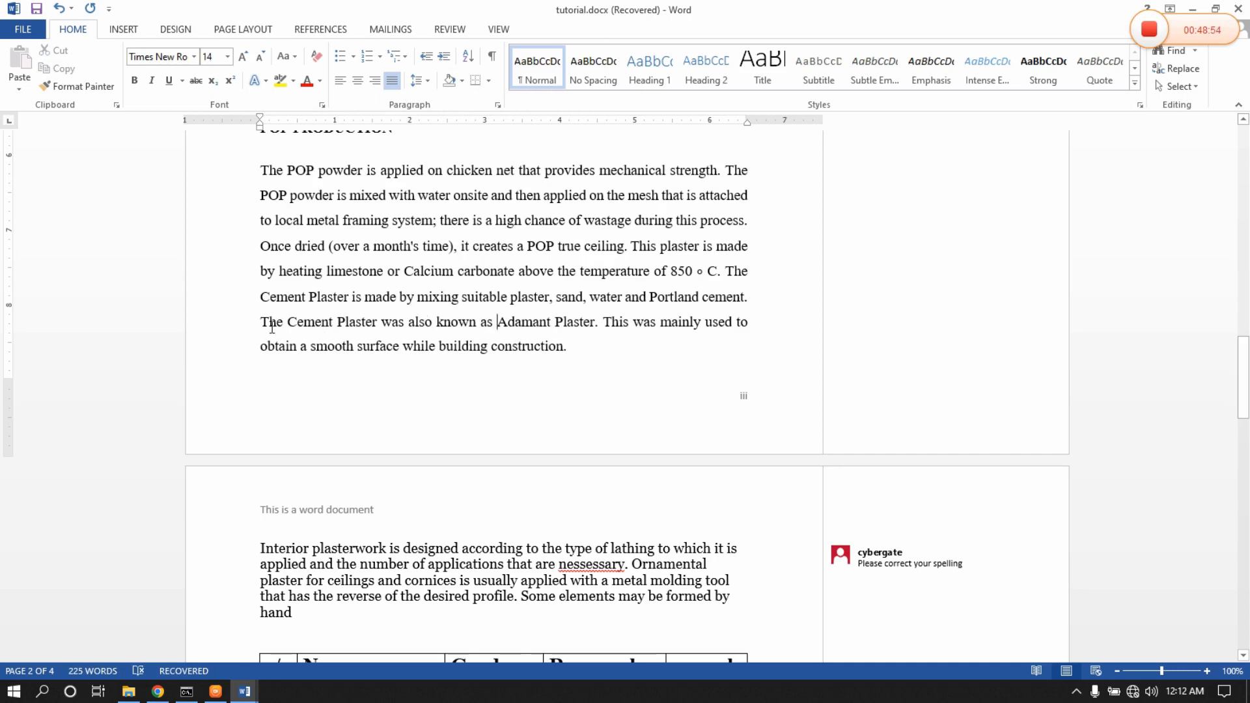
Attach a 'Review this statement' comment to the last sentence about Adamant Plaster.
drag(261, 321, 565, 345)
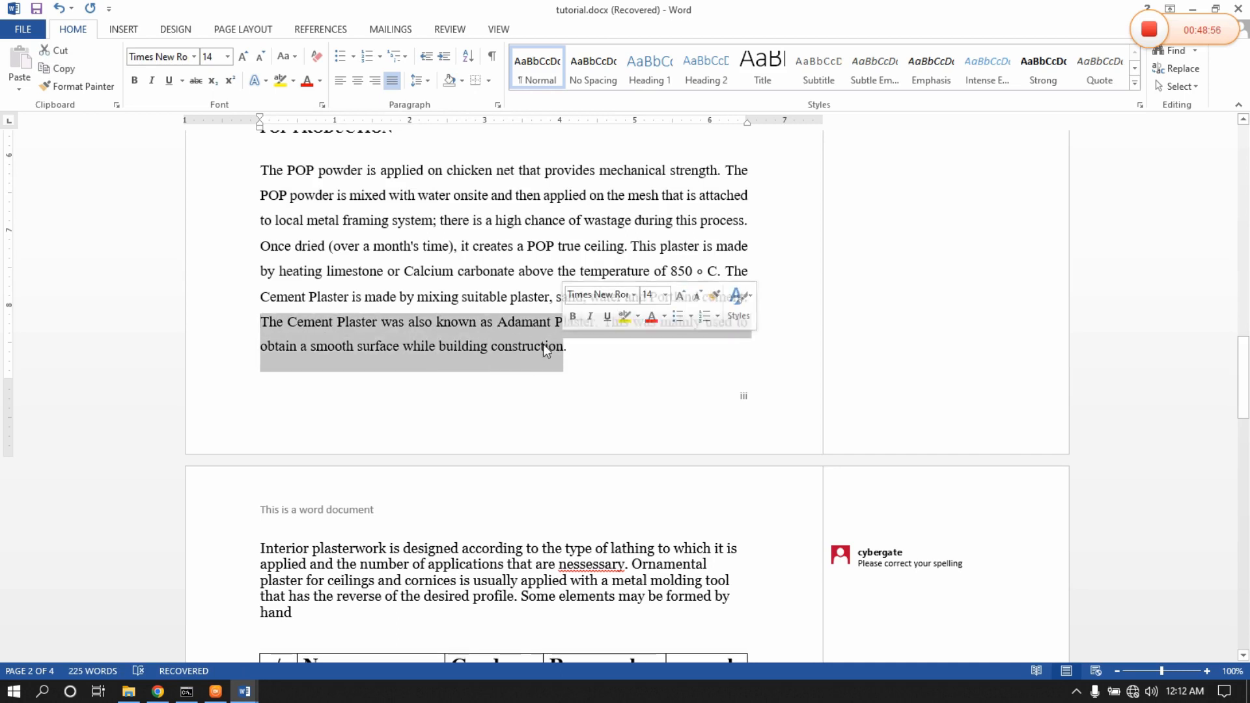
click(133, 31)
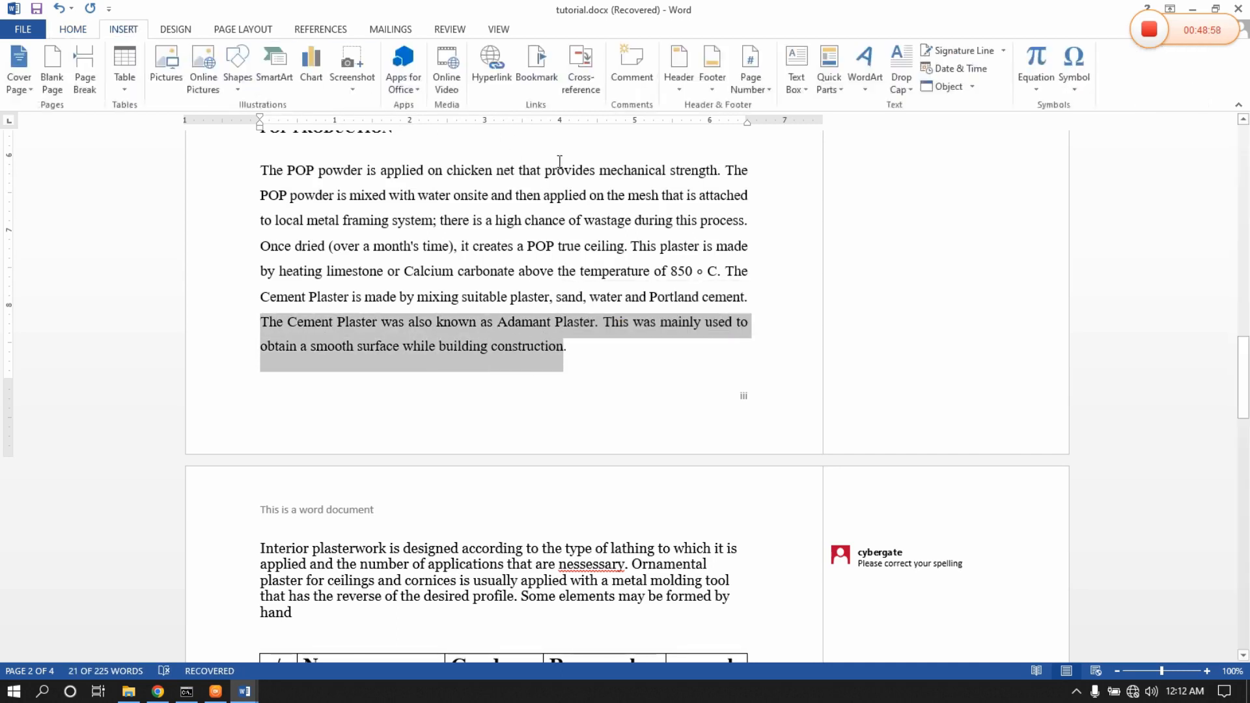
click(628, 71)
click(909, 314)
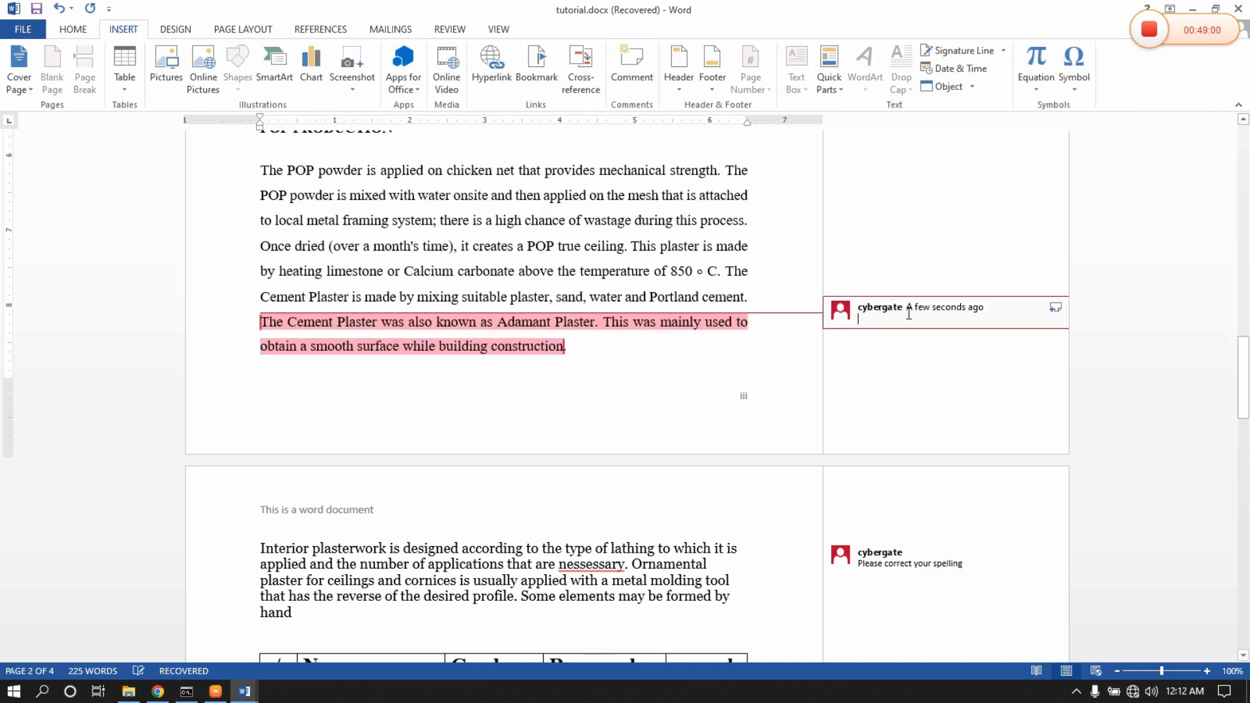
text(review this statement)
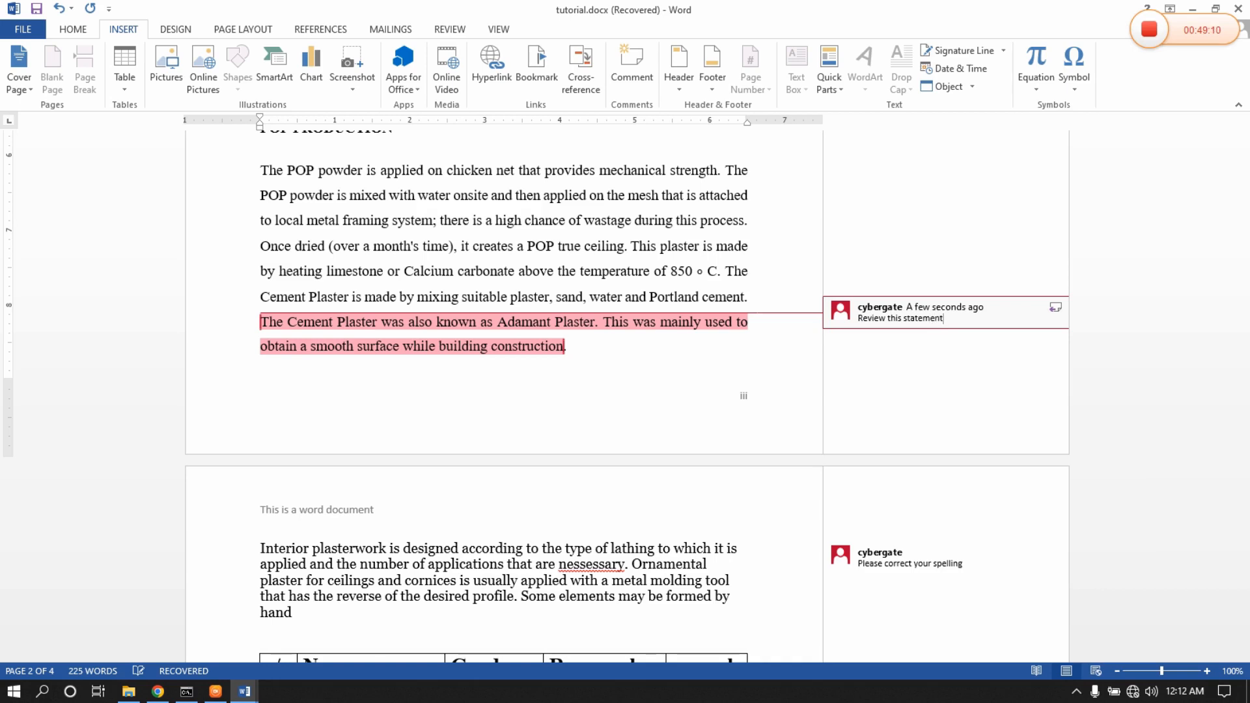
click(744, 304)
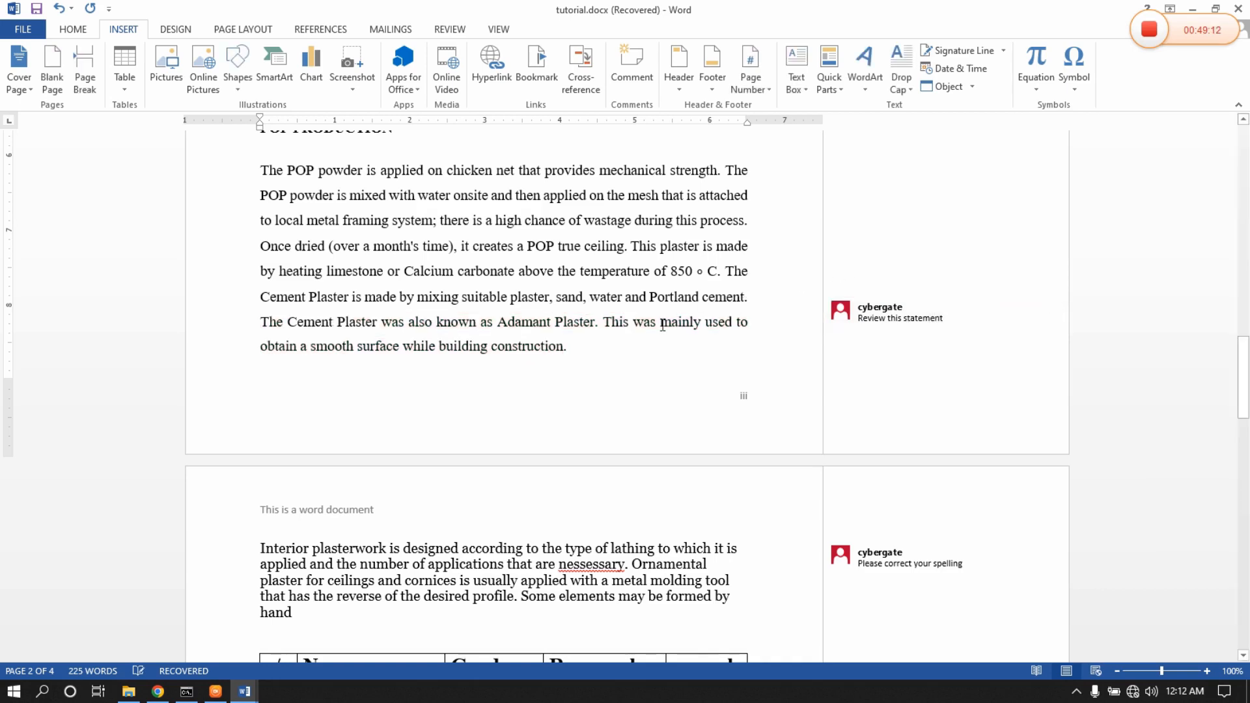
Select the 'Review this statement' comment text, glance at REFERENCES, then show the REVIEW commands.
click(871, 319)
click(866, 319)
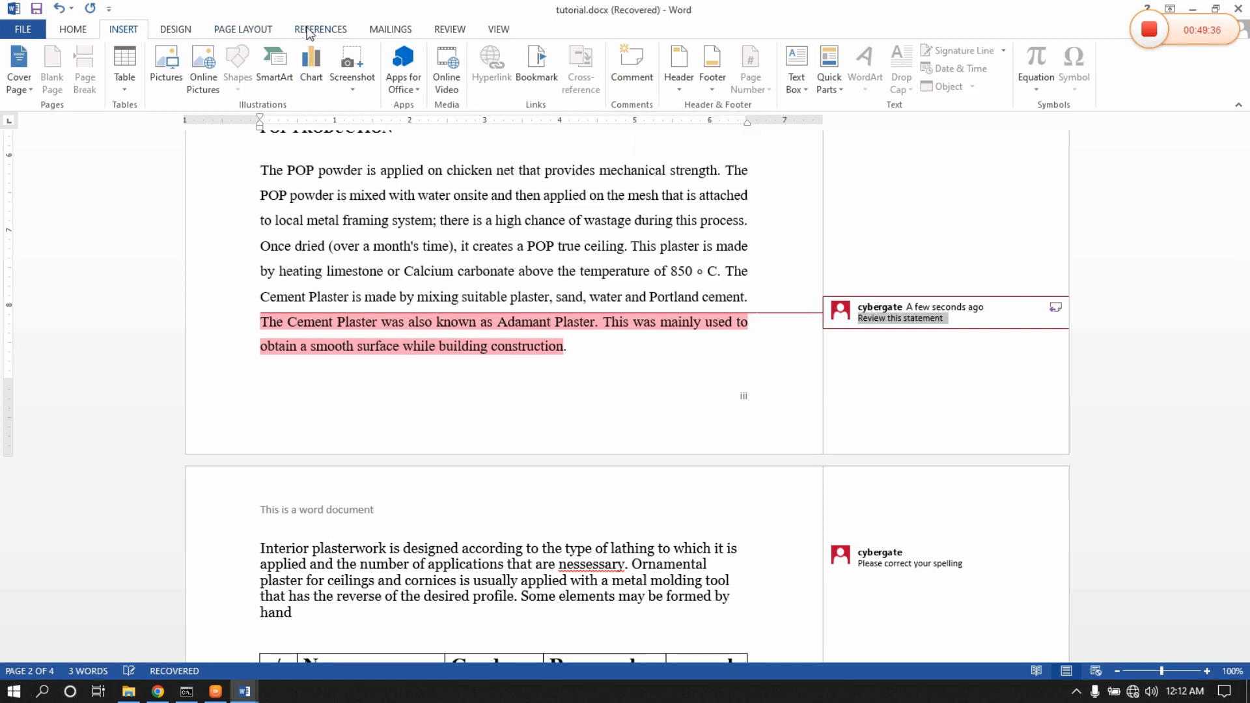
click(310, 30)
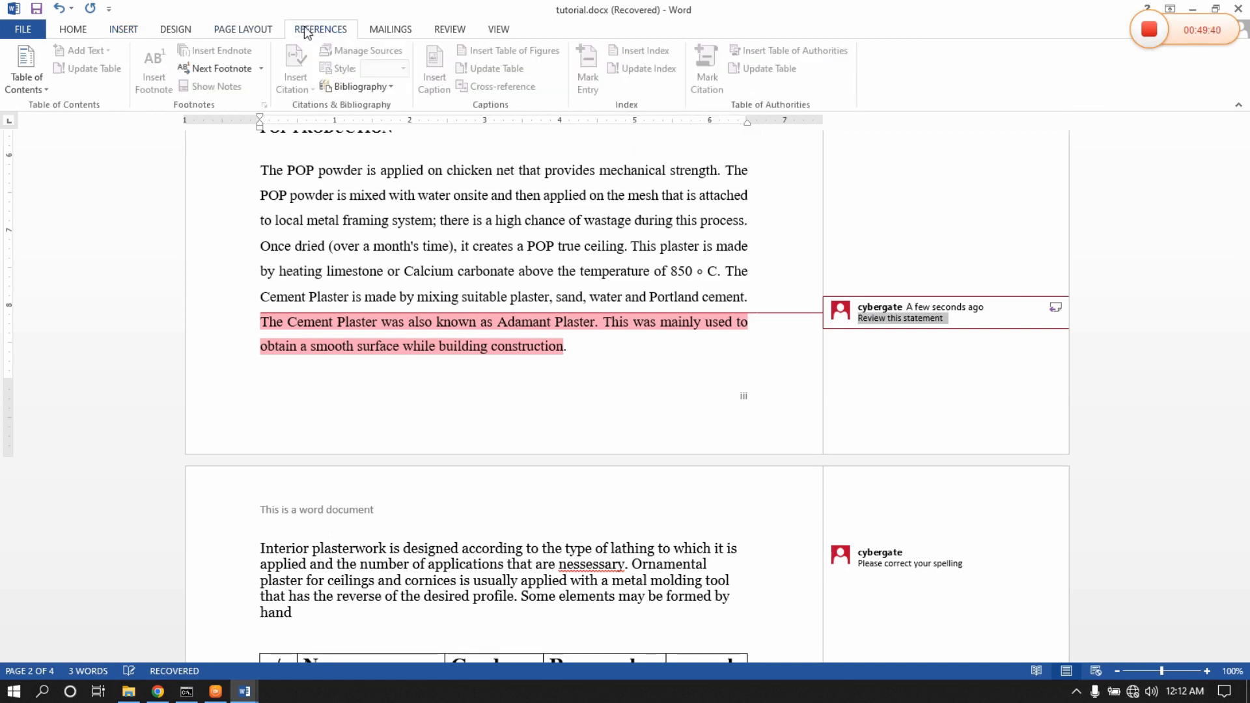
click(528, 321)
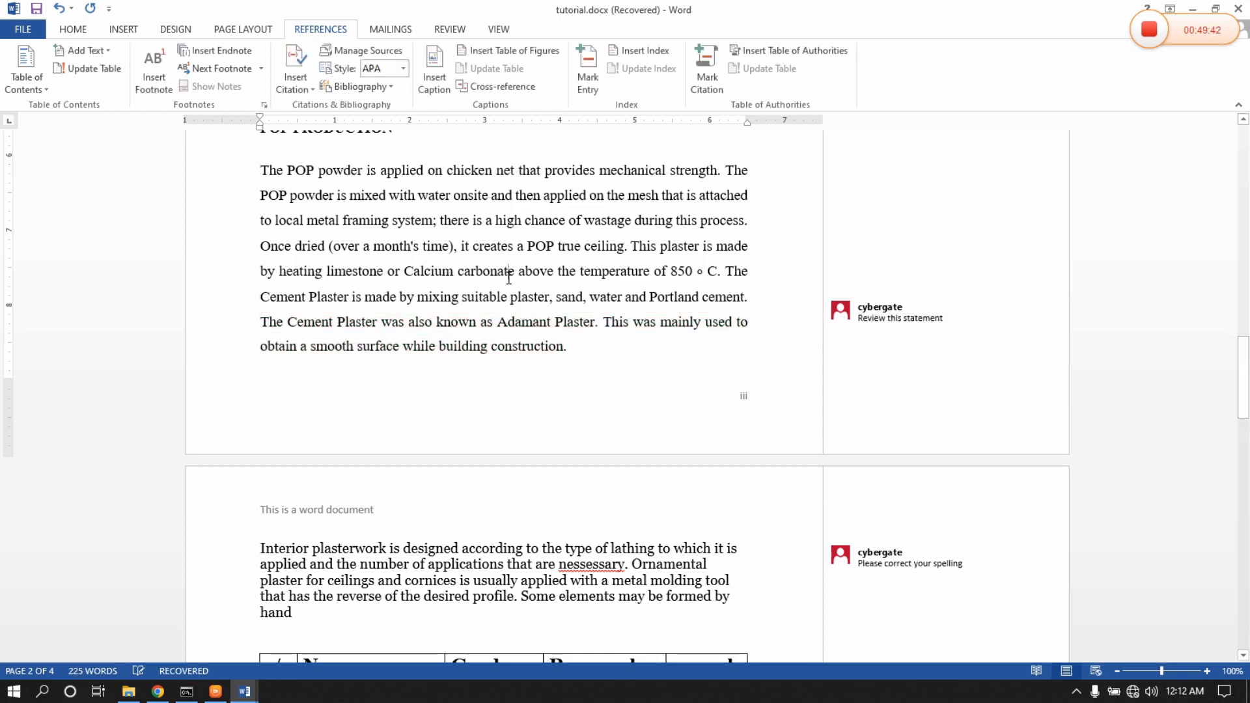
click(459, 31)
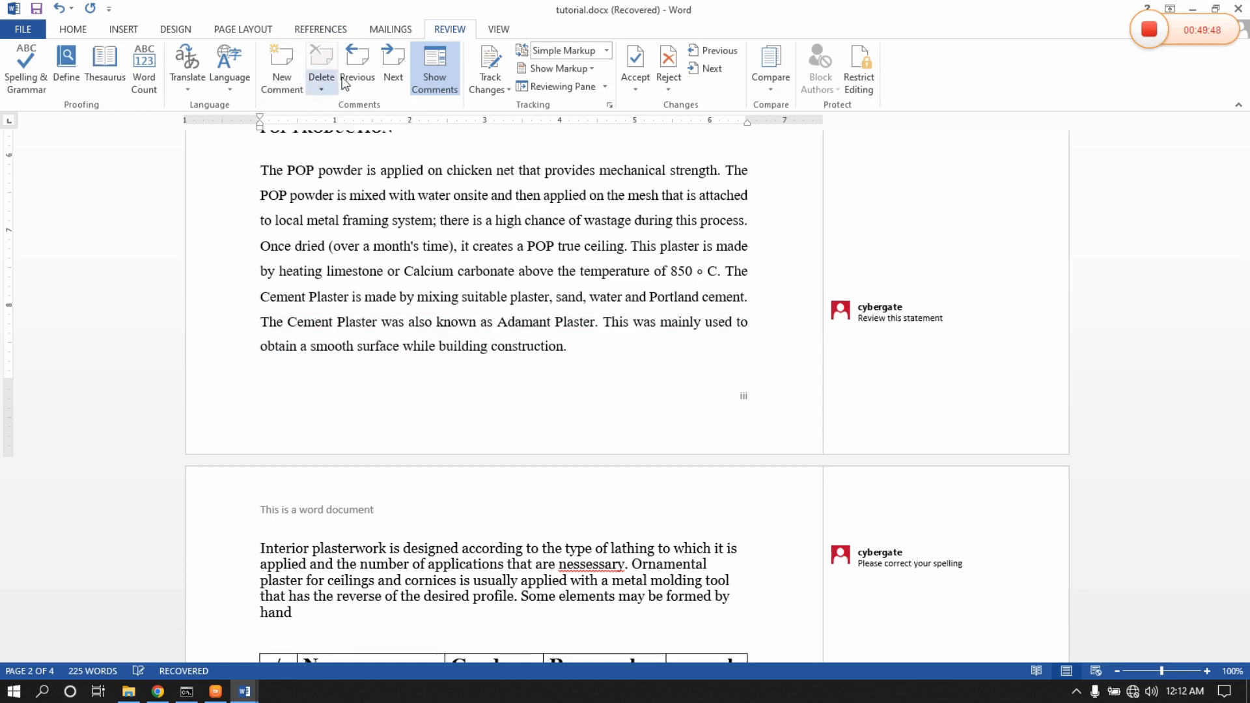
Step through the 'Review this statement' and 'nessessary' spelling comments, then return to INSERT commands.
click(393, 70)
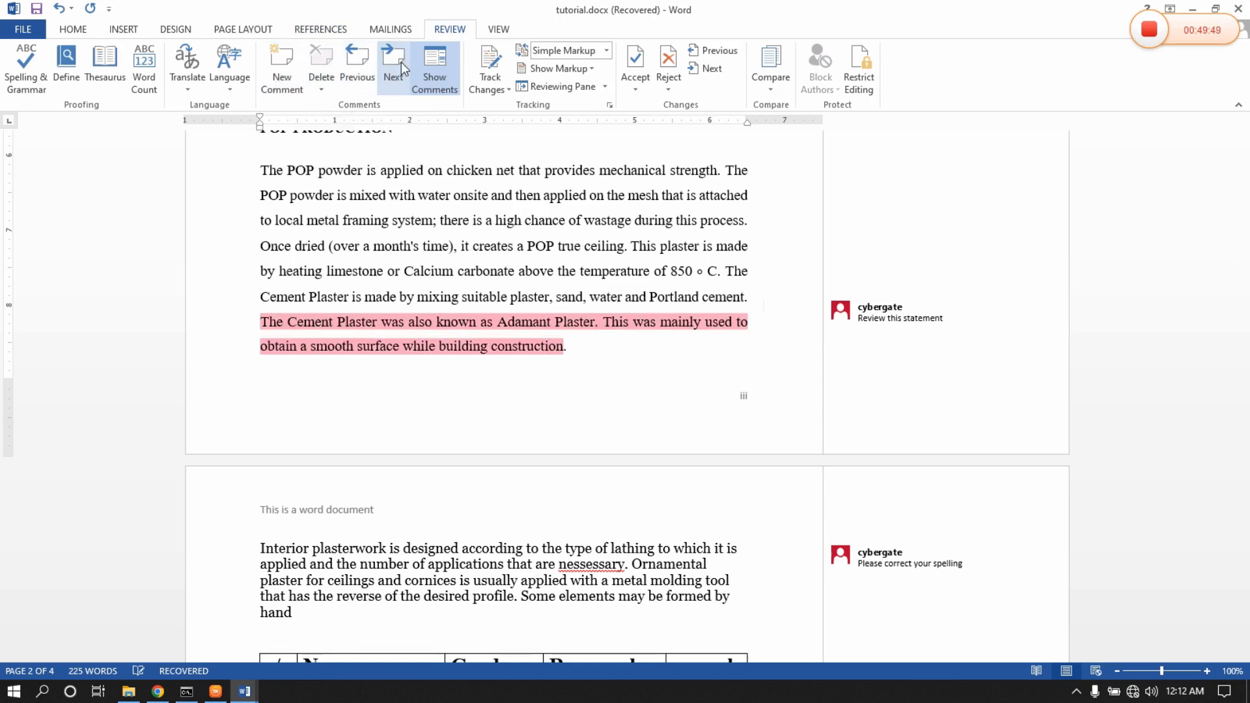
click(361, 69)
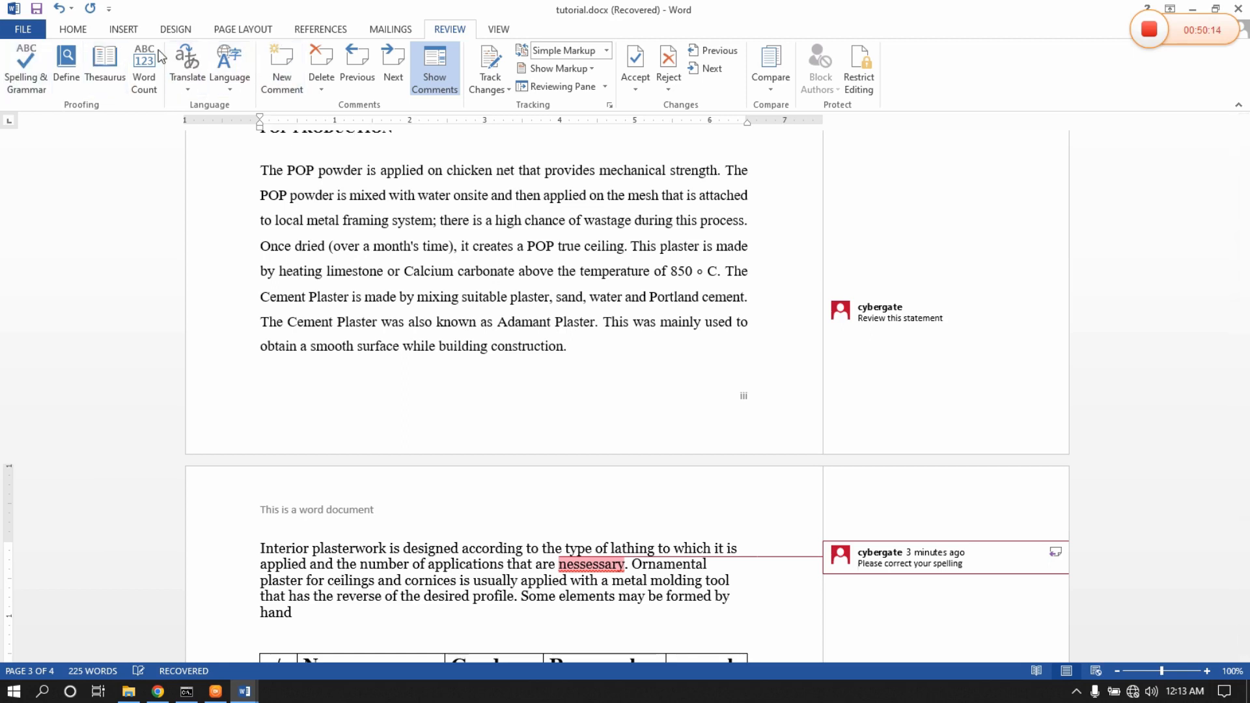
click(124, 29)
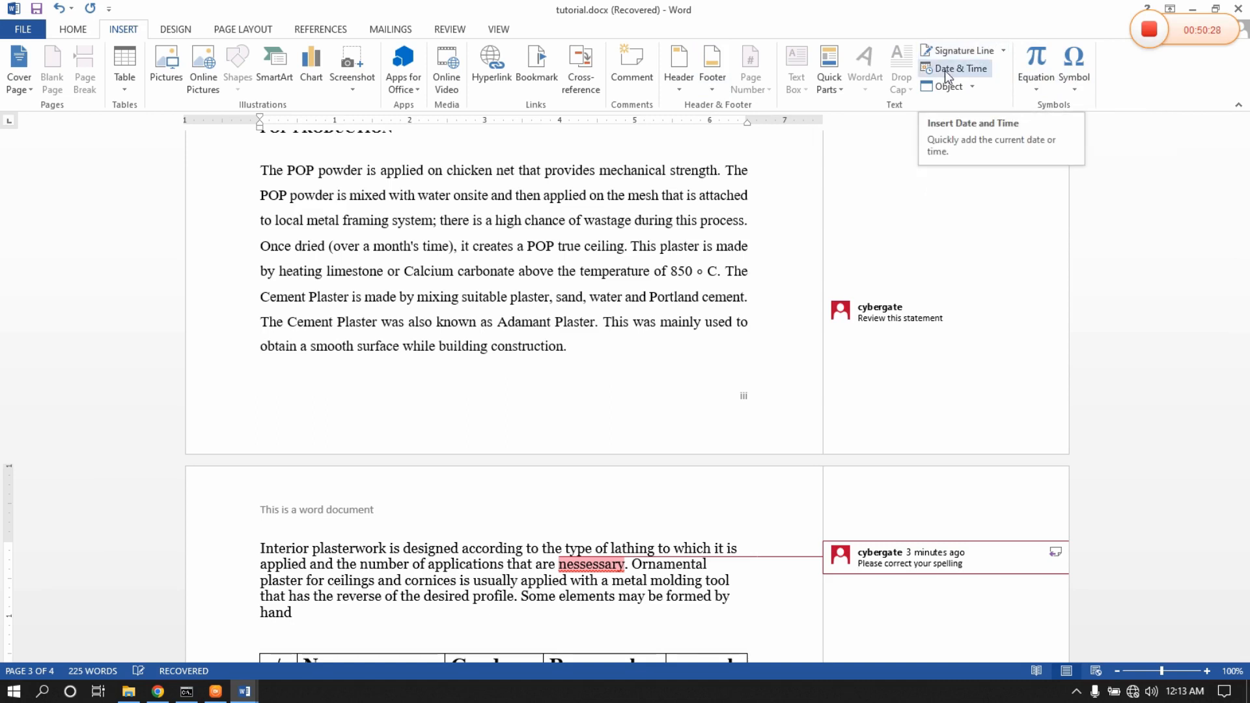
Browse the Object options and DESIGN Themes gallery, keeping the Office theme unchanged.
click(973, 86)
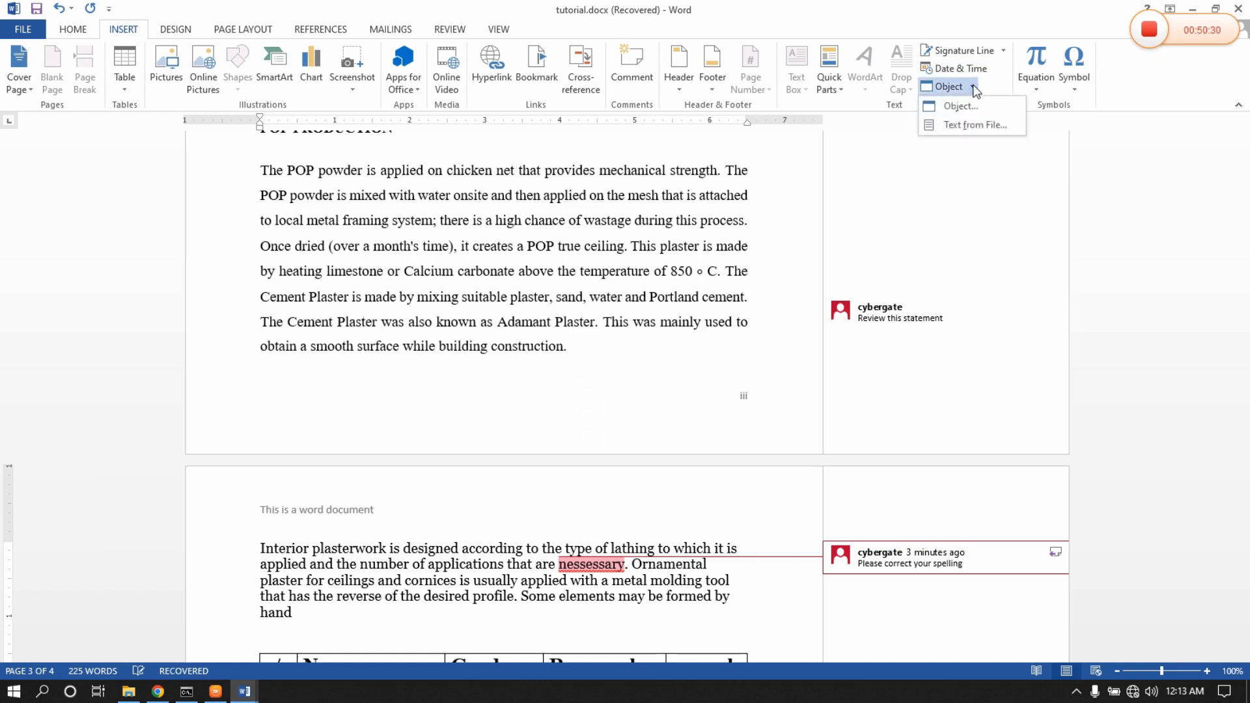
click(675, 206)
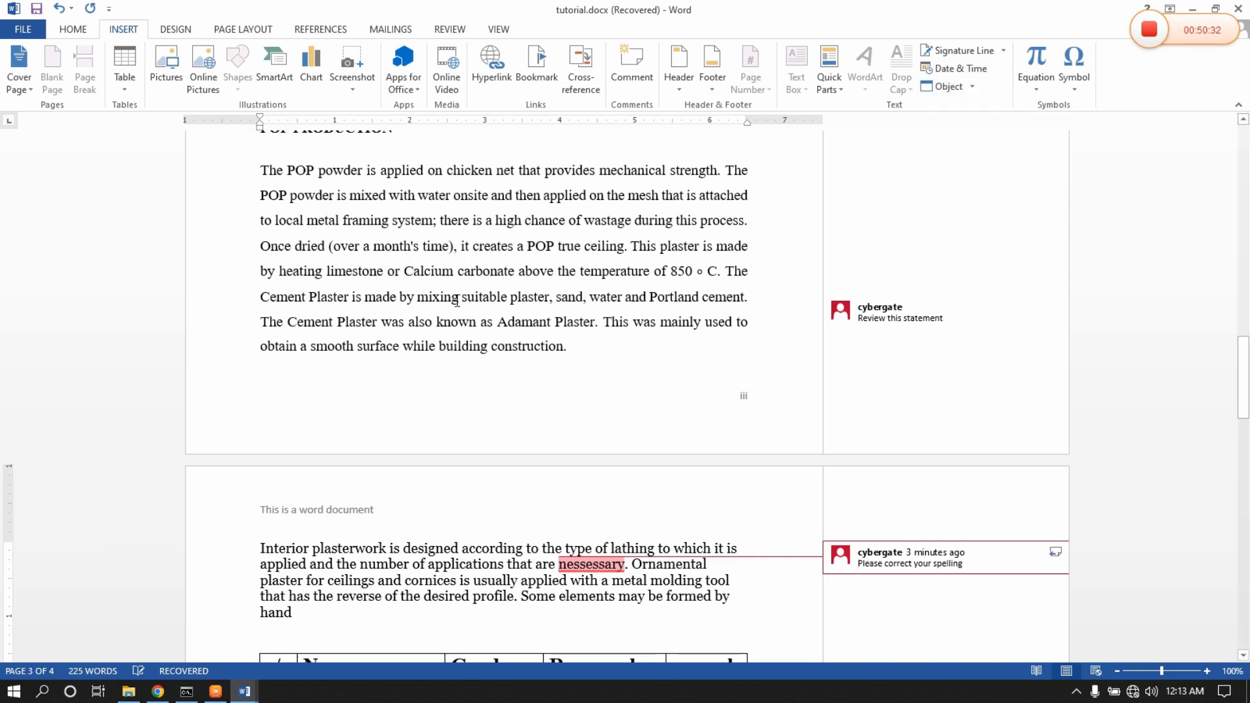
click(176, 30)
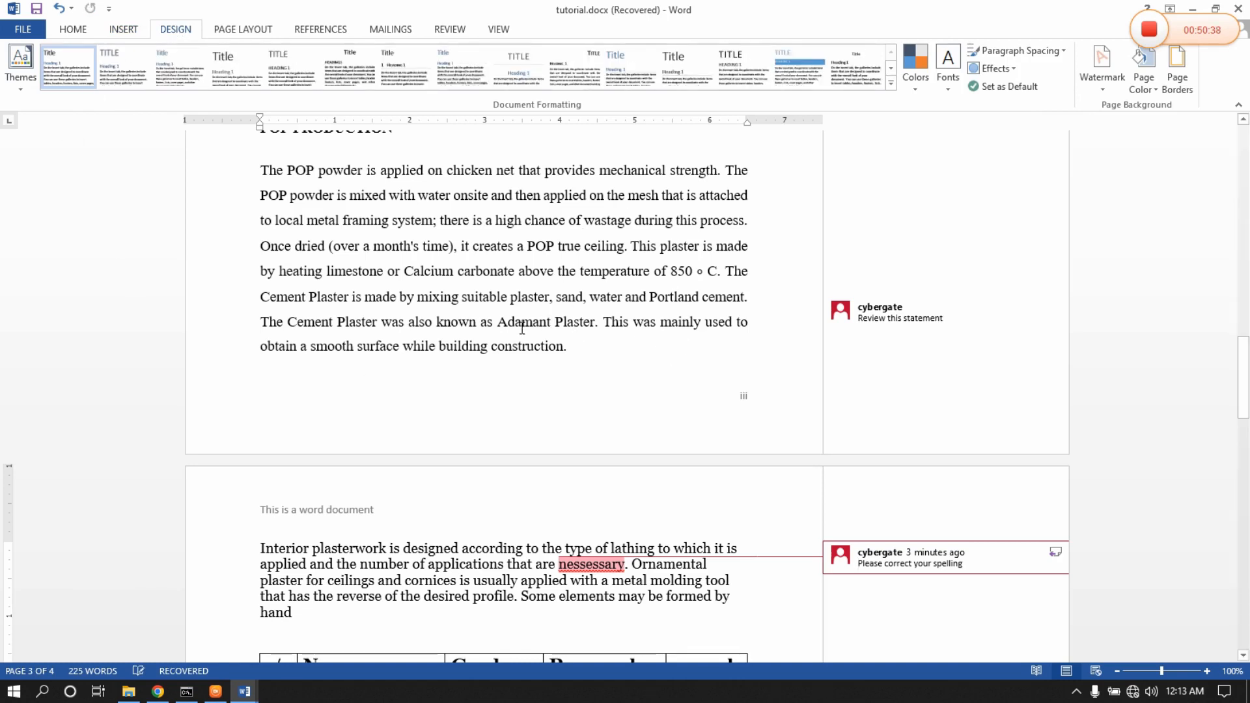
click(20, 77)
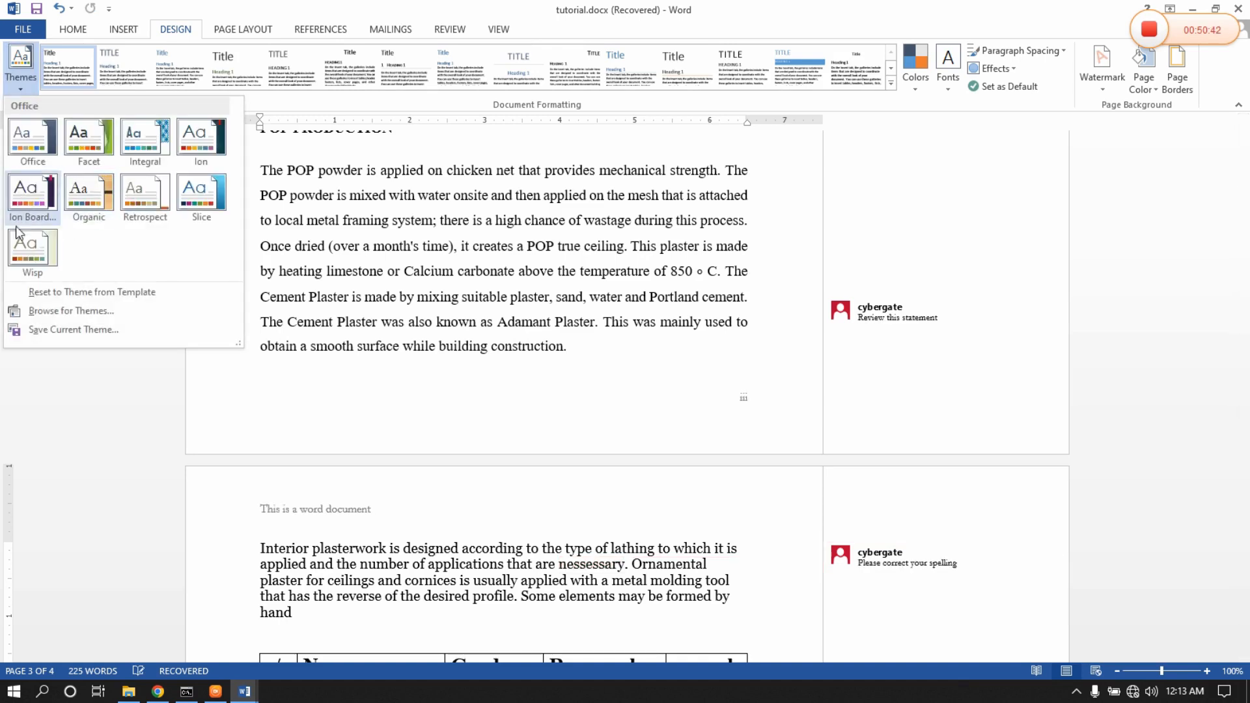
click(553, 228)
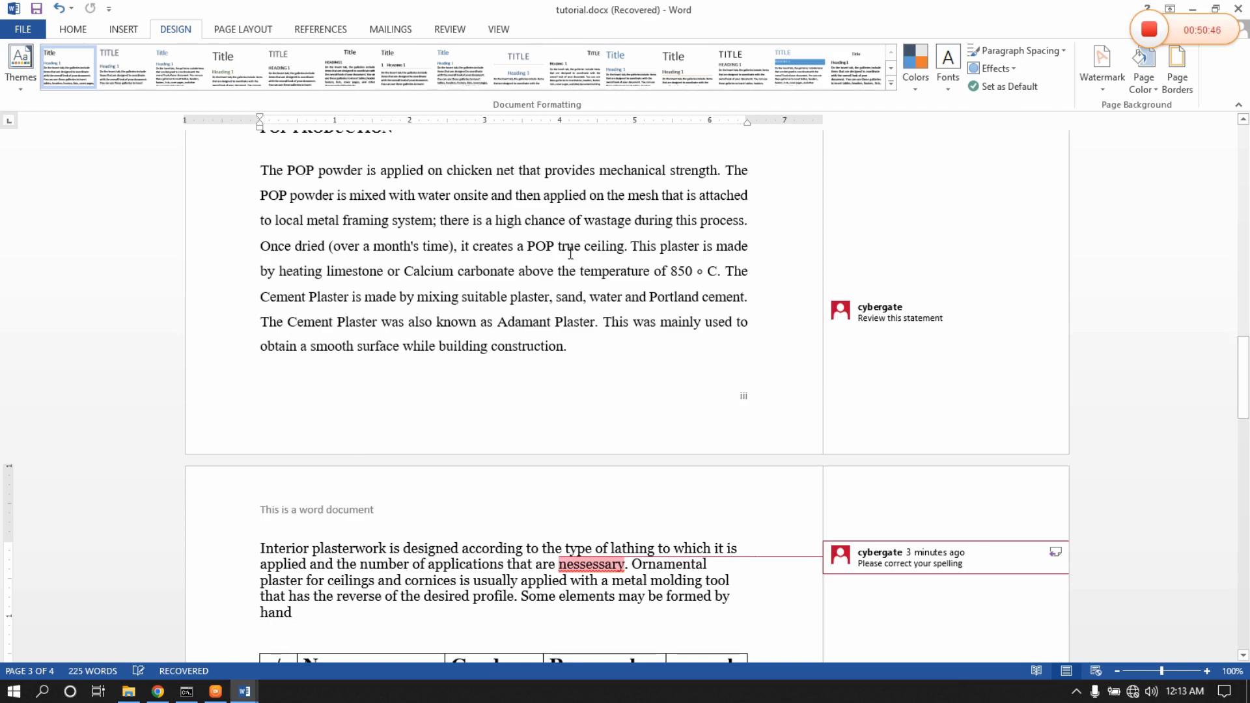
scroll(570, 254, up, 3)
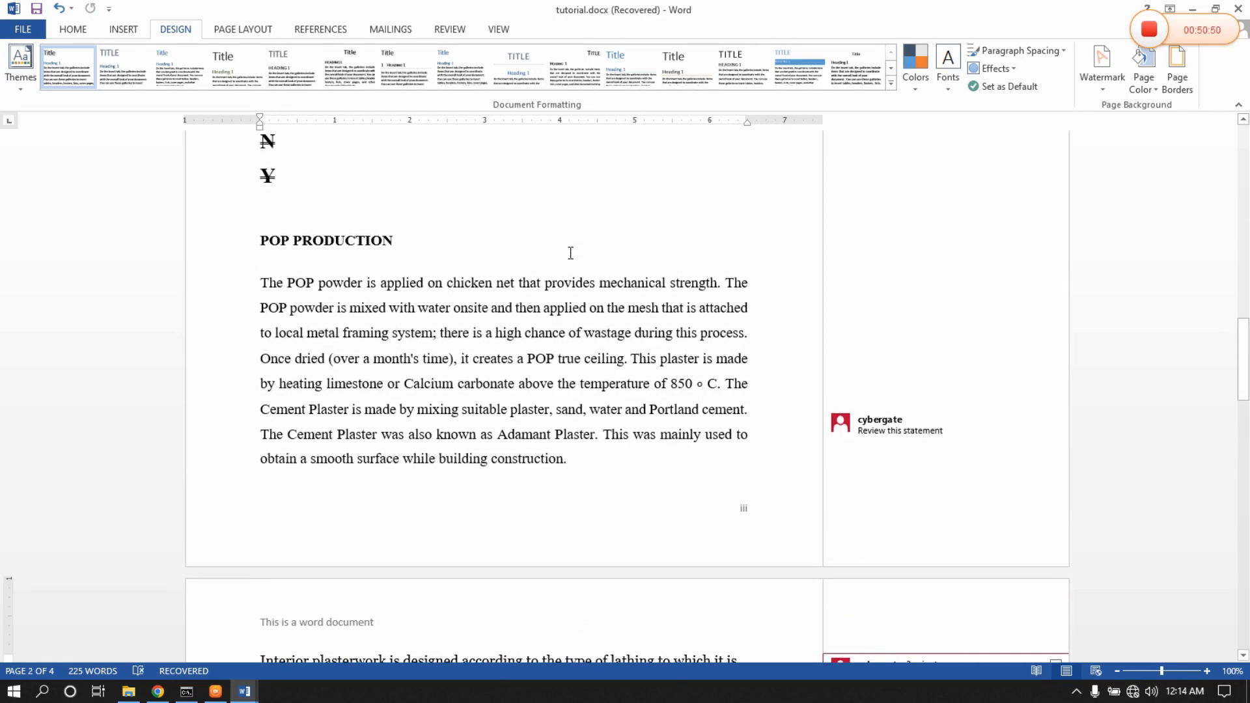
Review the pages, place the cursor in the row-2 Gender cell, and show the Watermark gallery.
scroll(618, 248, down, 20)
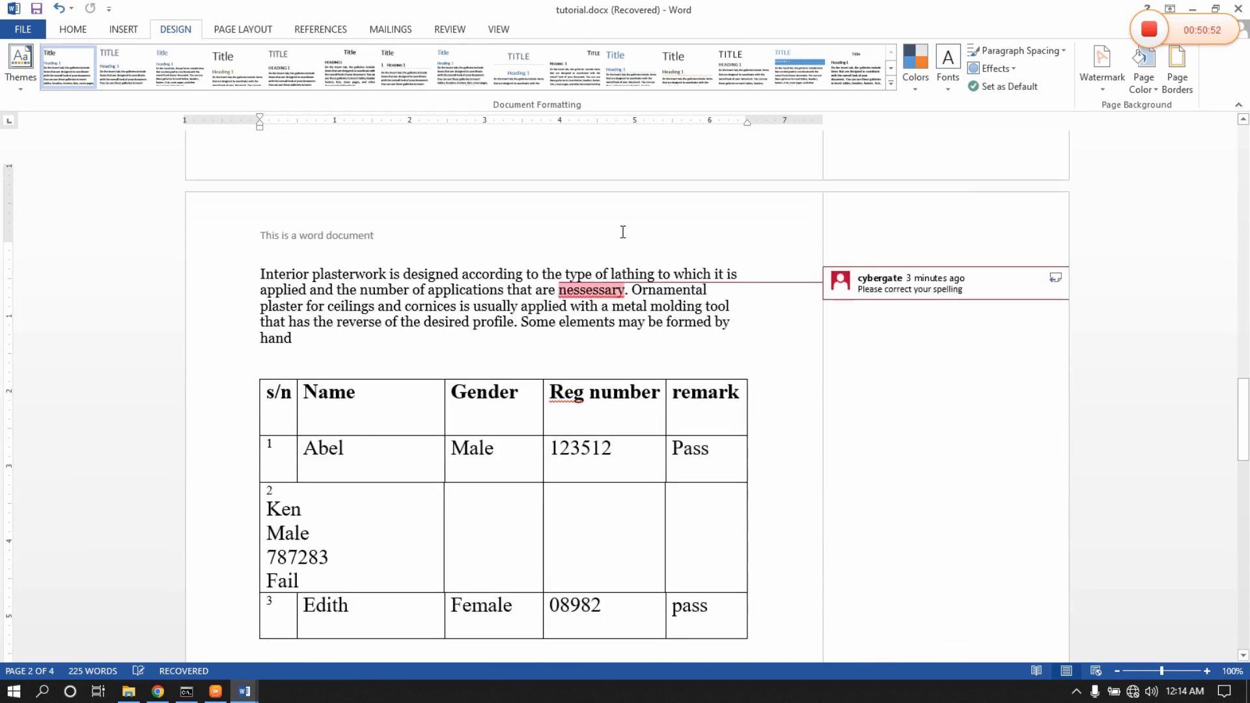
scroll(627, 235, down, 12)
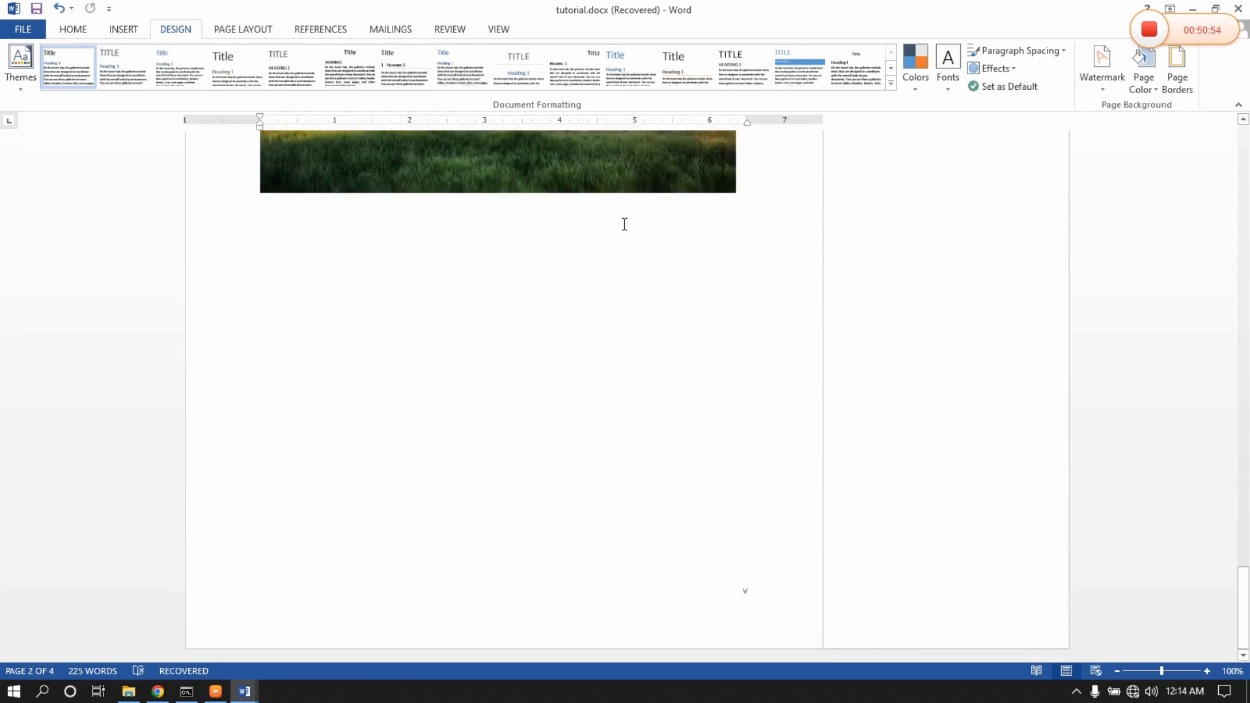
scroll(401, 270, up, 20)
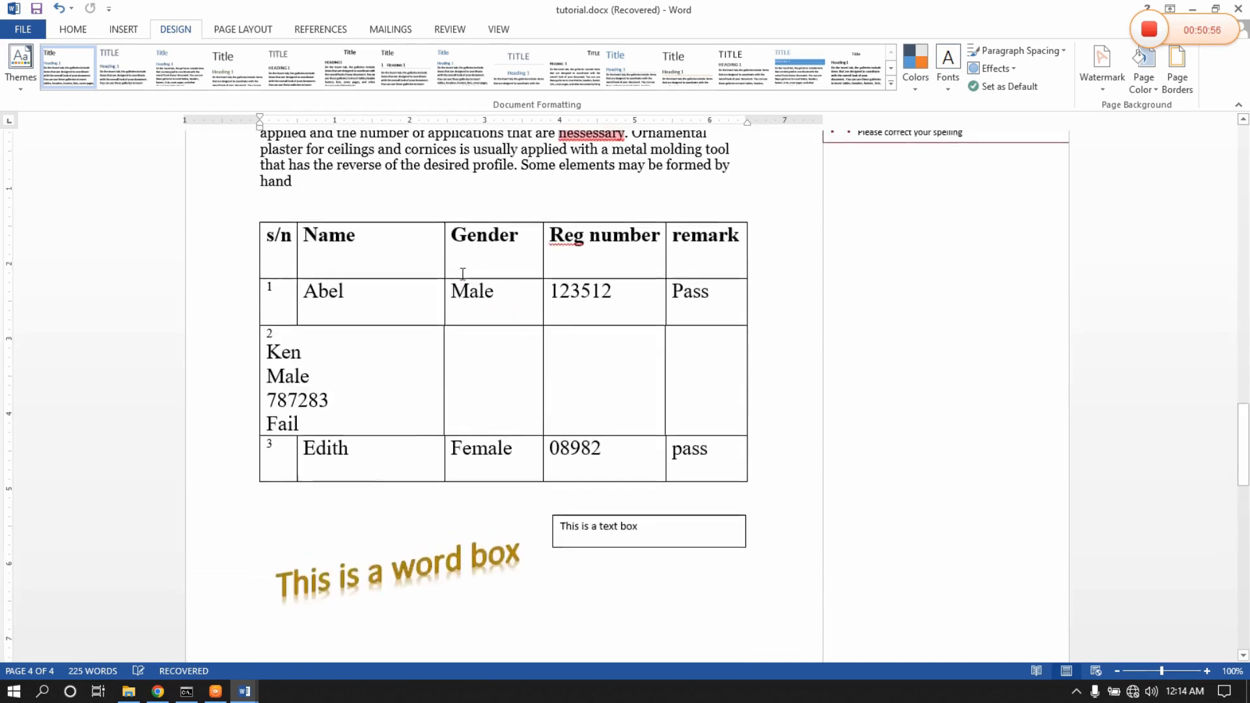
scroll(464, 280, down, 3)
click(489, 422)
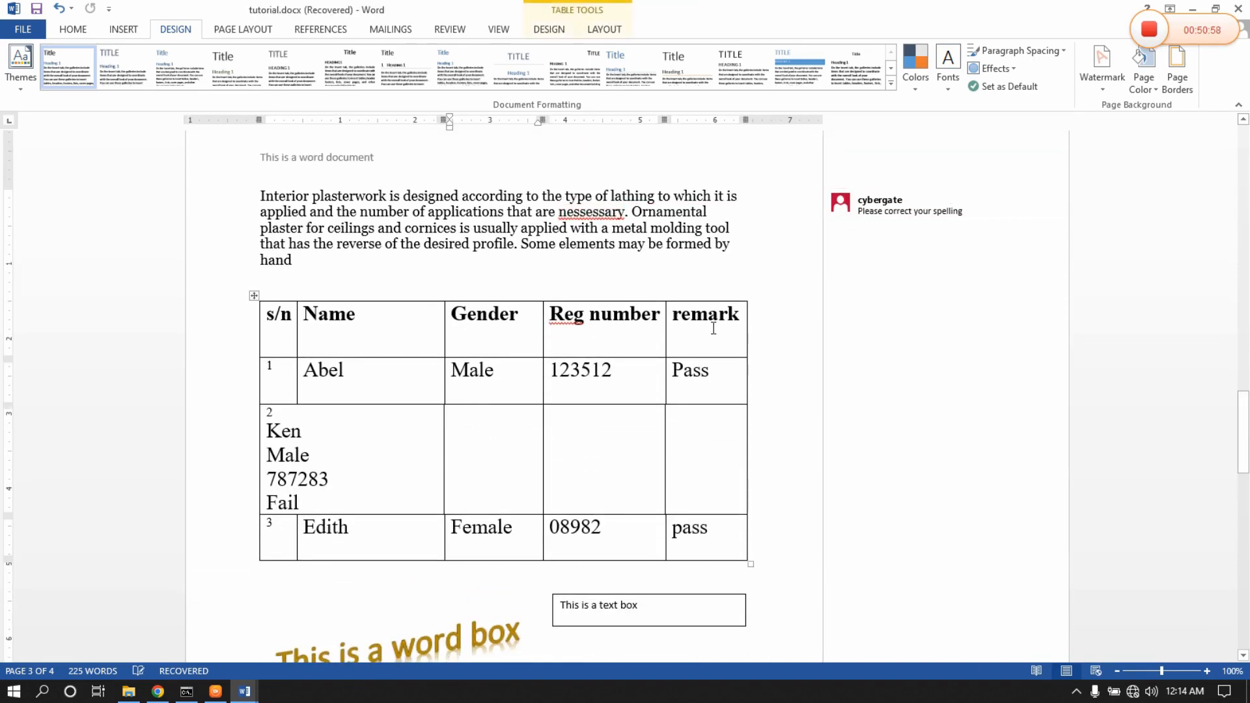
click(1107, 68)
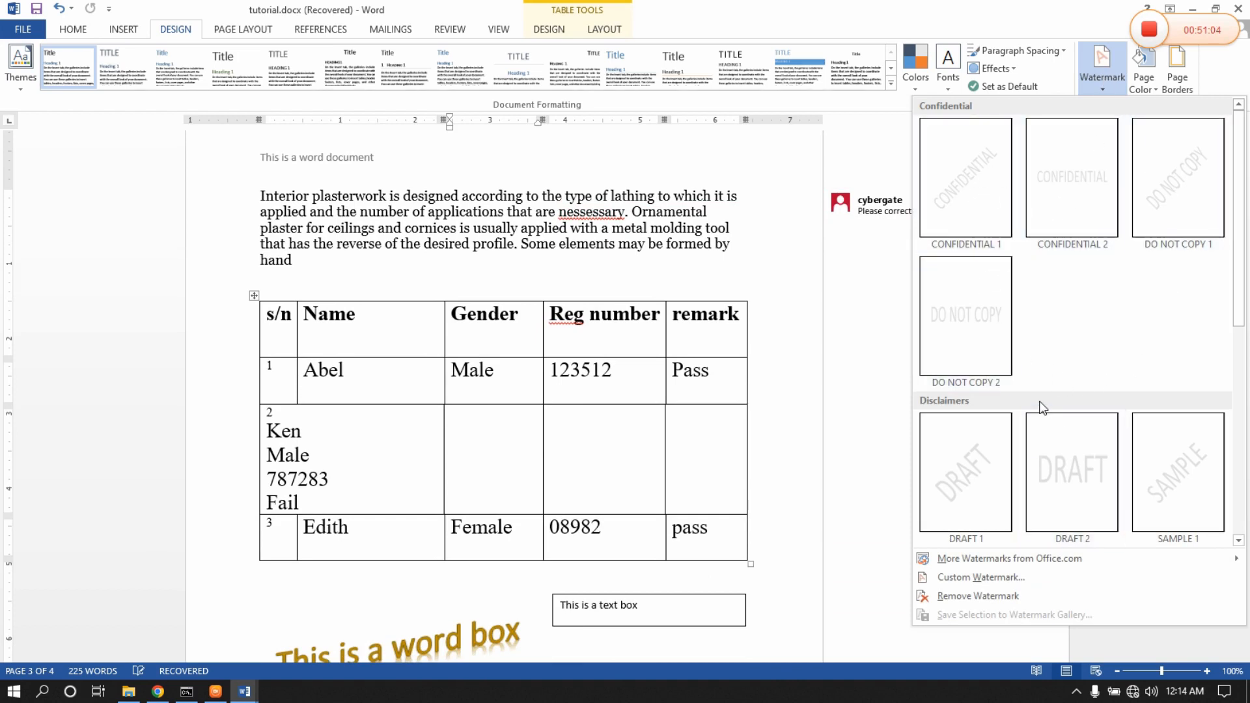
Apply the black-and-white flower drawing from Backgrounds as a custom picture watermark.
click(984, 579)
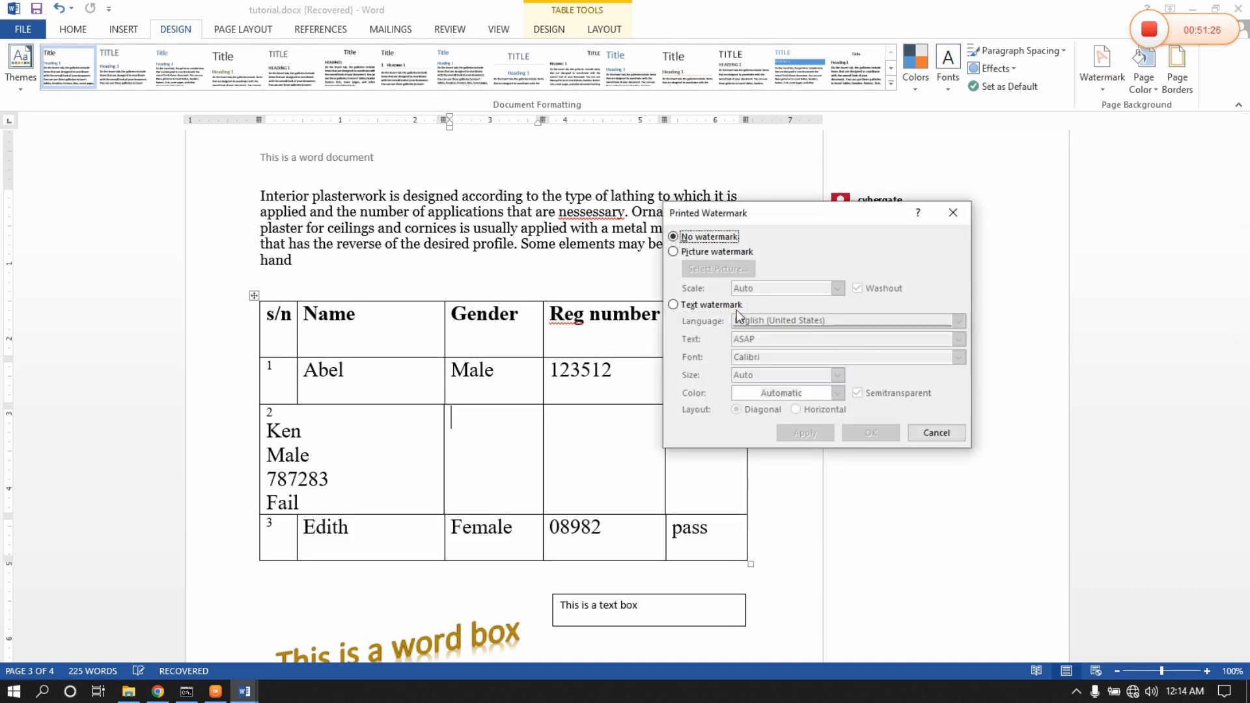
click(681, 253)
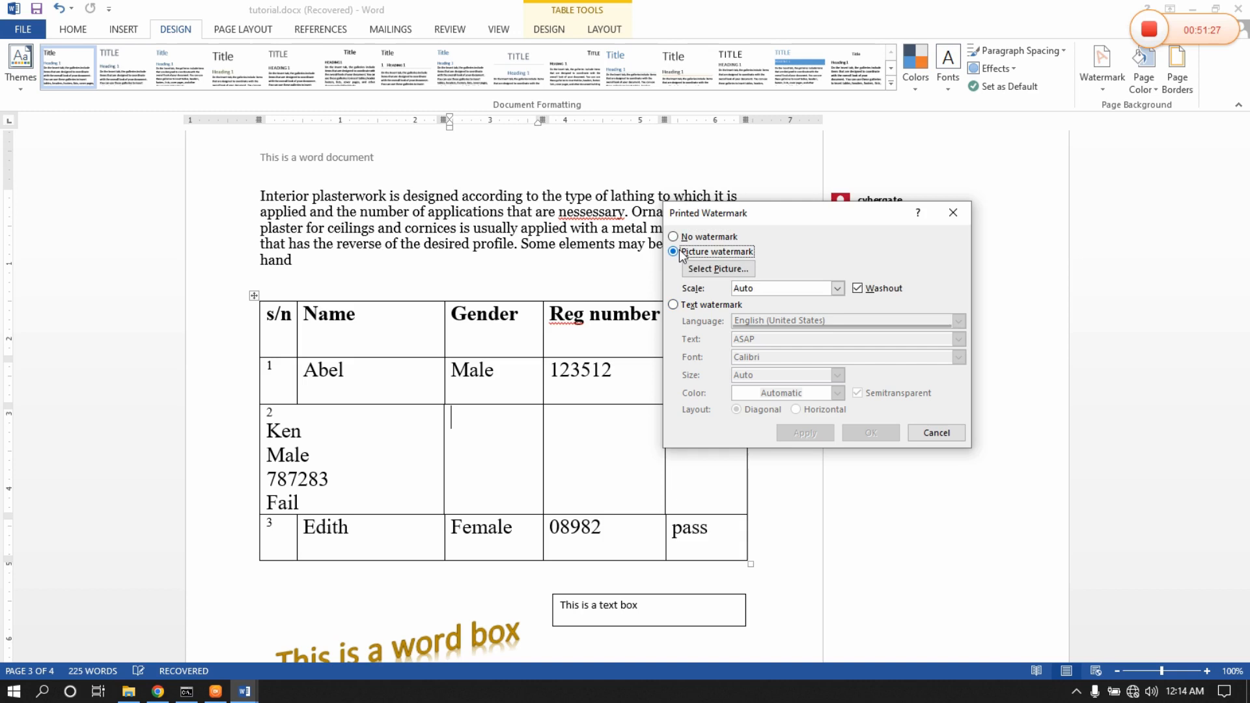
click(716, 269)
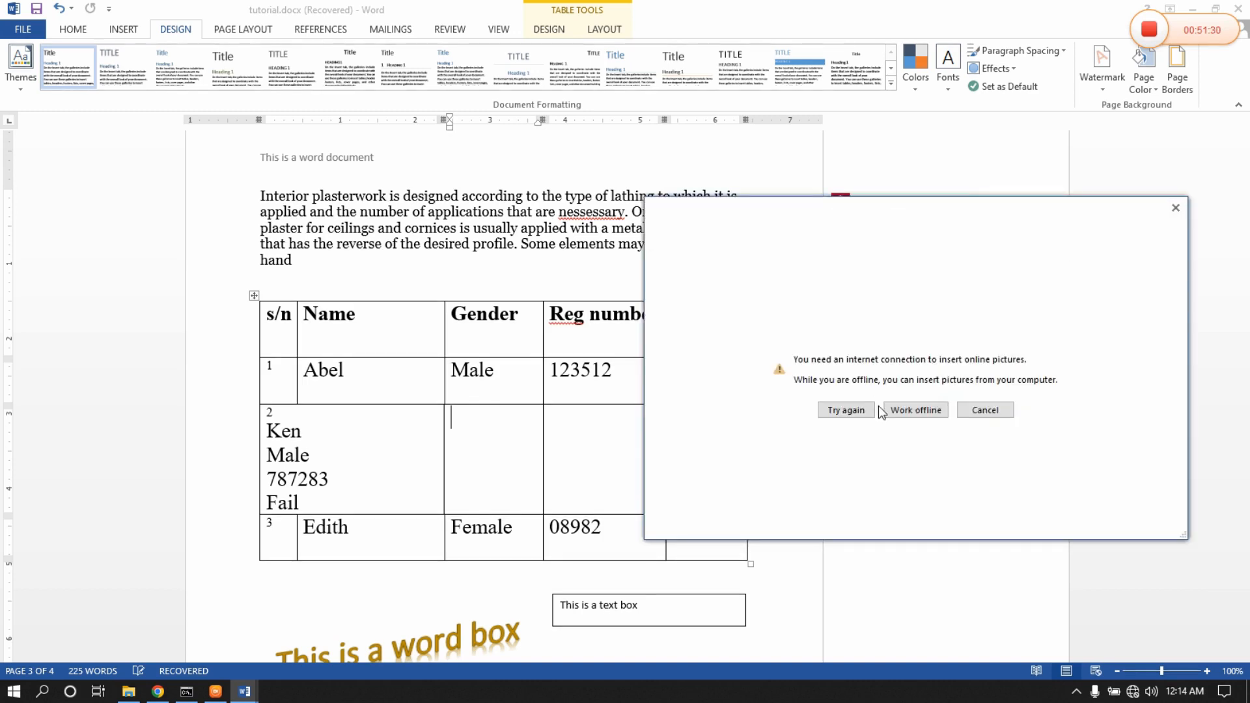
click(915, 411)
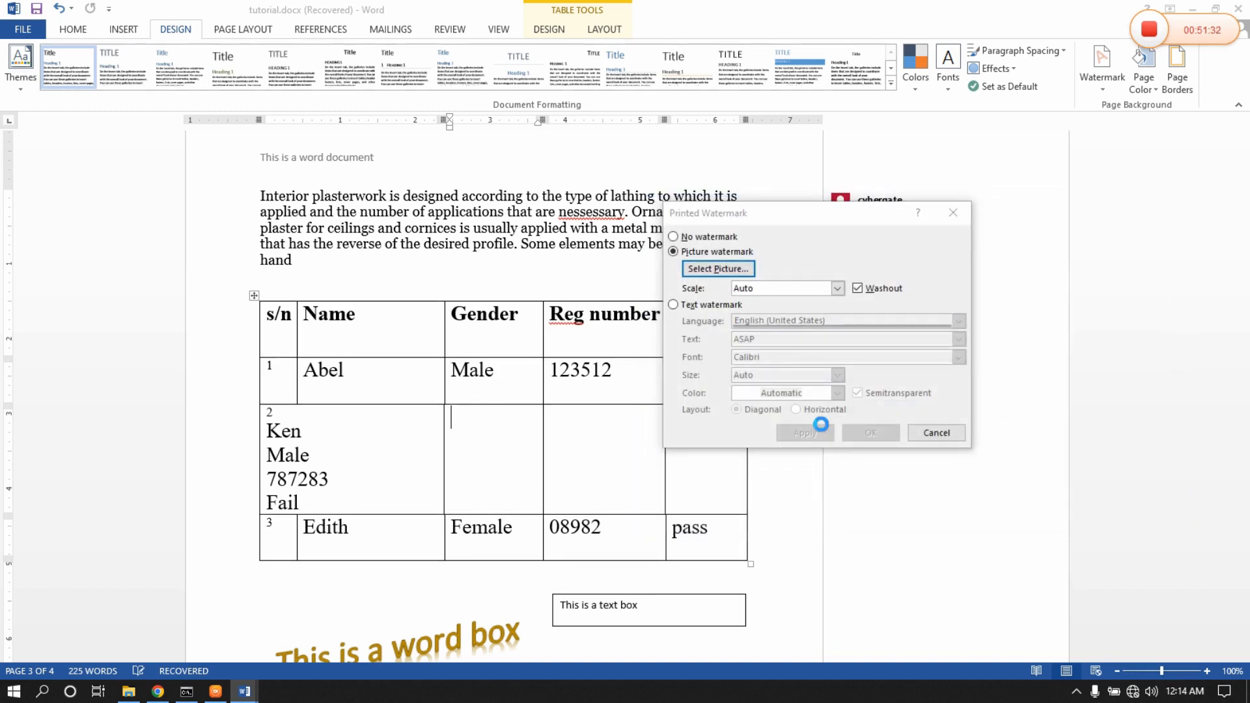
drag(865, 239, 818, 223)
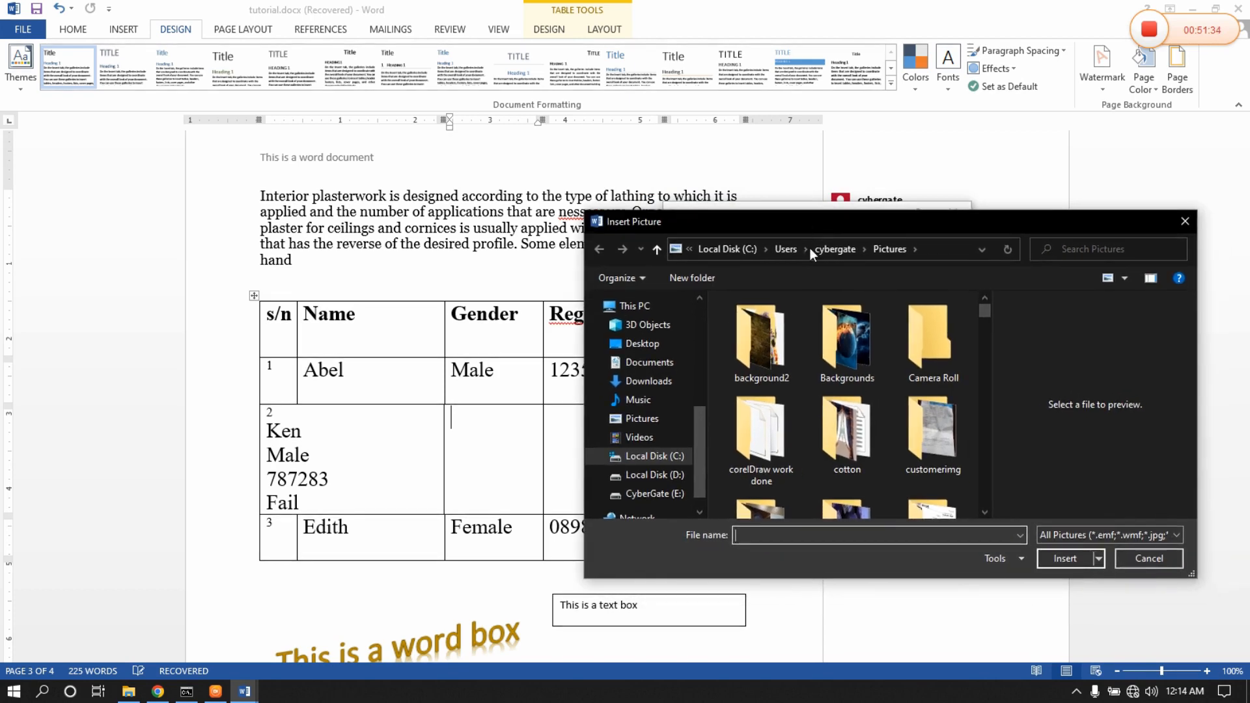
double_click(843, 341)
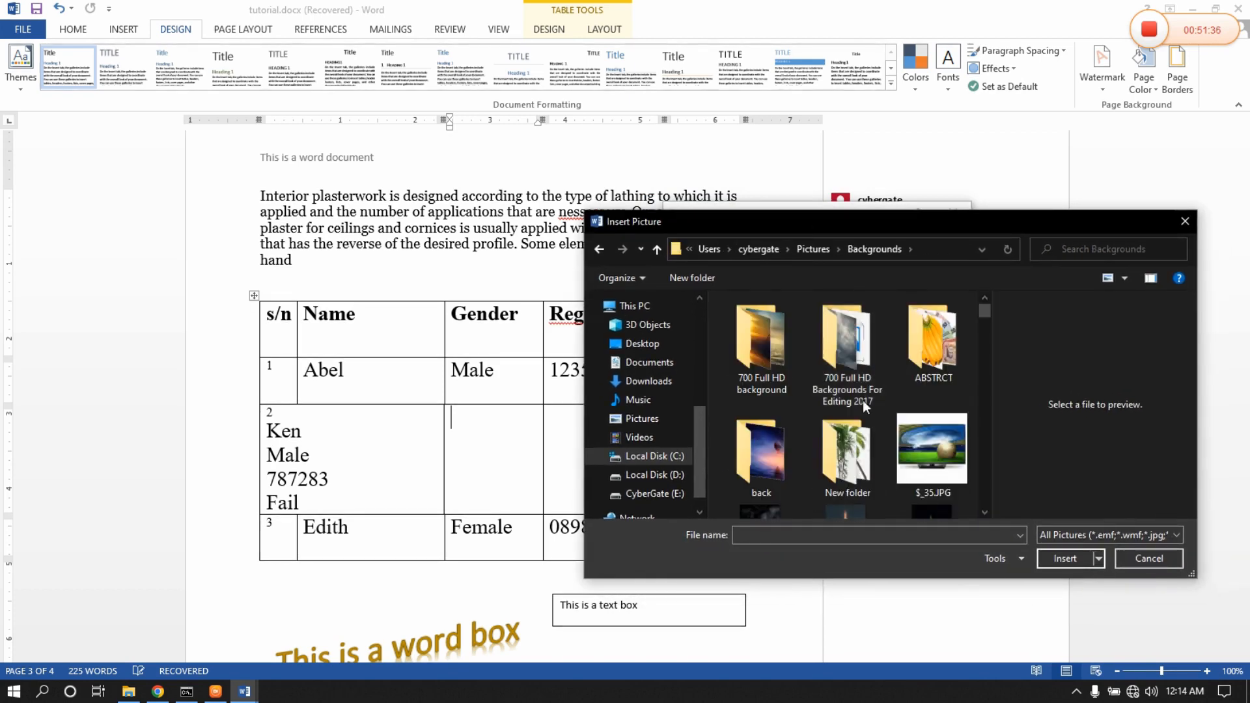
scroll(904, 448, down, 2)
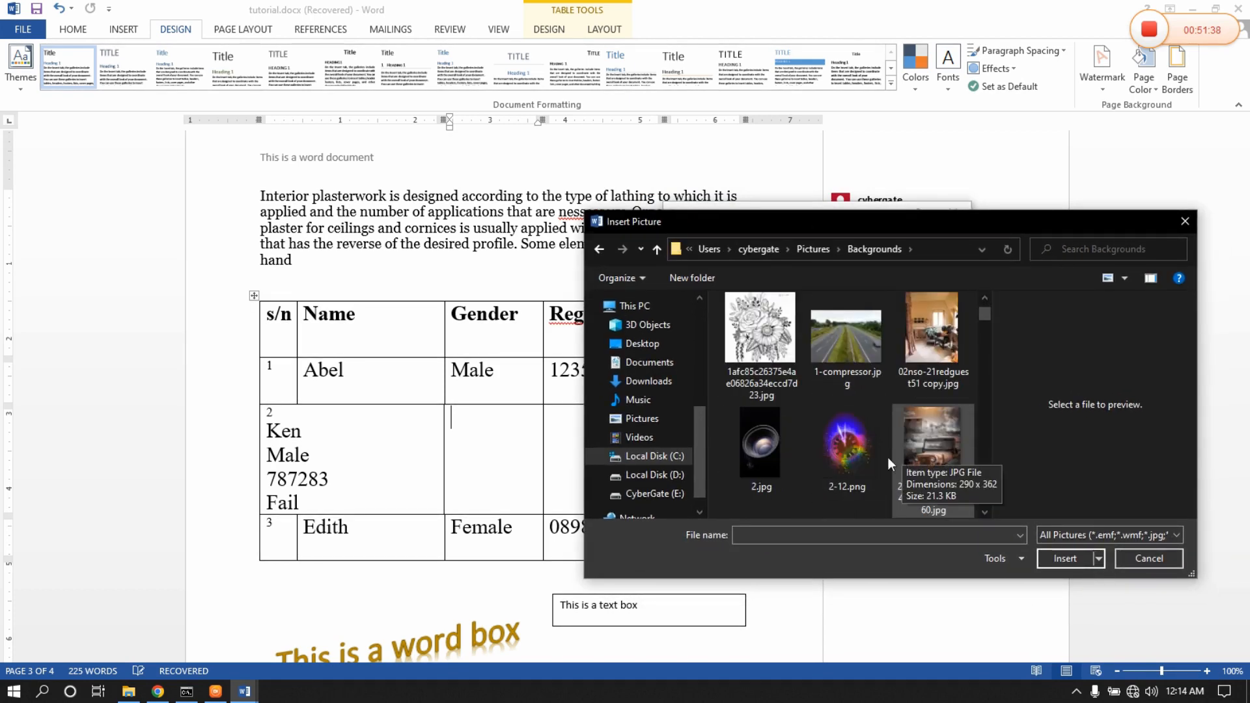
click(775, 356)
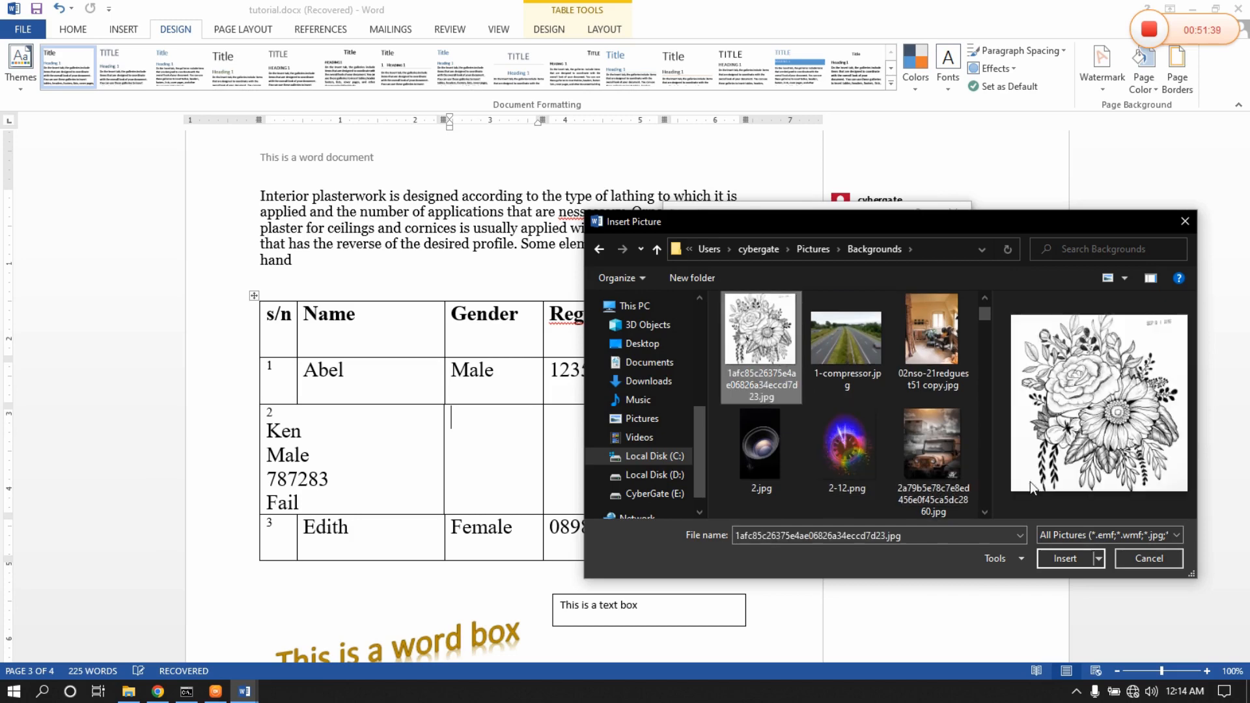
click(1072, 560)
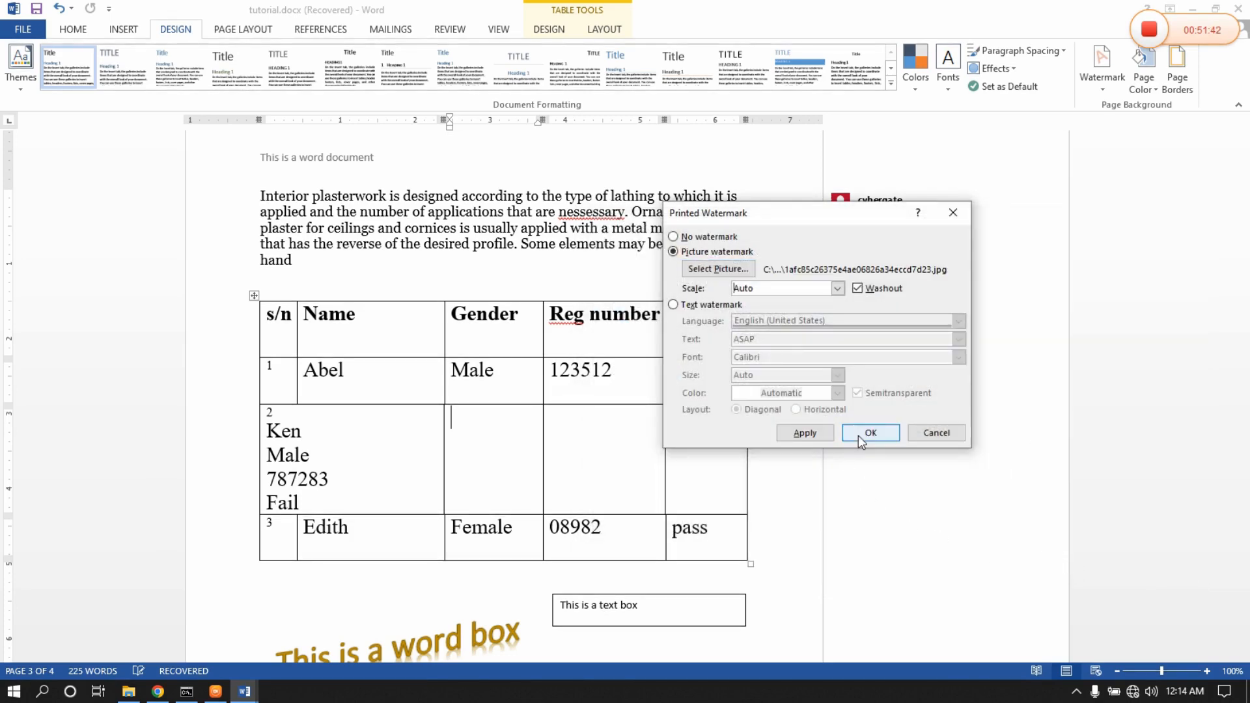
click(803, 435)
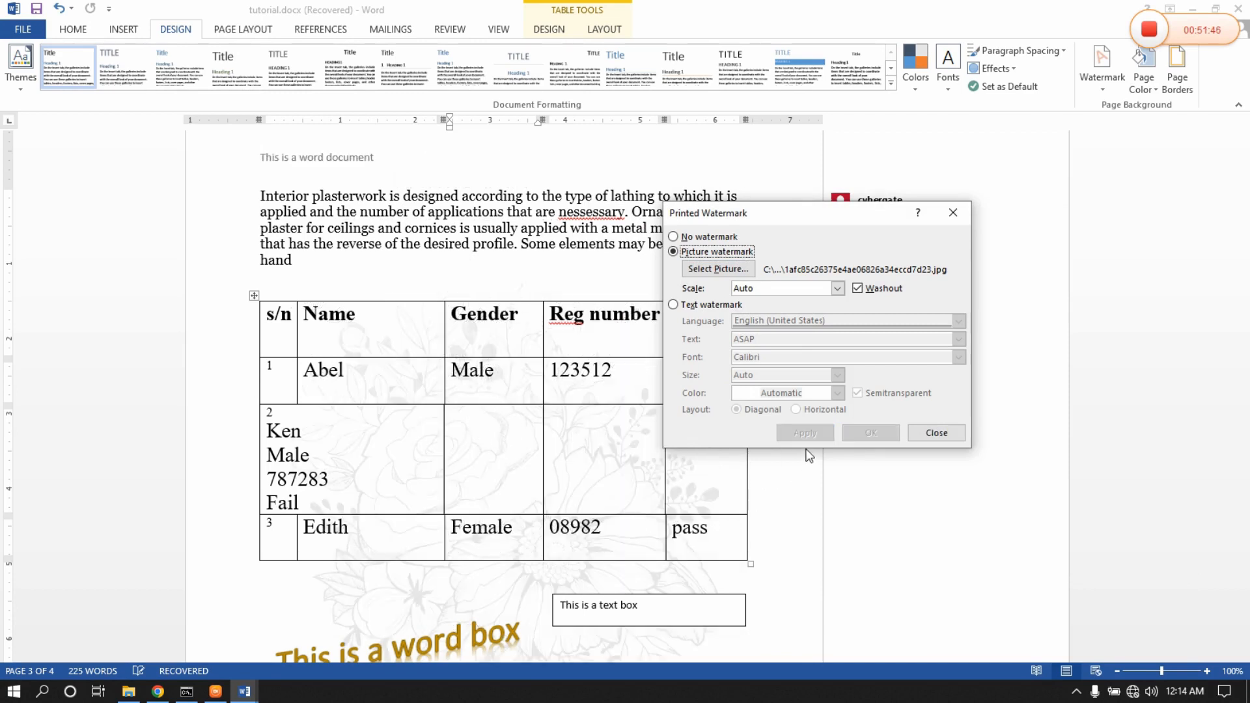
Reapply the flower watermark with Washout turned off so it shows at full strength.
click(858, 288)
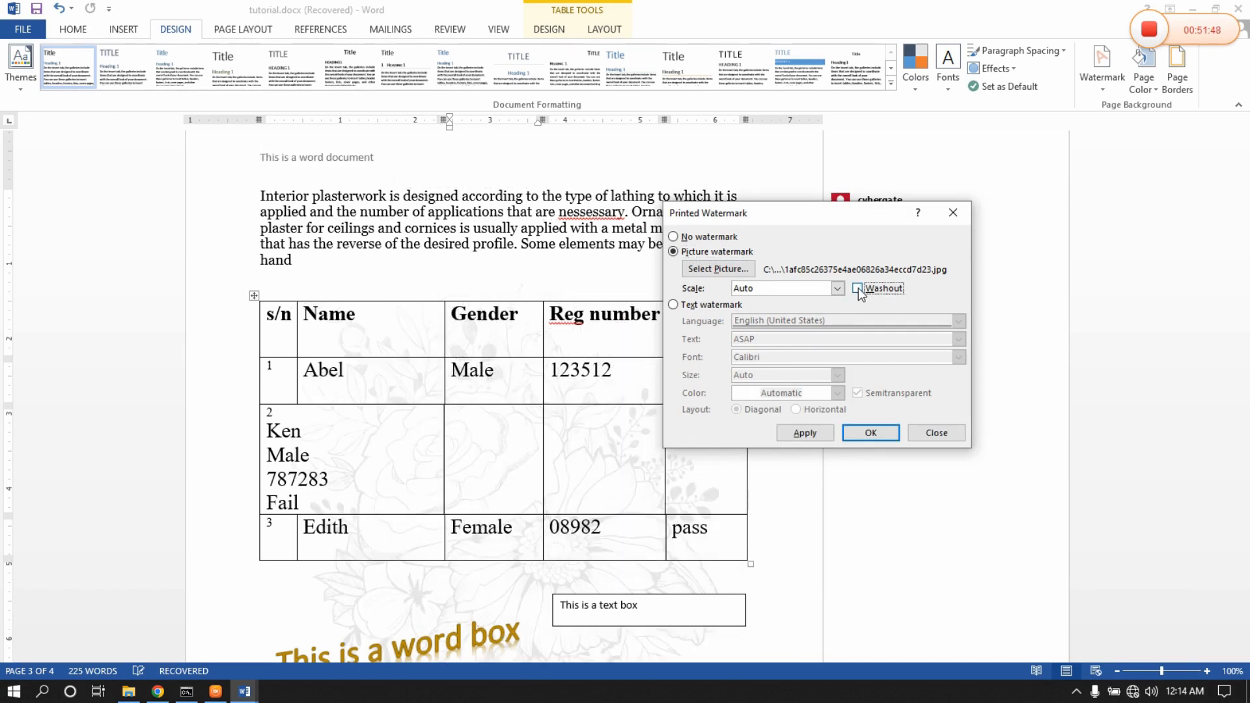
click(807, 432)
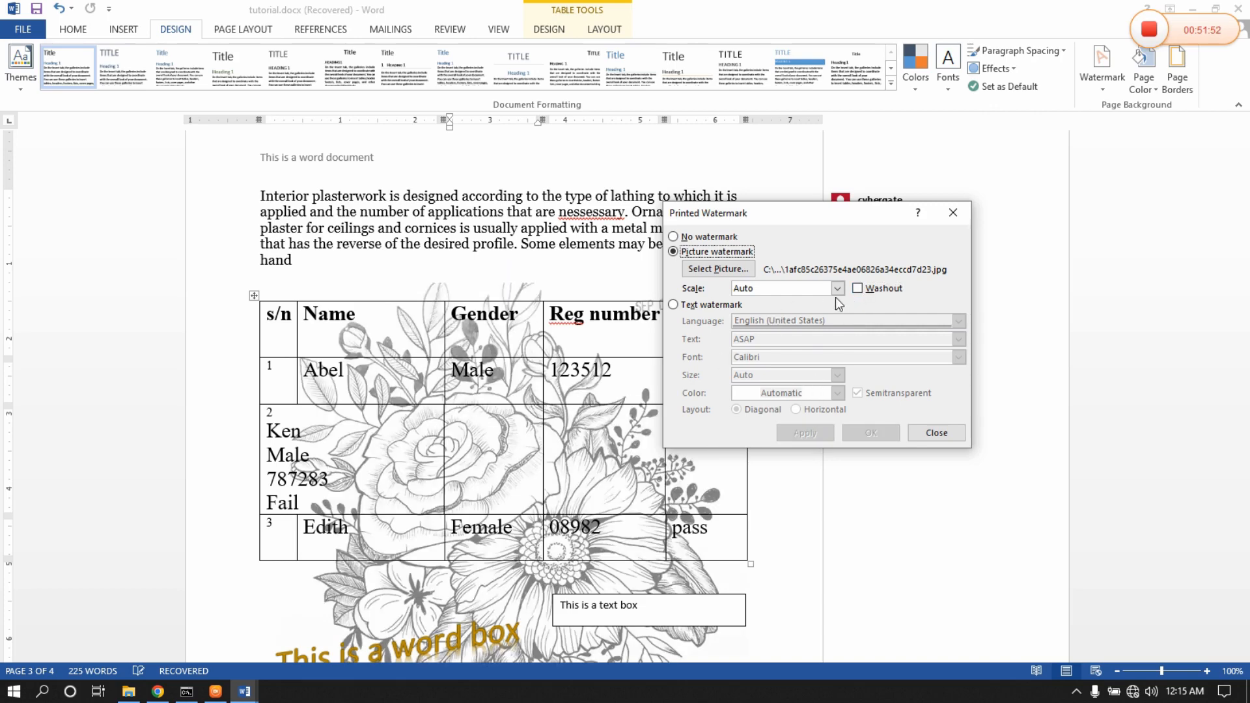
click(857, 290)
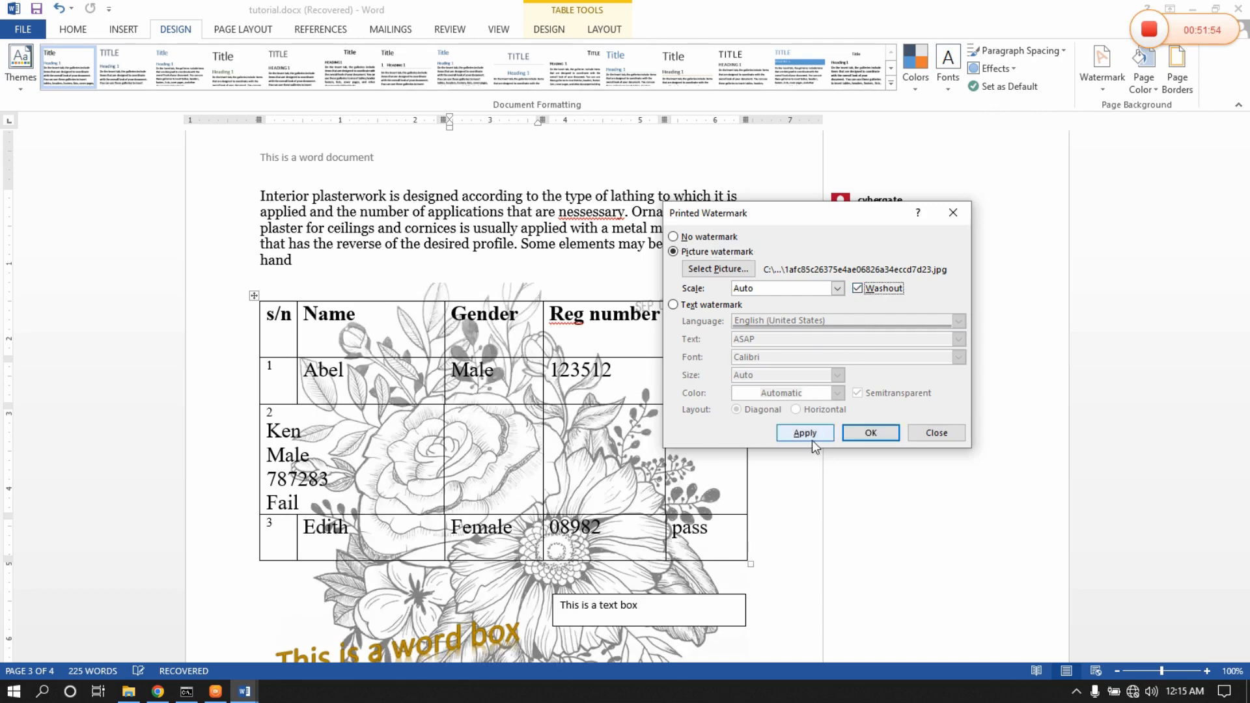
drag(773, 217, 890, 230)
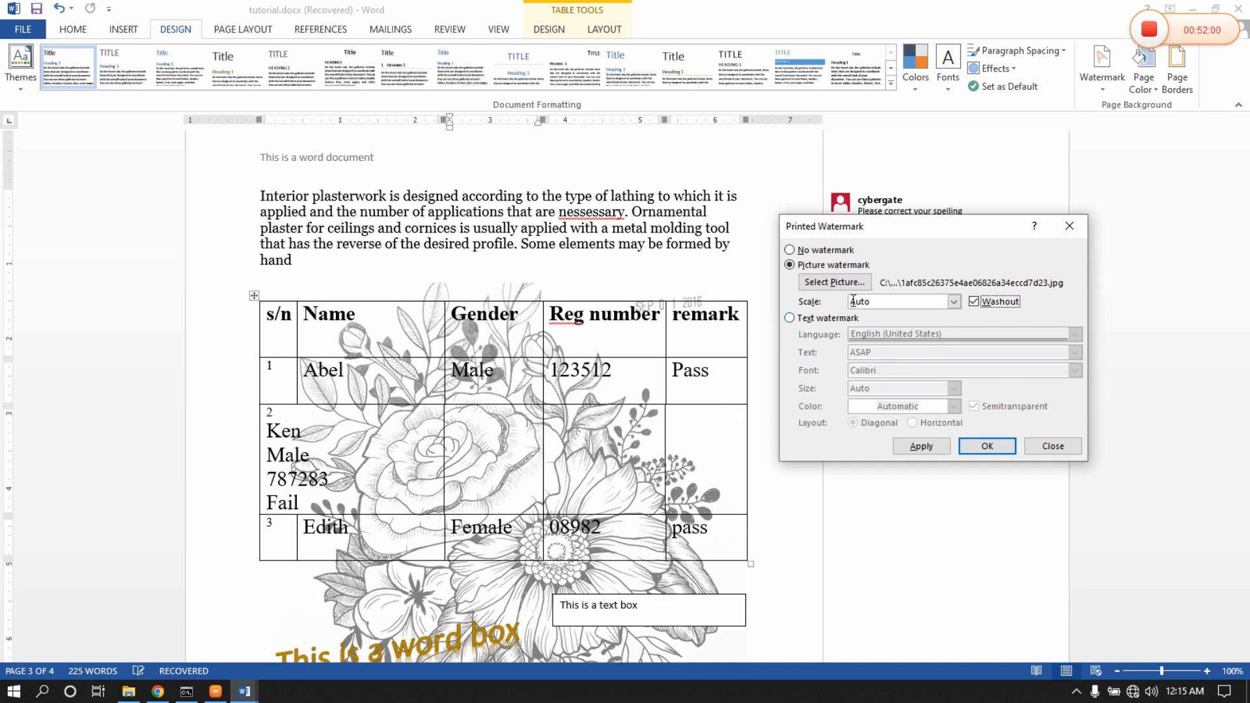
Replace the flower picture with a 'Cybergate' text watermark in Times New Roman.
click(791, 251)
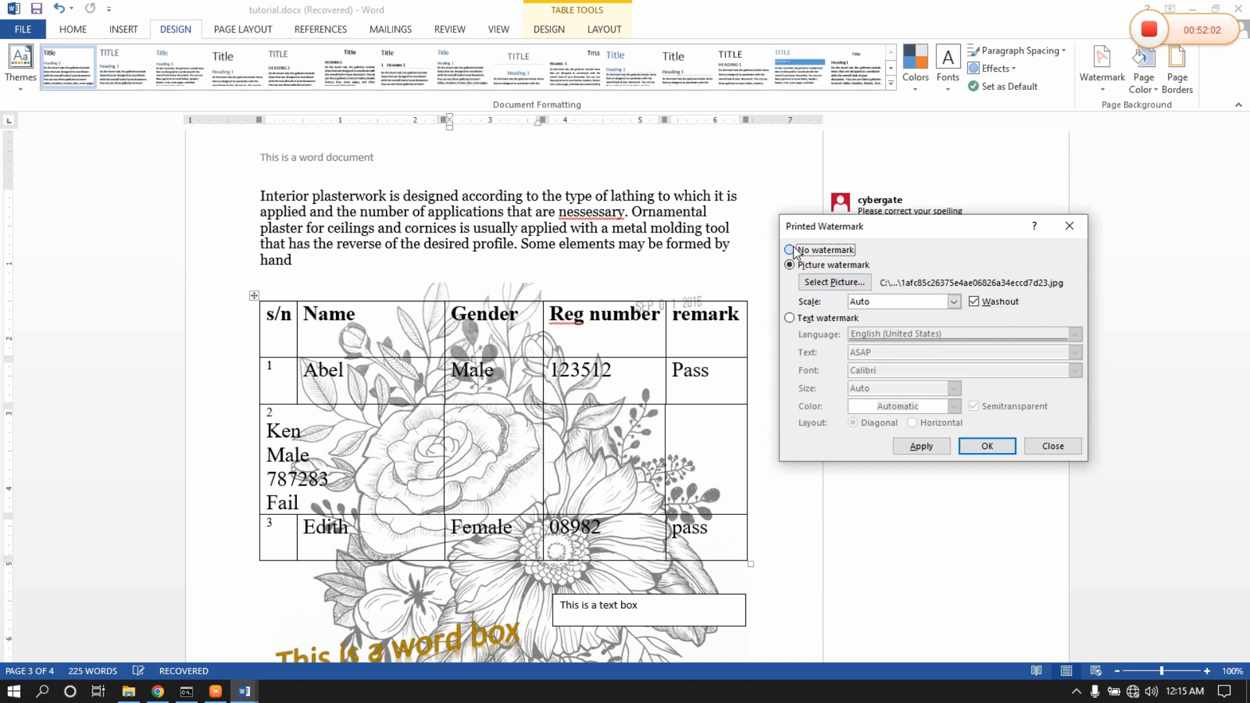
click(921, 446)
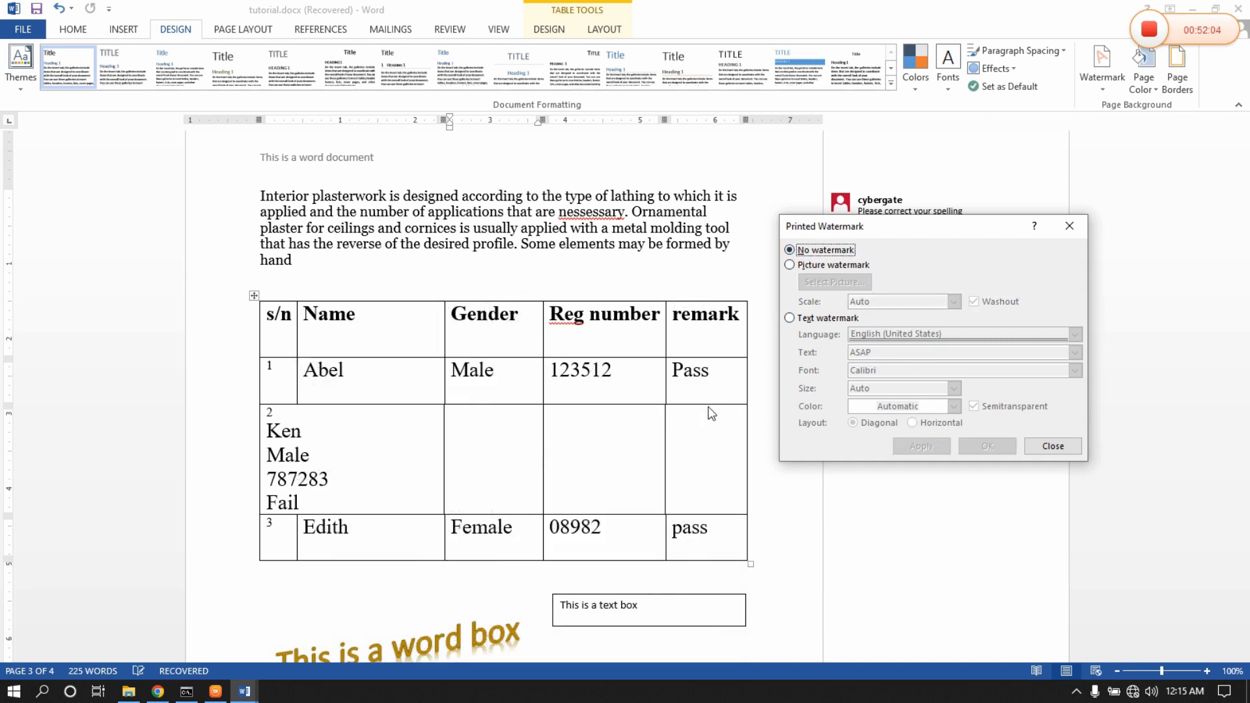
click(792, 321)
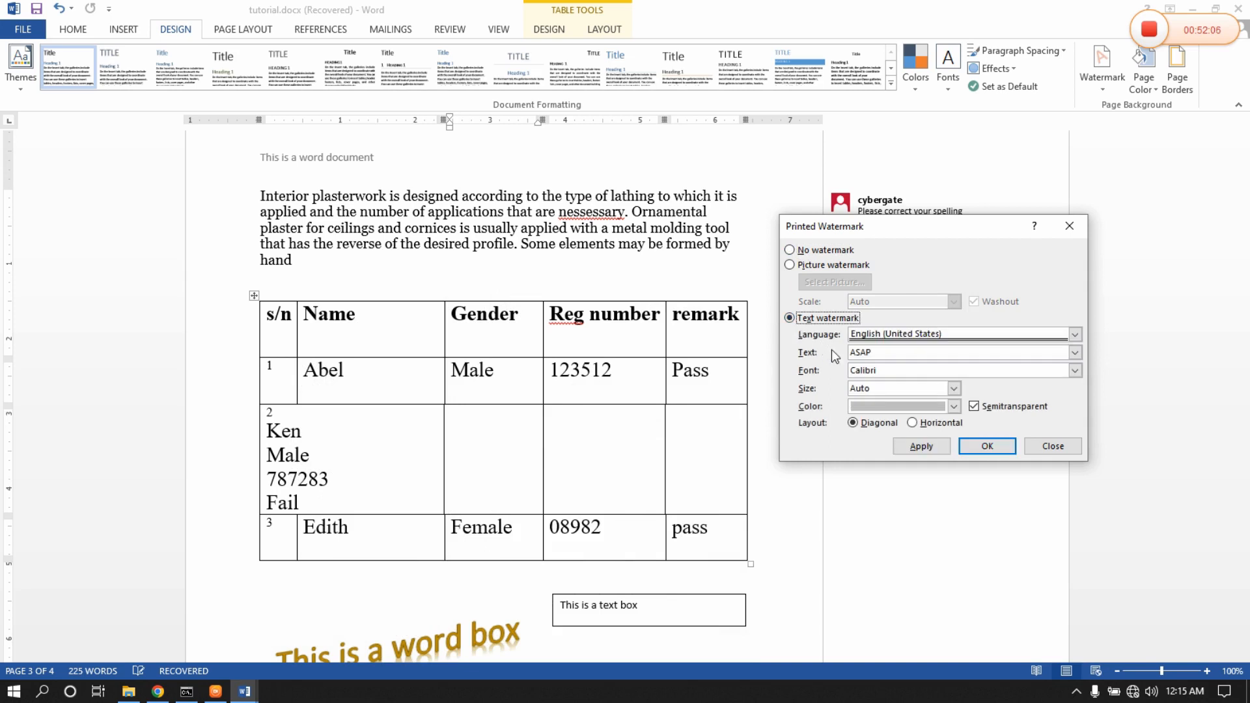
click(846, 357)
text(Cybergate)
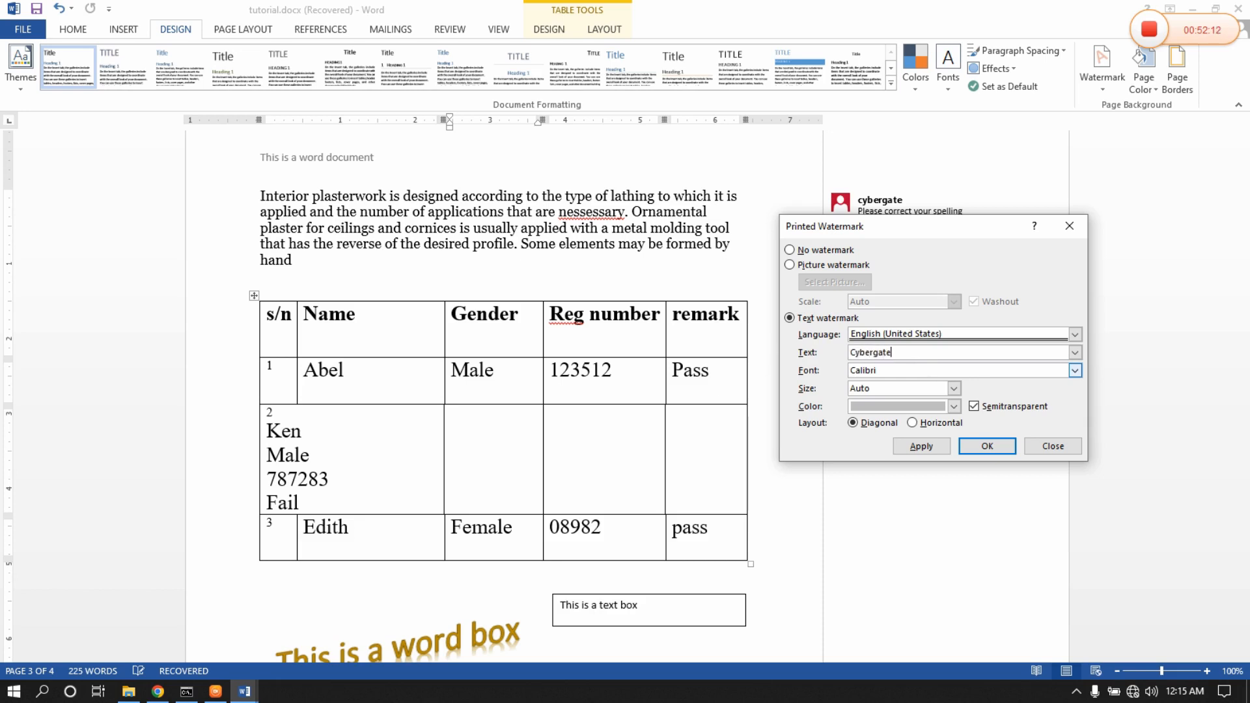
click(1075, 371)
scroll(1021, 417, down, 2)
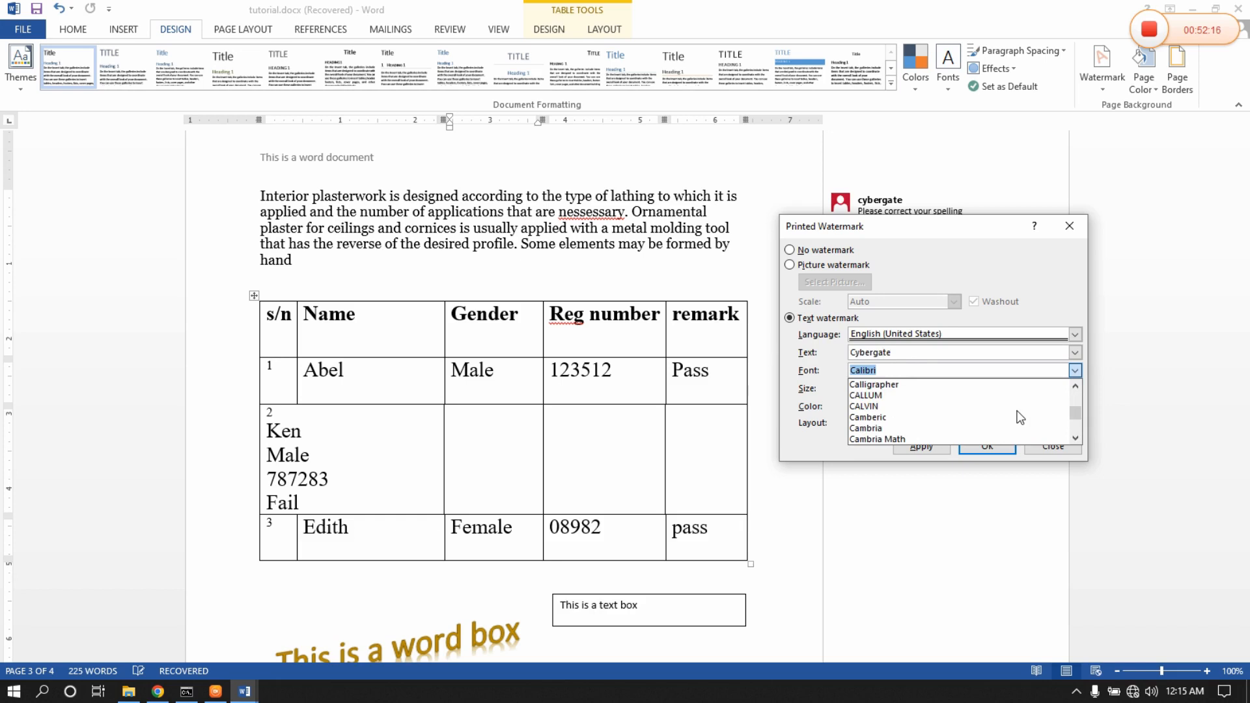
text(tim)
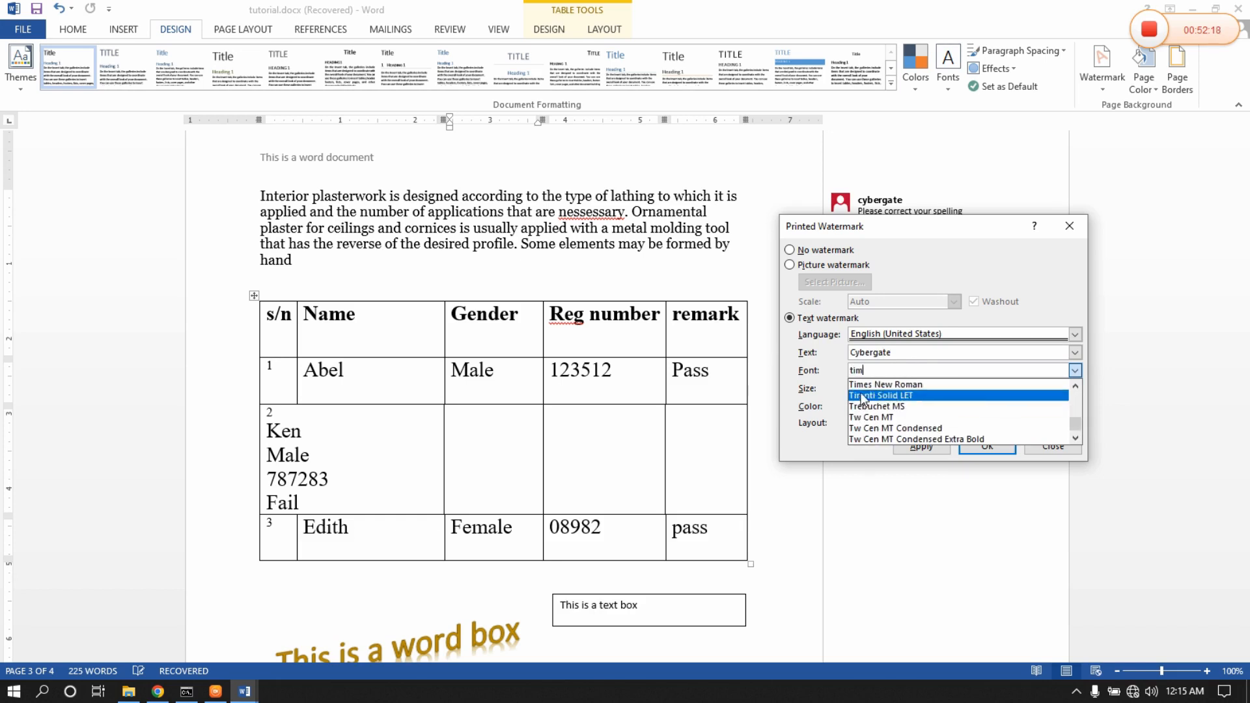
click(927, 384)
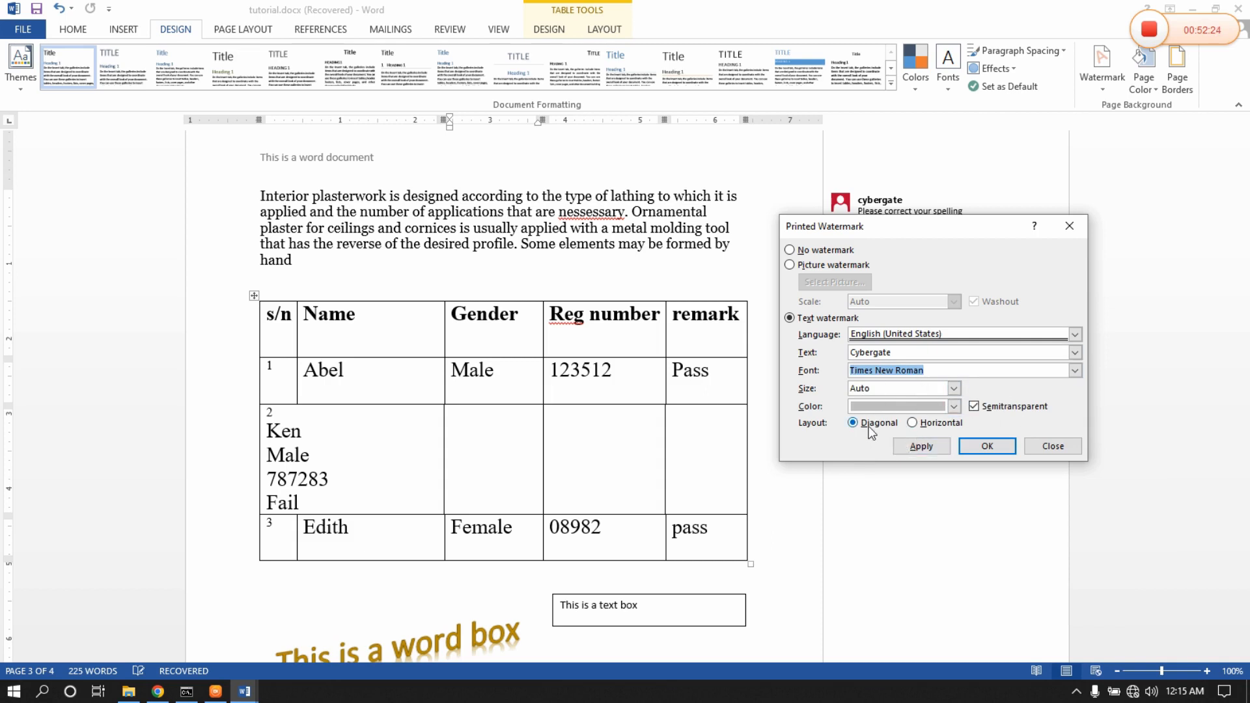
click(905, 445)
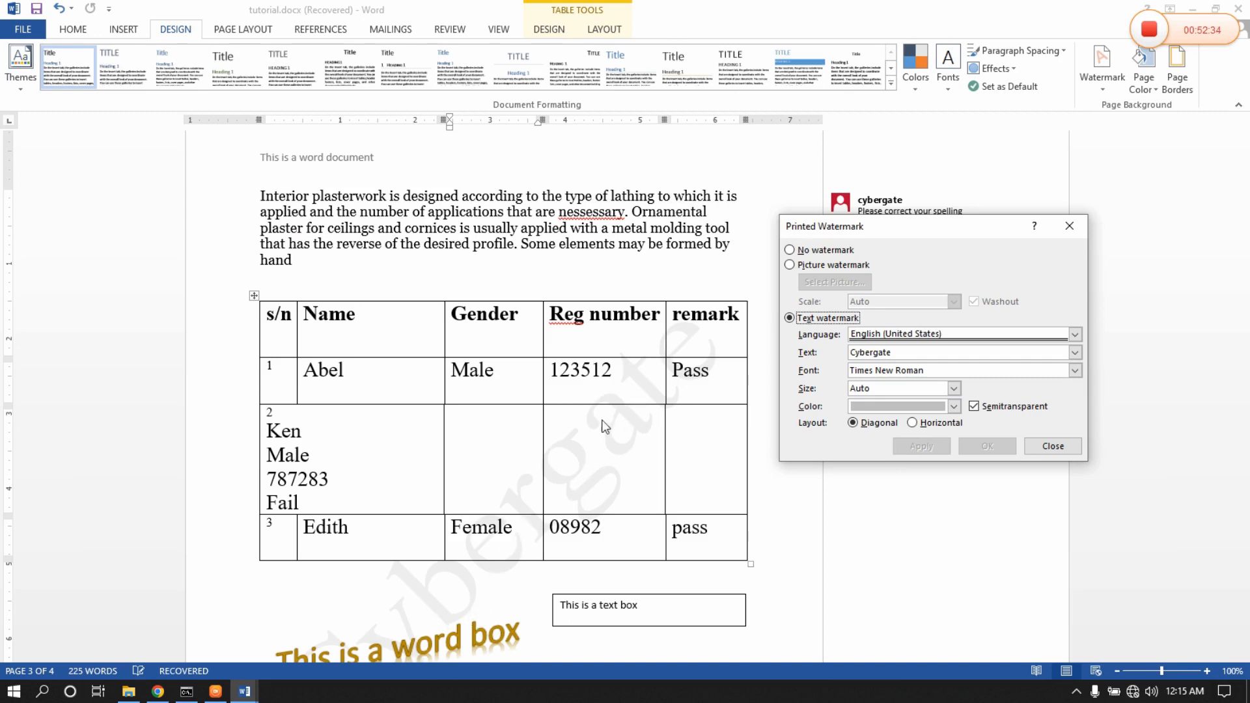
Color the Cybergate watermark red, apply it, and close the watermark dialog.
click(954, 406)
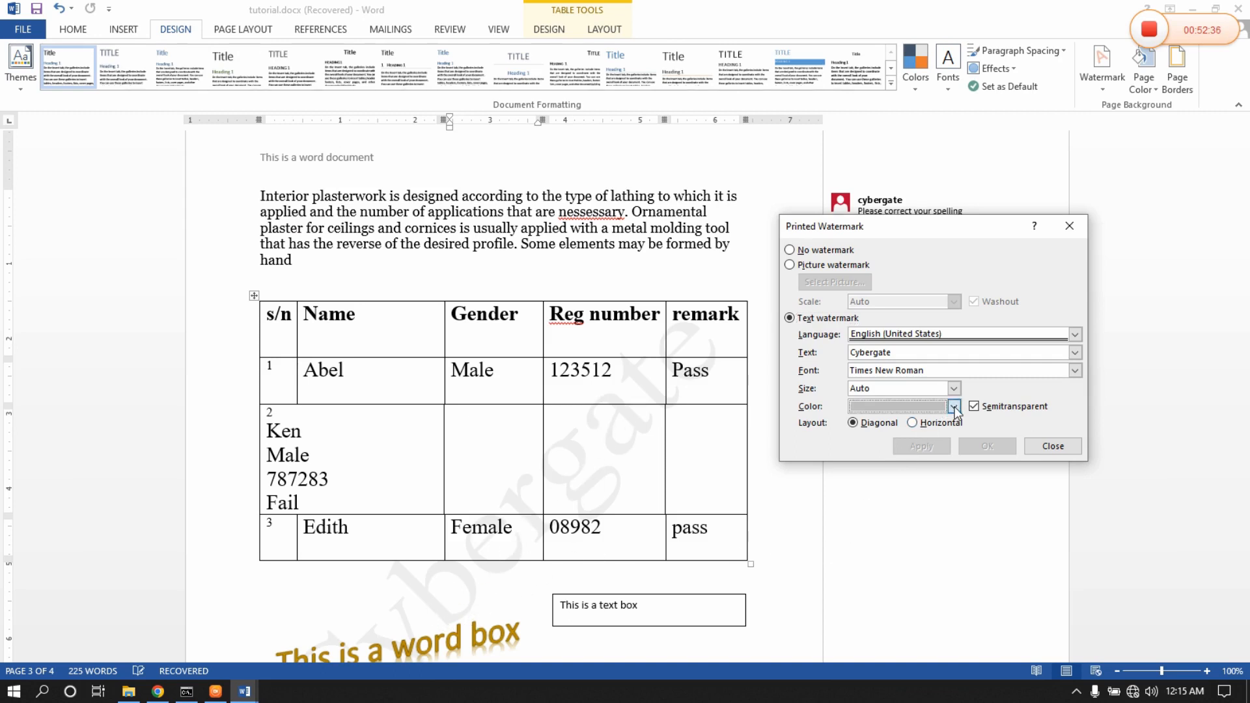
click(869, 546)
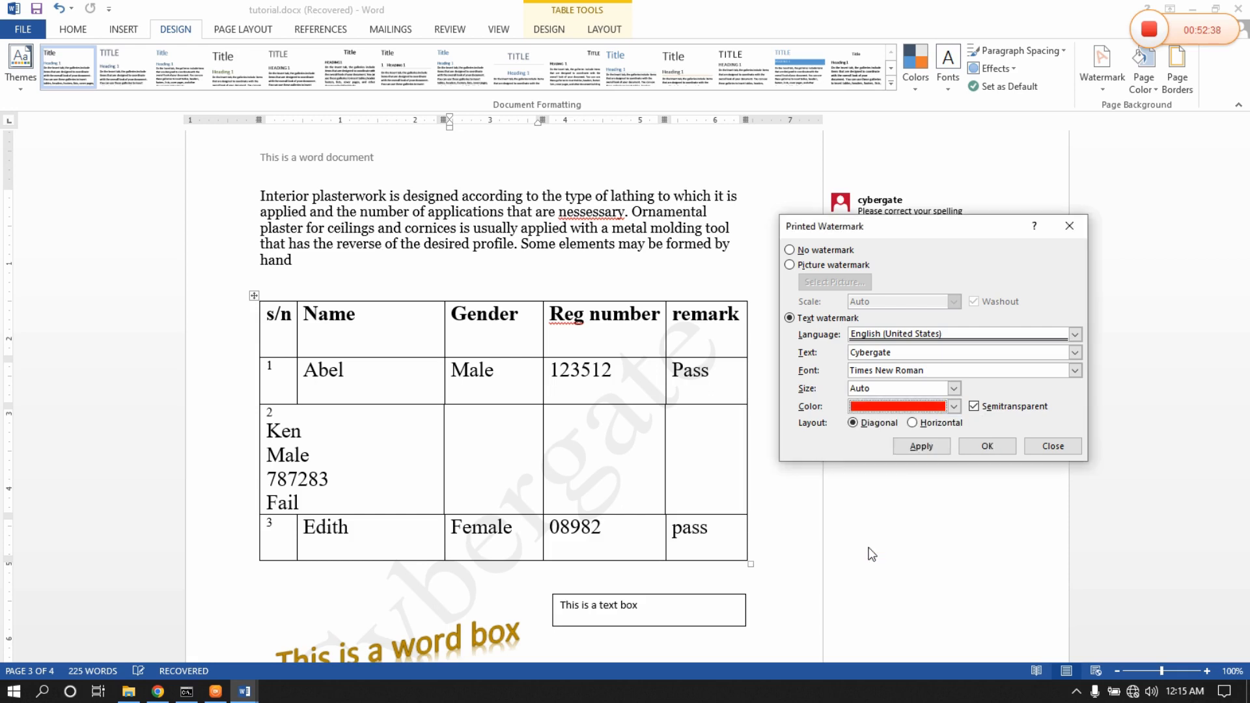
click(919, 452)
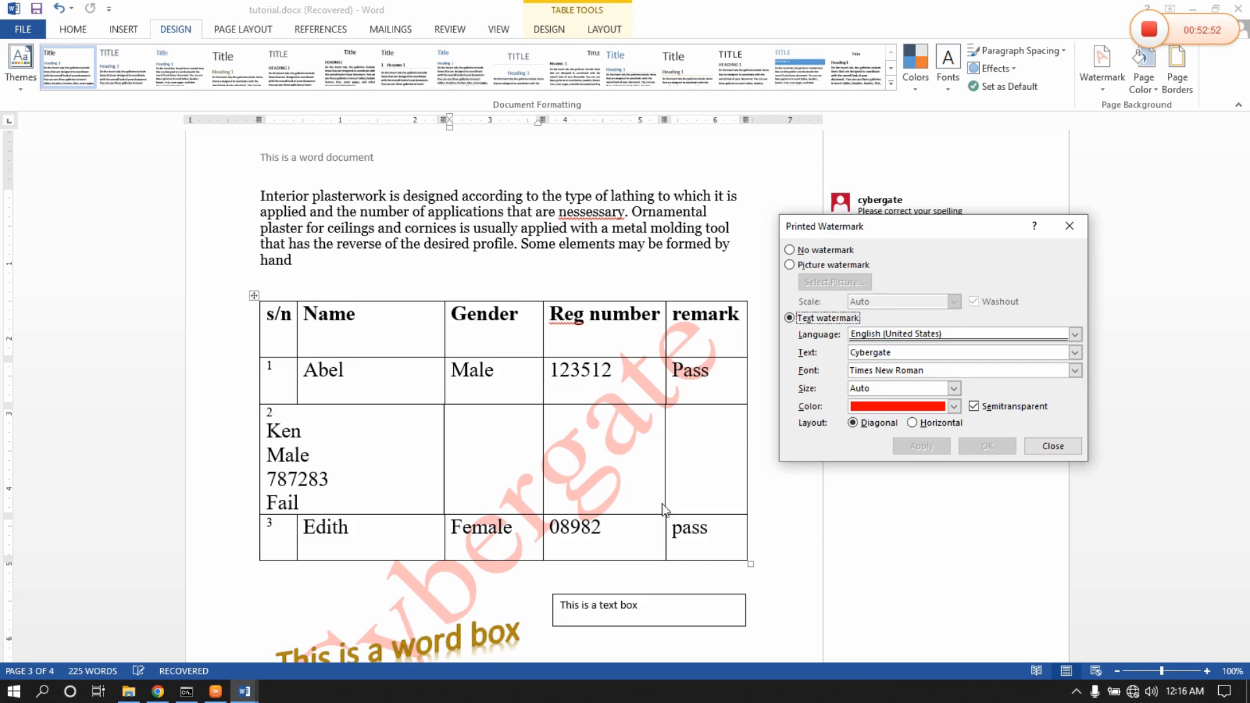
click(1053, 446)
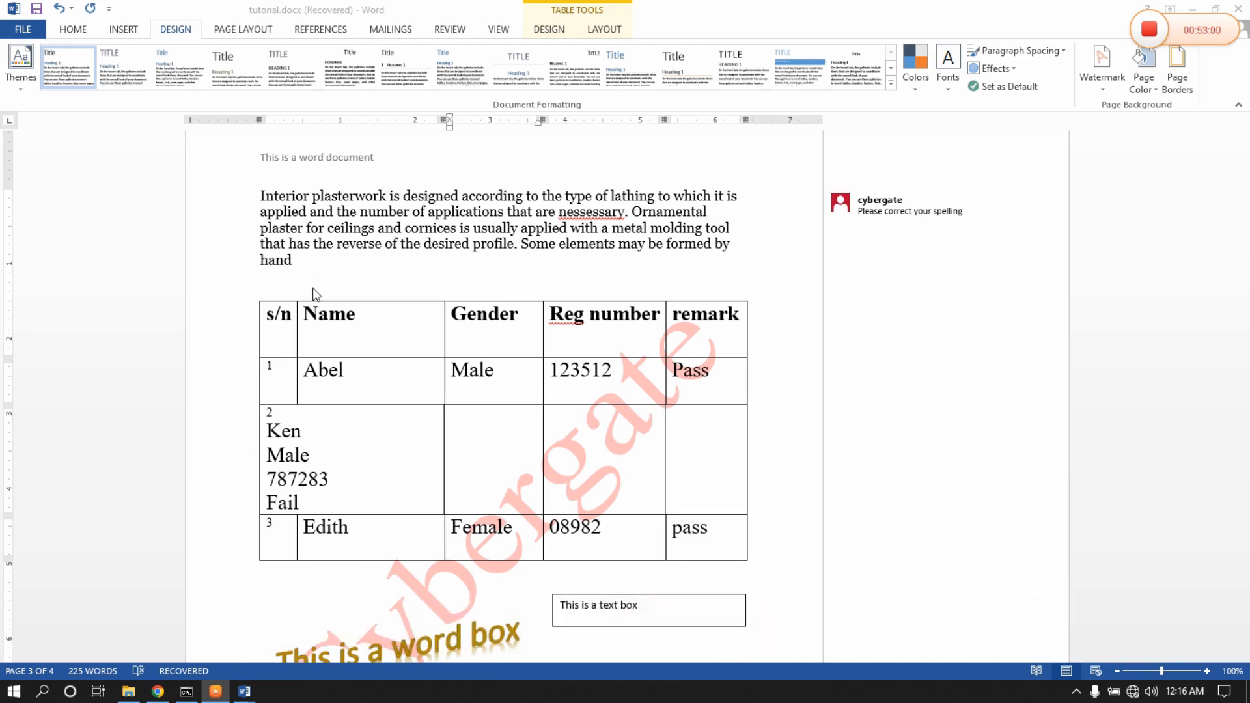
Apply a 3 pt triple-line Box page border to the whole document.
scroll(460, 375, up, 1)
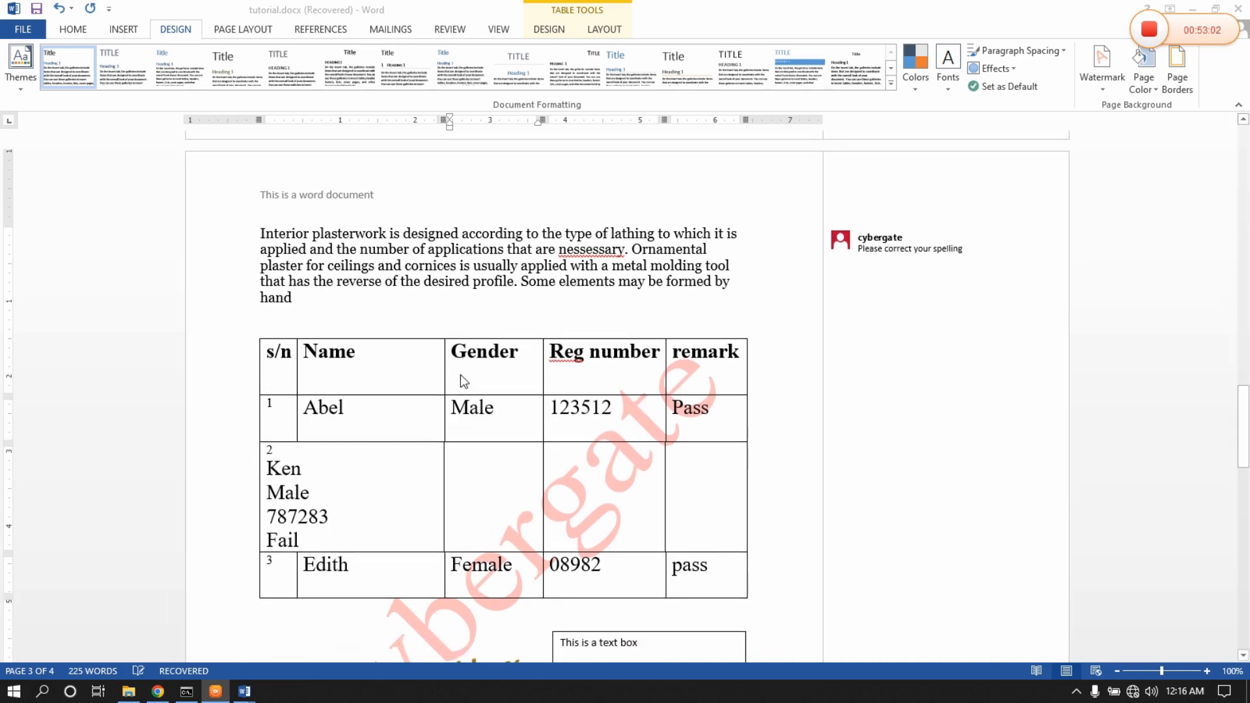
click(1179, 78)
click(1179, 78)
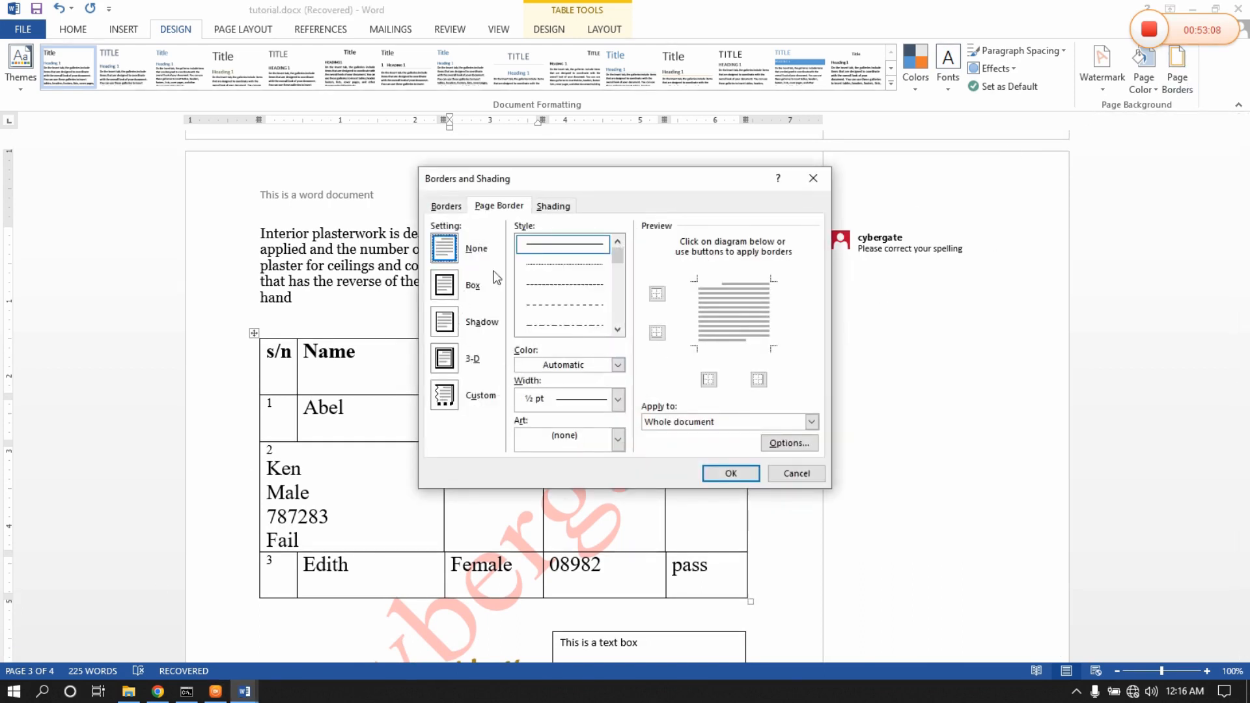
drag(617, 257, 618, 290)
click(594, 322)
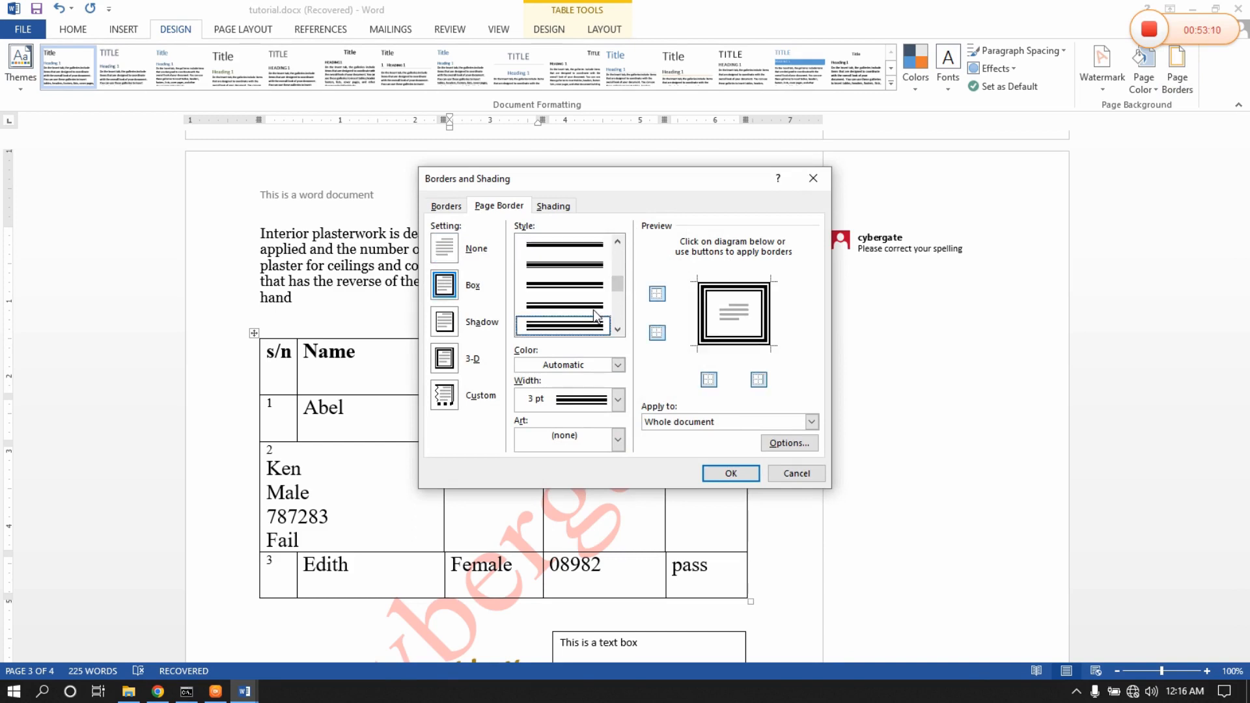
click(717, 423)
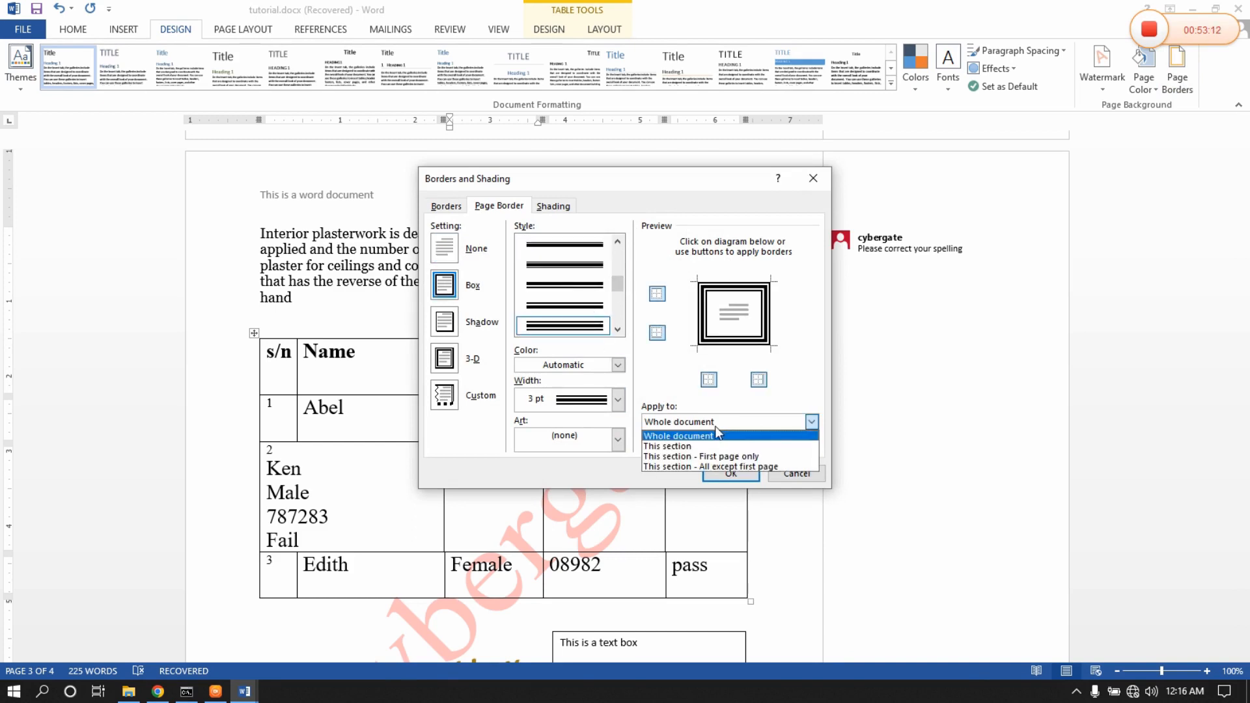
click(737, 479)
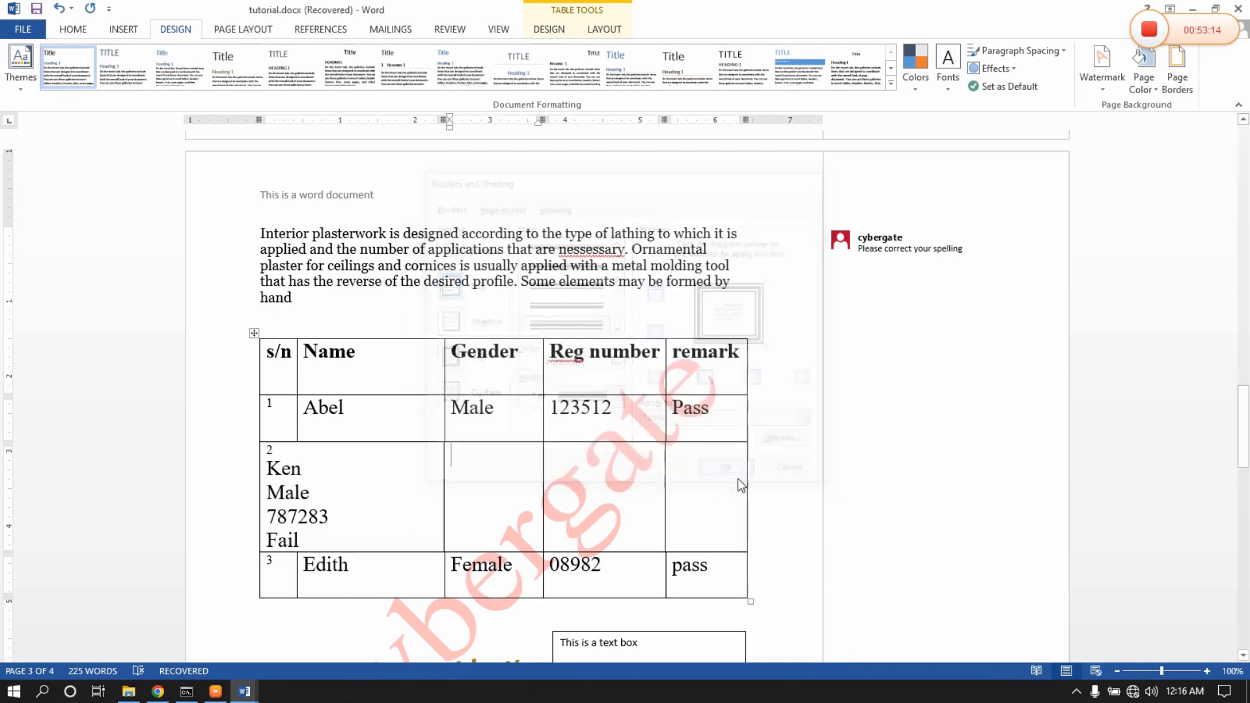
scroll(439, 419, up, 15)
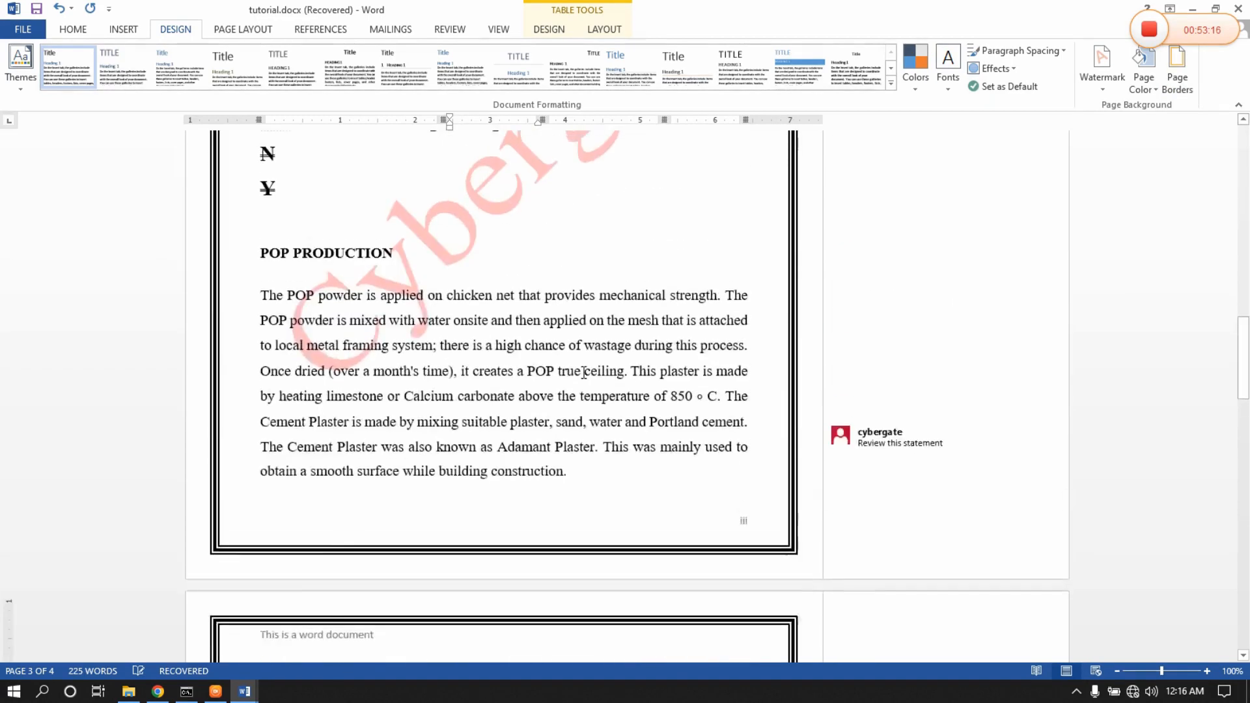
scroll(584, 373, up, 15)
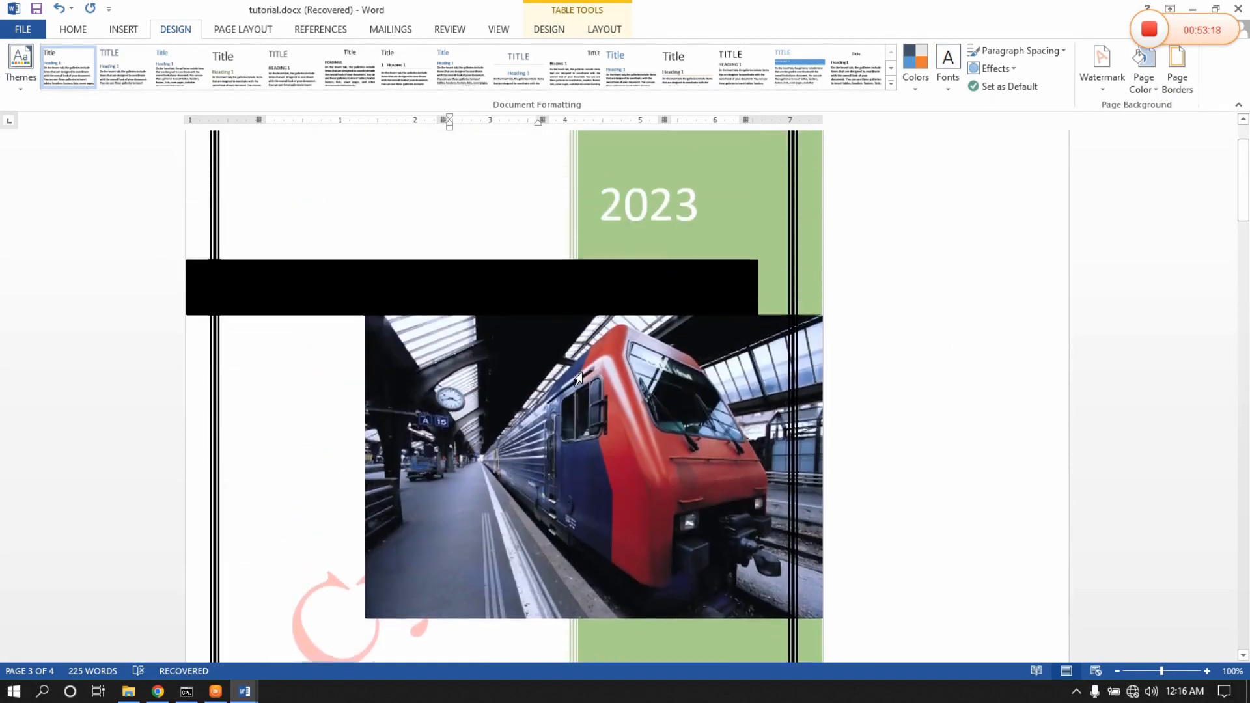
scroll(579, 377, down, 10)
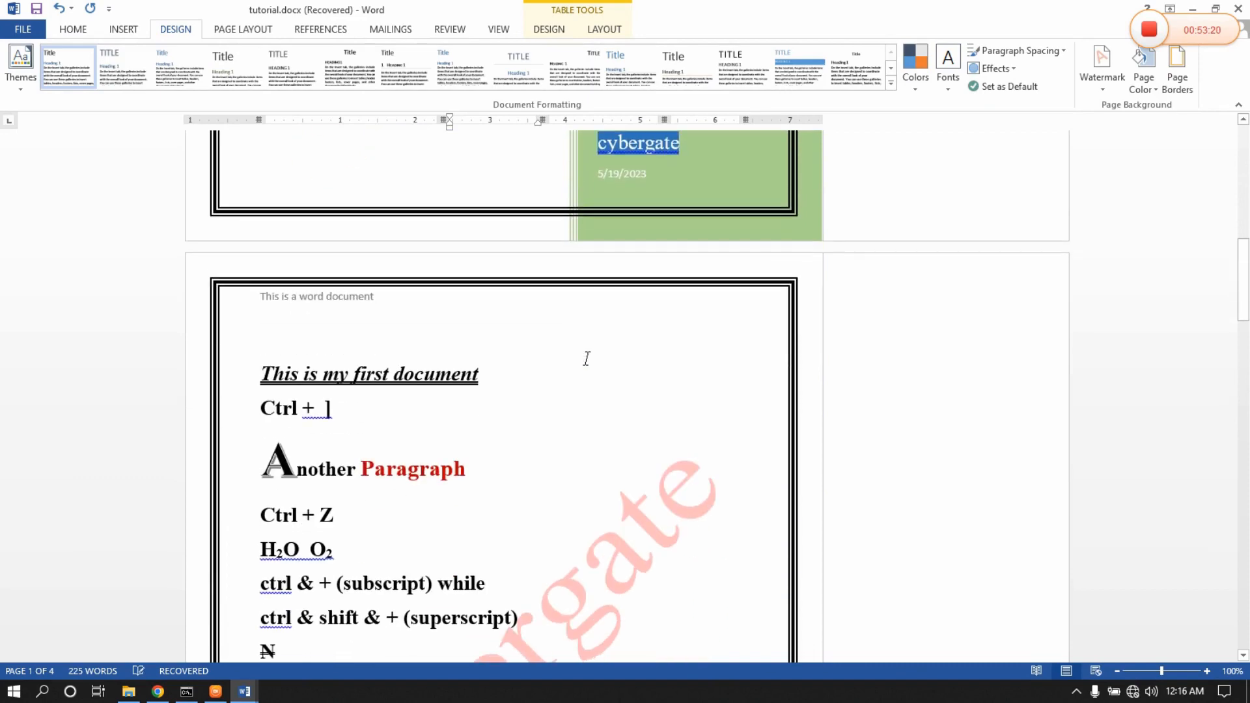
scroll(551, 270, up, 5)
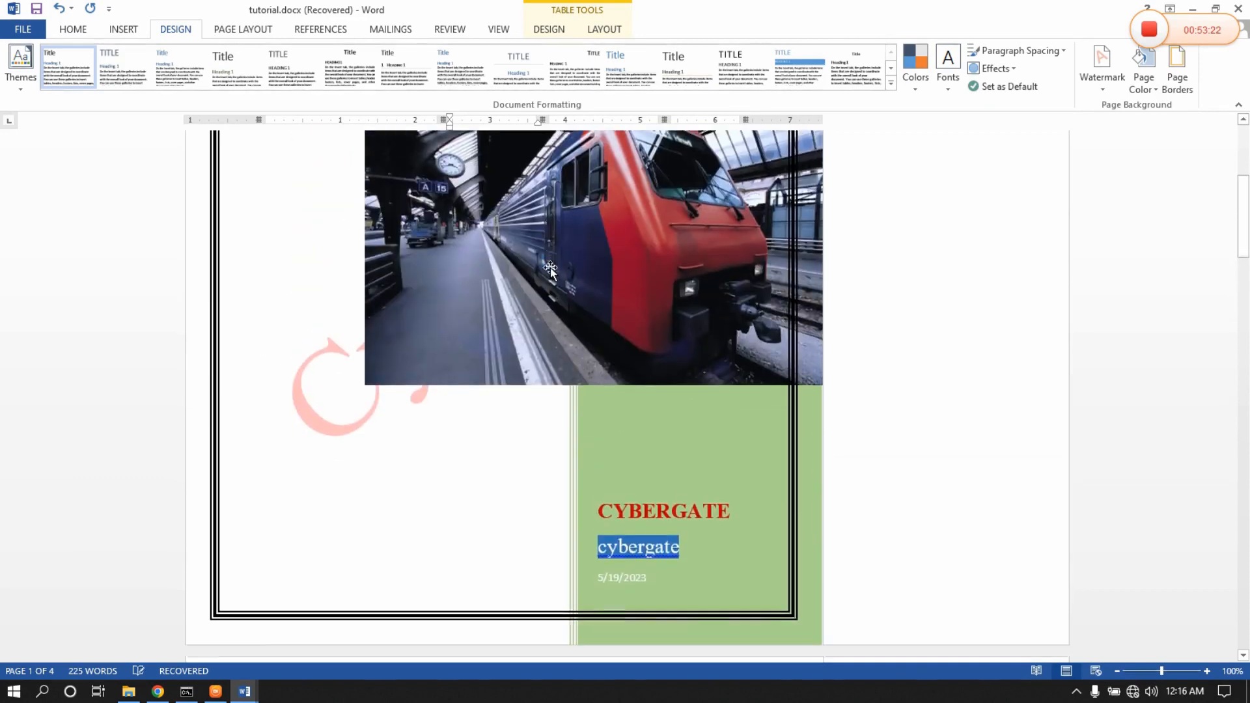
Limit the triple-line page border to 'This section - First page only'.
click(1176, 73)
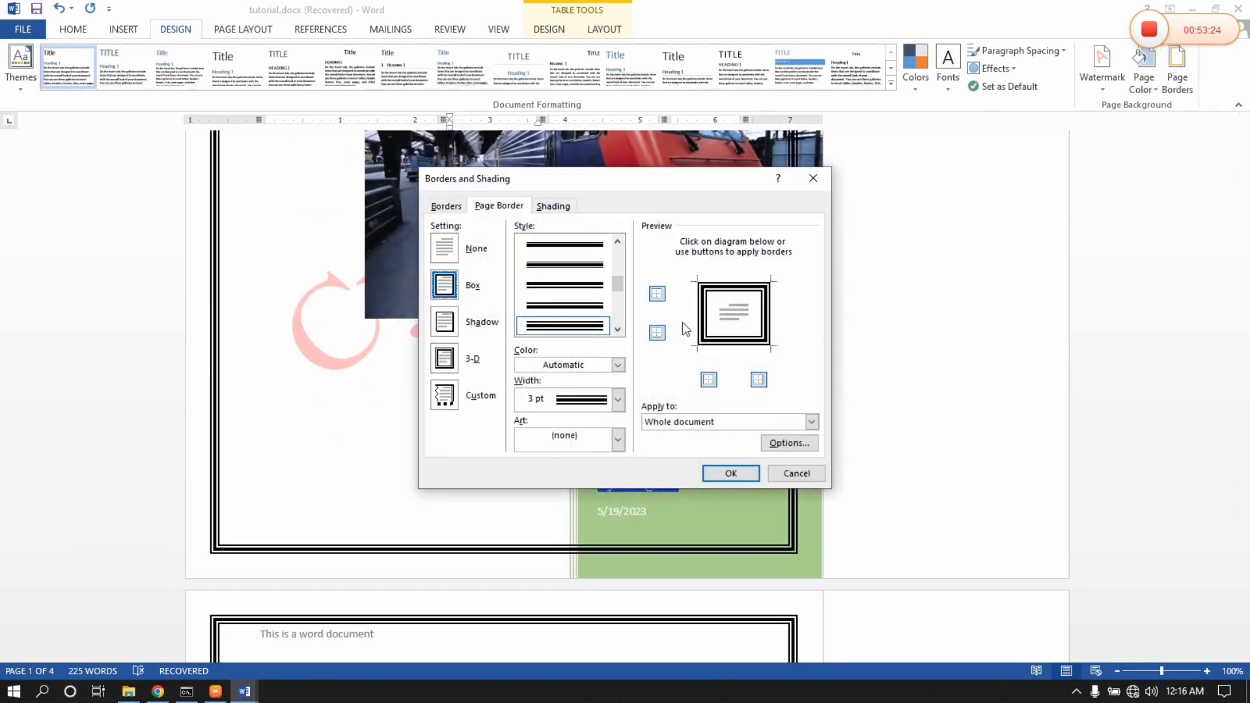
click(692, 423)
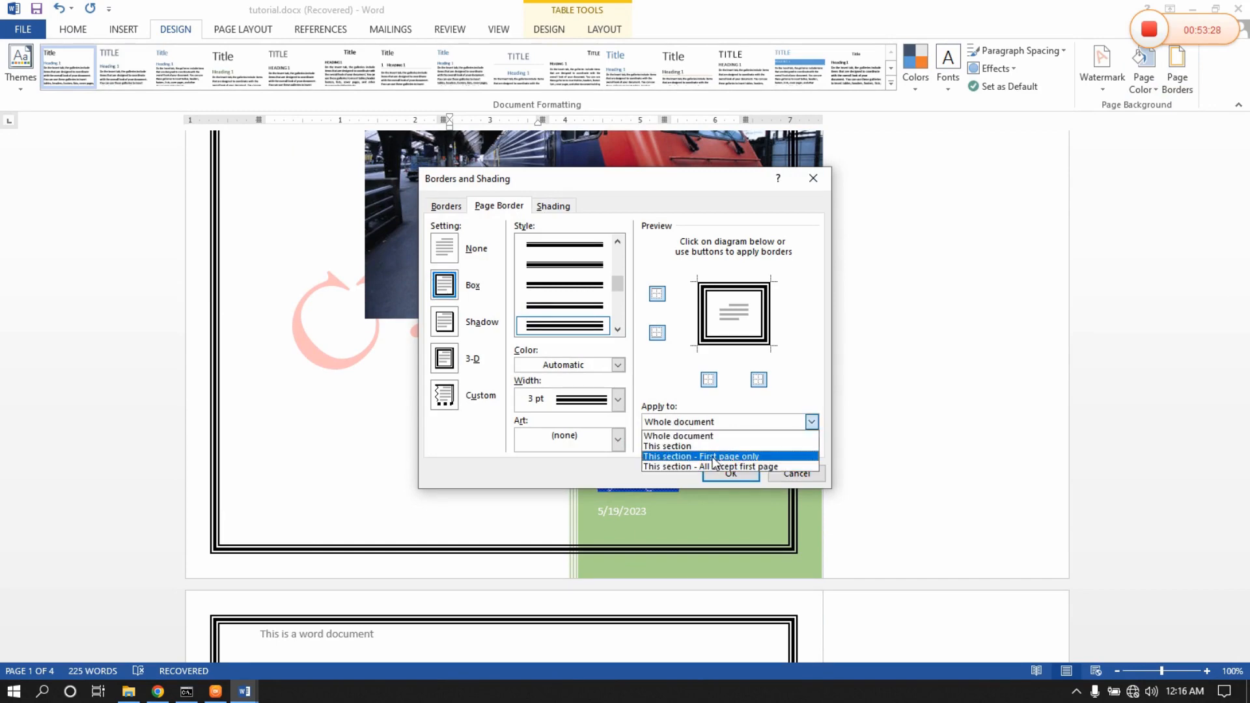
click(714, 457)
click(730, 474)
scroll(651, 456, down, 15)
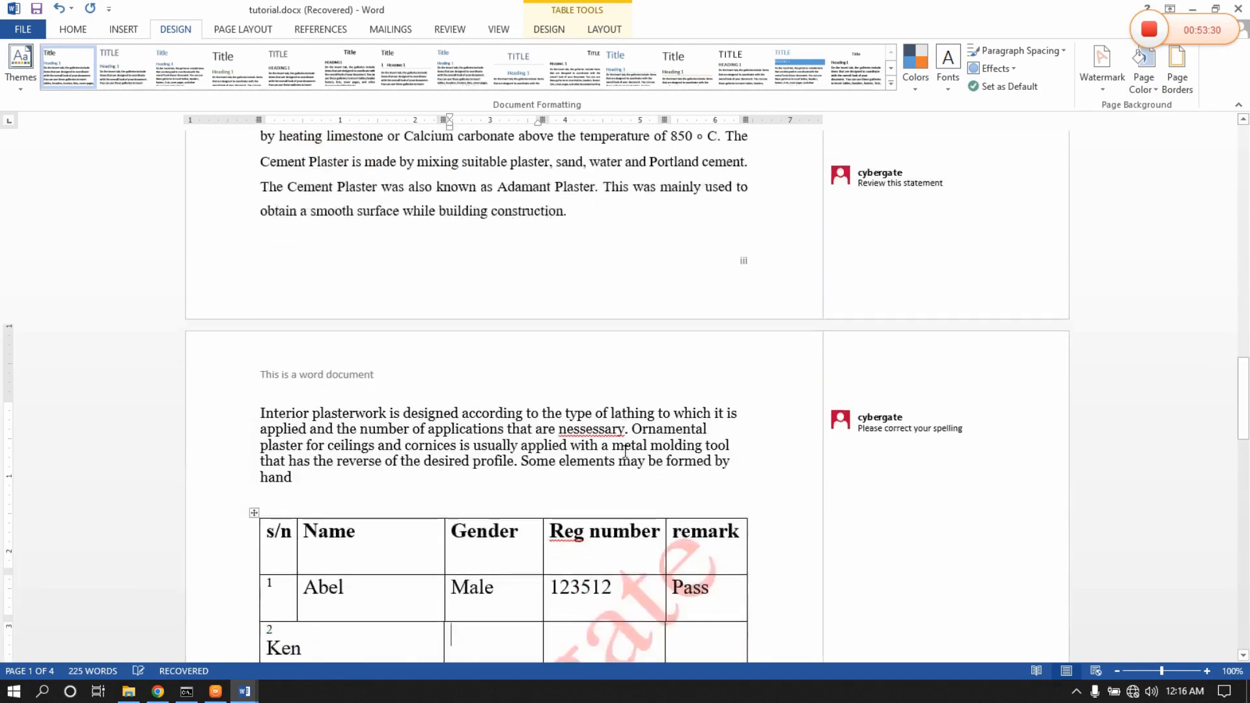
scroll(618, 436, down, 4)
scroll(601, 423, up, 5)
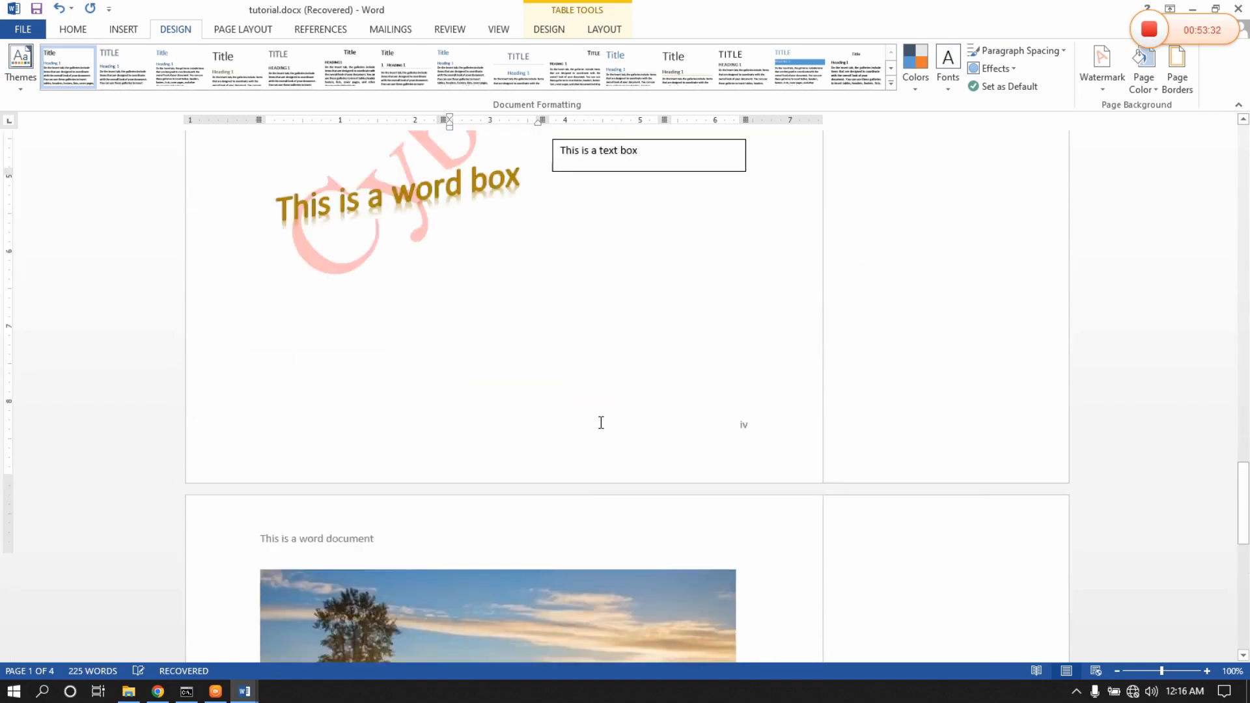
scroll(601, 423, down, 6)
scroll(601, 423, up, 15)
scroll(600, 424, up, 20)
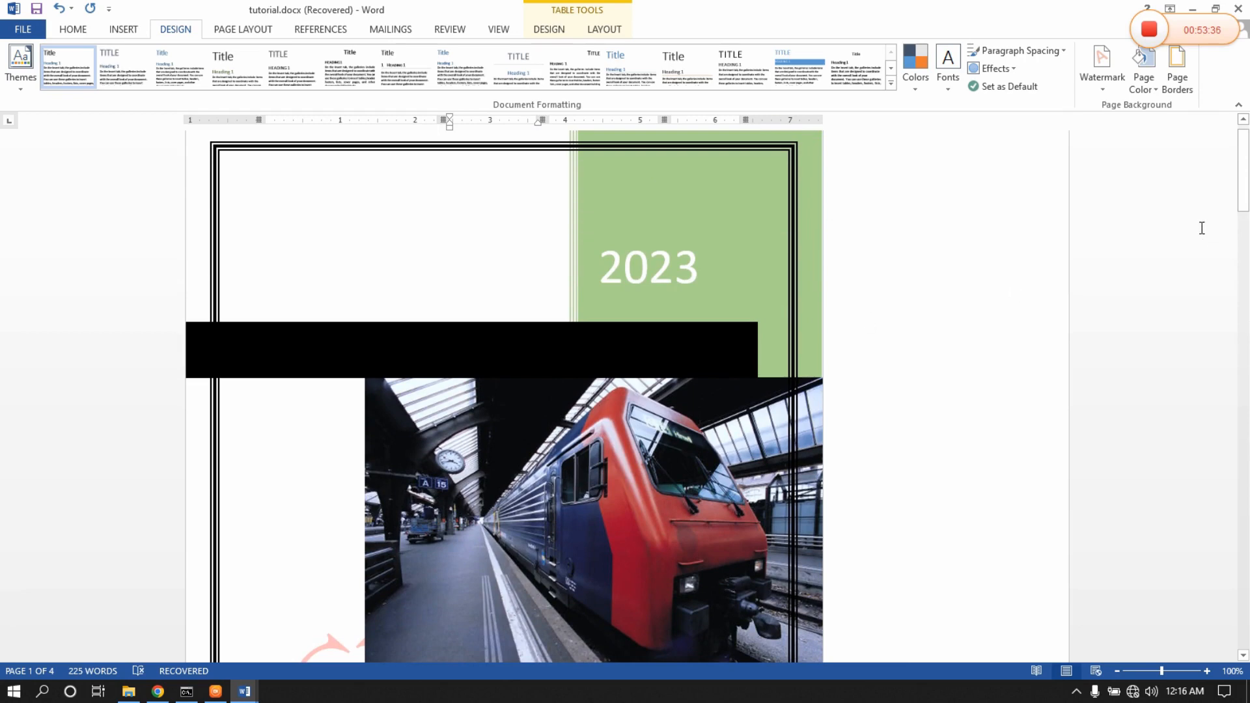
Swap the cover-page border for the red apple art border.
click(1176, 68)
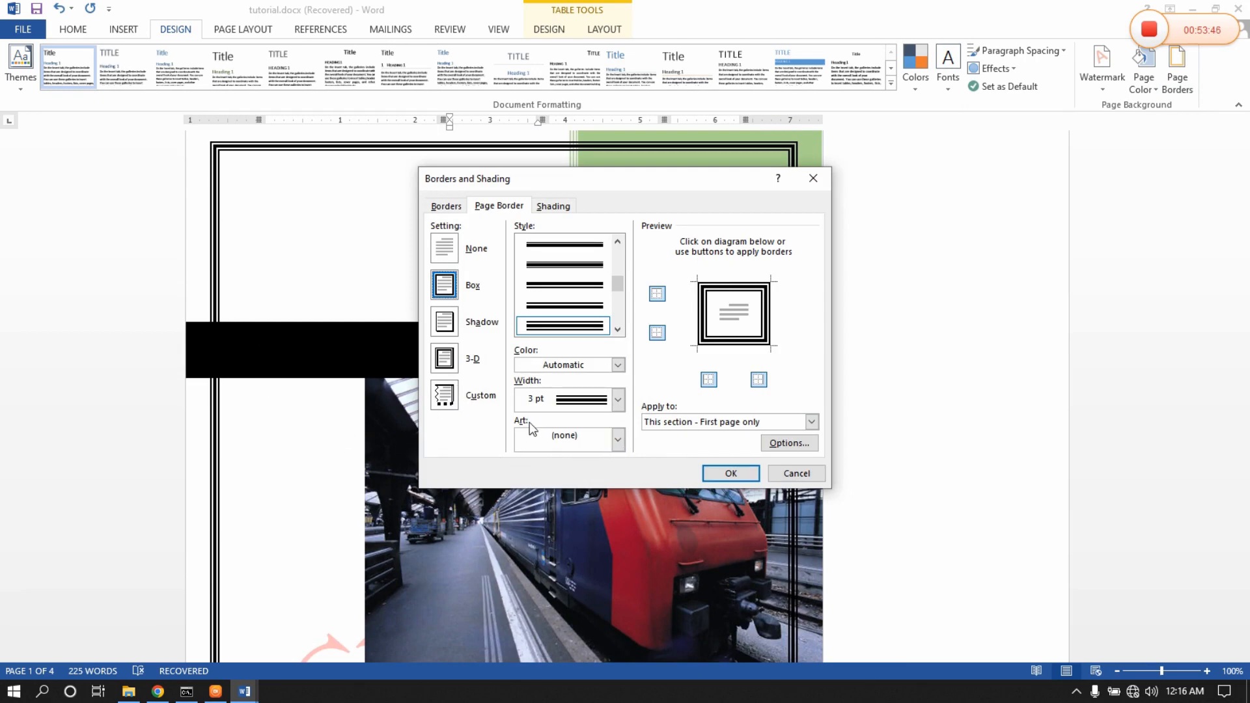
click(619, 440)
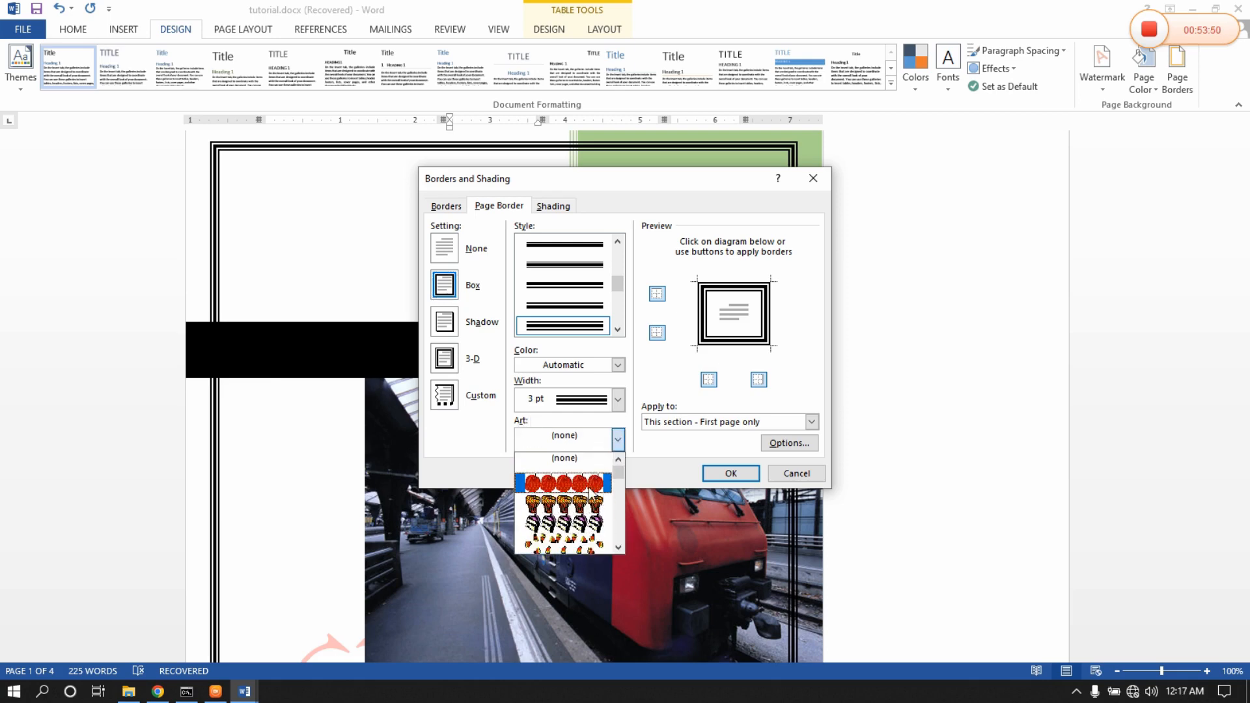
click(590, 485)
click(731, 473)
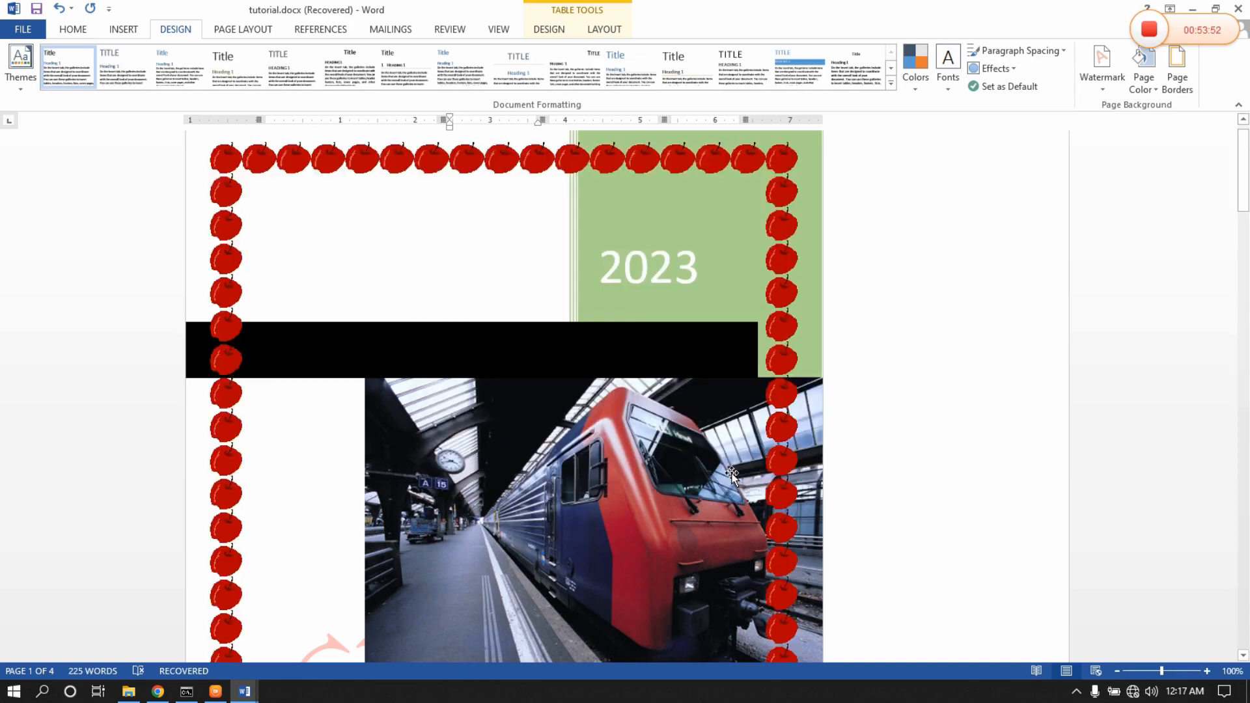
scroll(509, 386, up, 20)
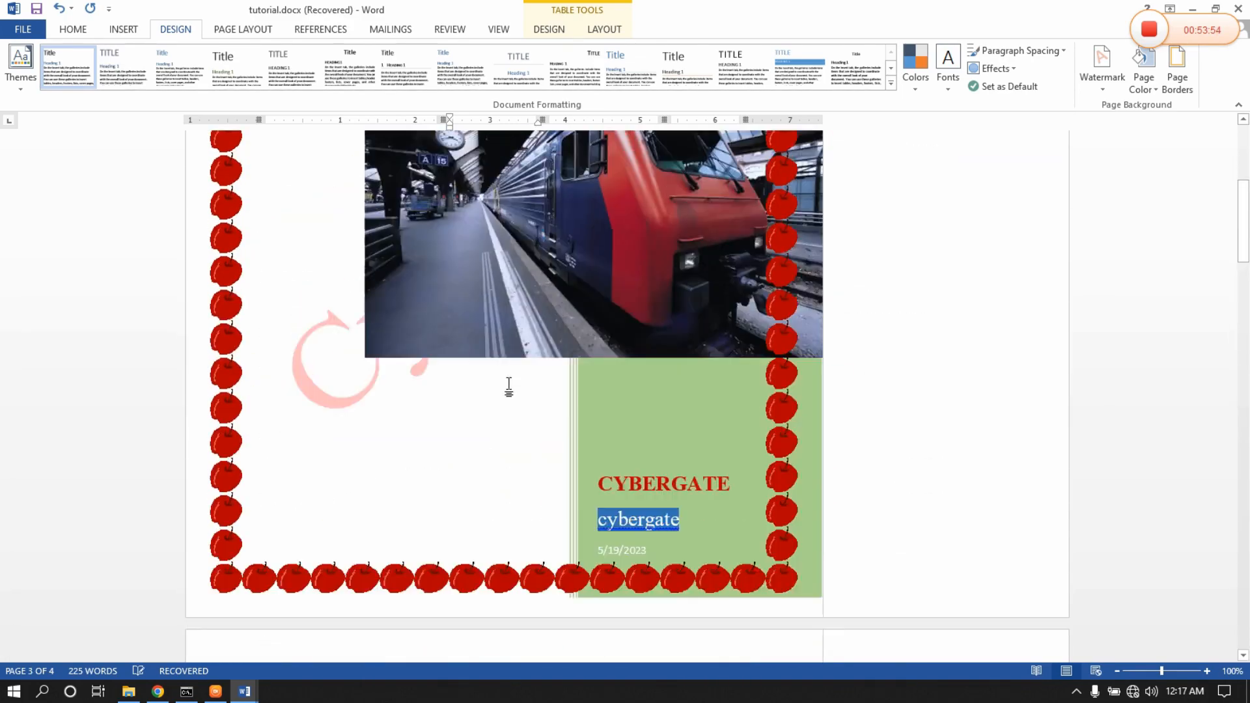
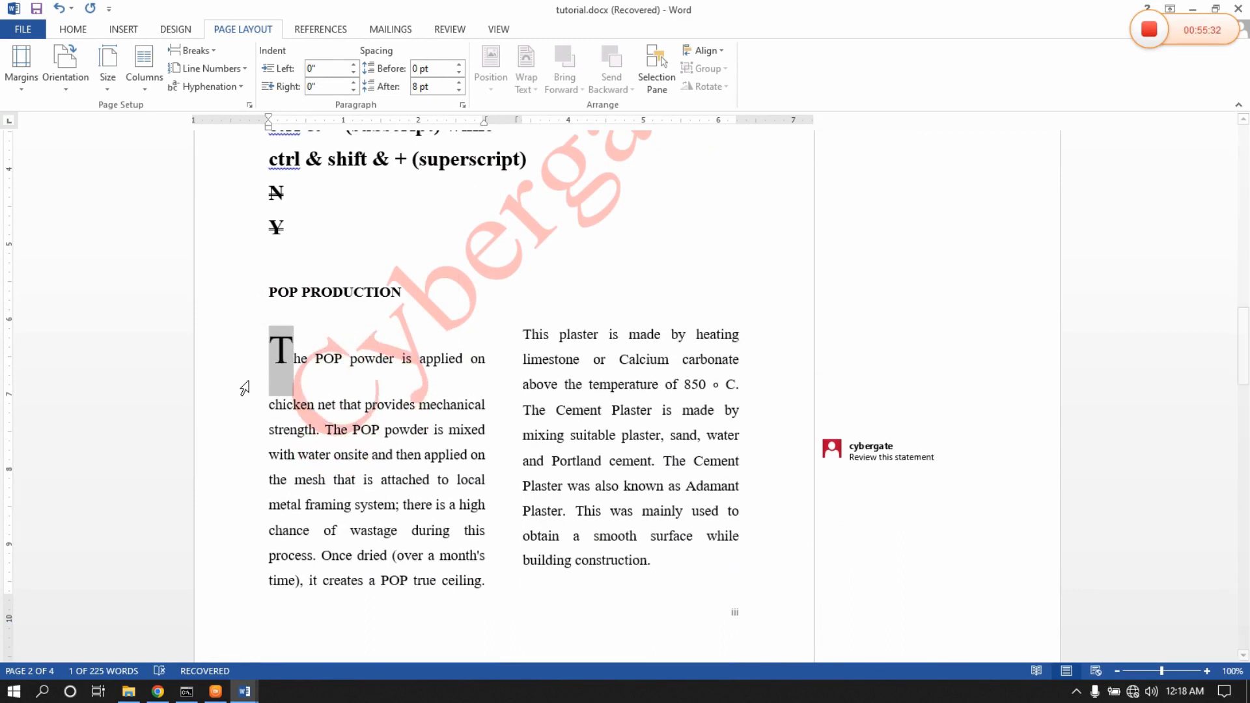
Undo the enlargements so the first letter is back to normal size.
key(ctrl+z)
key(ctrl+z)
key(ctrl+z)
key(ctrl+z)
key(ctrl+z)
key(ctrl+z)
key(ctrl+z)
key(ctrl+z)
key(ctrl+z)
key(ctrl+z)
key(ctrl+z)
key(ctrl+z)
key(ctrl+z)
key(ctrl+z)
key(ctrl+z)
key(ctrl+z)
key(ctrl+z)
key(ctrl+z)
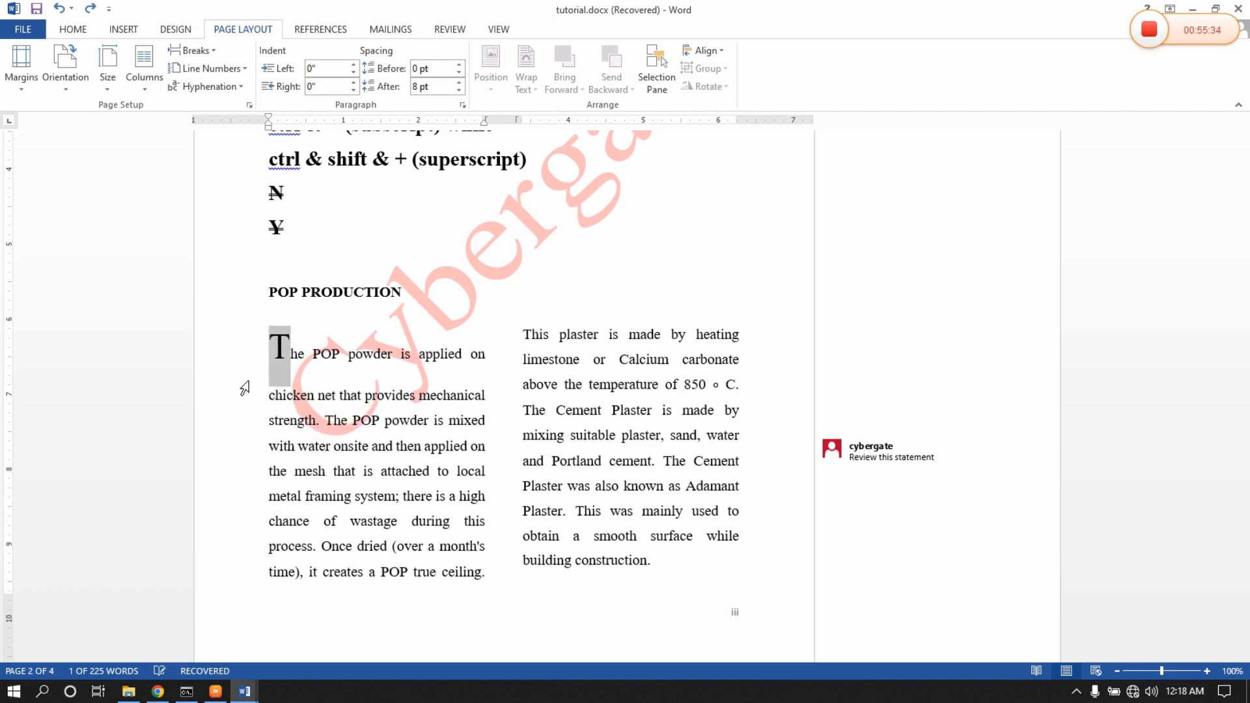
key(ctrl+z)
key(ctrl+z)
key(ctrl+z)
key(ctrl+z)
key(ctrl+z)
key(ctrl+z)
key(ctrl+z)
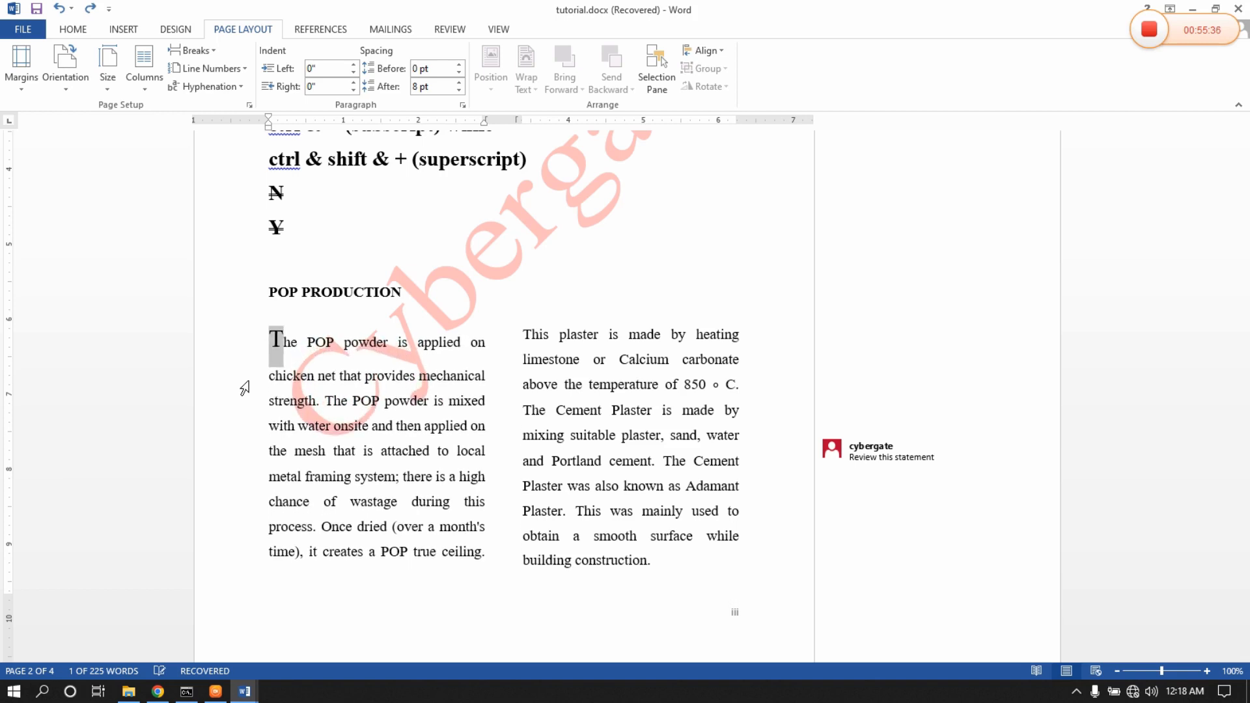
key(ctrl+z)
key(ctrl+z)
key(ctrl+z)
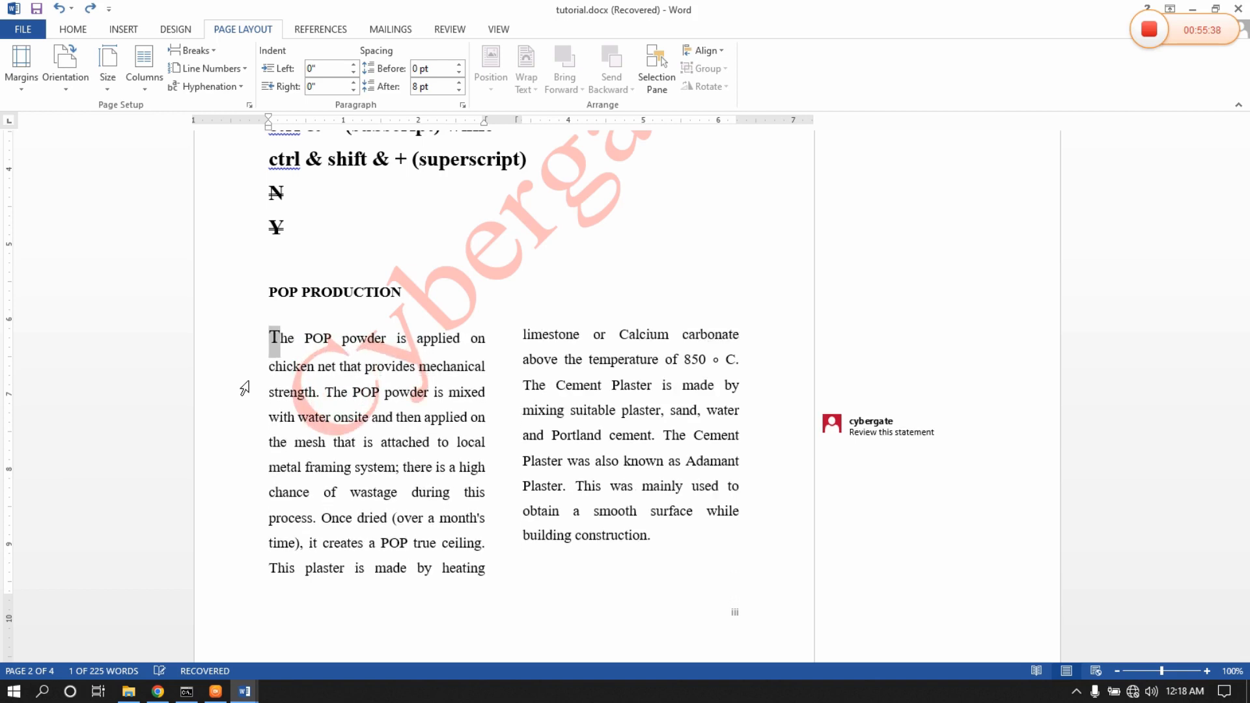
key(ctrl+z)
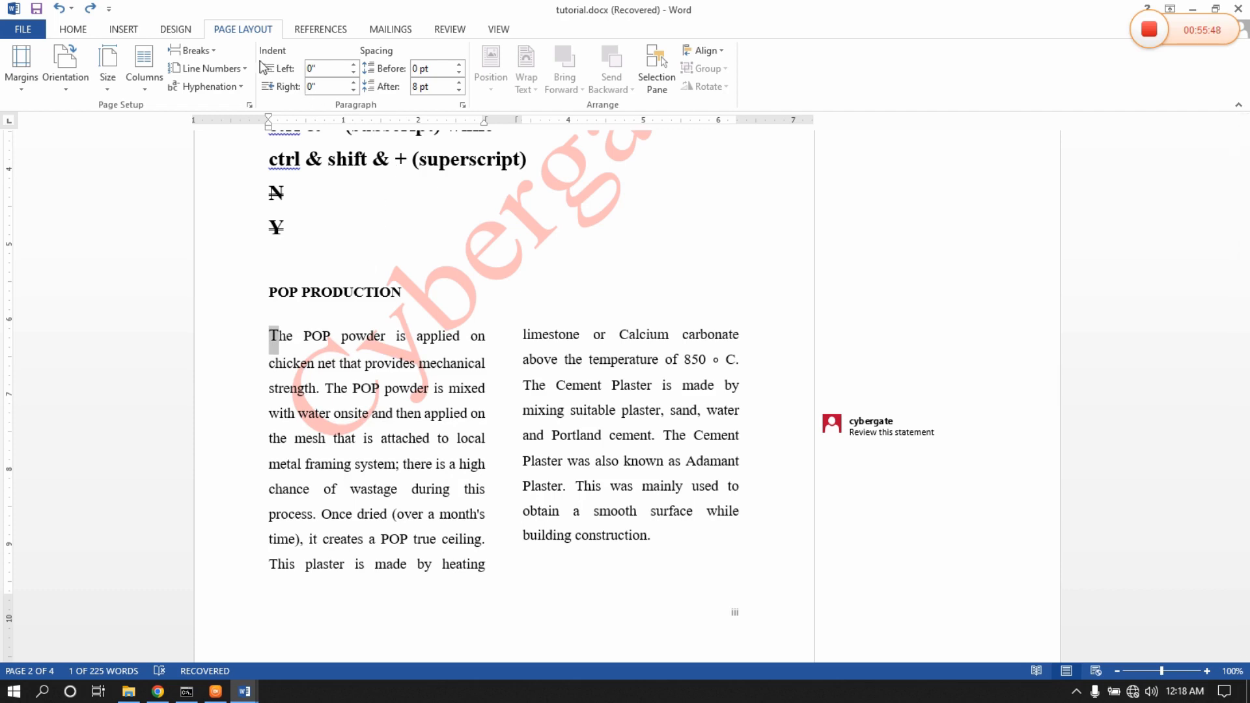
Apply a Dropped drop cap to the POP PRODUCTION paragraph's opening T.
click(184, 31)
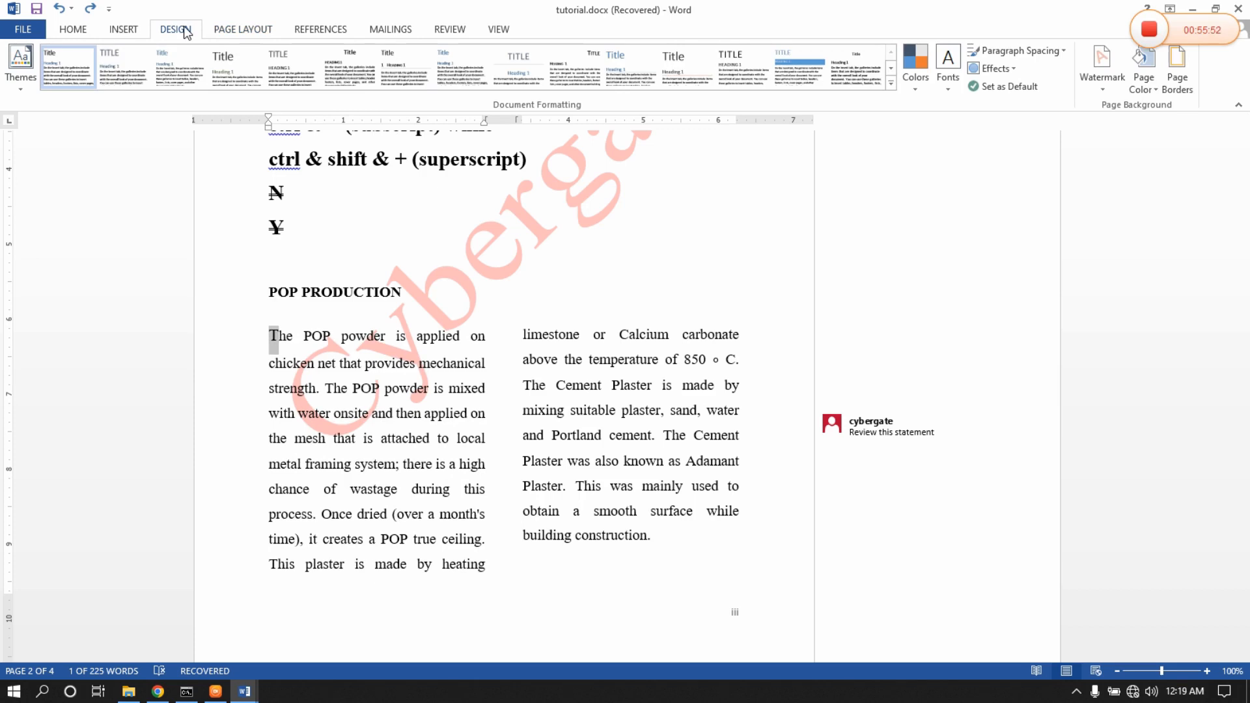
click(139, 34)
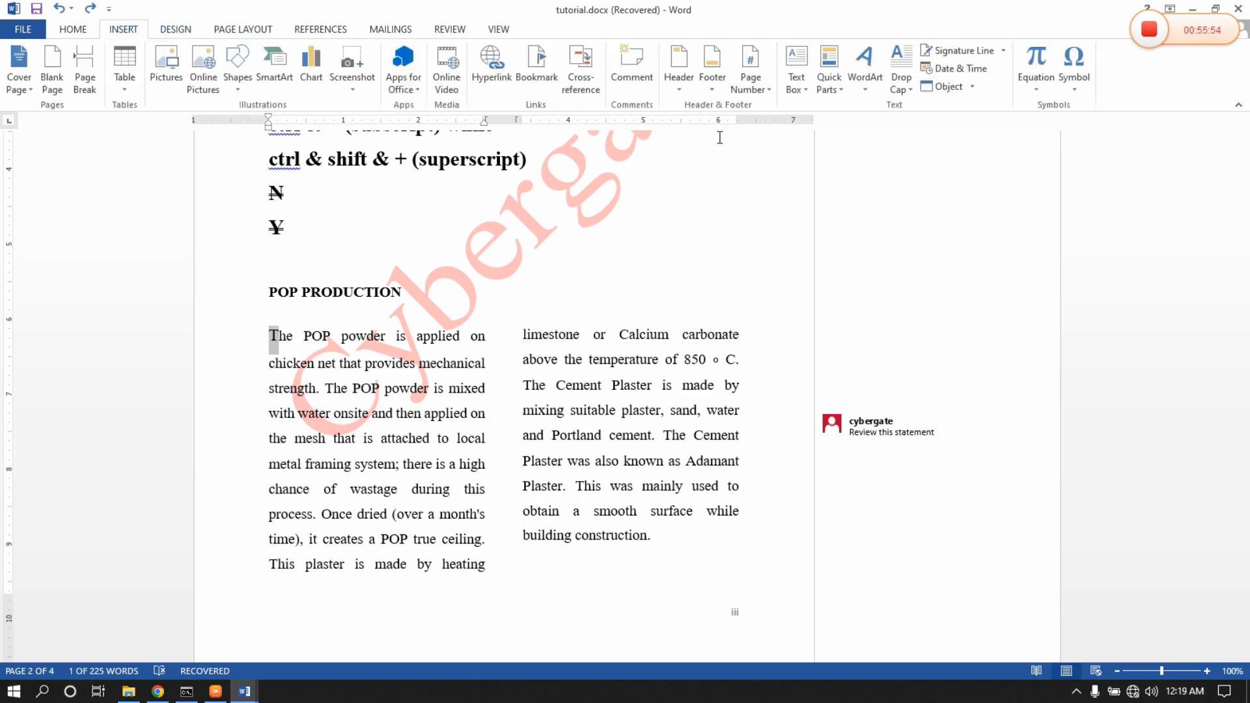
click(908, 85)
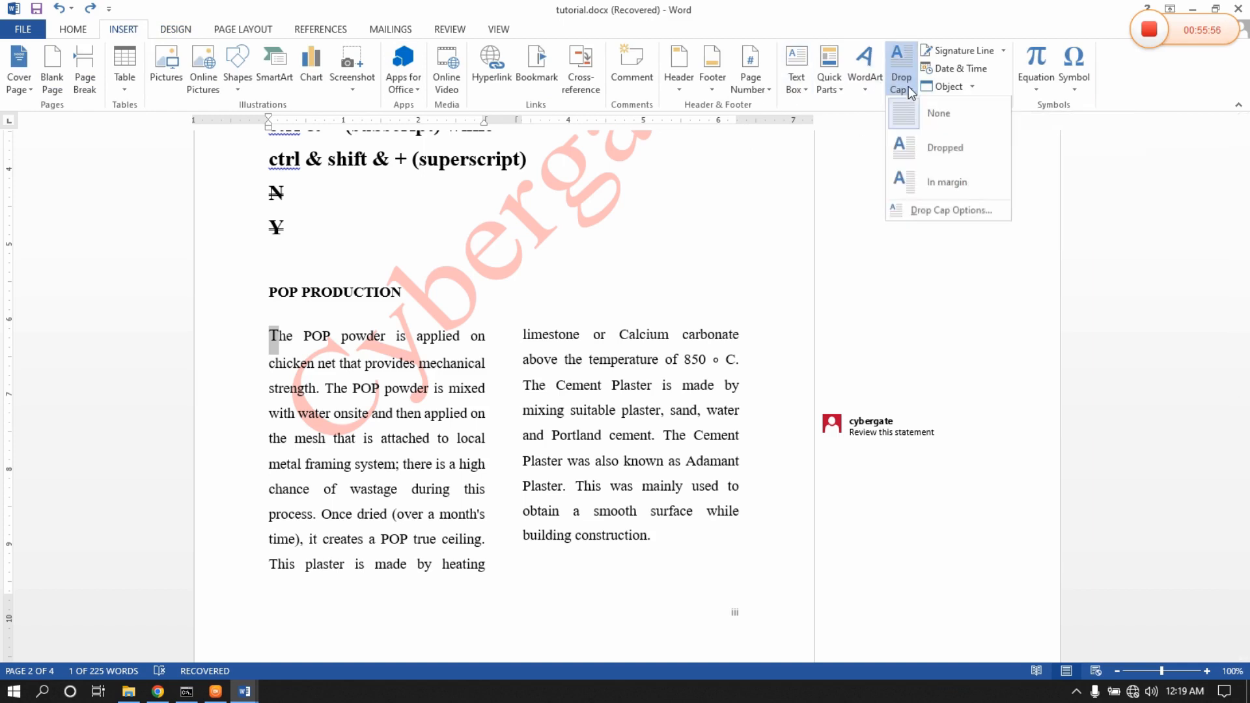
click(955, 155)
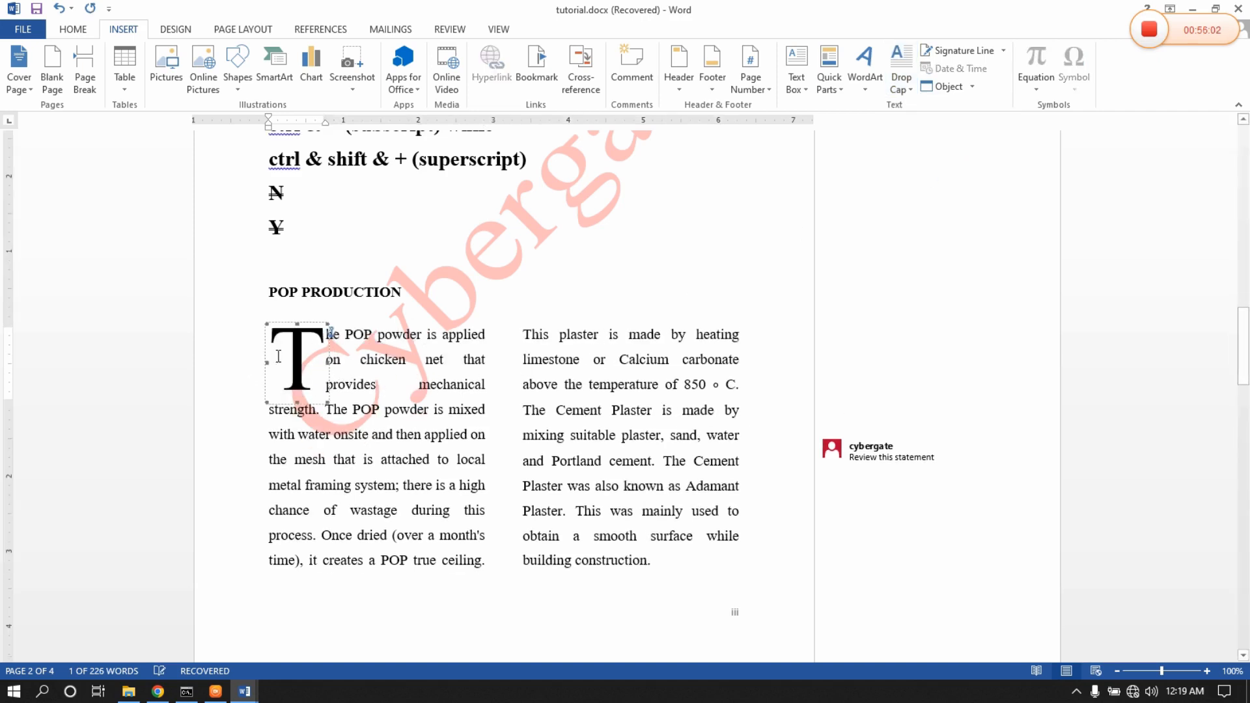
click(379, 362)
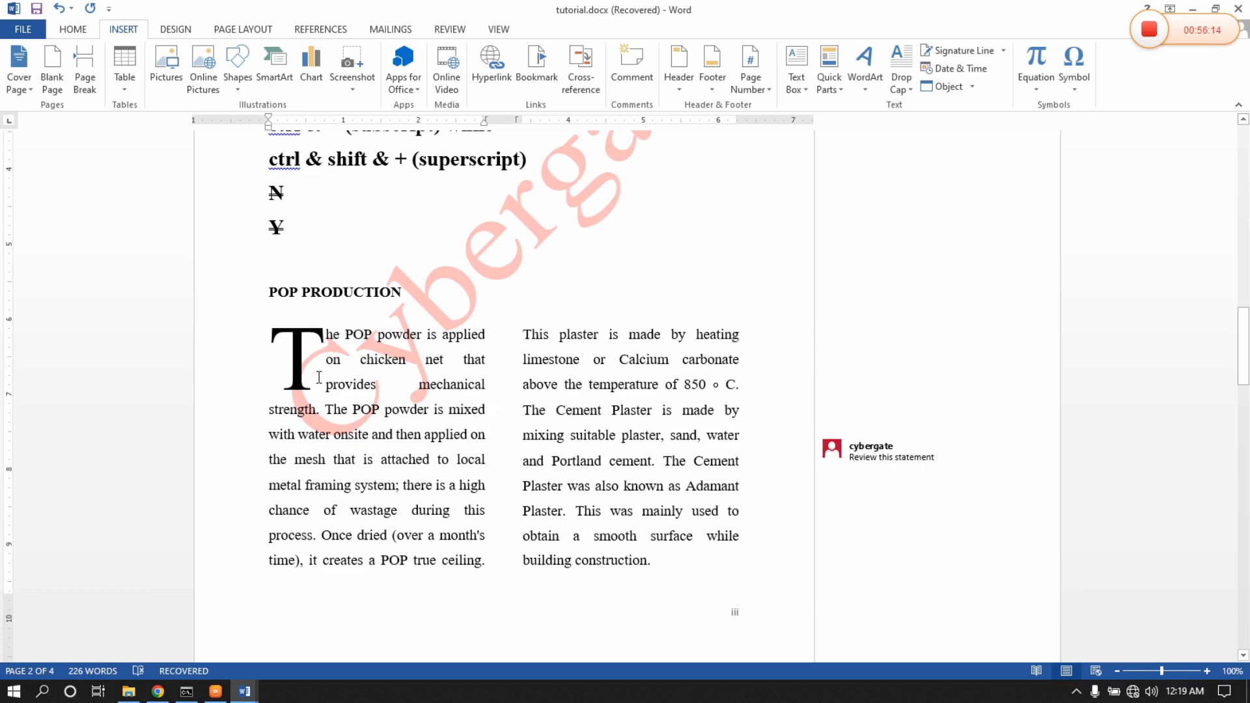
click(909, 89)
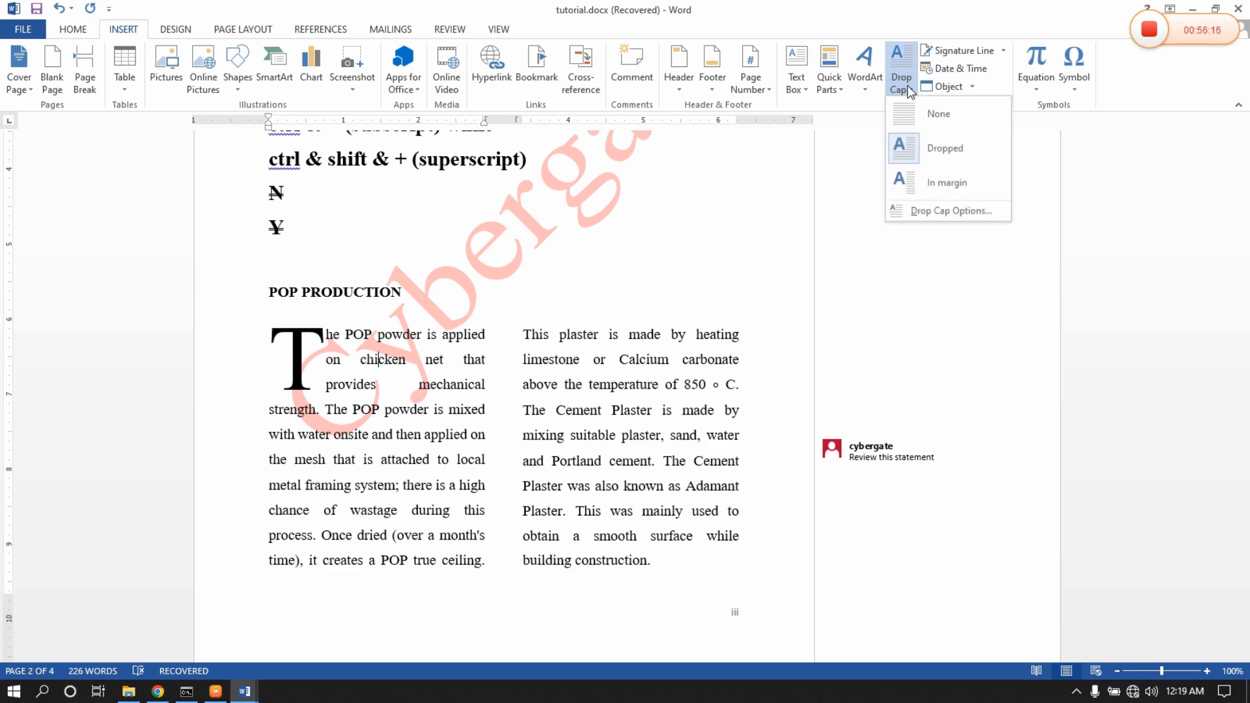
click(944, 211)
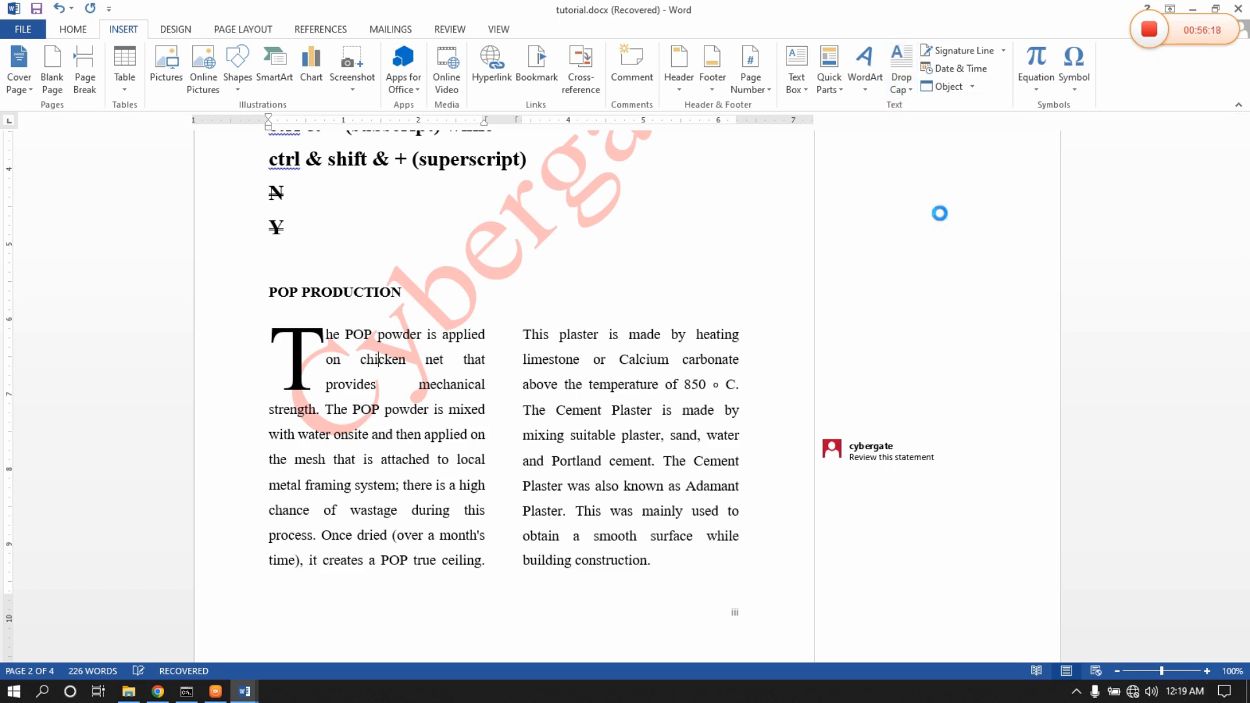
drag(602, 227, 796, 183)
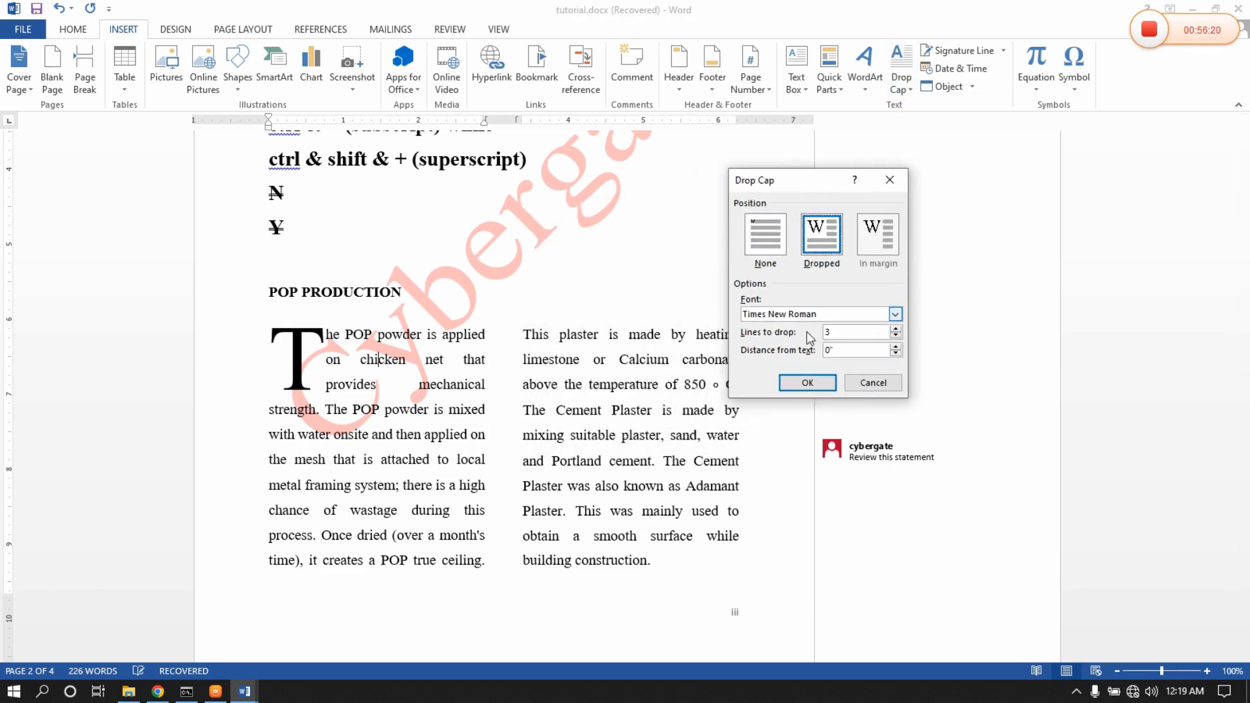
double_click(828, 332)
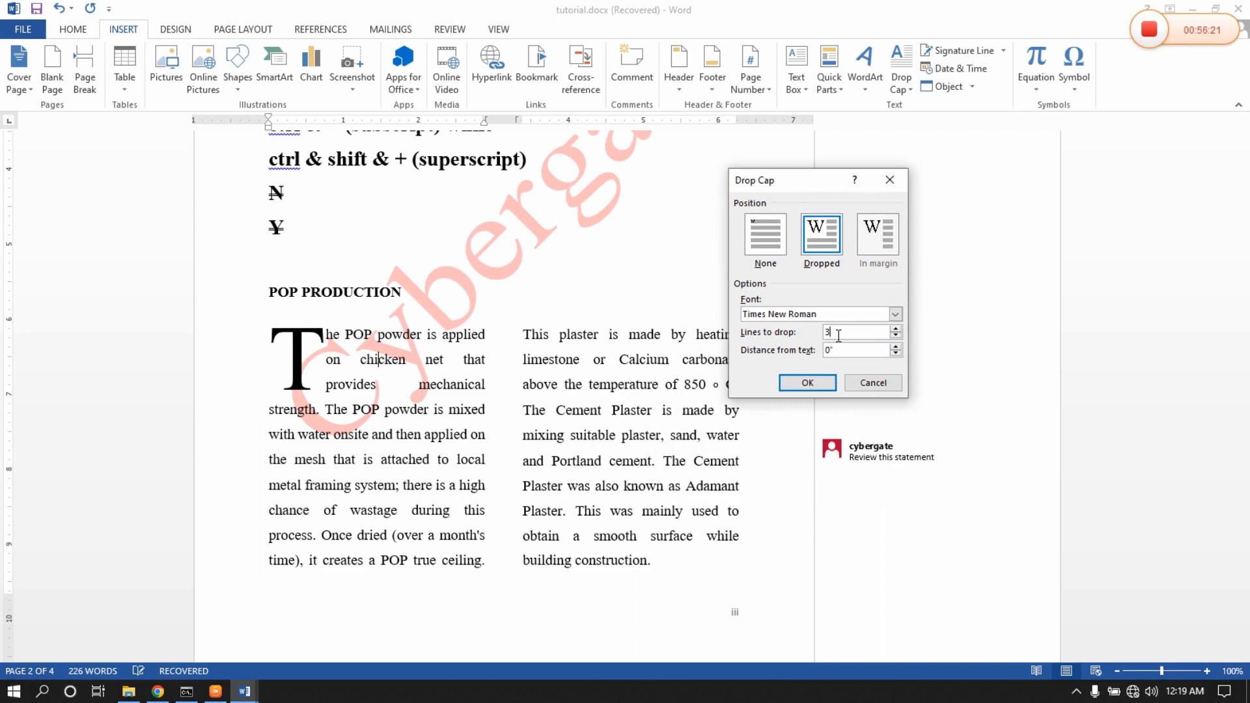
click(897, 329)
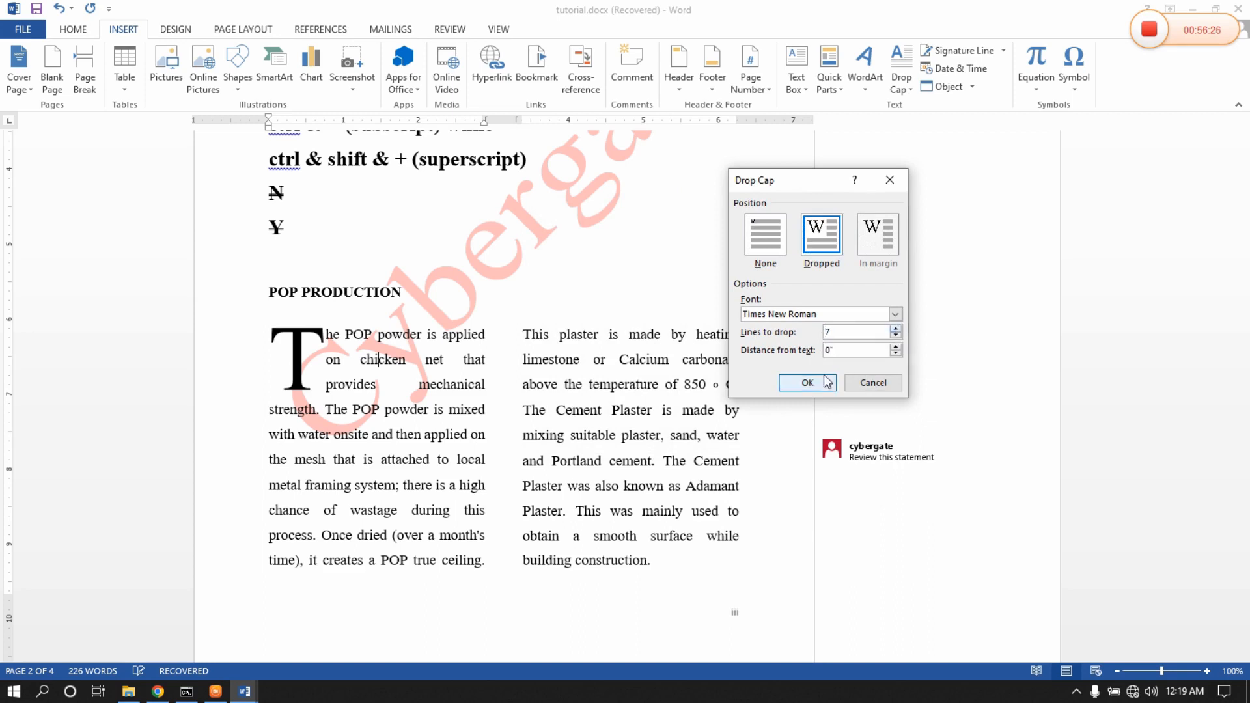
click(817, 386)
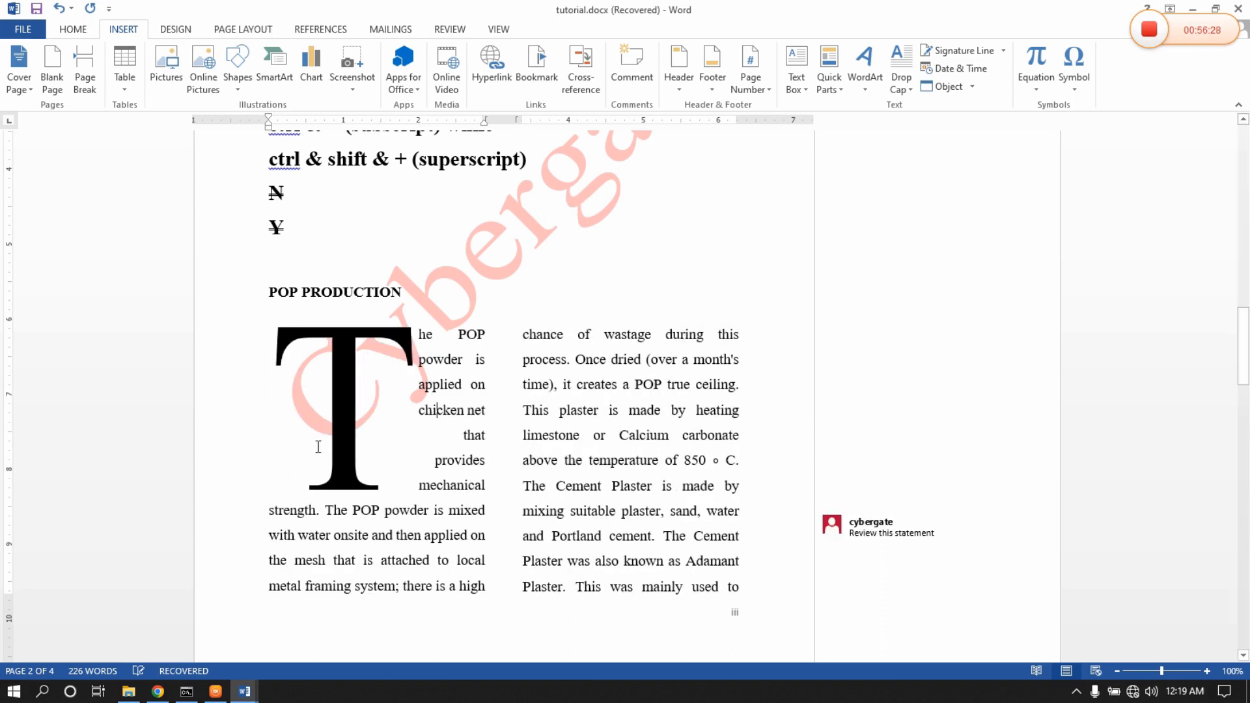
click(901, 68)
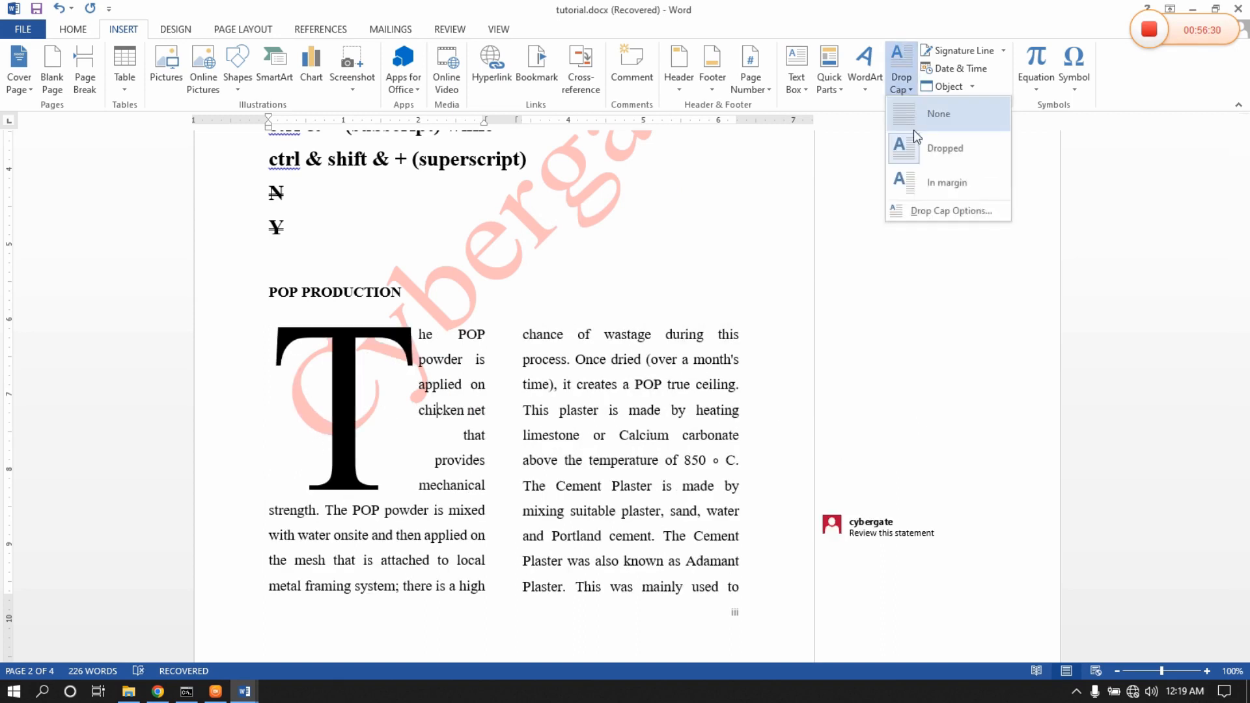
click(921, 216)
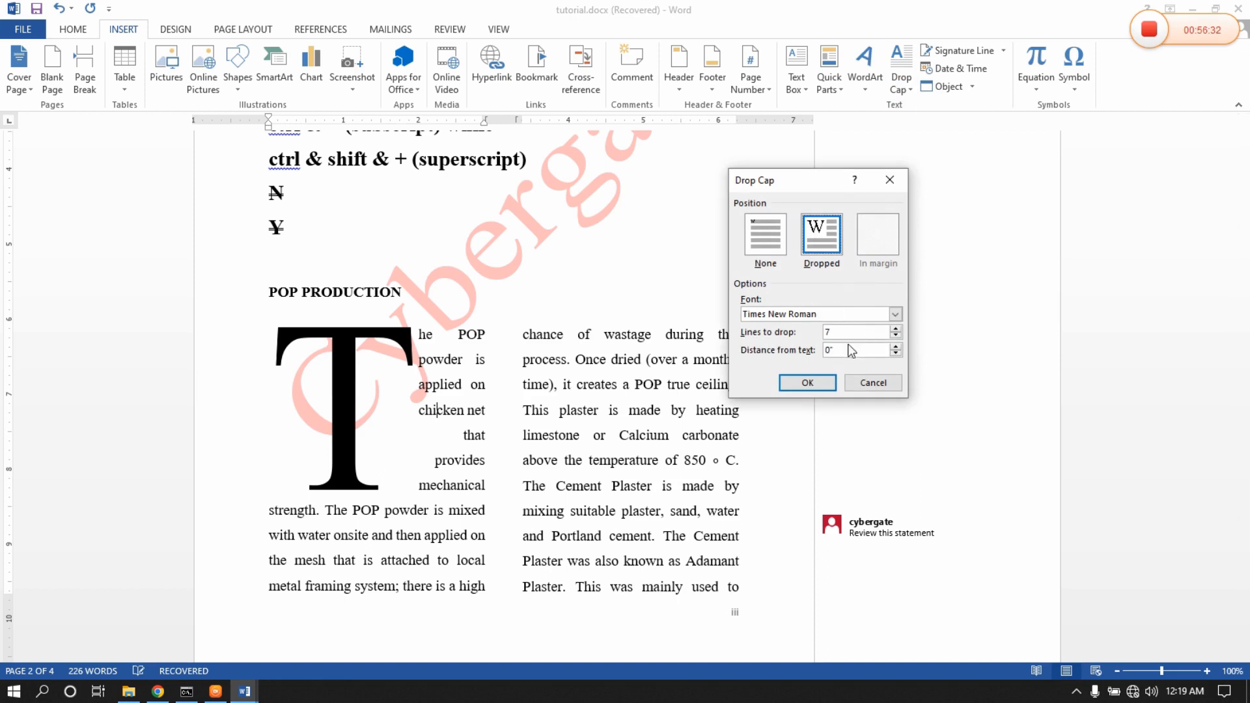
text(3)
click(807, 382)
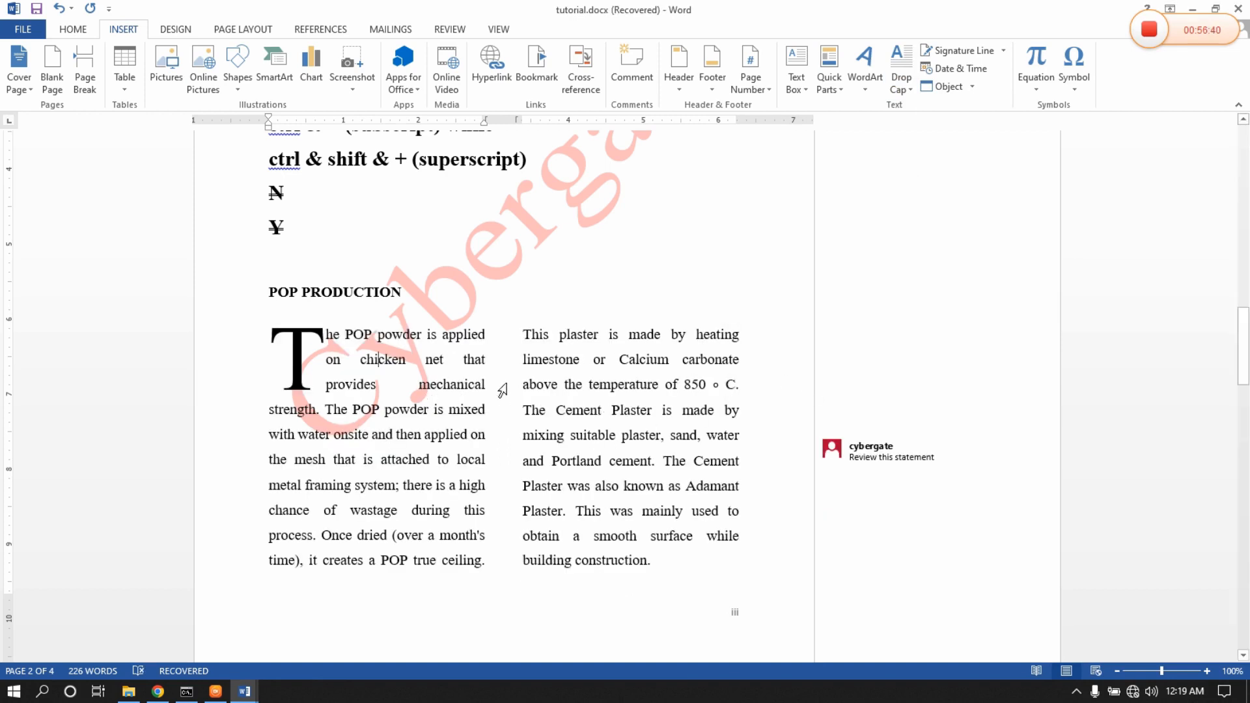
Put the paragraph text from "on chicken net" into two columns with 0.2" spacing.
drag(500, 346, 496, 450)
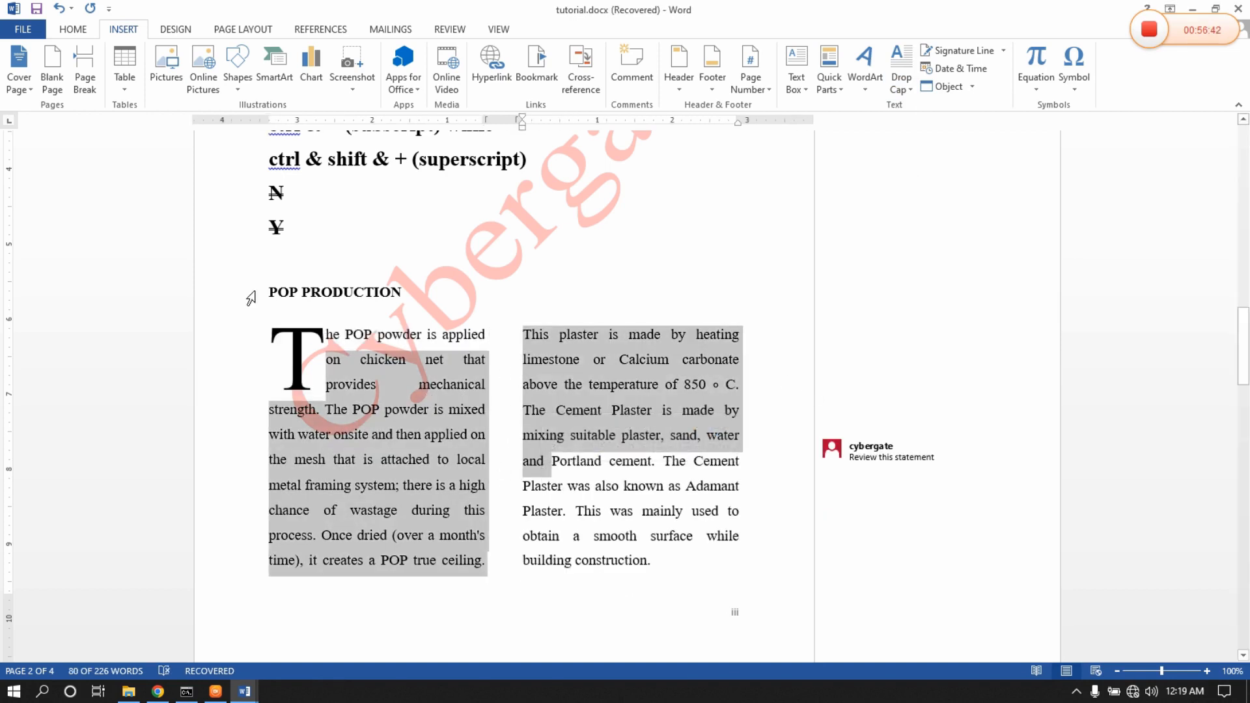
click(229, 33)
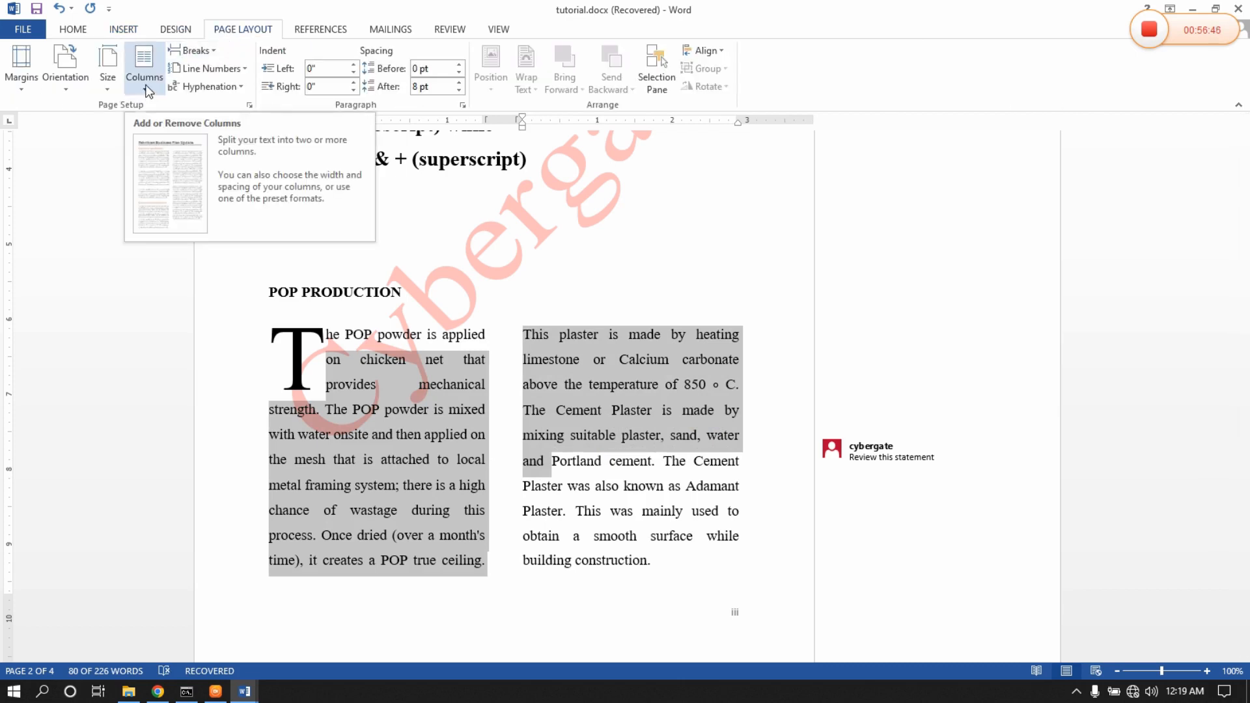
click(30, 91)
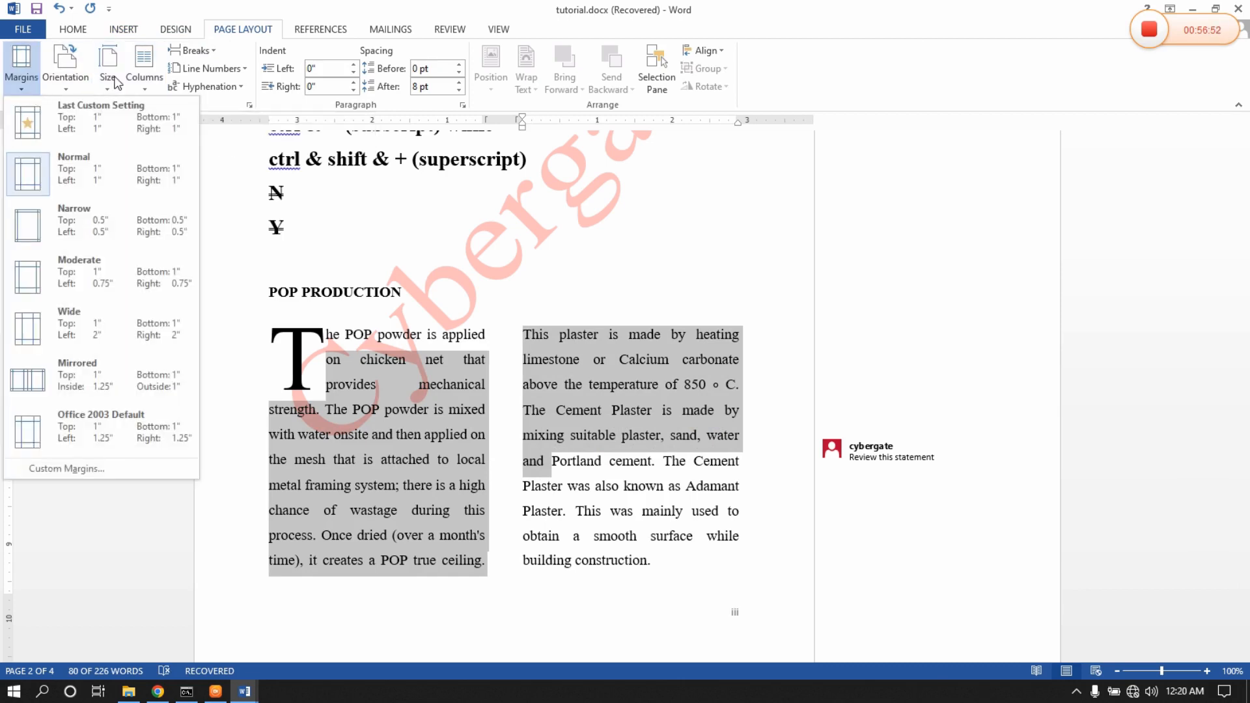
click(151, 81)
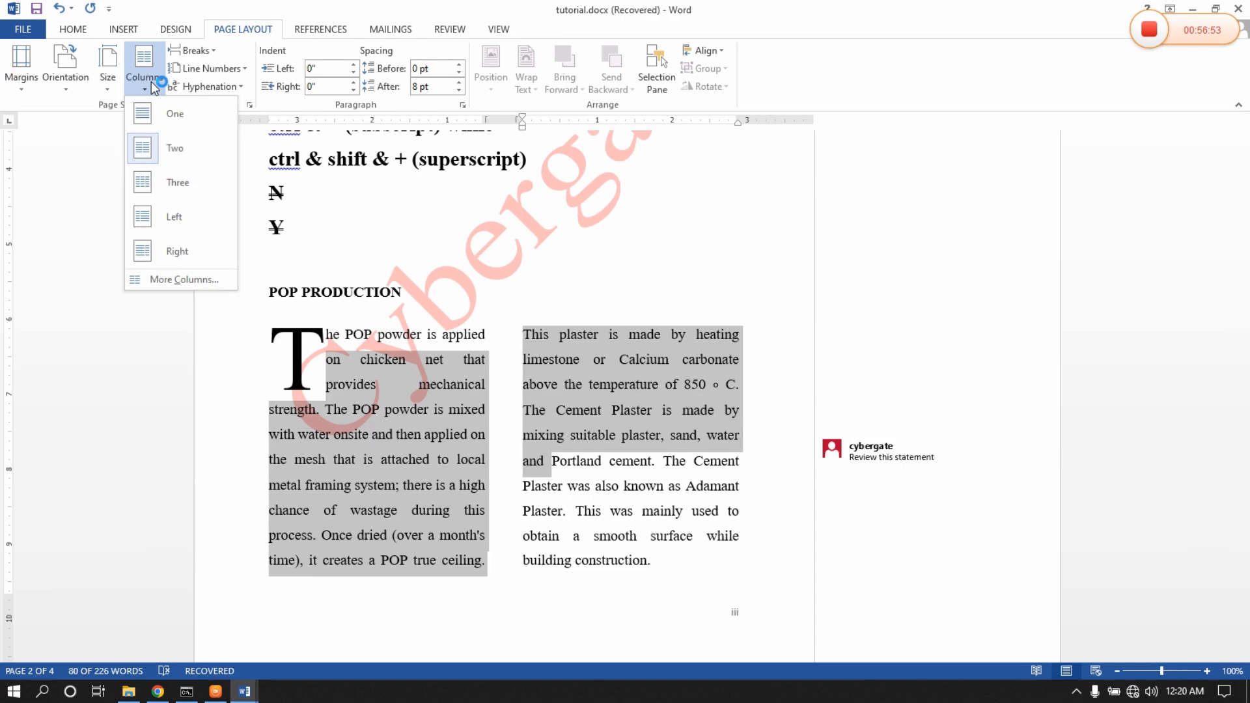
click(191, 276)
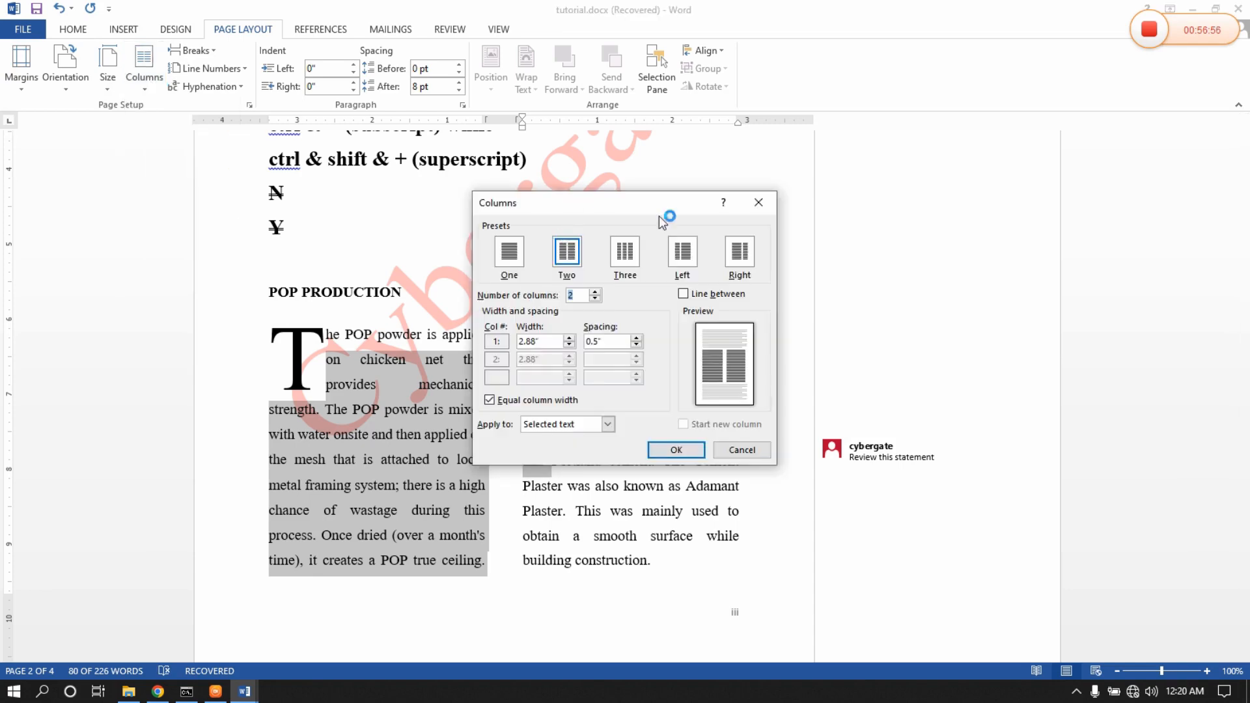
drag(603, 209, 866, 143)
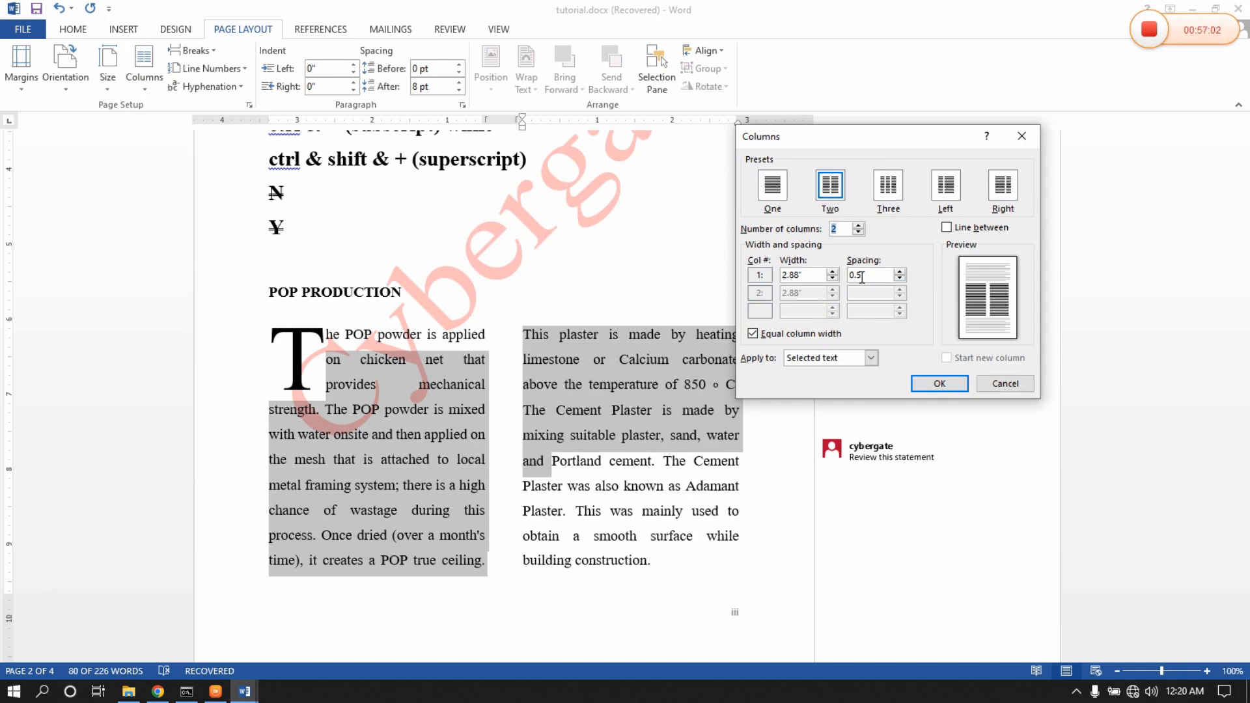
click(900, 278)
click(900, 278)
click(900, 278)
click(925, 384)
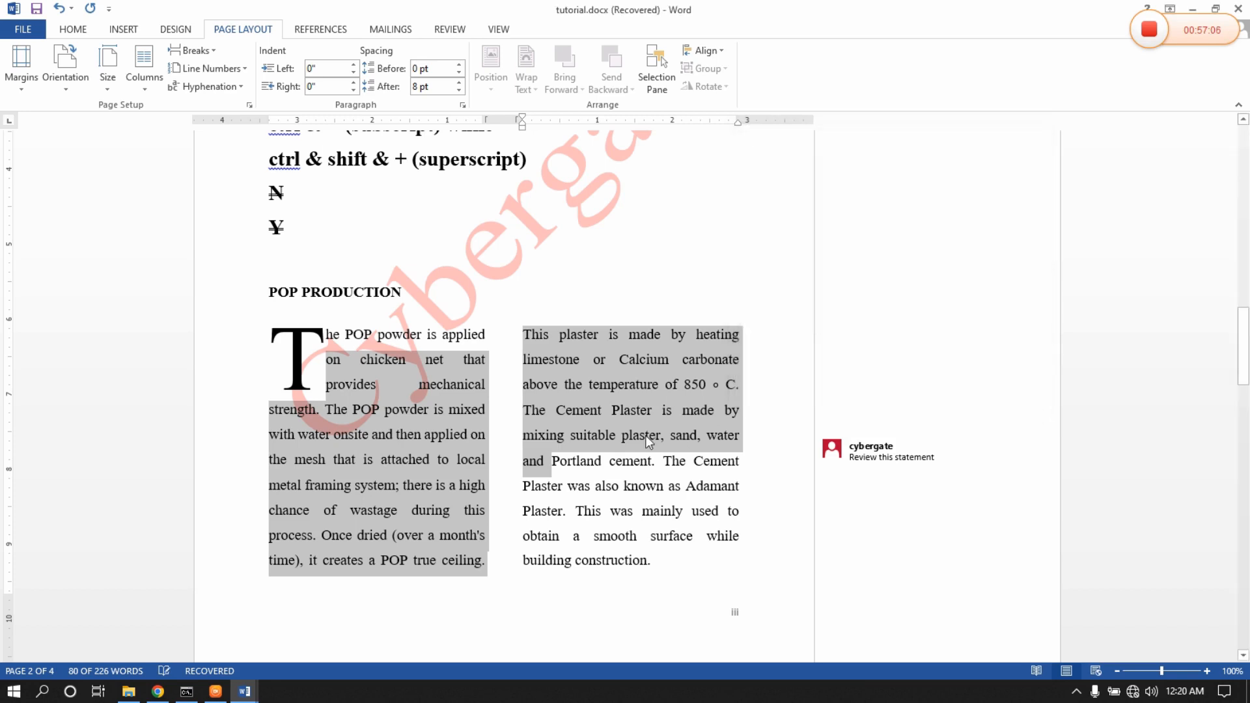
Widen the column spacing back to 0.5", making each column 2.88" wide.
click(144, 72)
click(163, 280)
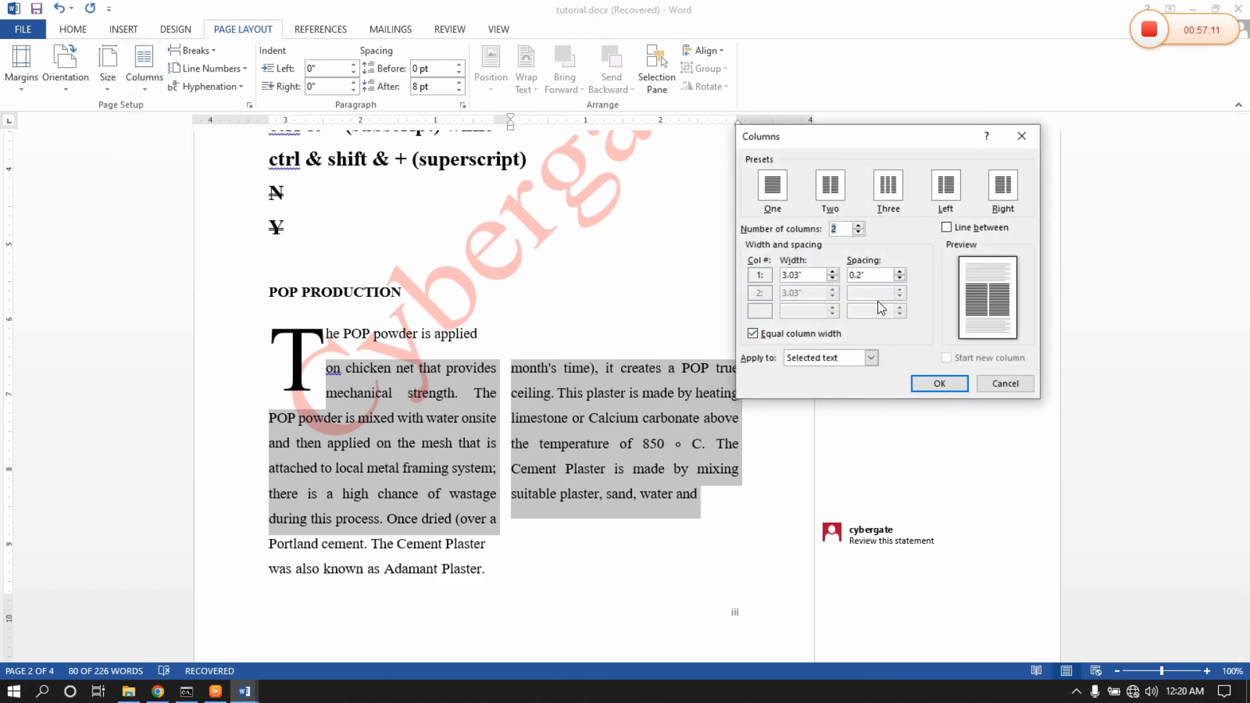
click(900, 273)
click(901, 272)
click(900, 272)
click(942, 385)
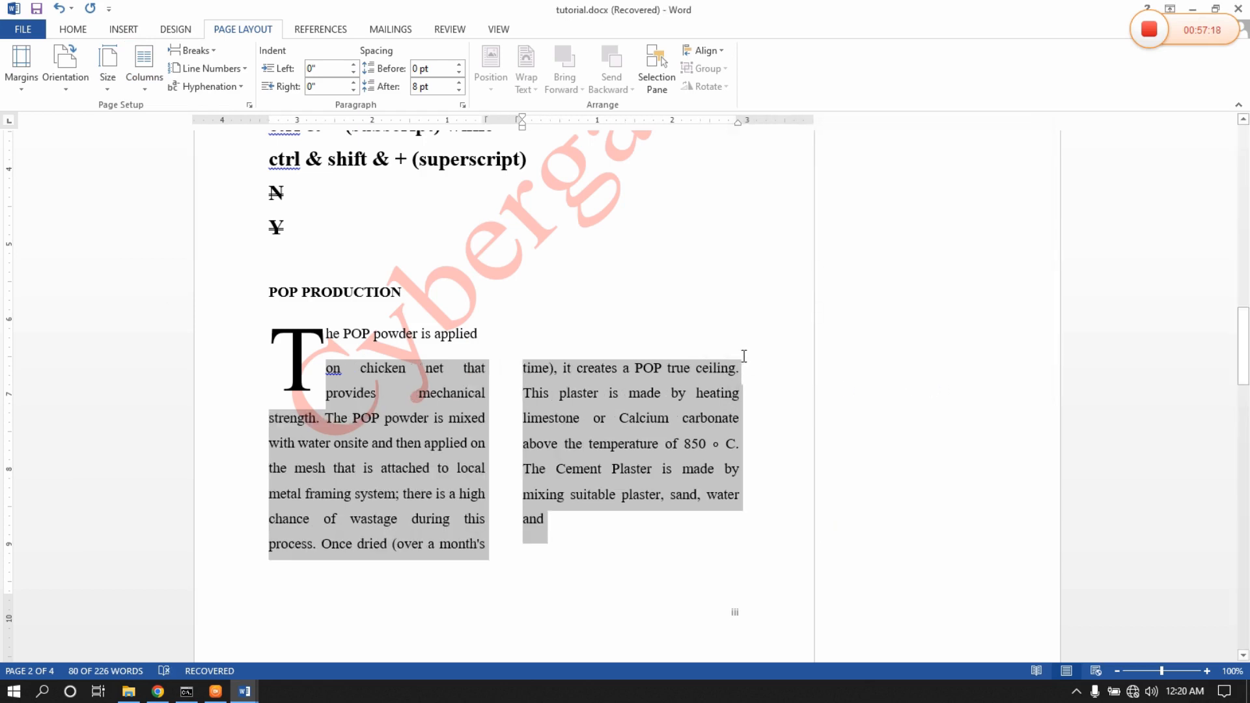
scroll(501, 385, up, 2)
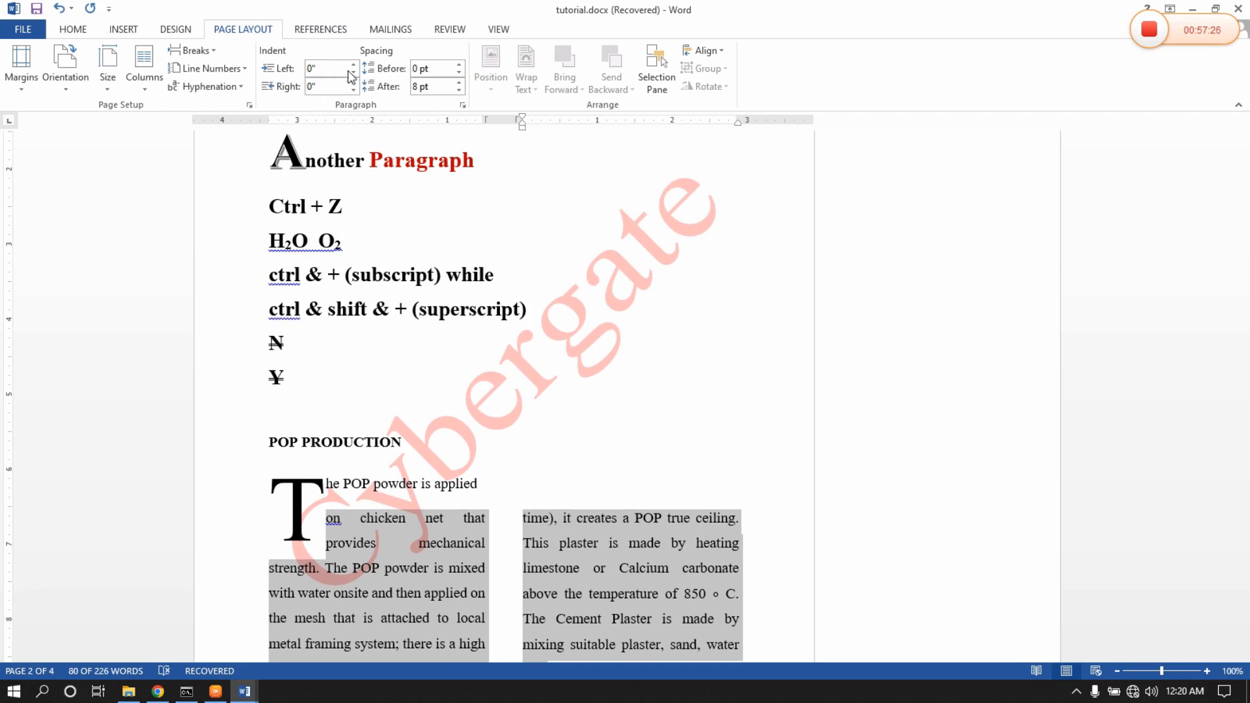
Insert an automatic table of contents above POP PRODUCTION and dismiss the no-entries message.
click(322, 30)
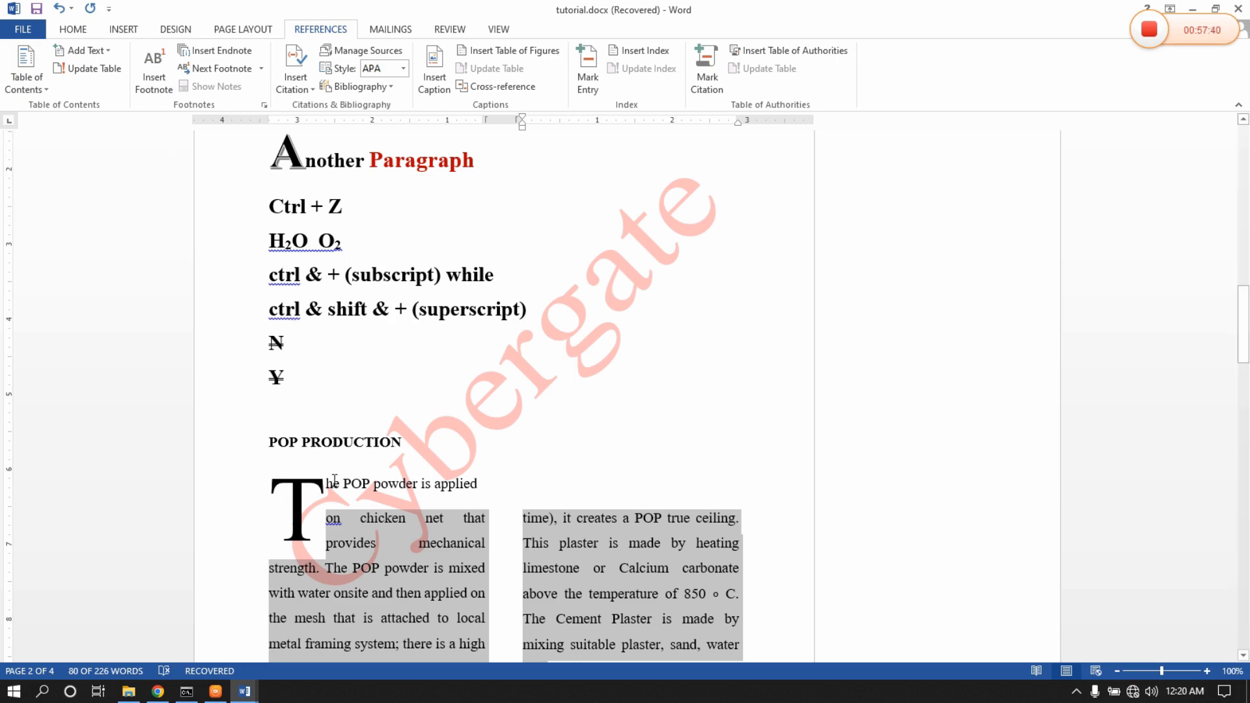
click(479, 420)
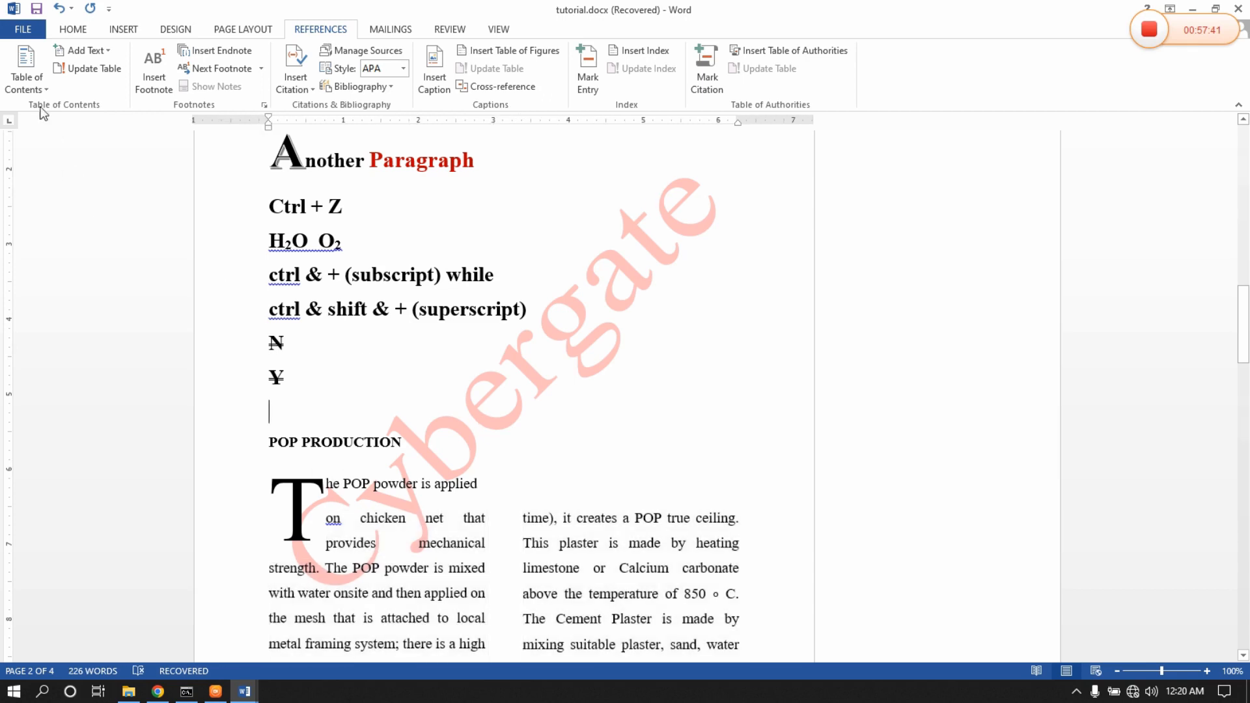
click(26, 71)
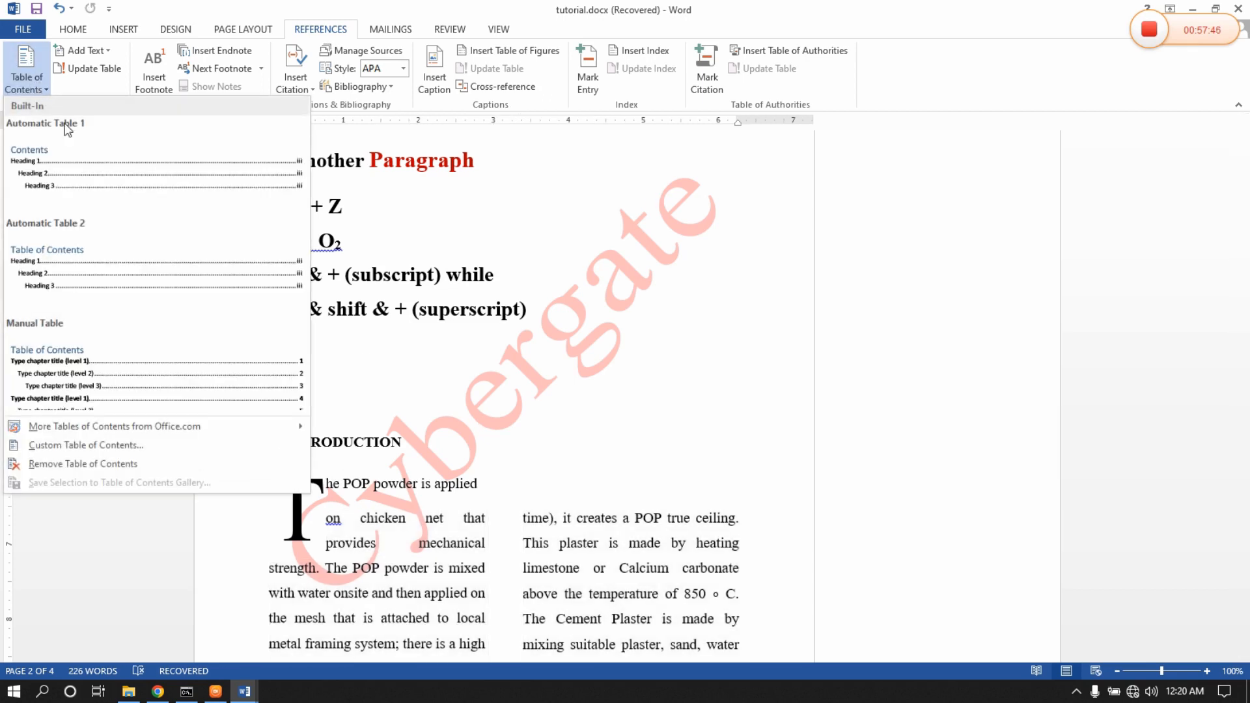
click(87, 174)
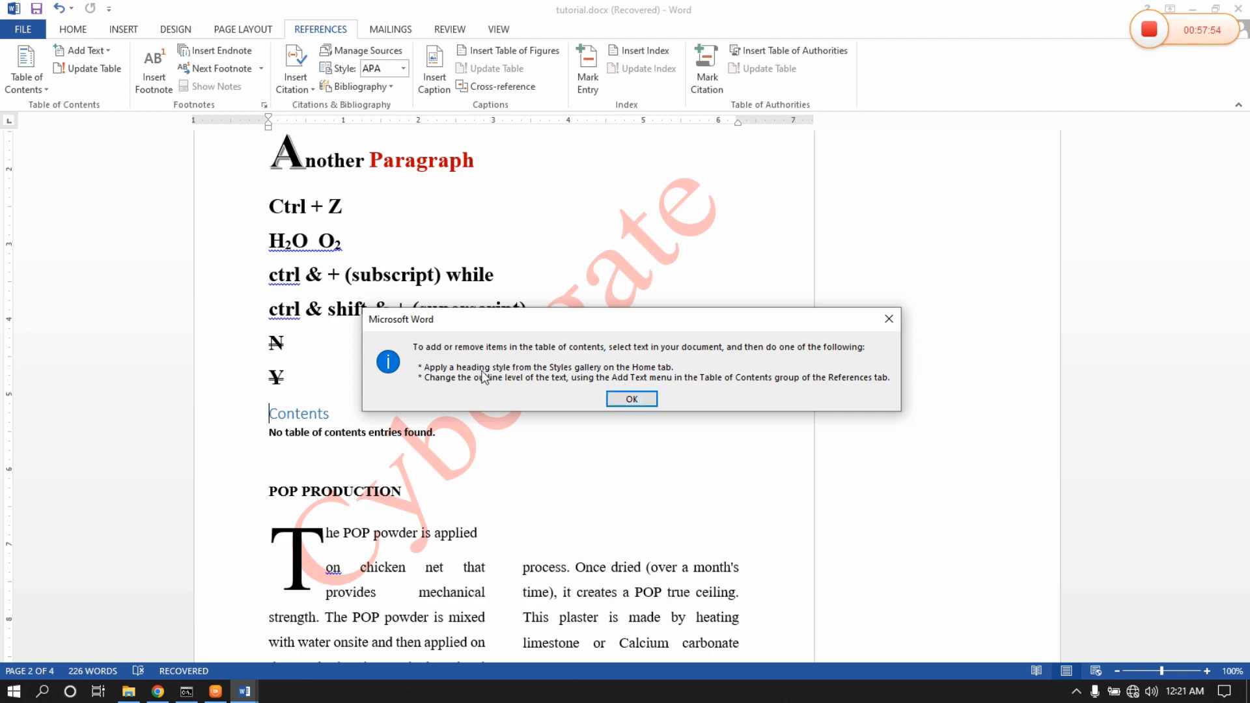
click(632, 400)
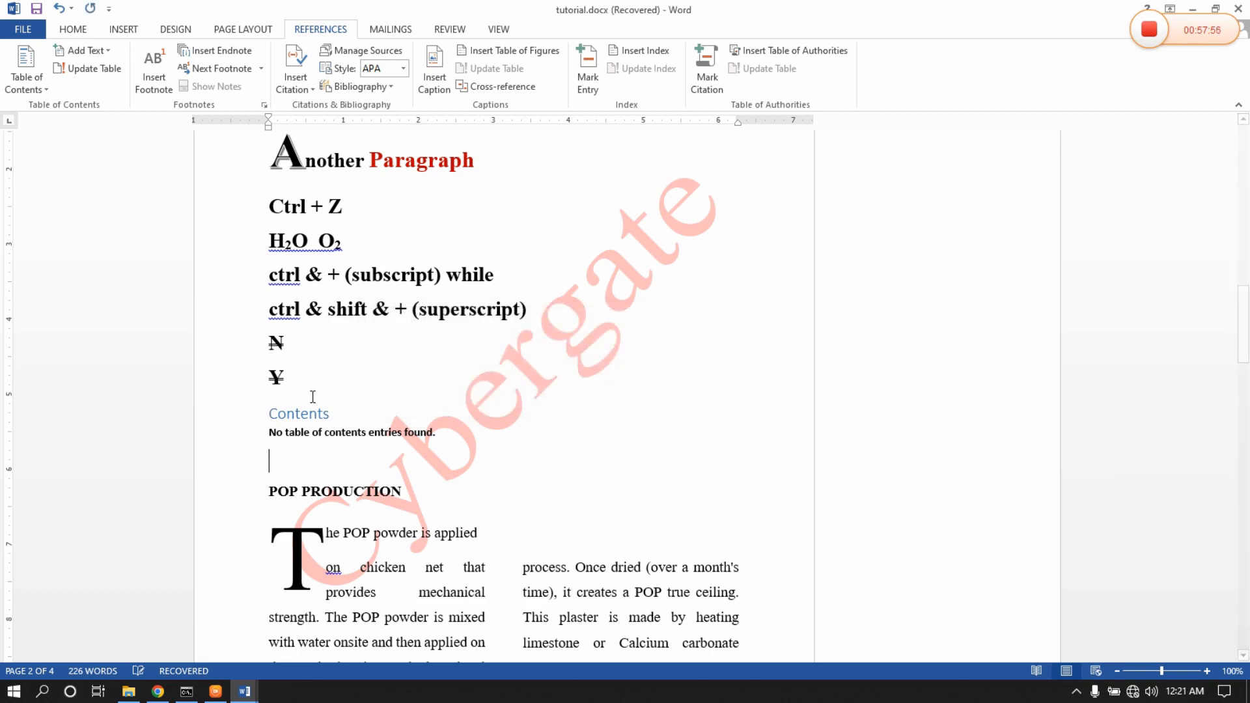
Delete the empty table of contents and add a blank line above POP PRODUCTION.
click(291, 464)
drag(293, 466, 256, 411)
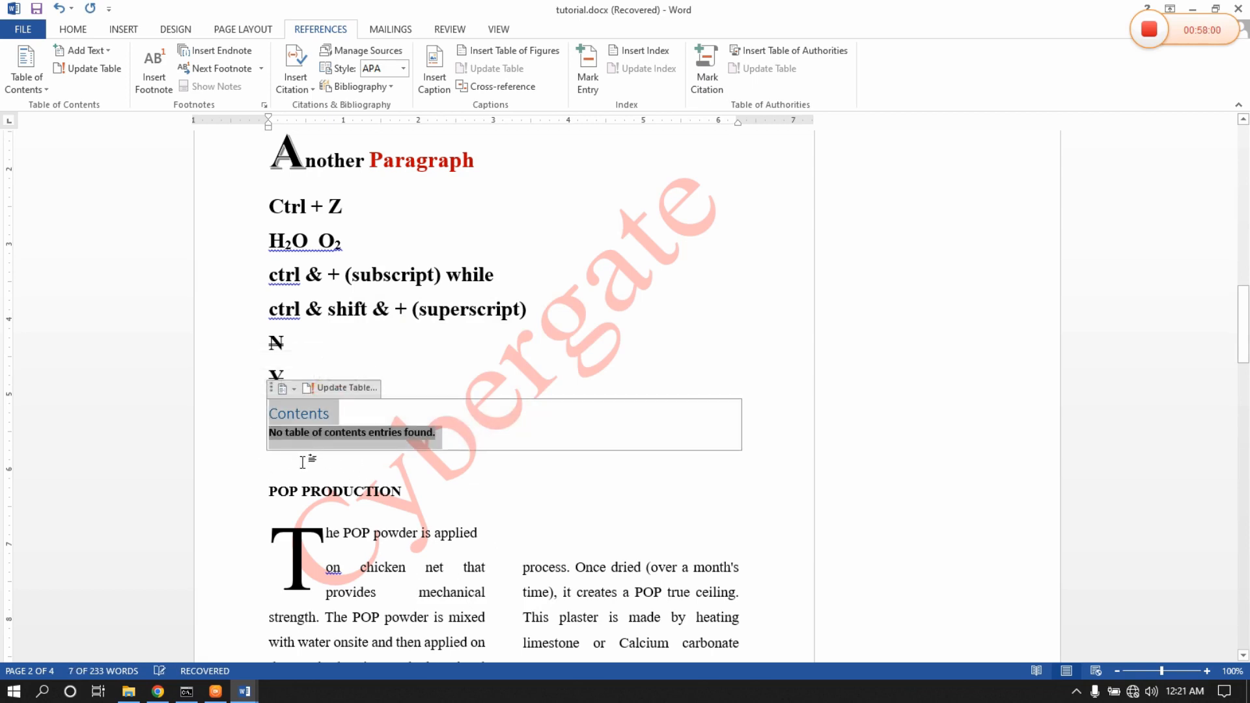
key(Delete)
key(Delete)
key(Return)
key(Return)
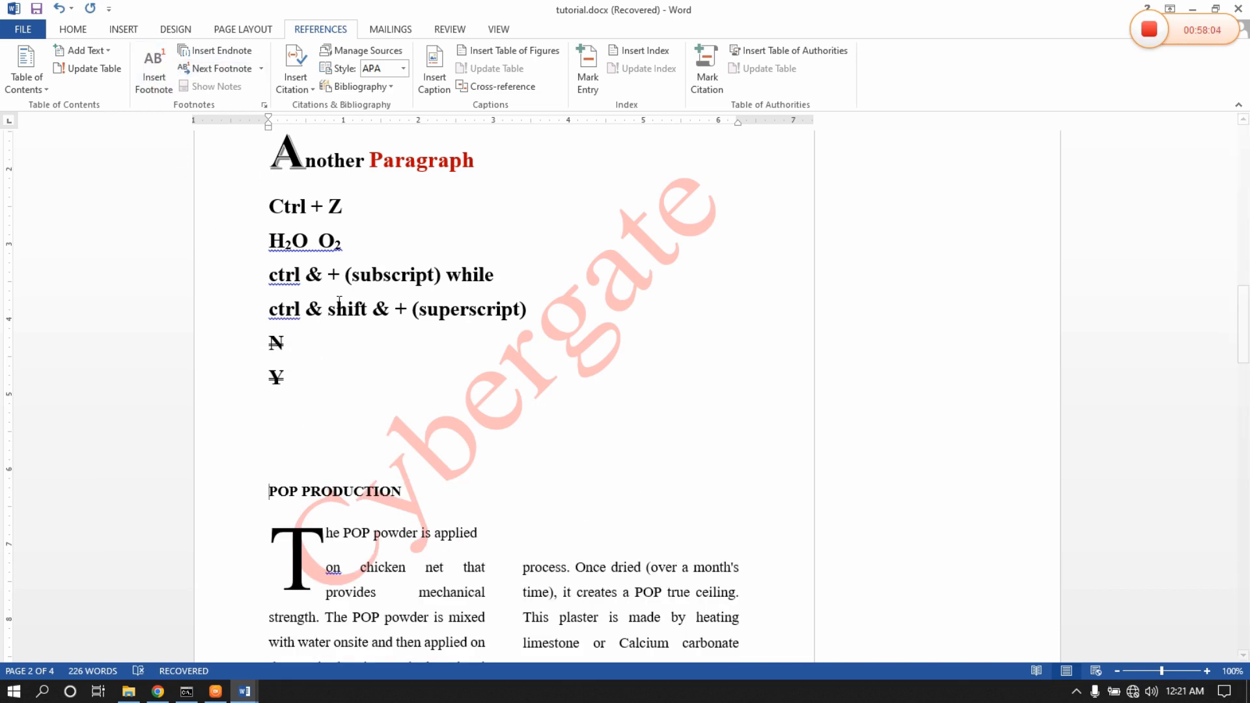
Insert footnote 1 right after the word "high".
scroll(382, 348, down, 5)
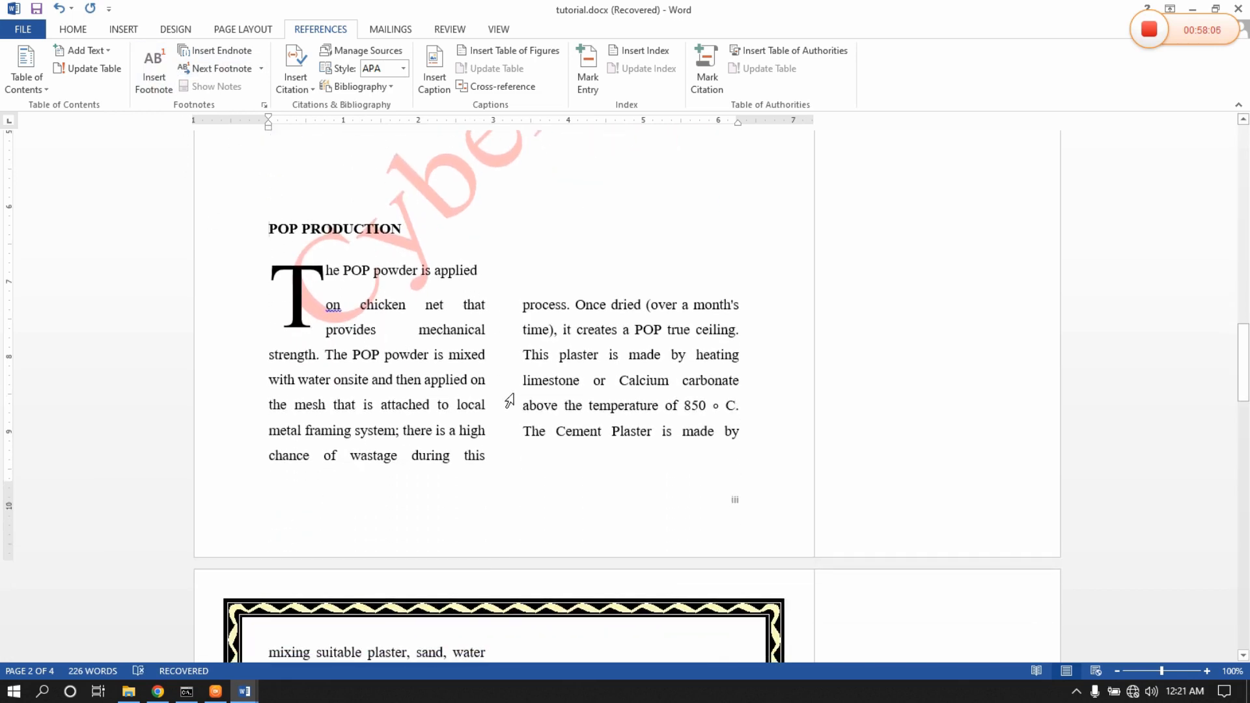
double_click(489, 429)
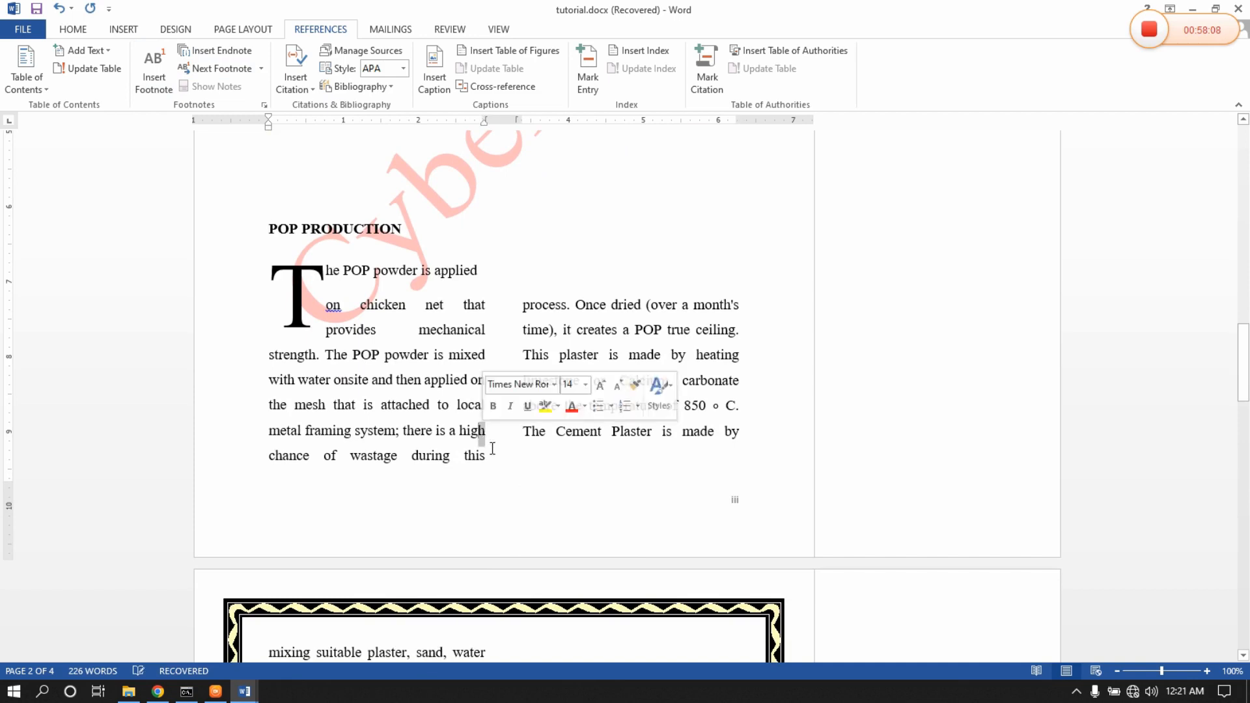
click(489, 433)
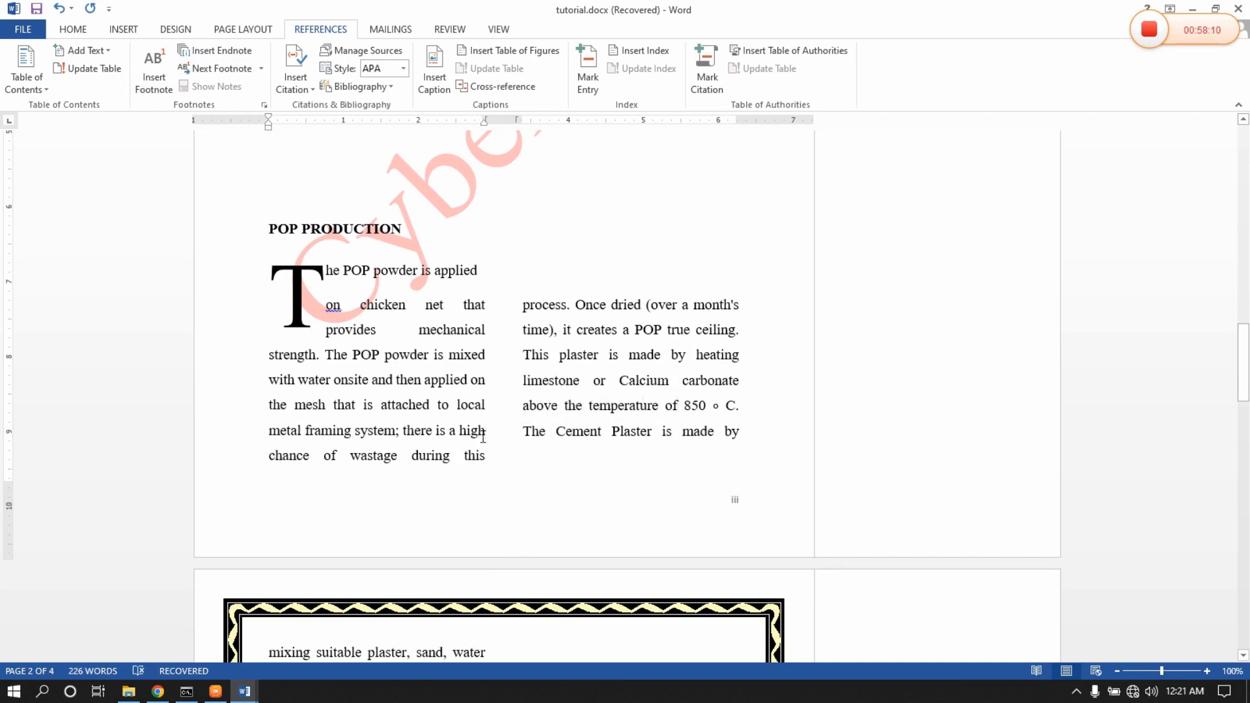
click(163, 84)
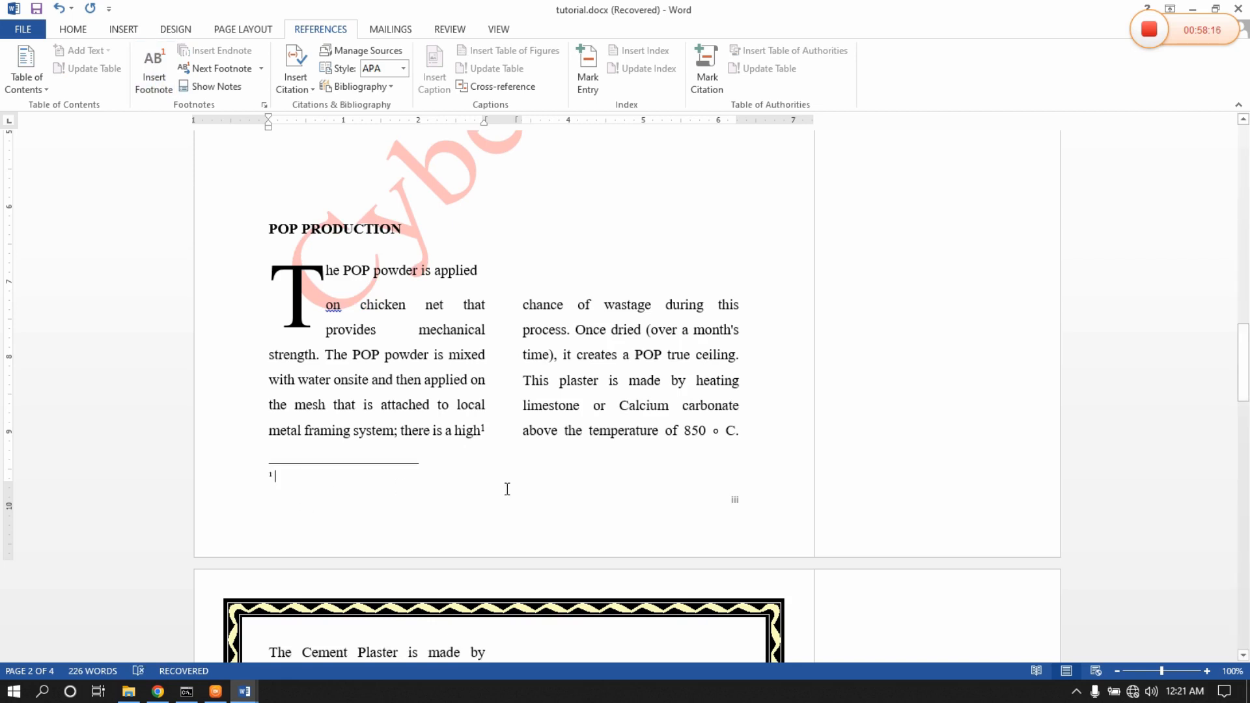
Type the footnote citation: the author's name, 2023, "Every thing about MS Word".
text(Abel, C. ()
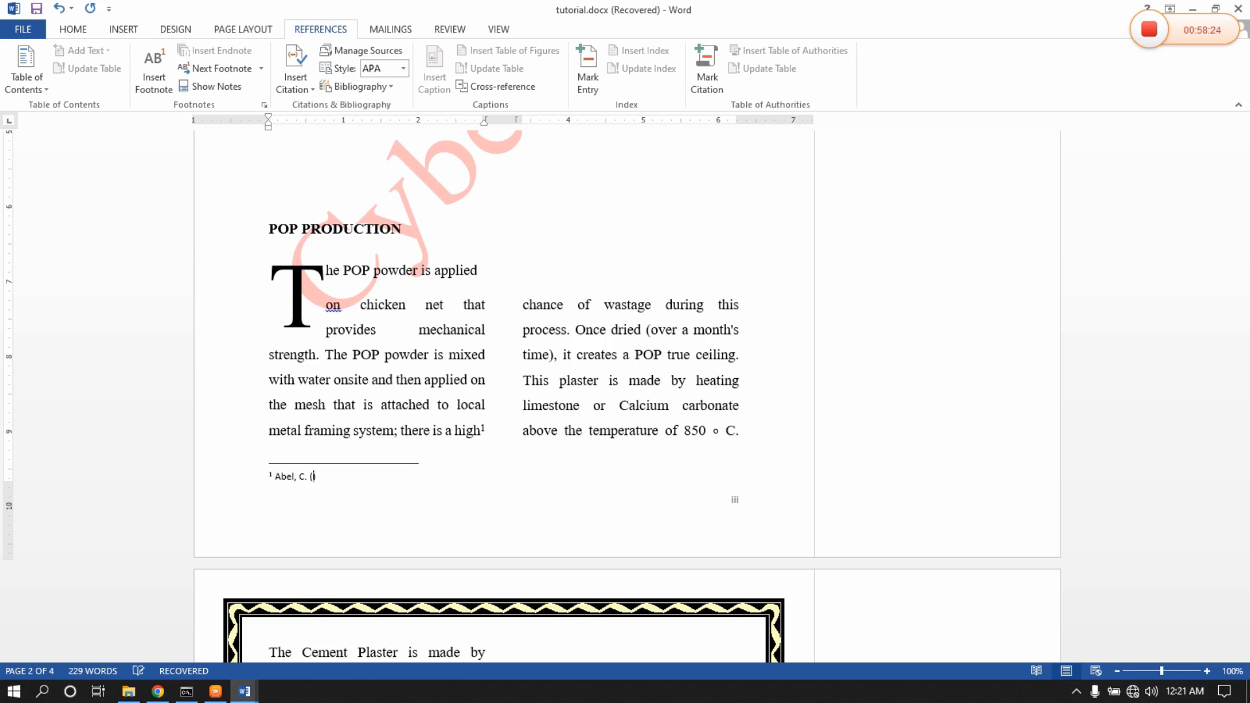
text(2023). Every thing about MS )
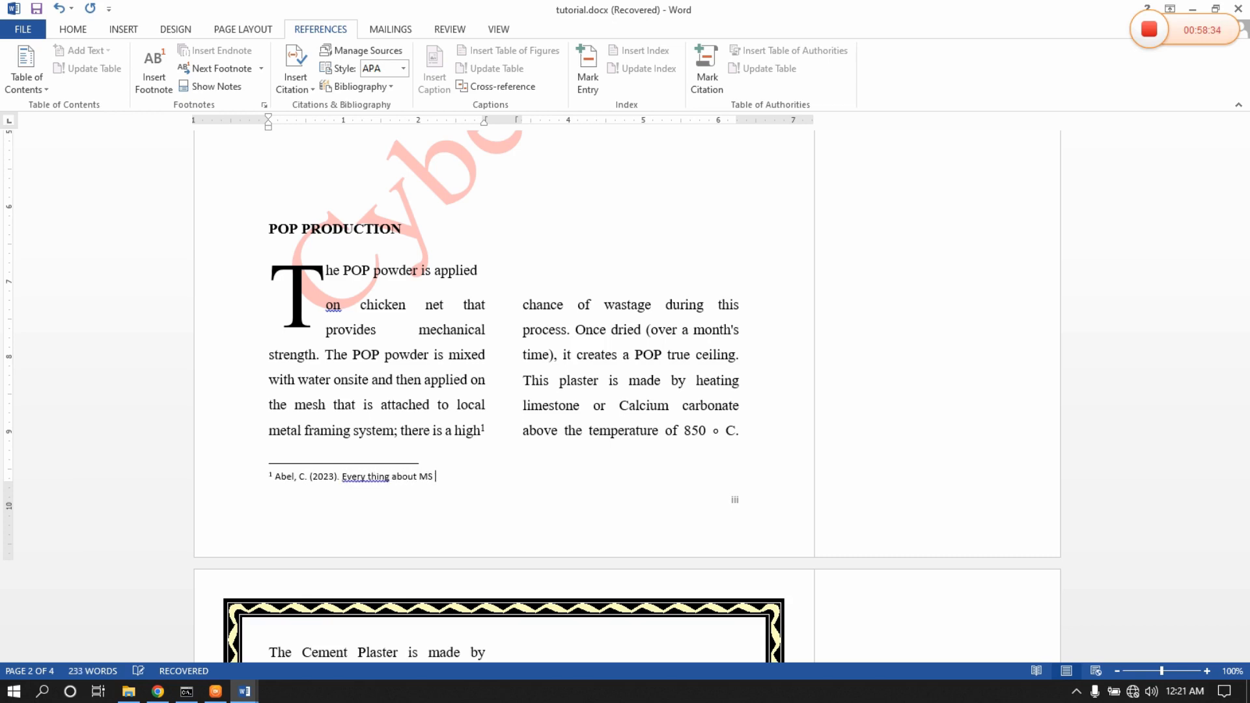
text(Word)
click(426, 465)
click(631, 379)
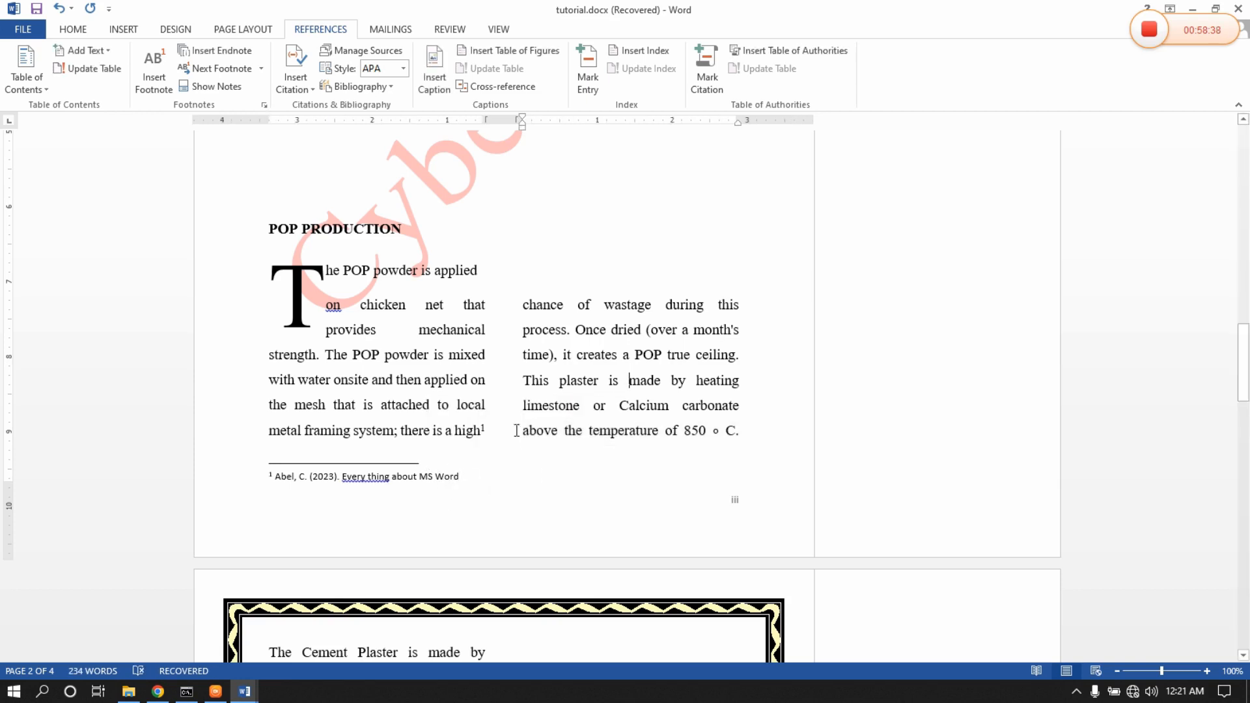
mouse_move(483, 429)
Correct "Every thing" to "Everything" in the footnote using the spelling suggestion.
drag(461, 477, 269, 476)
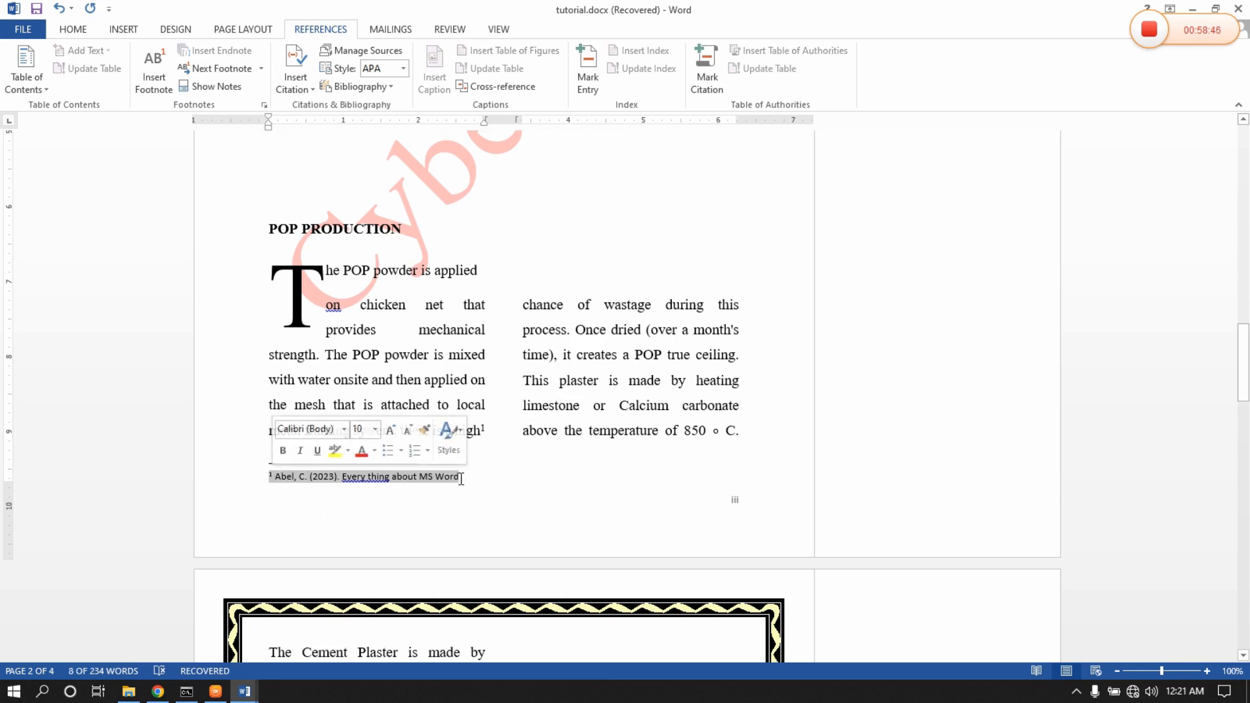
click(430, 506)
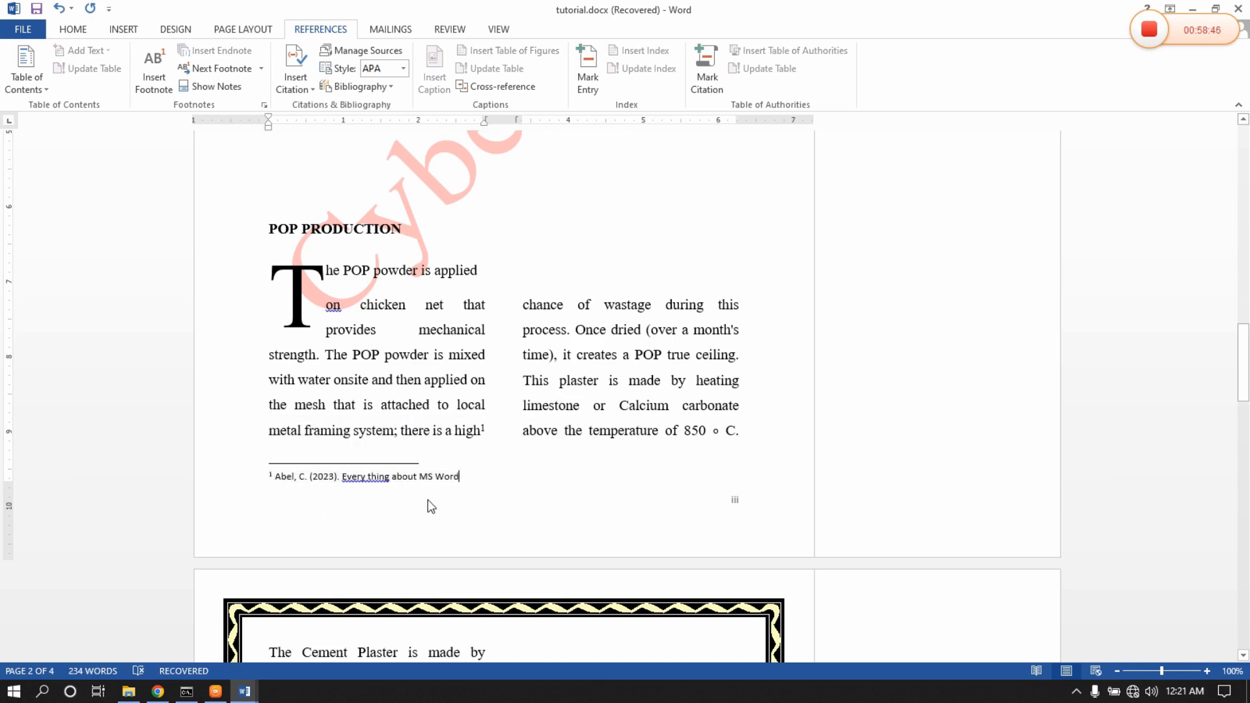
right_click(381, 476)
click(391, 490)
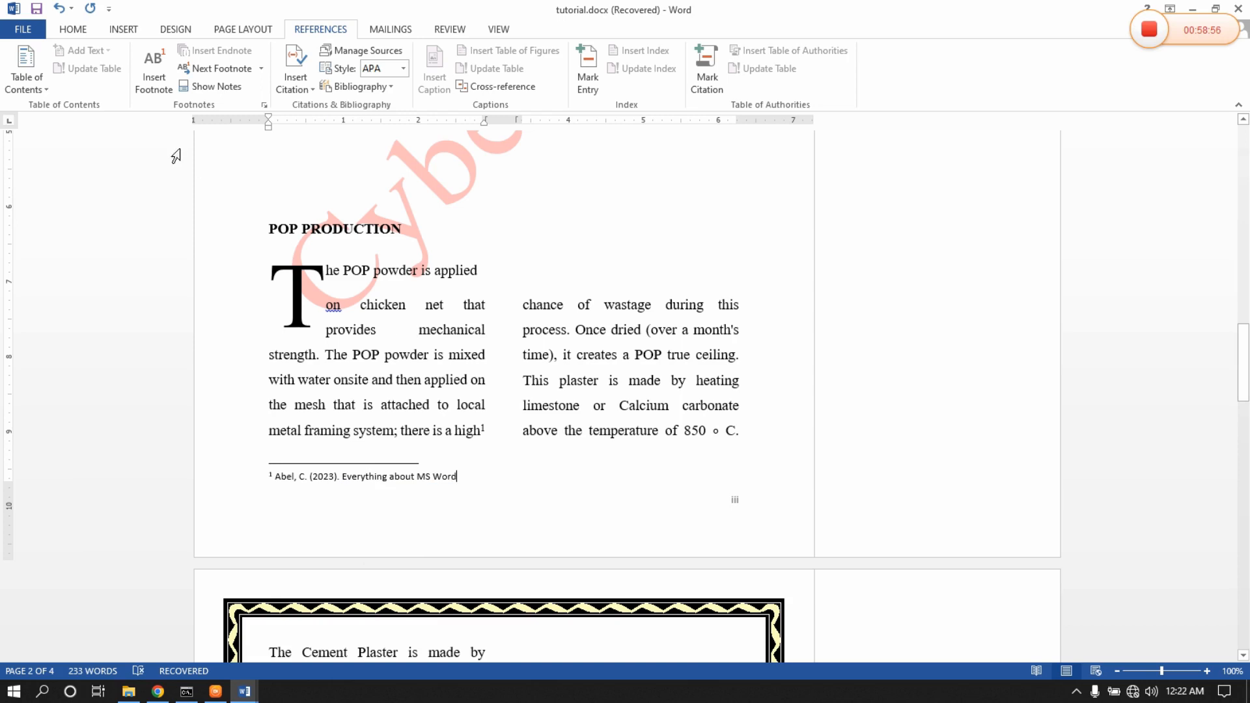
Keep APA as the citation style, then show the Mailings commands.
click(228, 87)
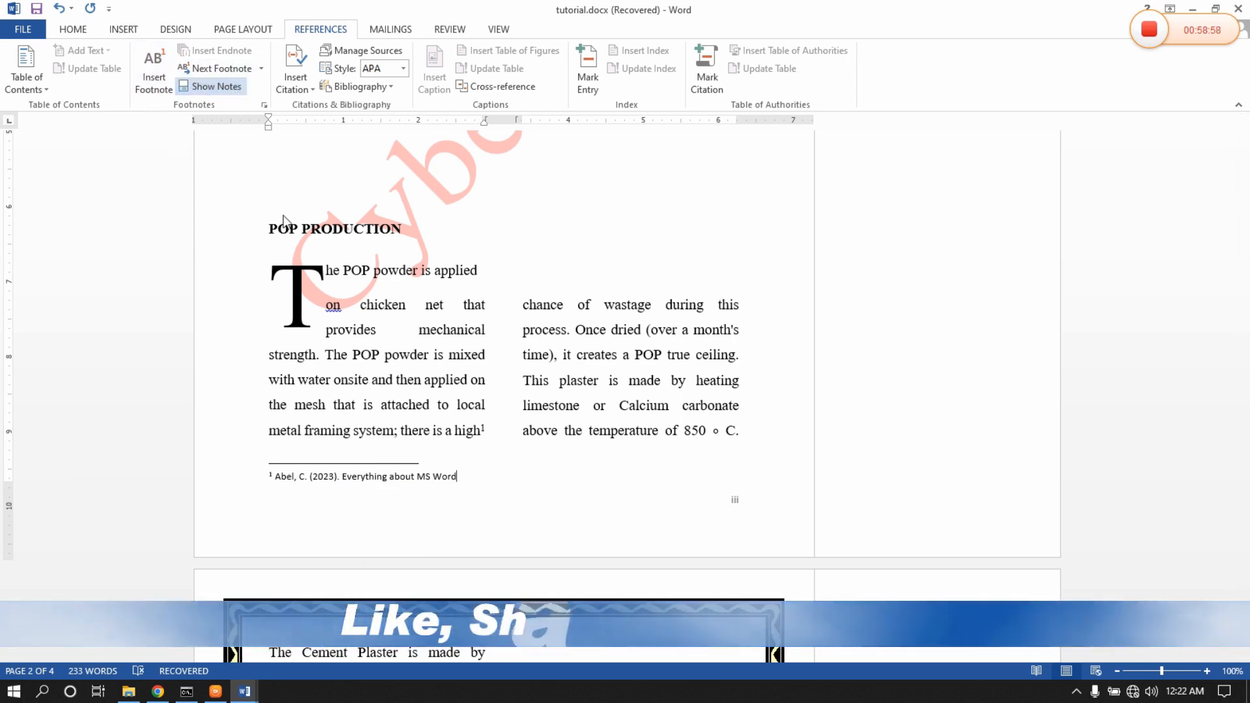
click(401, 359)
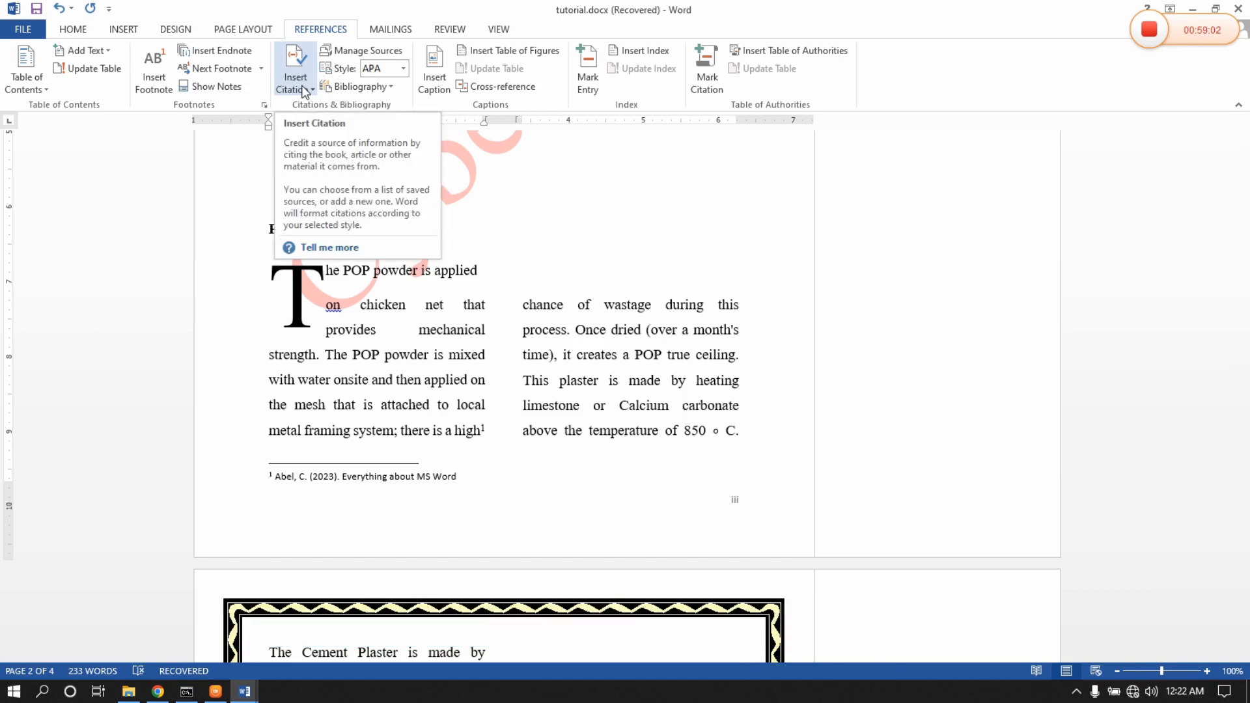
click(403, 69)
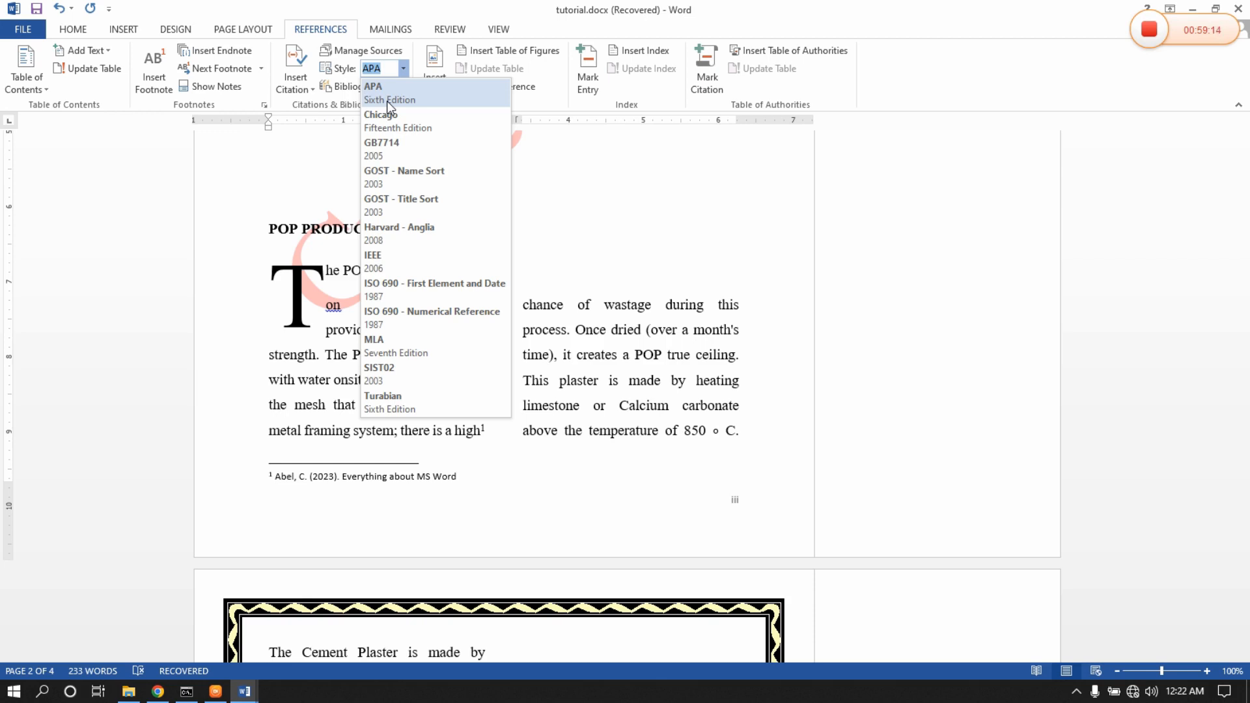
click(387, 101)
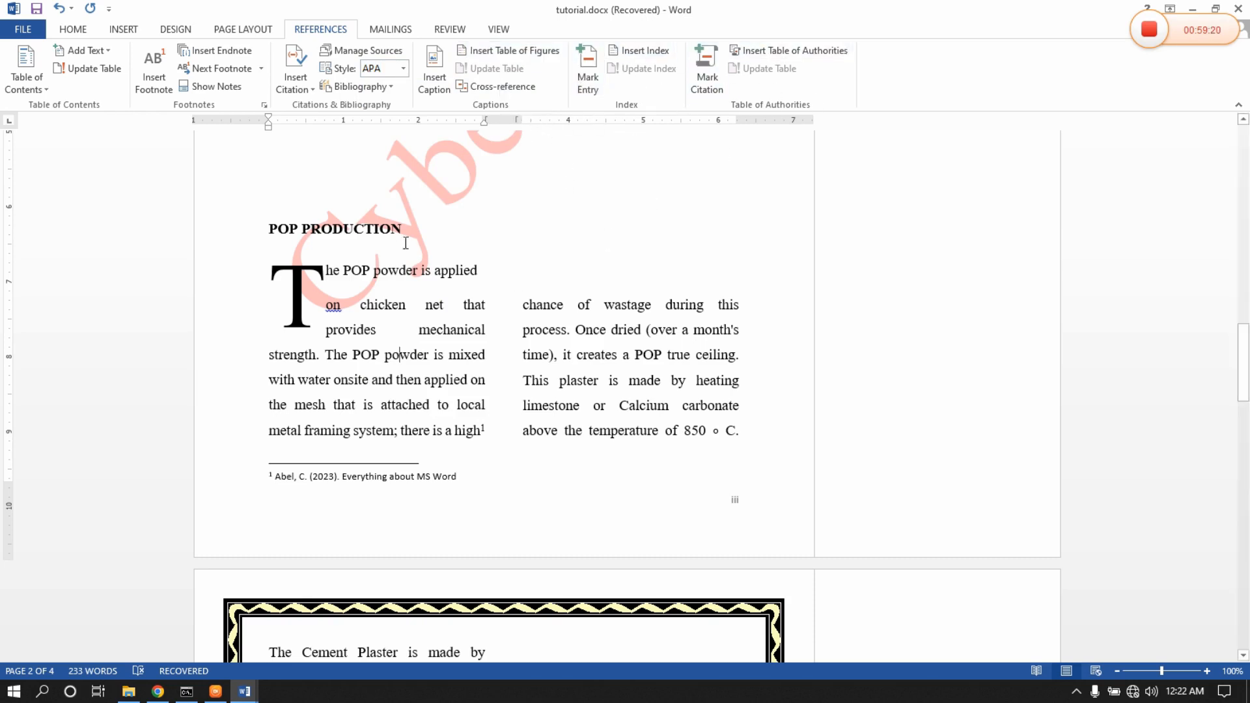
click(403, 31)
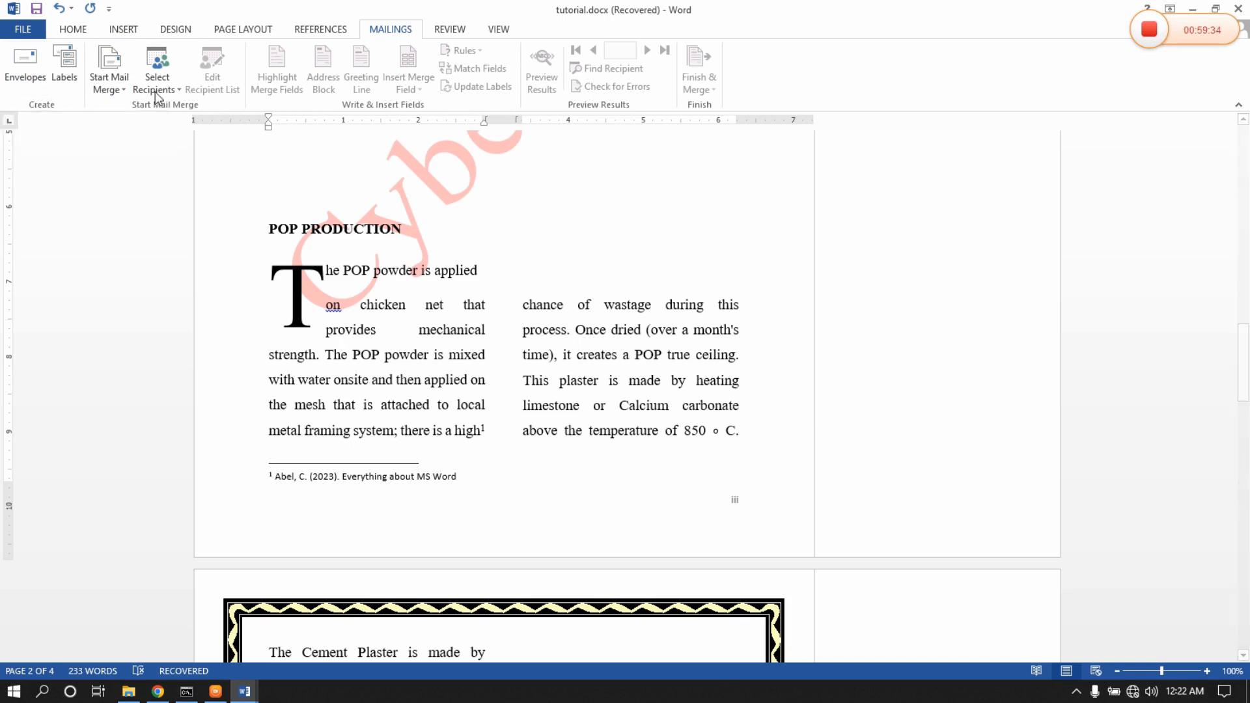
Show the Review commands and select "chance of wastage during this process.".
click(453, 30)
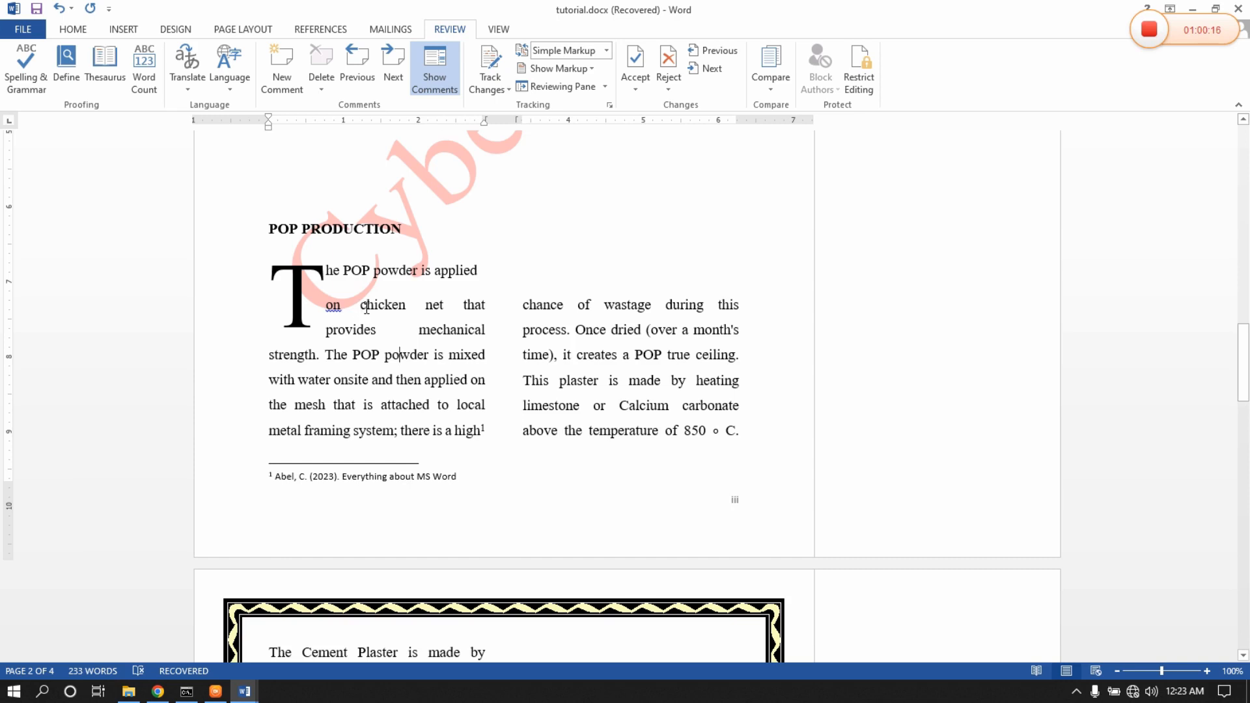
drag(547, 308, 572, 339)
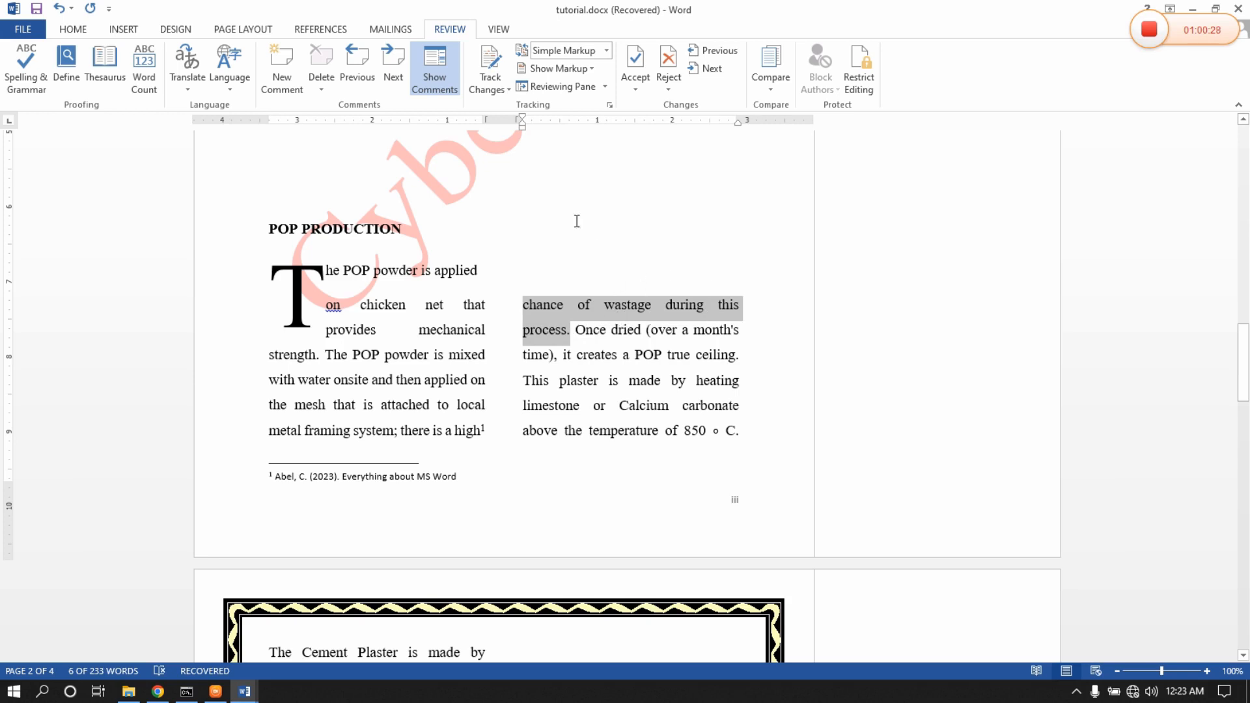
With Track Changes on, replace "chance of wastage during this" with "ewaste products".
click(495, 62)
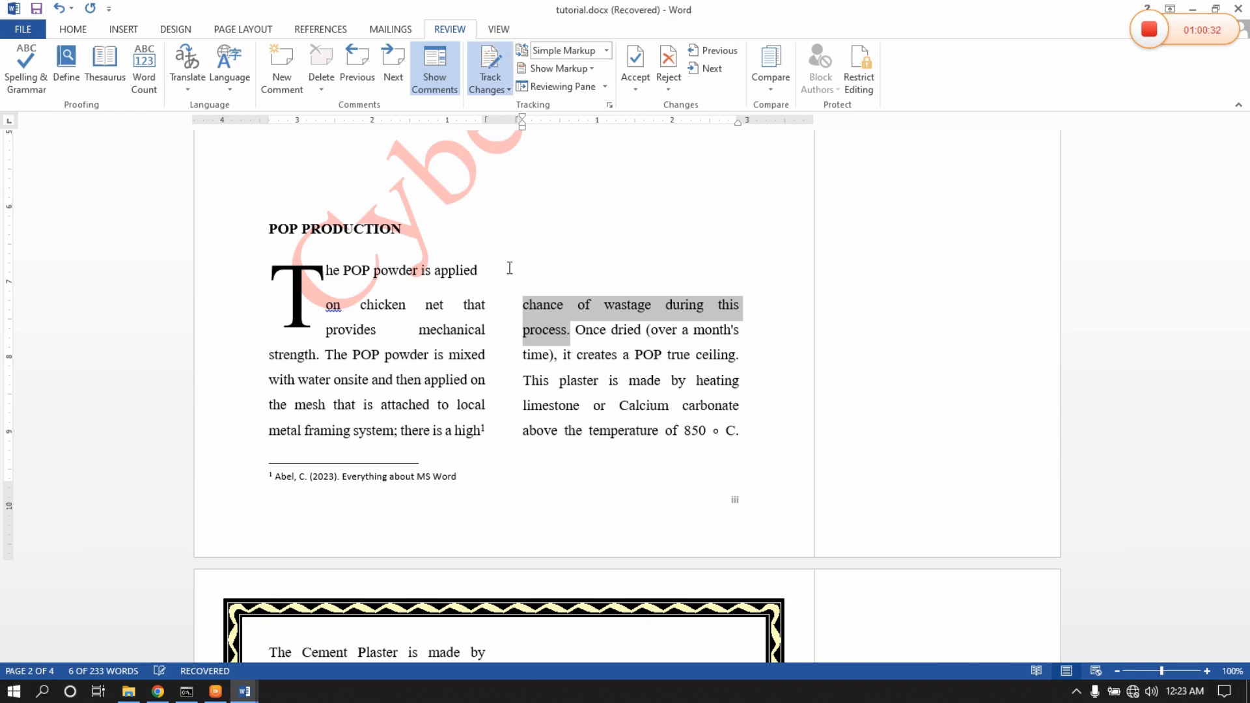
click(508, 91)
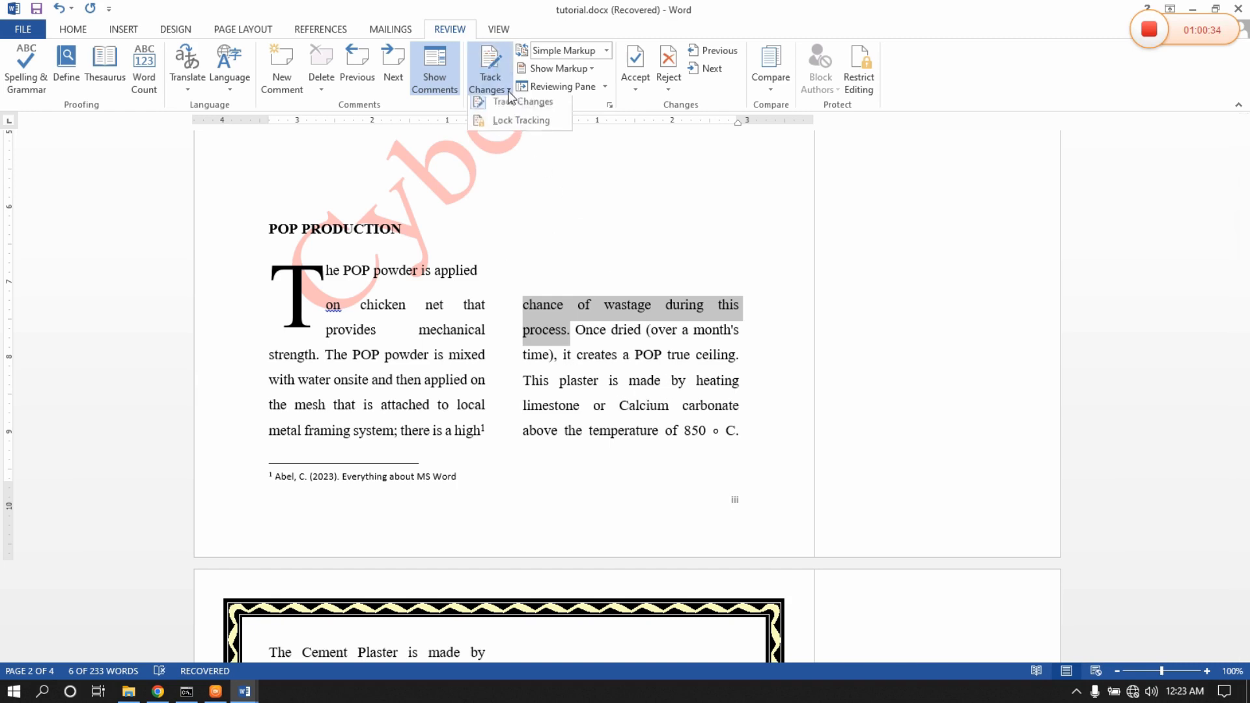
click(524, 106)
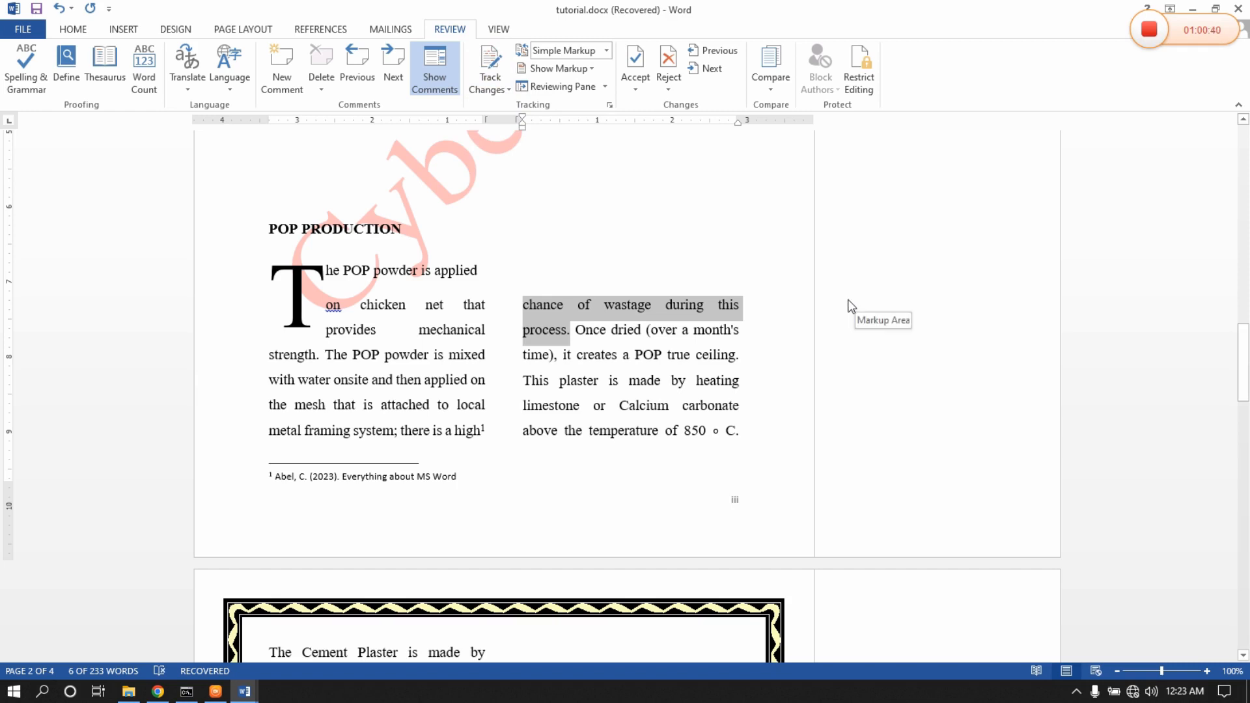
click(744, 316)
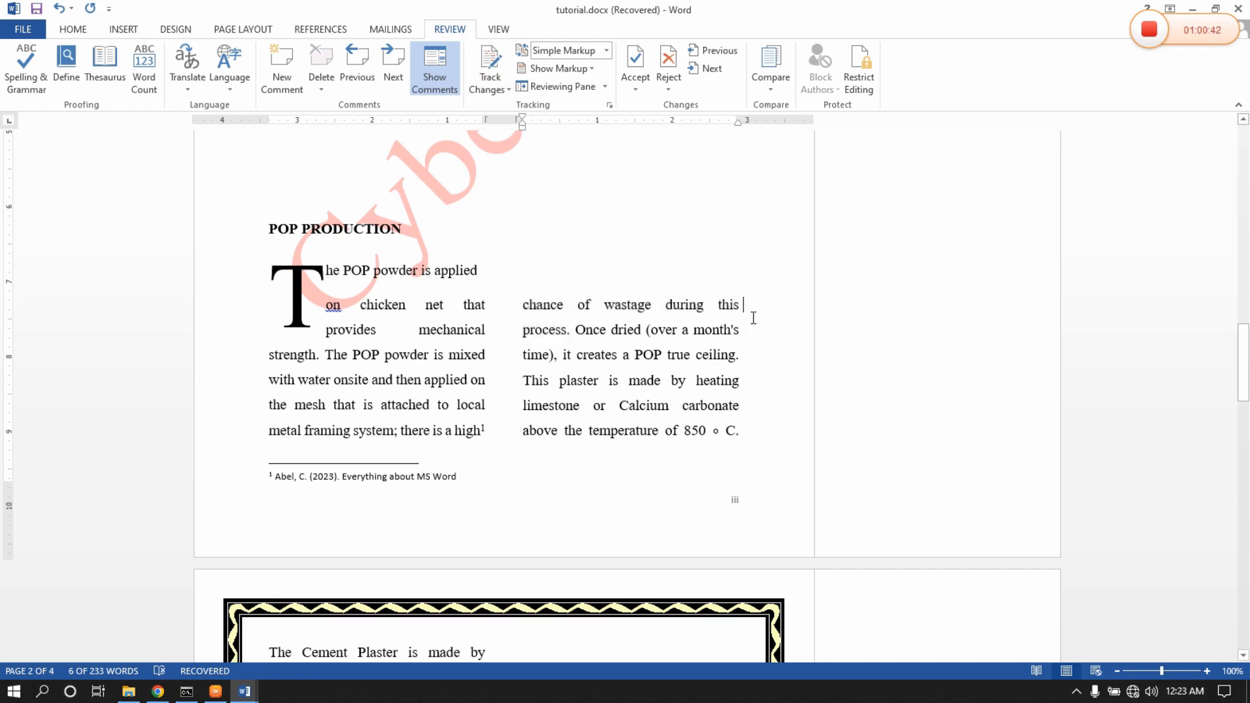
drag(743, 305, 523, 306)
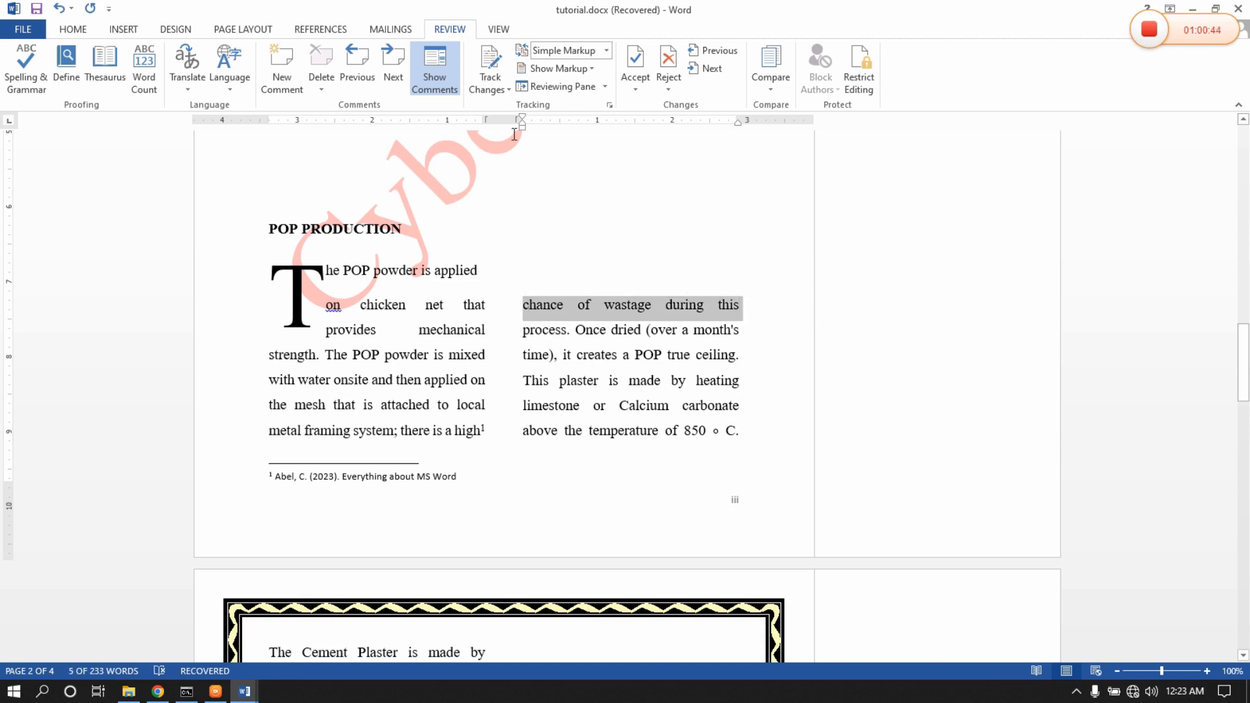
click(489, 89)
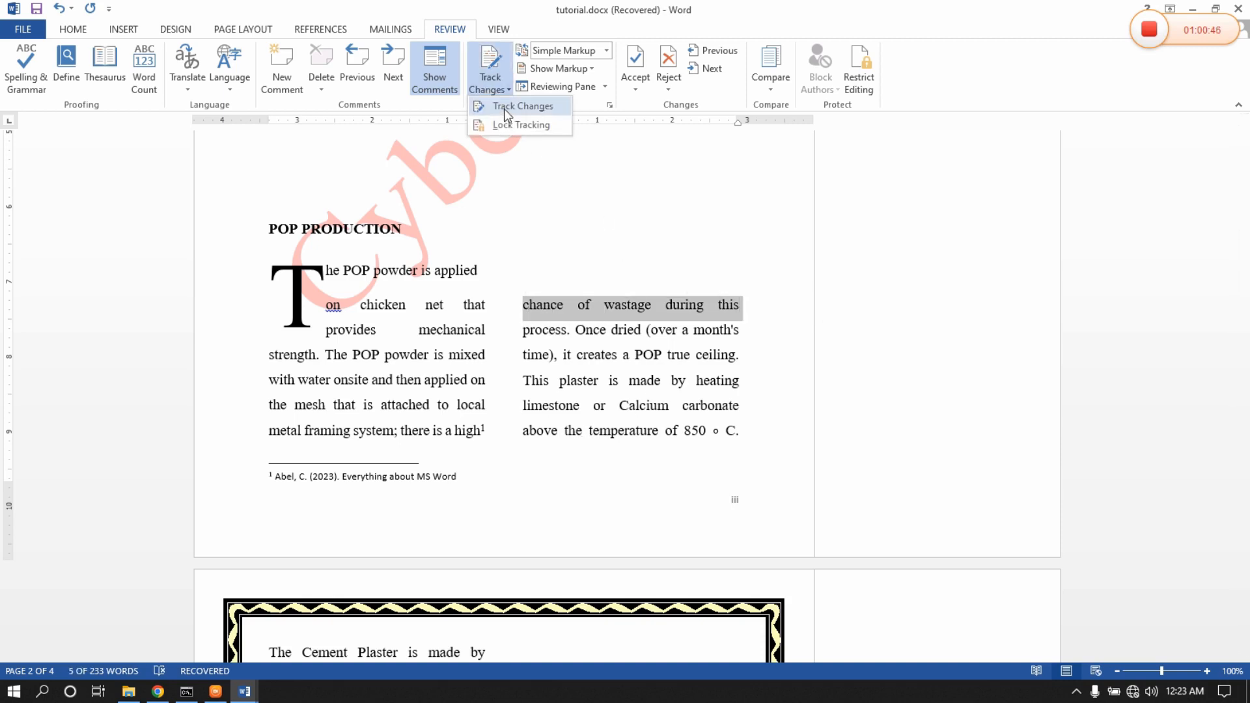
click(504, 107)
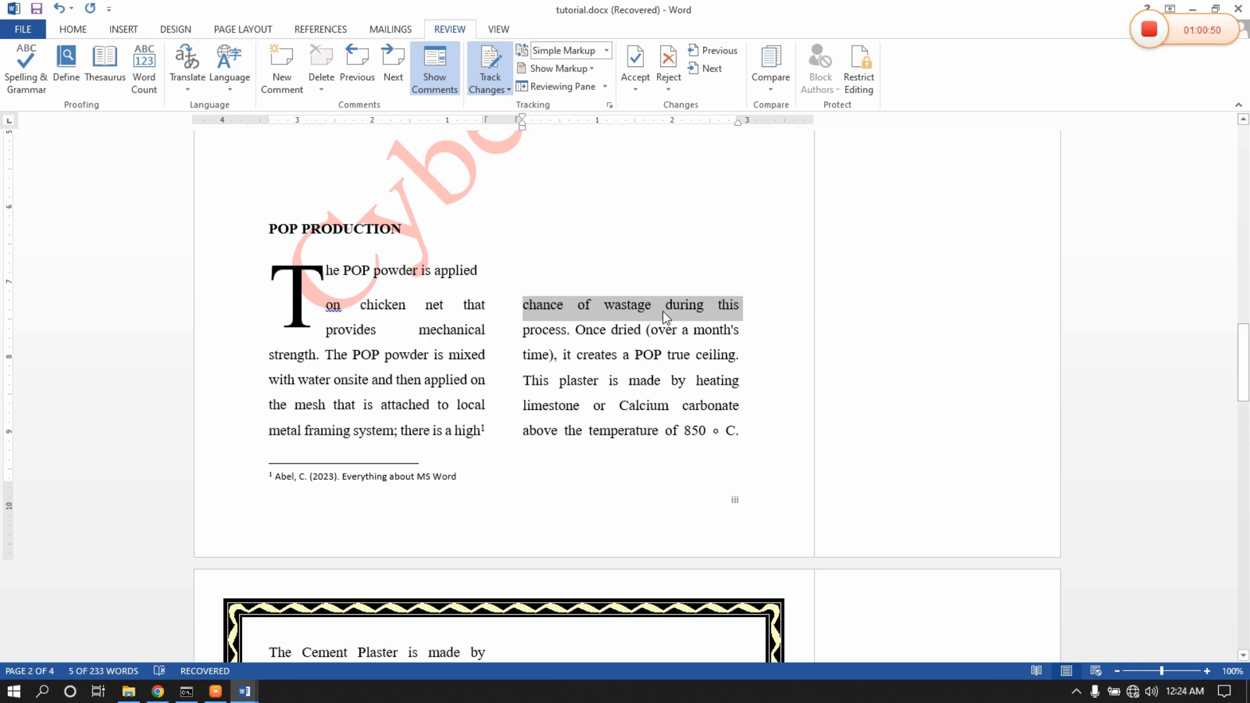
text(e)
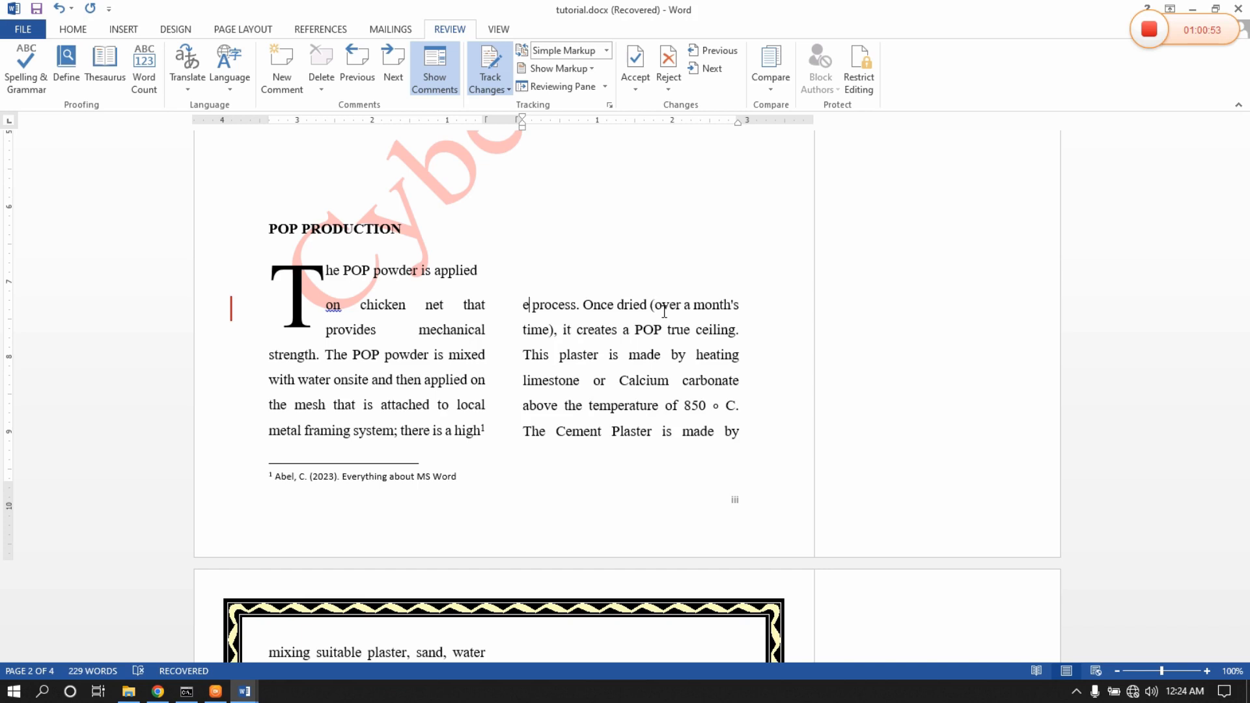
text(warw)
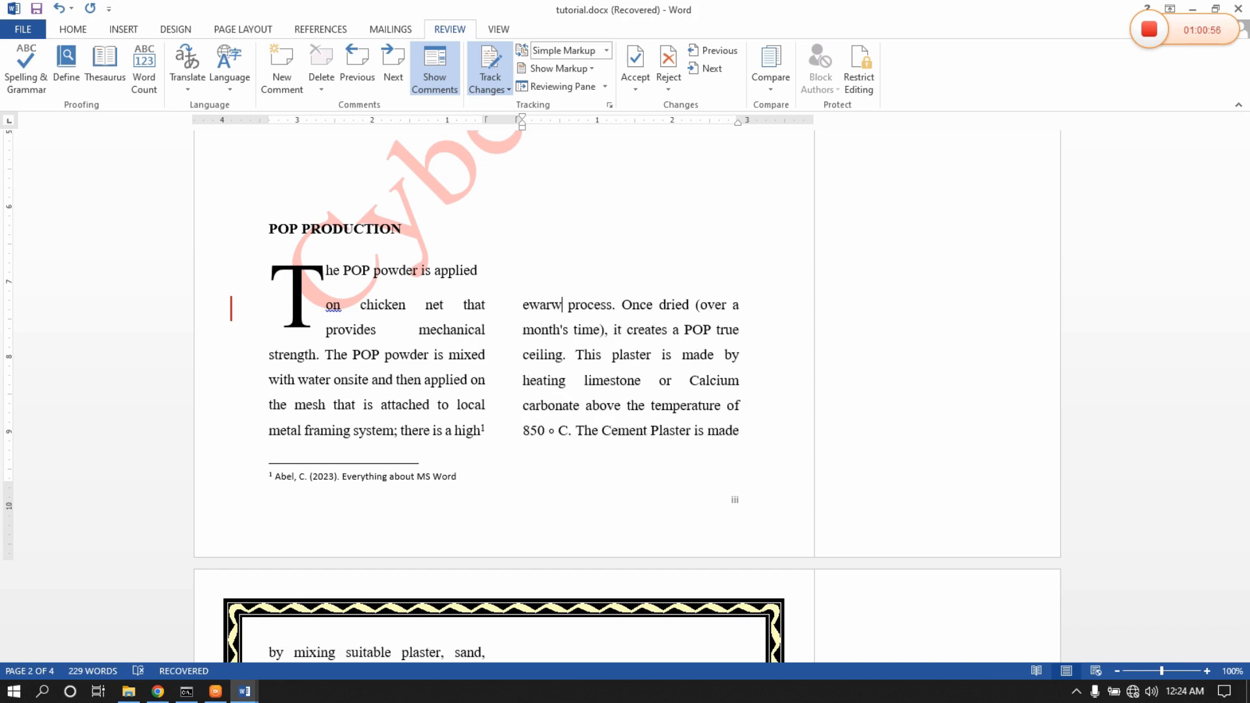
key(BackSpace)
key(BackSpace)
text(ste )
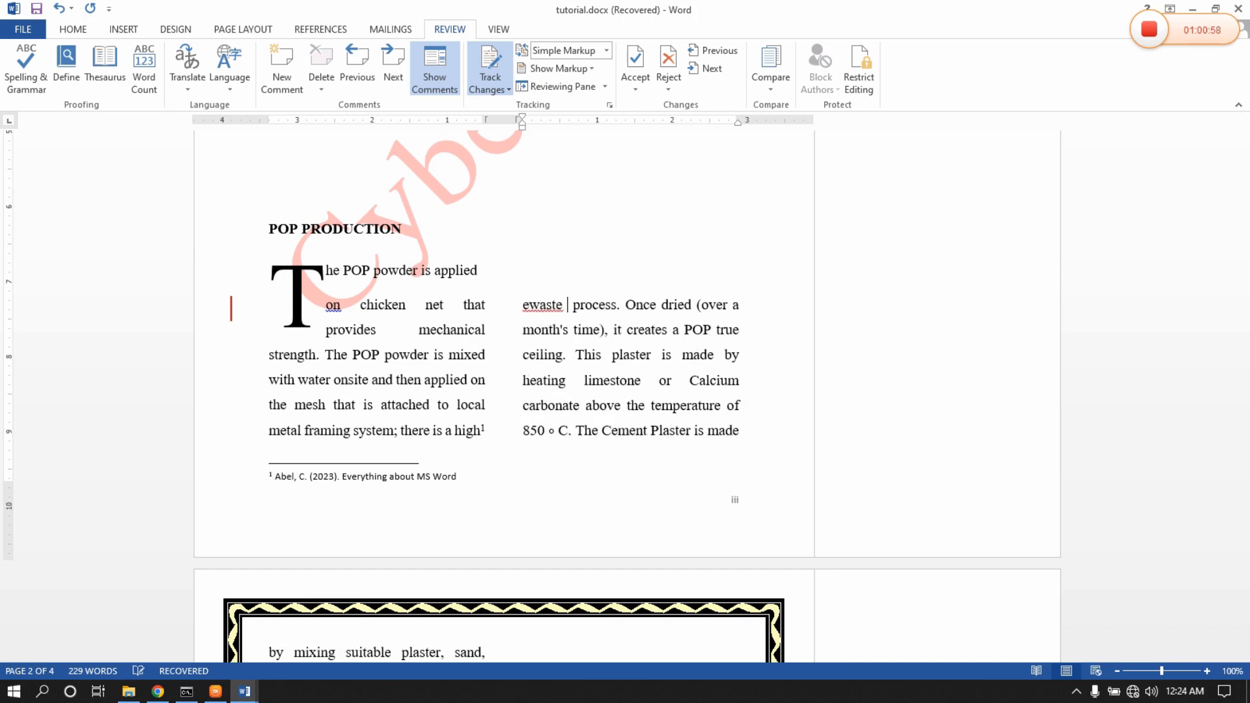
text(pro)
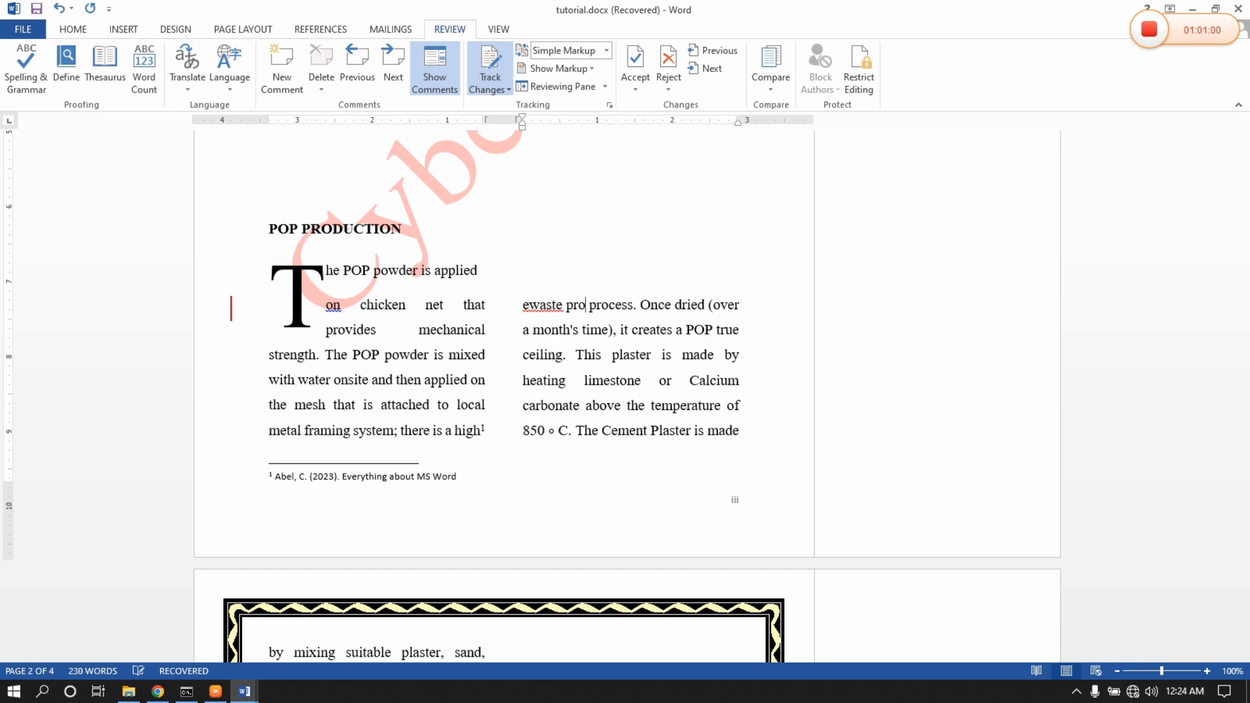
text(ducts)
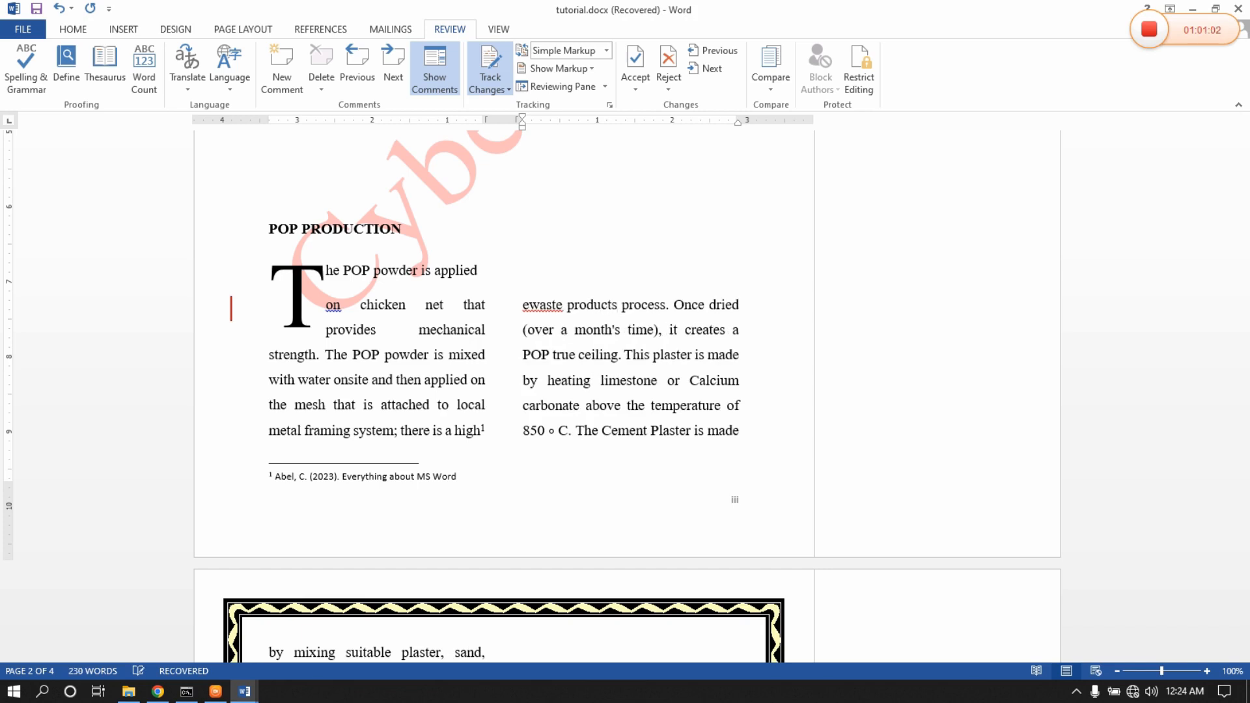
Hyphenate "ewaste" to "e-waste" and display All Markup with comments.
click(655, 330)
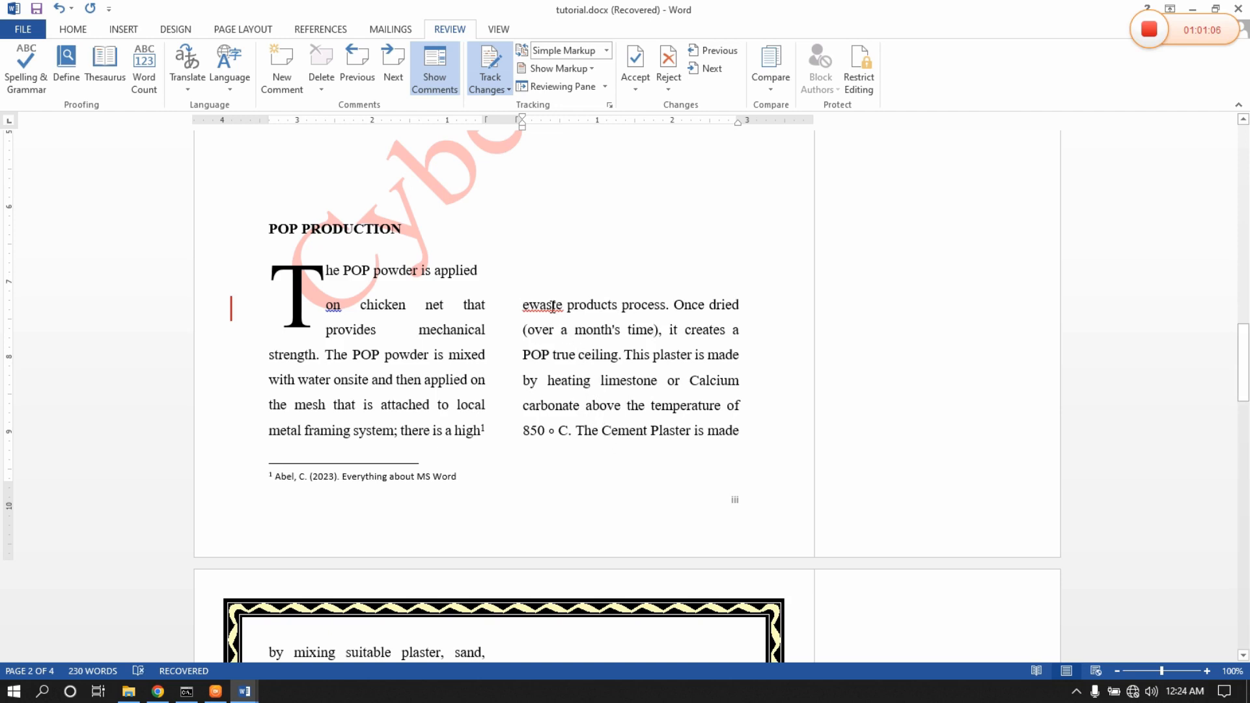
text(-)
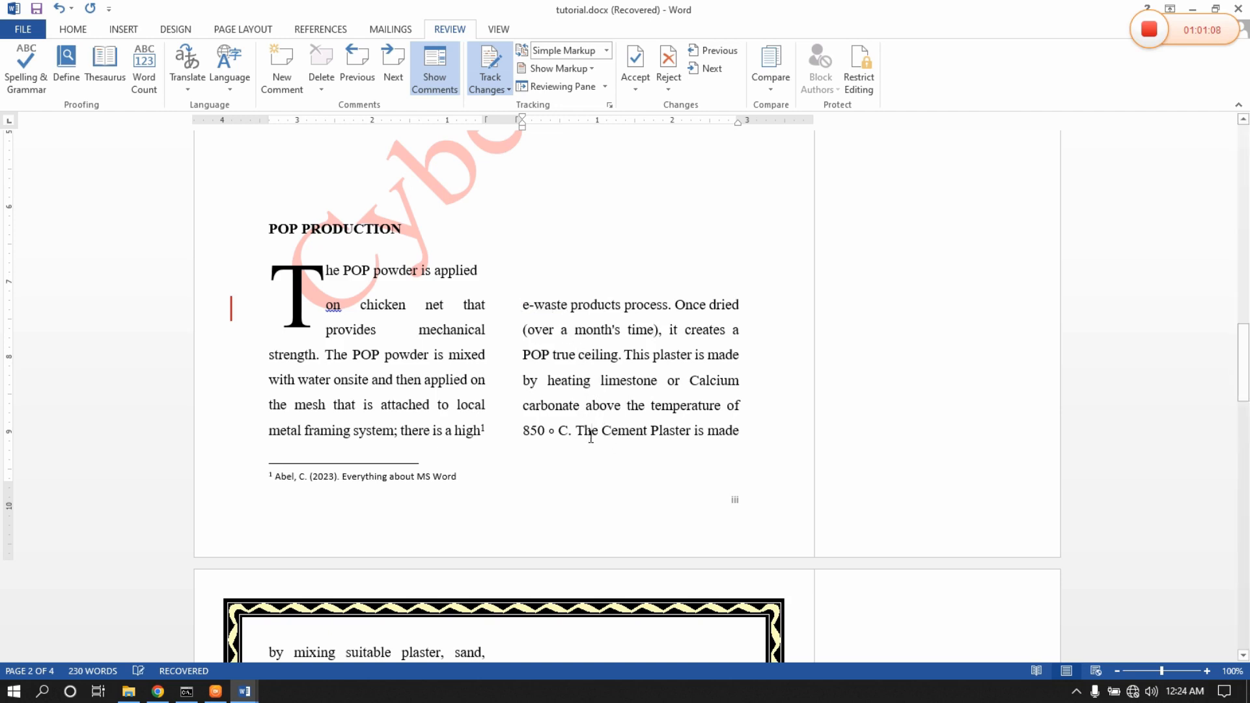
click(231, 304)
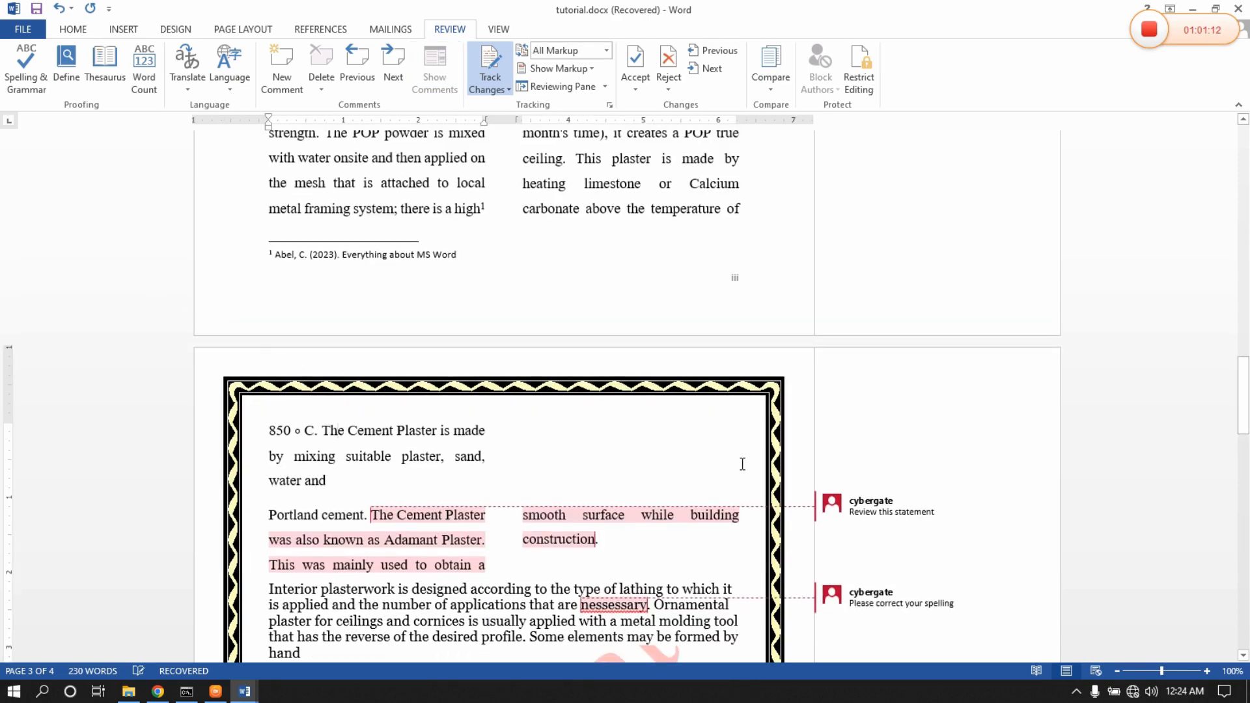
Return to the tracked deletion "chance of wastage during this" and view its revision pop-up.
scroll(750, 469, down, 3)
scroll(750, 468, down, 2)
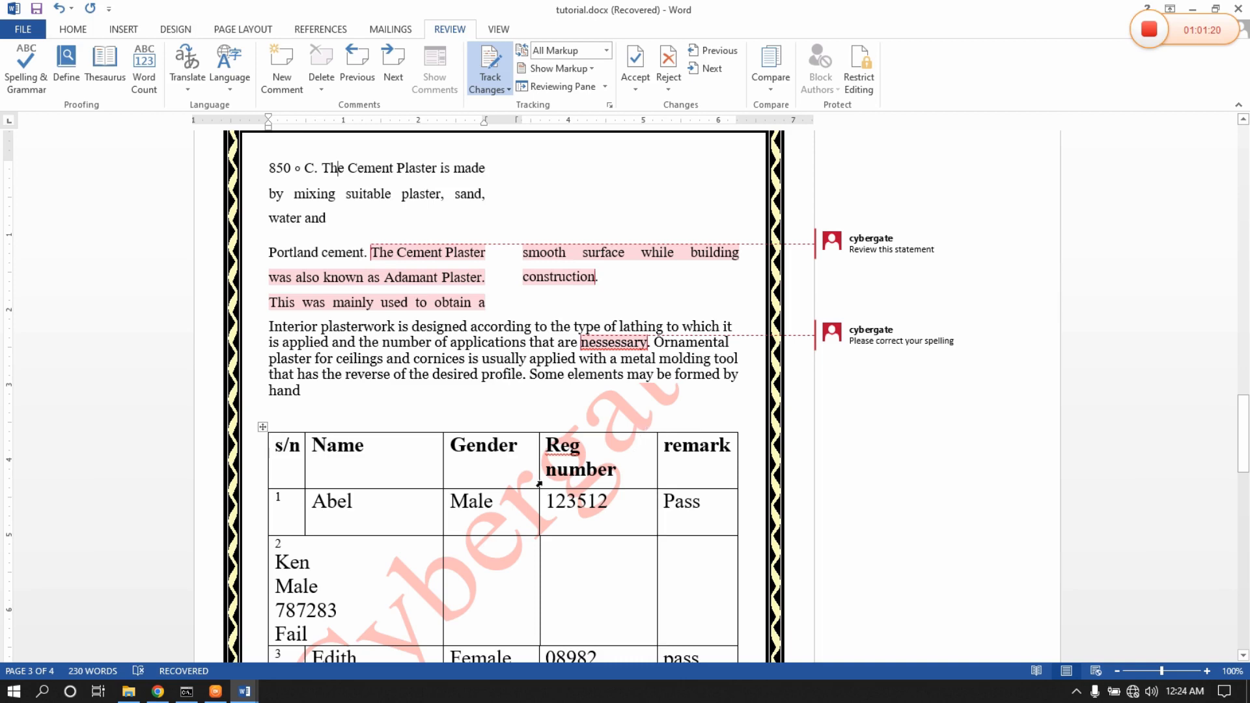
scroll(429, 376, up, 8)
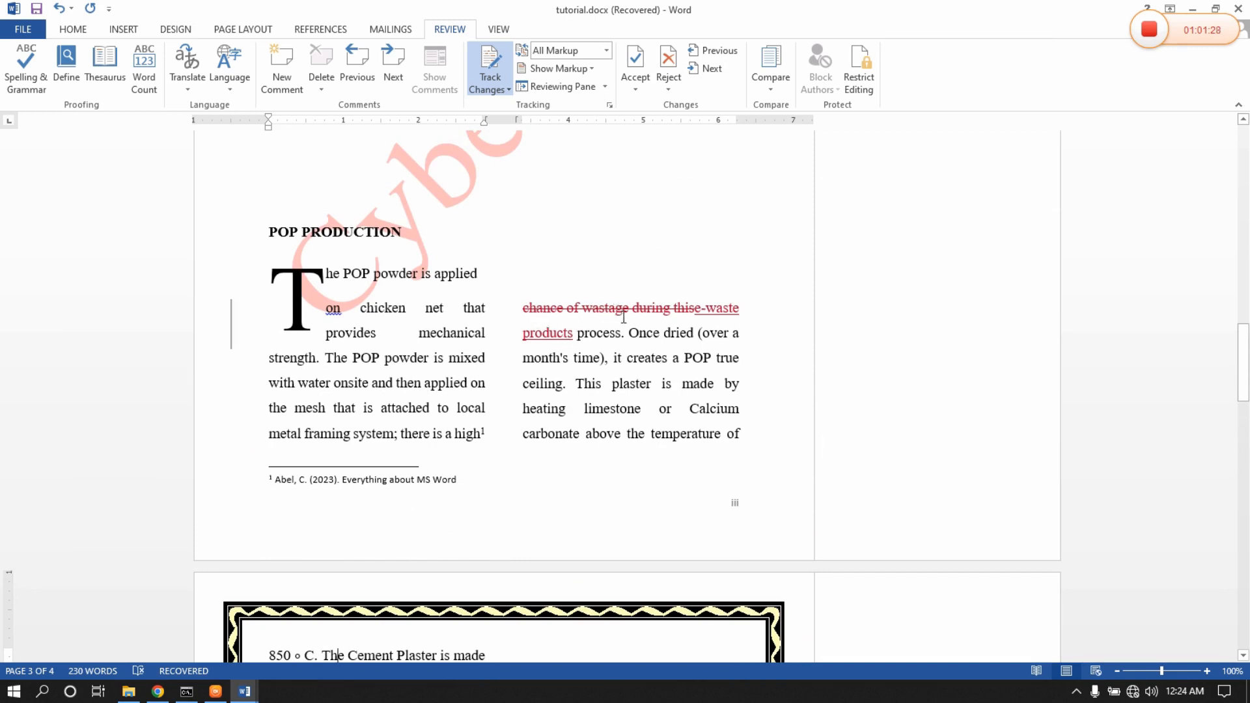
click(697, 315)
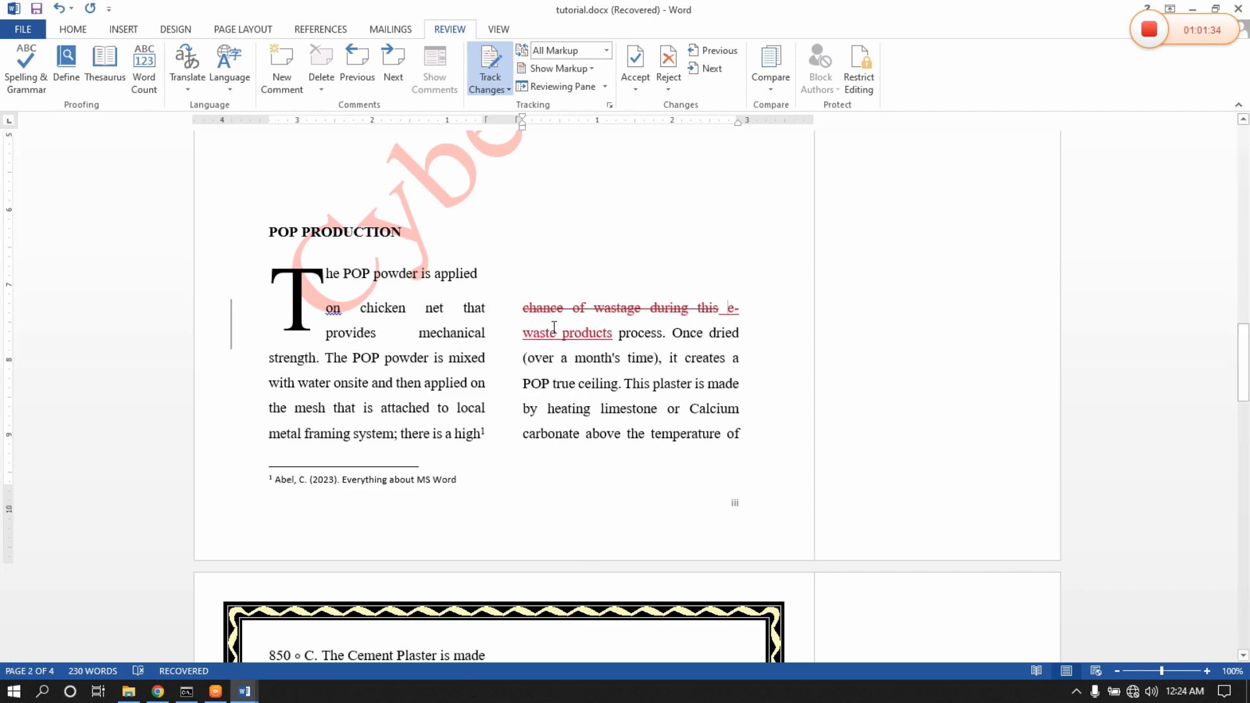
mouse_move(524, 310)
drag(726, 307, 524, 307)
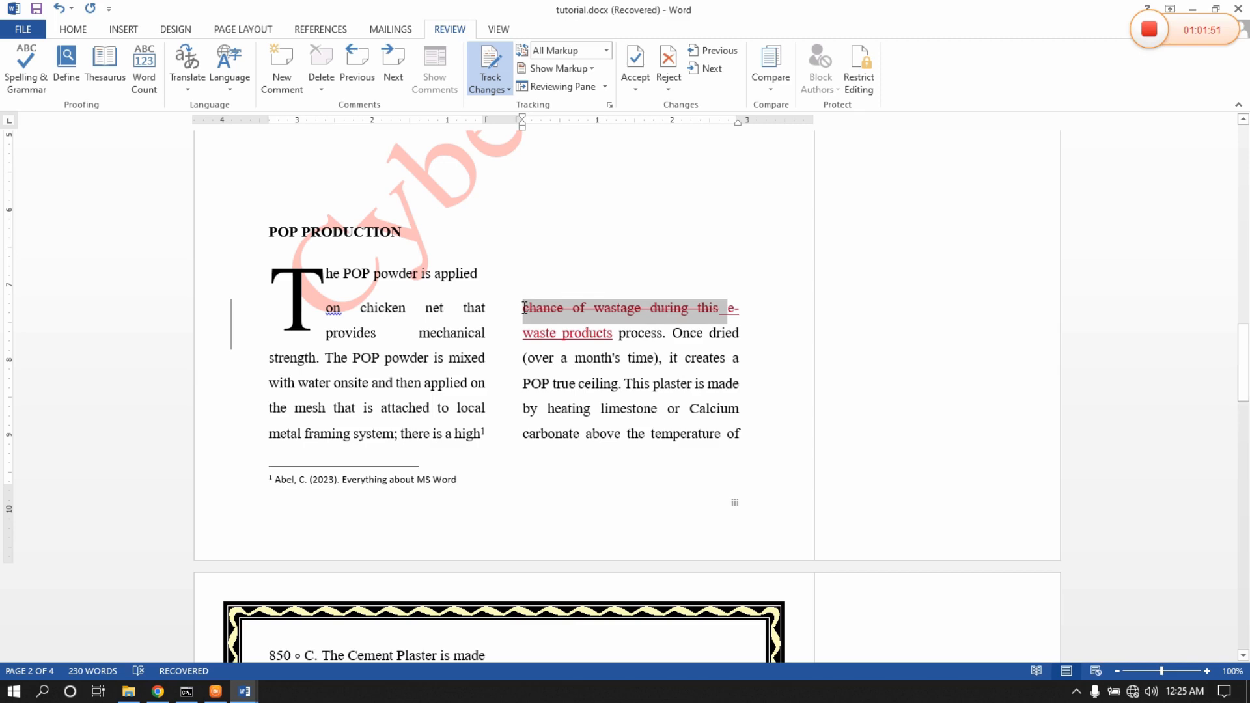
click(676, 384)
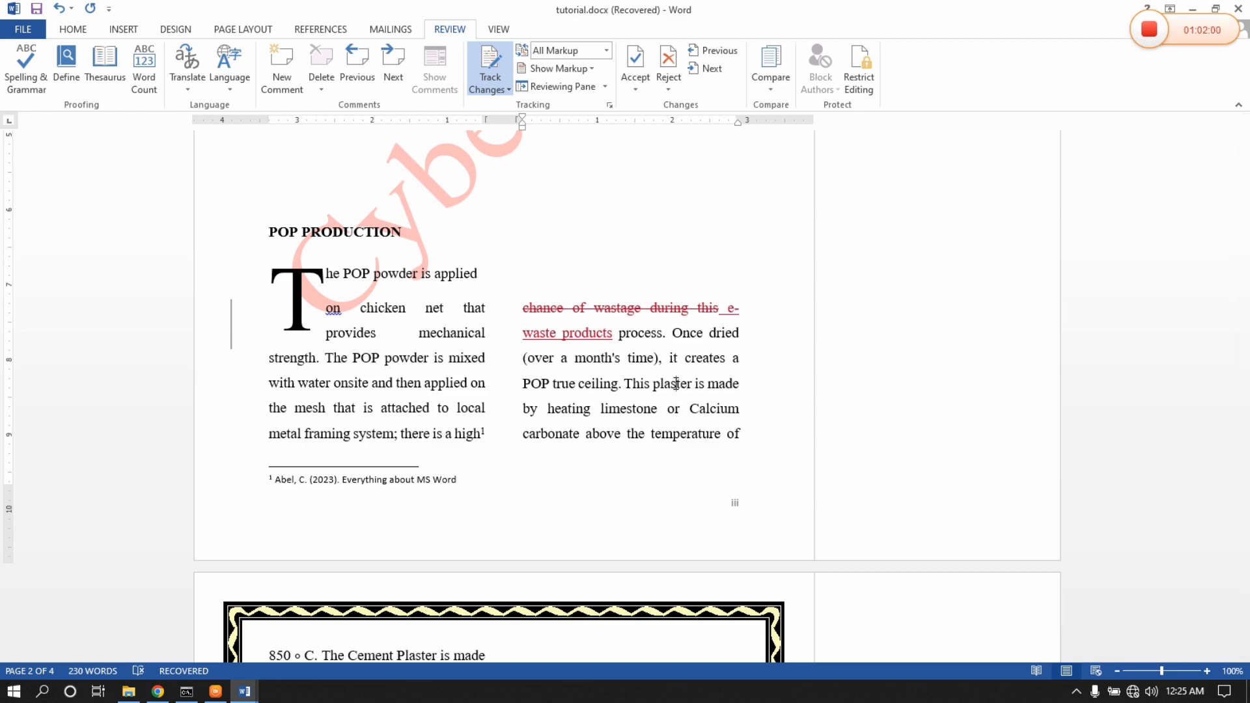
drag(726, 312, 612, 336)
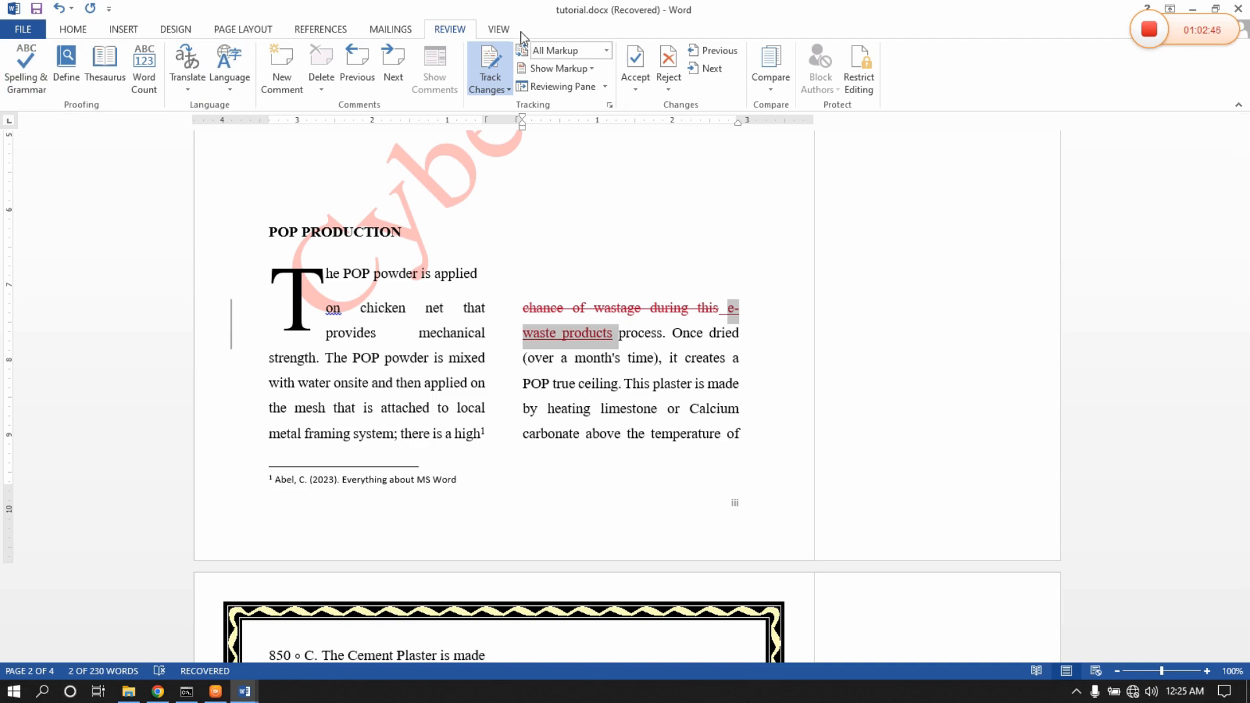
Try Read Mode and Print Layout, then settle on Web Layout and scroll the document.
click(498, 33)
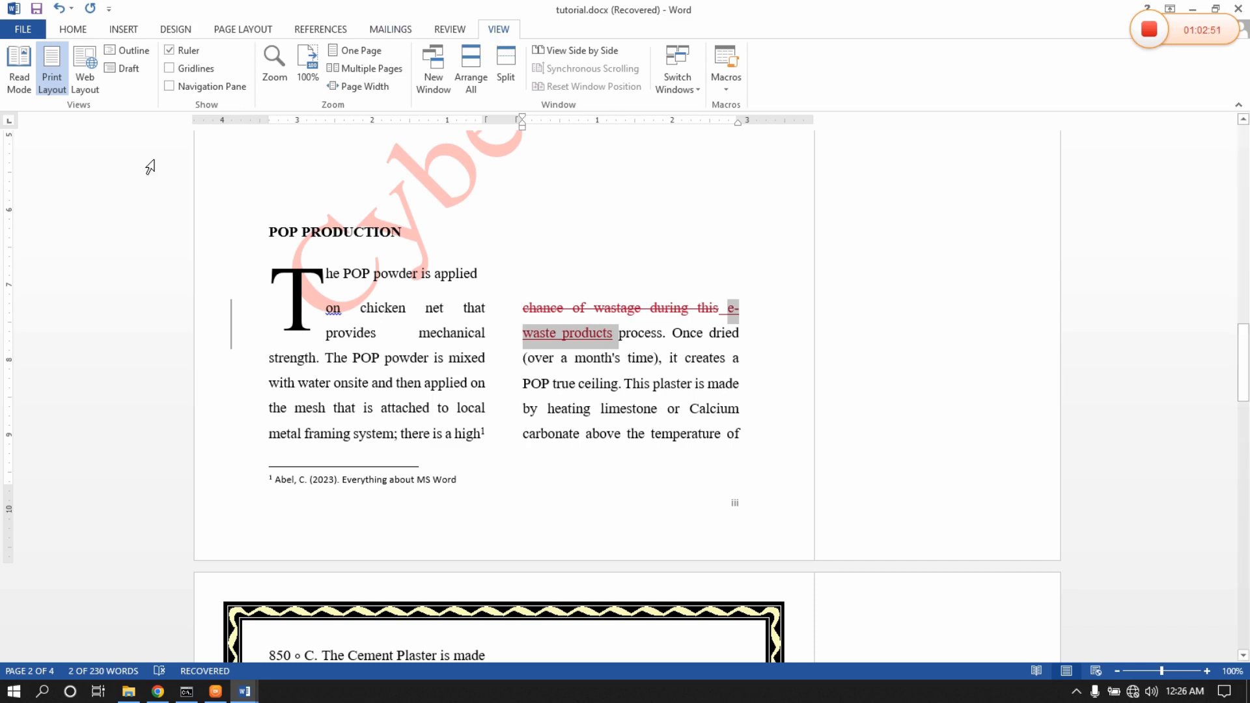
click(1039, 671)
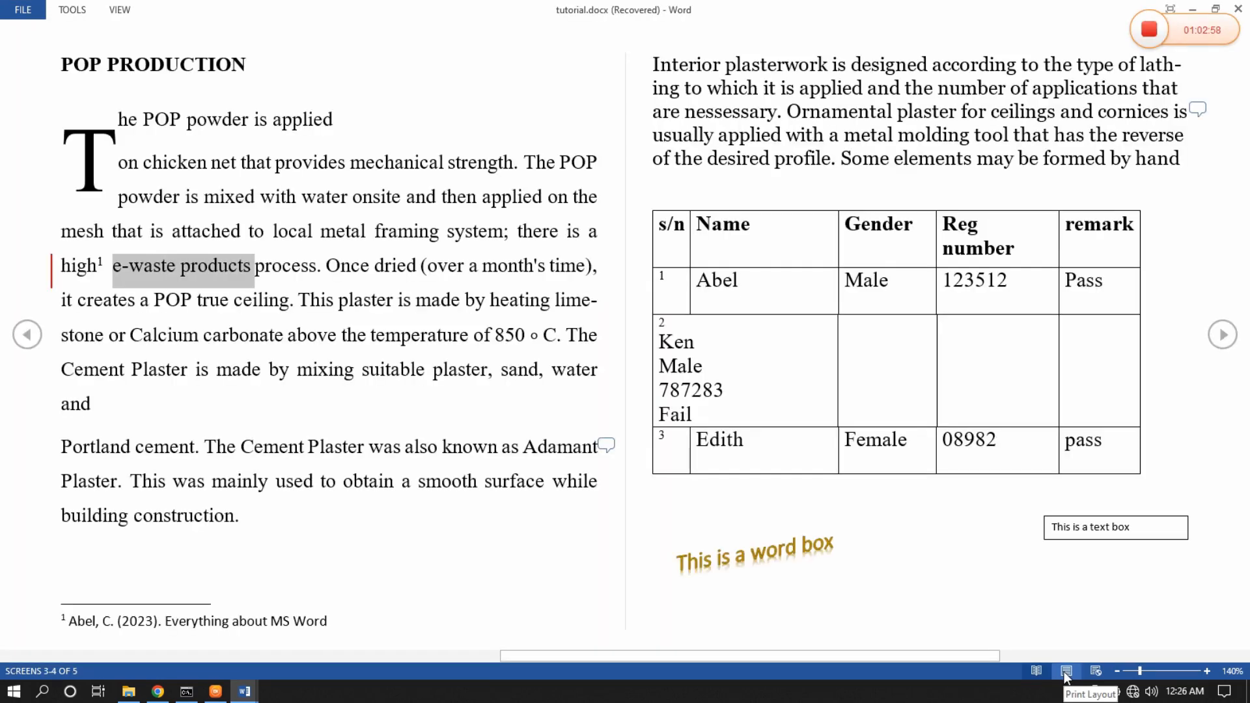
click(1066, 674)
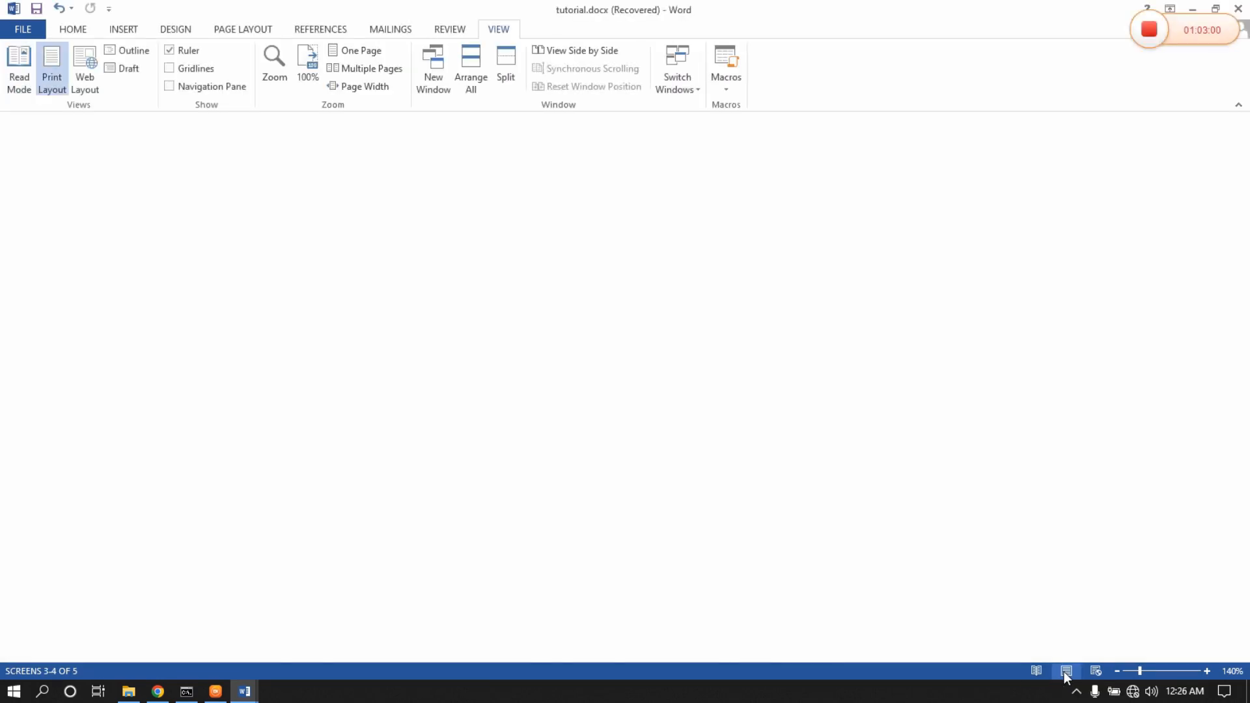
click(1096, 671)
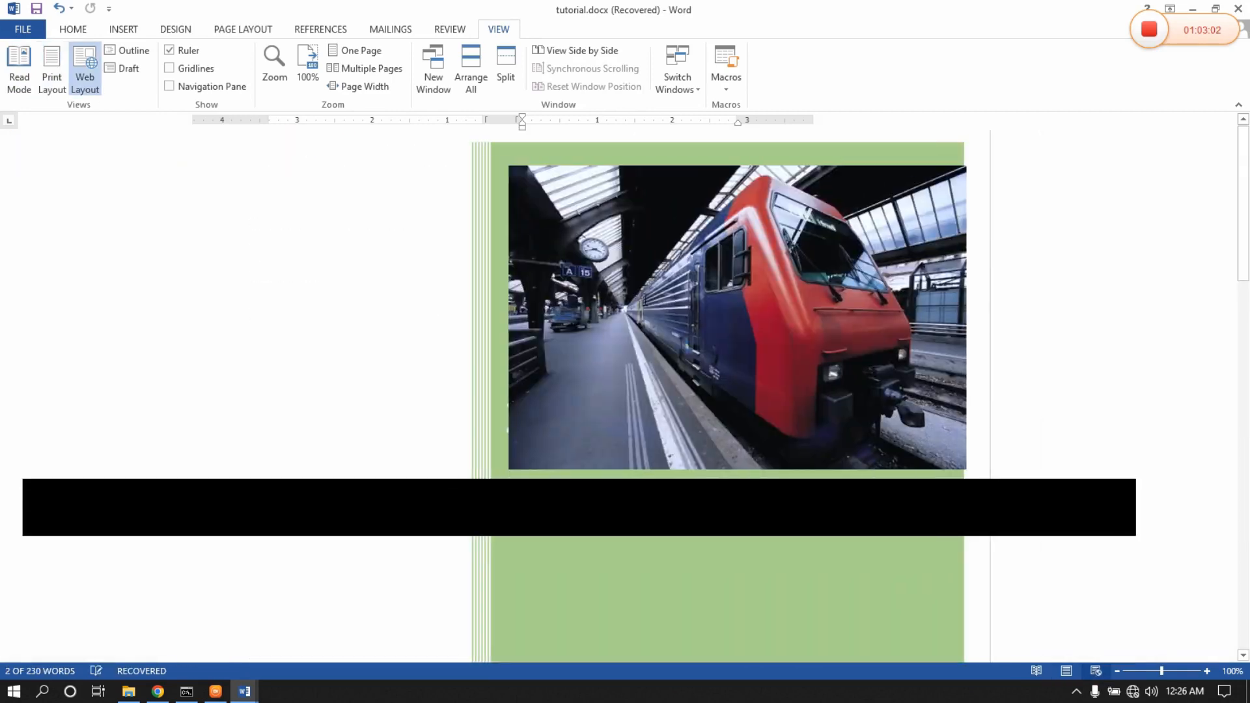
scroll(514, 449, up, 5)
scroll(516, 455, down, 9)
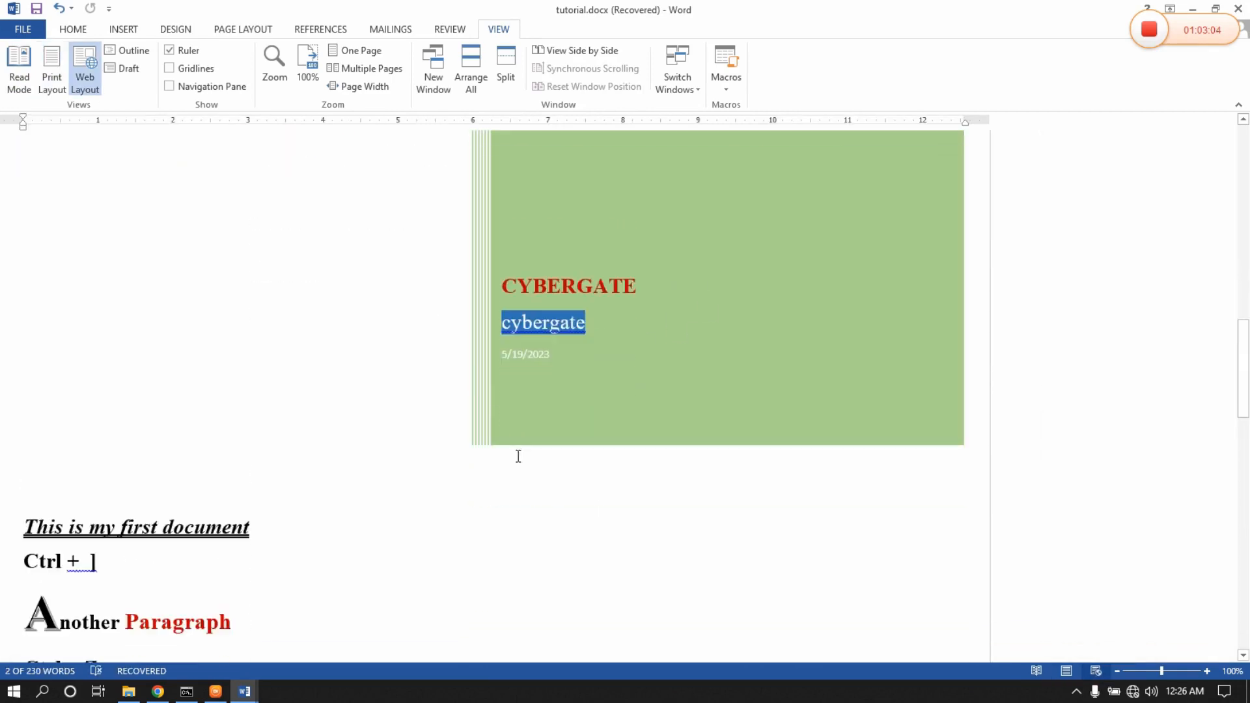
scroll(527, 467, down, 12)
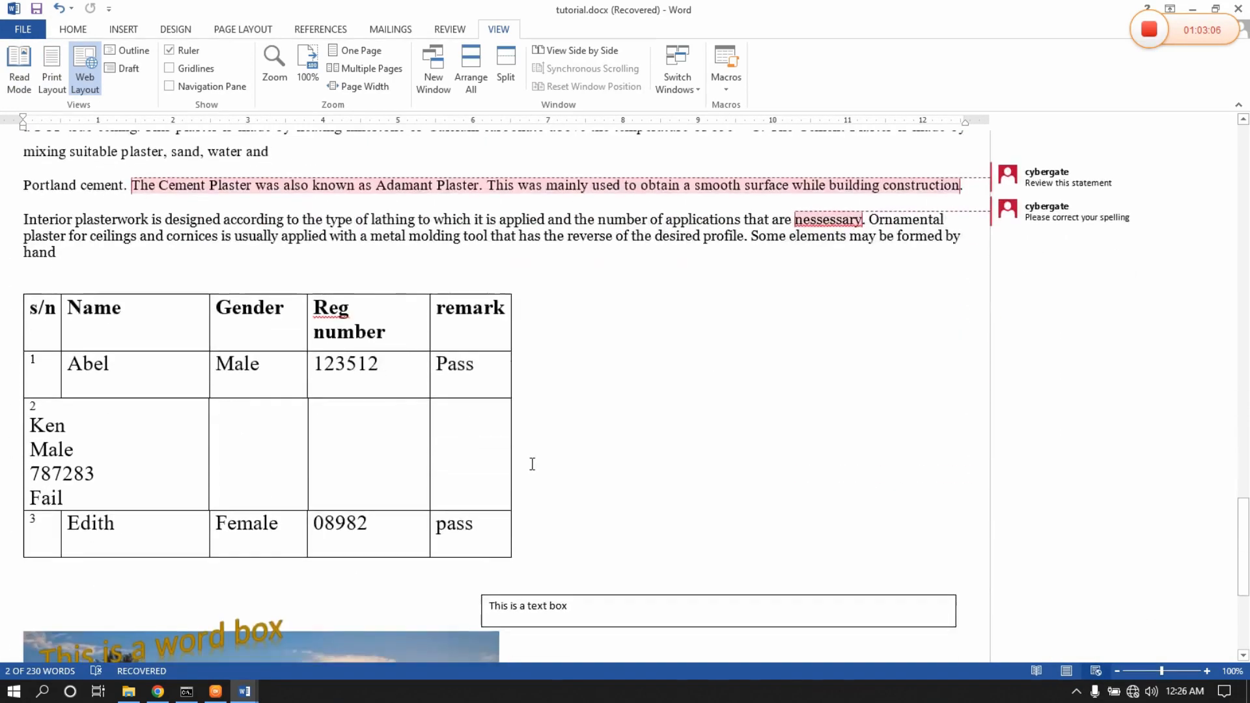
scroll(532, 463, up, 5)
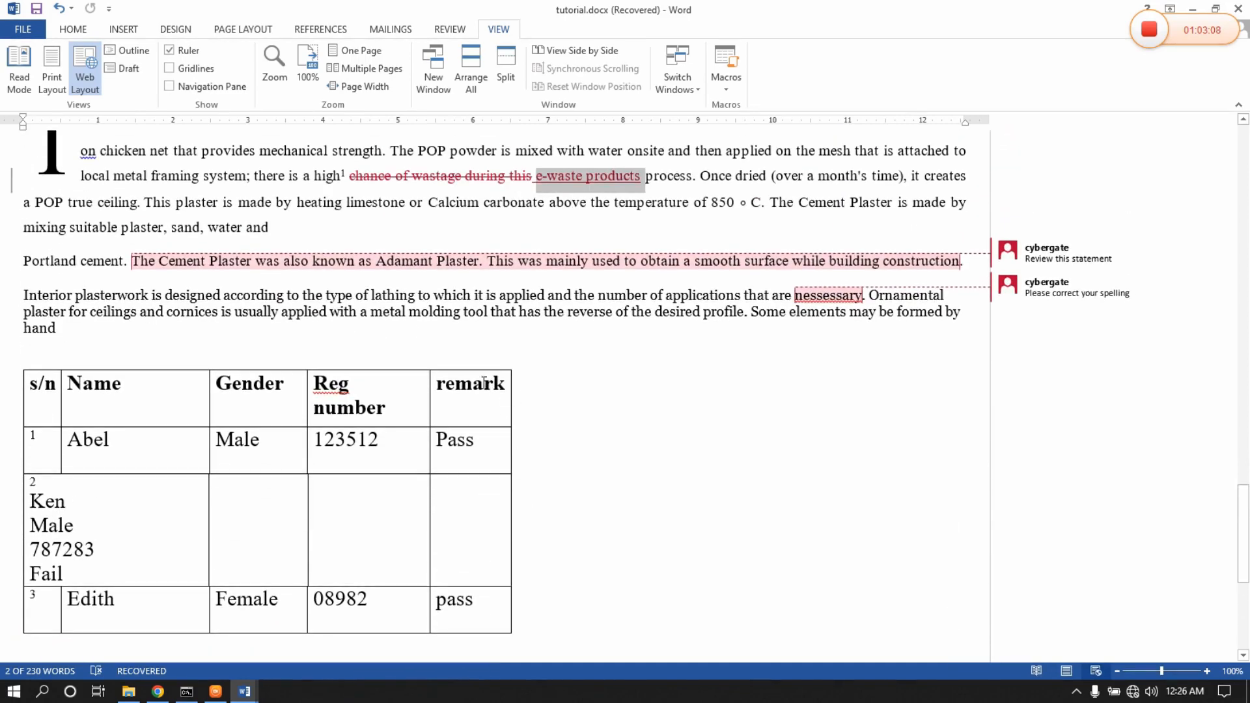
Return to Print Layout, adjust the zoom, and toggle the ruler off and back on.
click(1066, 670)
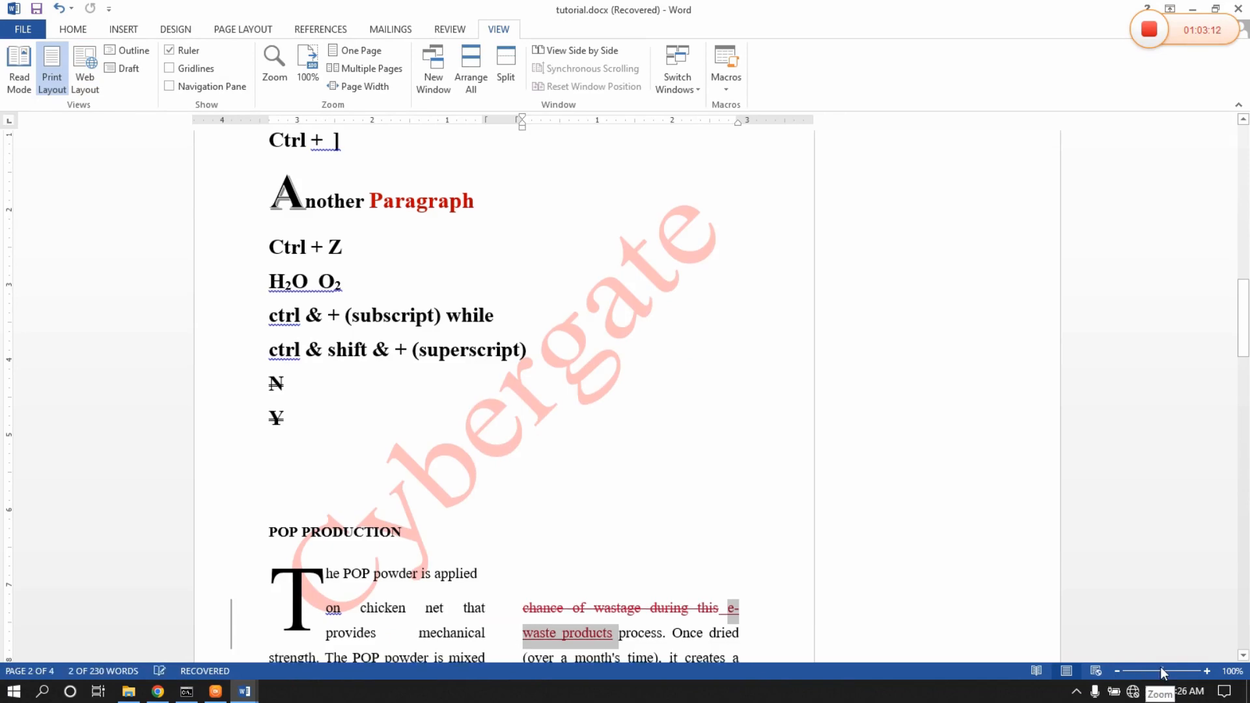
mouse_move(1161, 671)
mouse_down()
mouse_move(1140, 672)
mouse_move(1174, 664)
mouse_move(1163, 669)
mouse_up()
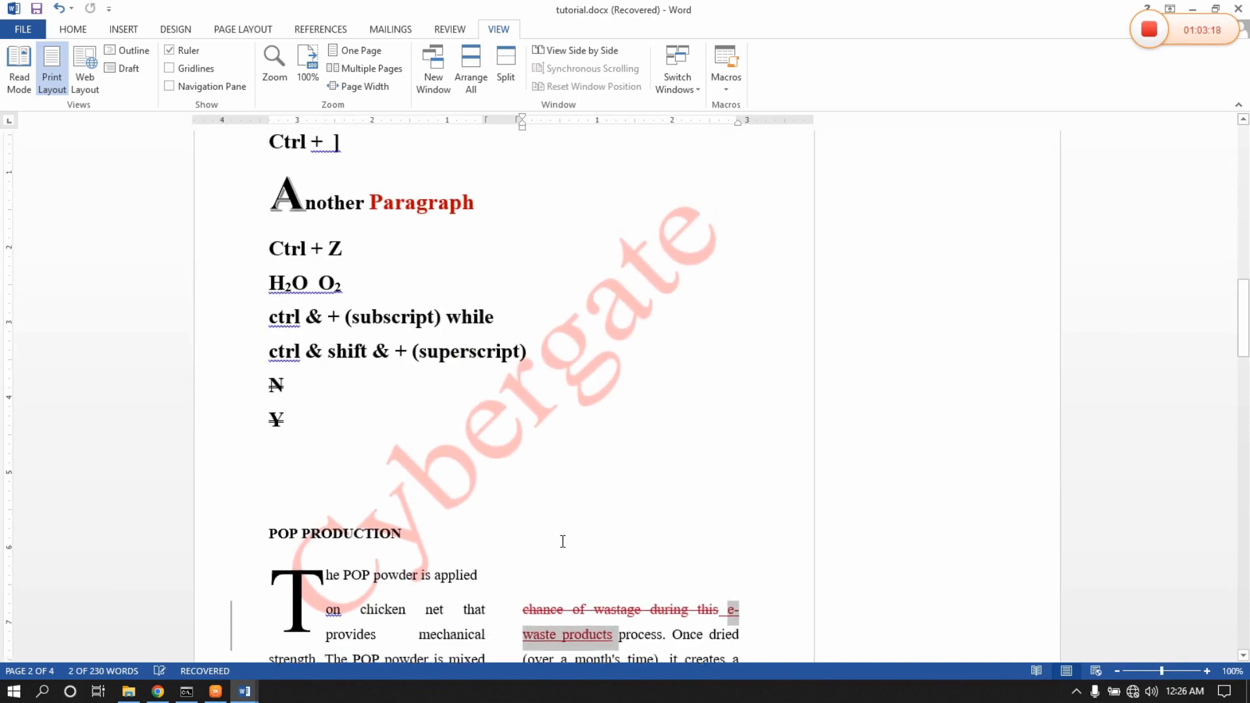
scroll(562, 542, up, 3)
scroll(563, 541, up, 2)
ctrl+scroll(563, 542, up, 6)
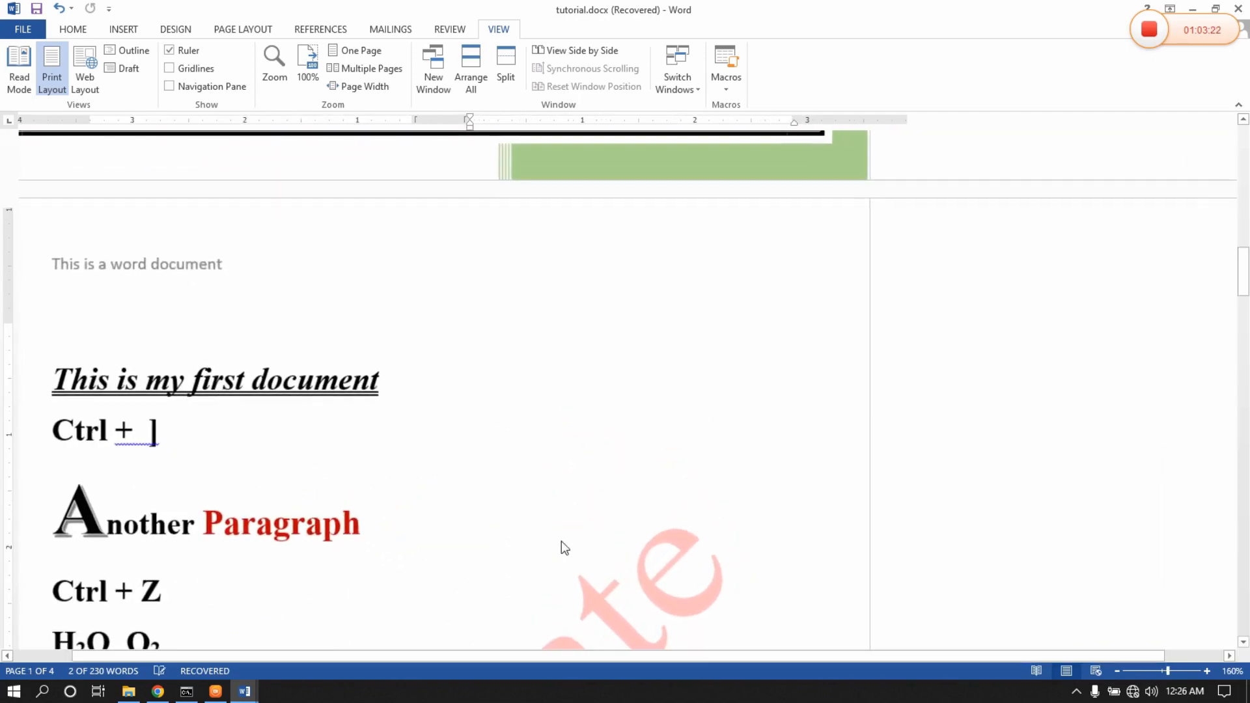
ctrl+scroll(562, 542, down, 9)
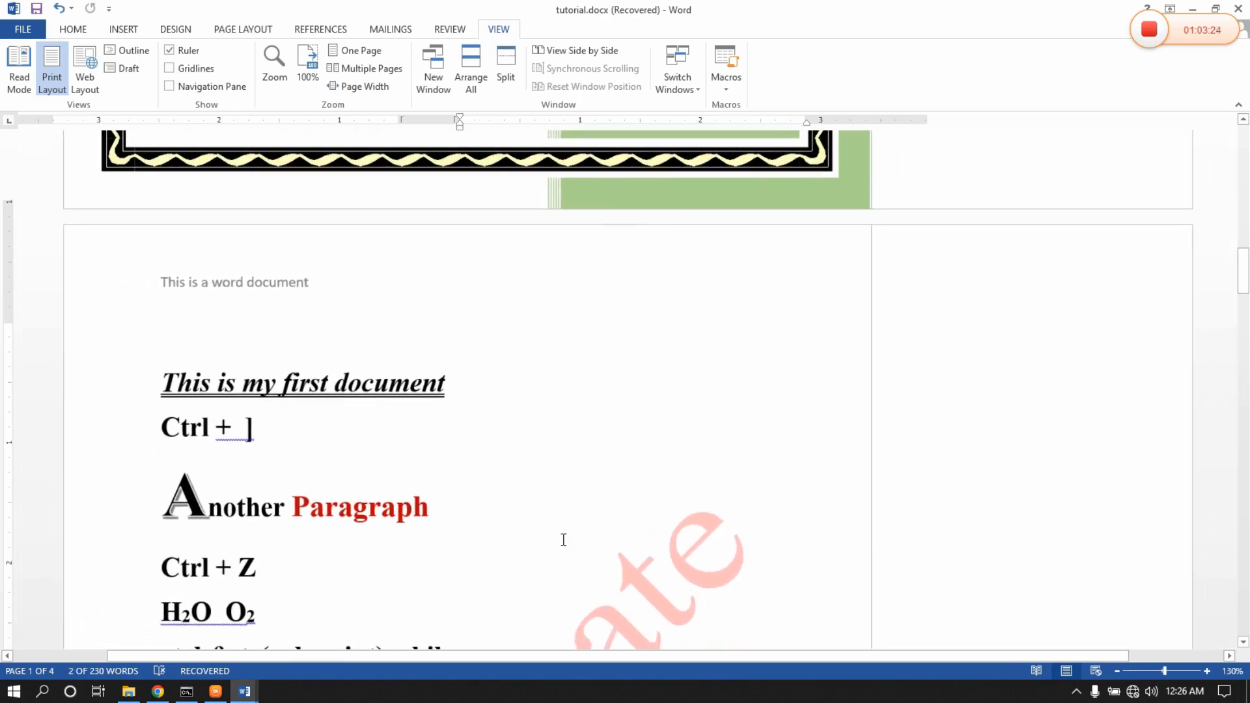
ctrl+scroll(562, 538, down, 4)
ctrl+scroll(562, 538, up, 5)
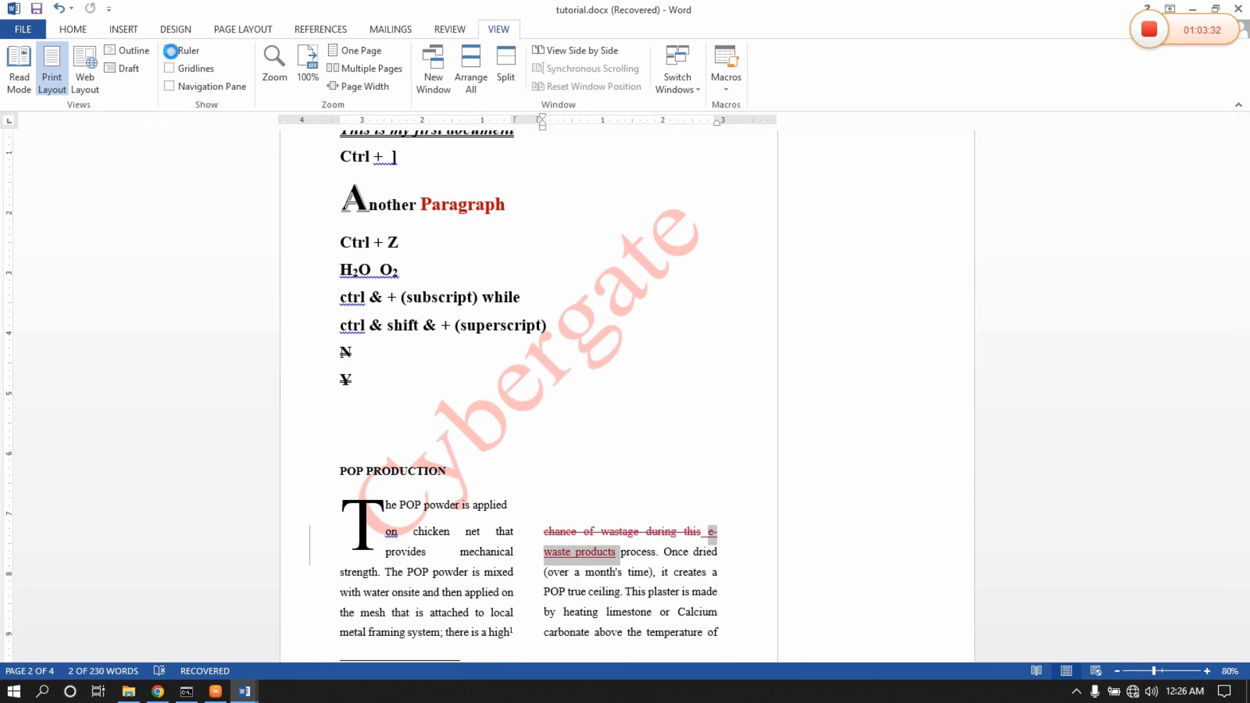
click(170, 52)
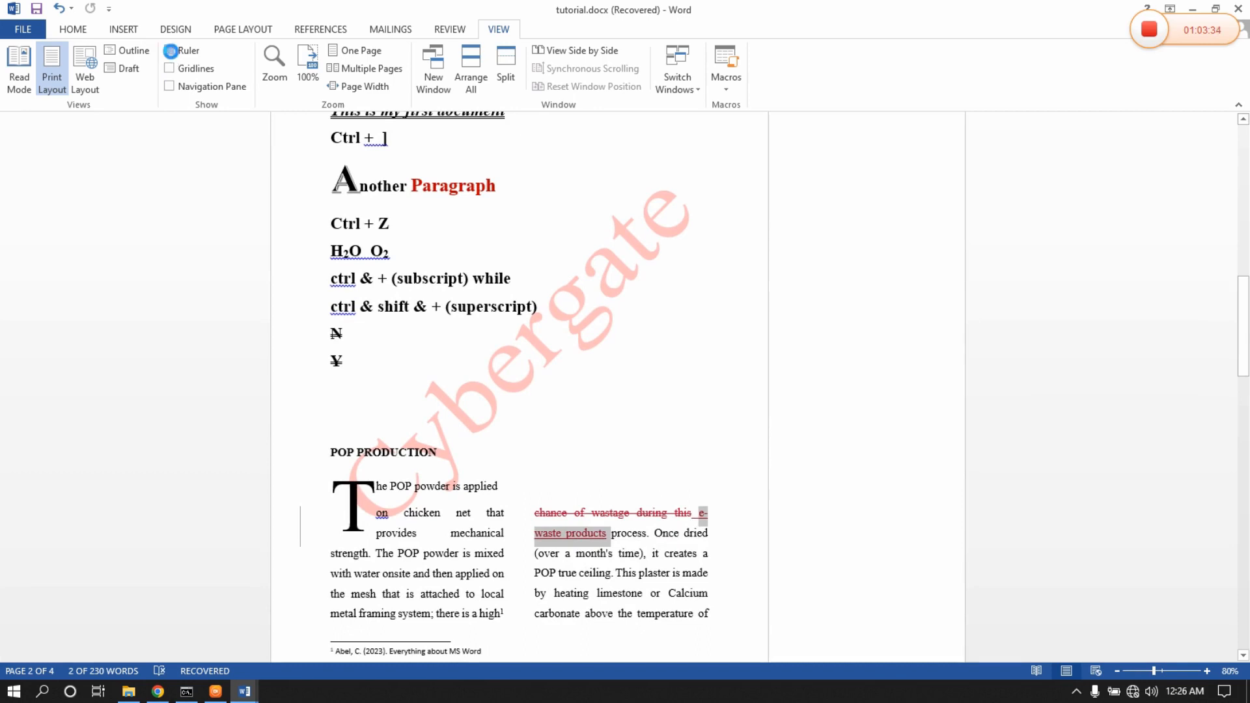
click(171, 53)
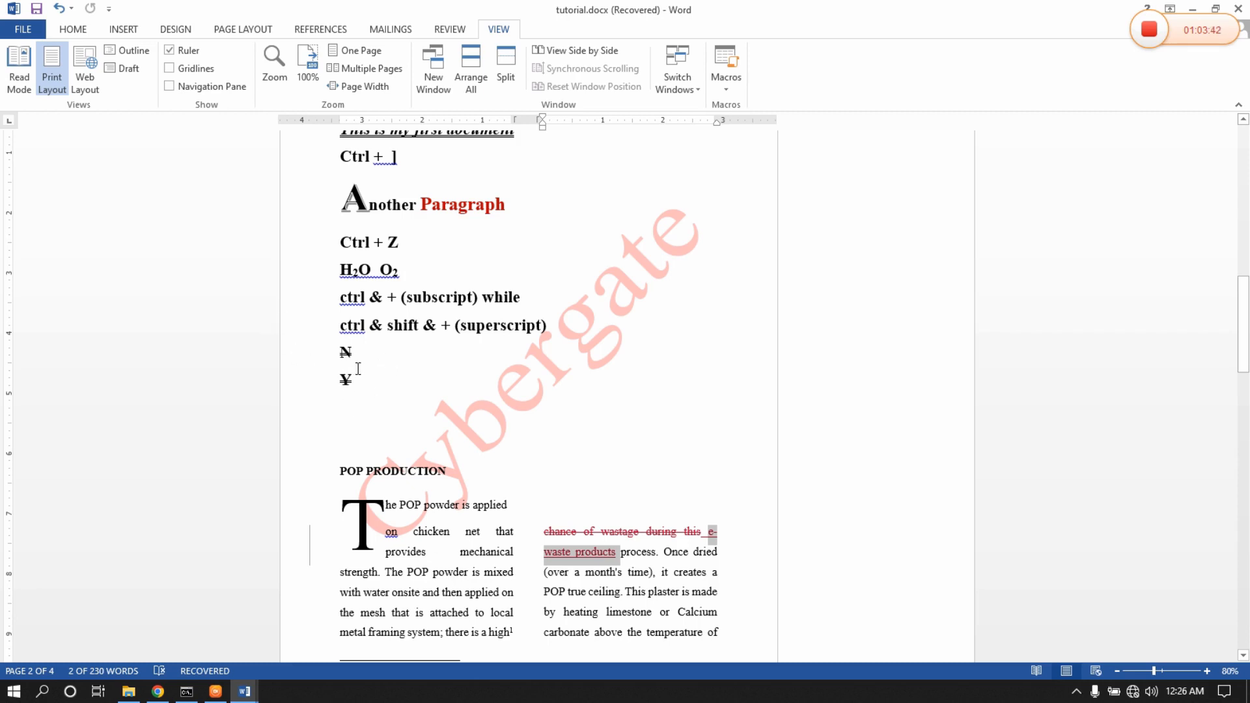
Reset the document magnification to 100% and scroll through the tutorial document.
click(308, 66)
scroll(546, 446, up, 10)
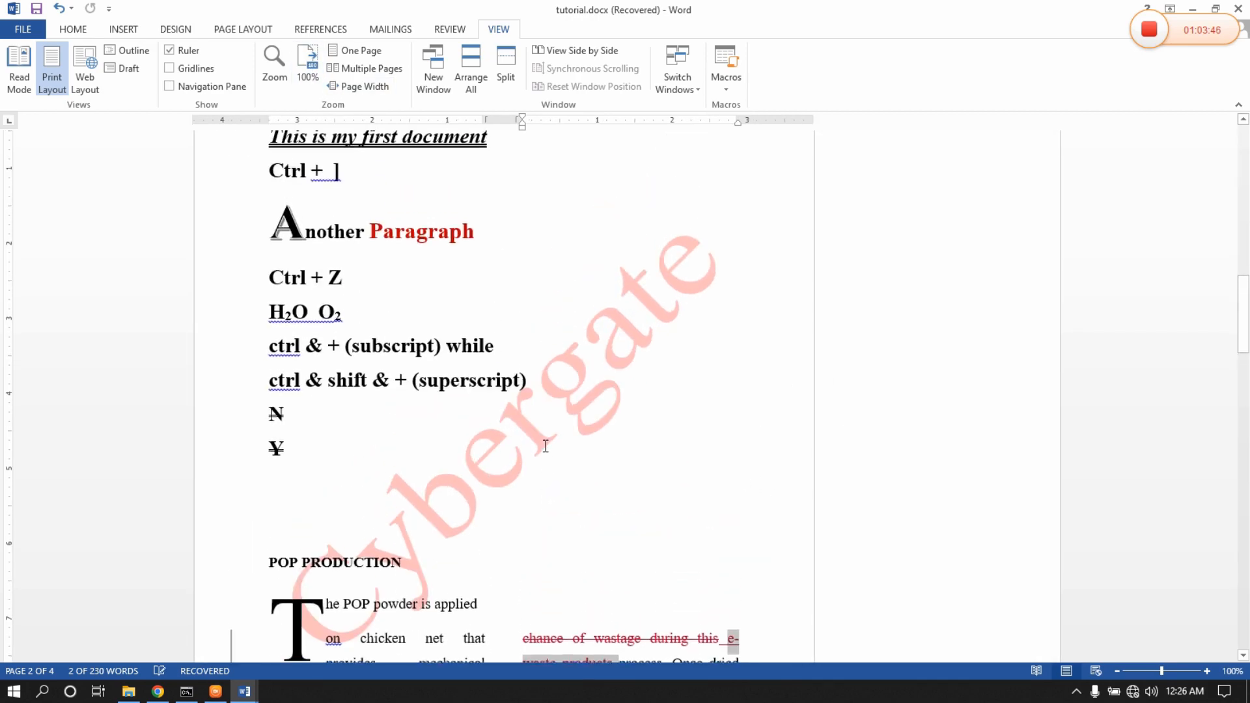
scroll(545, 446, up, 10)
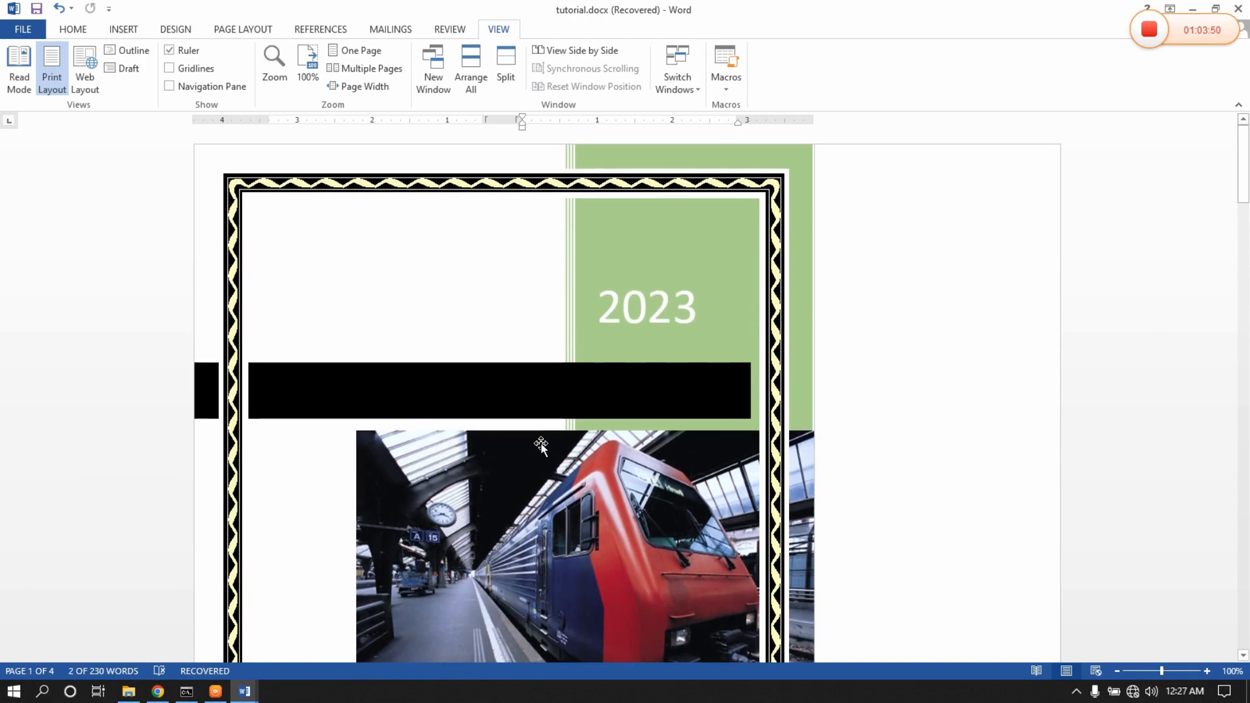
scroll(544, 446, down, 15)
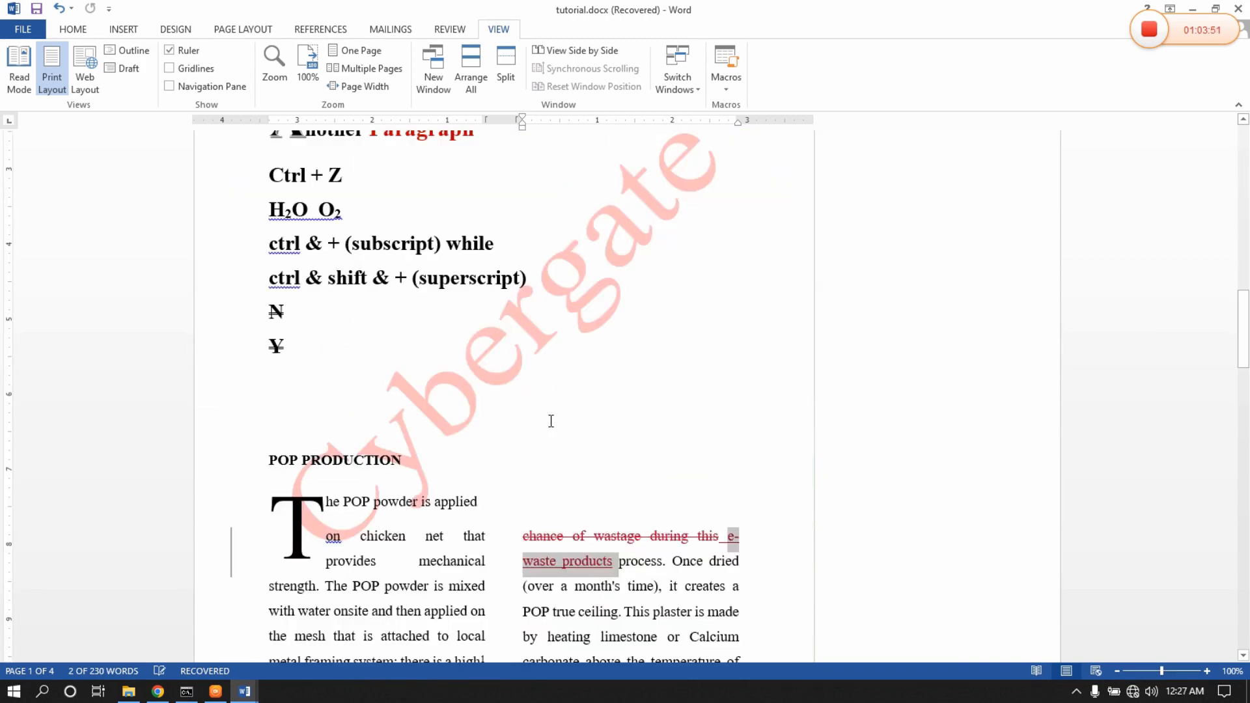
scroll(551, 422, down, 20)
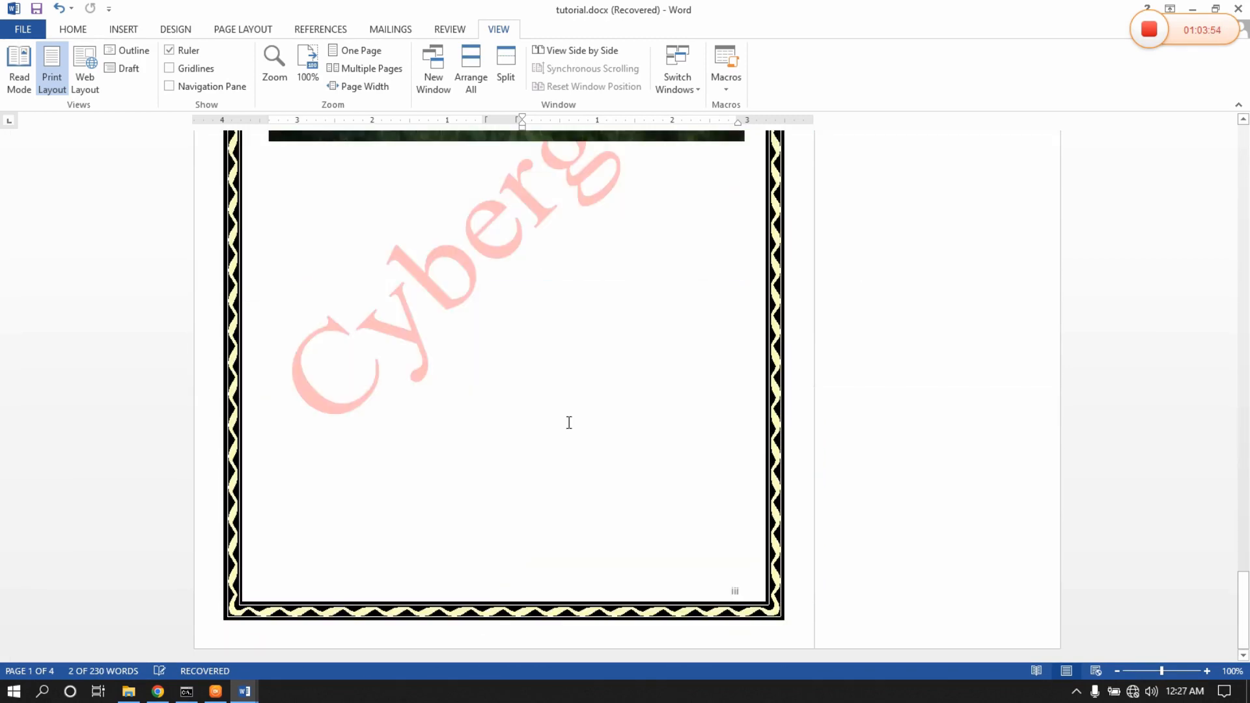
scroll(569, 423, up, 20)
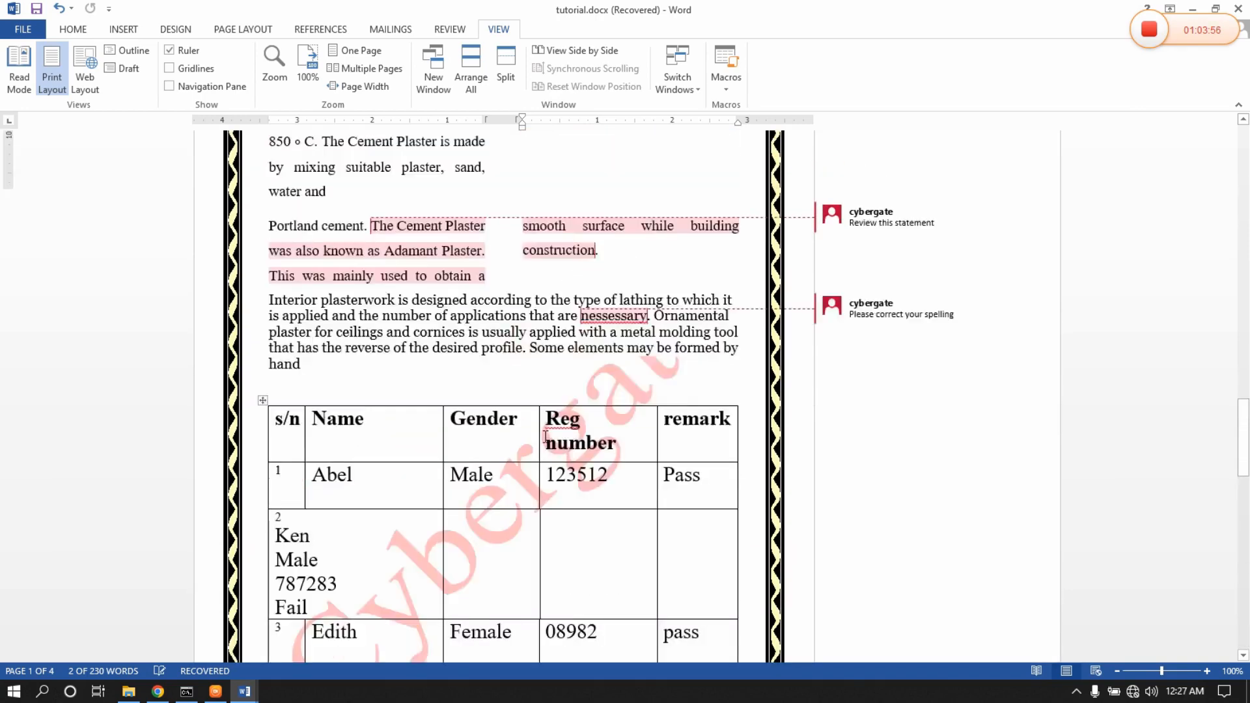
scroll(545, 437, up, 20)
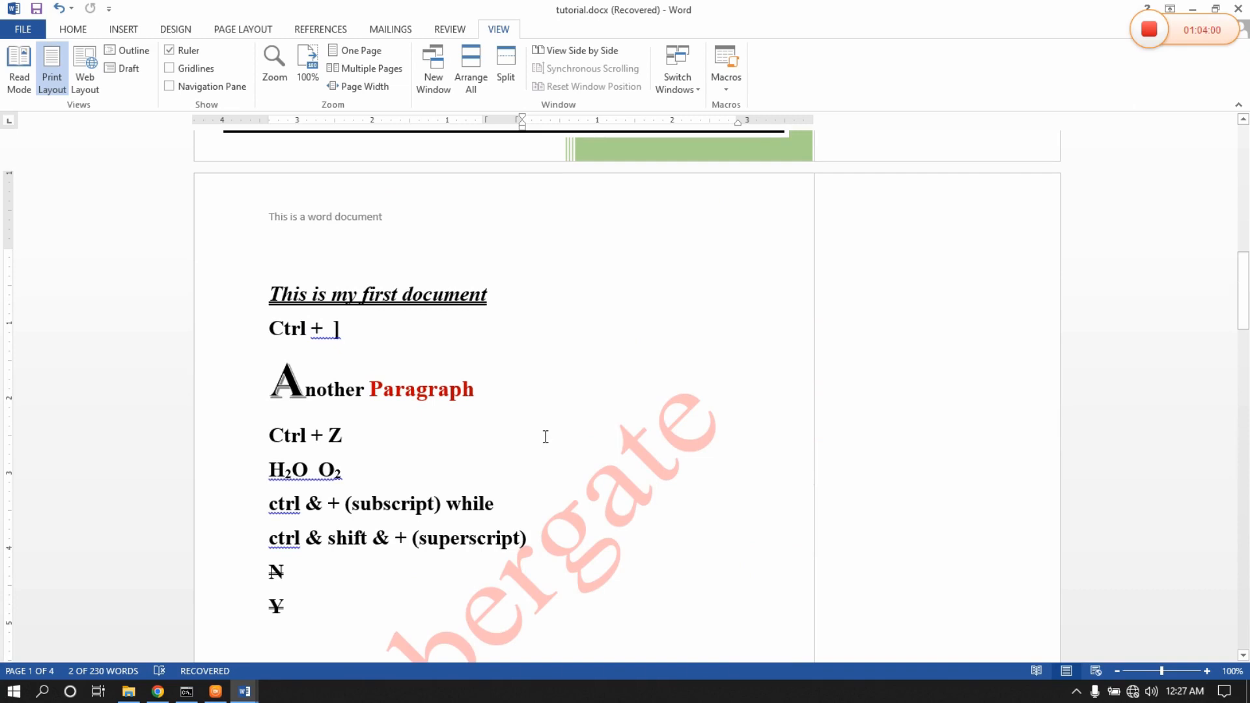
Try a 140% zoom through the Zoom dialog, then return to 100%.
click(274, 66)
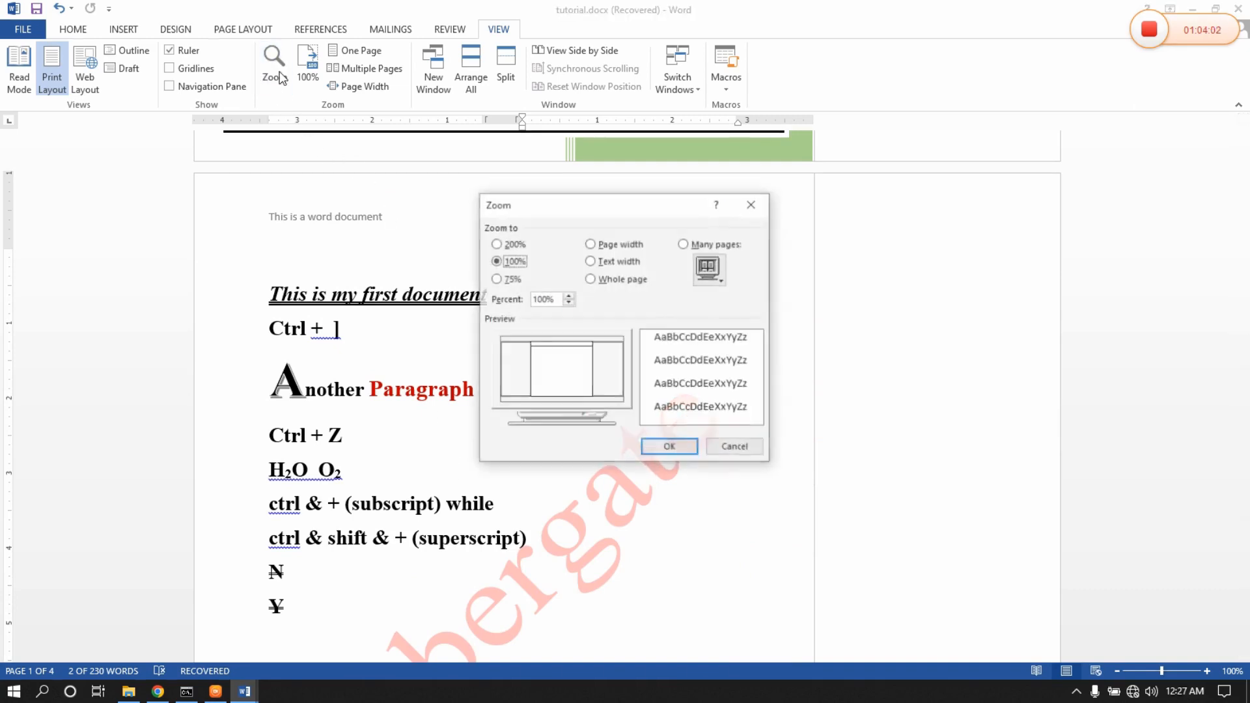
click(540, 300)
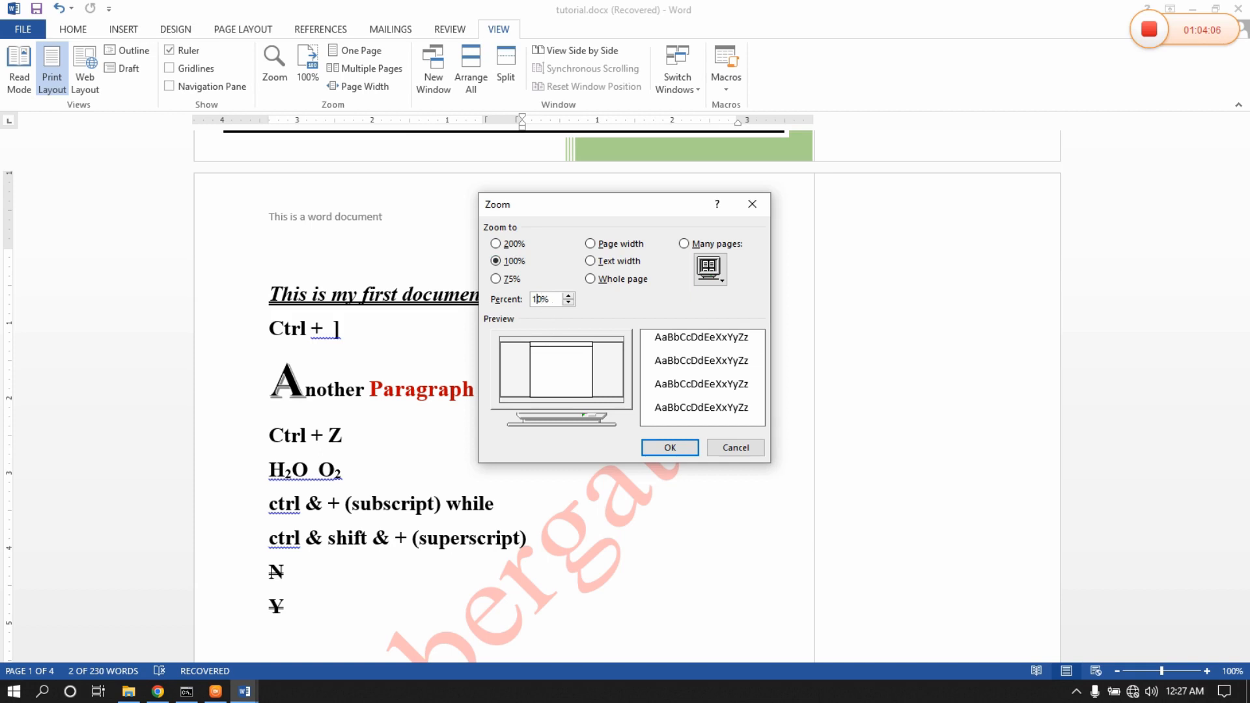
key(Delete)
text(4)
click(655, 452)
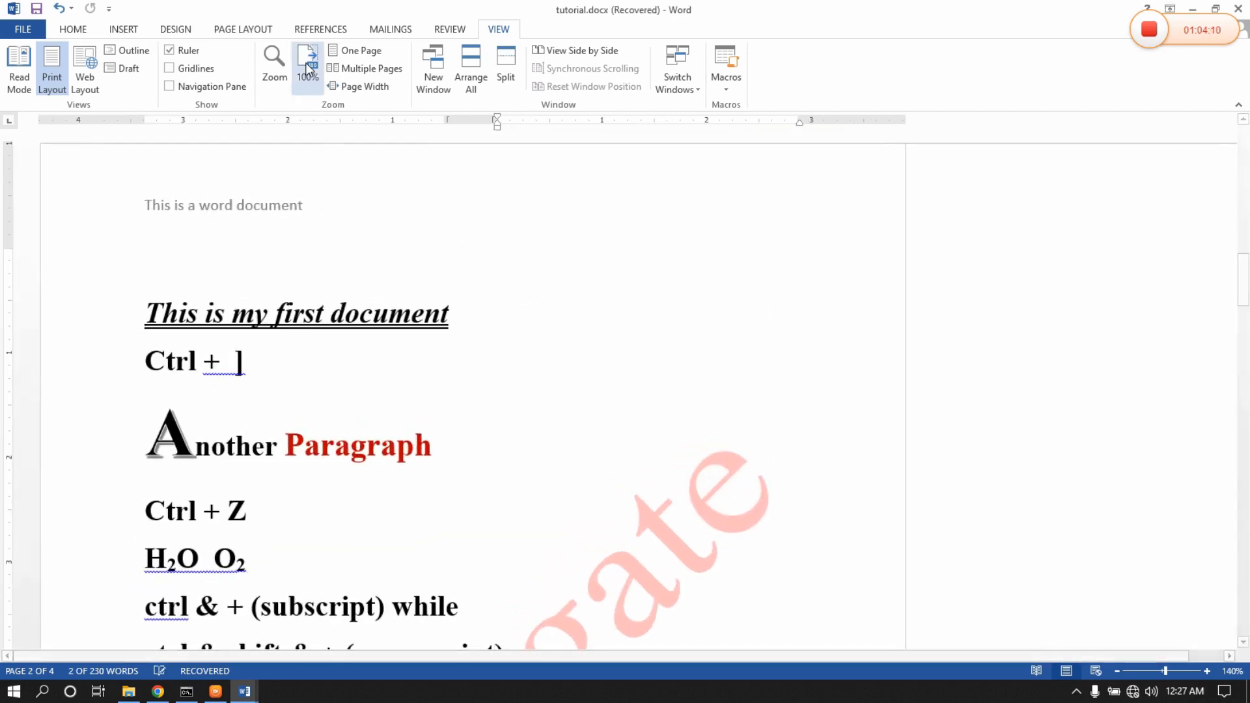
click(306, 62)
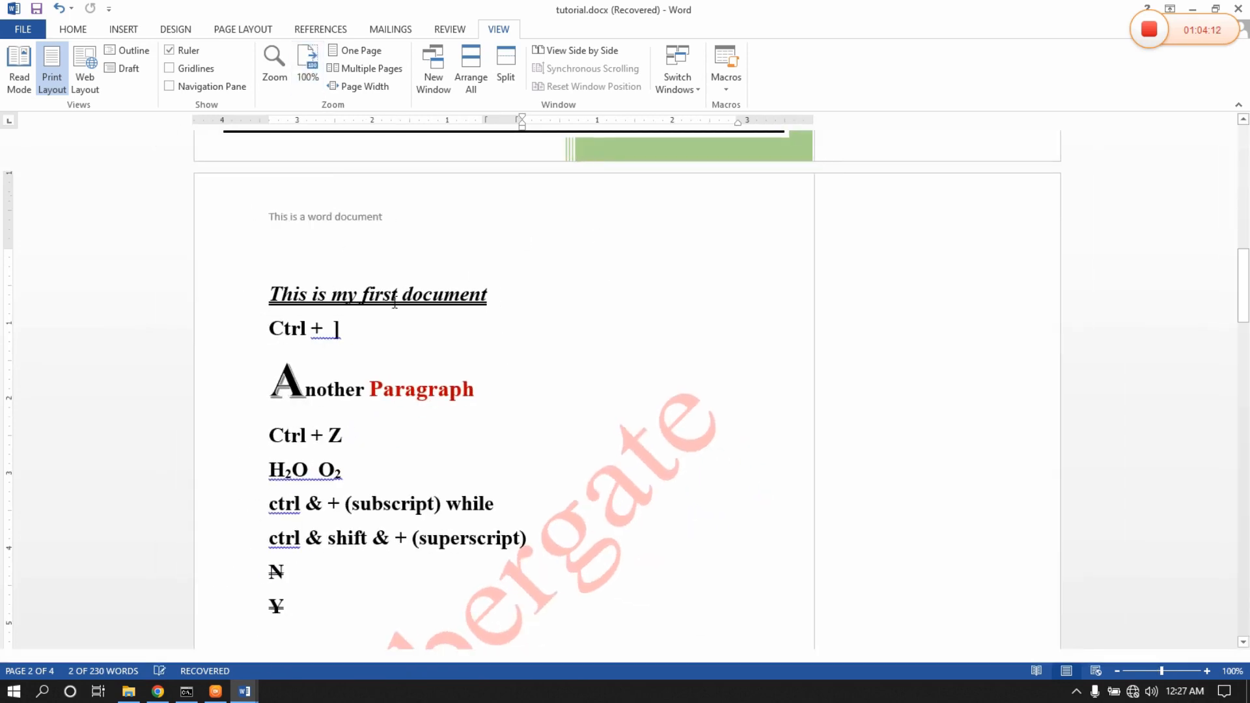
Show Multiple Pages side by side and scroll through the cover and POP PRODUCTION pages.
click(354, 67)
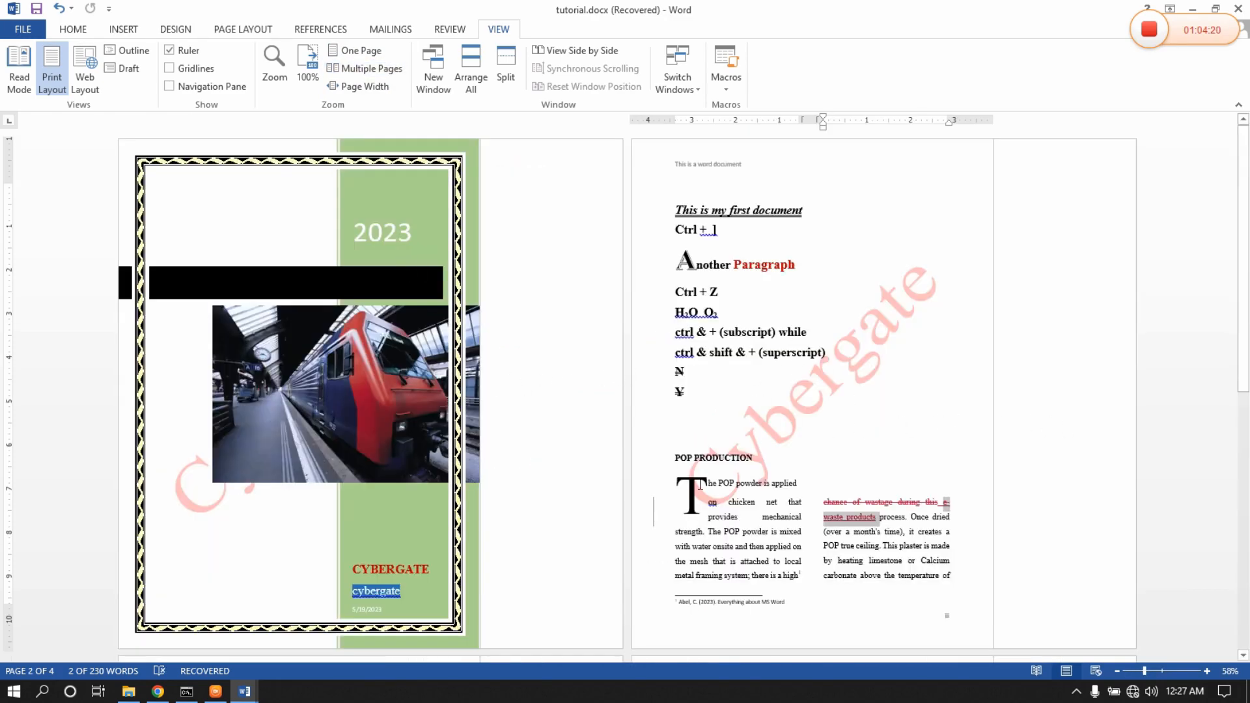
scroll(711, 479, down, 9)
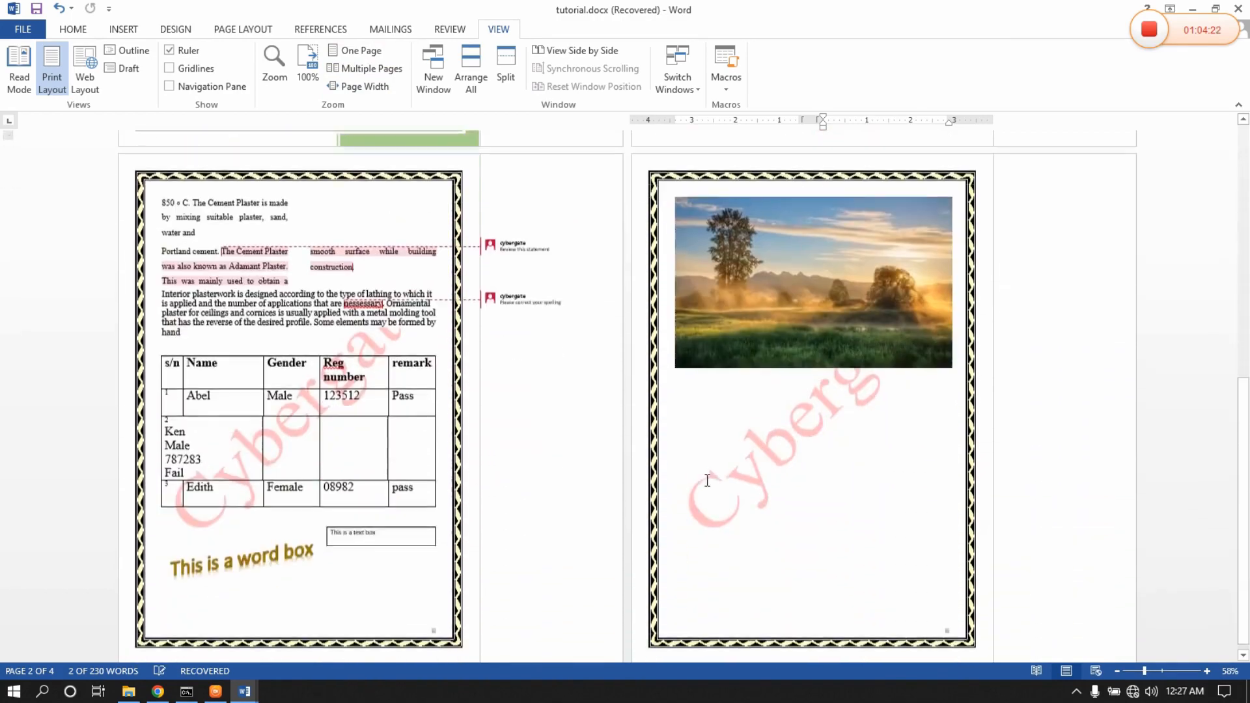
scroll(711, 478, up, 8)
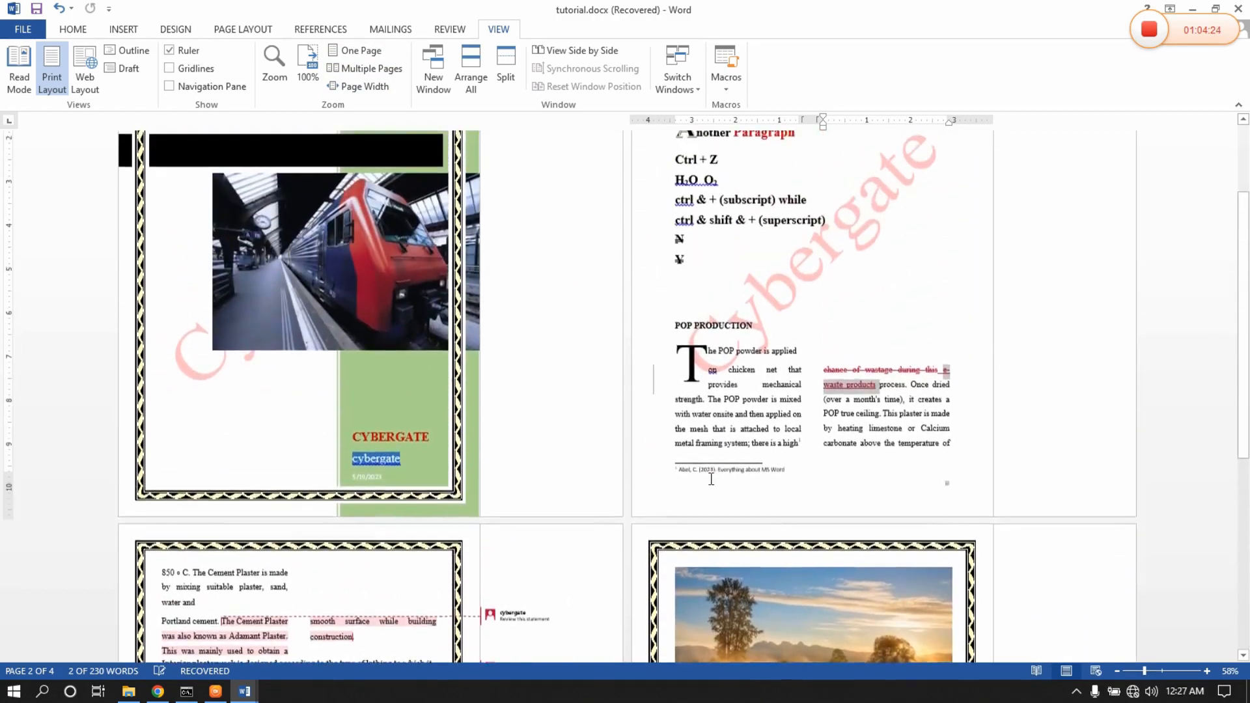
scroll(710, 479, up, 1)
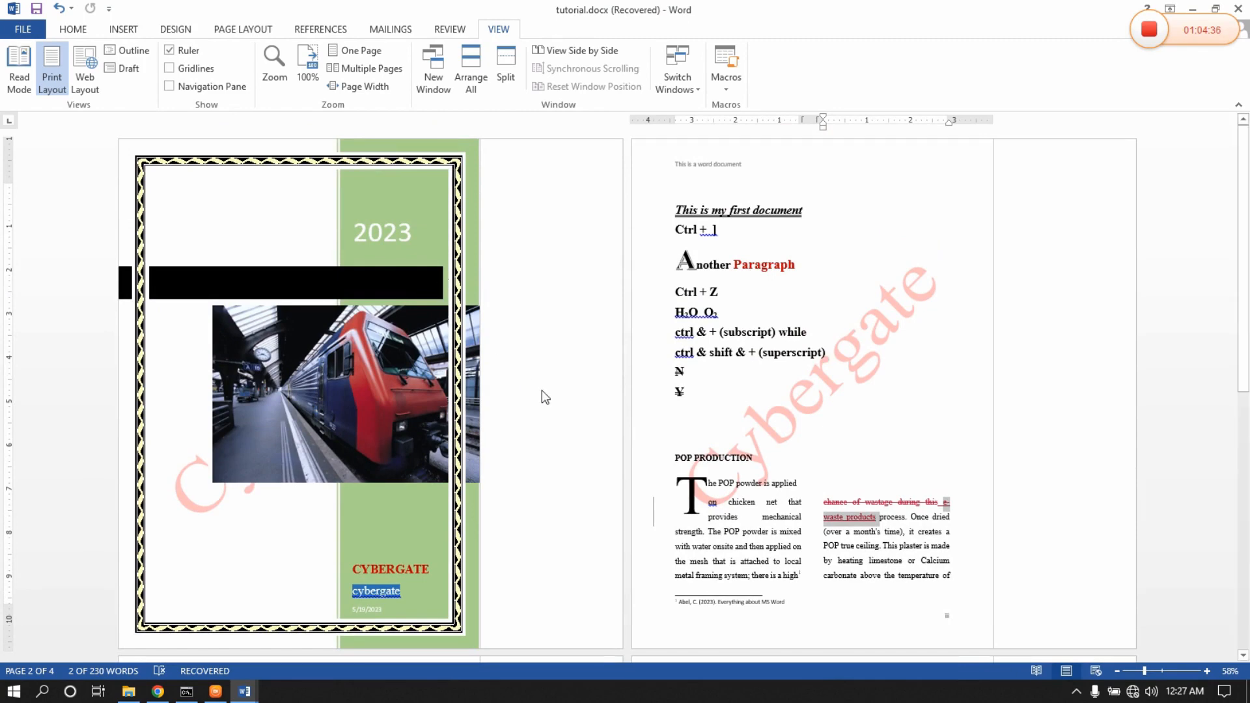
scroll(544, 424, down, 5)
scroll(550, 417, down, 2)
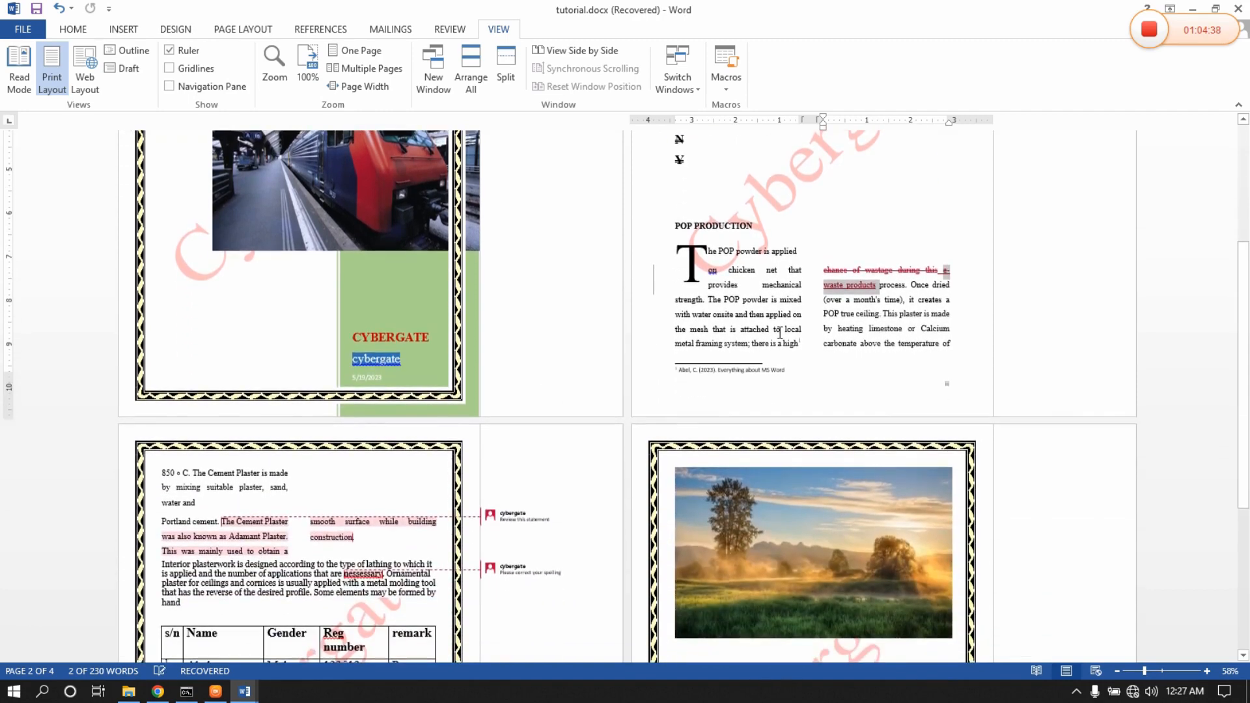
scroll(469, 391, down, 2)
scroll(468, 392, down, 6)
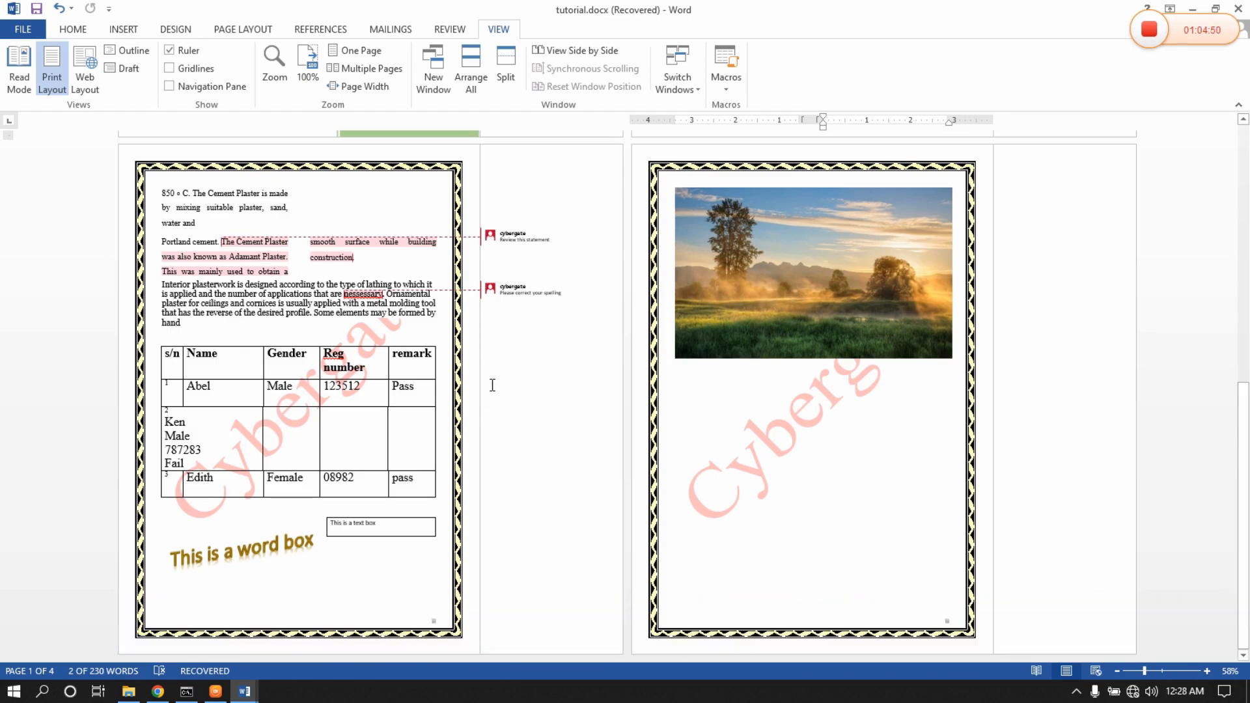
scroll(447, 424, up, 3)
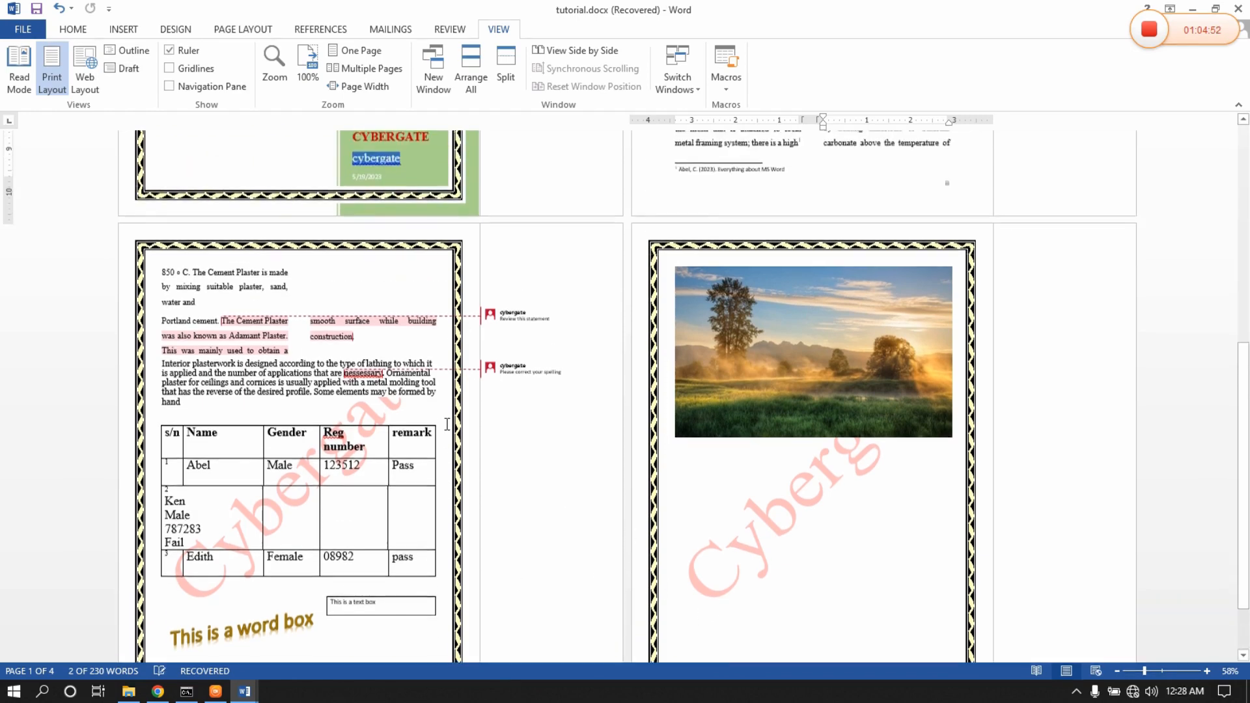
scroll(447, 423, up, 6)
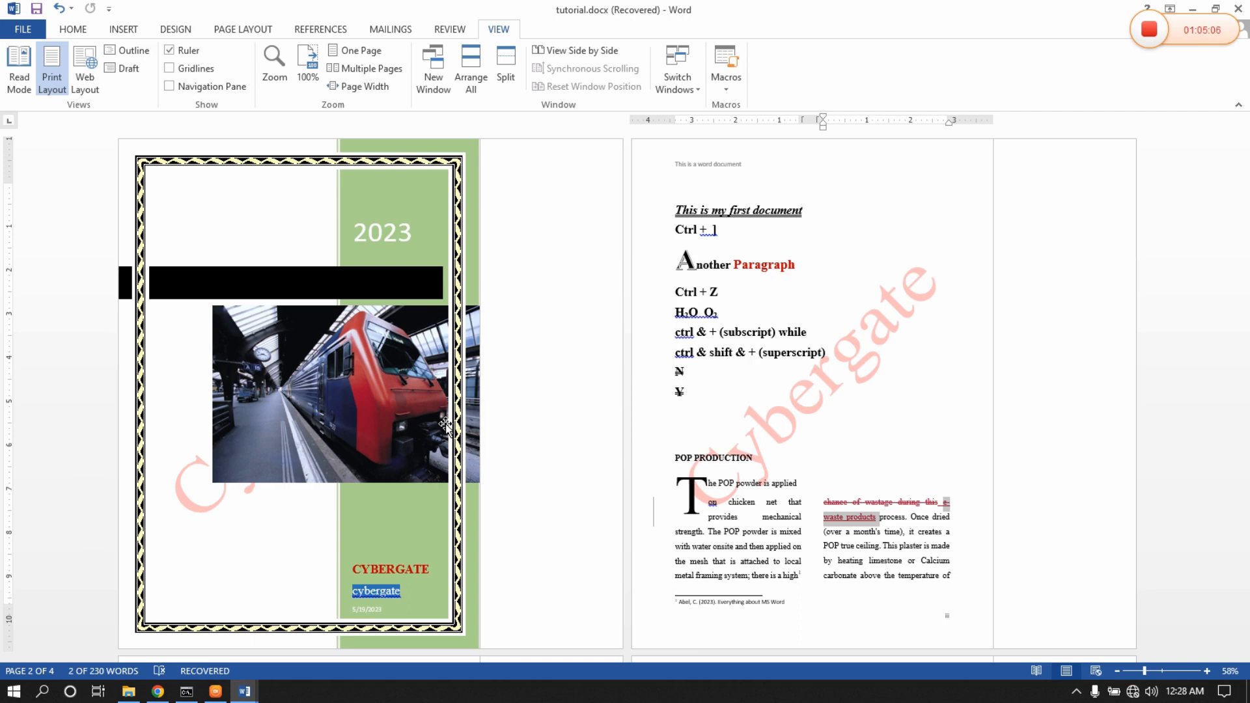
click(753, 349)
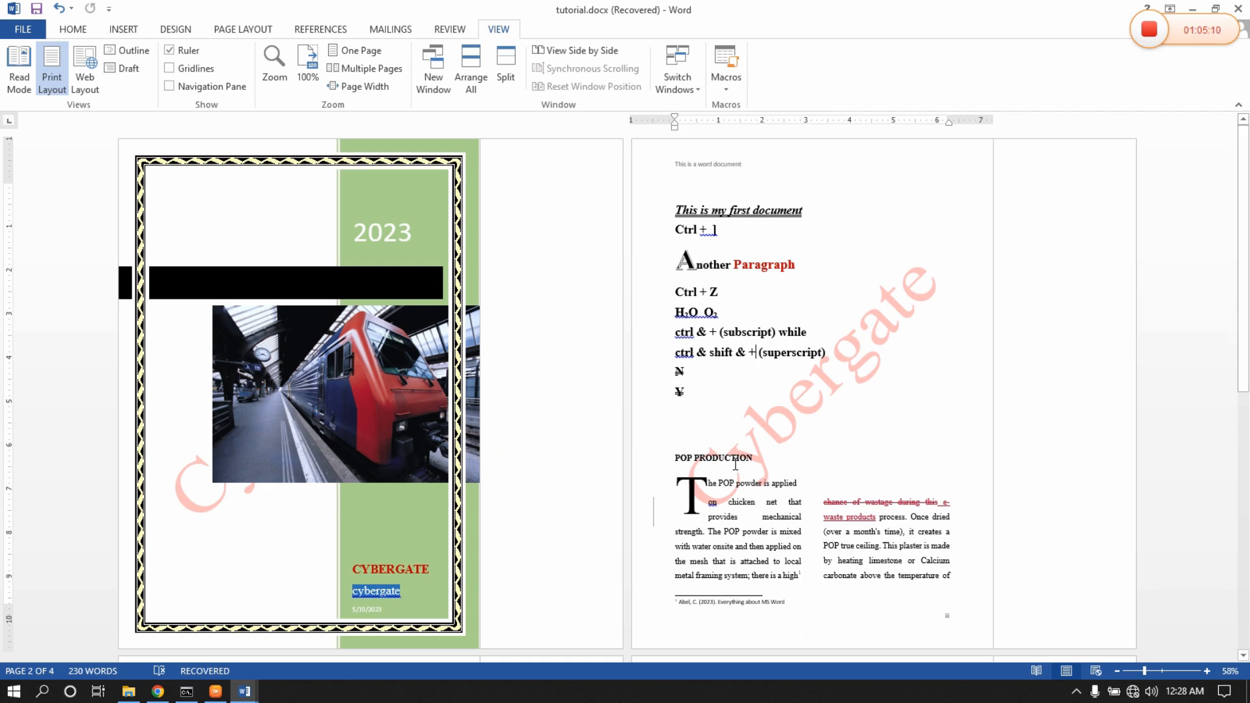
click(32, 29)
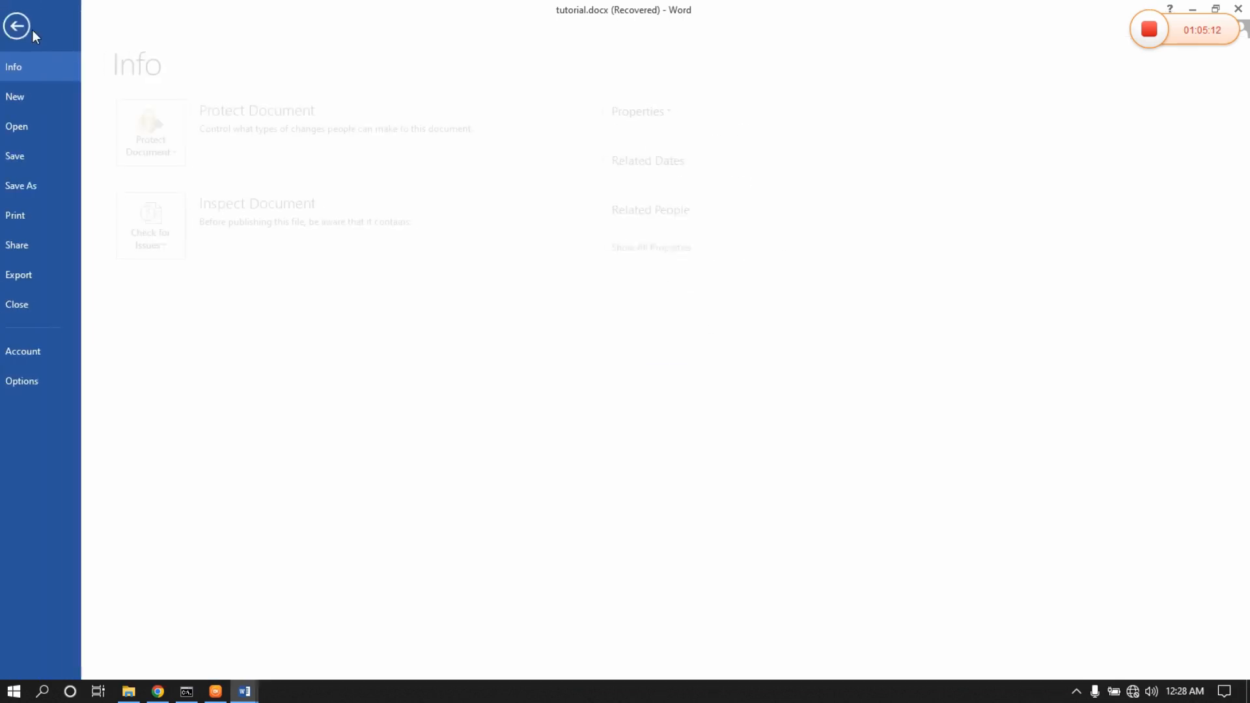
click(41, 96)
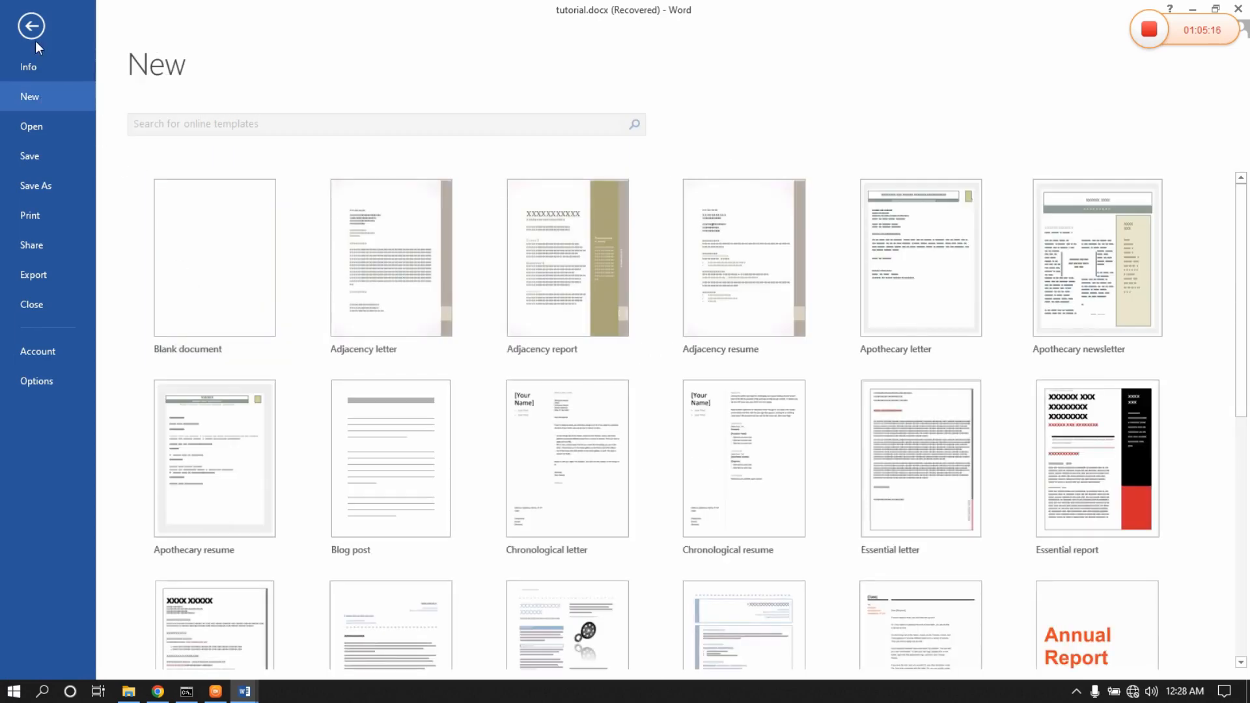
click(30, 28)
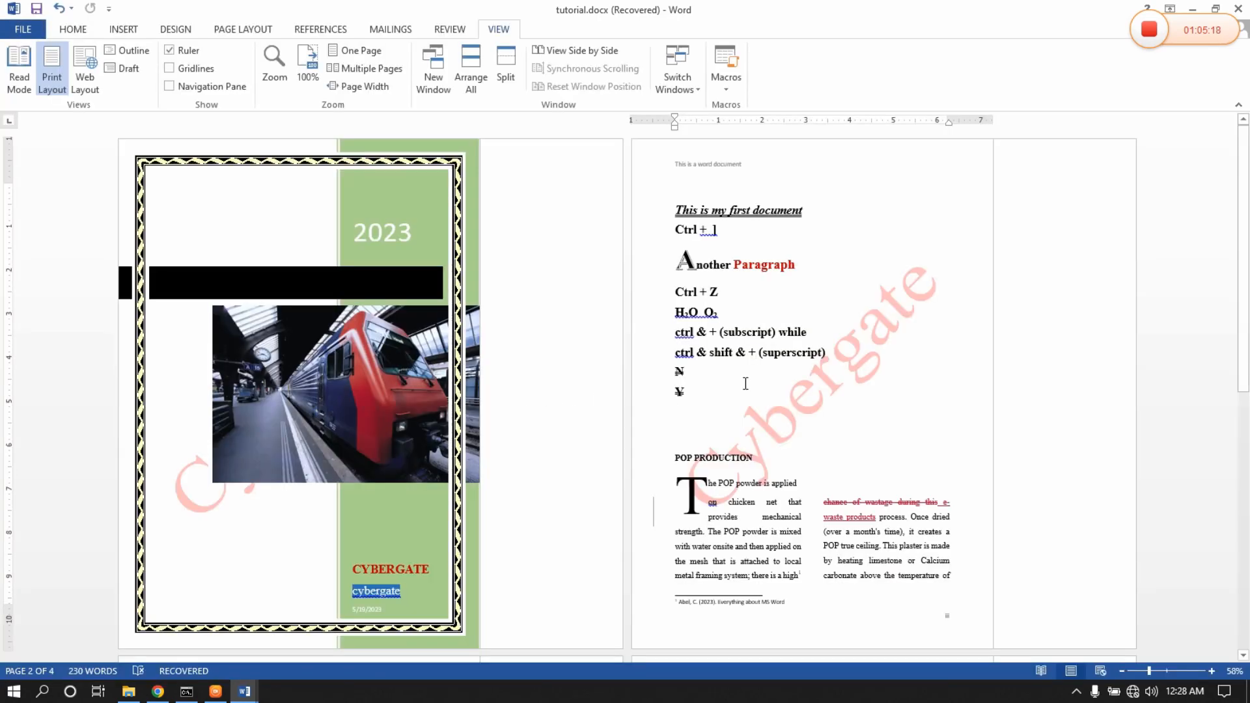
Create a new blank document set to 12-point Times New Roman.
key(ctrl+n)
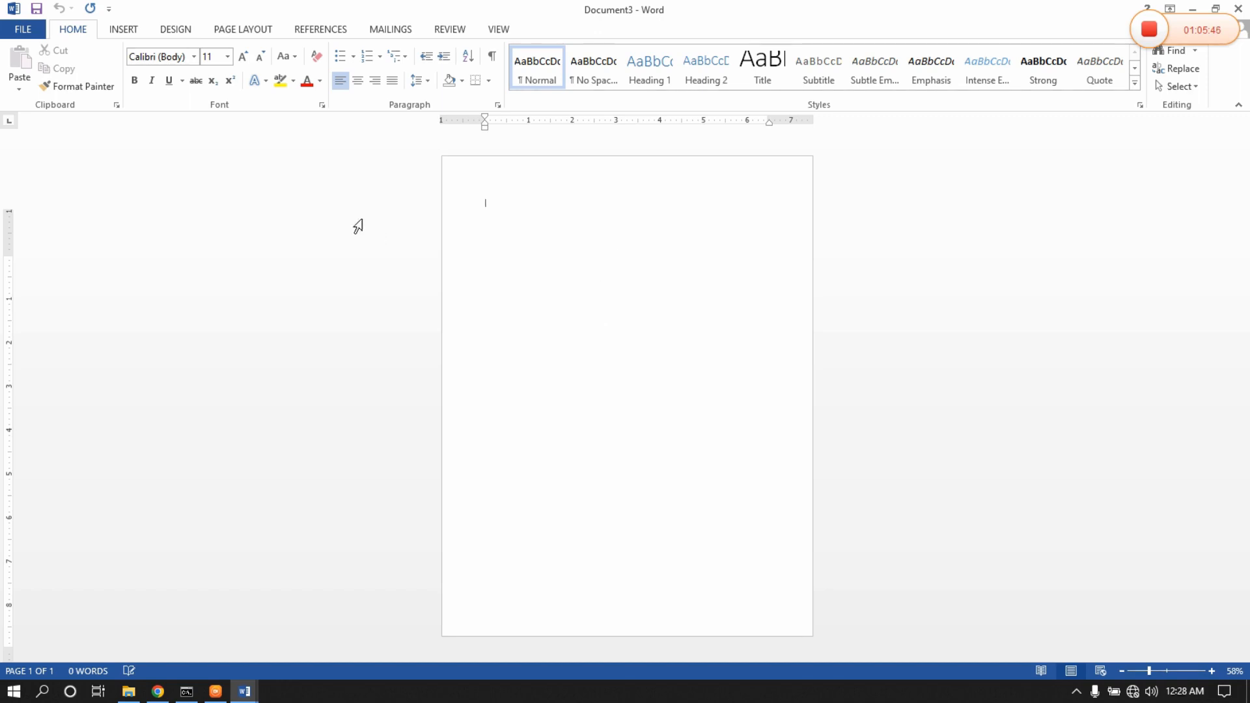
click(229, 56)
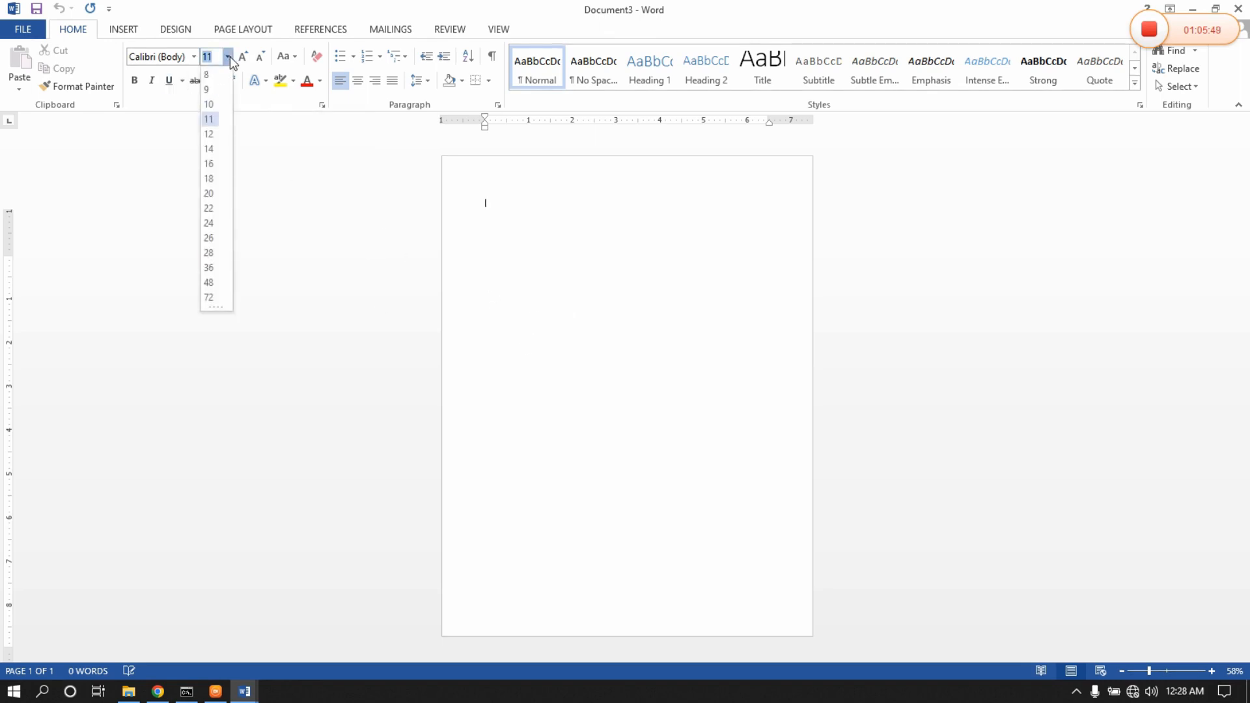
click(209, 134)
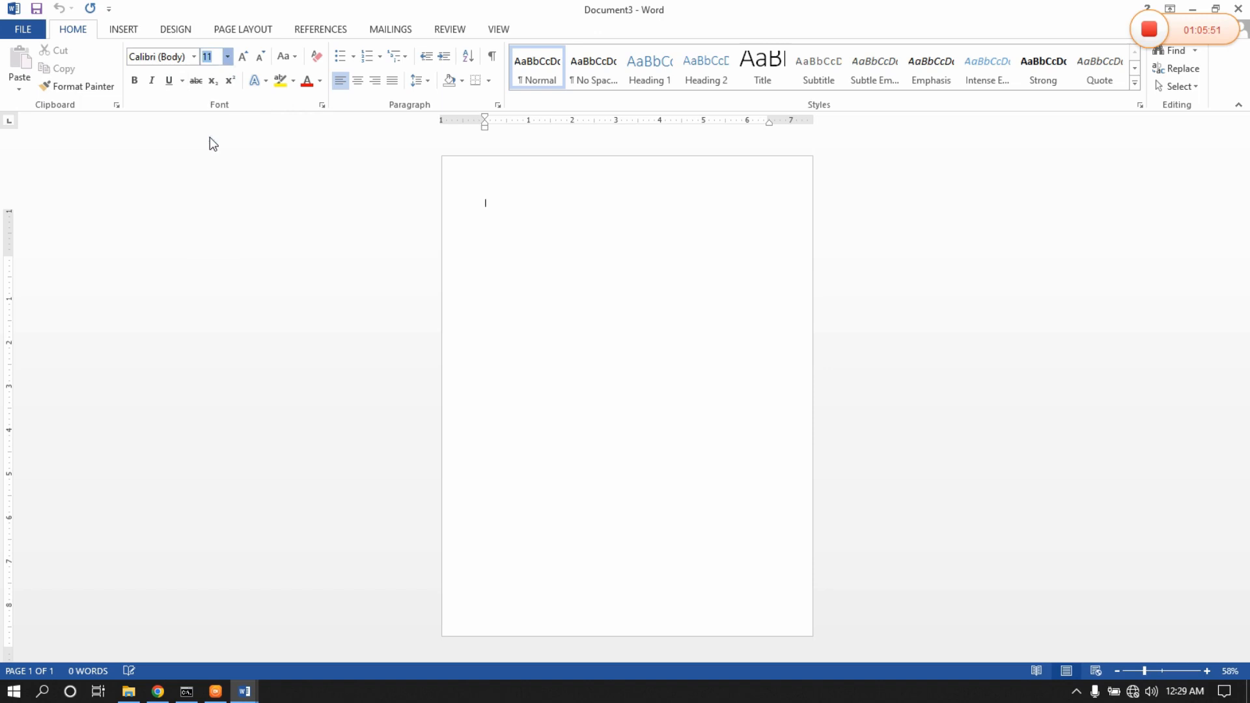
click(195, 56)
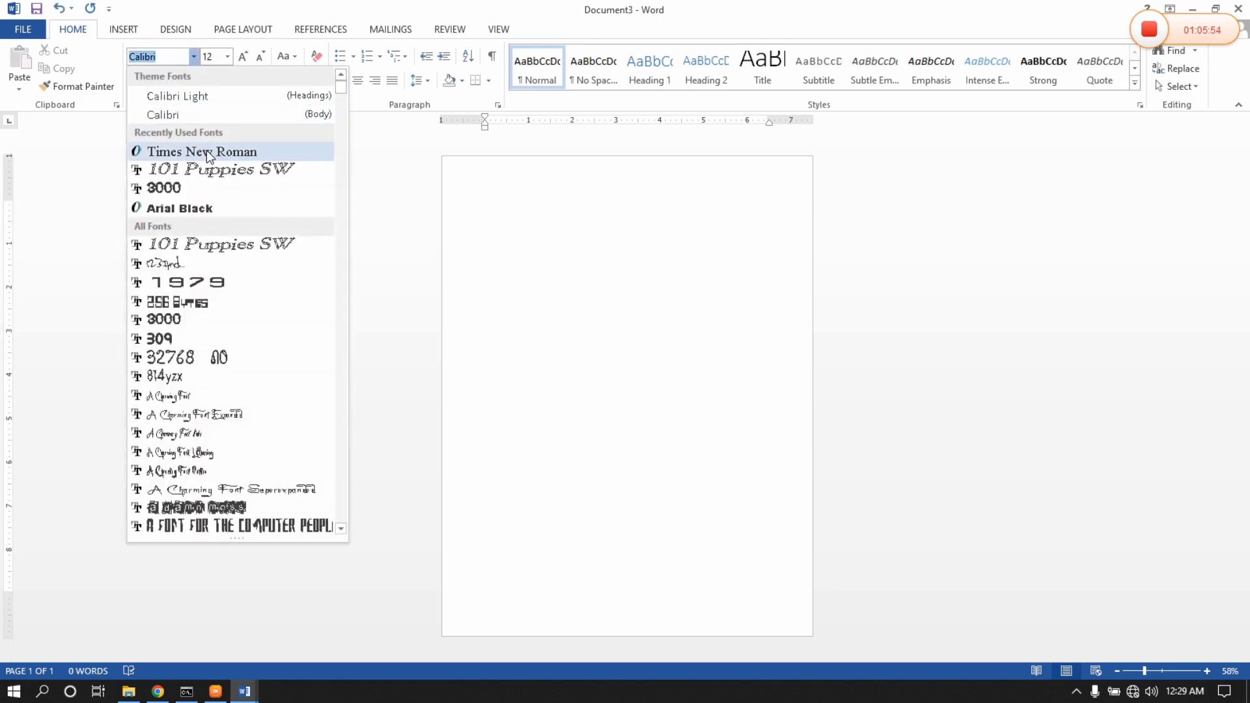
click(208, 151)
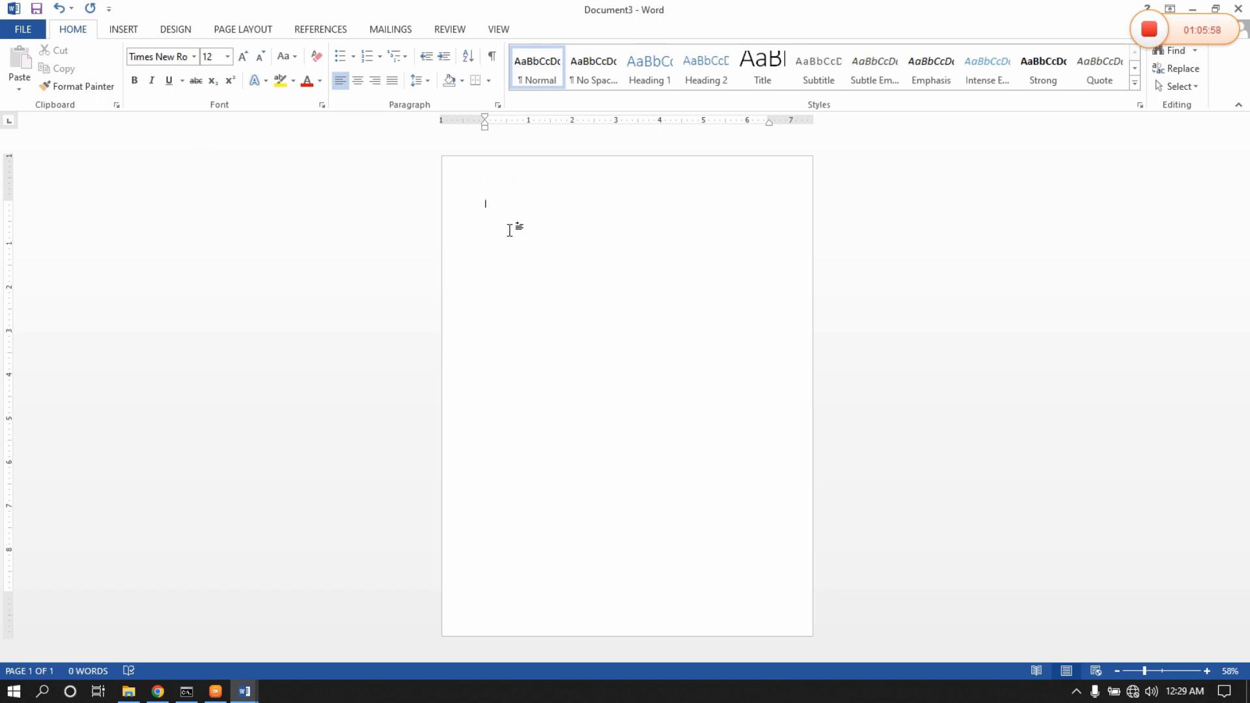
Show the page at 100% and type the first line 'My address,'.
click(498, 30)
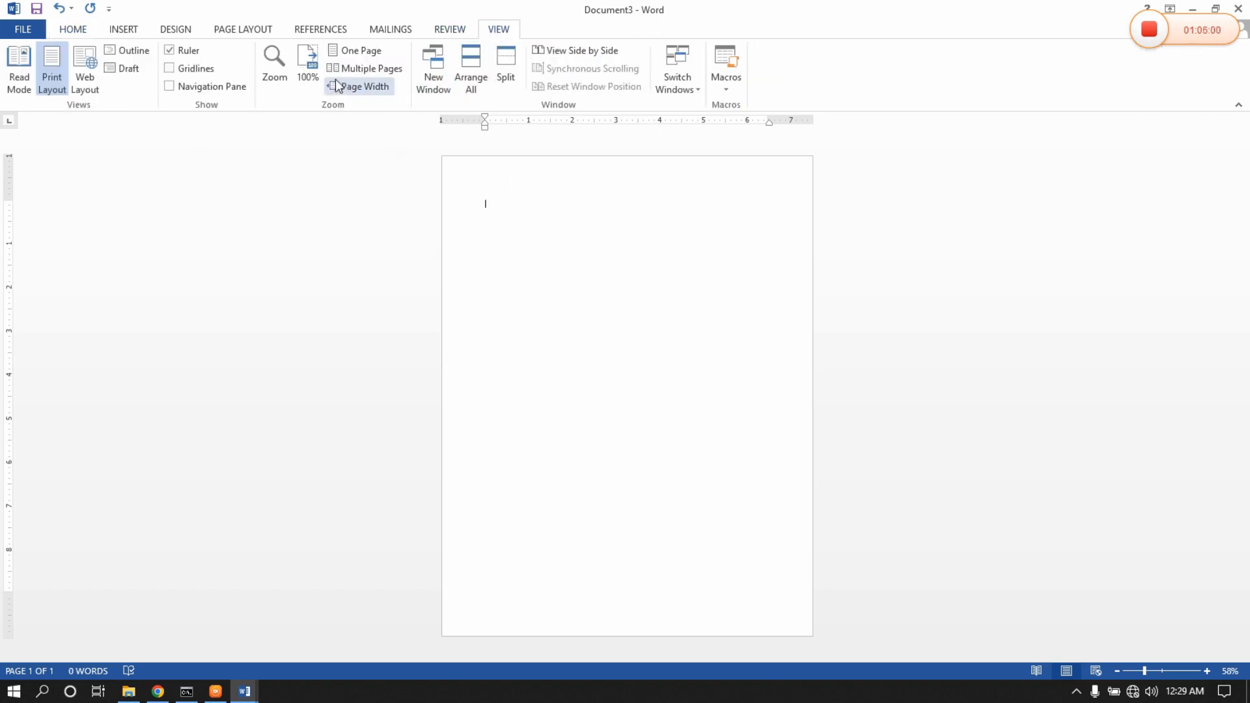
click(311, 62)
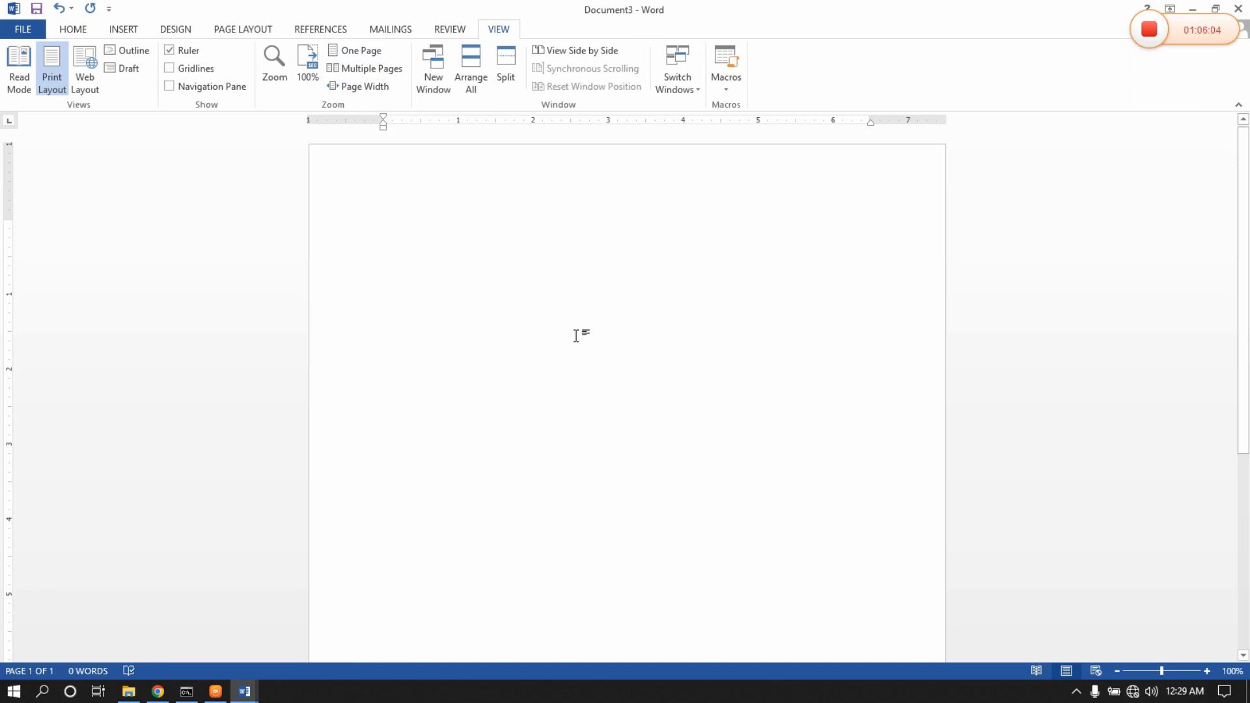
text(My a)
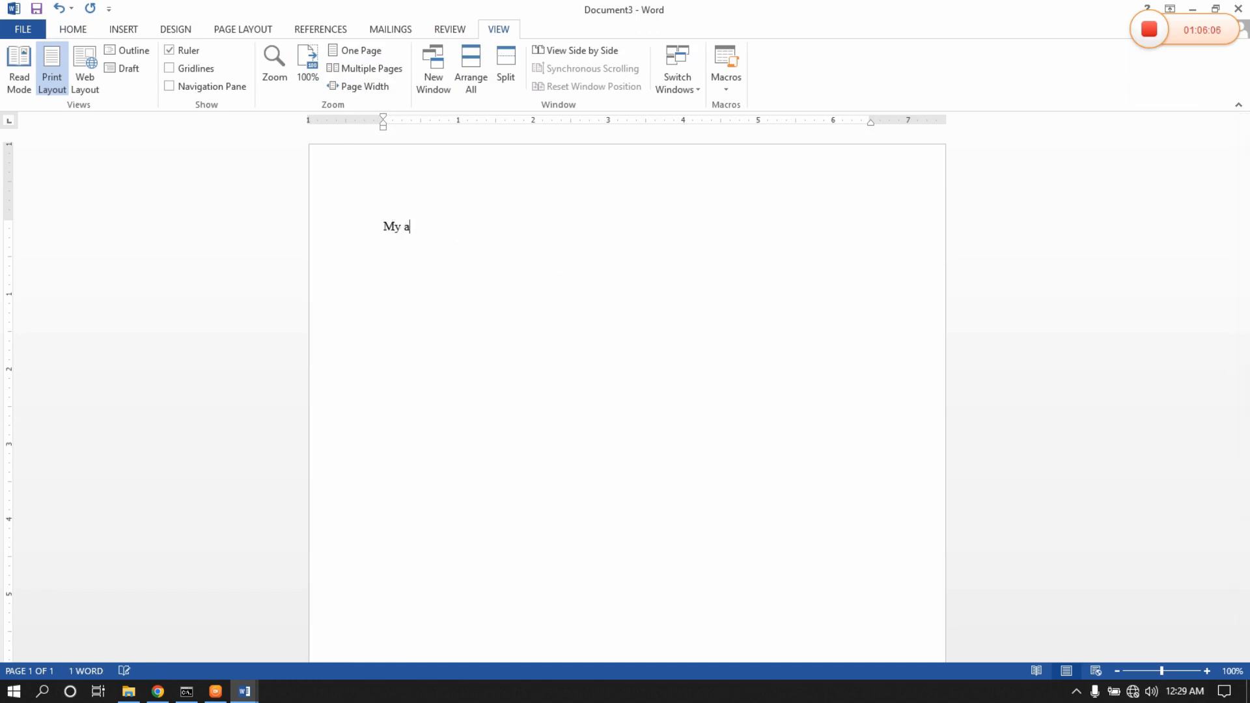
text(ddress,)
Type the sender's street address on a new line.
key(Return)
text(3)
key(BackSpace)
text(#5 ABC road)
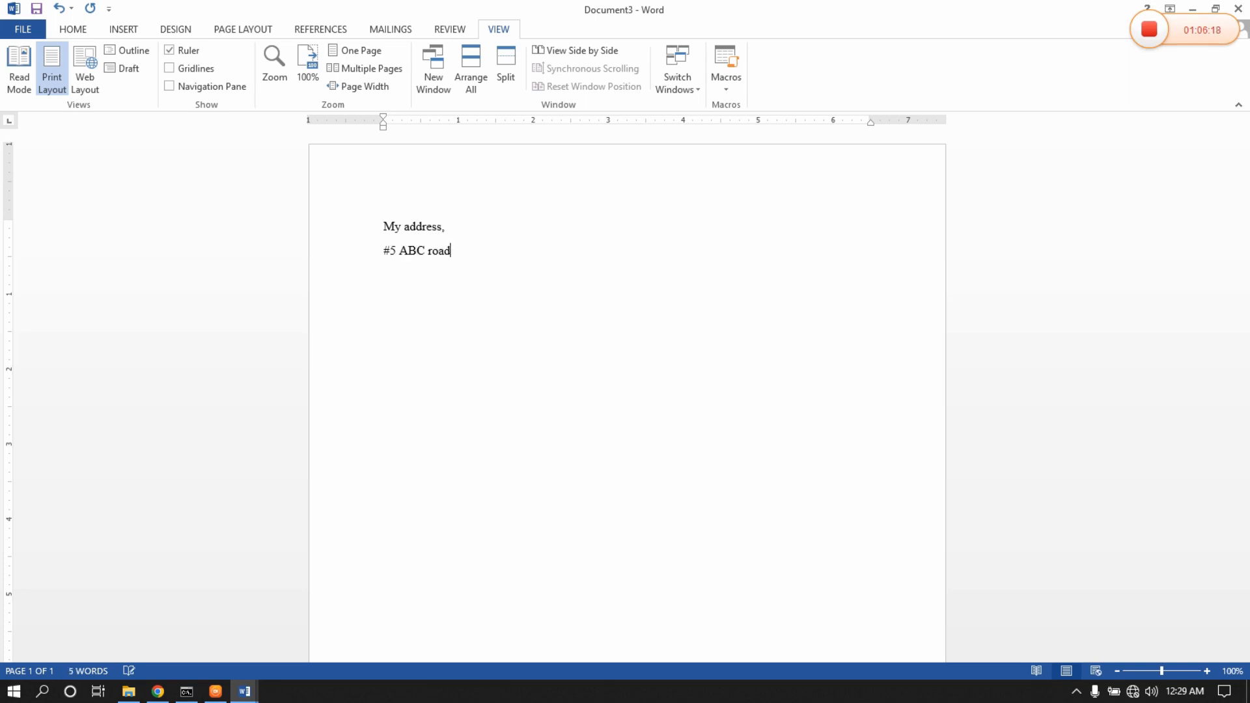
text(, off Glamon,)
Add the state line and the date 29/05/2023, correcting typos along the way.
key(Return)
text(Pro)
key(BackSpace)
key(BackSpace)
key(BackSpace)
text(Ilo)
key(BackSpace)
key(BackSpace)
text(mo state )
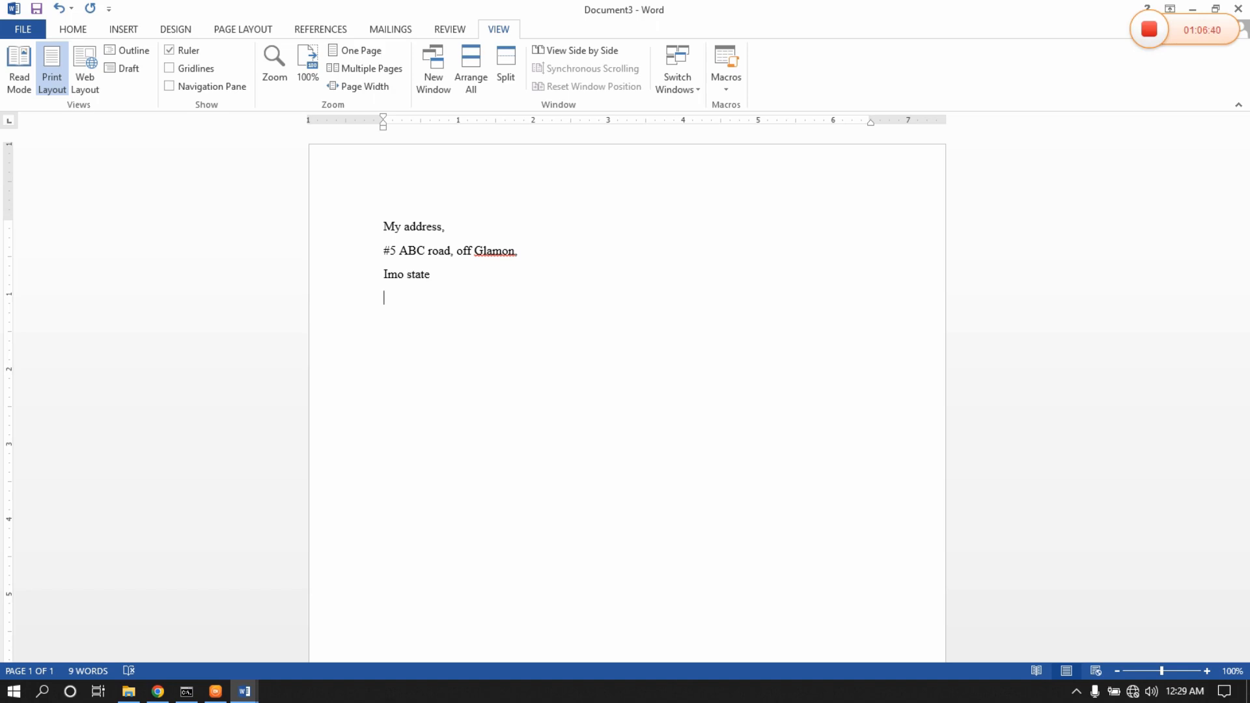
text(29/05/2024)
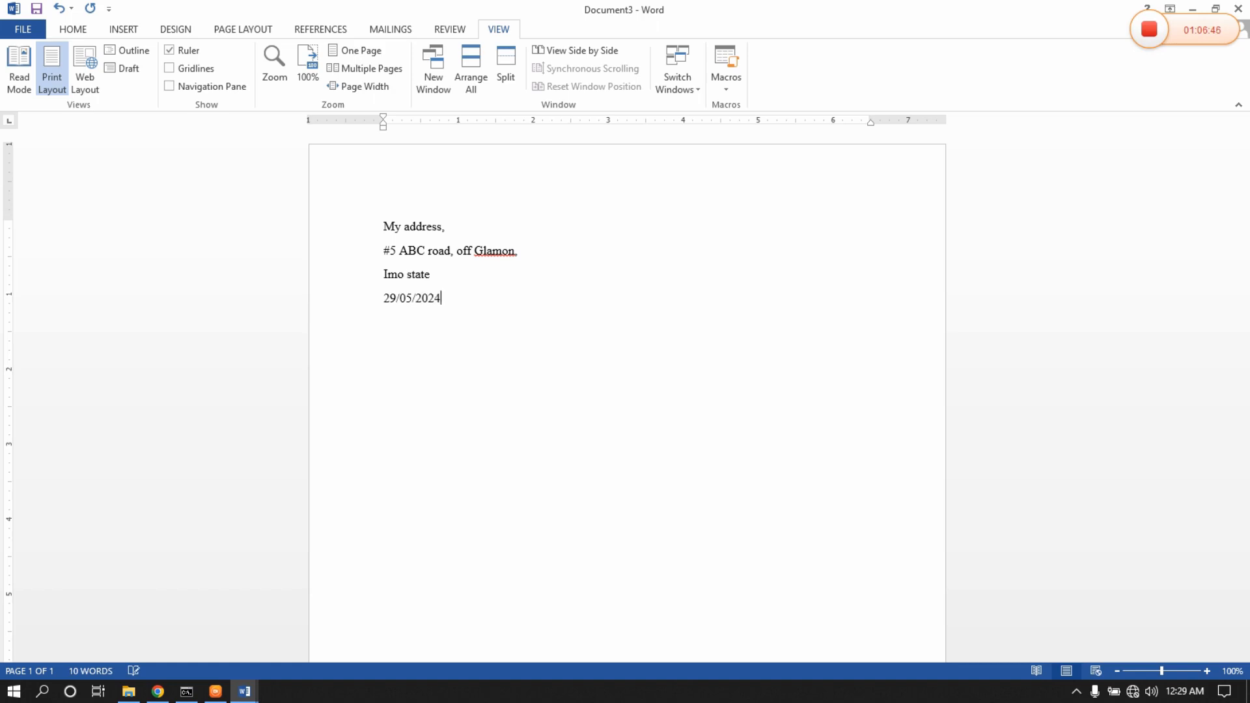
key(BackSpace)
text(3)
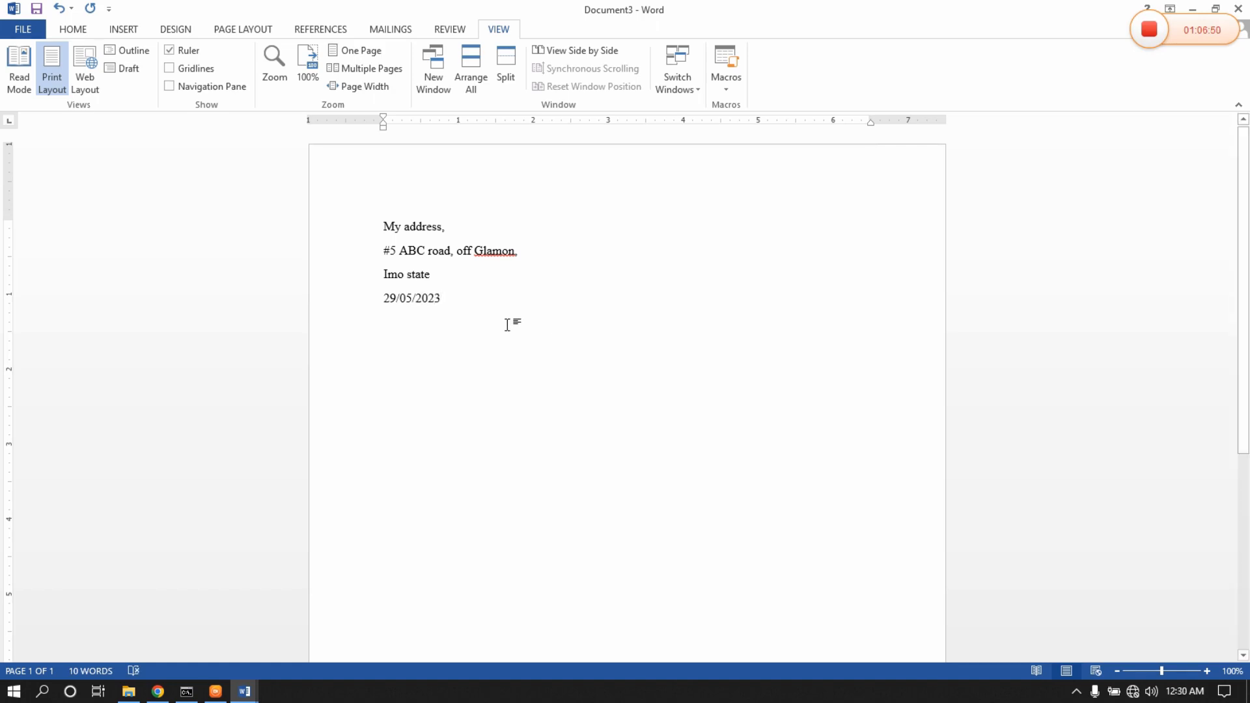
key(Return)
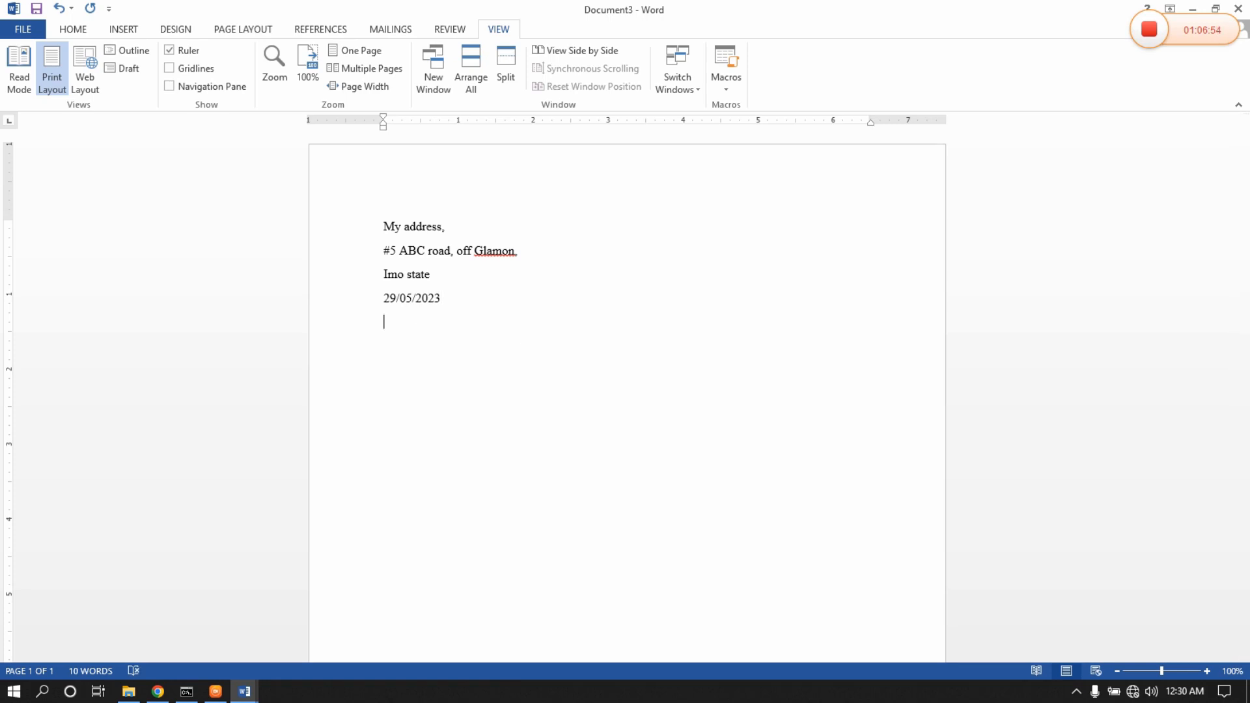
Type the recipient block: 'The Manager,', 'ABC company Limited,' and the company's street address.
text(TH)
key(BackSpace)
text(he Manager,)
key(Return)
text(ABC company Limited)
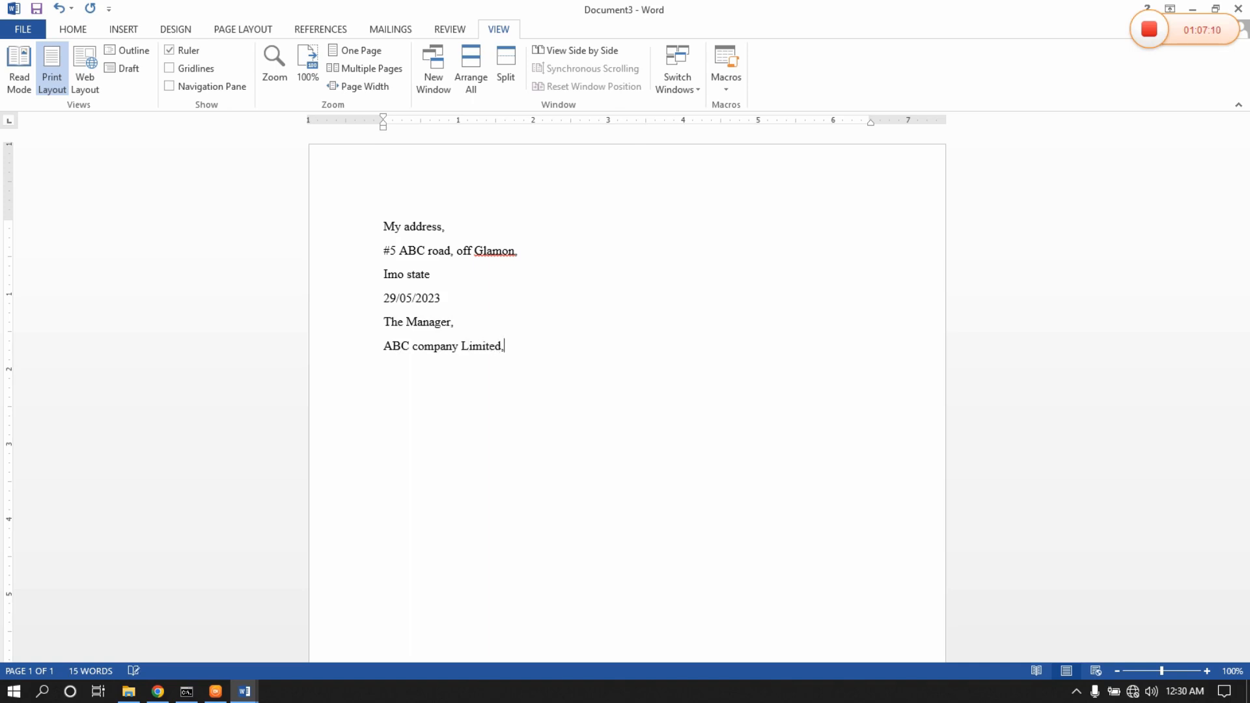
text(,)
key(Return)
text(#896 Ikot-Ekp)
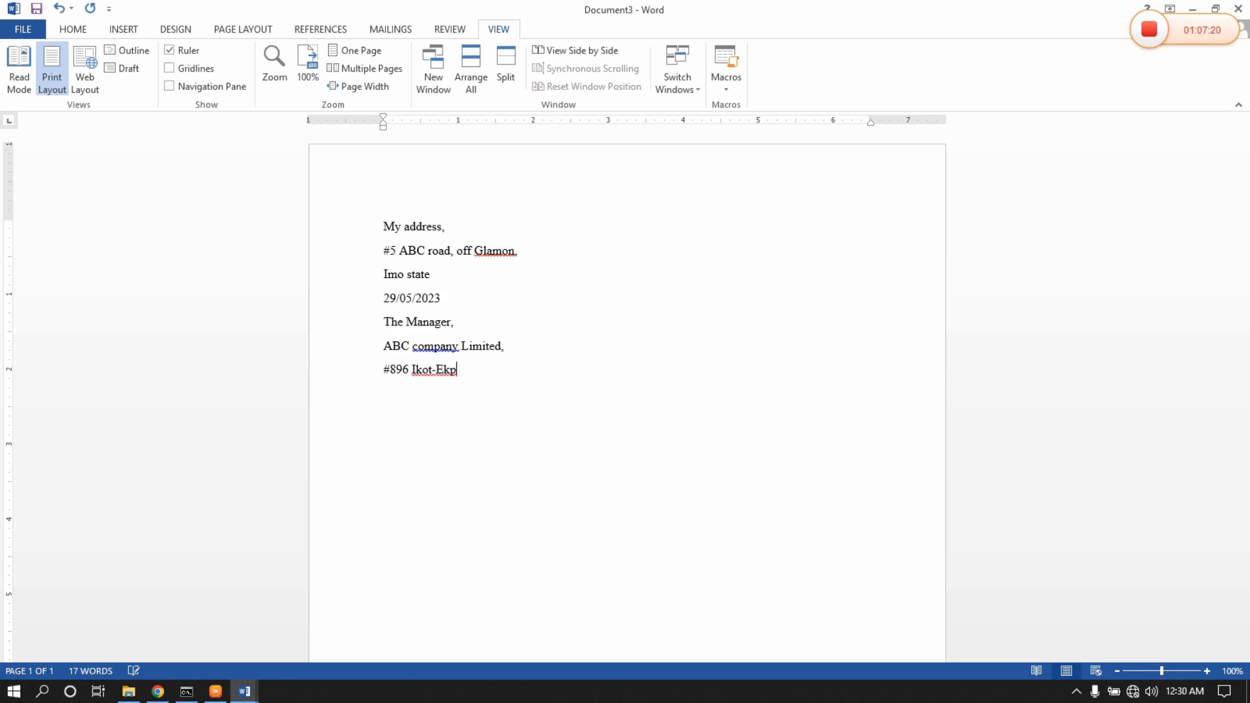
text(ene)
text( Road)
Add the salutation 'Dear Sir,' after removing an unwanted 'Through;' line.
text(Through)
text(;)
key(Return)
text(BC)
key(BackSpace)
key(BackSpace)
key(BackSpace)
key(BackSpace)
key(BackSpace)
key(BackSpace)
key(BackSpace)
key(BackSpace)
key(BackSpace)
key(BackSpace)
key(BackSpace)
text(Dear Sir,)
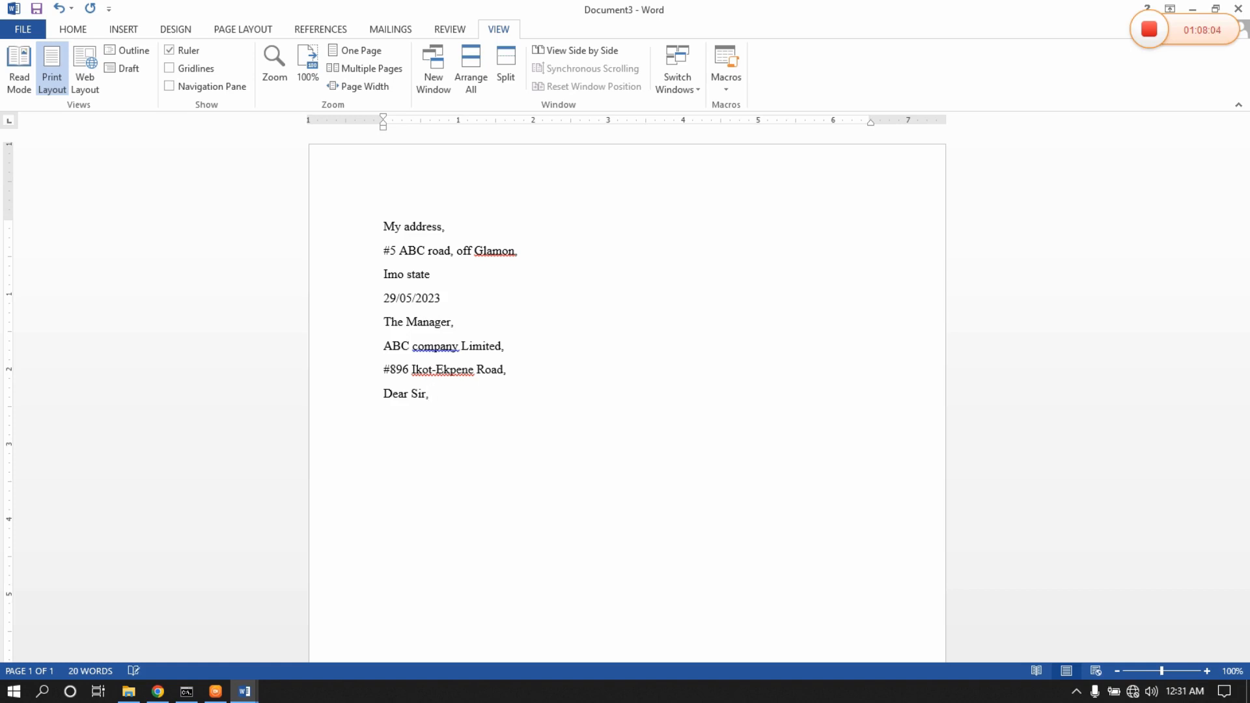
Type the title 'LETTER OF REQUEST' and begin the body 'This is to notify you that you'.
key(Return)
text(LEt)
key(BackSpace)
text(ETTER OF REQUEST )
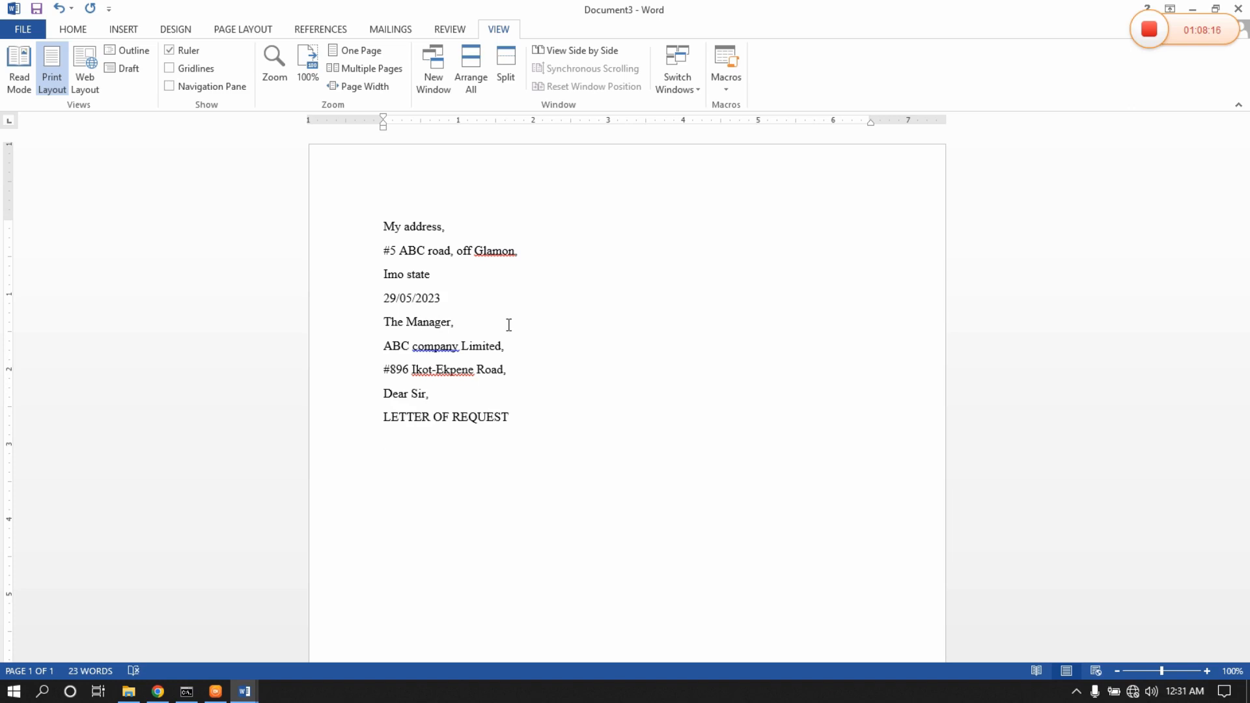
text(This is to notify you that you)
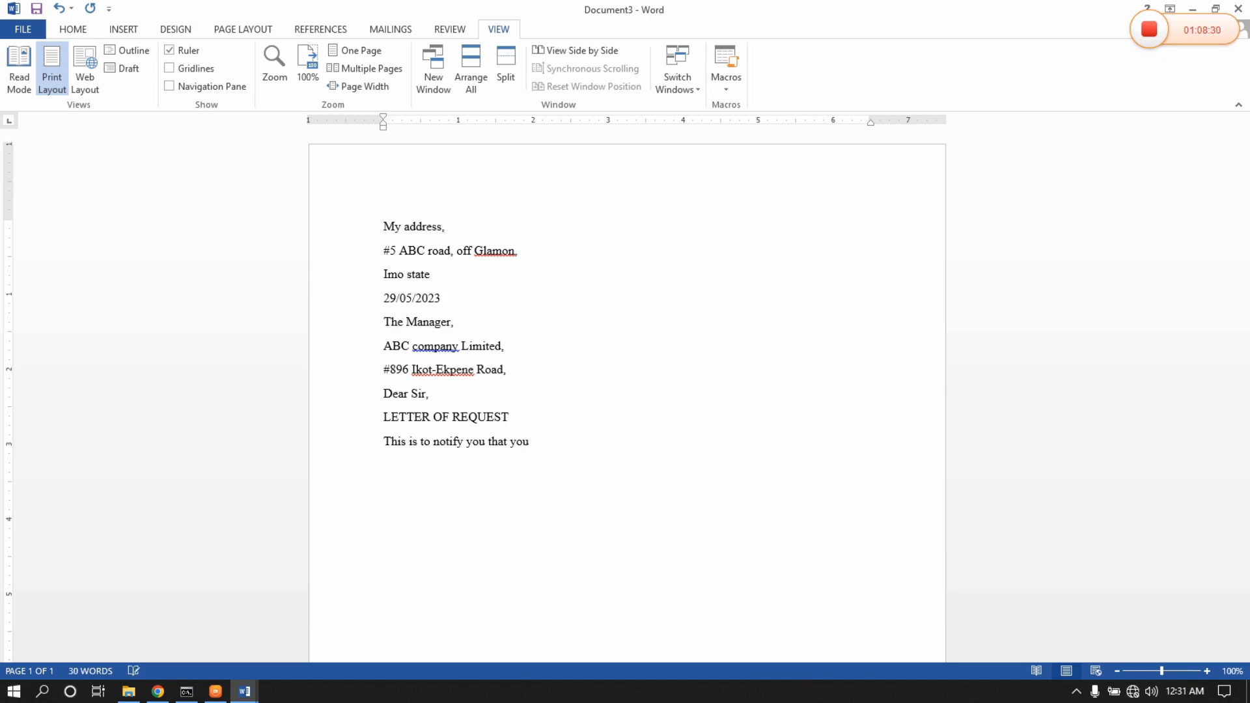
Continue the sentence with 'you have been selected a one of the beneficiaries of'.
key(BackSpace)
key(BackSpace)
key(BackSpace)
text(somehitng)
key(BackSpace)
key(BackSpace)
key(BackSpace)
key(BackSpace)
key(BackSpace)
key(BackSpace)
key(BackSpace)
key(BackSpace)
key(BackSpace)
text(you have been selected)
text(a one of the )
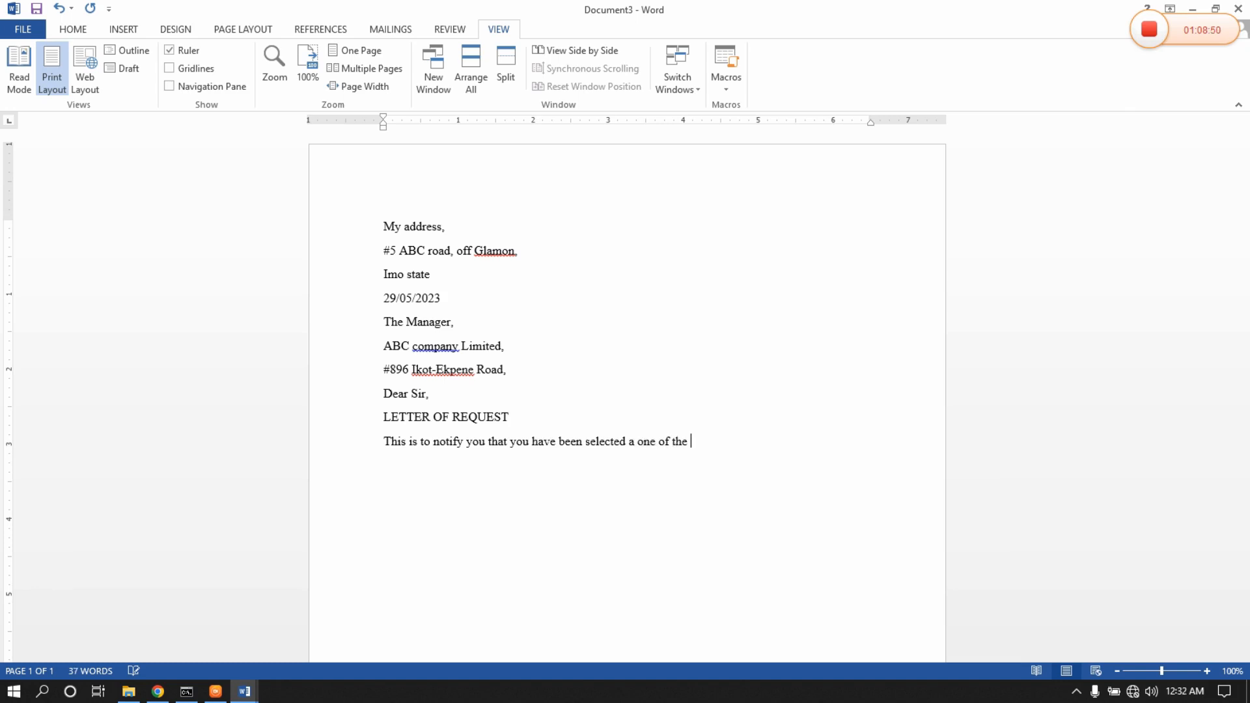
text(beneficiaie of)
Spell-correct to 'beneficiaries' and add 'the on-going youth alive nations soccer game in the mid-east.'.
right_click(734, 441)
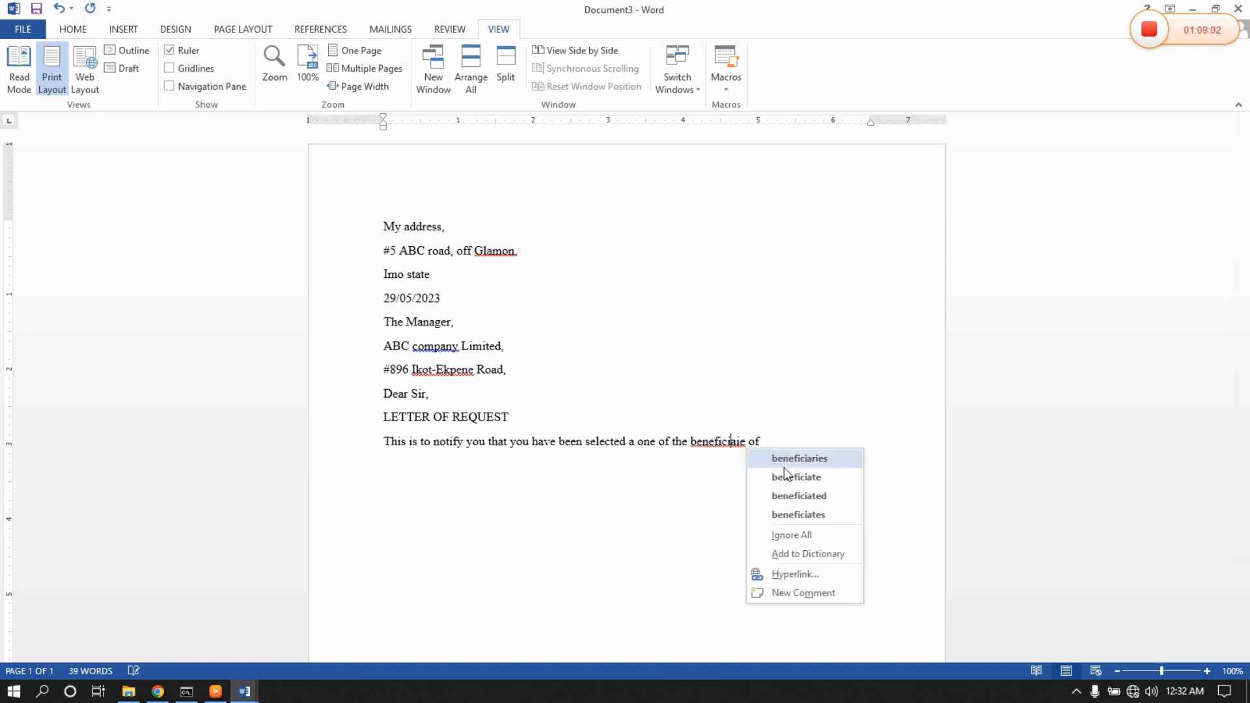
click(807, 459)
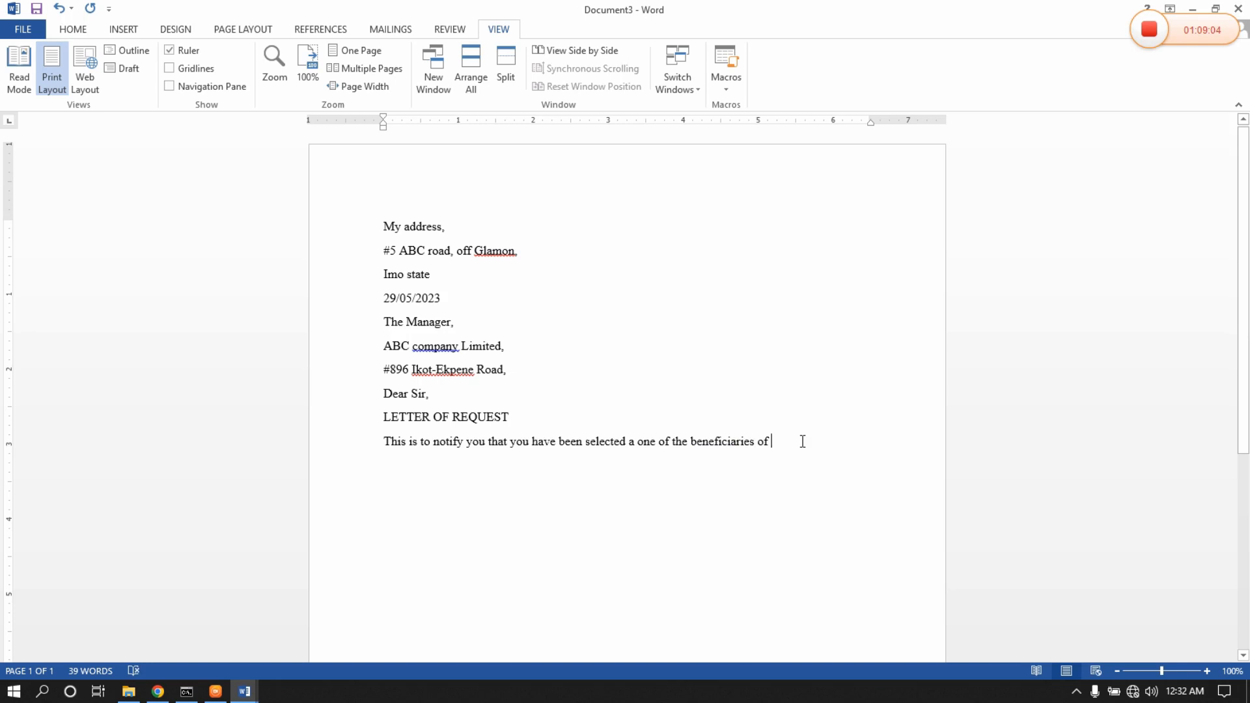
text(the on)
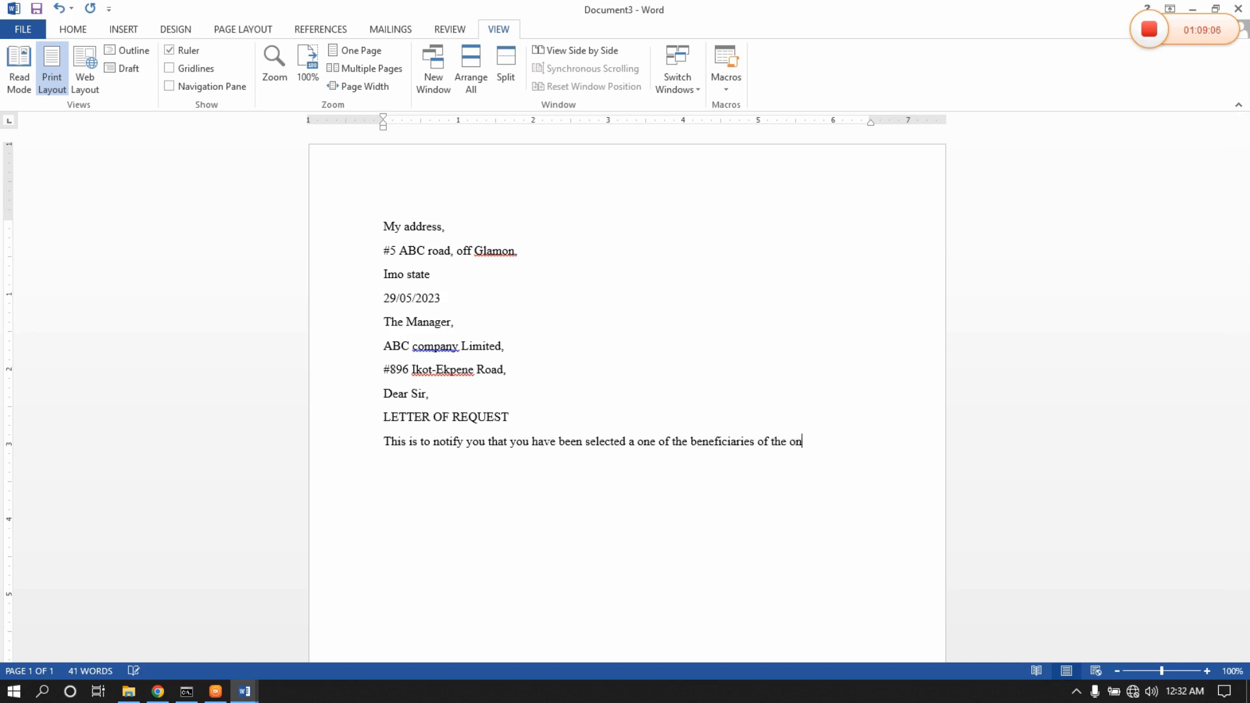
text(-going youth alive nations )
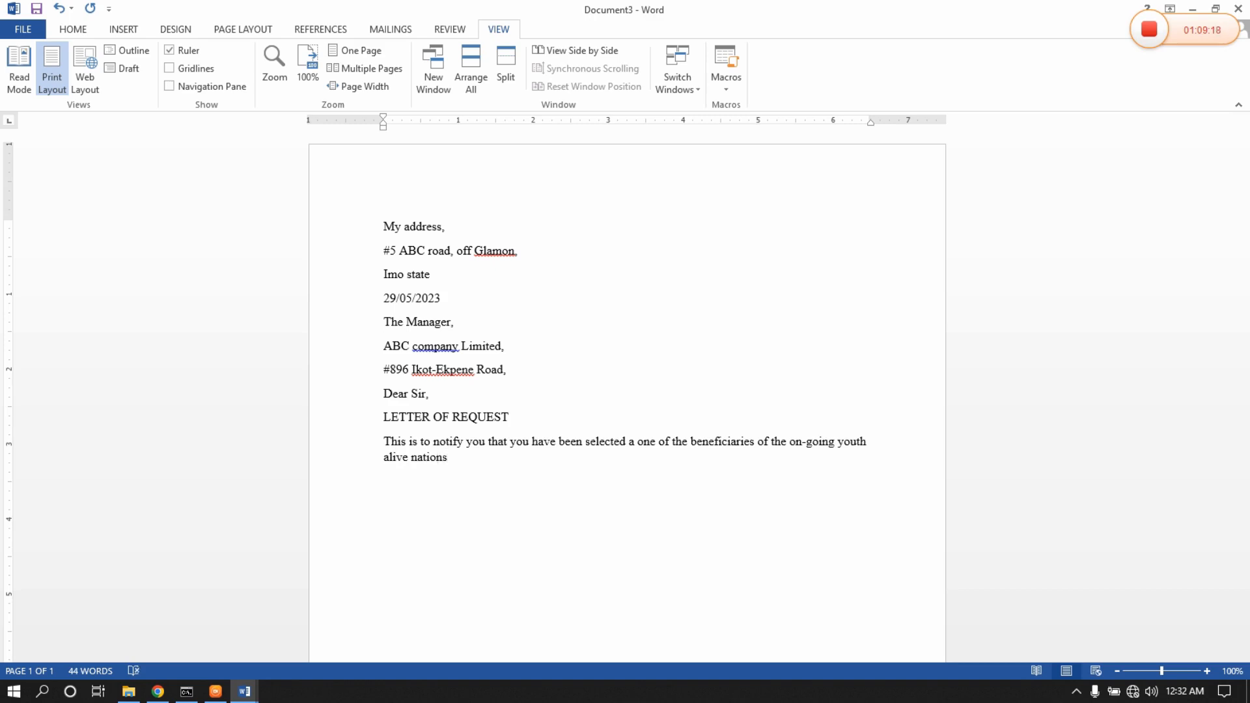
text(soccer game in the mid-east.)
Type 'You are advised to logon to your portal and accept', fixing typos.
text(You aew)
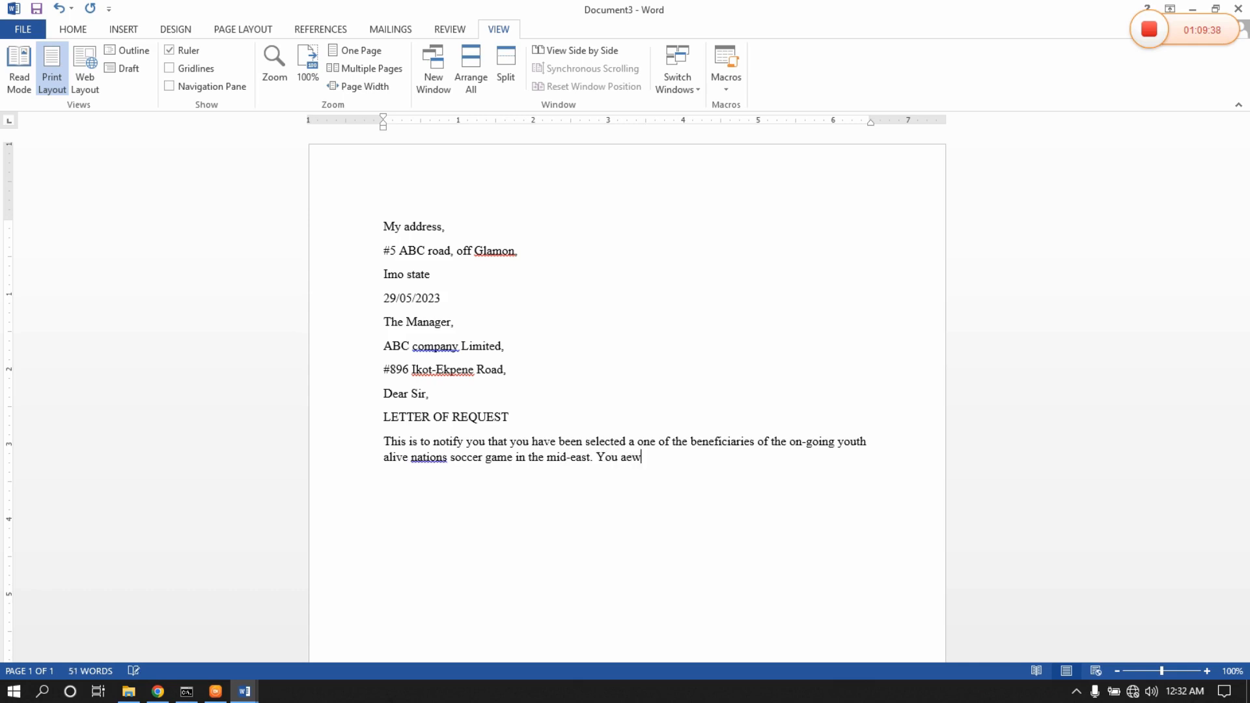
key(BackSpace)
key(BackSpace)
text(re a)
text(dvised to )
text(choose)
key(BackSpace)
key(BackSpace)
key(BackSpace)
key(BackSpace)
key(BackSpace)
key(BackSpace)
text(logon to uo)
key(BackSpace)
key(BackSpace)
text(your portal  an)
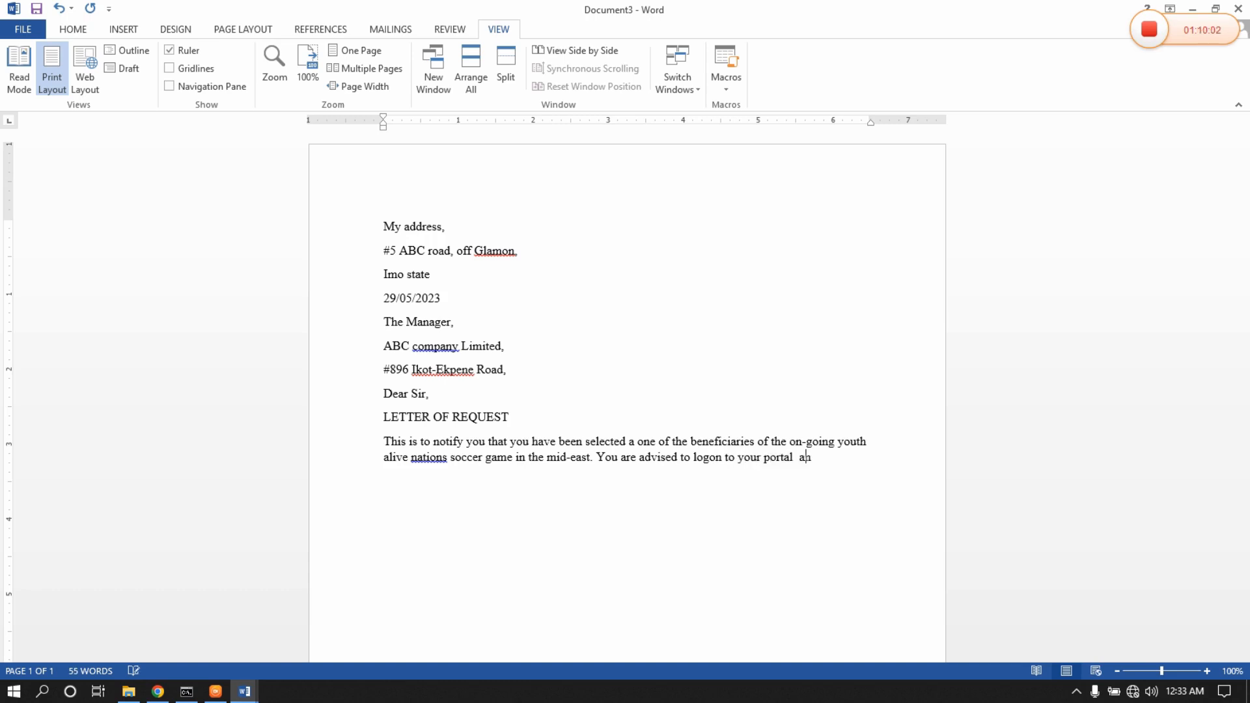
text(d accept th)
text(e)
Finish with 'this request on or before the month end.' and start the 'Ensure that every necessary document' paragraph.
key(BackSpace)
key(BackSpace)
text(is t)
key(BackSpace)
text(request on oo)
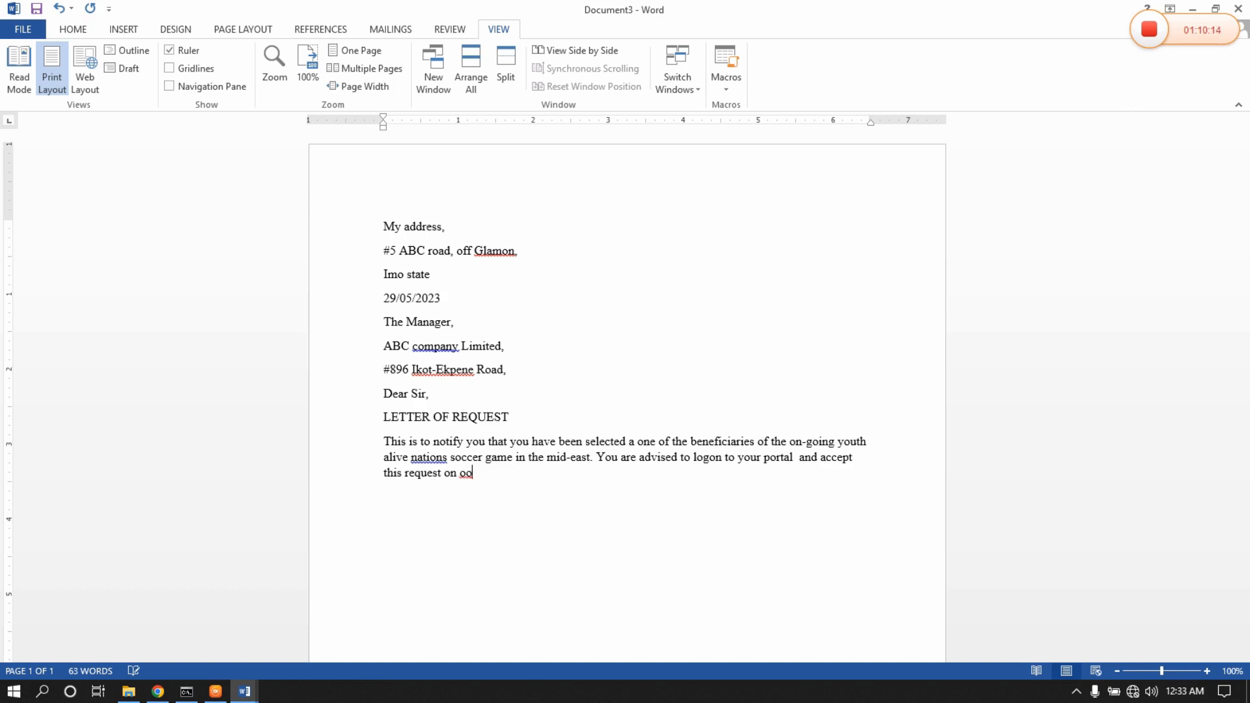
key(BackSpace)
text(r before the month end.)
key(Return)
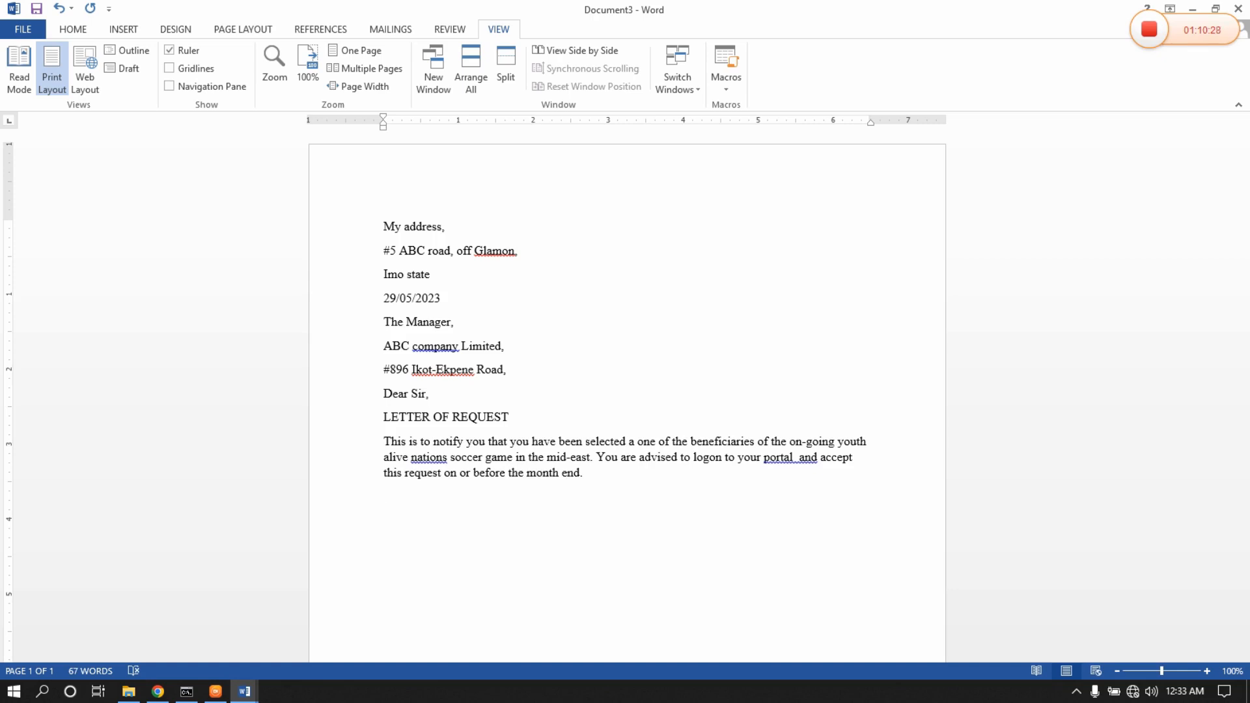
text(Ensure tha)
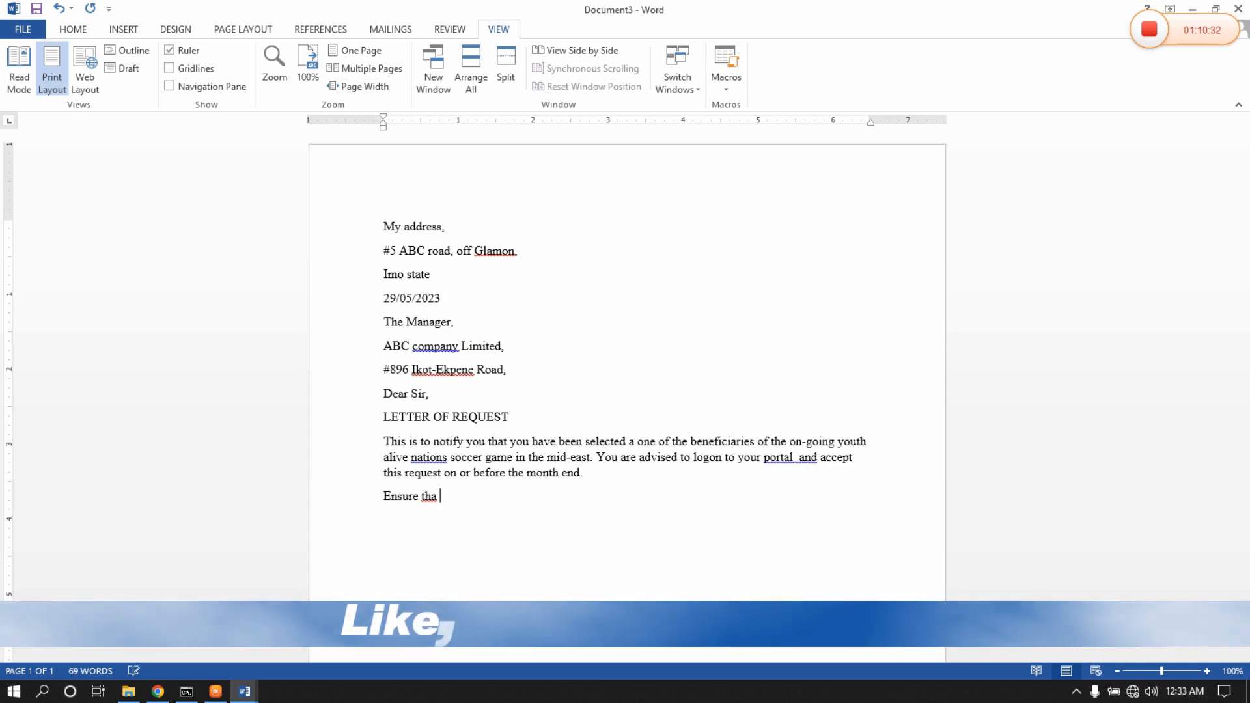
text(t eve)
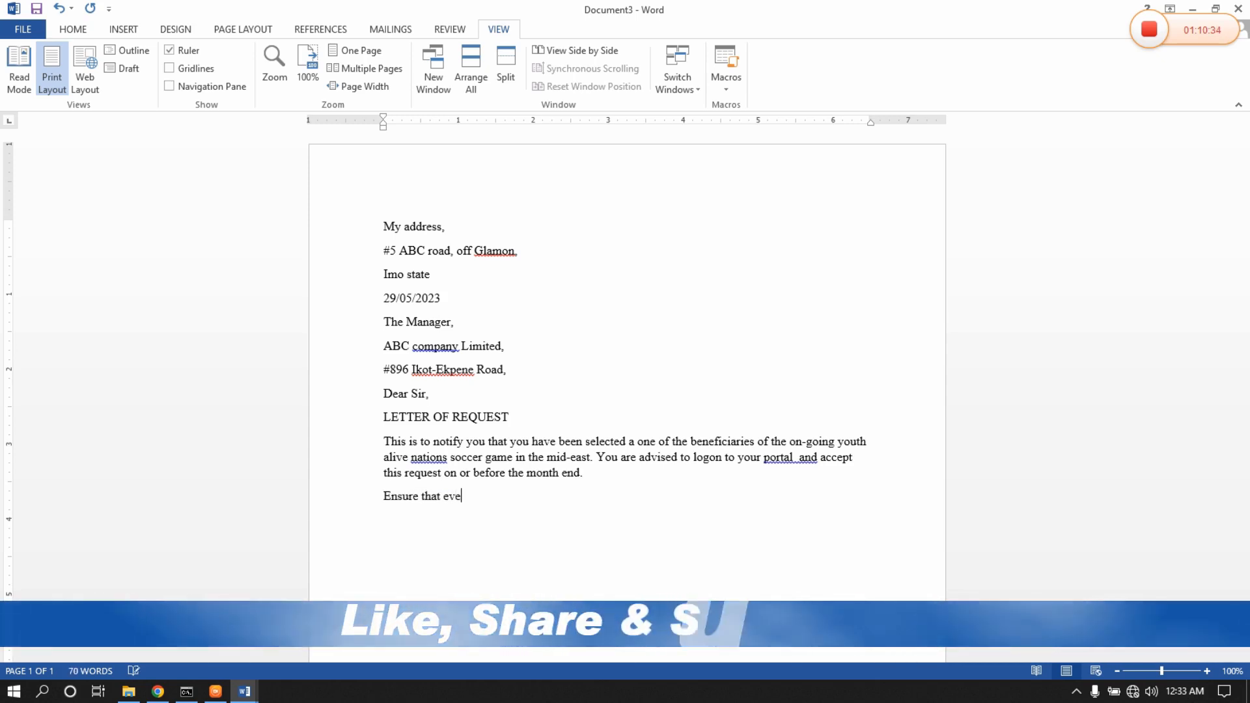
text(ry necessary )
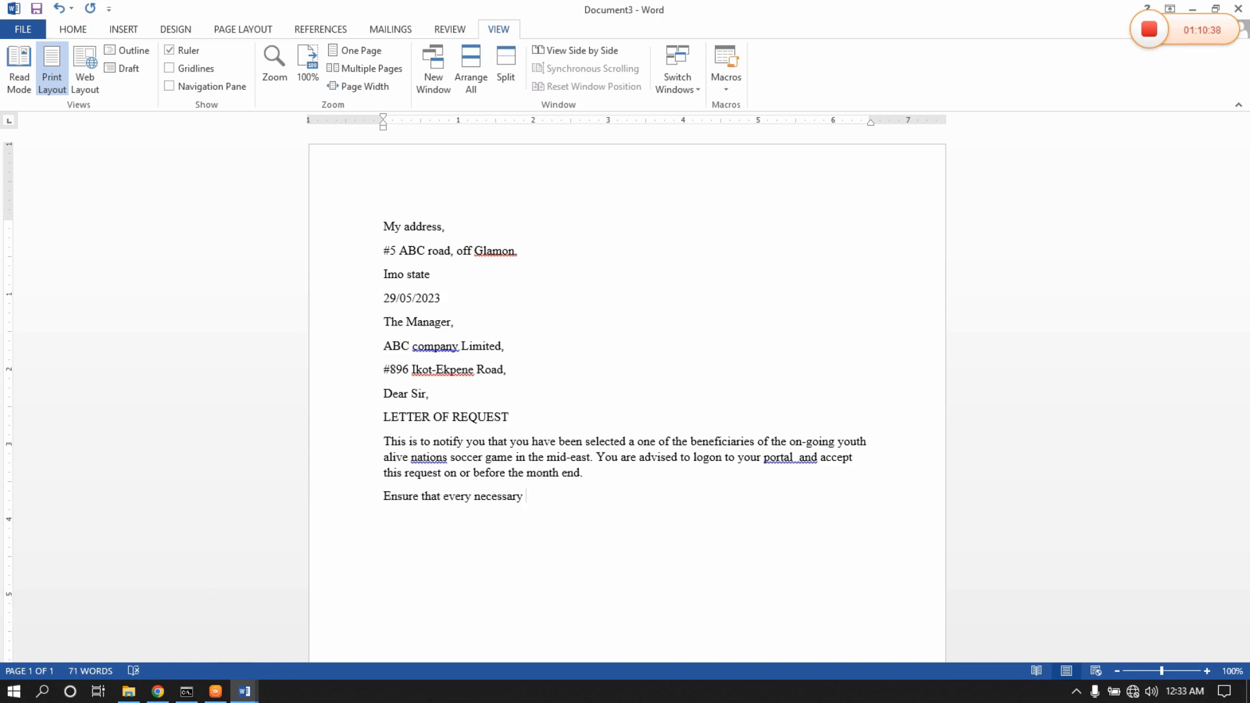
text(doument is uploaded to your )
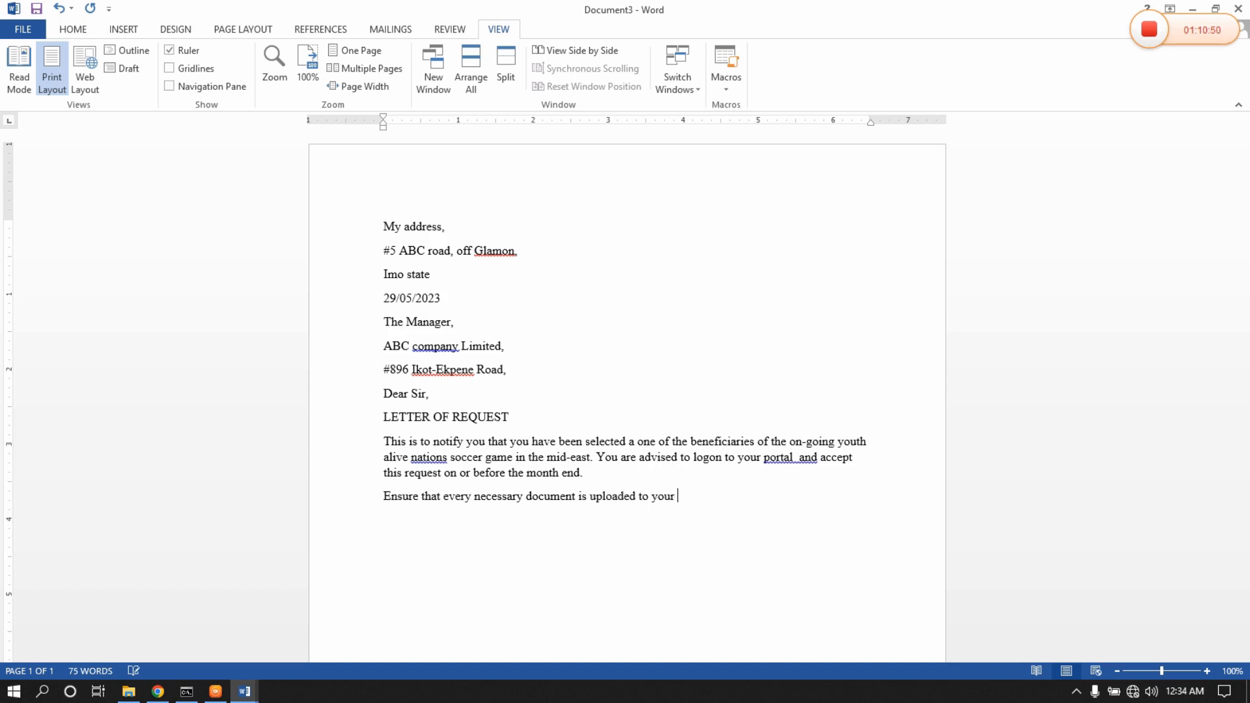
text(profile)
text(. Con)
text(grat)
text(ulation)
text(s or)
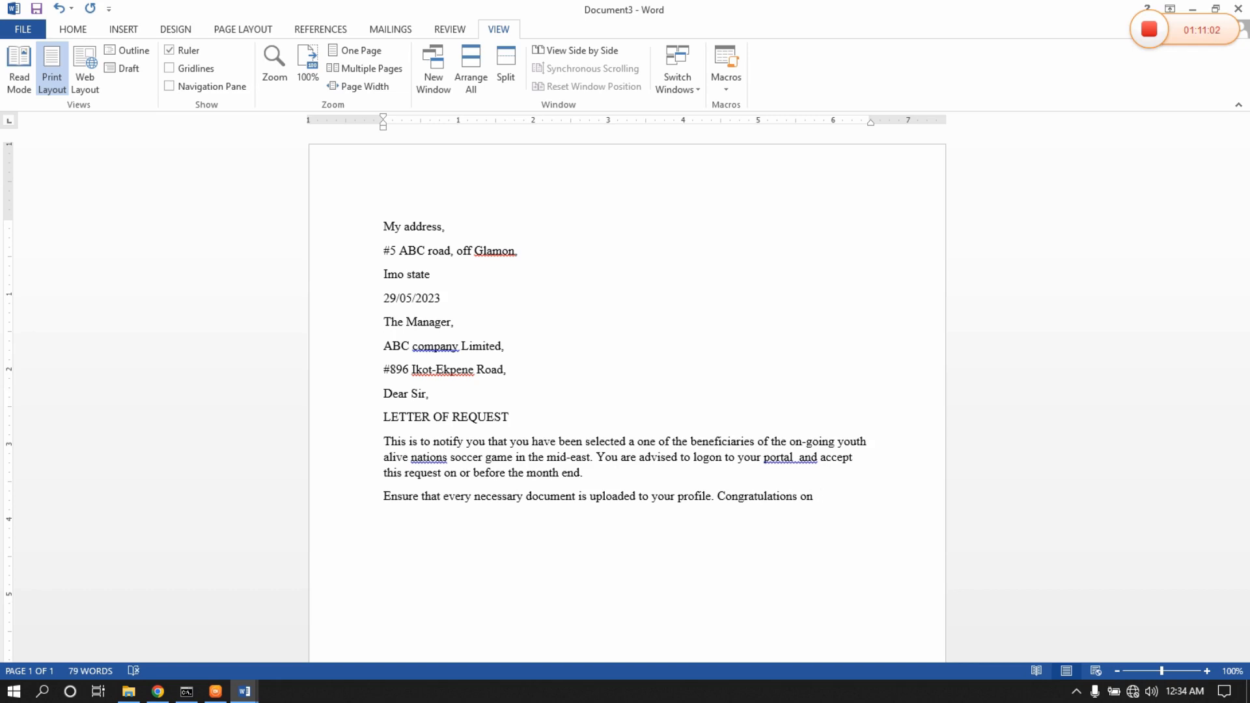
text( your new q)
End the second paragraph with 'appointment.' and start the 'Thanks' line.
key(BackSpace)
text(a)
text(ppointment)
text(.)
text(Thanj)
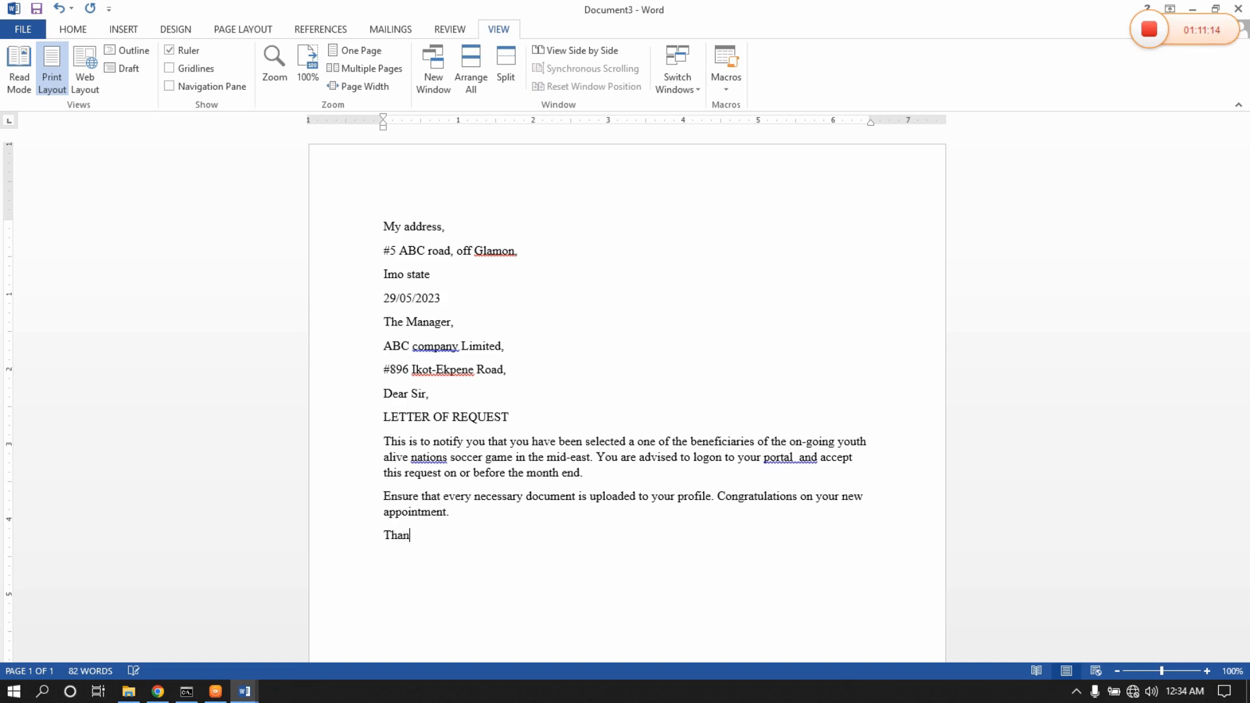
Complete 'Thanks in anticipation of your response and co-operation', spell-correcting 'anticipation'.
key(BackSpace)
text(ks in anticiparion of)
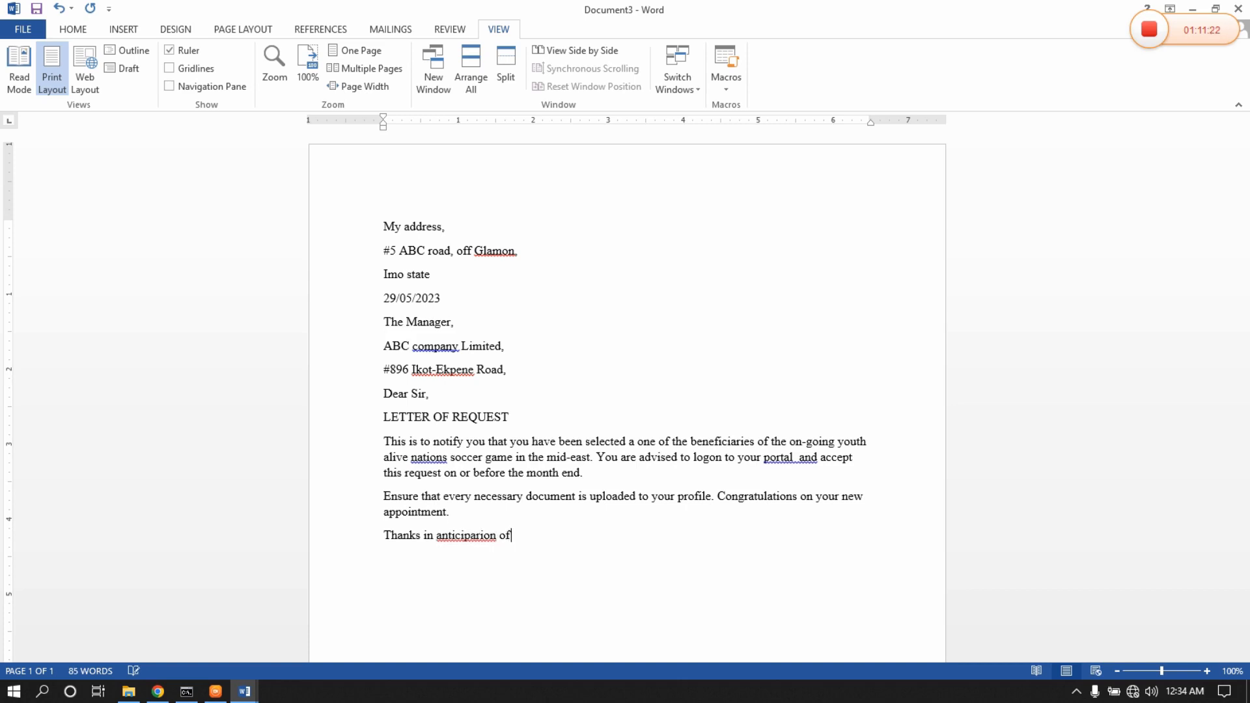
text( your response and co-op)
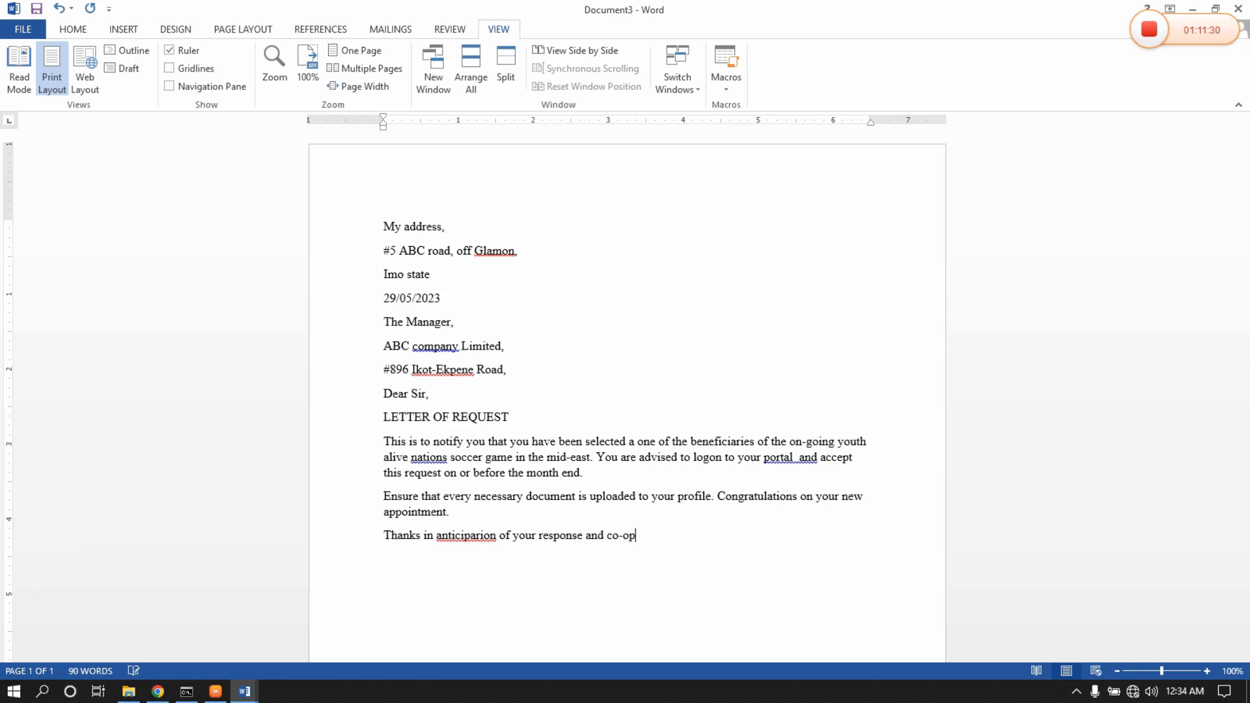
text(eration)
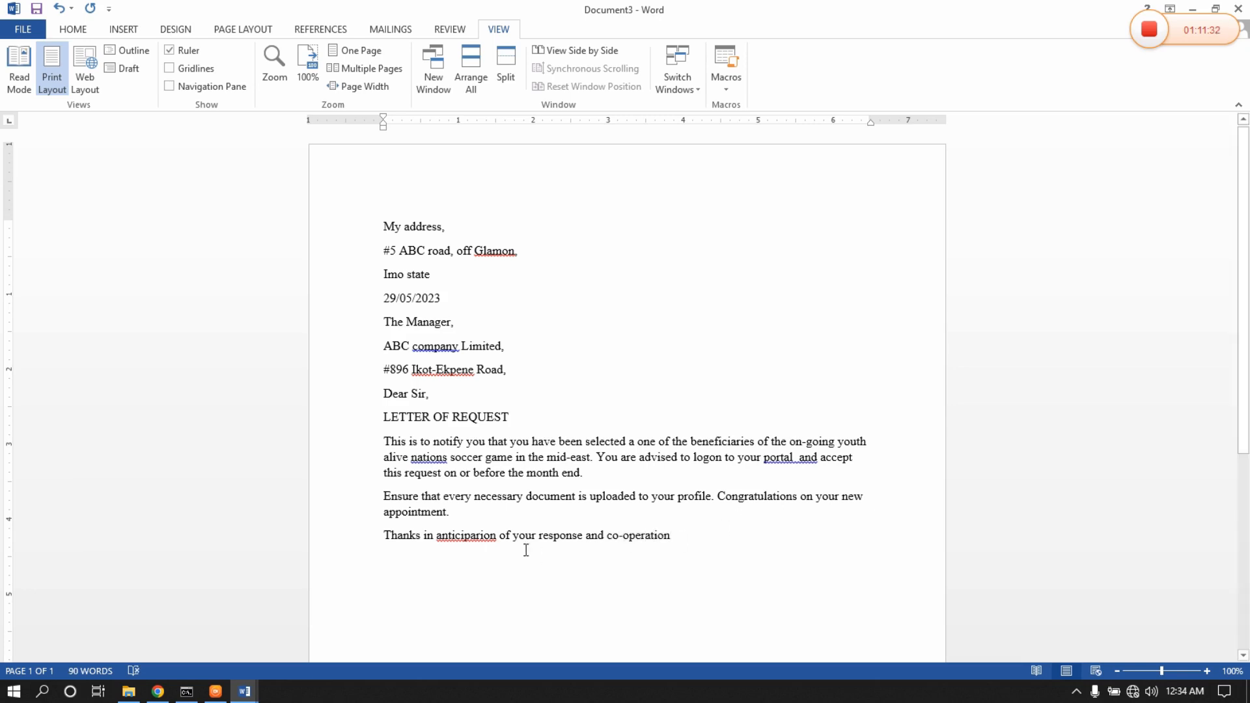
right_click(480, 539)
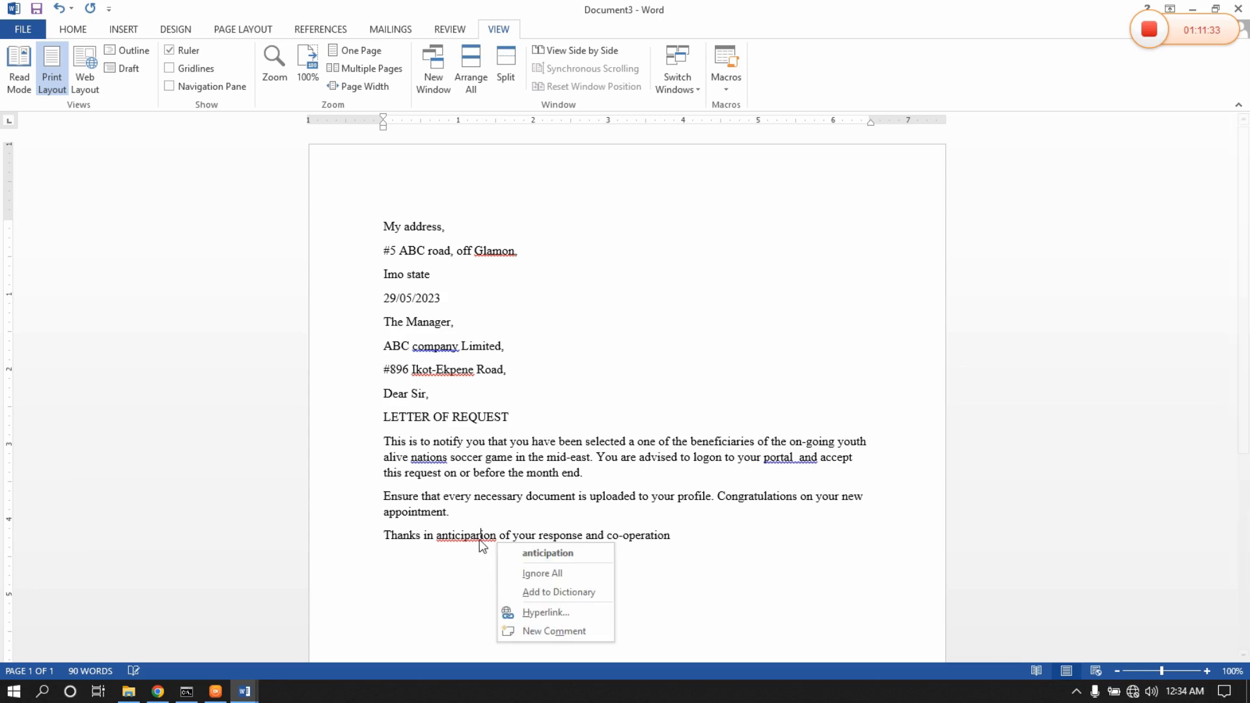
click(526, 545)
click(690, 538)
Add the closing 'Your faithfully,', the signer's name and the title 'Managing Director'.
key(Return)
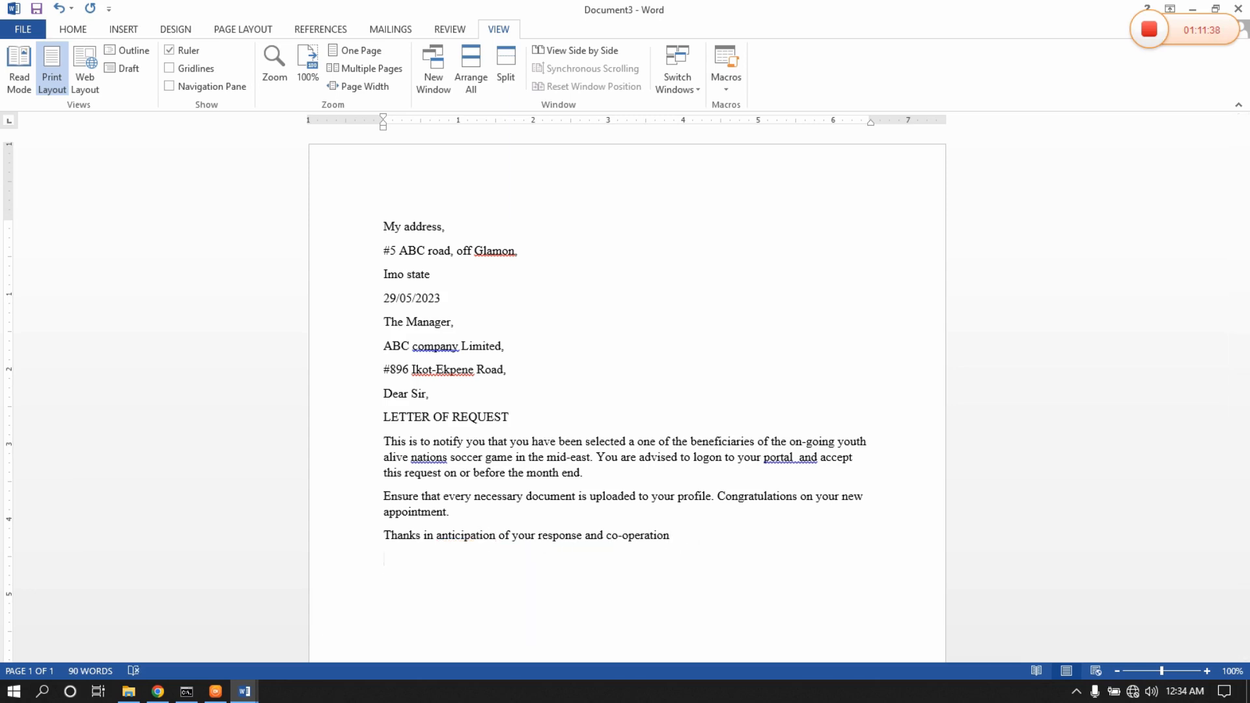
text(Your faithfully,)
key(Return)
text(Abel)
key(BackSpace)
key(BackSpace)
text(el)
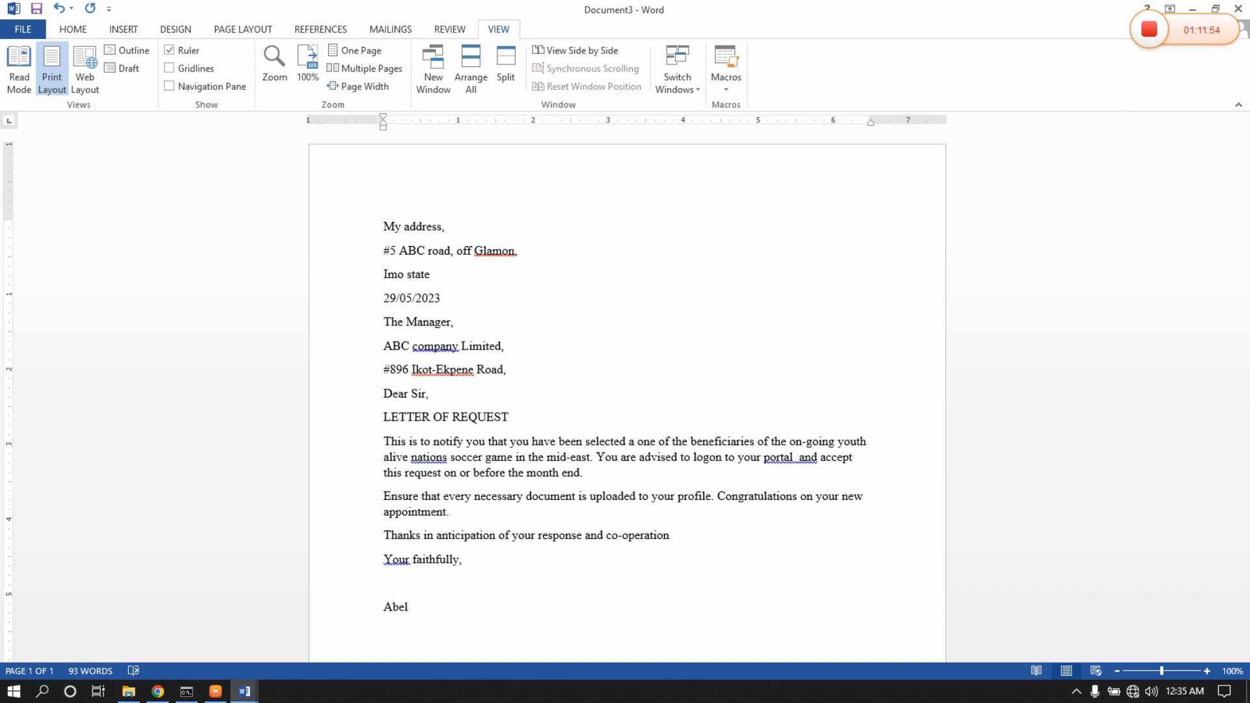
text( Cybergate)
text(Manager)
key(BackSpace)
key(BackSpace)
text(ing)
text(Director)
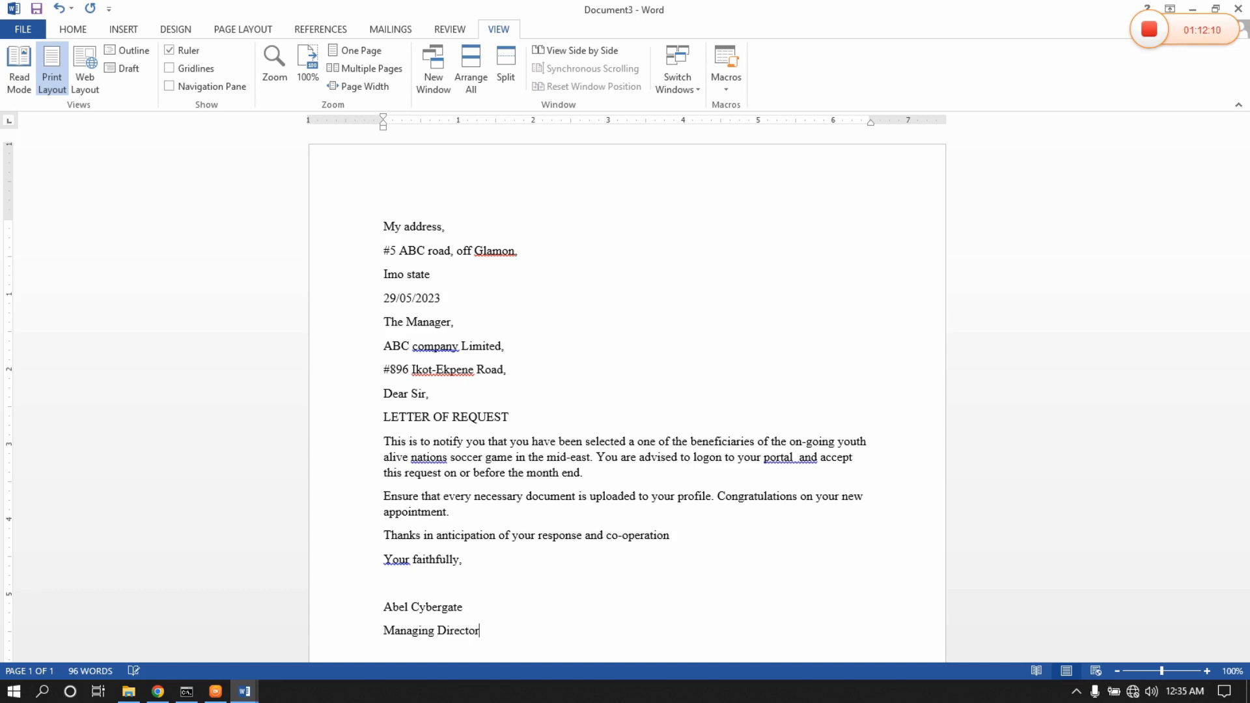
scroll(496, 508, down, 2)
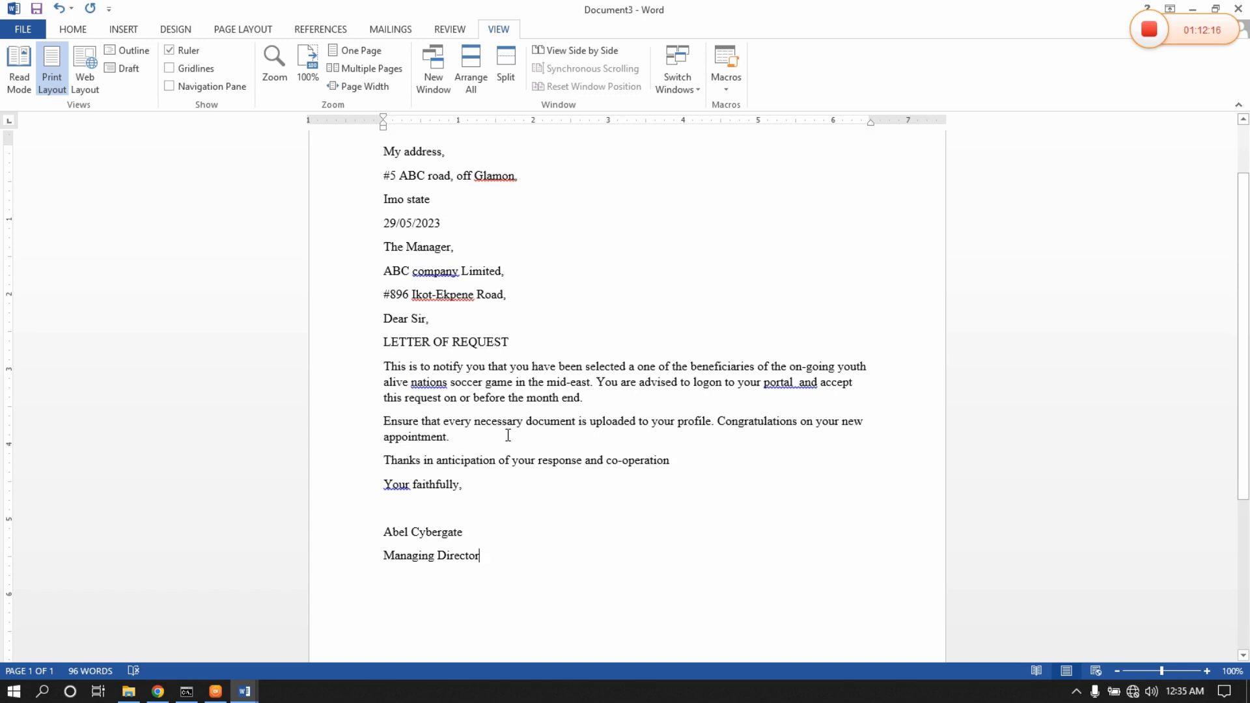
scroll(552, 415, up, 2)
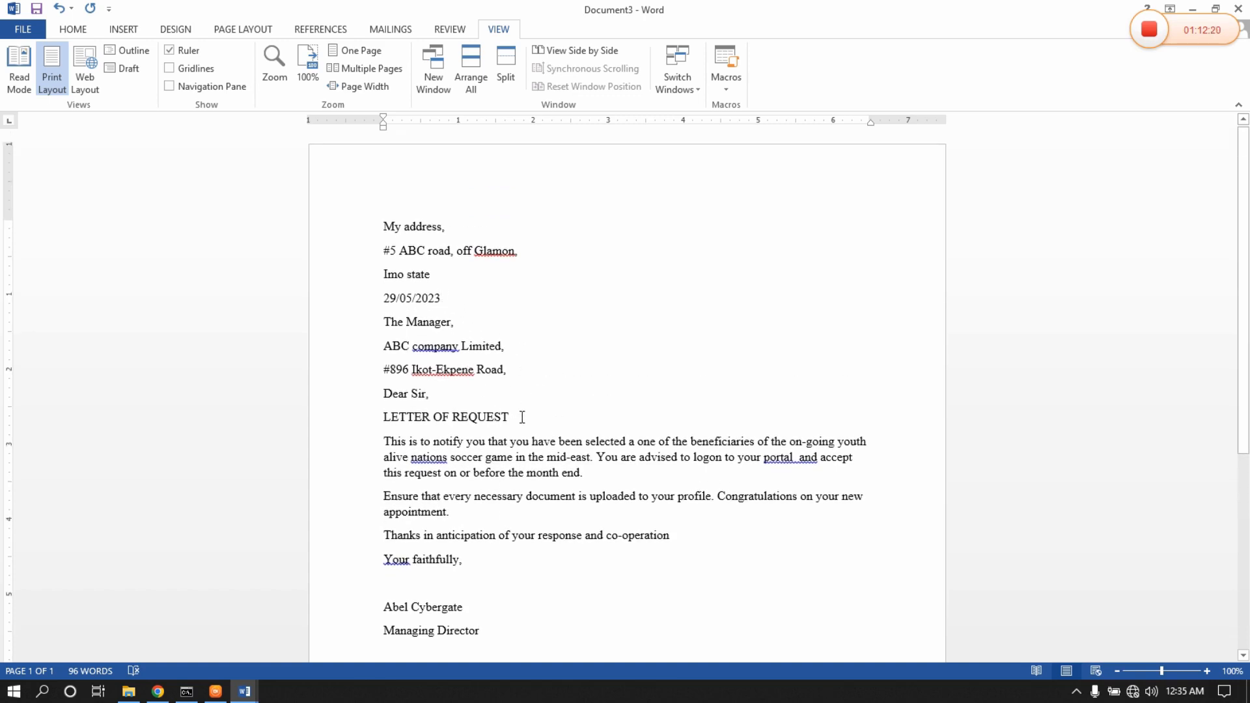
Bold the lines from 'My address,' through 'LETTER OF REQUEST', then select the sender address lines.
drag(507, 420, 327, 222)
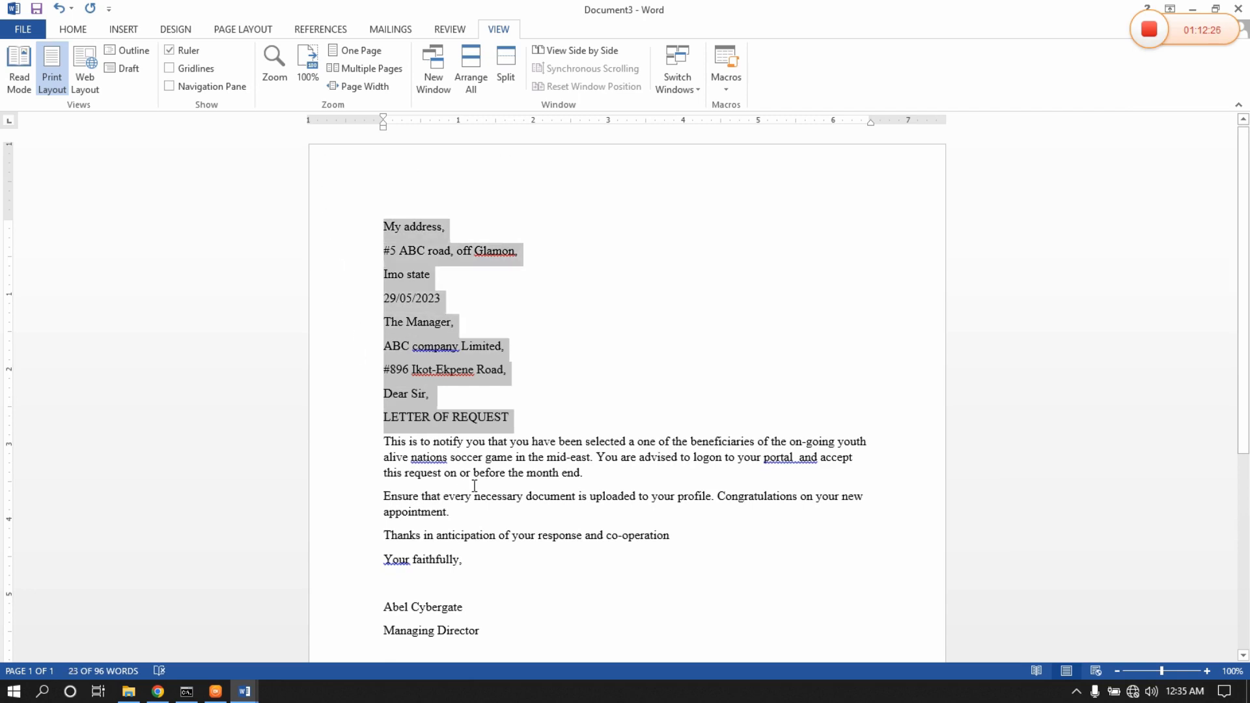
click(72, 30)
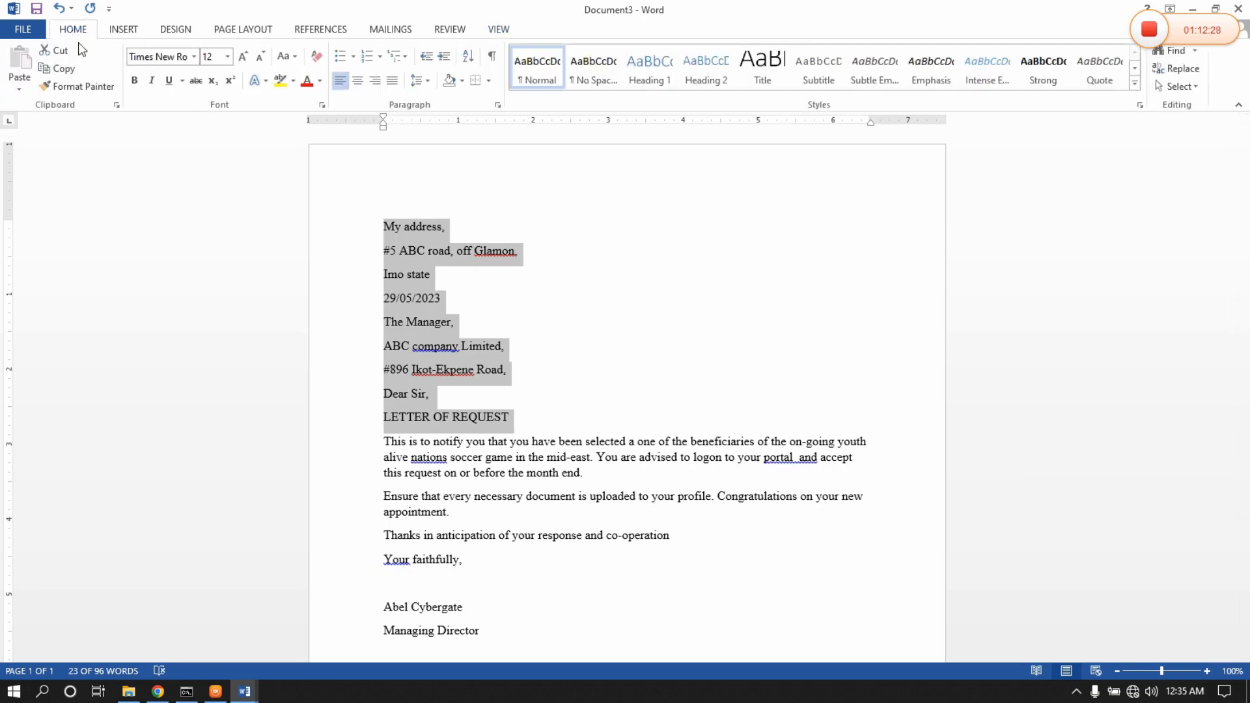
click(135, 80)
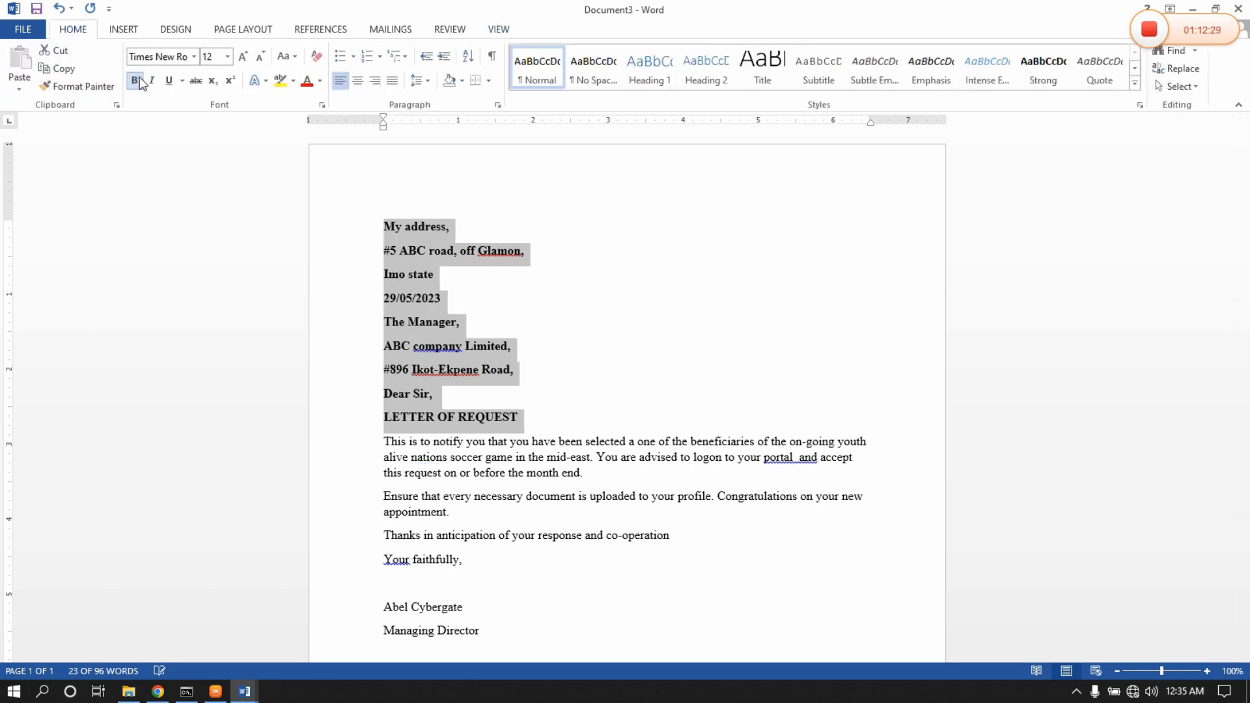
click(480, 287)
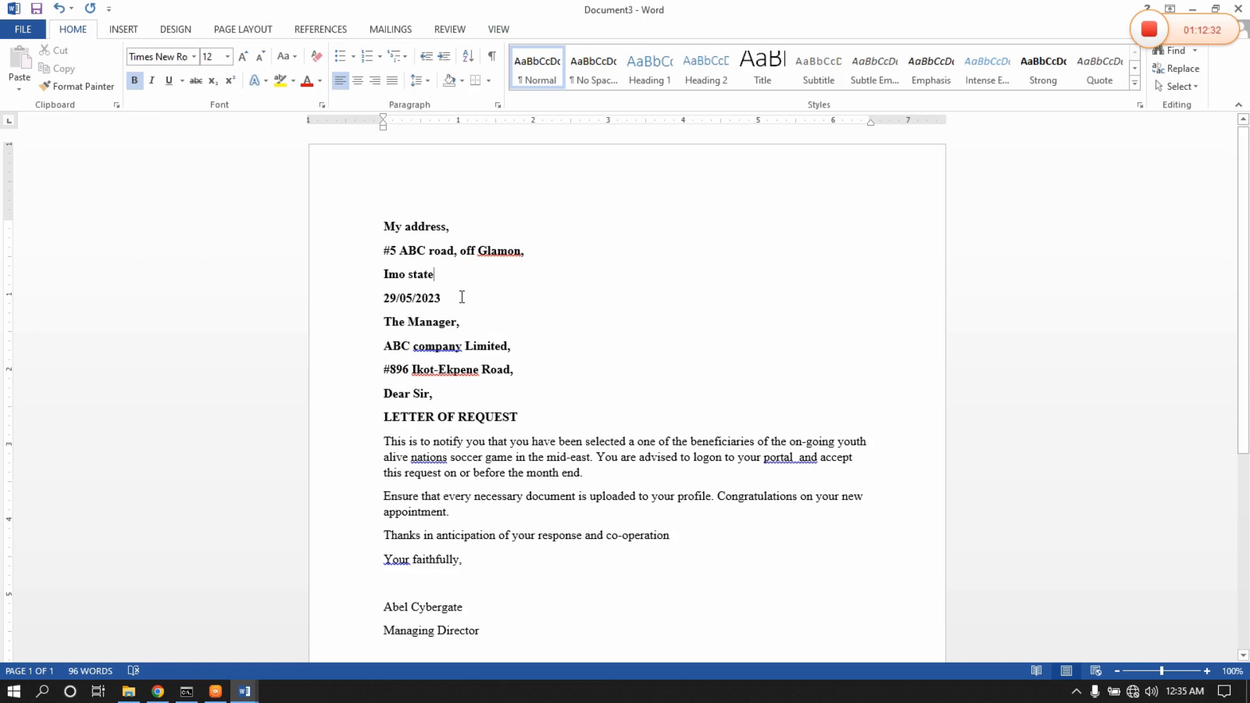
drag(375, 298, 363, 243)
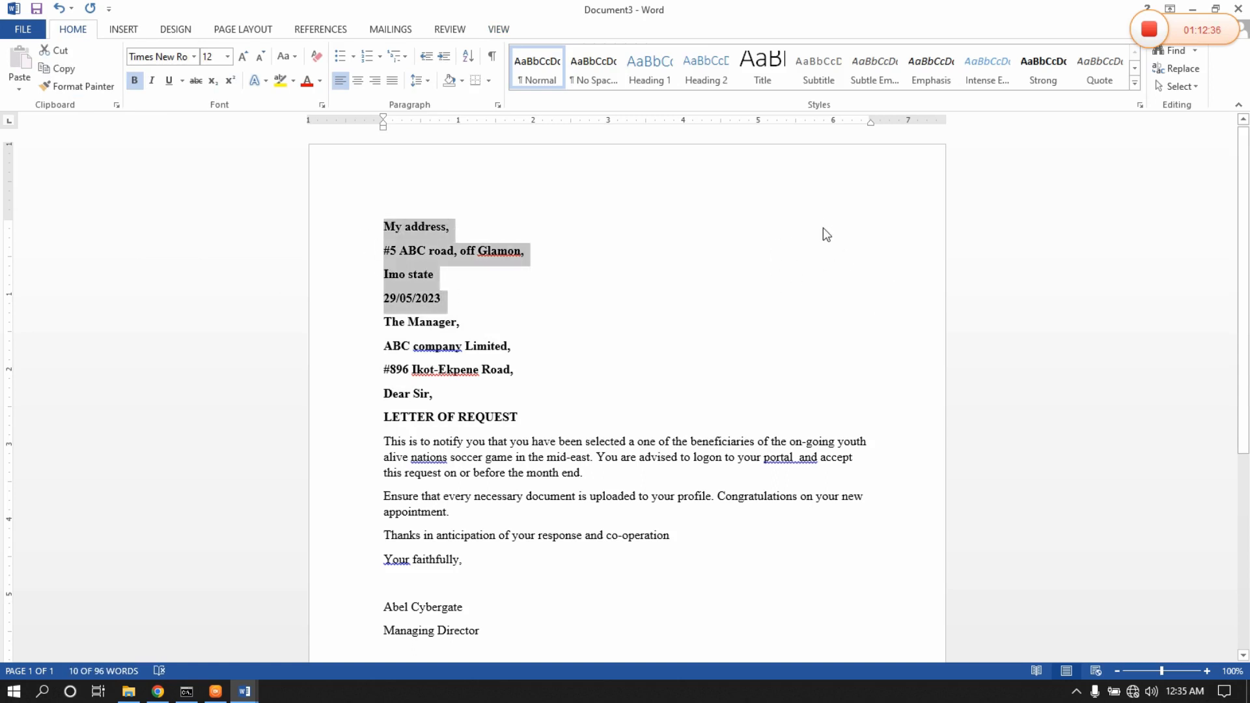
Shift the sender address lines right using two Ctrl+M indents instead of right alignment.
key(ctrl+r)
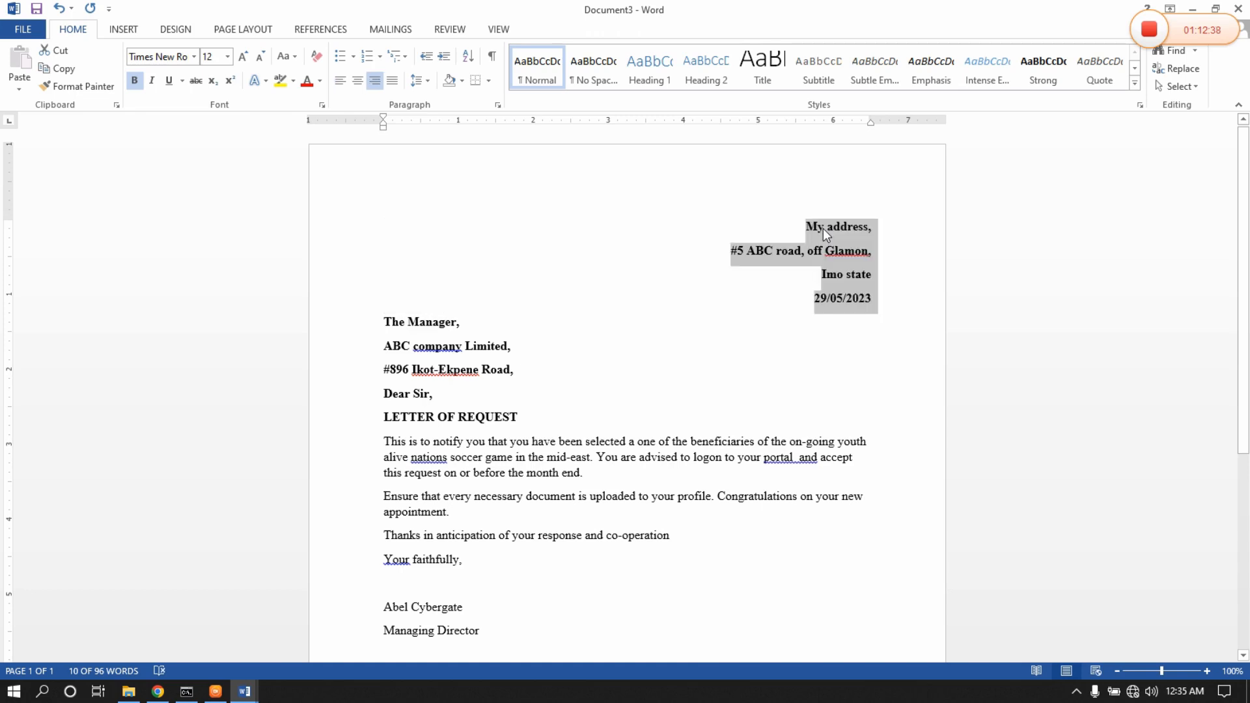
key(ctrl+l)
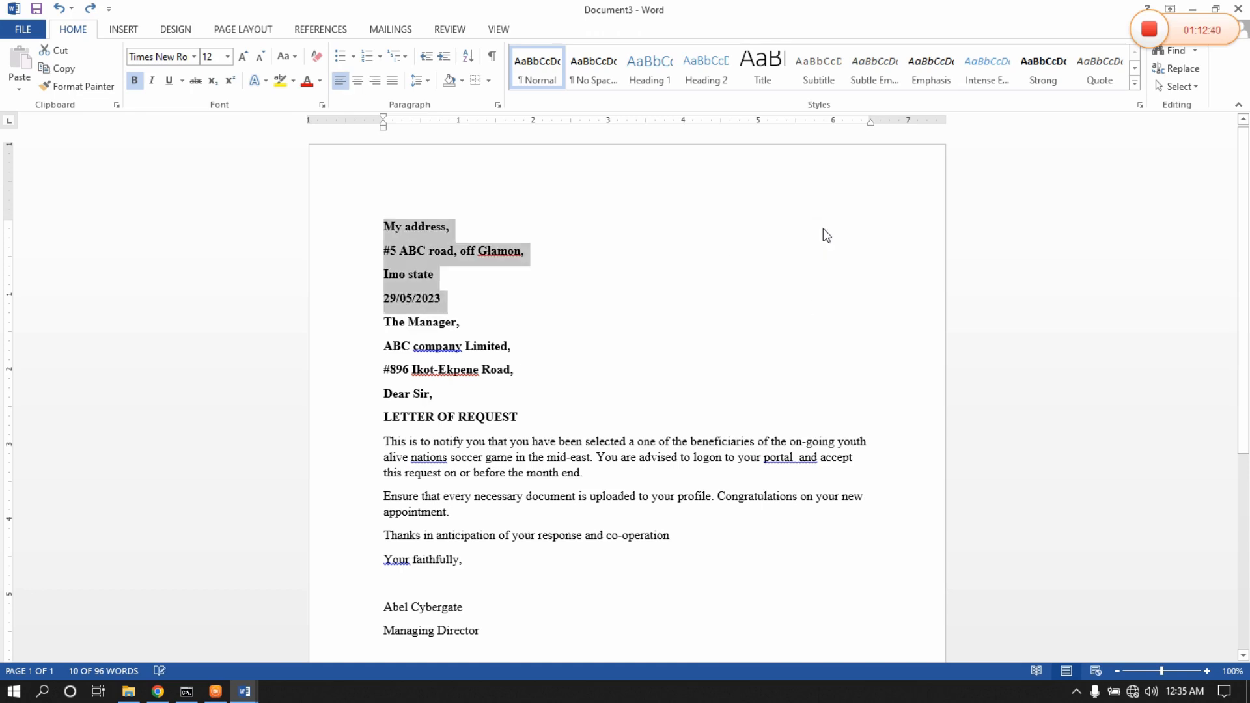
key(ctrl+m)
key(ctrl+m)
key(ctrl+m)
key(ctrl+m)
key(ctrl+m)
key(ctrl+m)
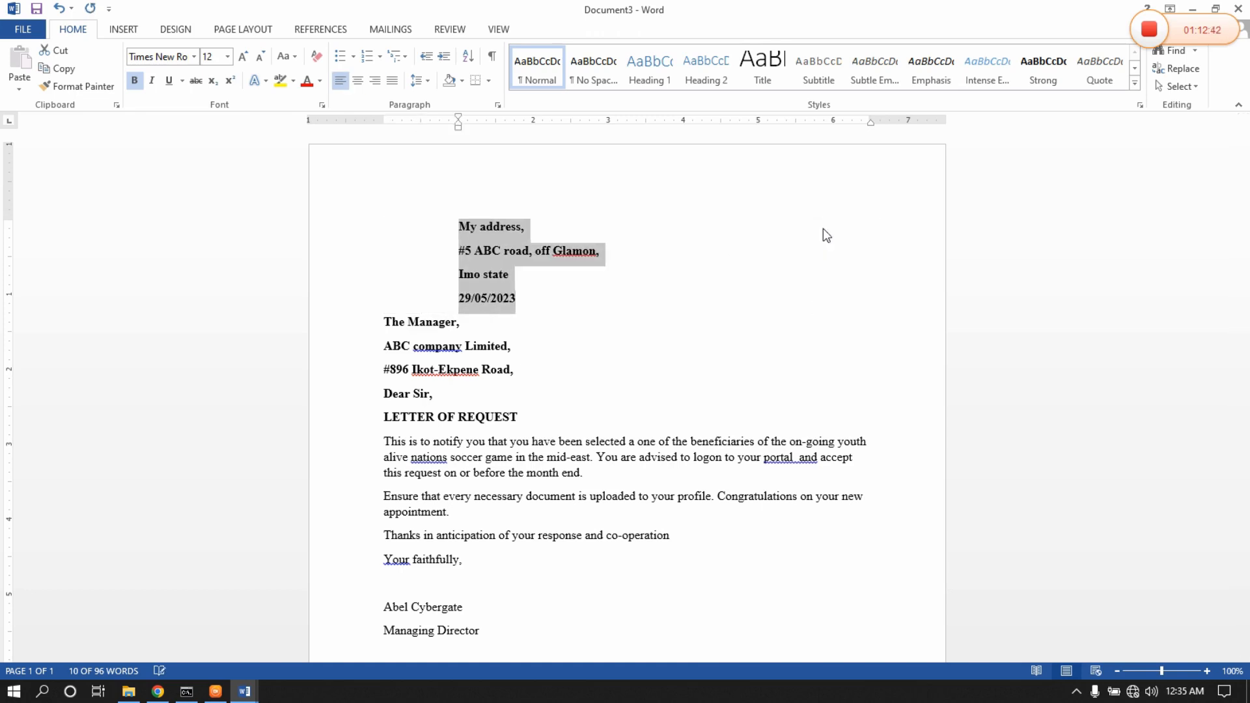
key(ctrl+m)
key(ctrl+m)
key(ctrl+m)
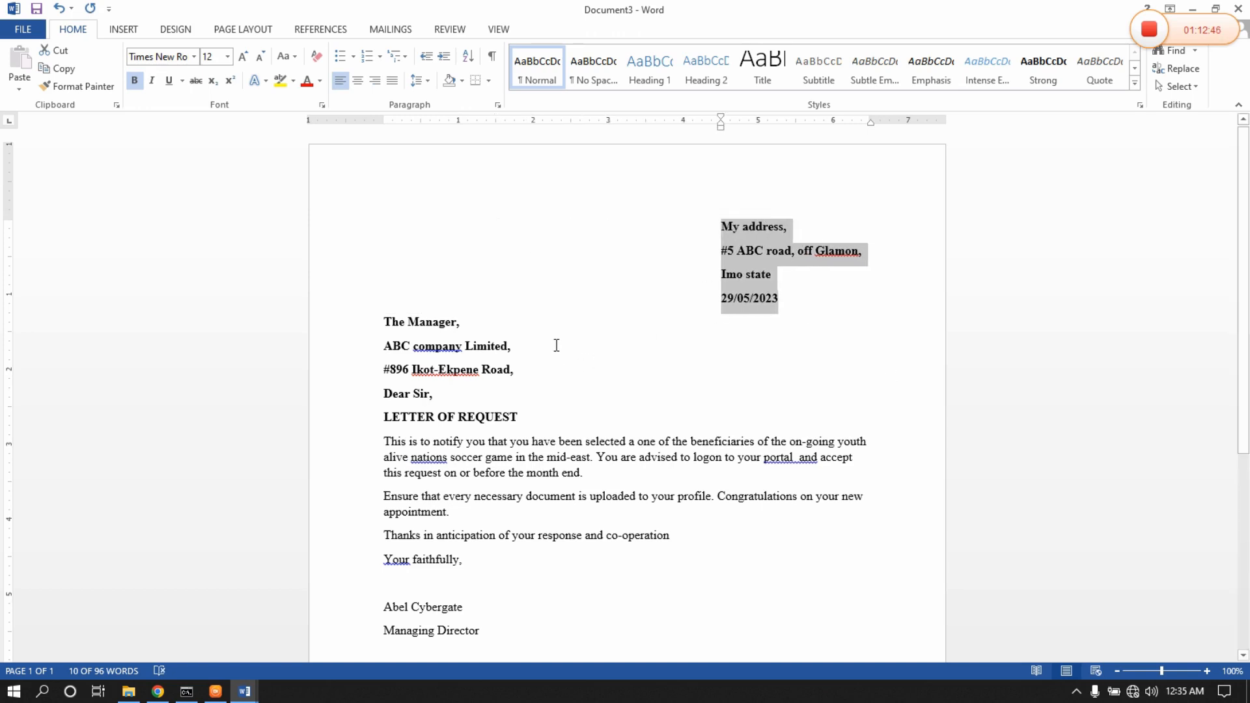
Centre the 'LETTER OF REQUEST' title and indent the 'Dear Sir,' line with a tab.
scroll(554, 341, down, 3)
drag(526, 302, 383, 304)
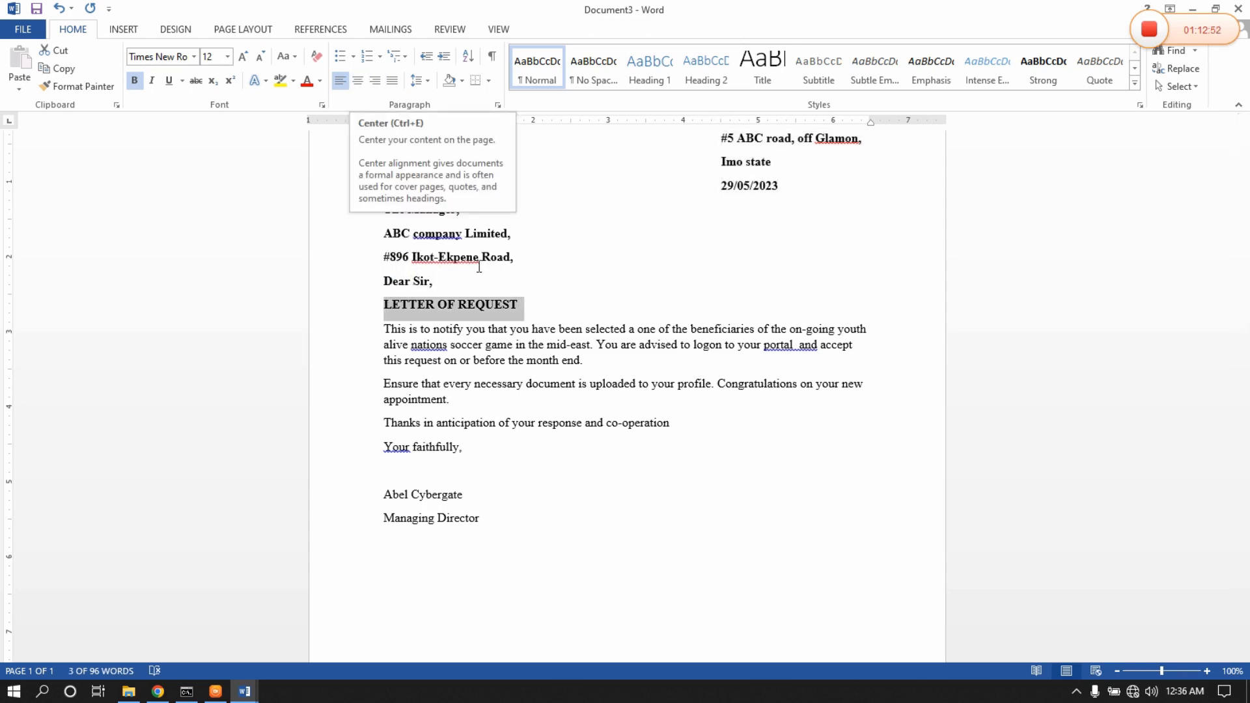
key(ctrl+e)
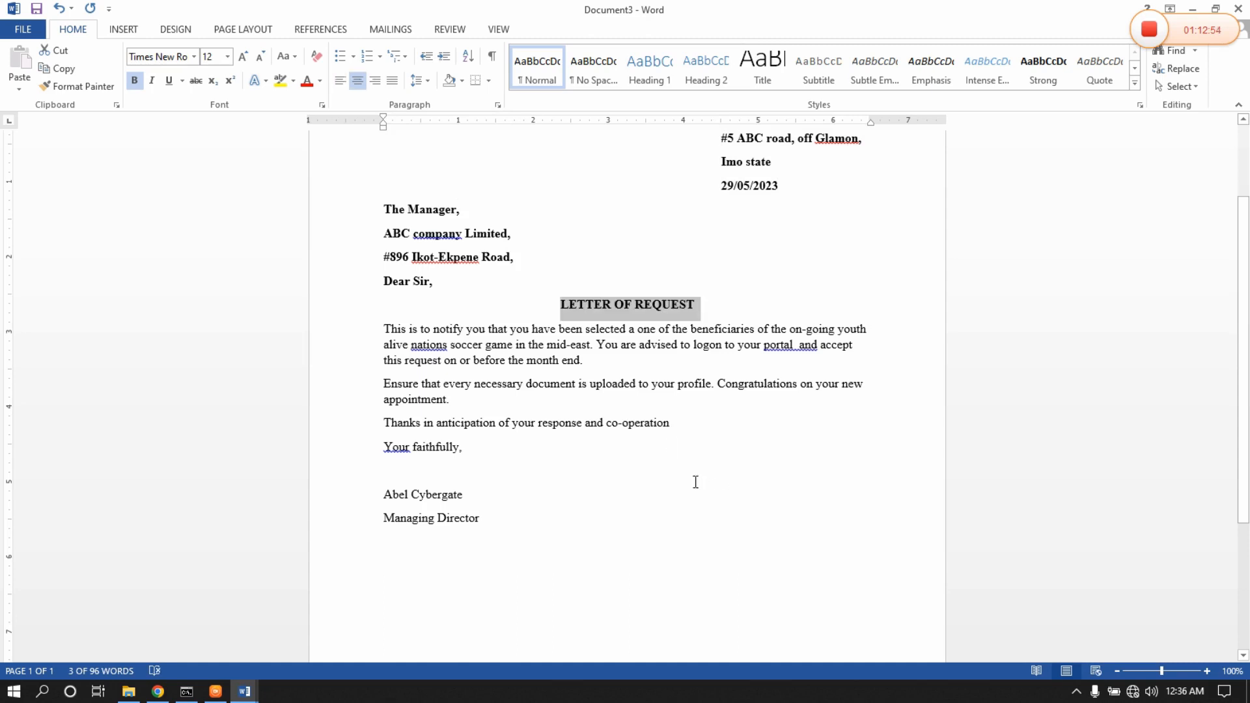
click(386, 280)
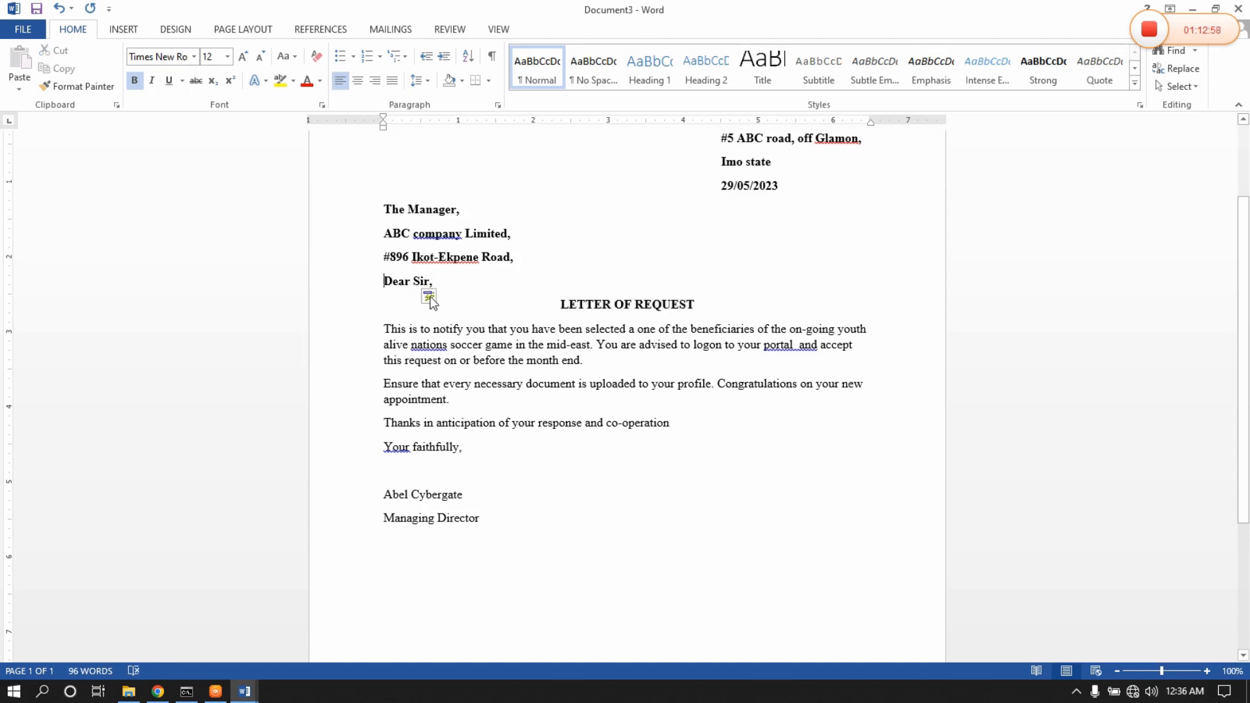
key(Tab)
Bold the closing through 'Managing Director', tab it right twice, and add a blank line above.
drag(487, 519, 374, 457)
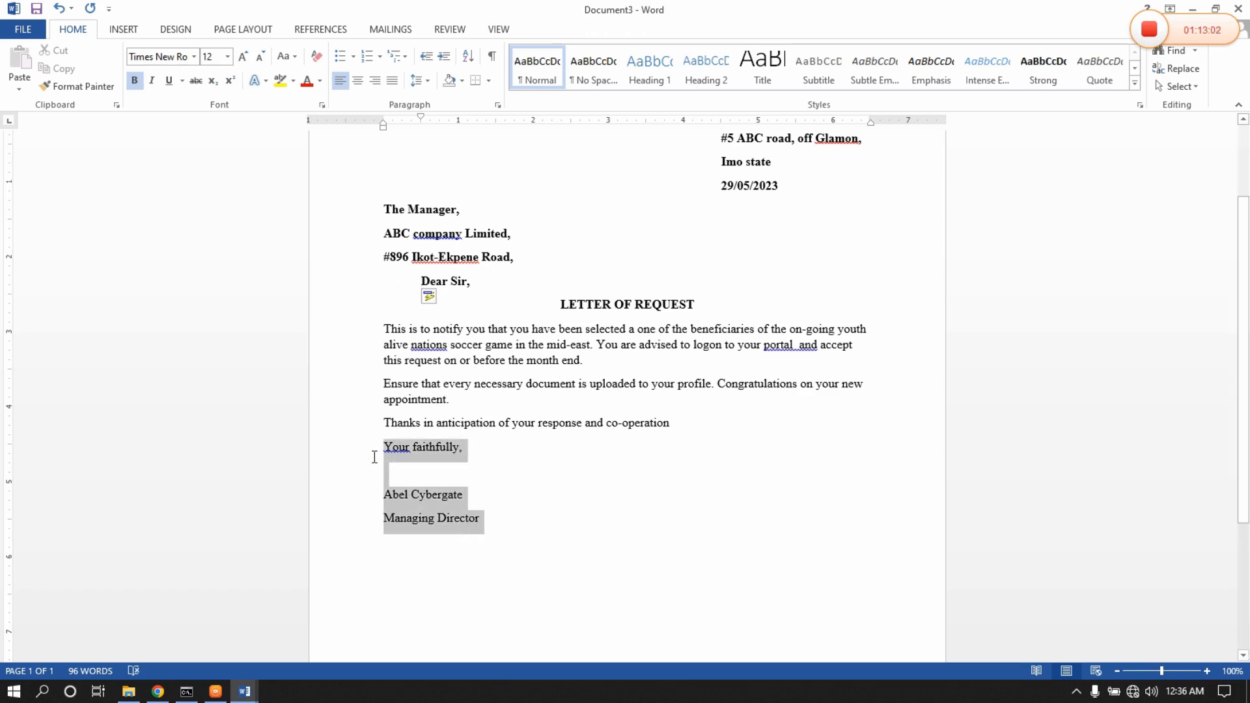
key(ctrl+b)
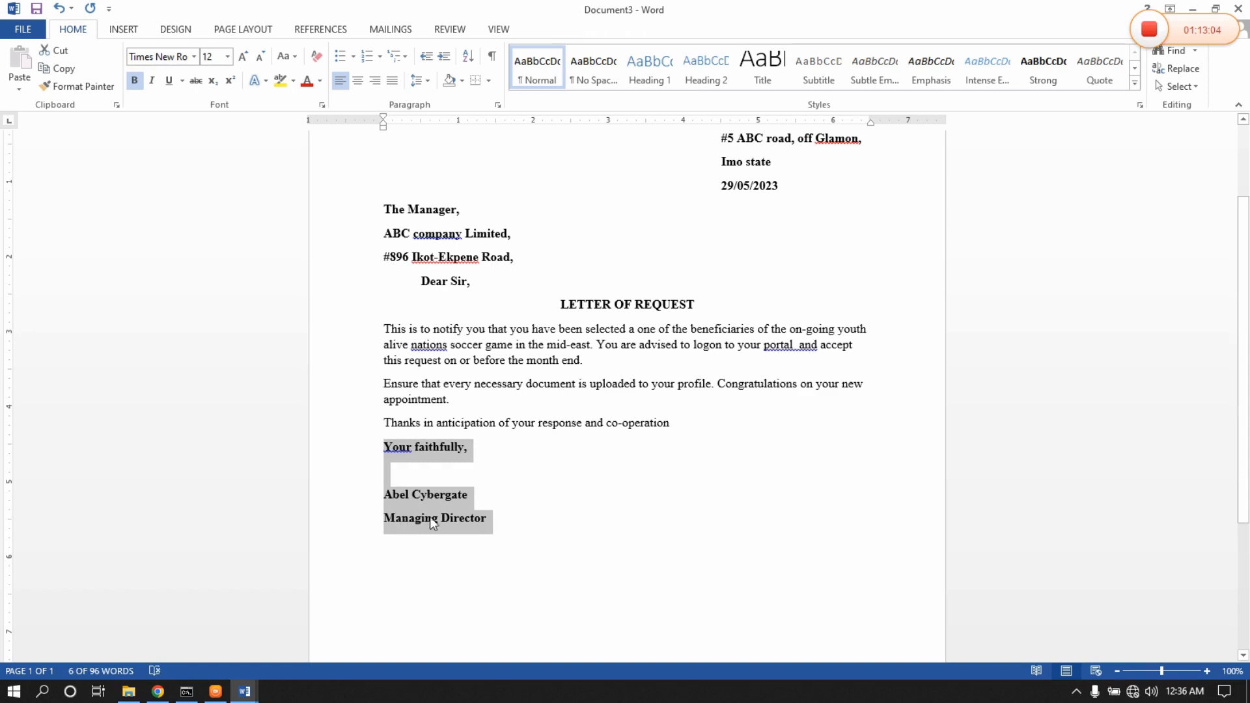
key(Tab)
key(Tab)
key(Tab)
key(Tab)
key(Tab)
key(Tab)
key(Tab)
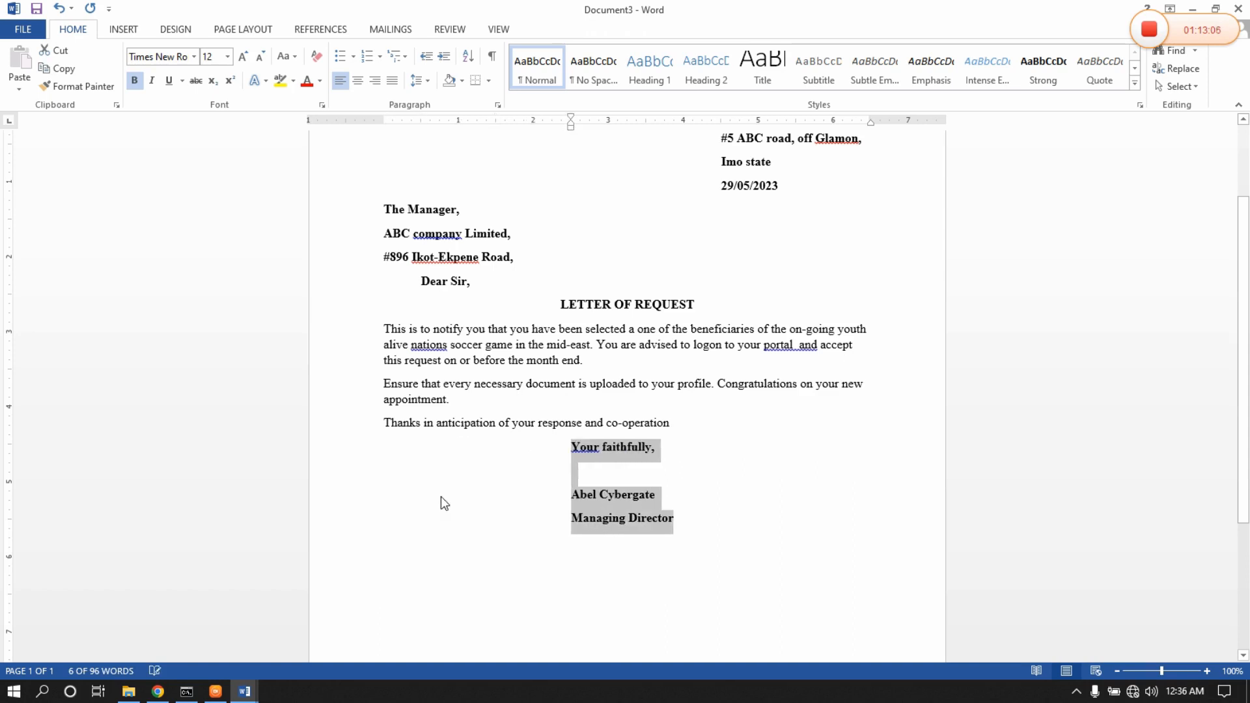
key(Tab)
key(Tab)
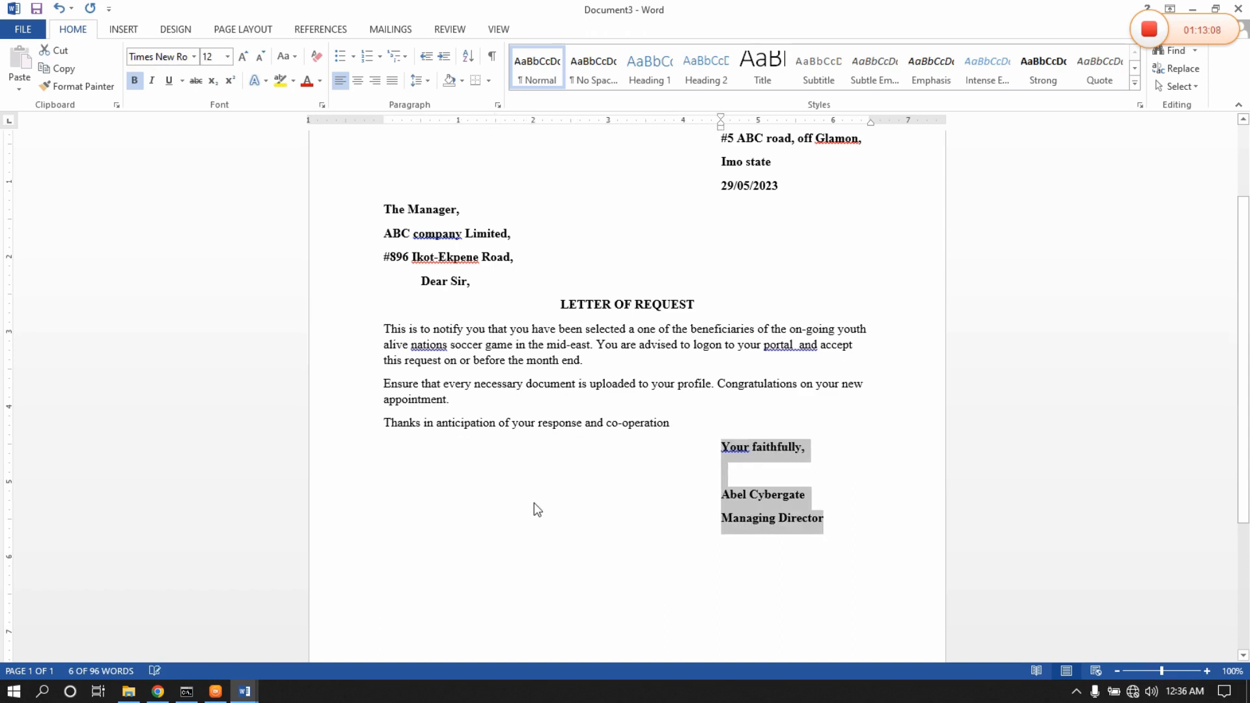
click(721, 420)
key(Return)
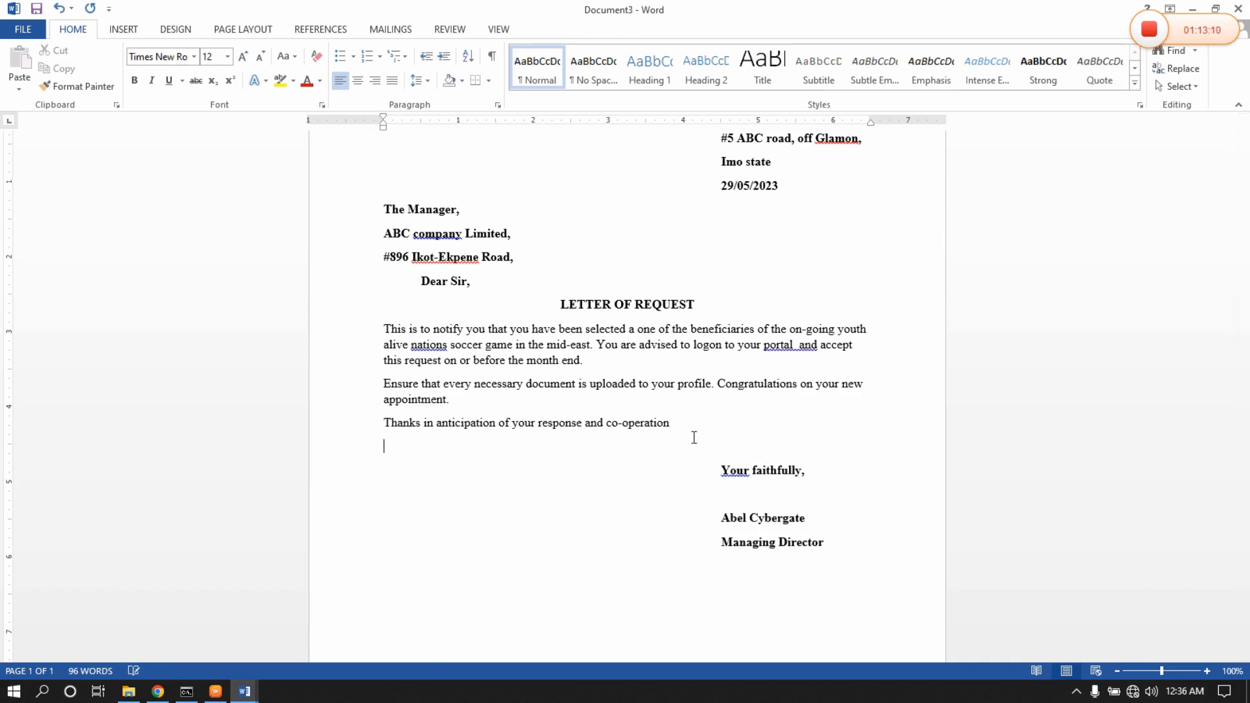
Justify the three body paragraphs and give them 1.5 line spacing.
drag(673, 422, 324, 340)
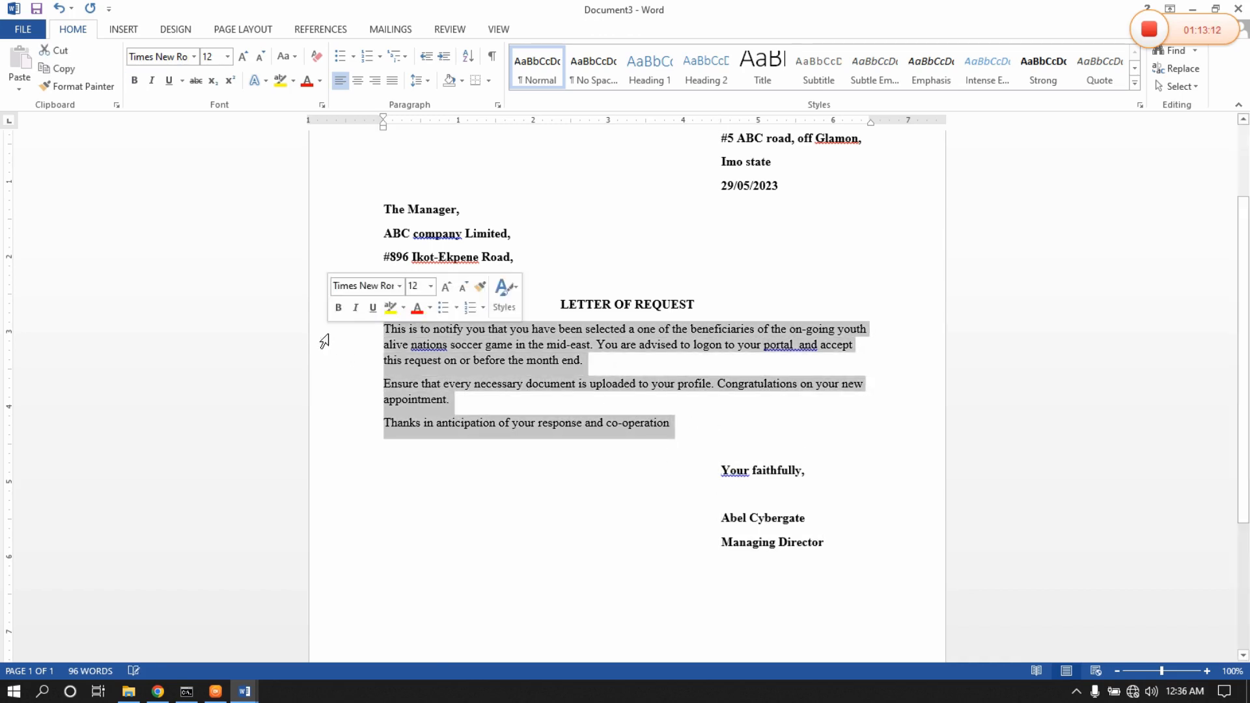
click(393, 81)
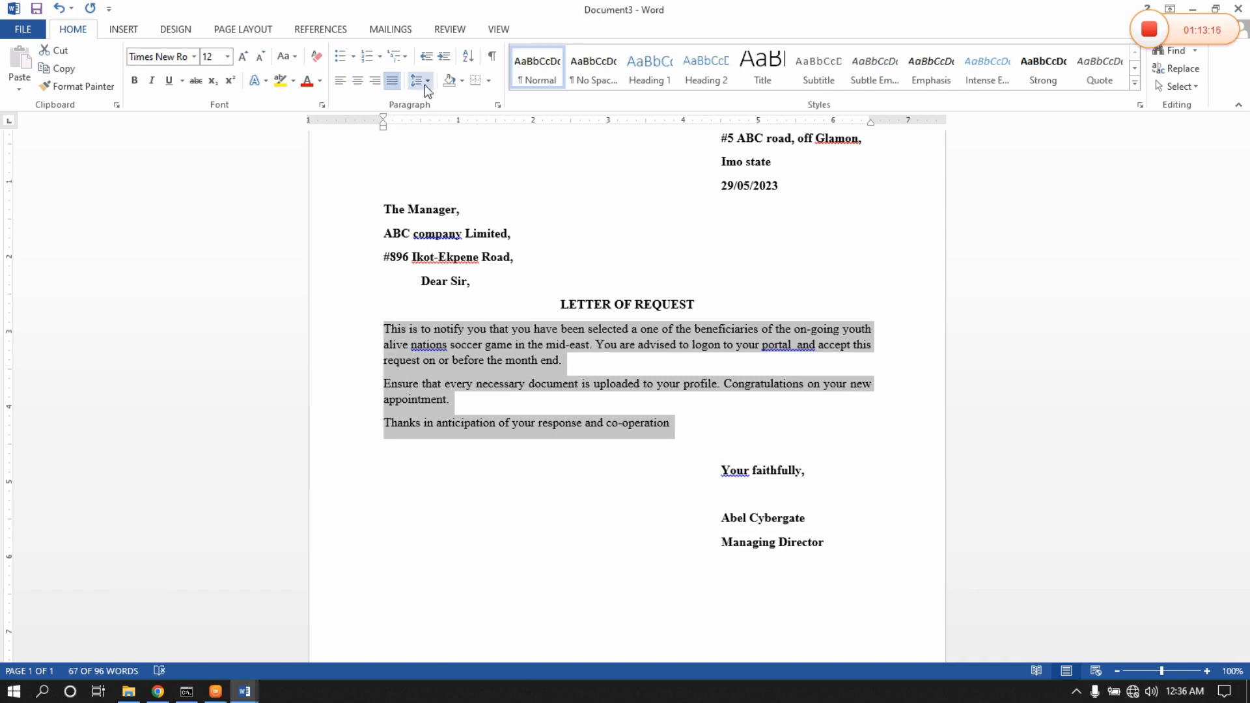
click(420, 80)
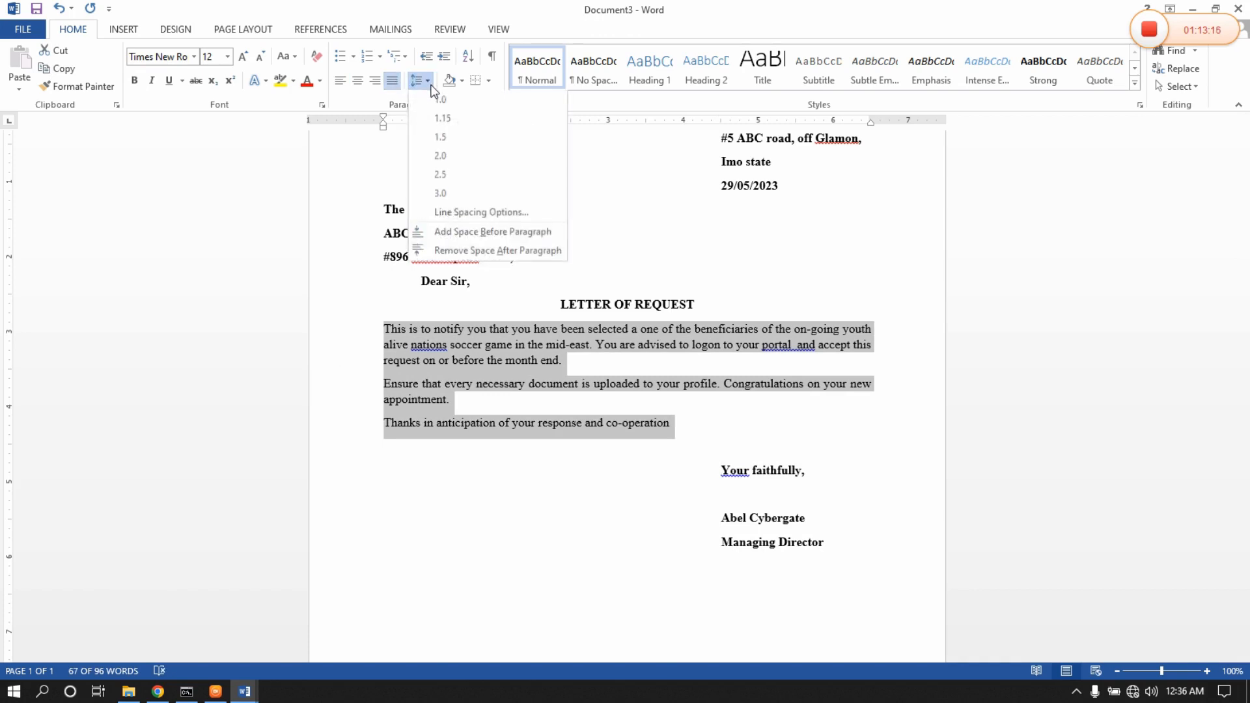
click(450, 156)
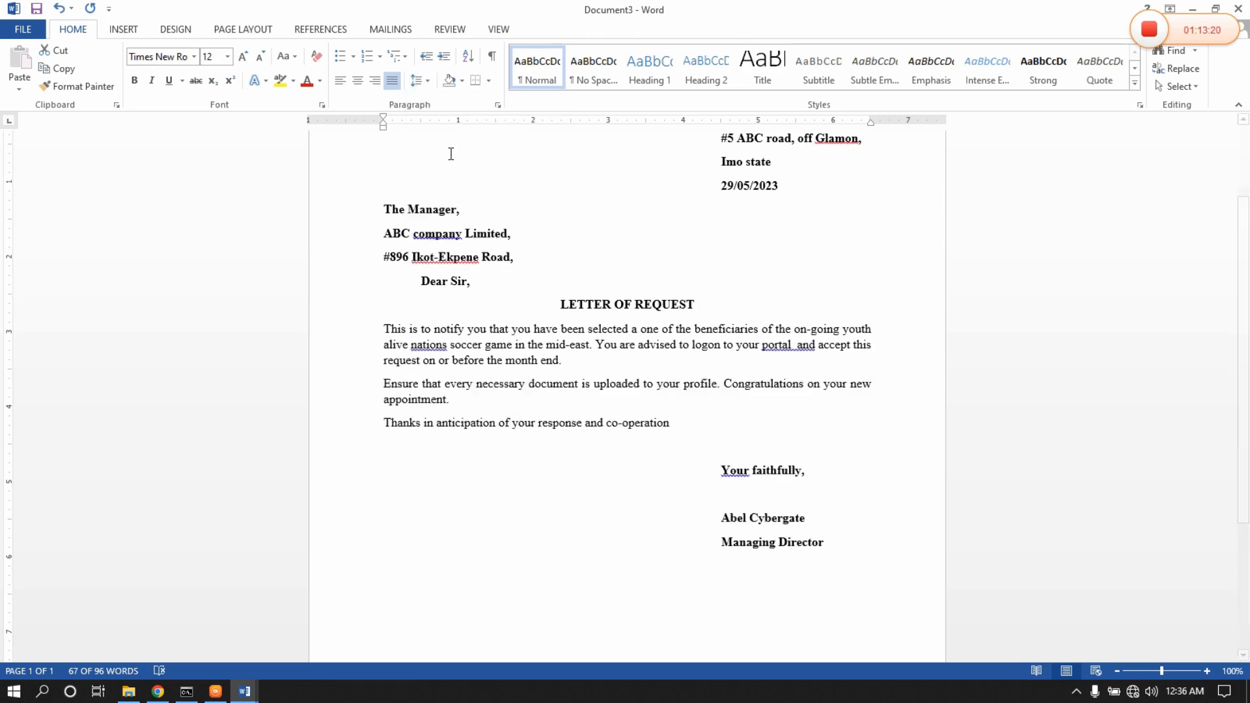
click(659, 533)
scroll(659, 474, up, 1)
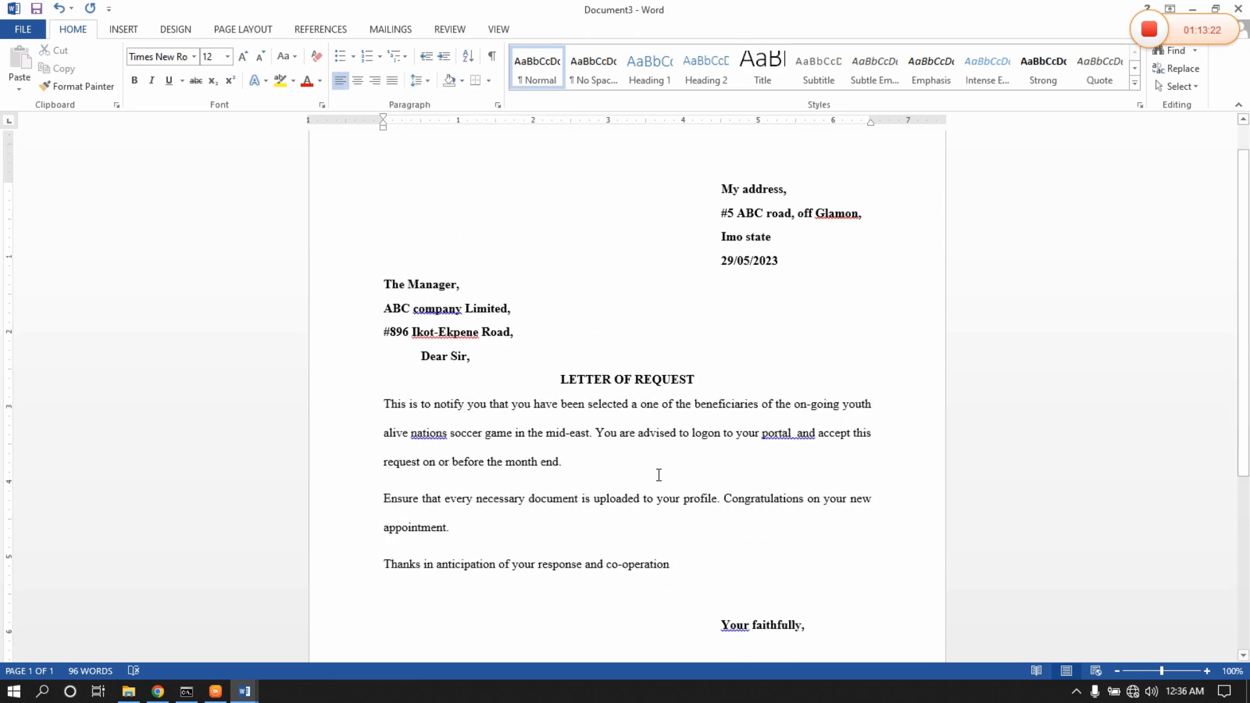
scroll(659, 475, down, 2)
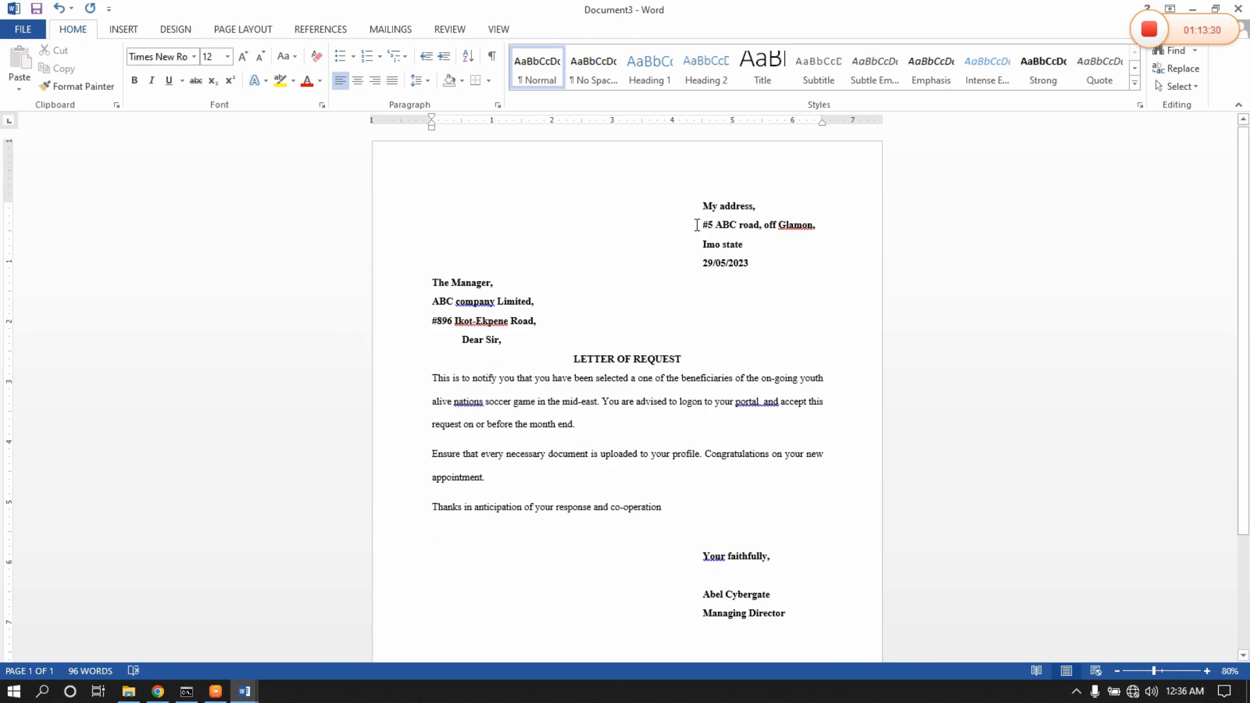
drag(701, 207, 766, 259)
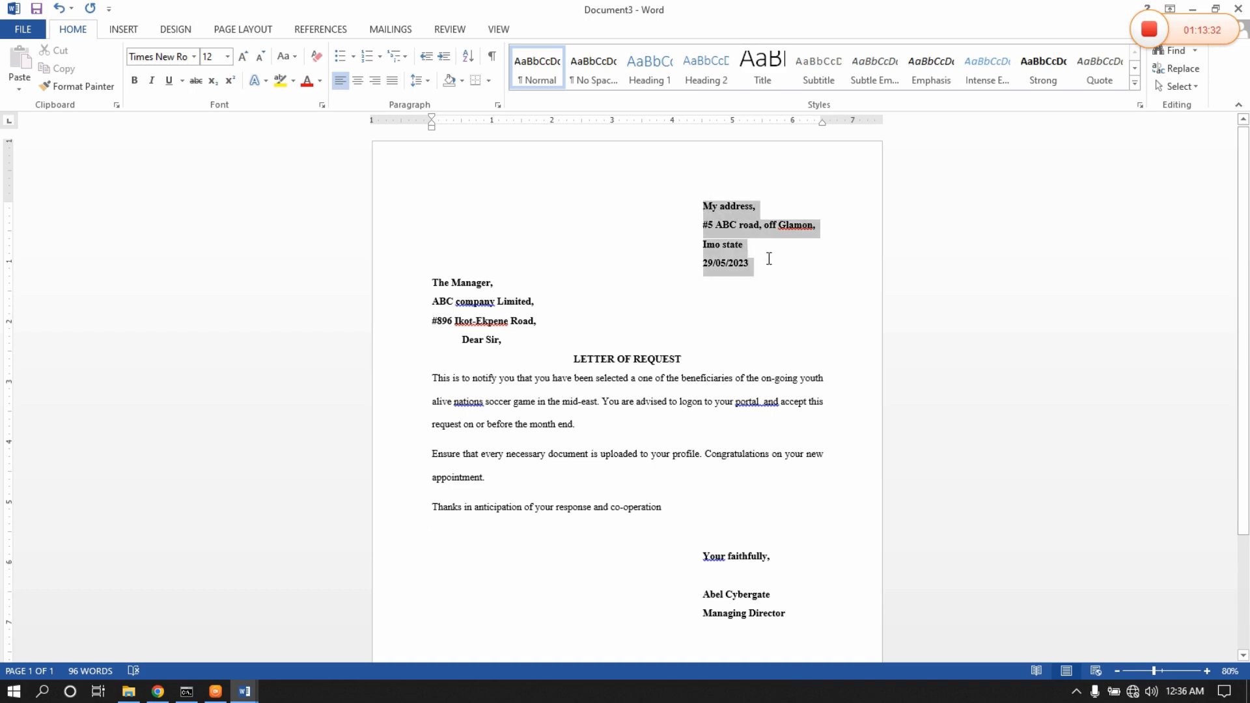
drag(427, 280, 536, 326)
drag(462, 342, 667, 354)
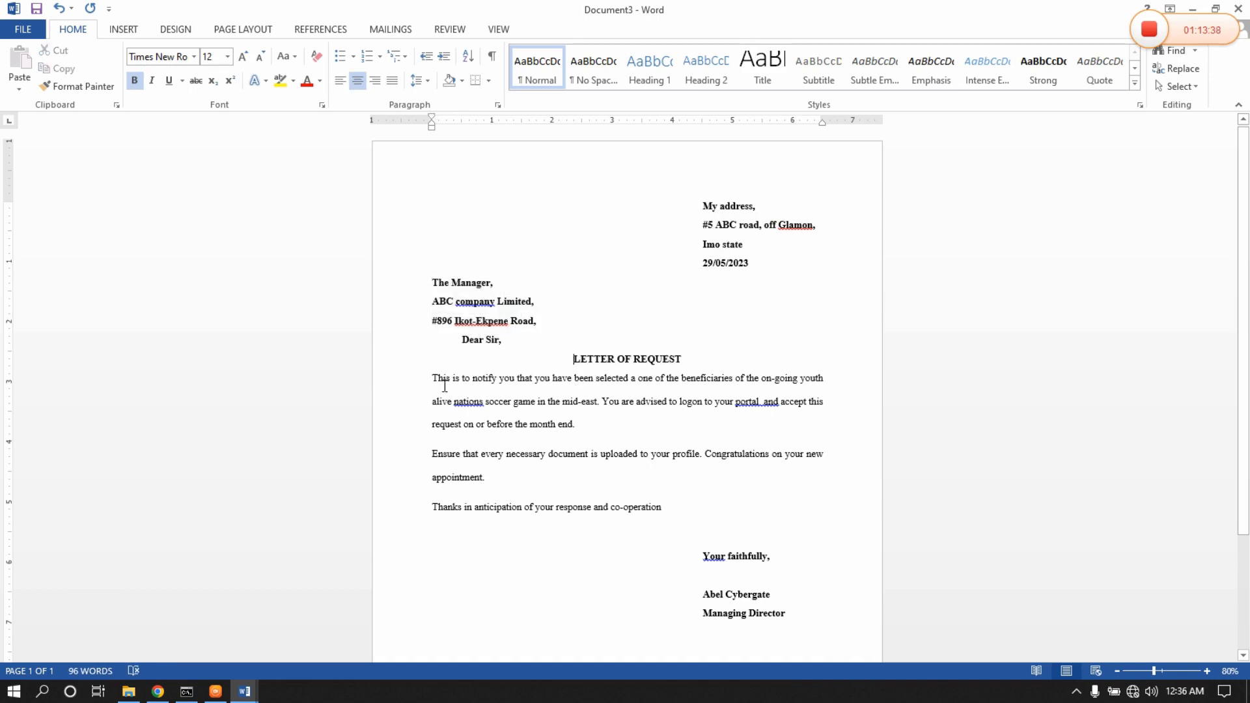
drag(433, 379, 578, 424)
click(432, 475)
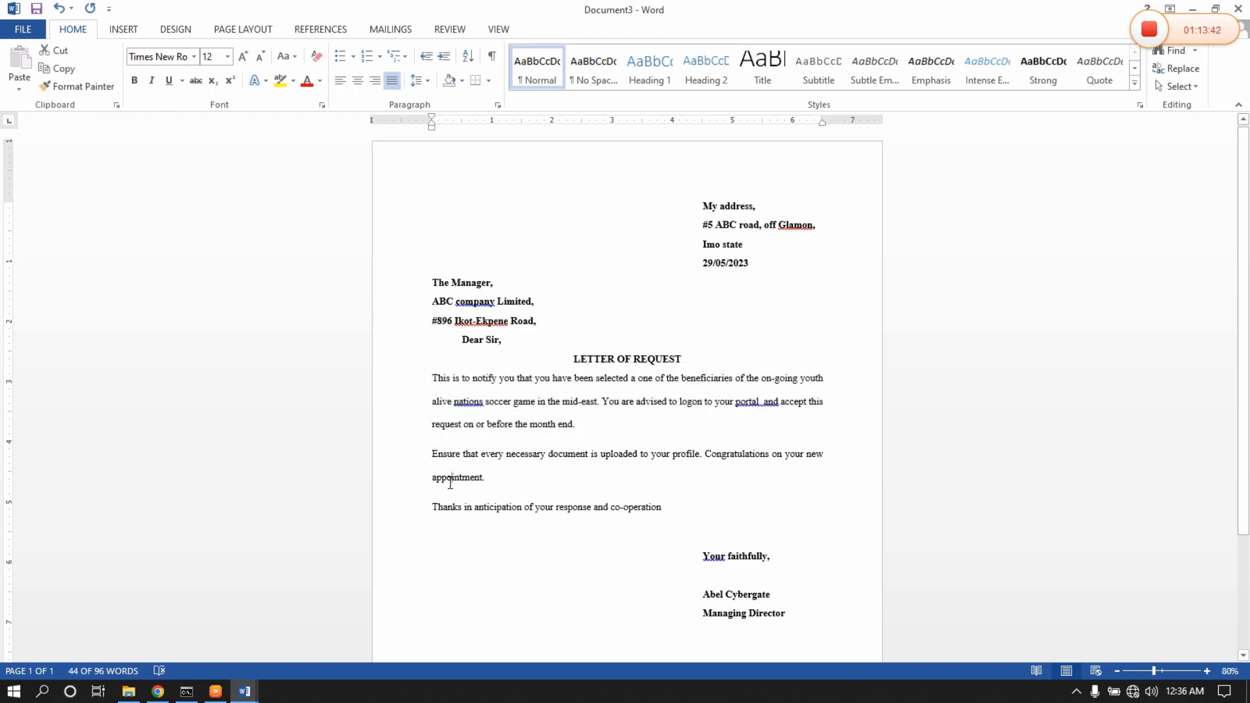
drag(433, 453, 506, 478)
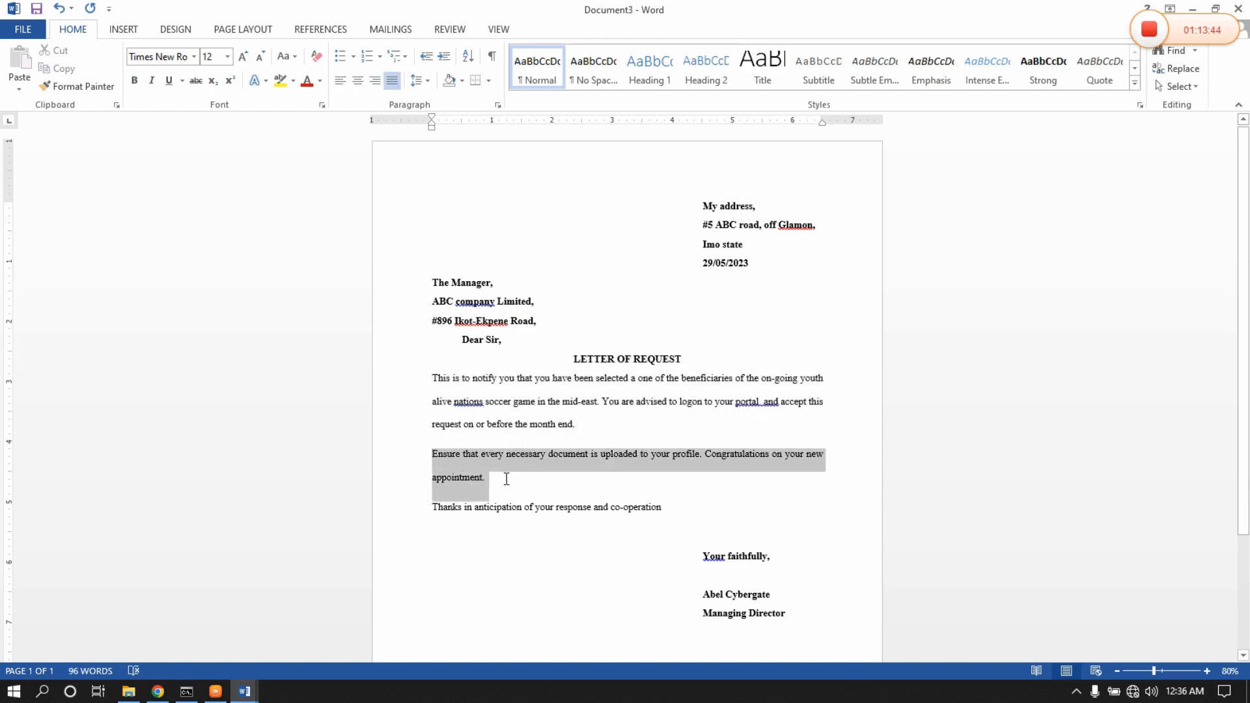
click(428, 375)
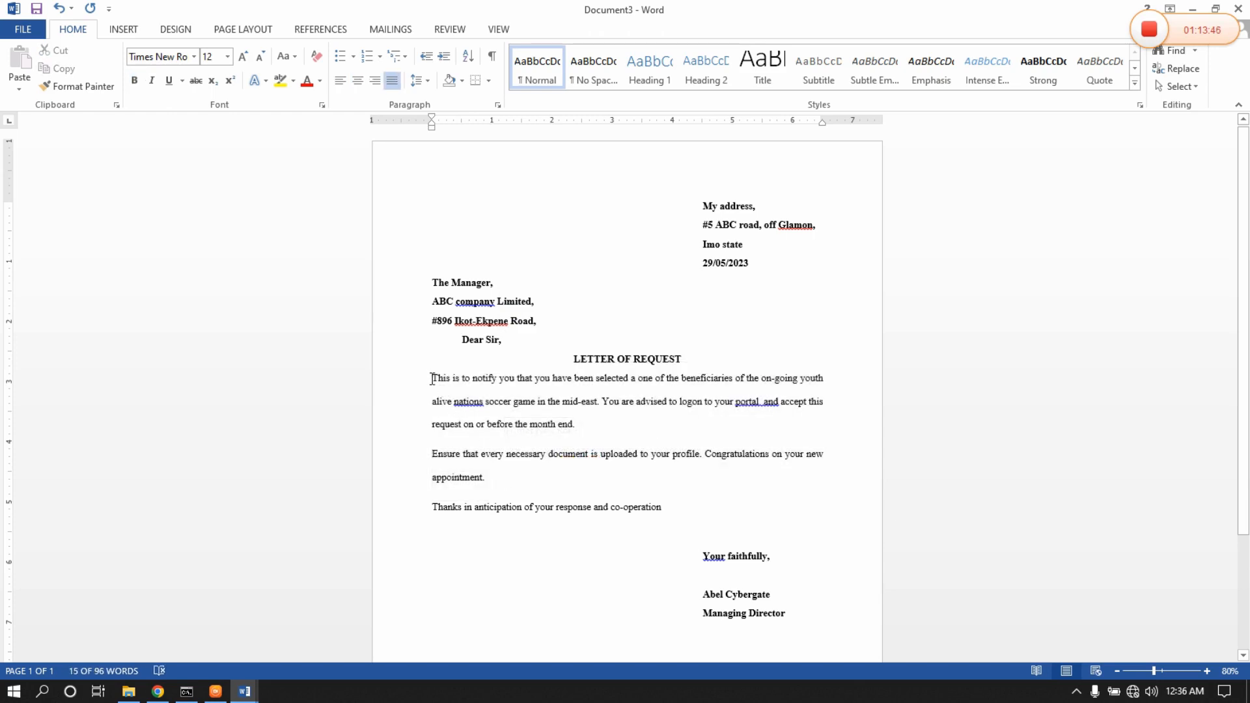
drag(456, 367, 536, 403)
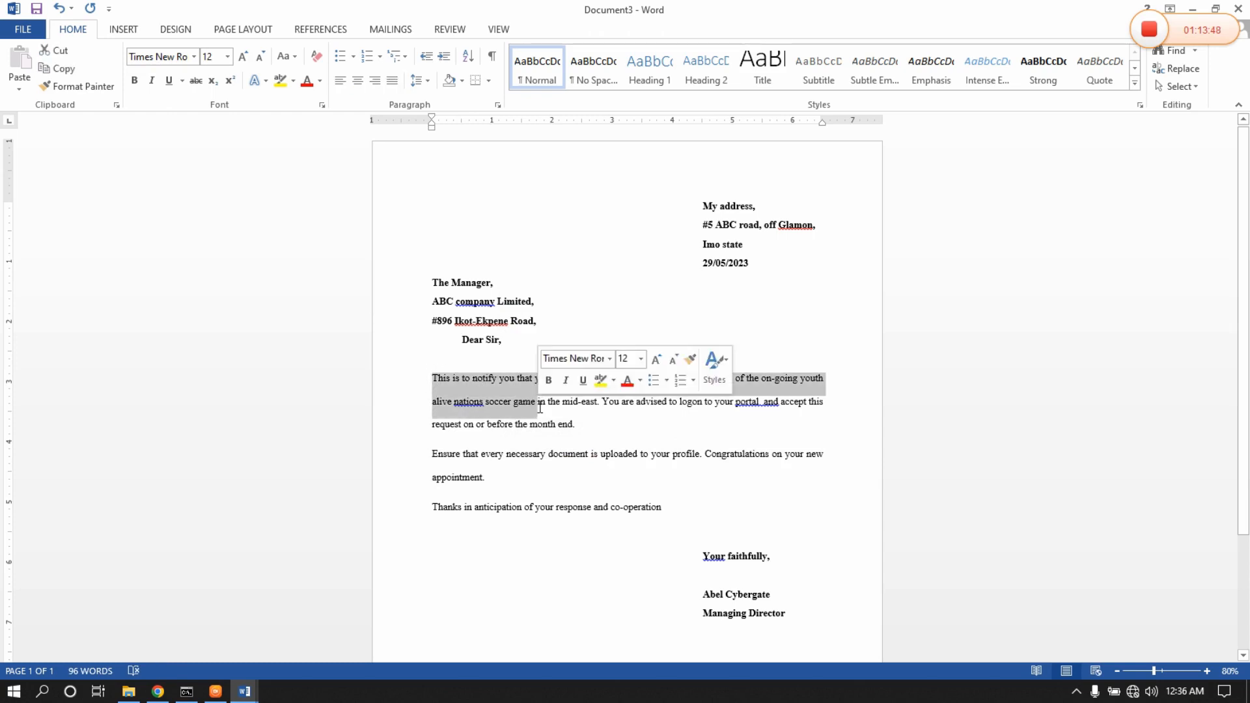
click(449, 371)
drag(432, 375, 588, 431)
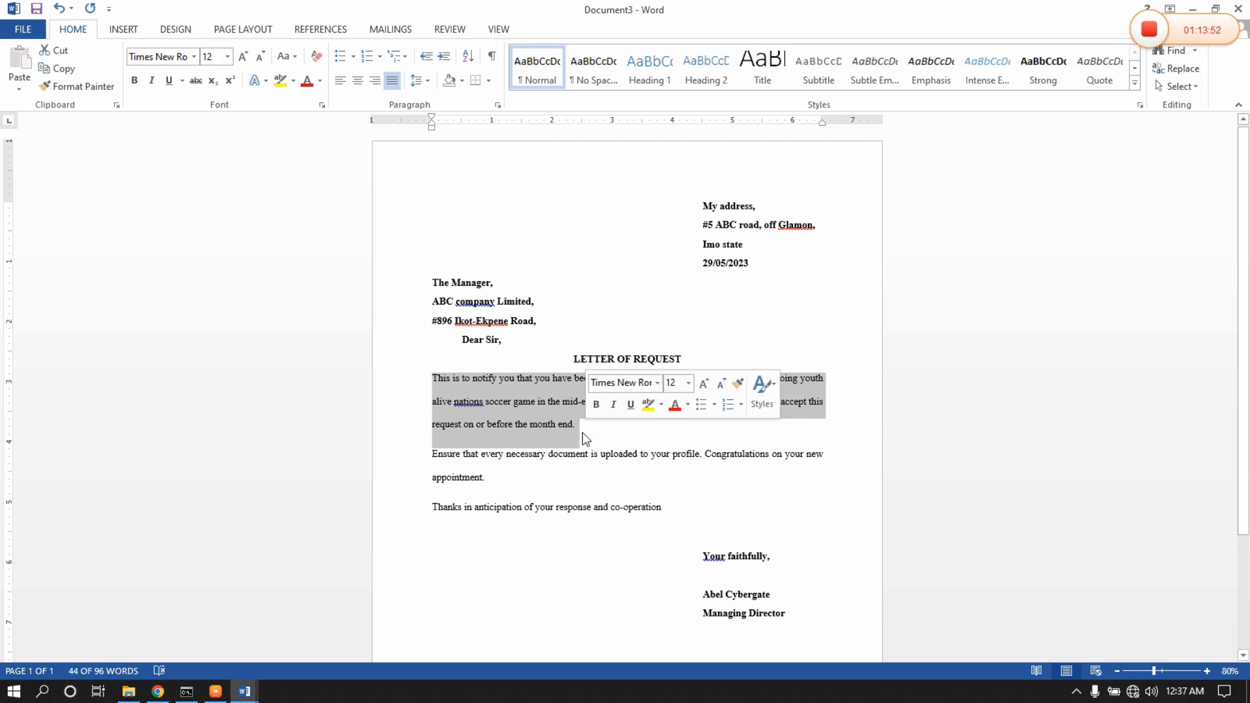
click(483, 429)
click(416, 456)
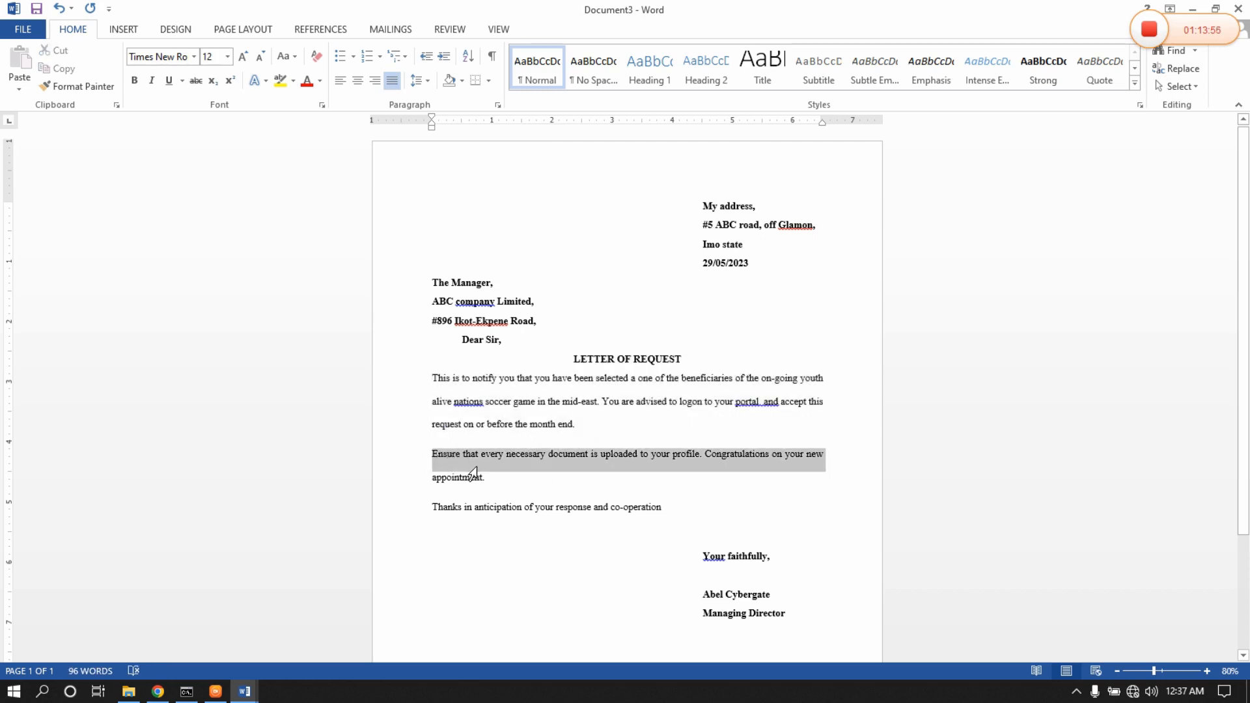
drag(434, 506, 641, 509)
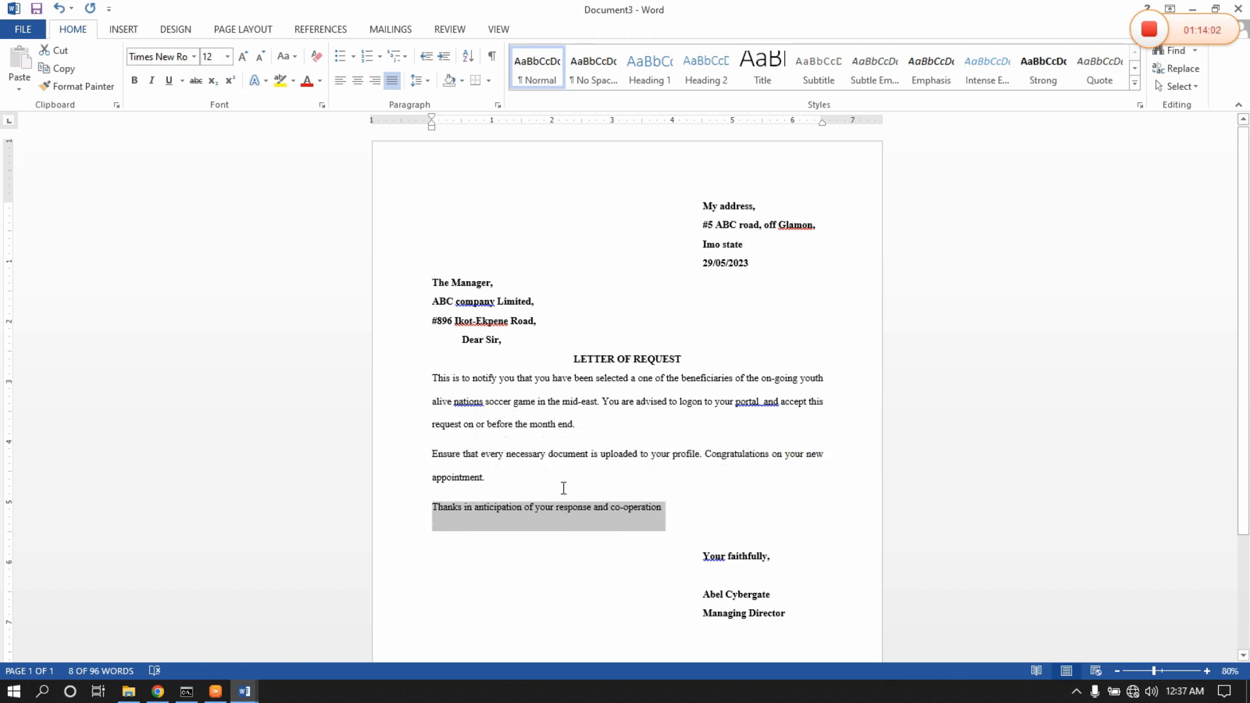
drag(700, 555, 783, 614)
click(634, 453)
scroll(565, 373, down, 2)
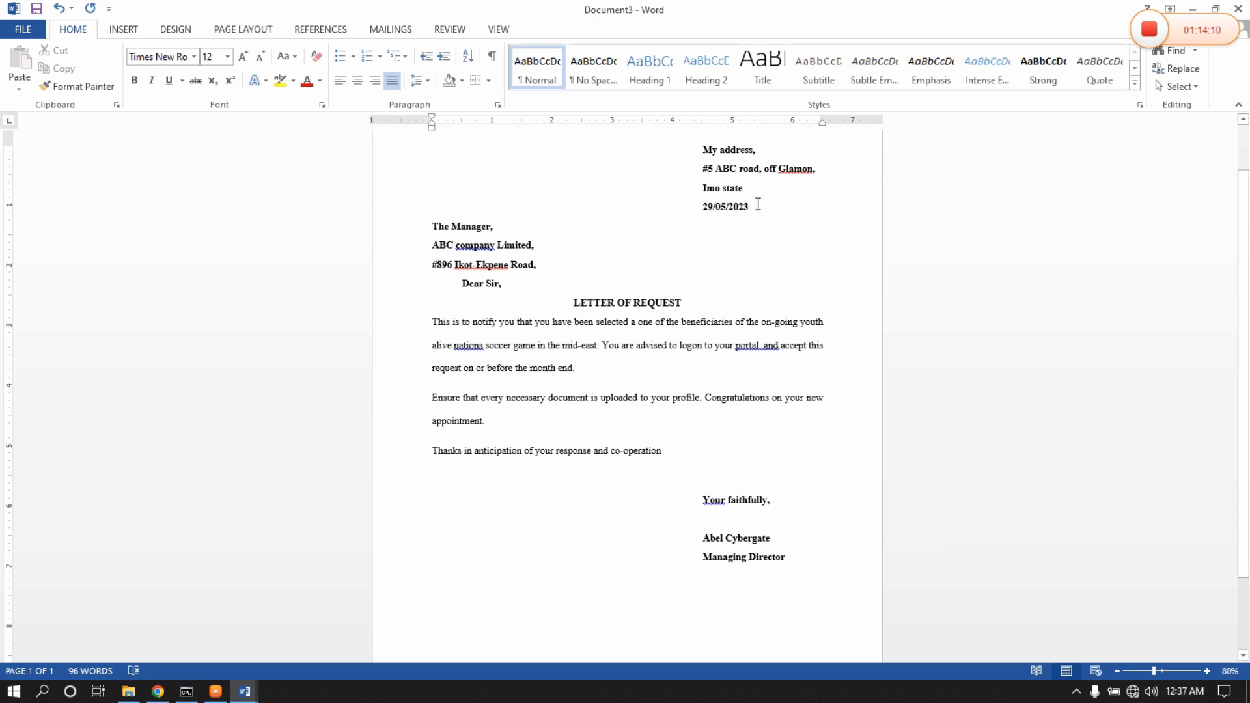
drag(758, 204, 702, 148)
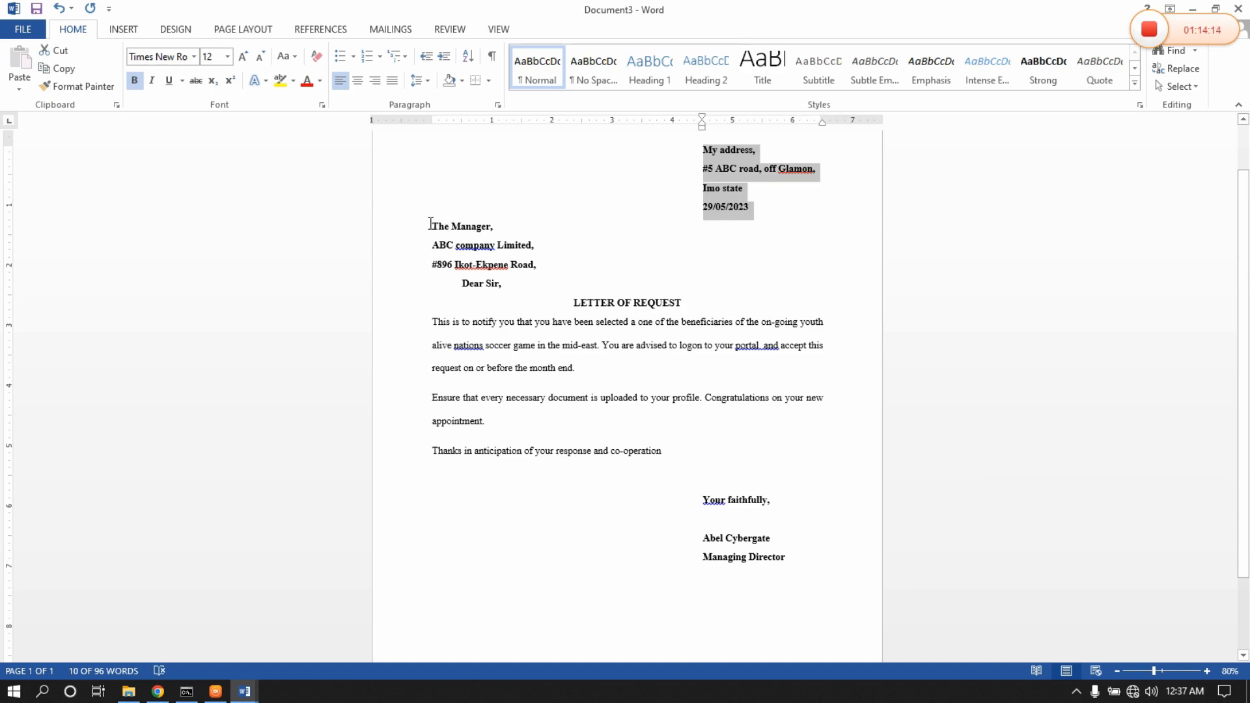
drag(430, 223, 539, 268)
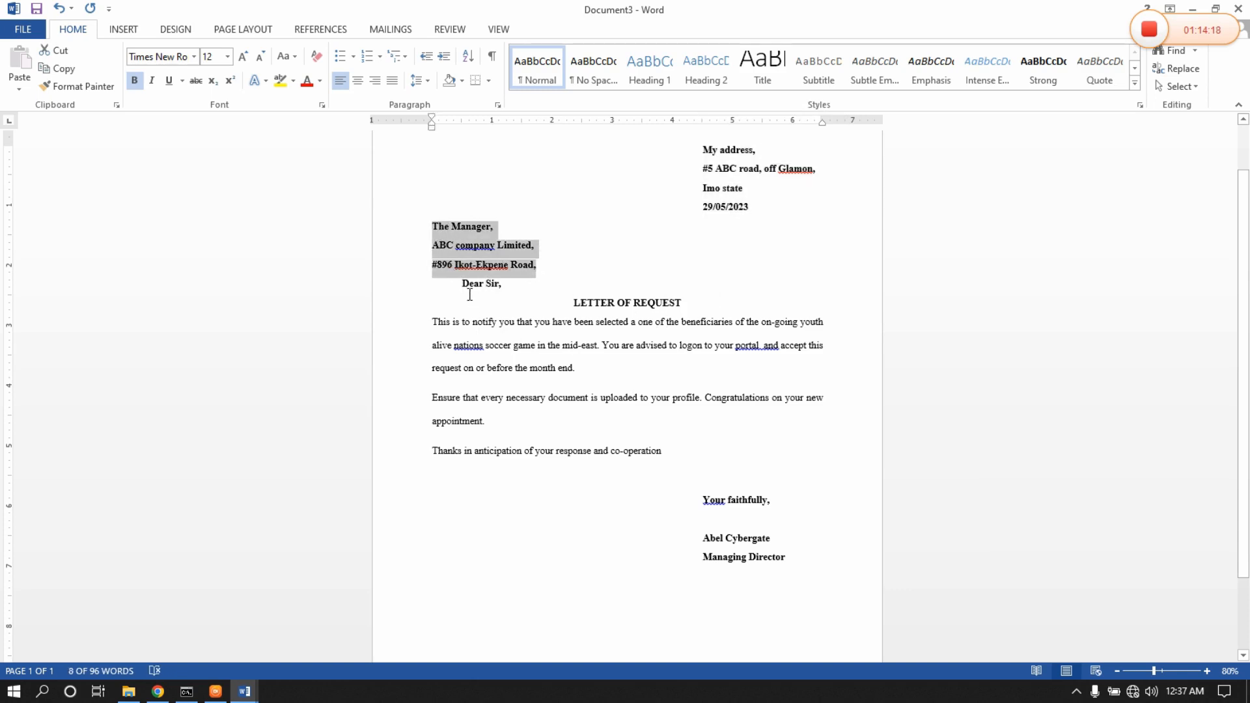
drag(469, 294, 690, 305)
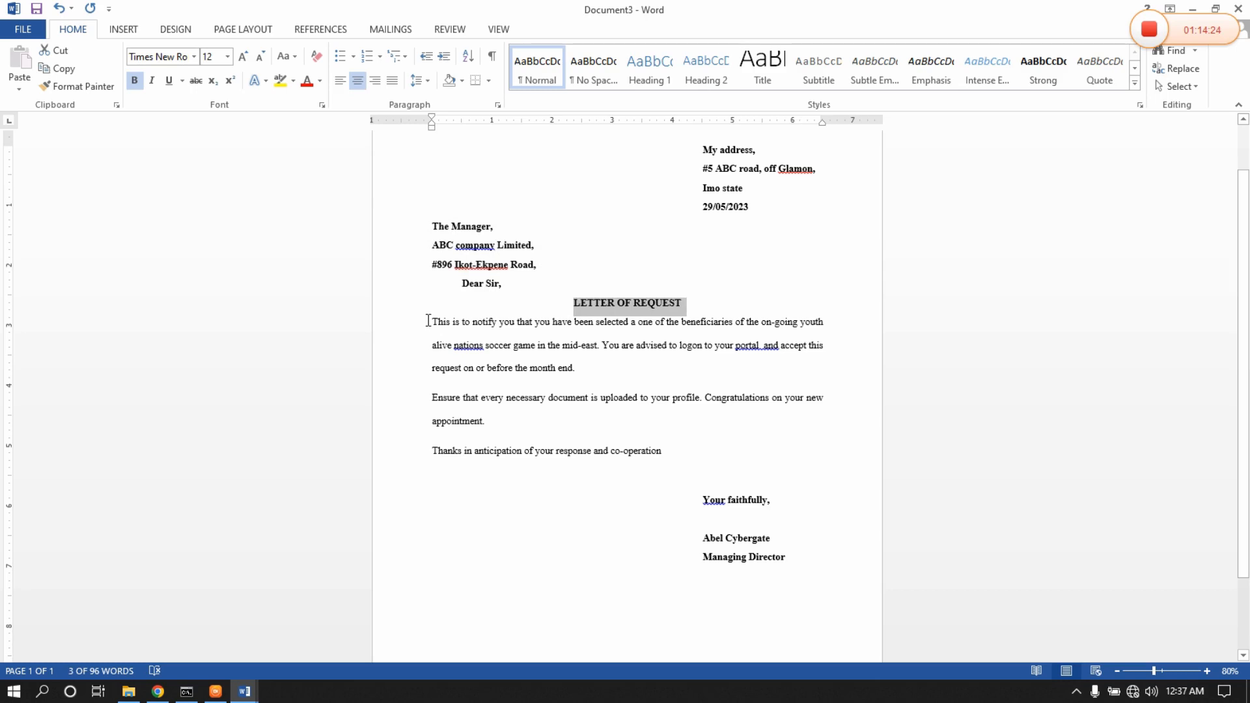
drag(428, 321, 574, 328)
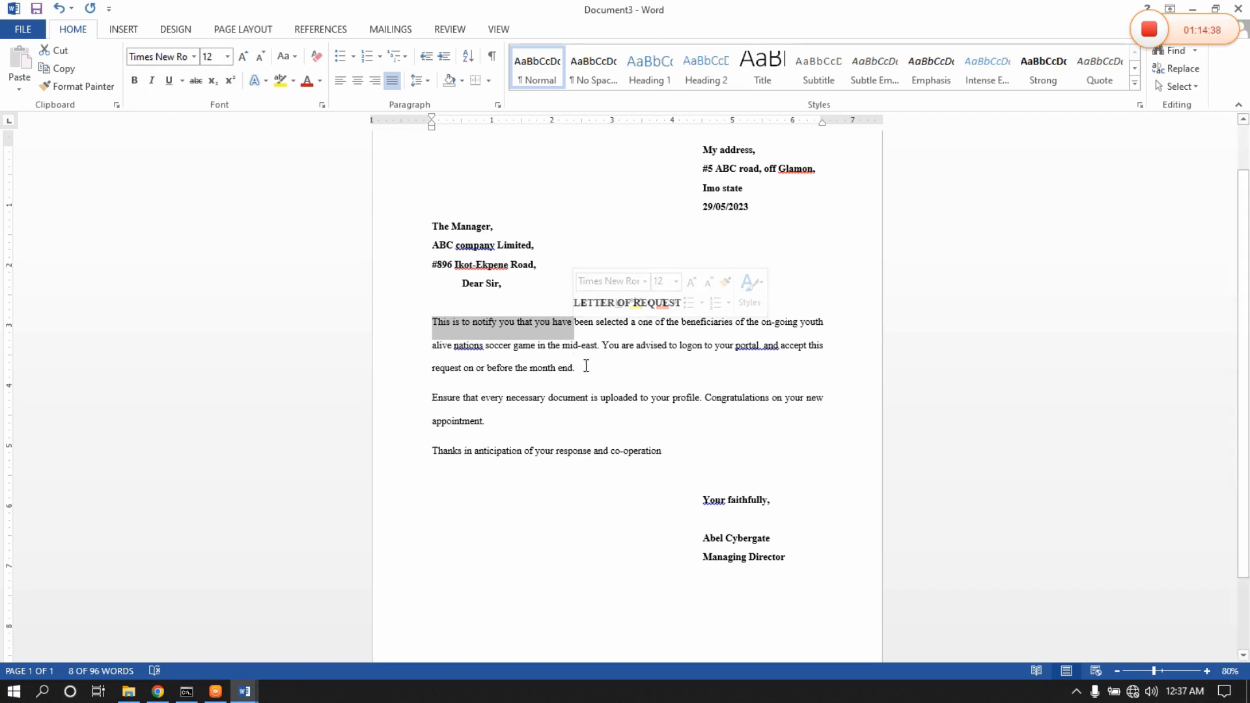
drag(432, 398, 485, 422)
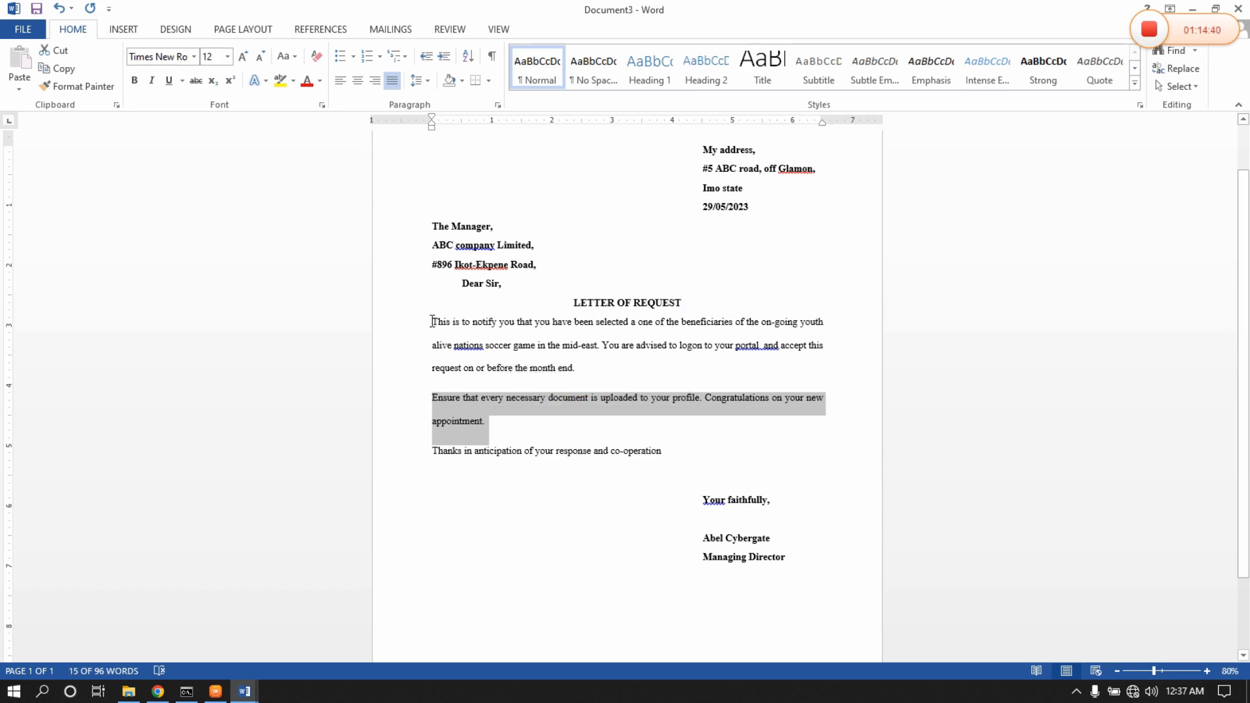
drag(432, 322, 588, 369)
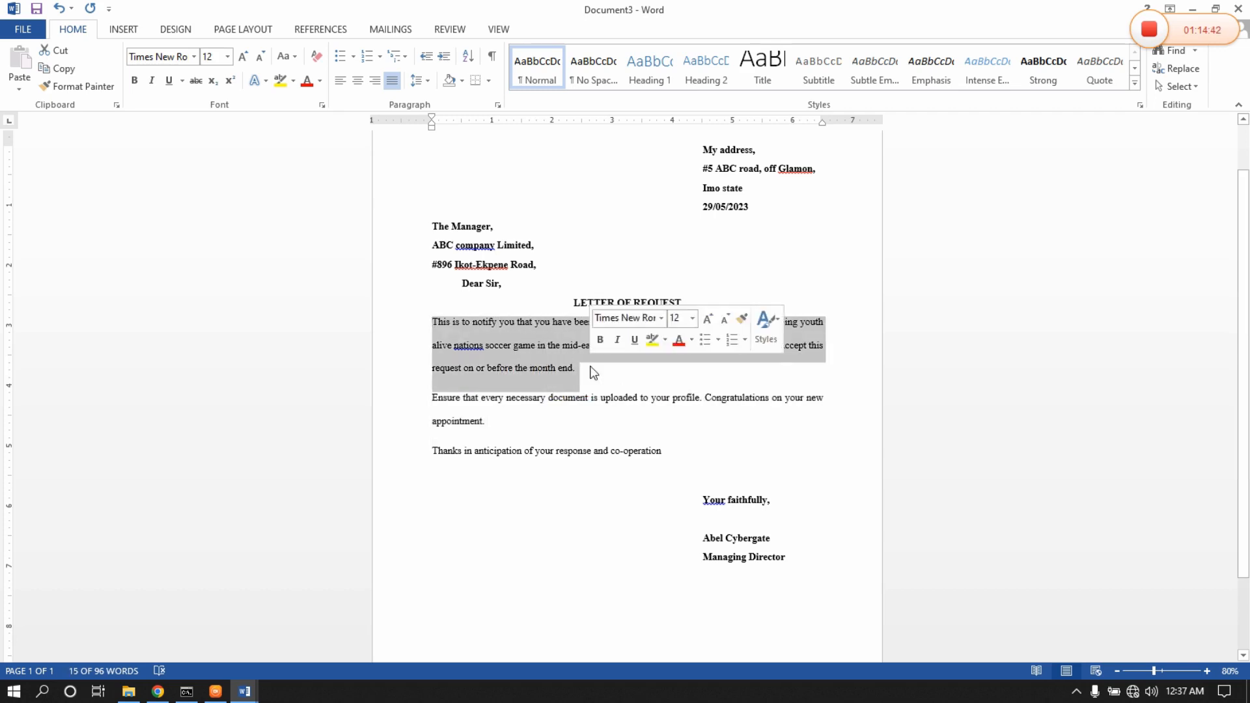
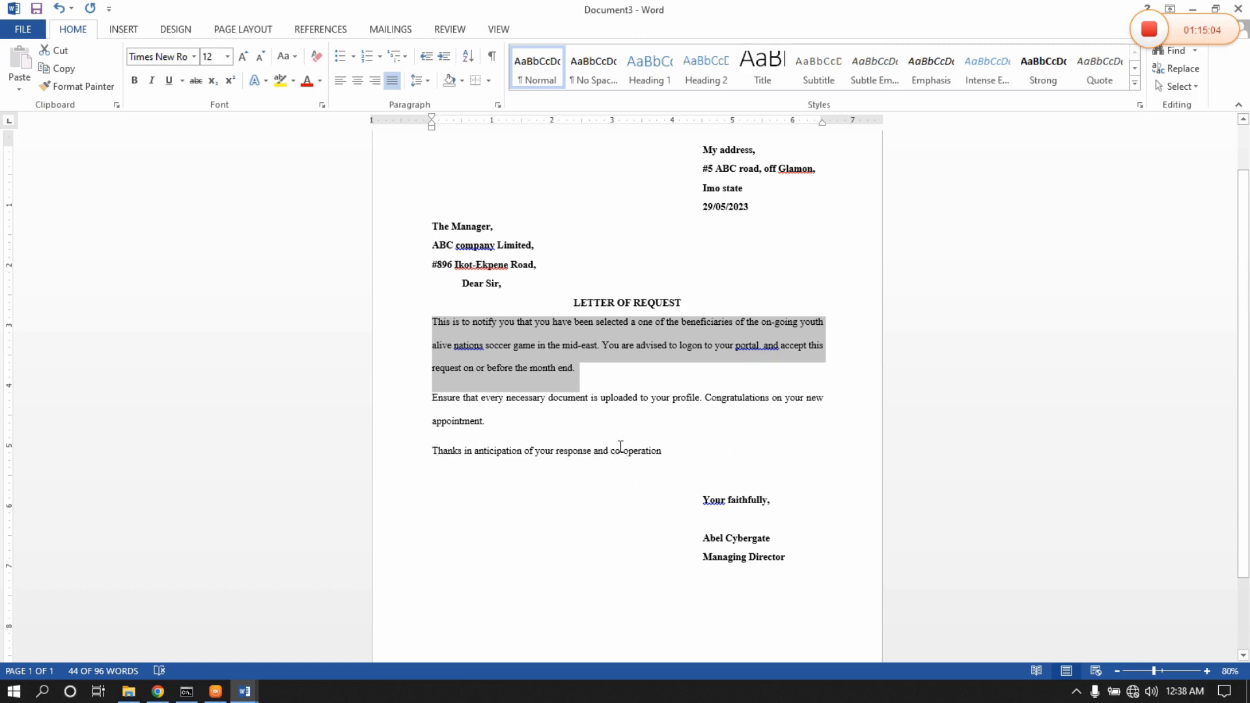
Select the closing lines down to 'Managing Director', then deselect them to review the finished letter.
drag(698, 505, 726, 571)
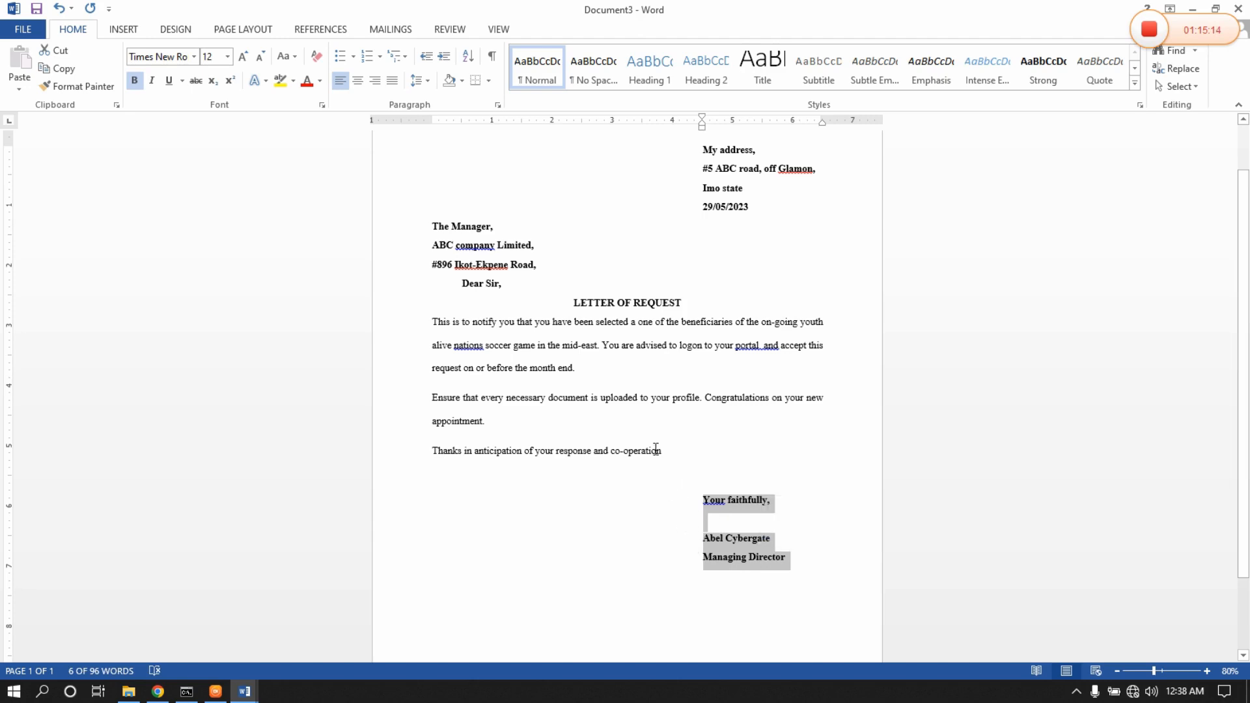
click(612, 397)
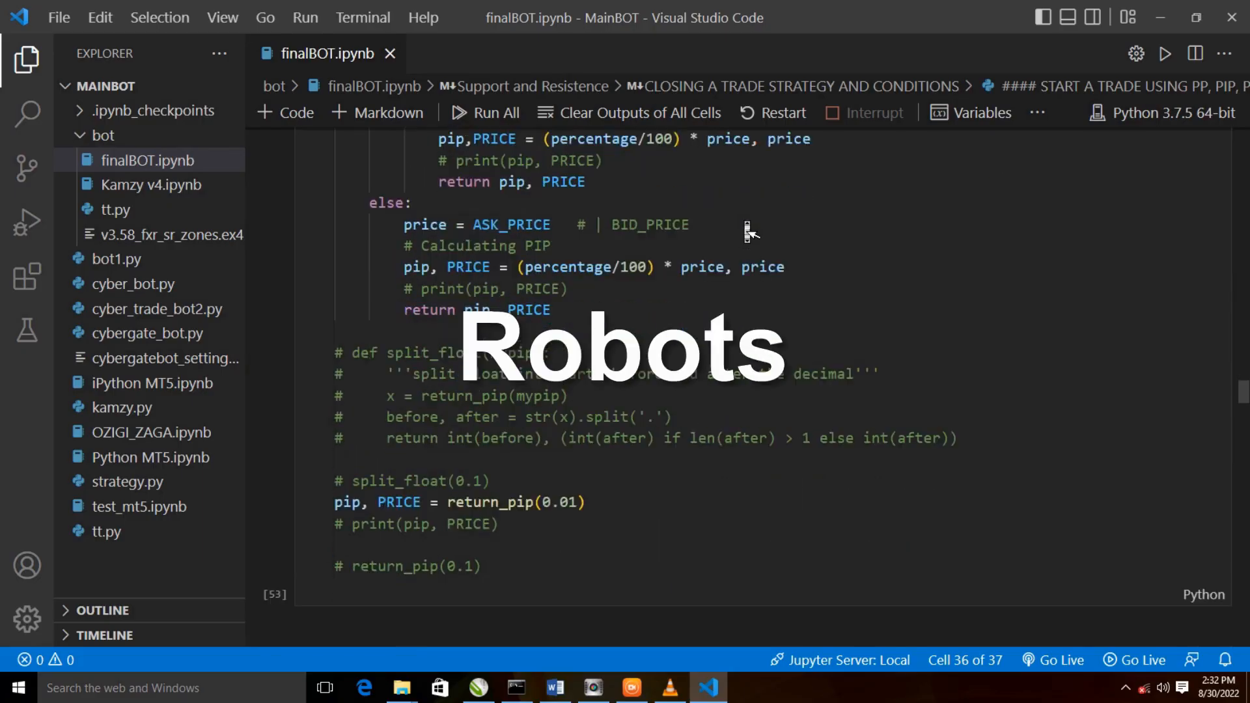
Expand the project's categories folder in the sidebar and open datatype.php.
scroll(749, 231, down, 4)
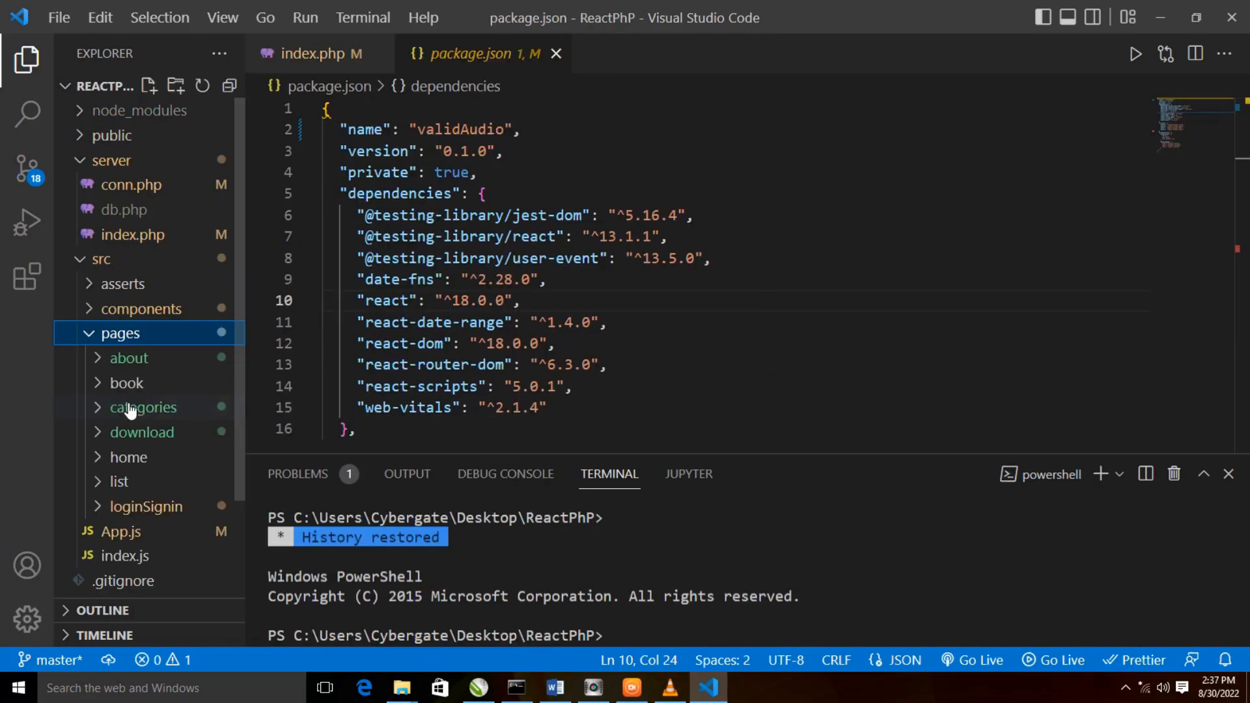
click(130, 407)
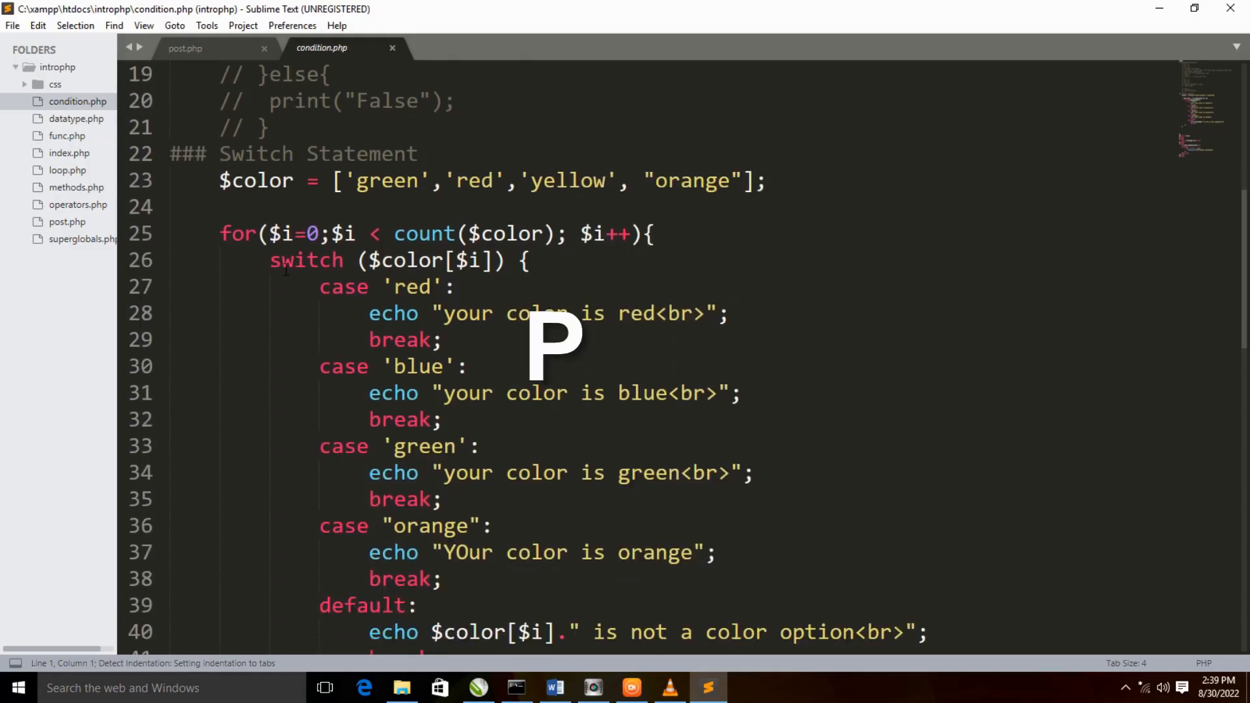
scroll(286, 271, down, 8)
click(71, 118)
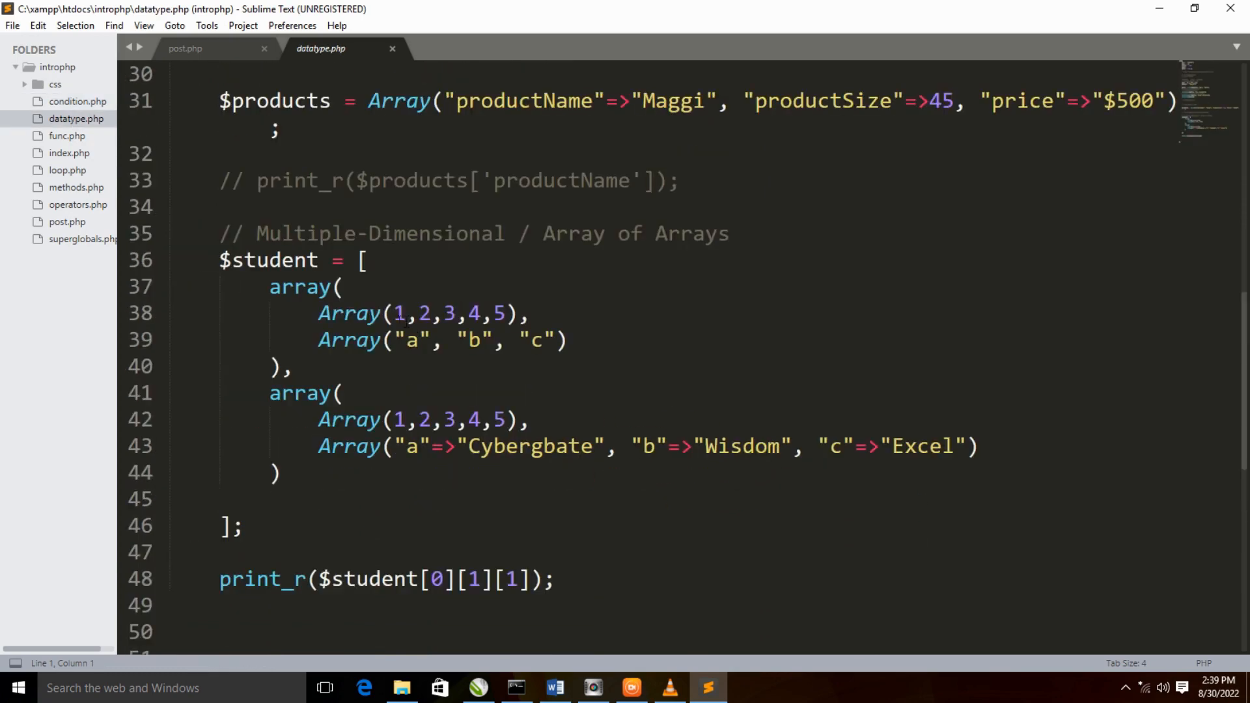